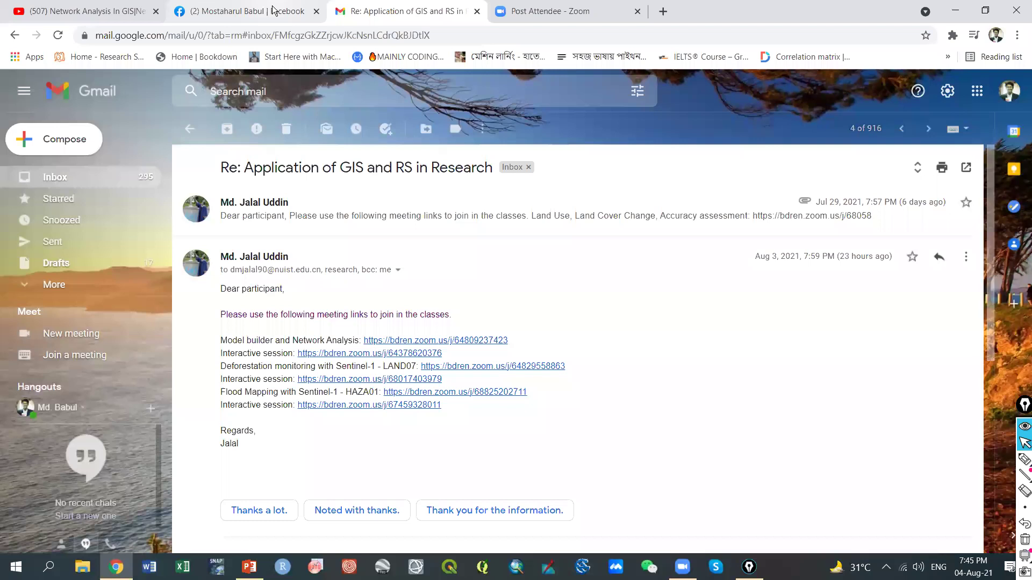
Open the pasted LAADS DAAC search address for MYD11A1, 2015-04-01 to 2015-04-30, tile H24V6, in a new browser tab and select its URL
click(661, 11)
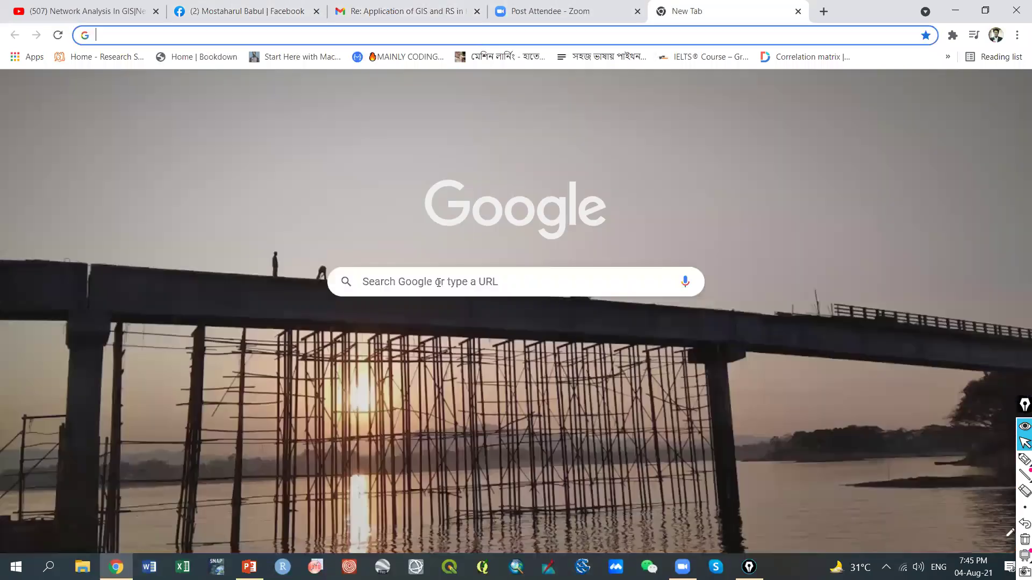
click(426, 290)
key(ctrl+v)
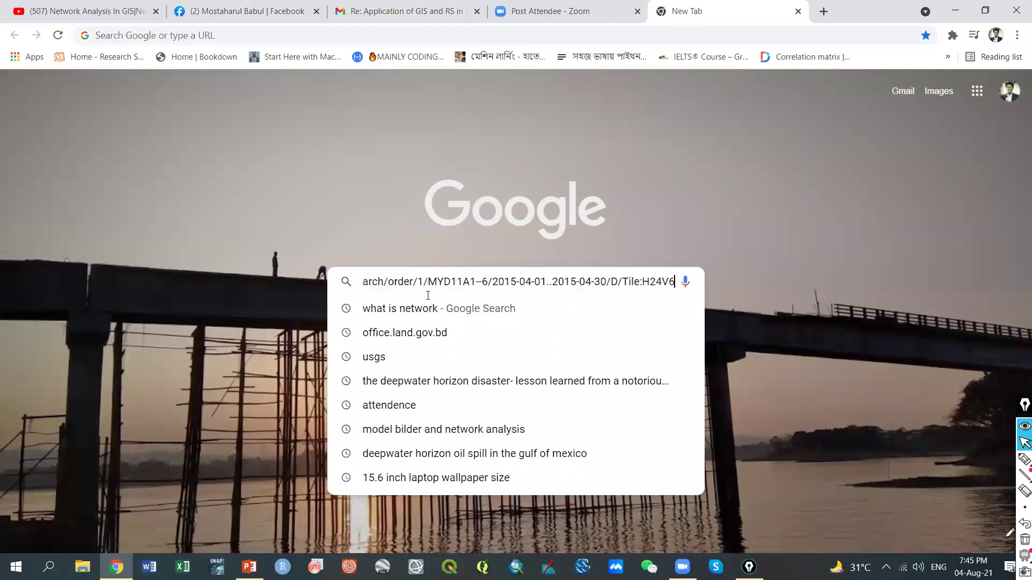
key(Return)
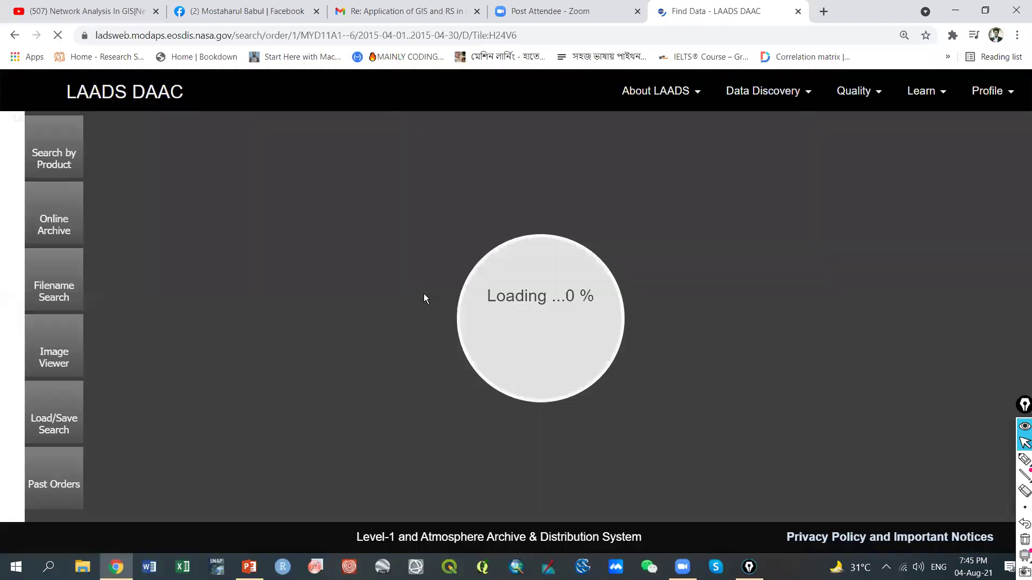
click(243, 35)
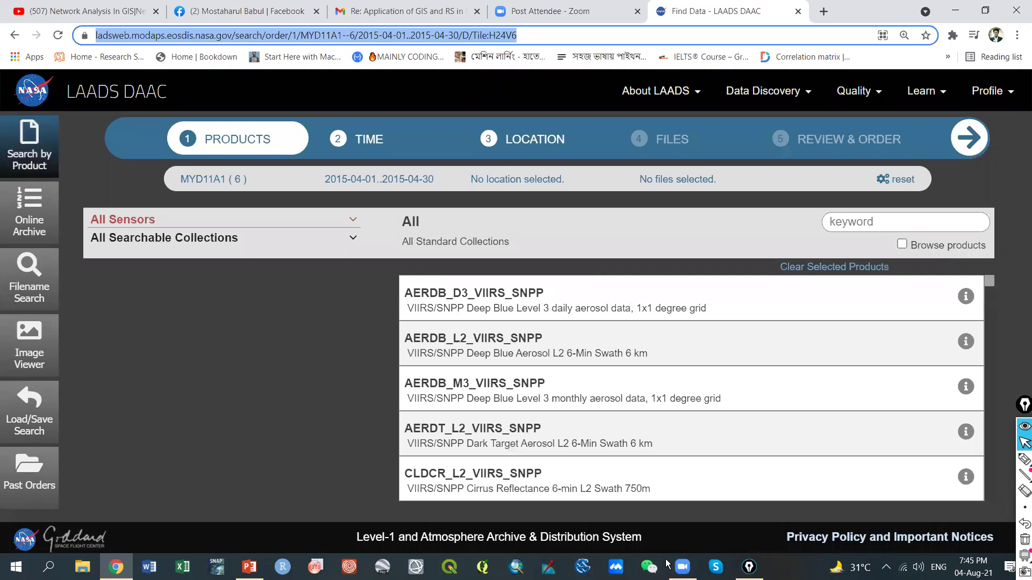
click(667, 564)
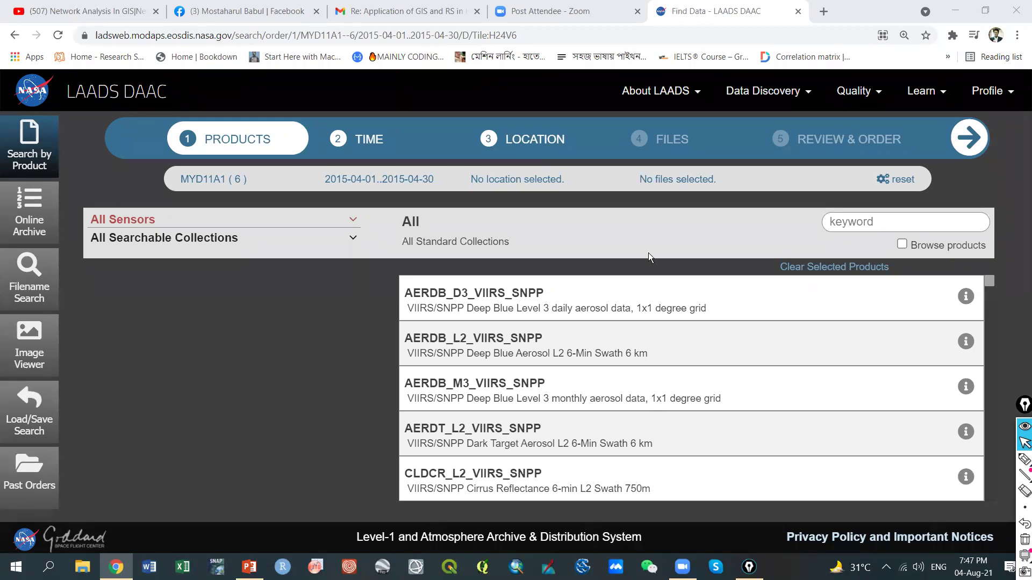
Log in to LAADS DAAC through Earthdata Login and check the profile options
click(1008, 96)
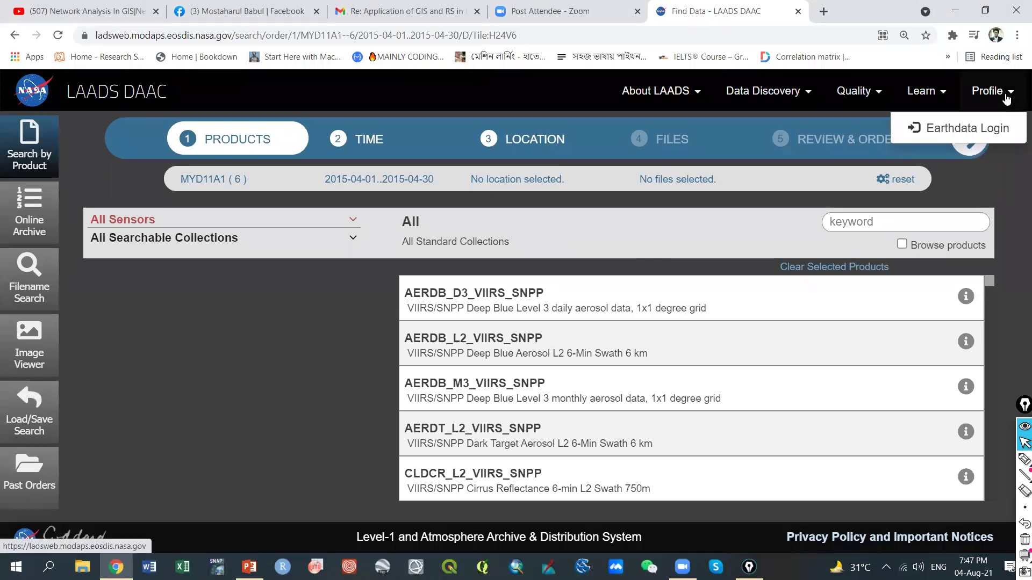
click(980, 134)
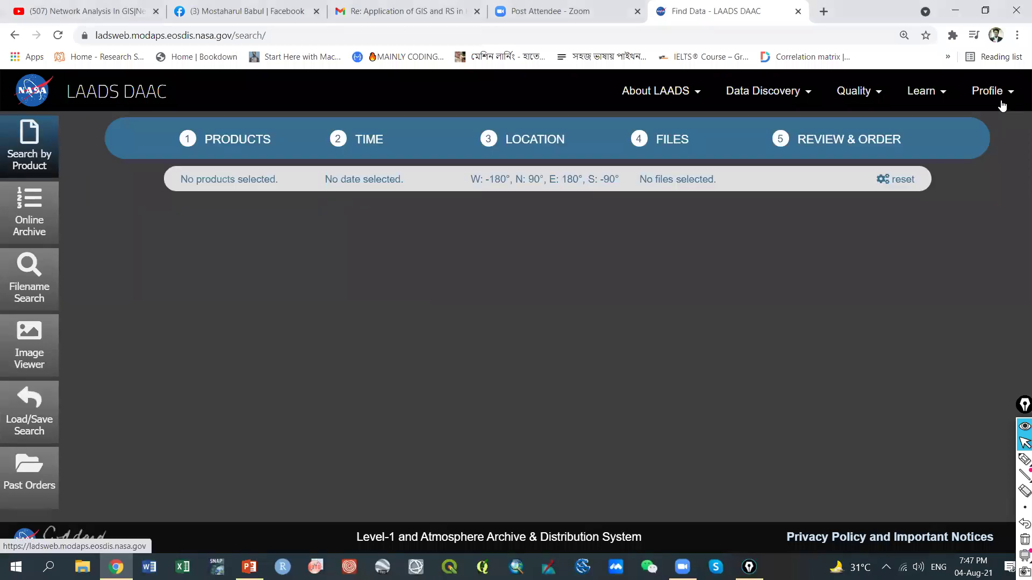
click(1002, 106)
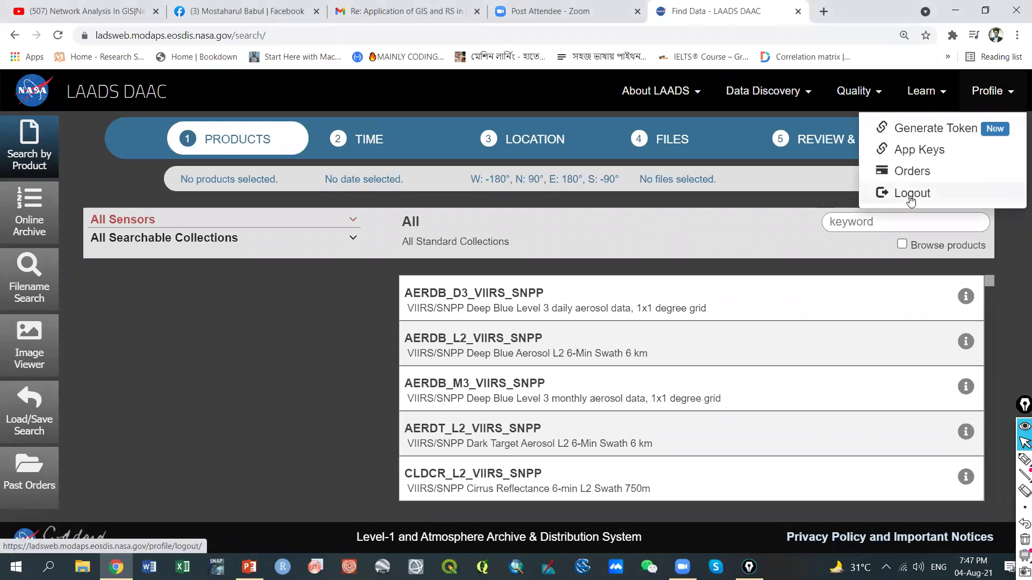
click(94, 183)
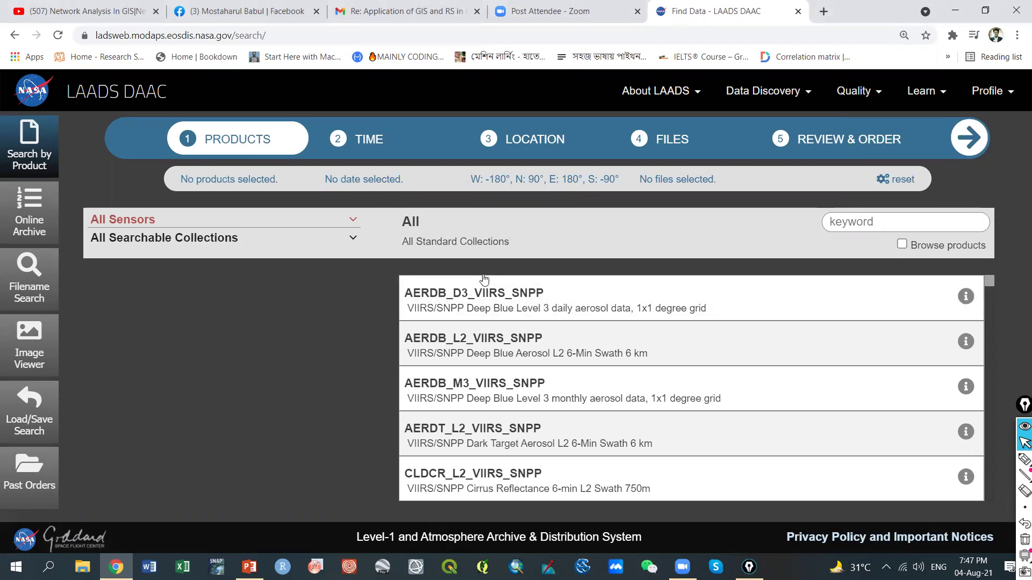
Search Google for "NDVI MODIS Data CODE" in a new browser tab
click(843, 218)
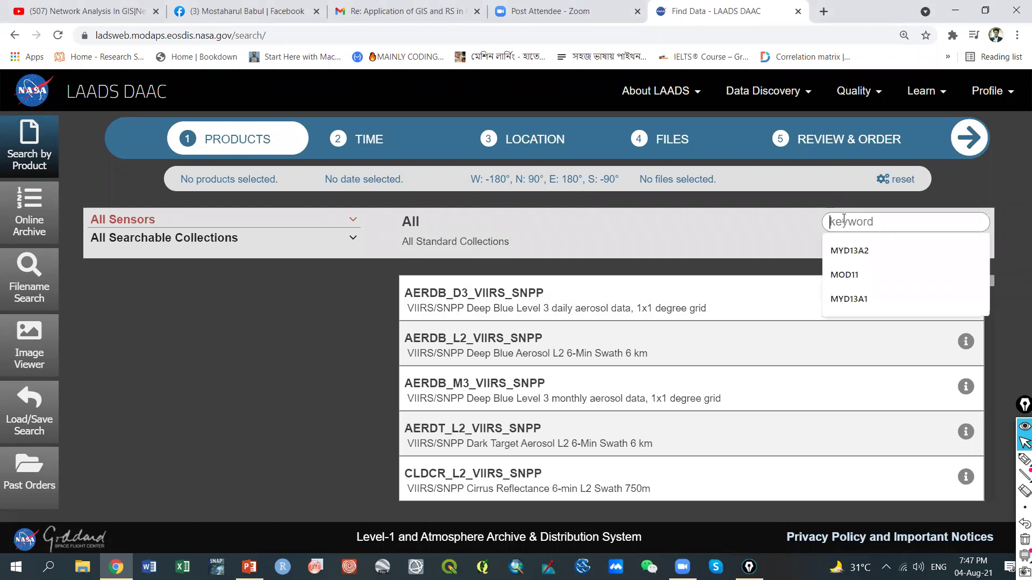
click(825, 11)
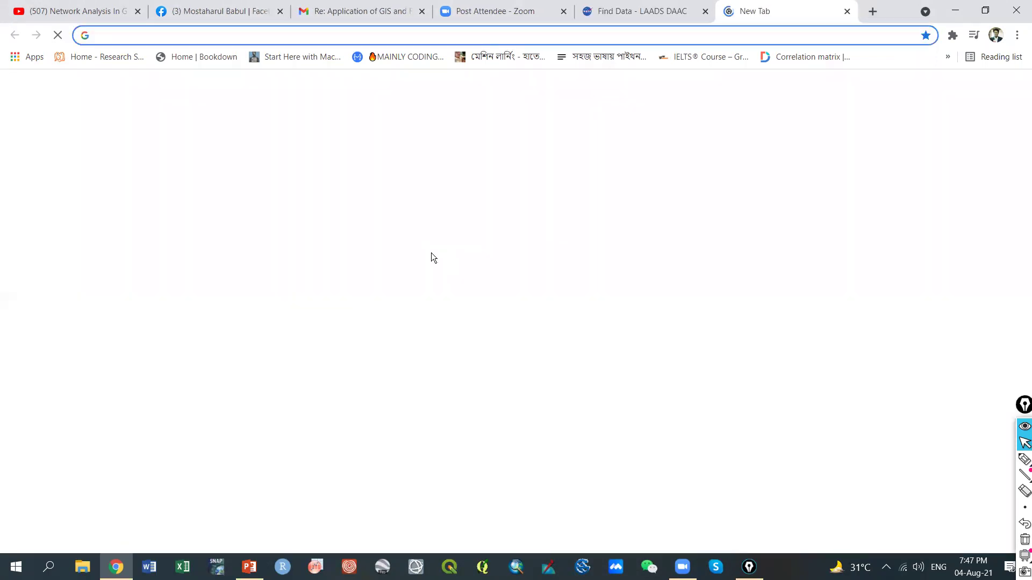
click(417, 285)
text(N)
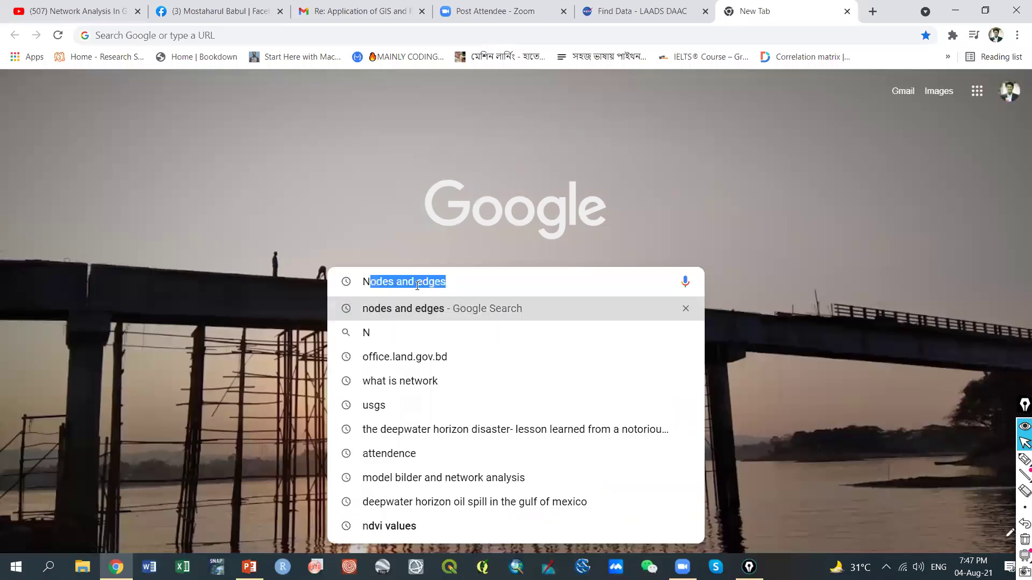
text(DVI )
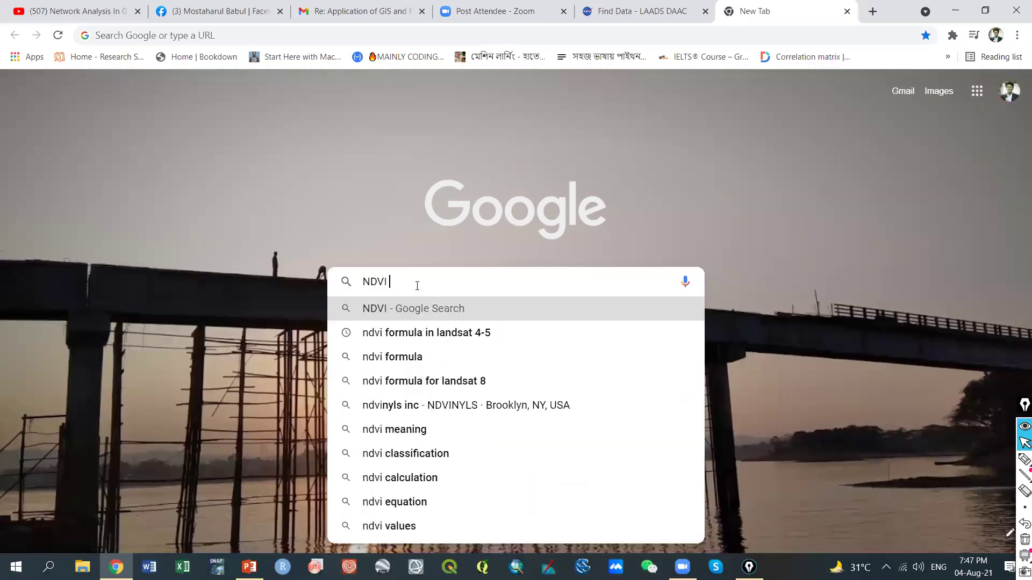
text(MODIS )
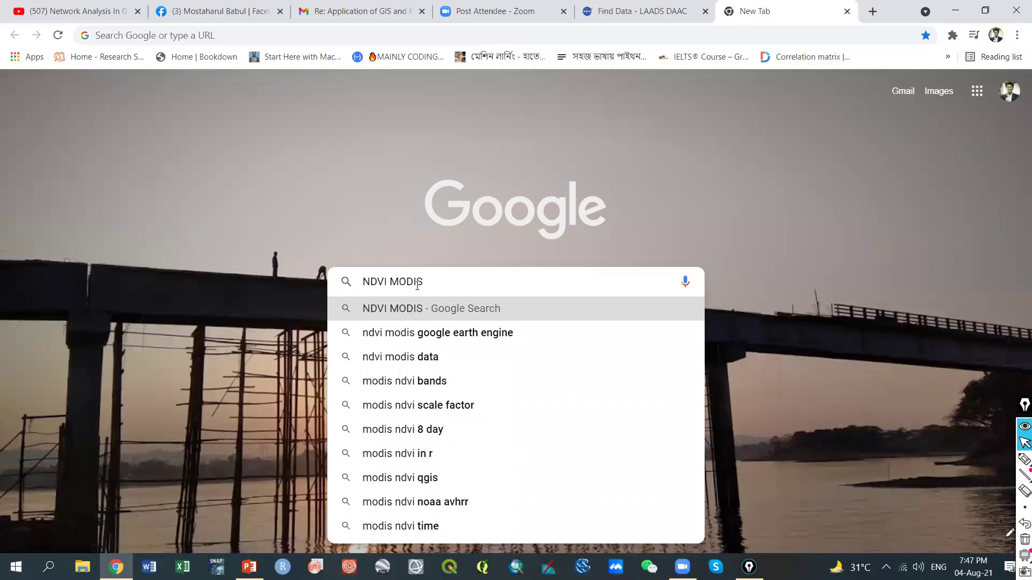
text(Da)
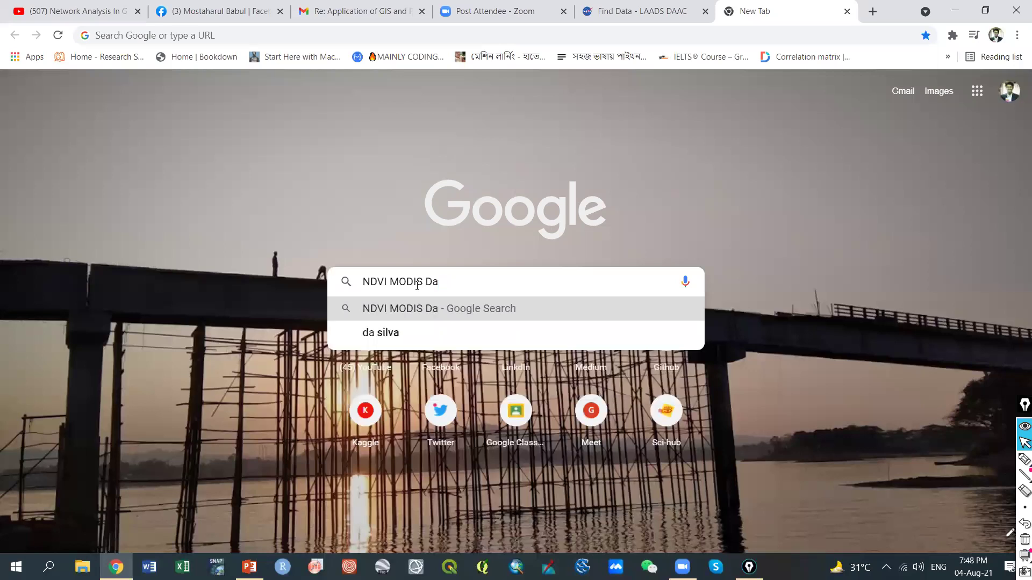
key(BackSpace)
text(ta)
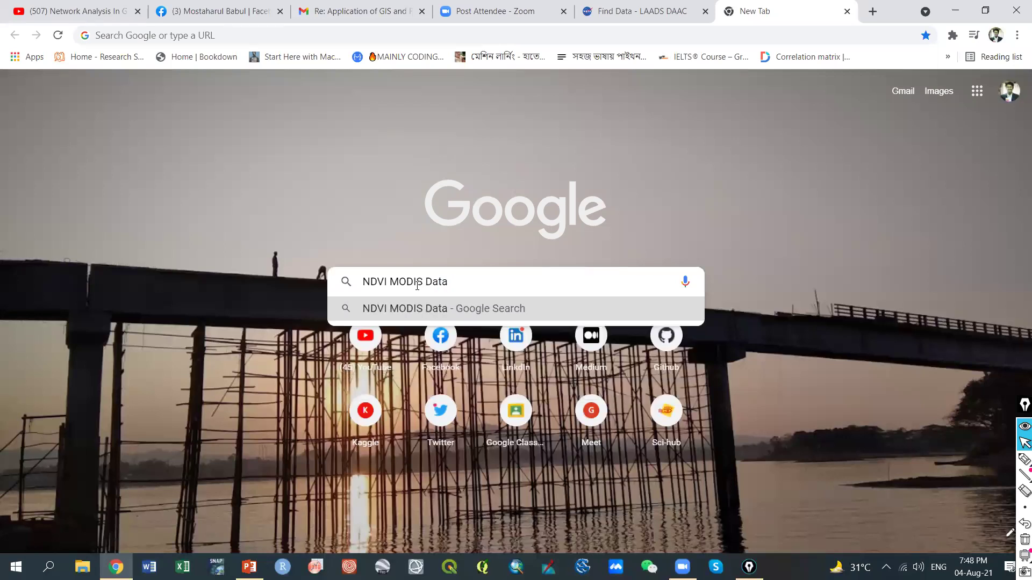
text( CODE)
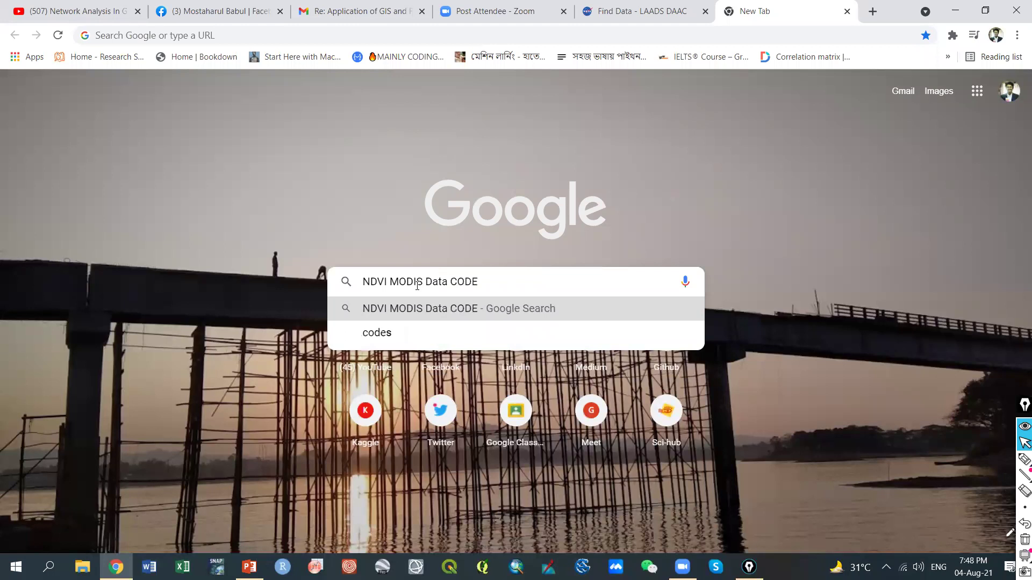
key(Return)
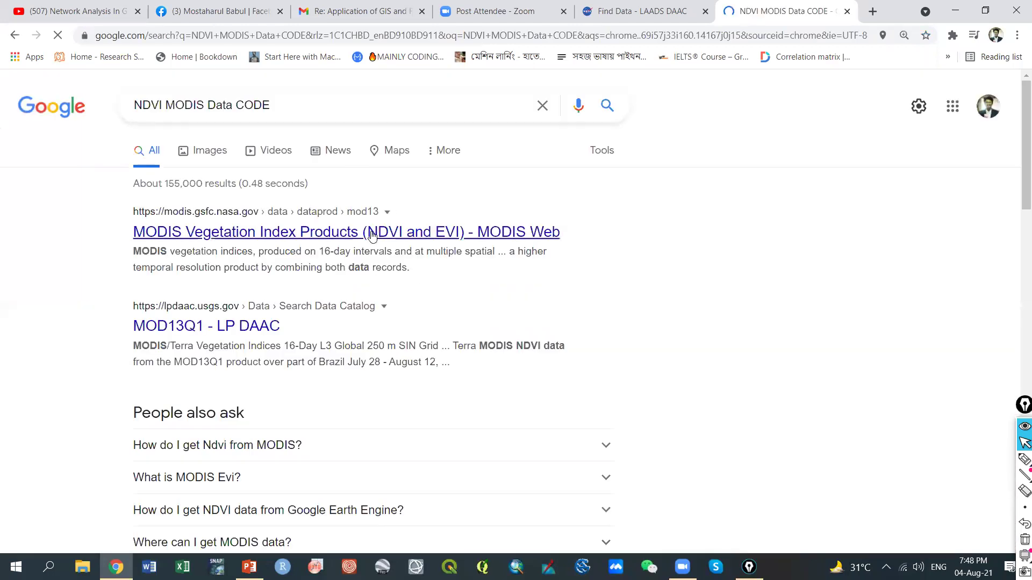
Open the "MODIS Vegetation Index Products (NDVI and EVI)" result and find its Product Details table
click(371, 234)
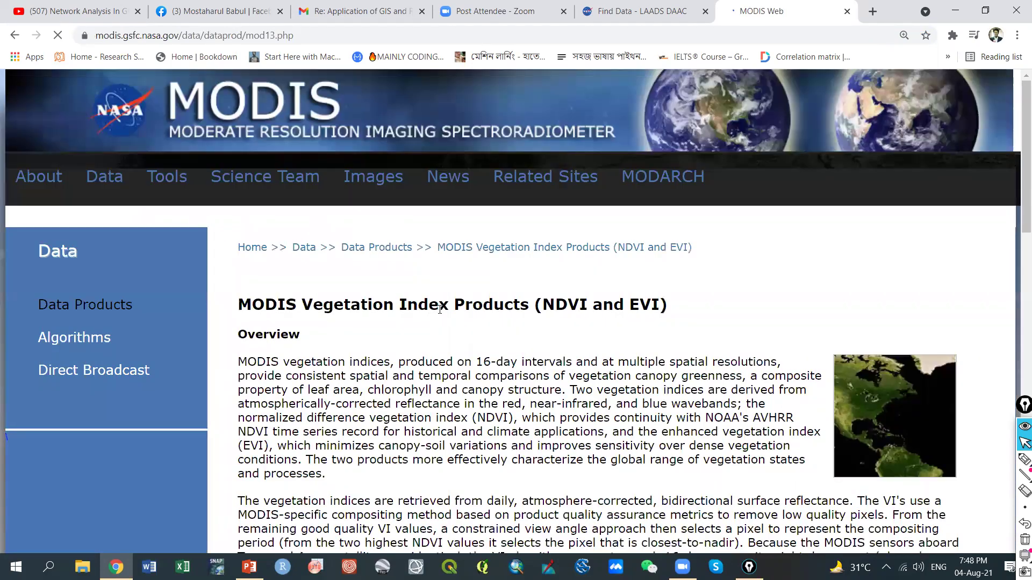
scroll(440, 309, down, 4)
scroll(439, 309, down, 5)
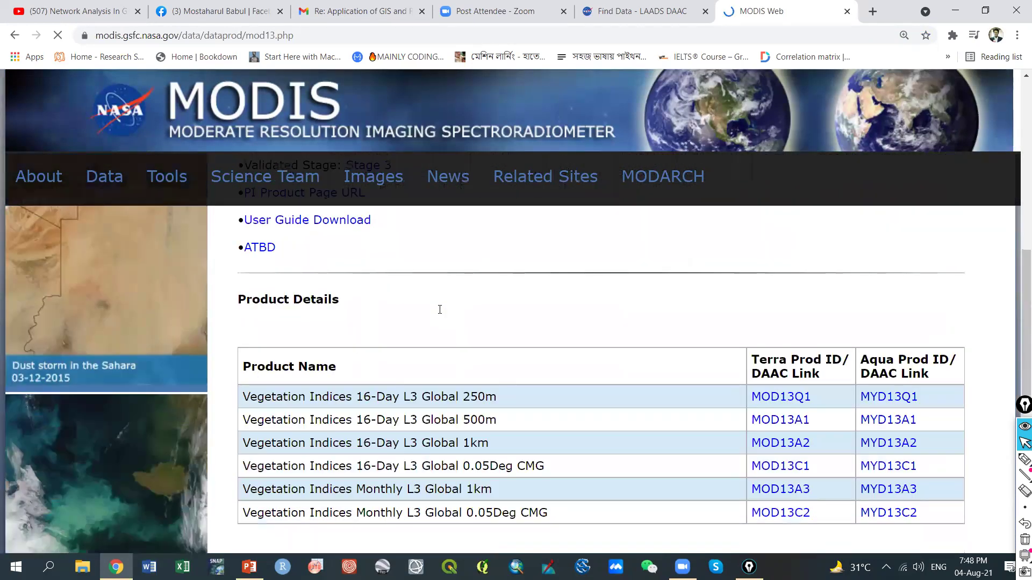
scroll(440, 309, down, 3)
scroll(439, 310, up, 1)
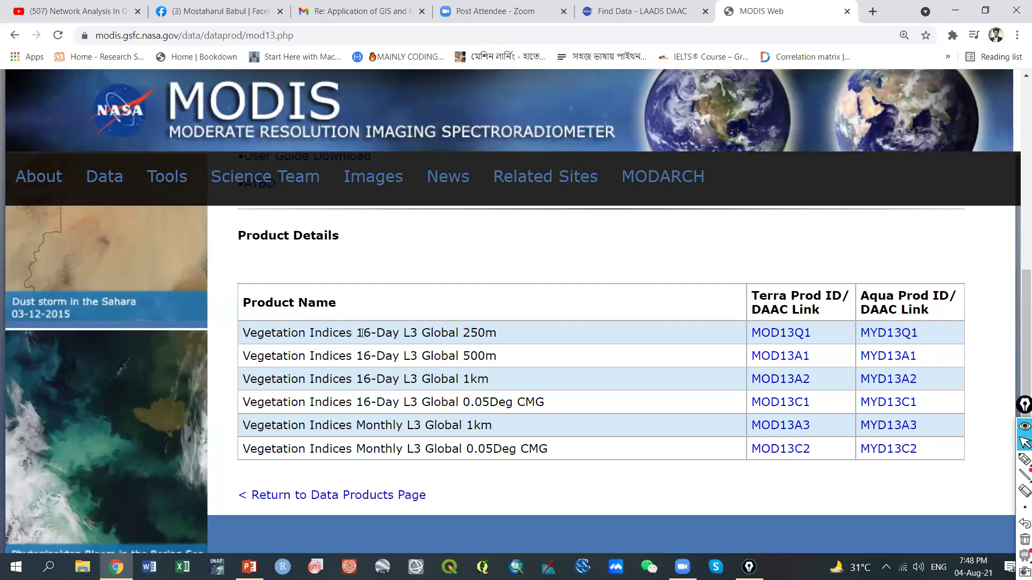
Examine the 16-day interval and the spatial resolutions of the vegetation index products in the Product Details table
drag(364, 333, 413, 333)
click(413, 333)
mouse_move(477, 333)
mouse_down()
mouse_move(498, 334)
mouse_move(463, 333)
mouse_move(490, 334)
mouse_up()
click(499, 335)
click(464, 332)
click(490, 334)
drag(464, 356, 489, 377)
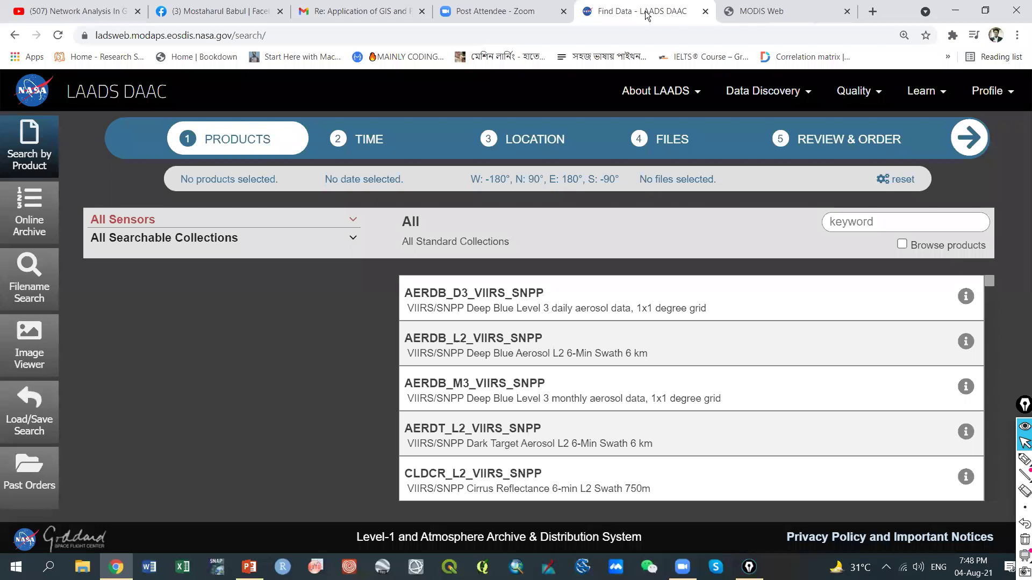
Return to the LAADS DAAC page, look up the keyword MYD13A2 in the product list and clear it
click(649, 13)
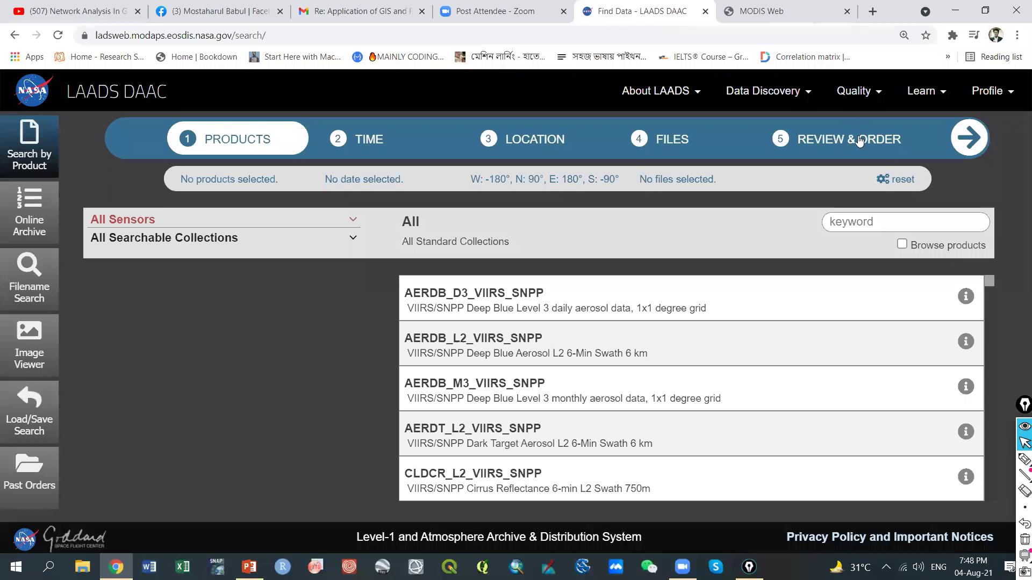
click(867, 219)
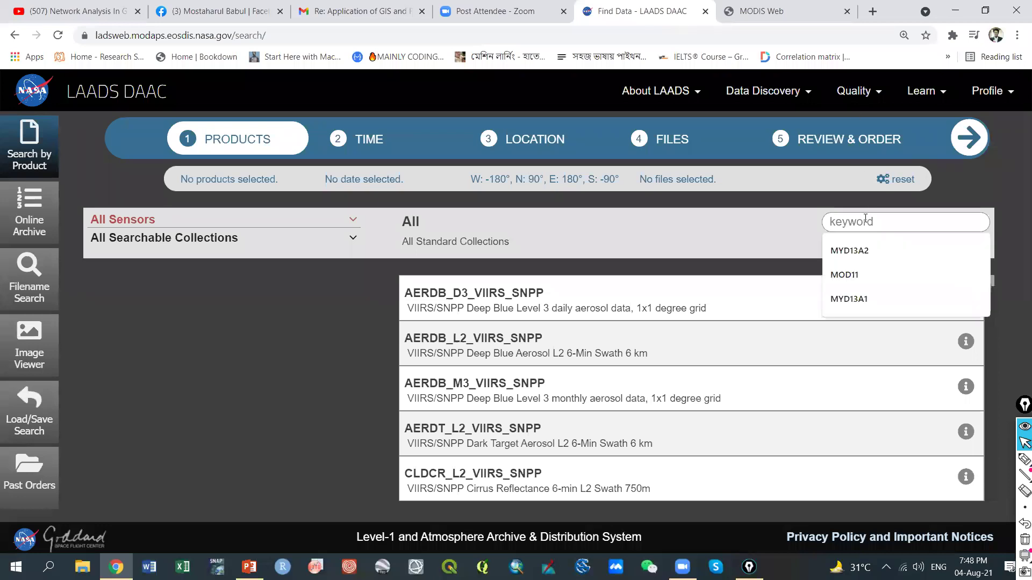
click(855, 261)
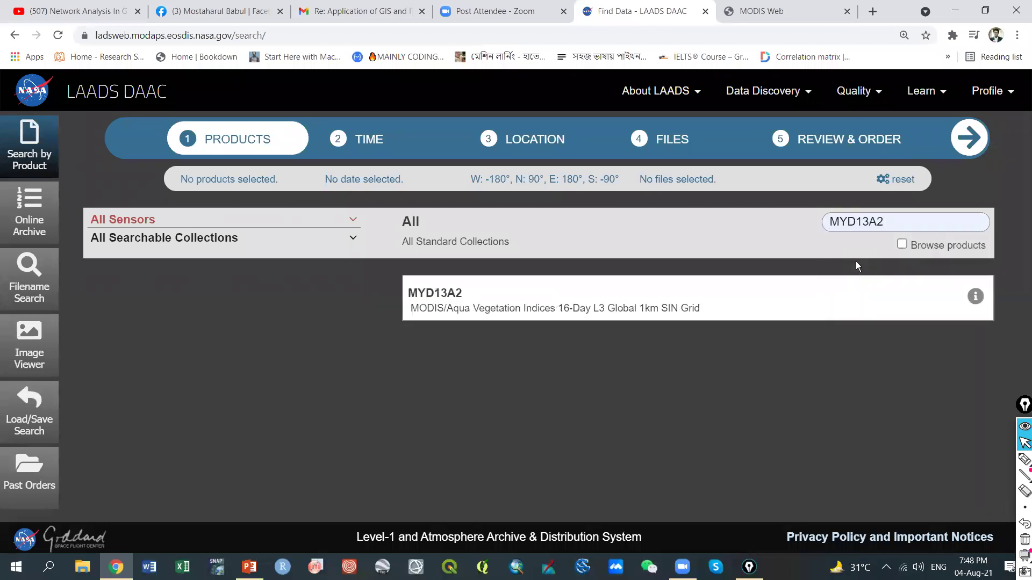
double_click(880, 225)
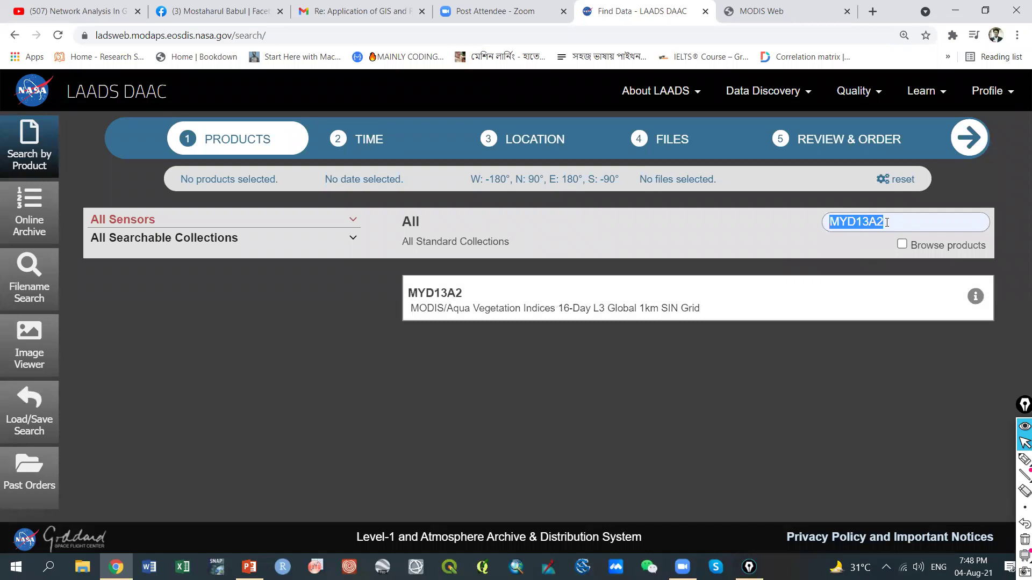
key(BackSpace)
Filter the product list by the keyword MYD13A1 and select the MYD13A1 vegetation indices product
click(886, 223)
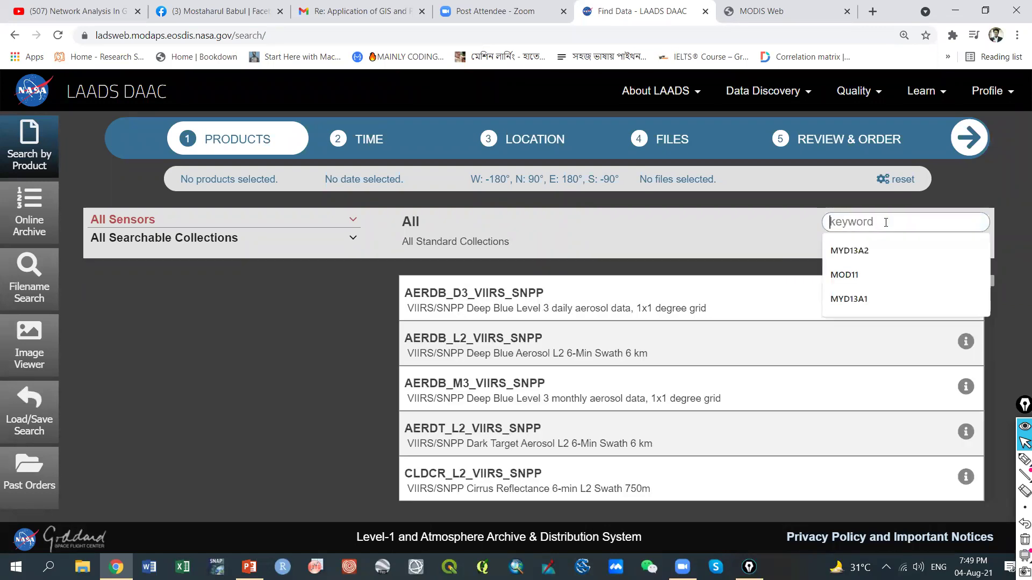
click(848, 299)
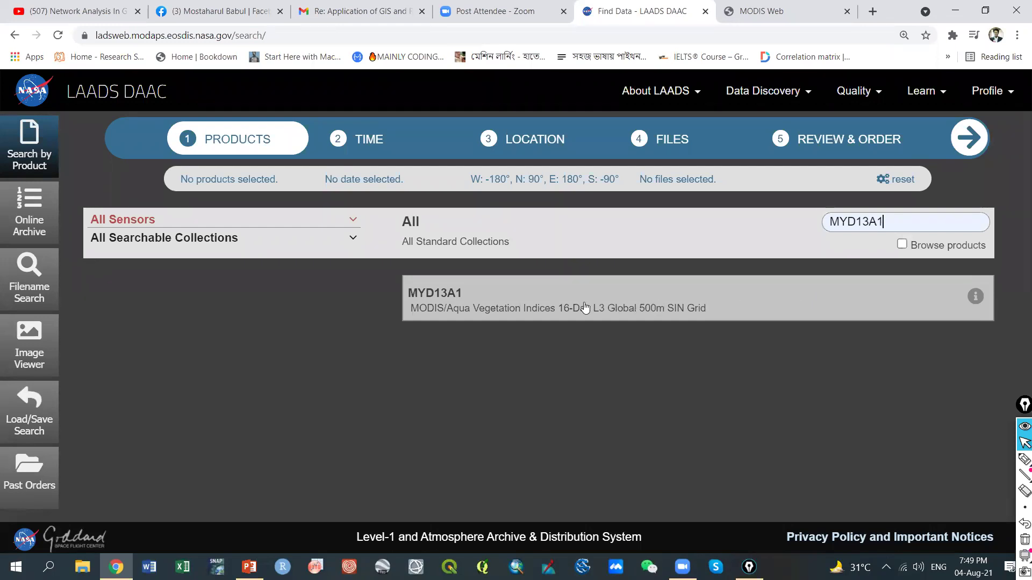
click(630, 305)
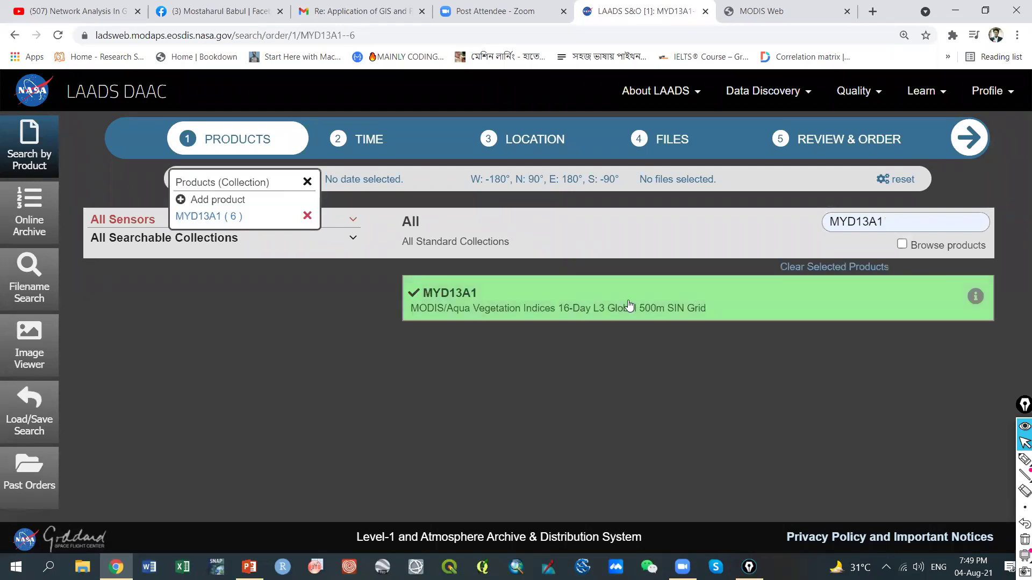
click(630, 305)
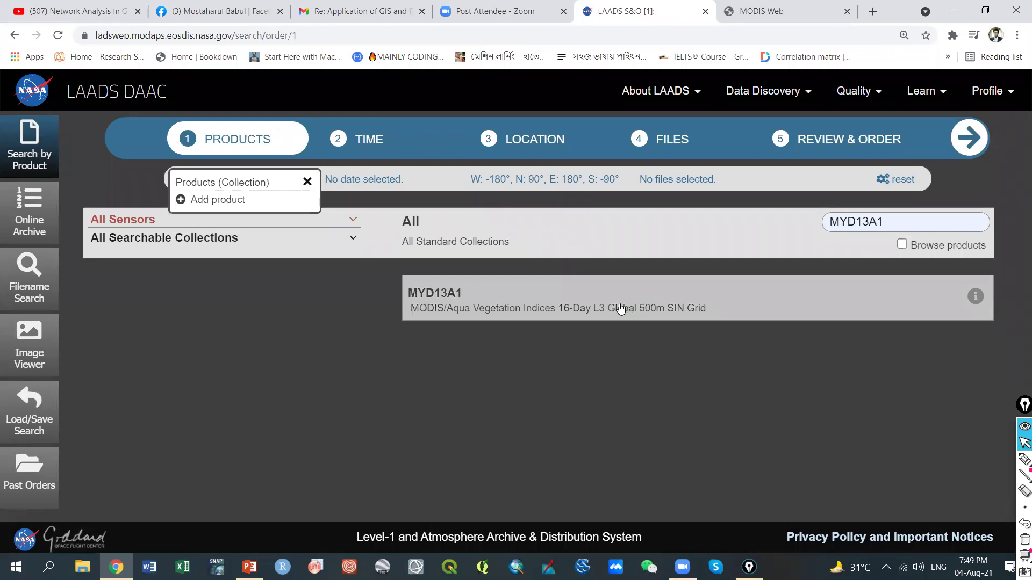
click(542, 318)
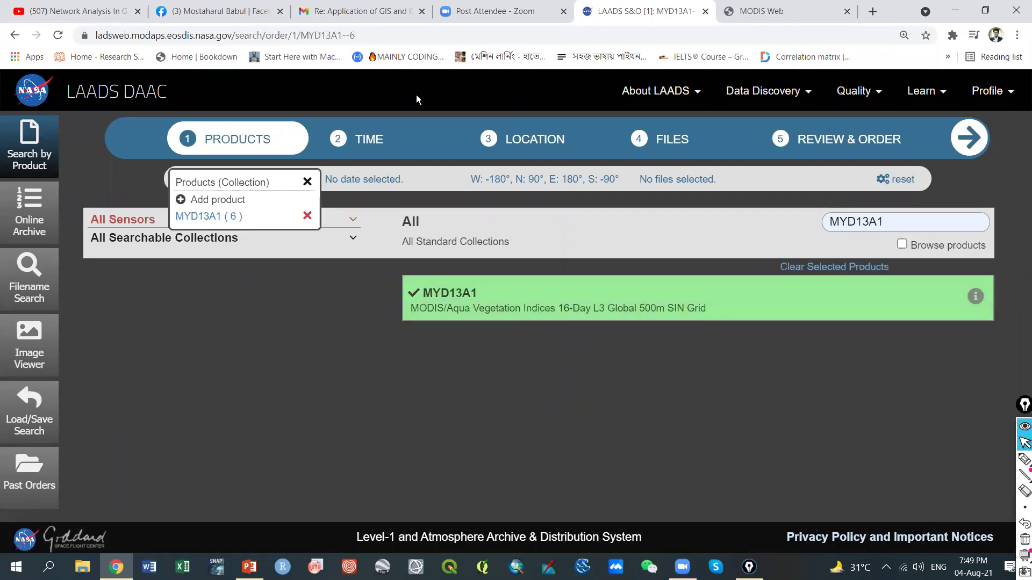
Go to the Time stage and set the start of the date range to 2021-01-01
click(352, 140)
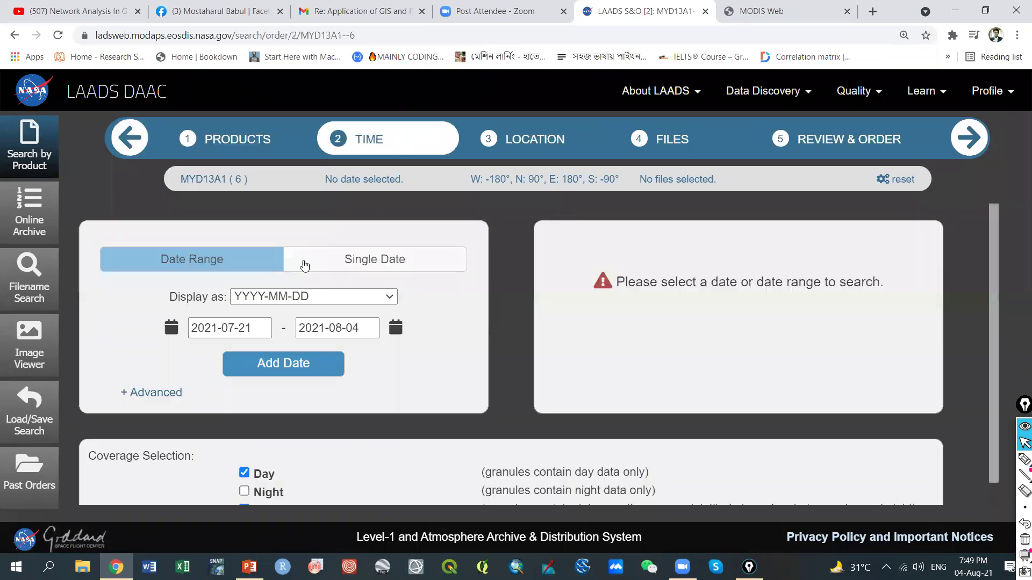
click(341, 299)
click(343, 299)
click(246, 327)
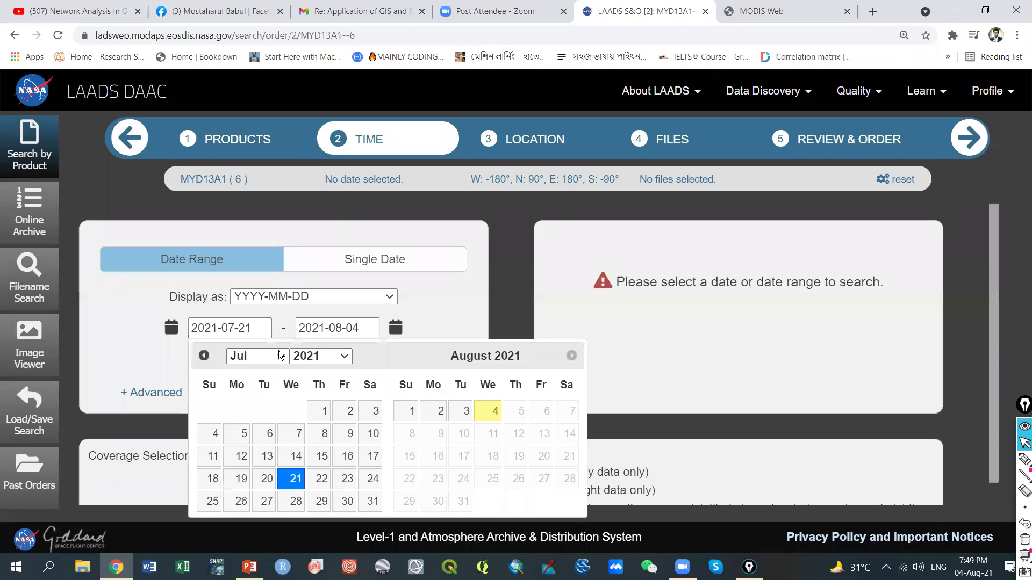
click(322, 412)
click(268, 329)
click(270, 365)
click(257, 371)
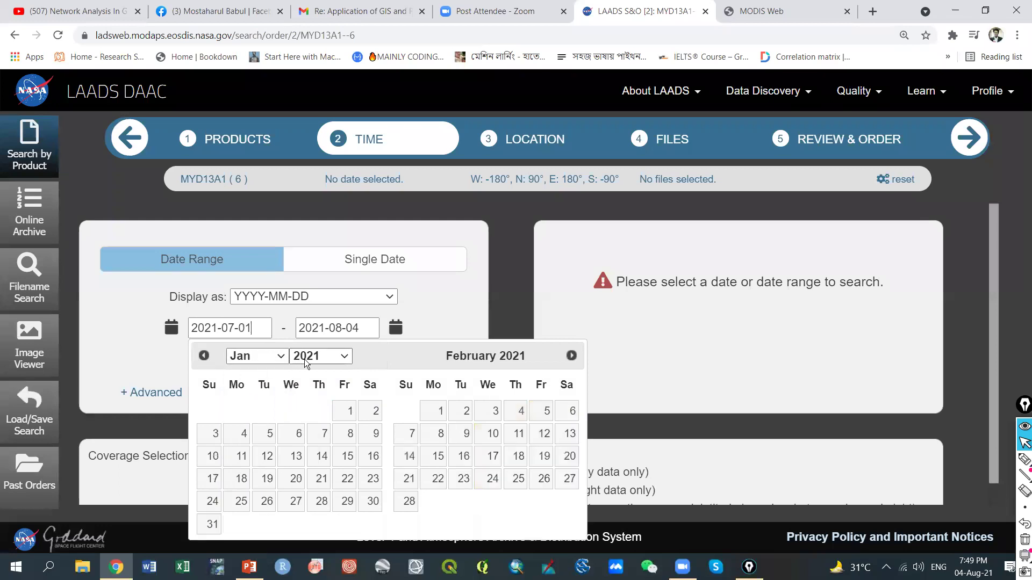
click(338, 411)
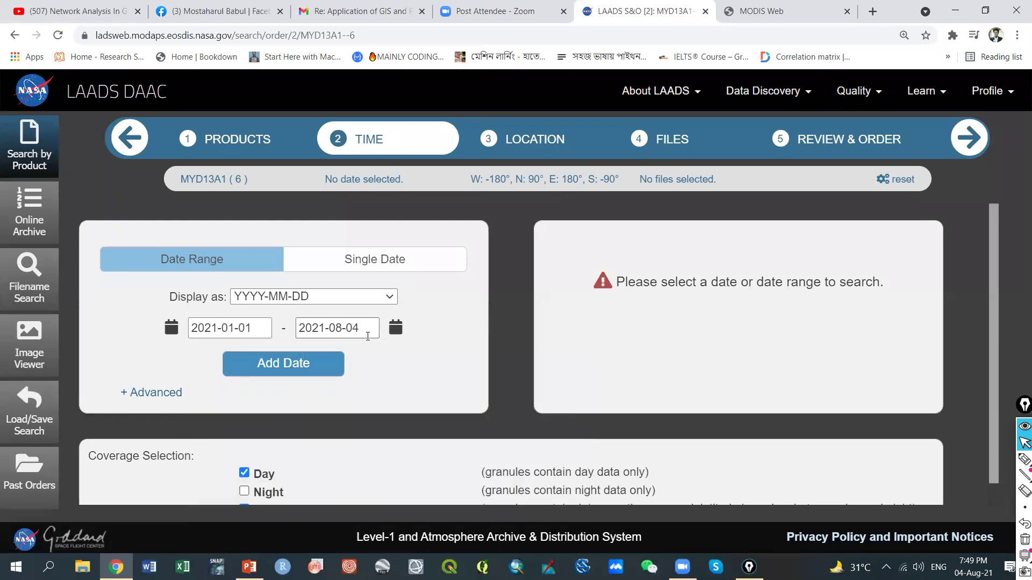
Add the date range 2021-01-01 to 2021-08-04 to the date selection and save it without modification
scroll(267, 414, down, 1)
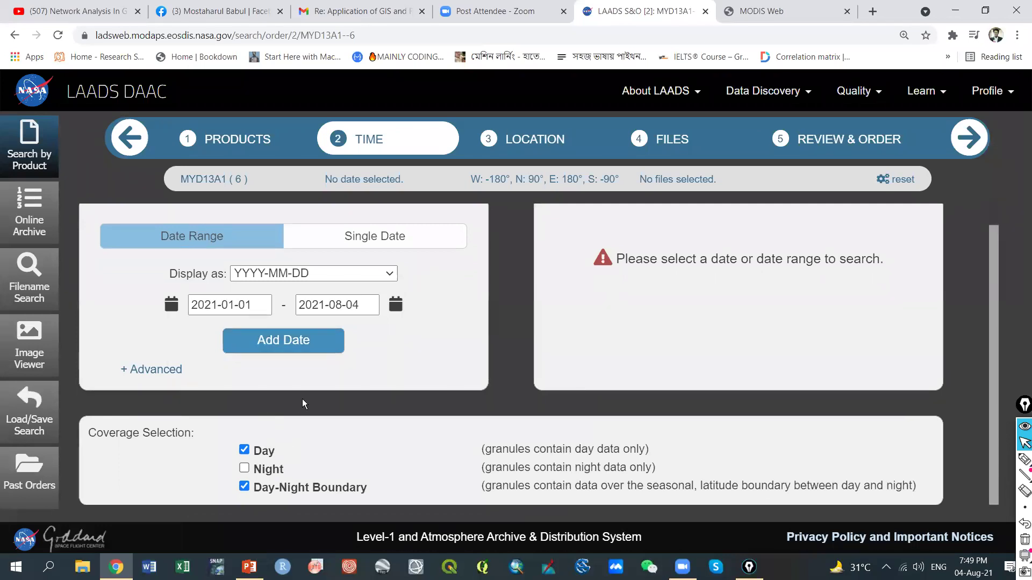
click(245, 450)
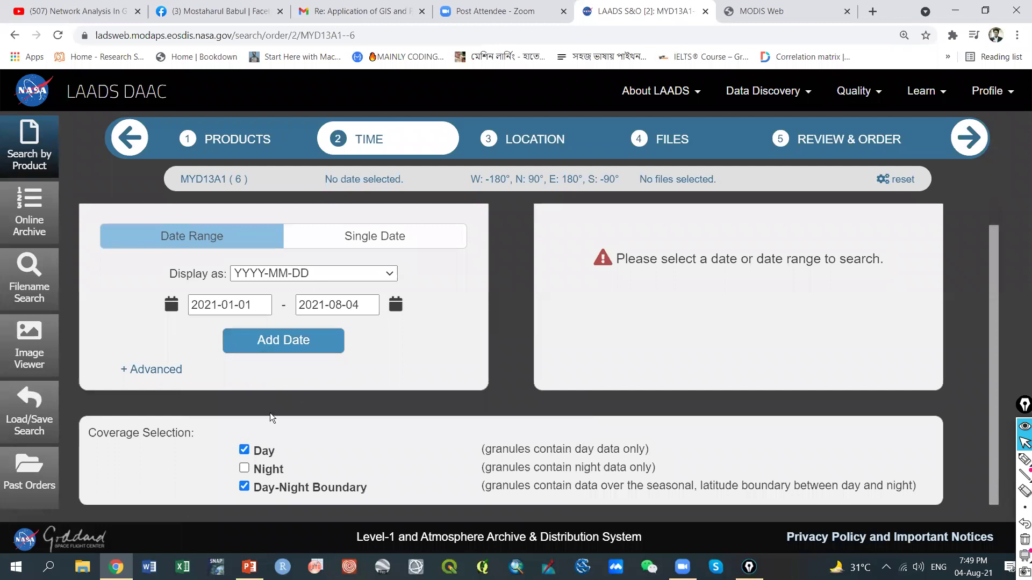
click(304, 348)
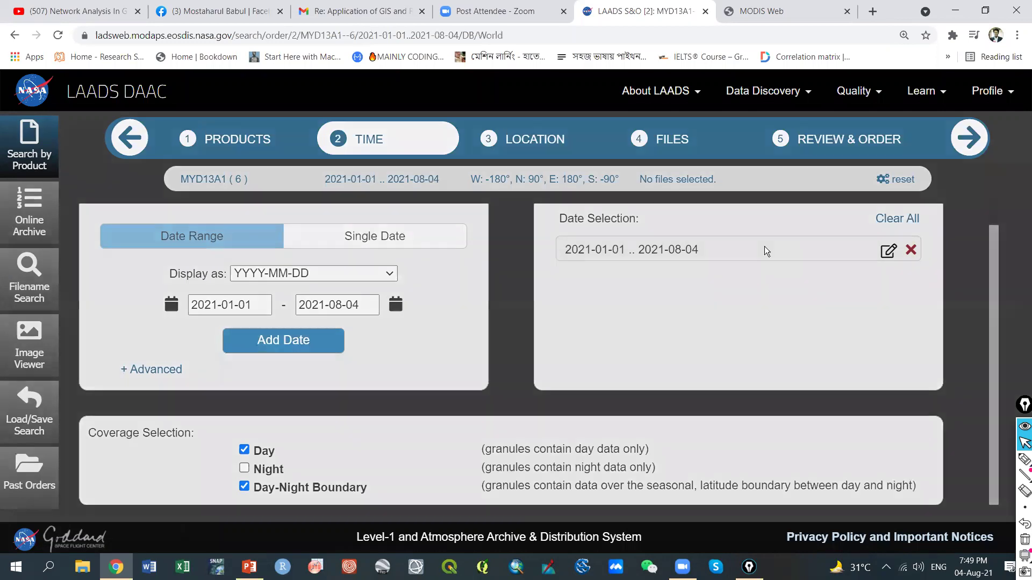
click(767, 252)
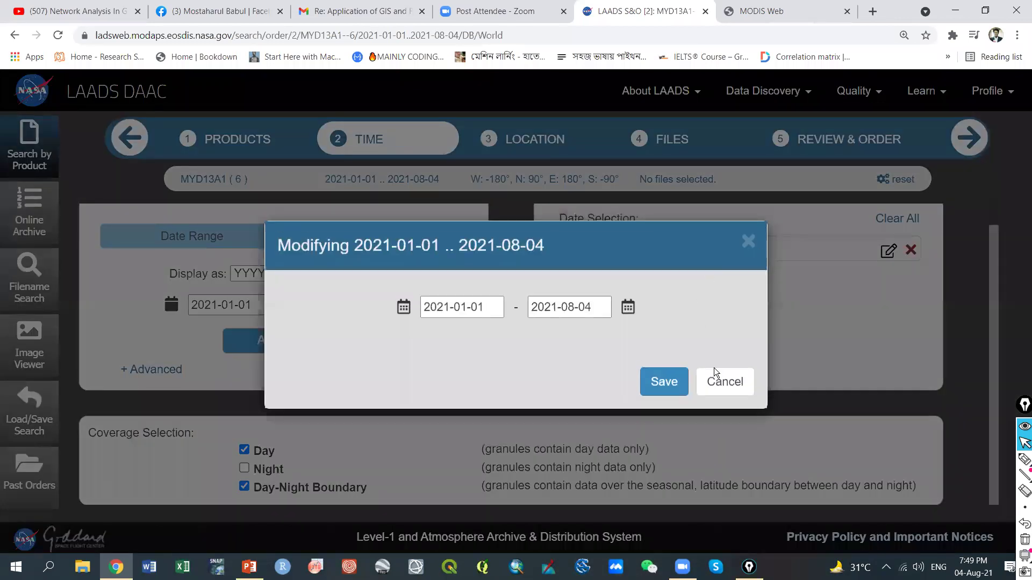
click(672, 381)
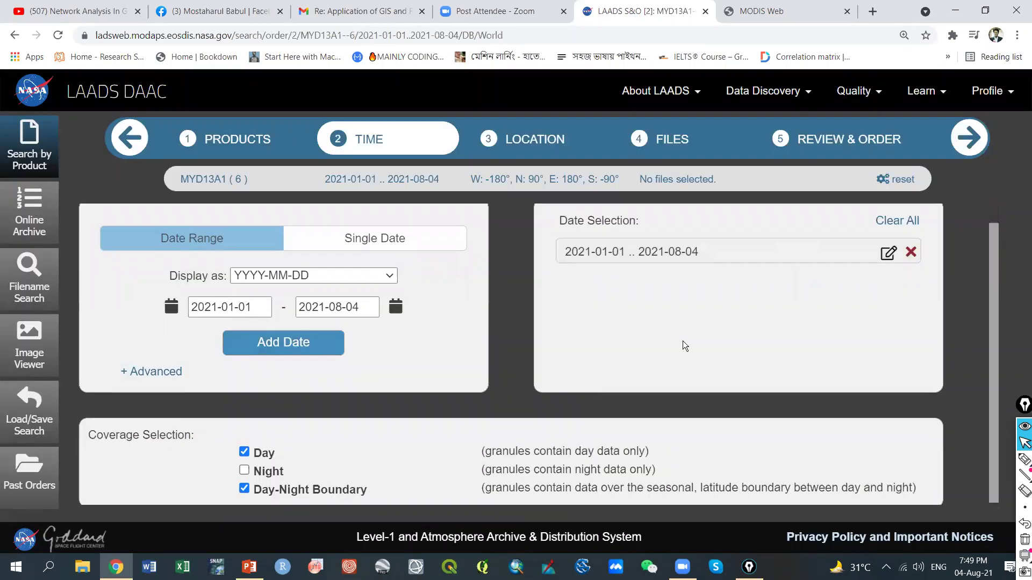
Go to the Location stage and select the tiles H: 25, V: 6 and H: 26, V: 6 on the map
click(519, 141)
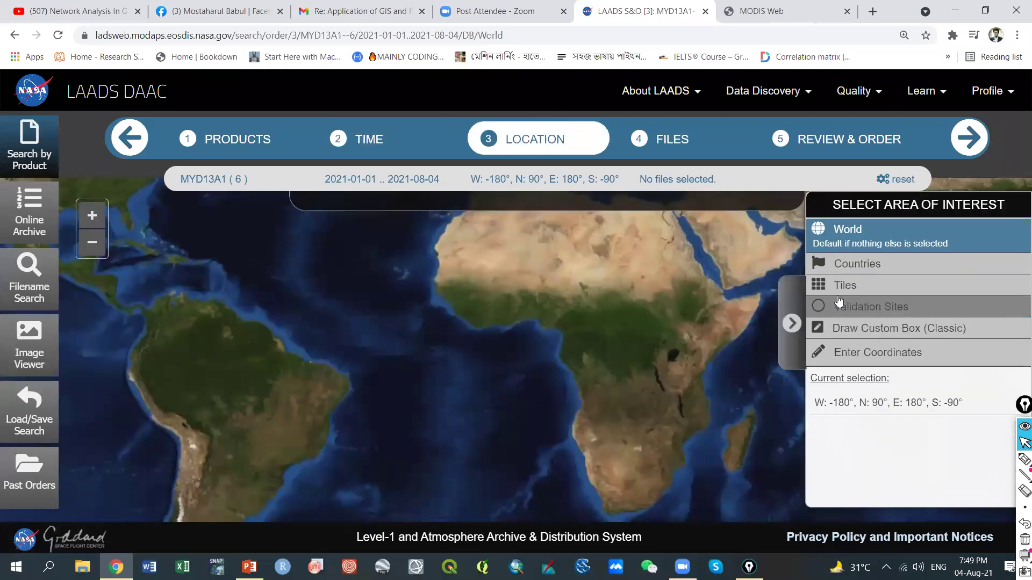
click(841, 286)
drag(610, 288, 463, 295)
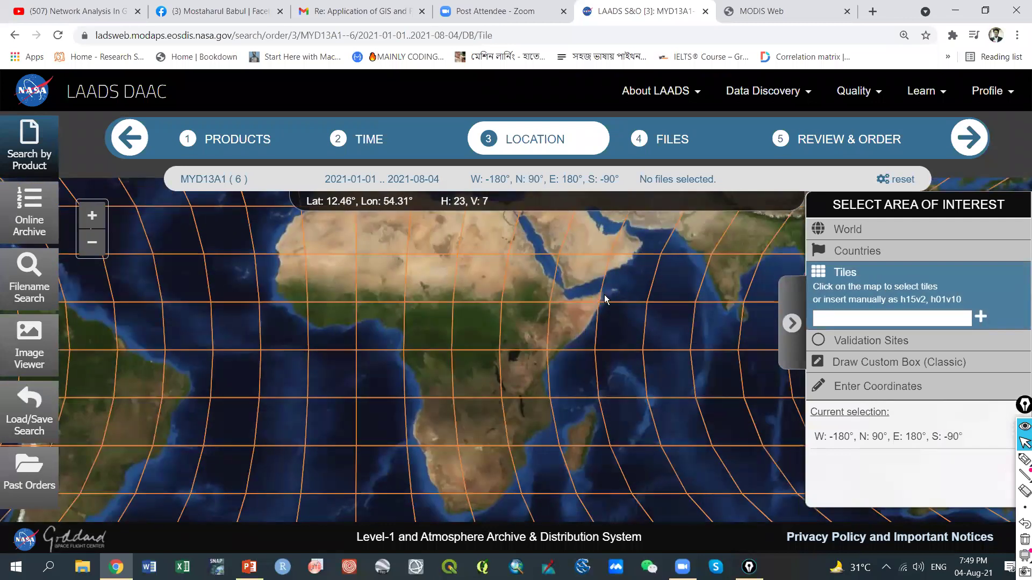
drag(605, 300, 534, 325)
scroll(516, 302, up, 2)
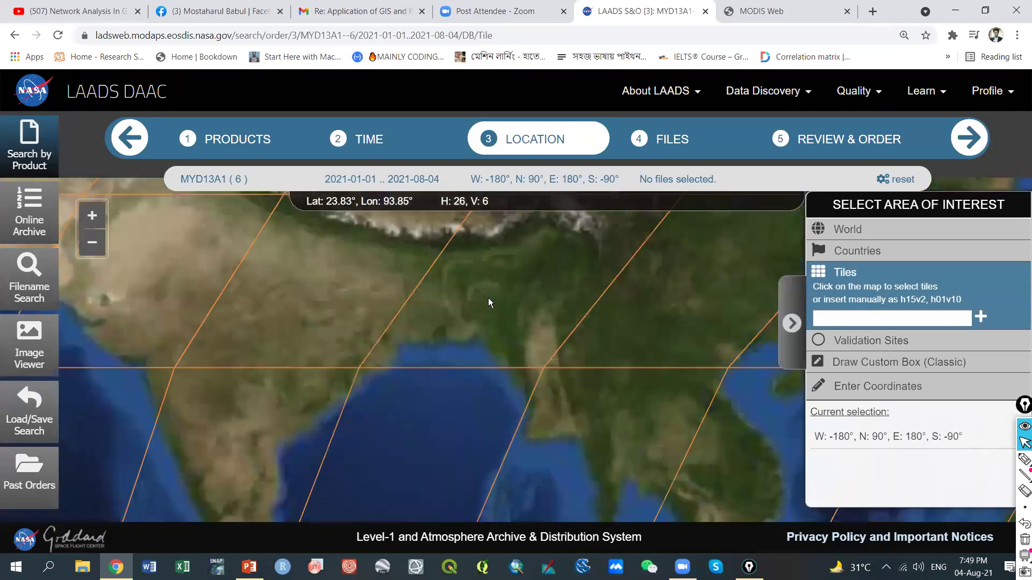
click(495, 340)
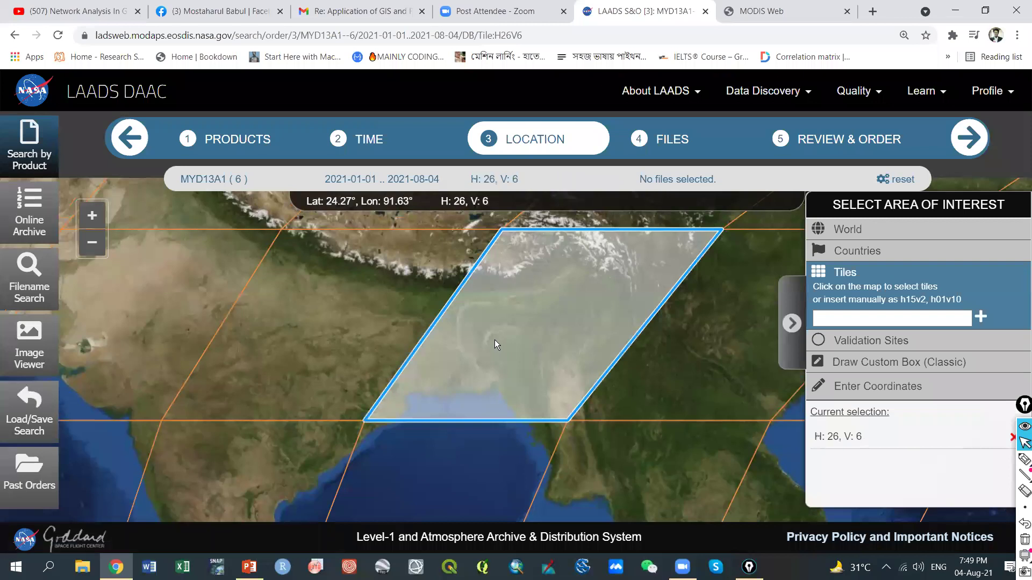
click(355, 330)
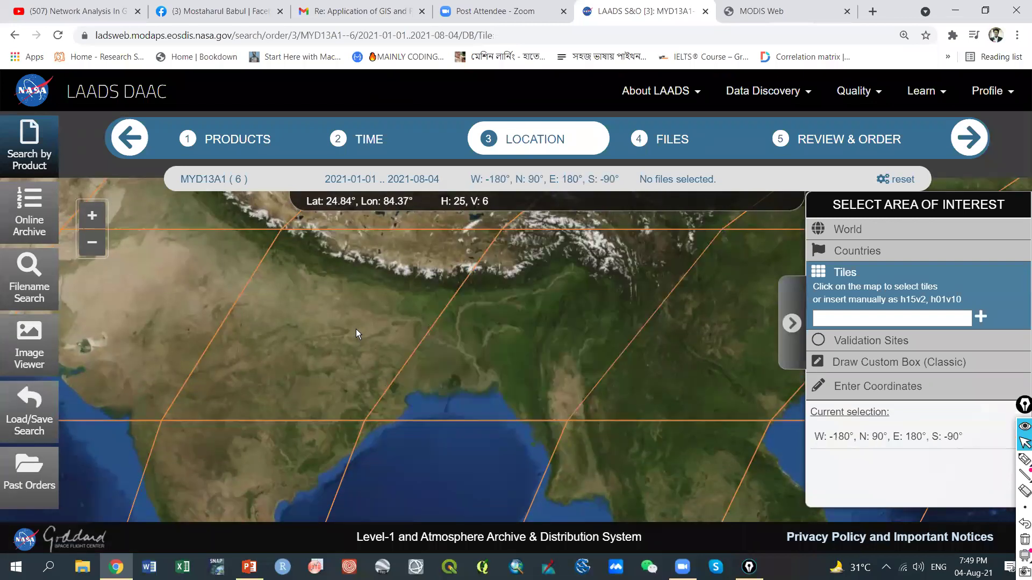
click(513, 343)
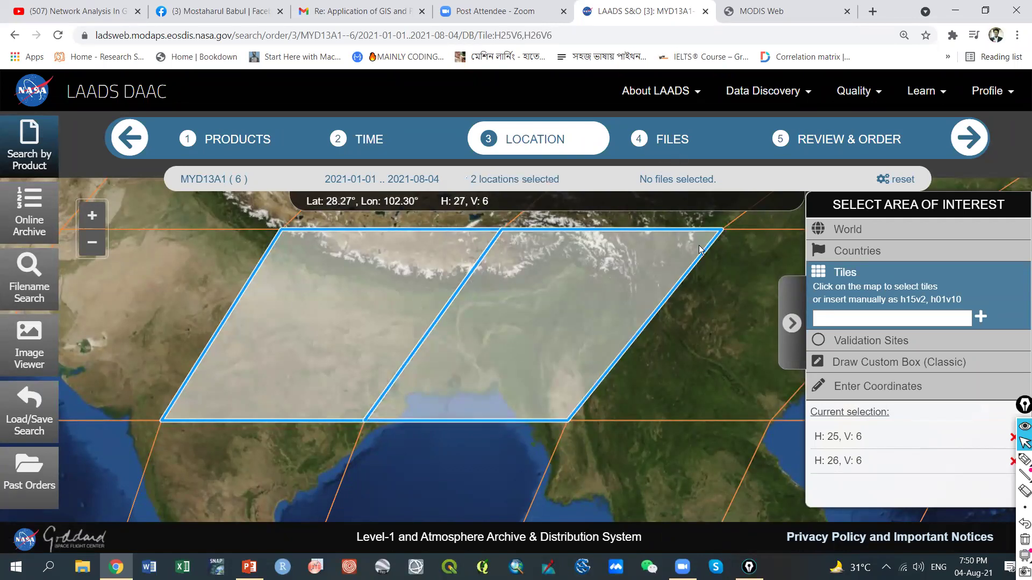
Go to the Files stage, look through the query results and select all MYD13A1 files
click(685, 144)
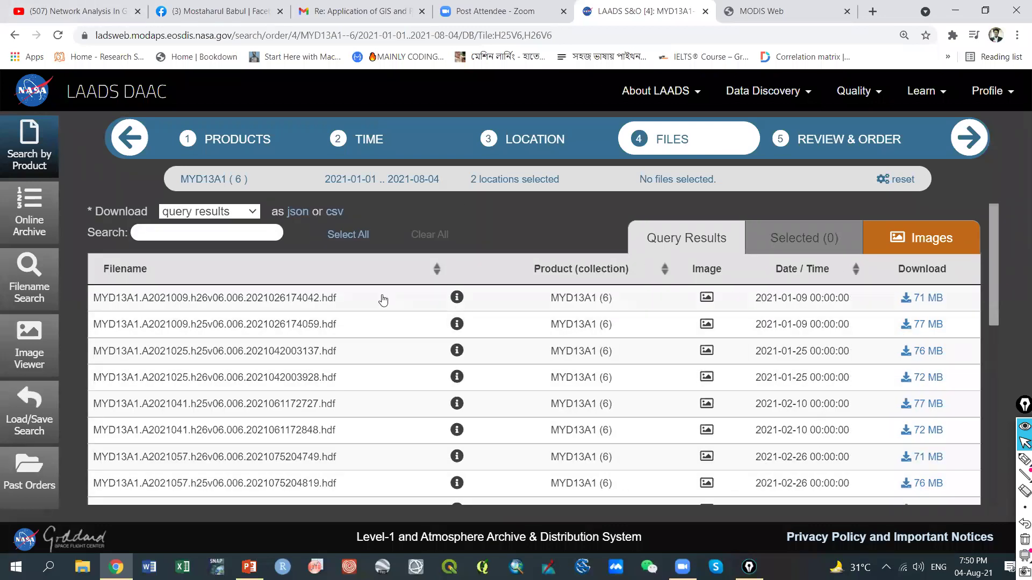
scroll(272, 355, down, 2)
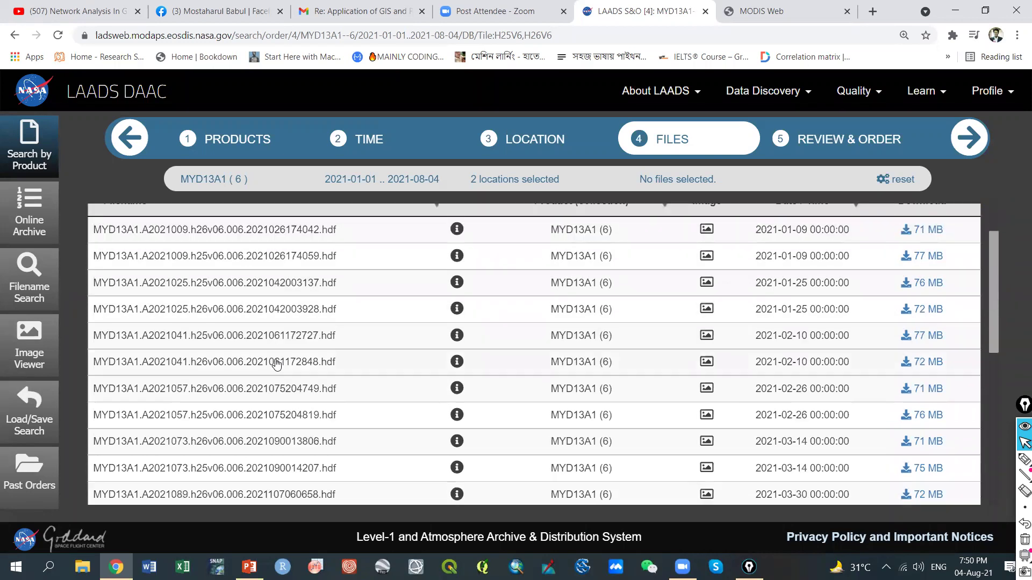
scroll(293, 364, up, 2)
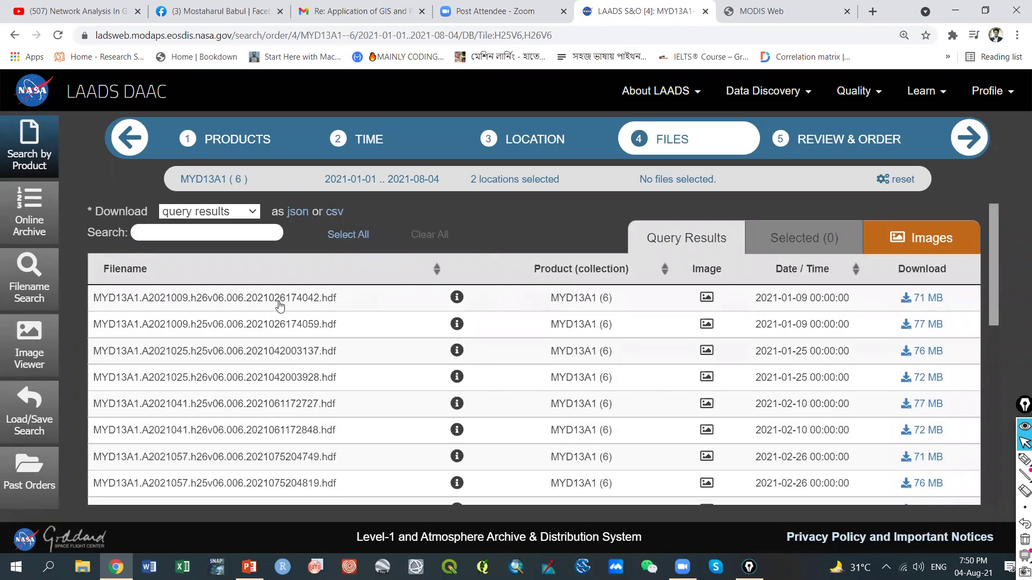
click(349, 235)
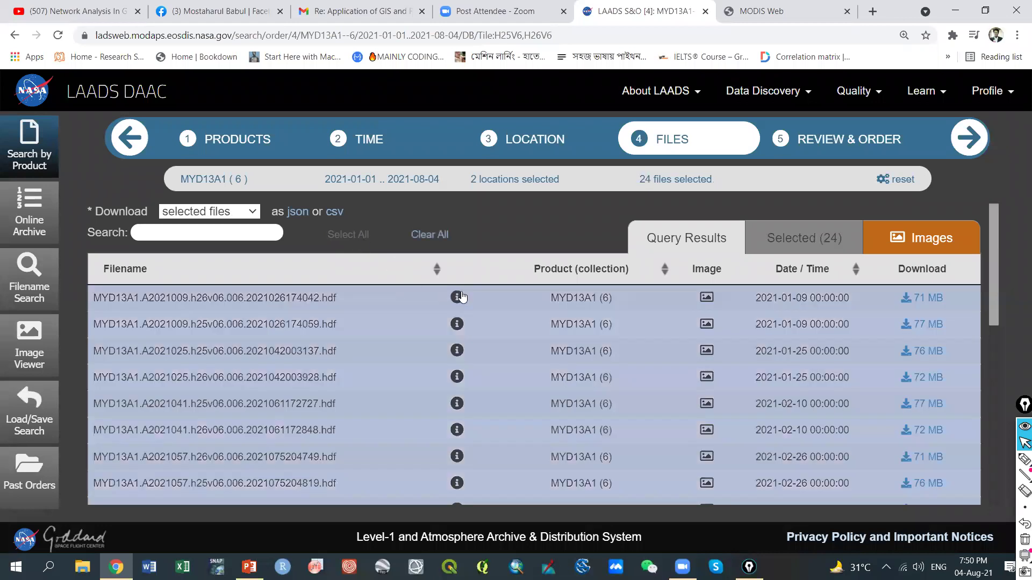
click(429, 235)
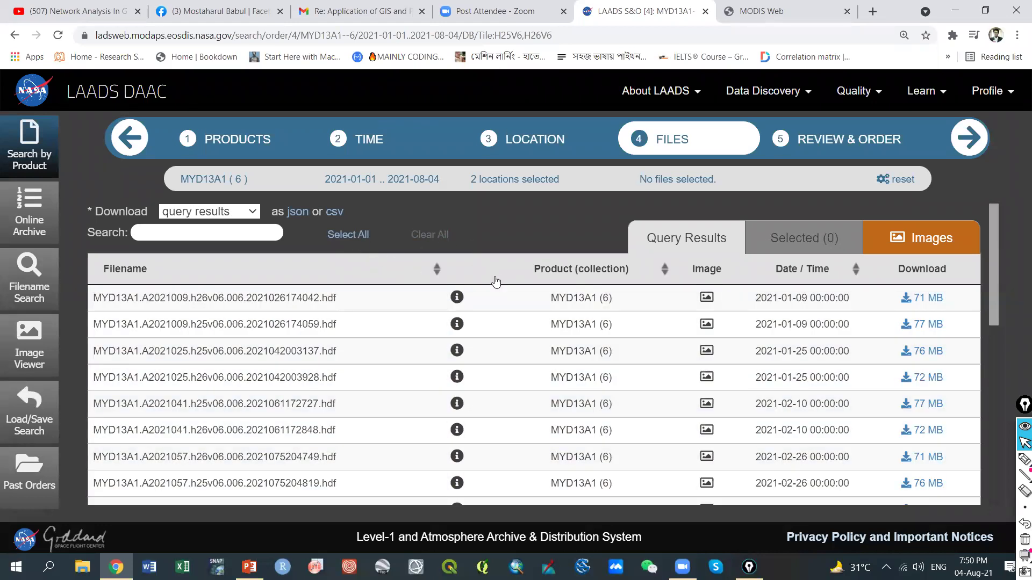
click(354, 235)
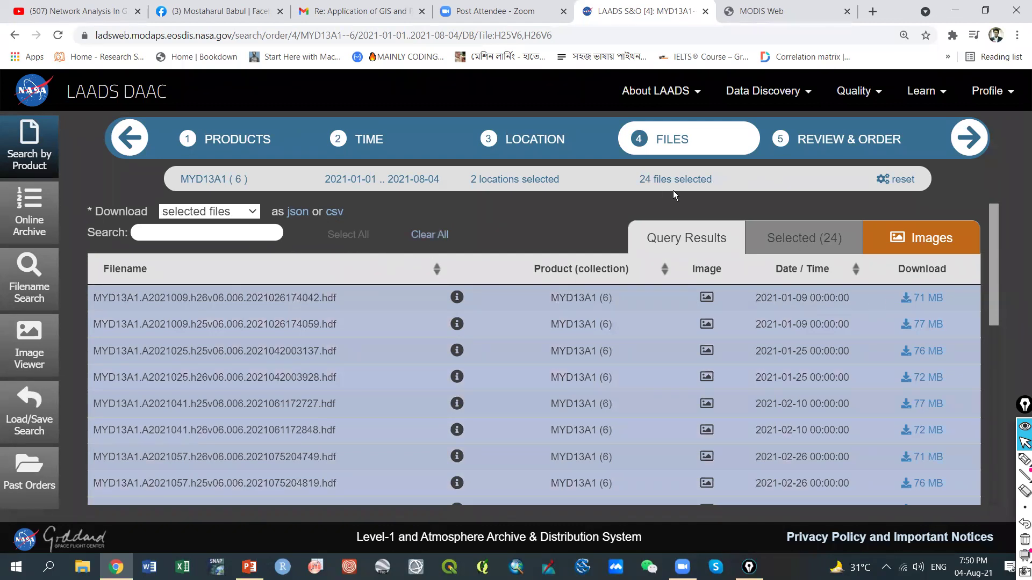
scroll(507, 370, down, 8)
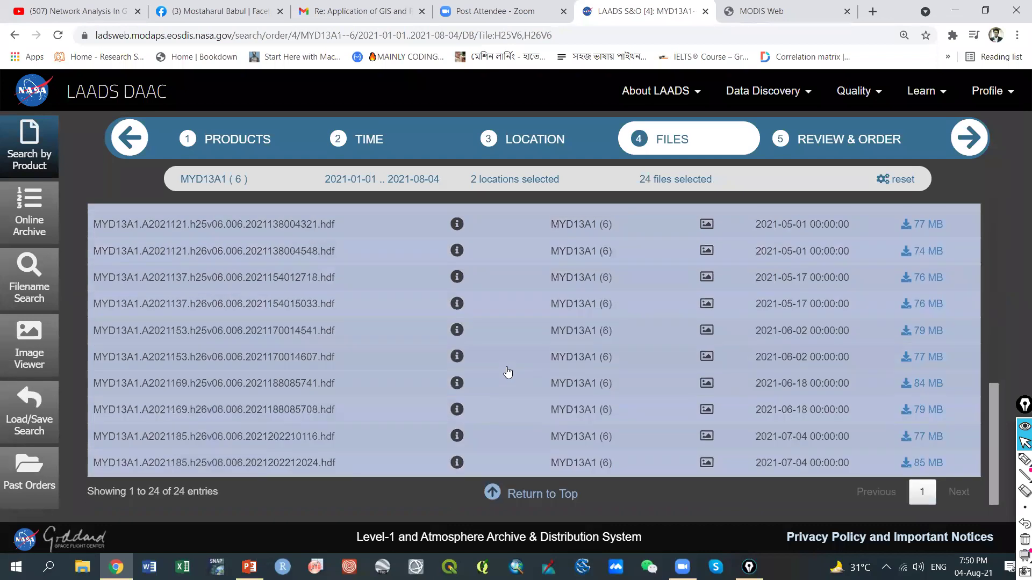
scroll(507, 369, up, 8)
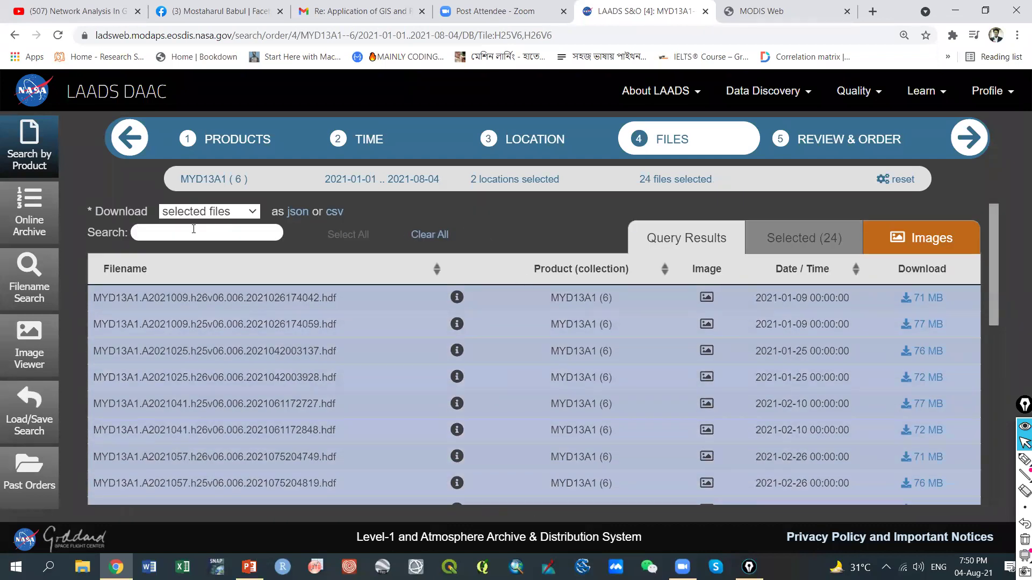
Go to the Review & Order stage, submit the order for the MYD13A1 files and continue to the product search
click(836, 140)
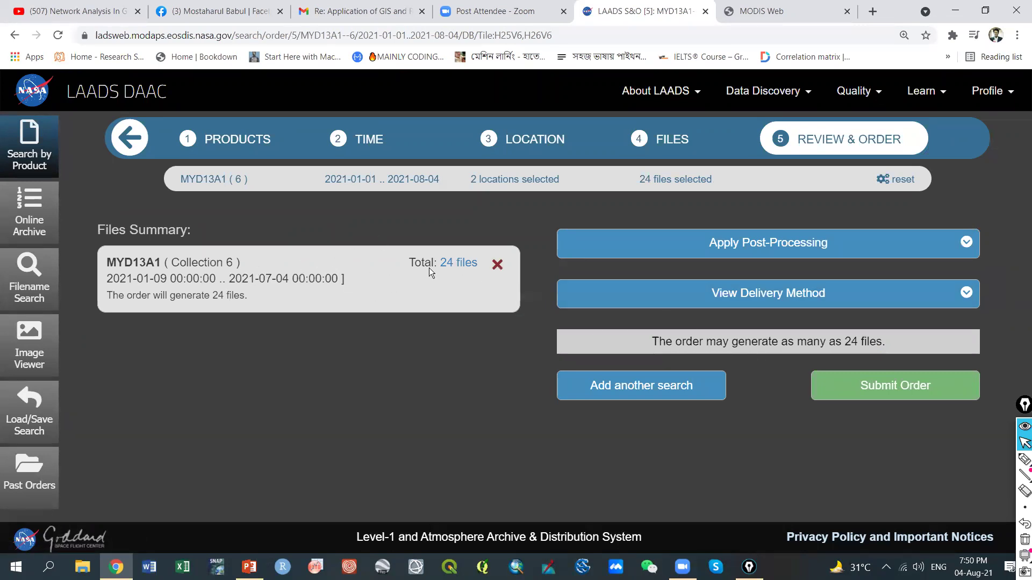
click(886, 395)
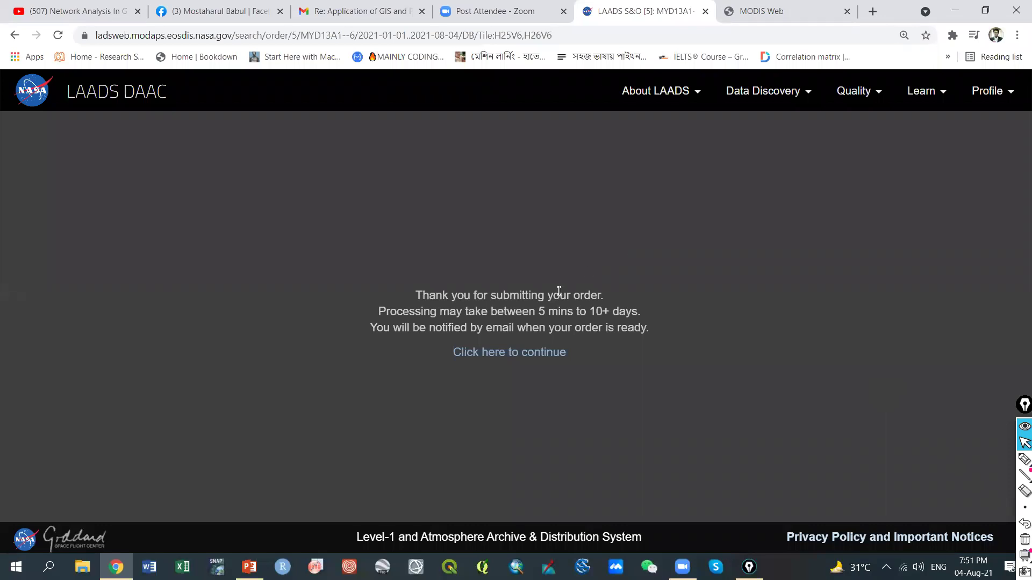
click(493, 352)
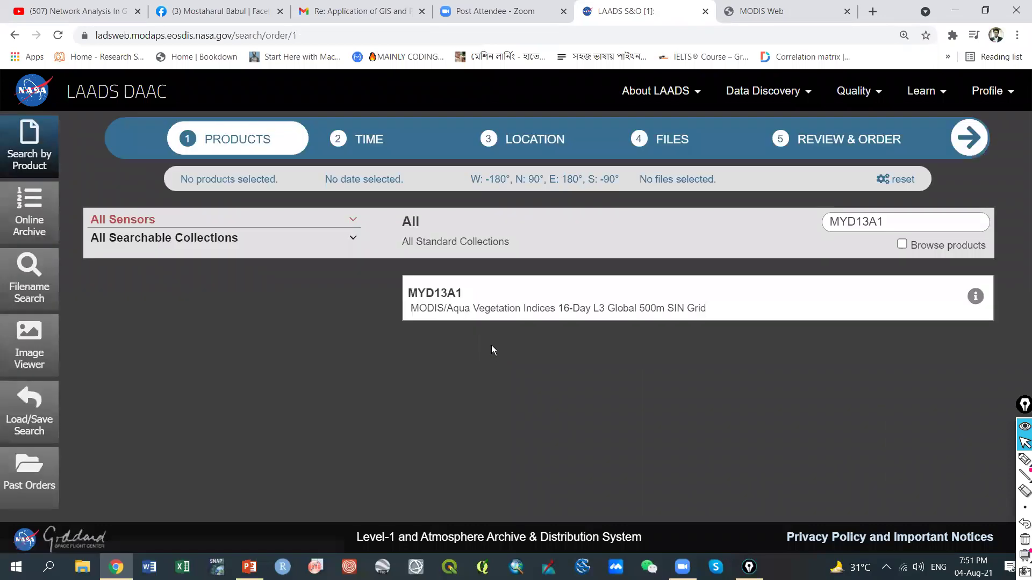
Open the list of past orders from the profile and expand the newest MYD13A1 order
click(1015, 101)
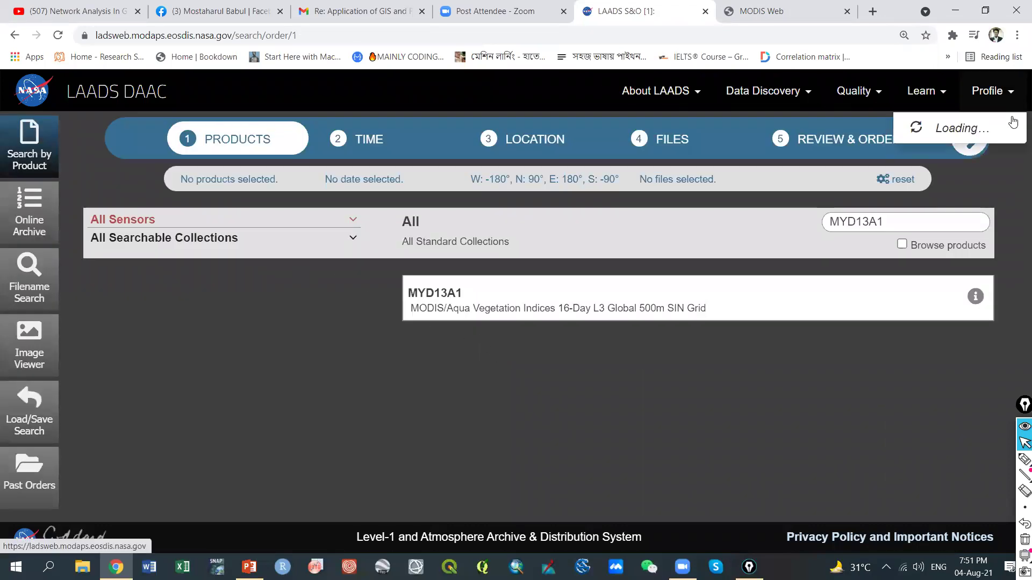
click(940, 171)
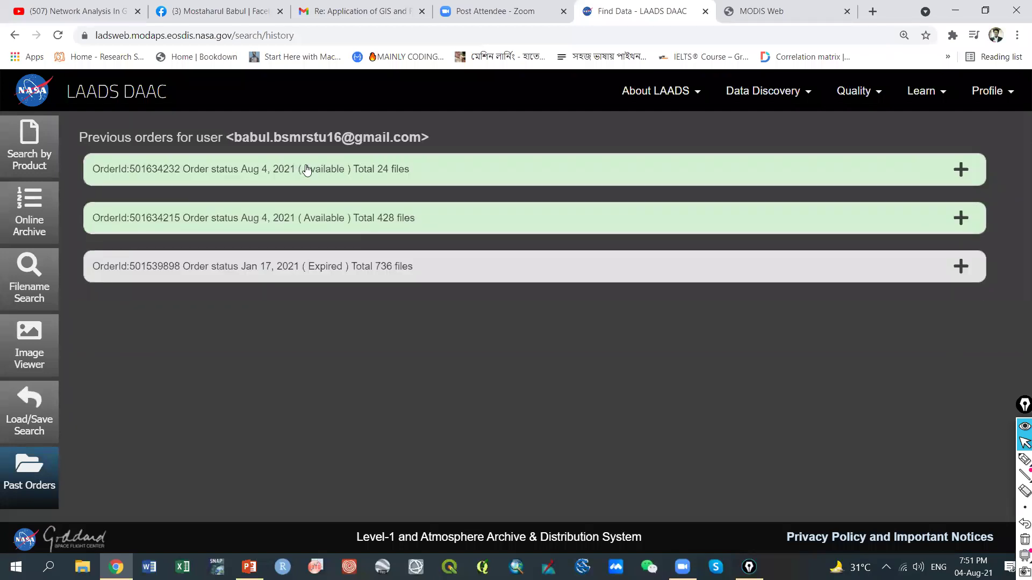
click(307, 171)
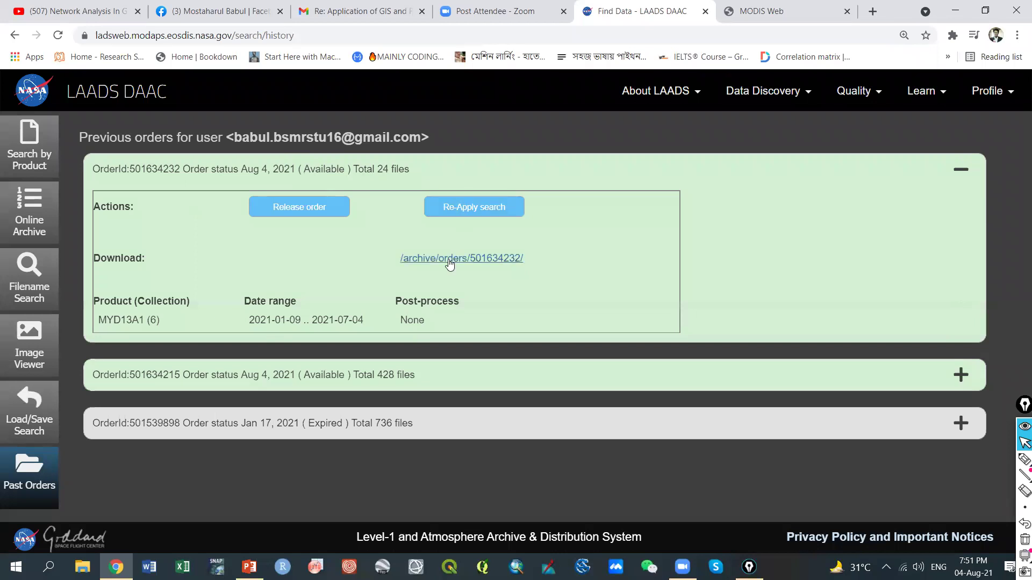
Try to open the newest order's download archive link in a new tab, and close that tab
right_click(450, 264)
click(484, 269)
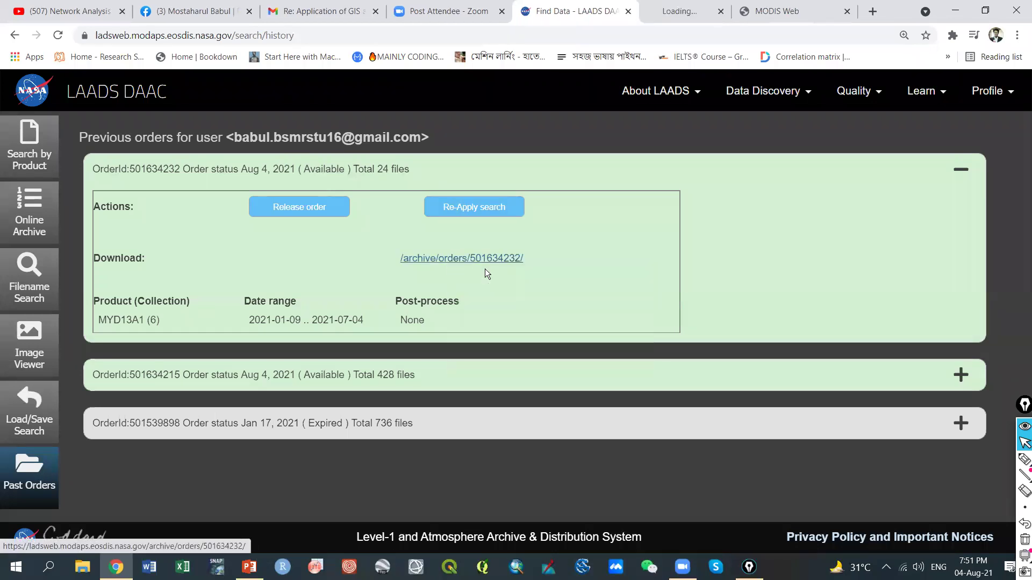
click(685, 16)
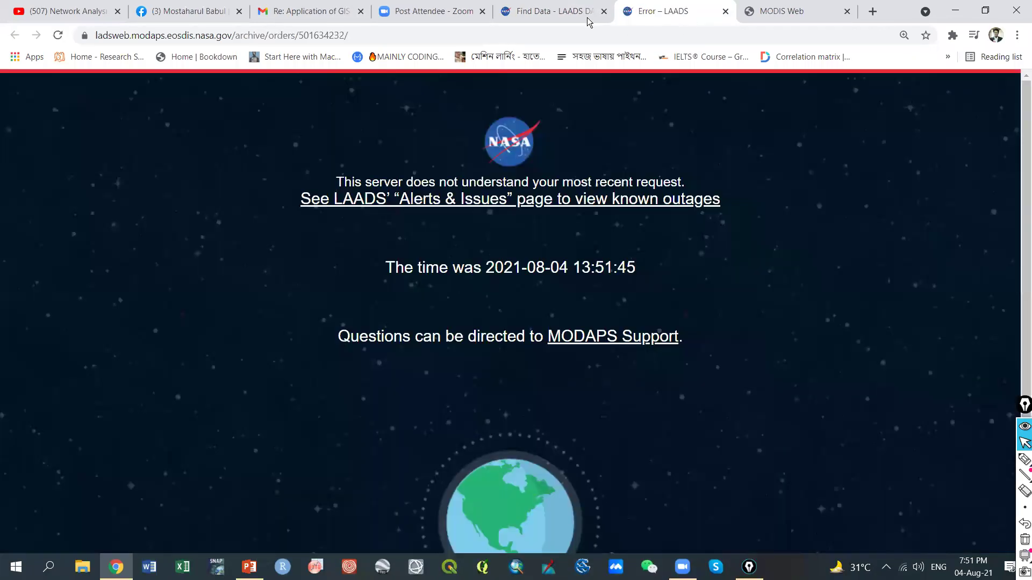
click(565, 11)
click(720, 16)
click(726, 12)
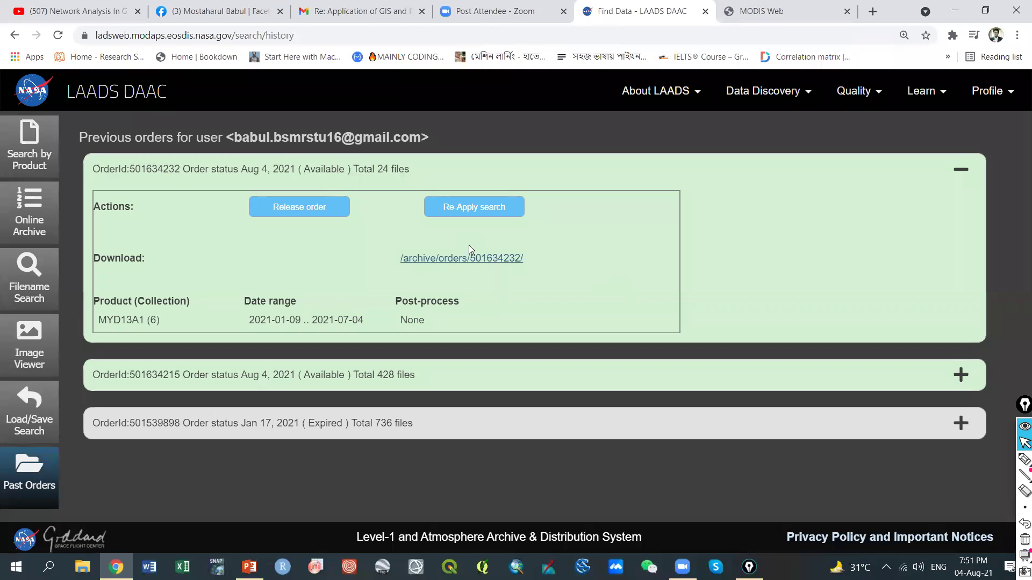
Switch to Gmail in a new browser tab and open the LAADS Web Order Notification email
click(780, 11)
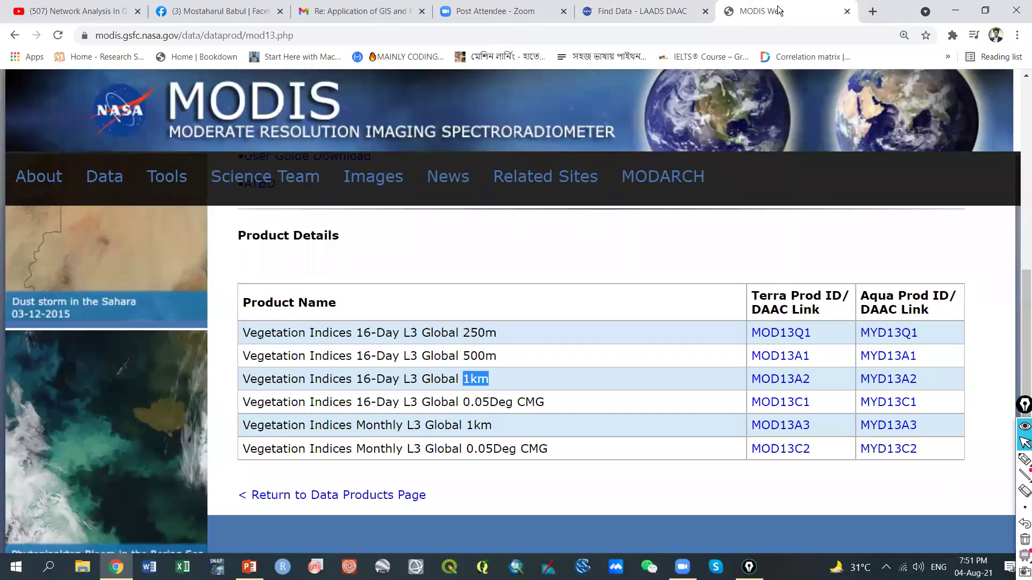
click(872, 11)
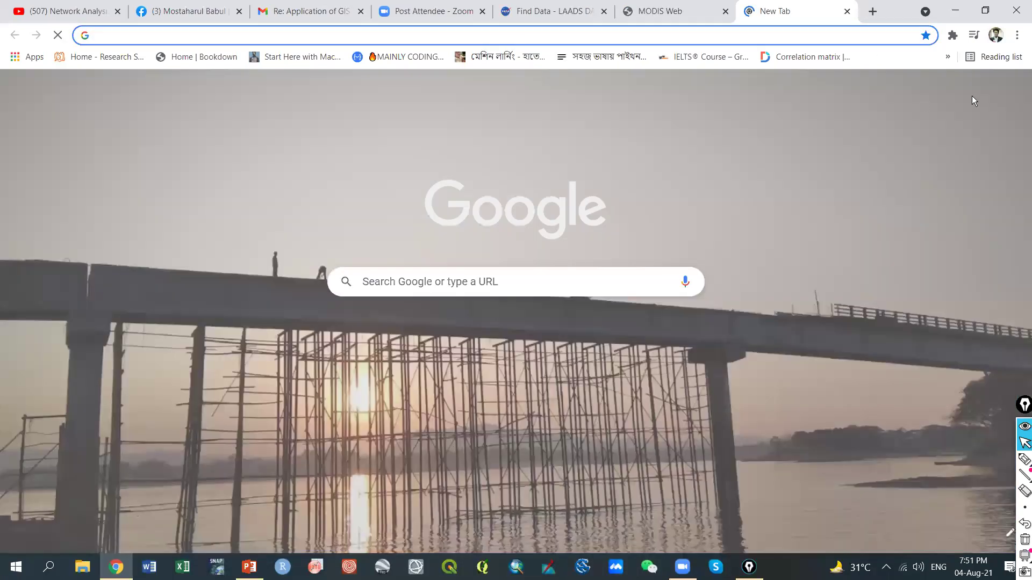
click(977, 91)
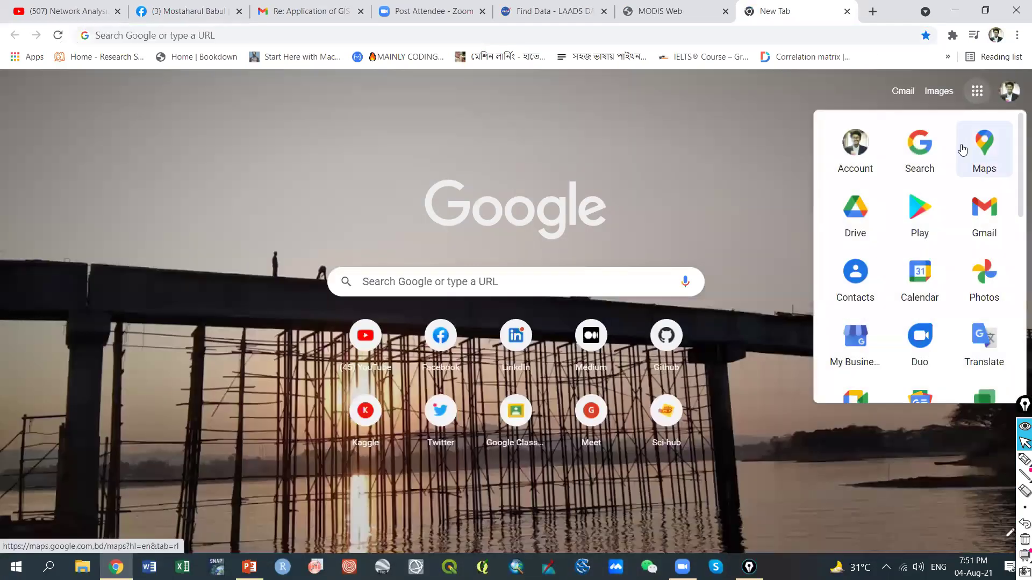
click(1005, 222)
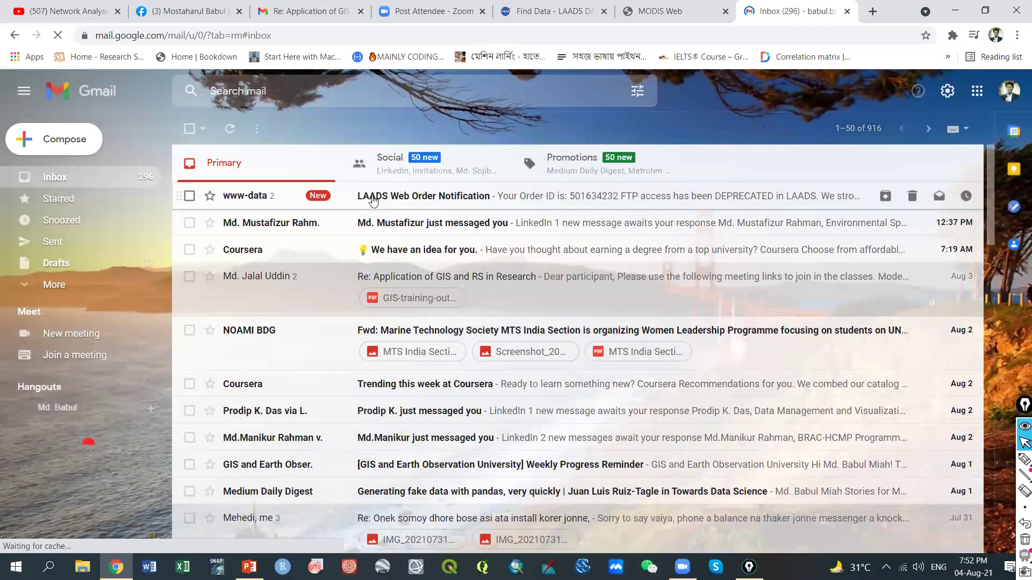
click(374, 200)
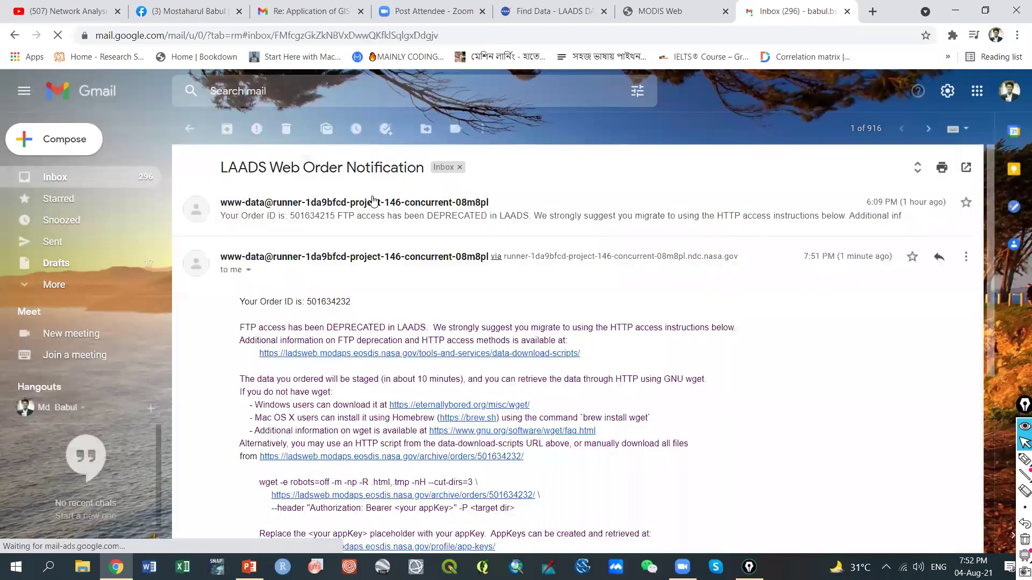
Open the email's data-download-scripts link in a new tab and read how to request and use a LAADS token
scroll(375, 311, down, 8)
scroll(374, 311, up, 5)
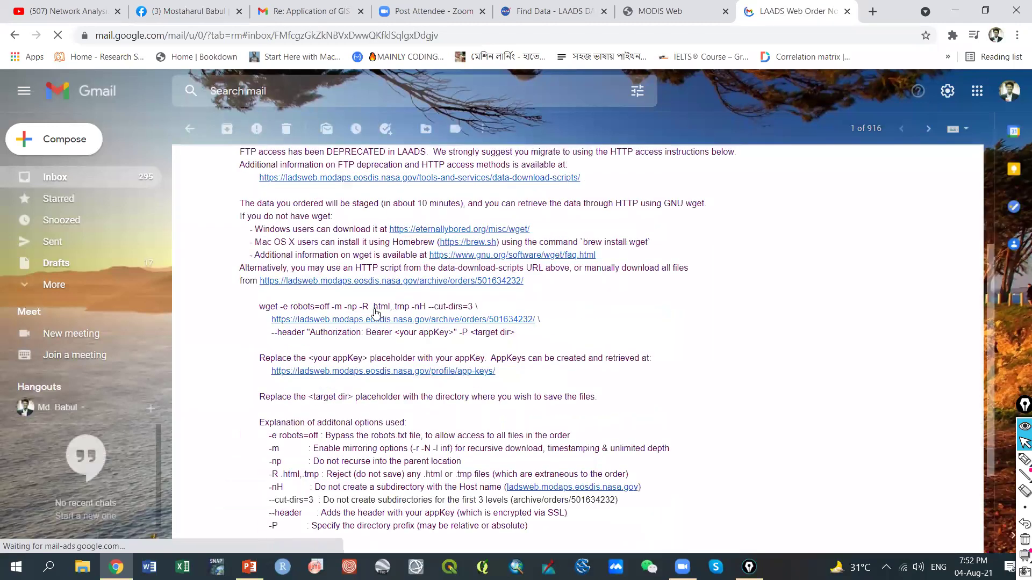
right_click(315, 313)
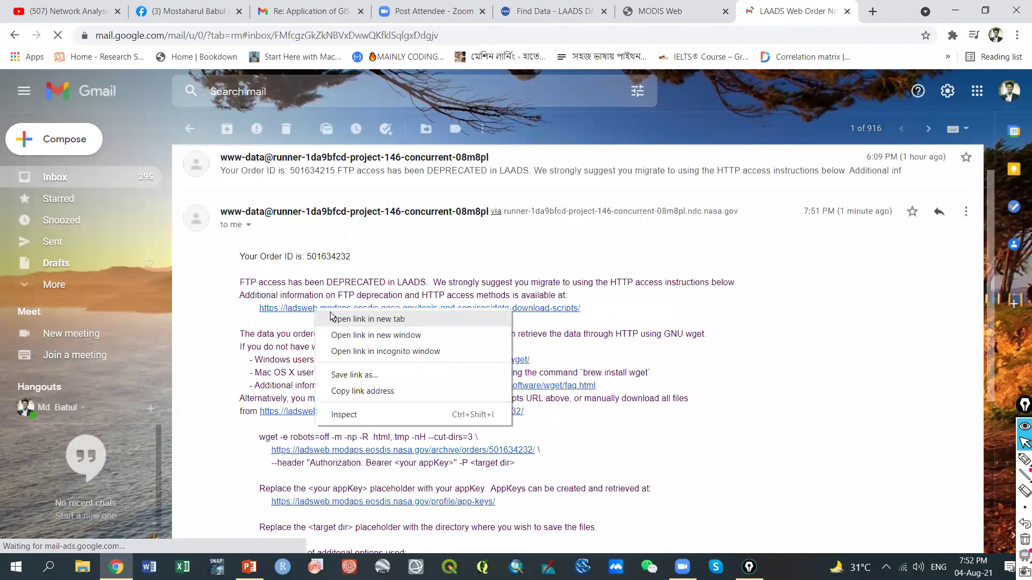
click(329, 316)
click(809, 11)
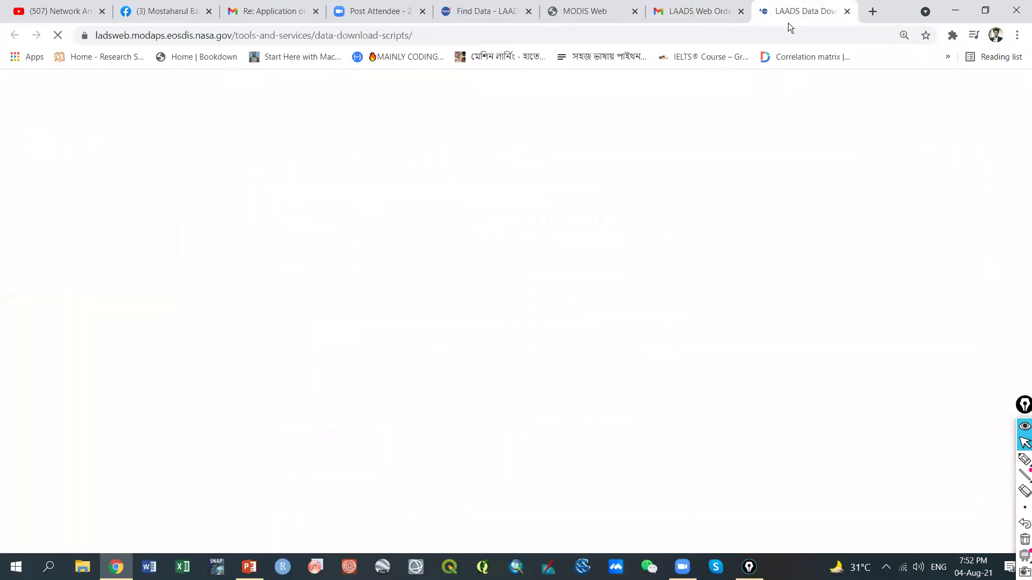
scroll(197, 266, down, 12)
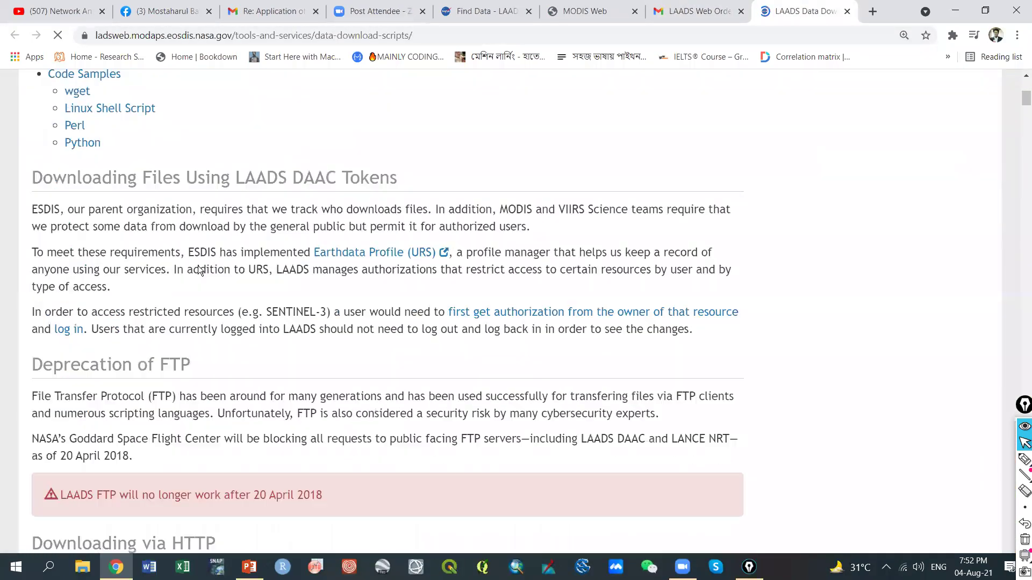
scroll(204, 264, down, 7)
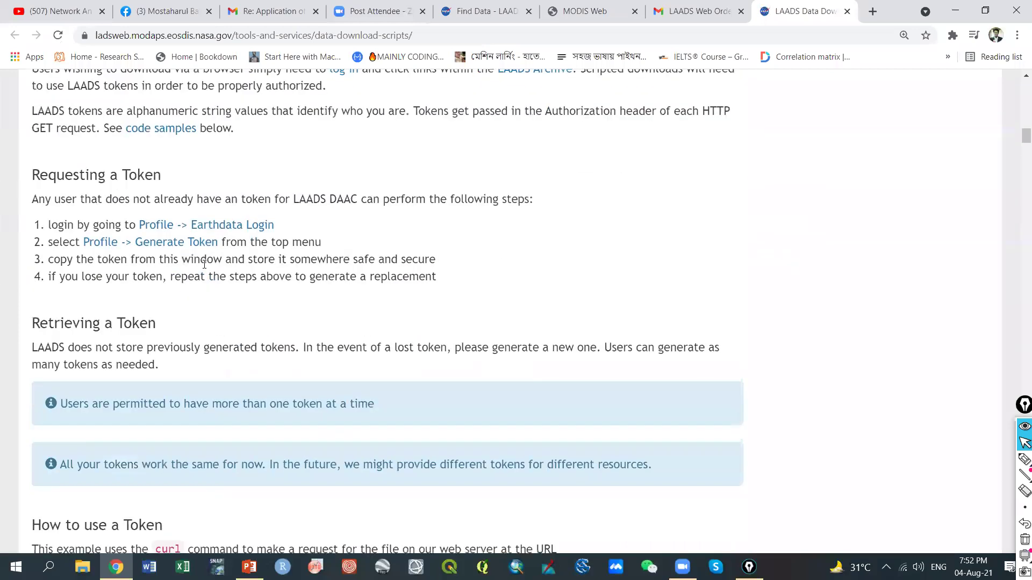
scroll(634, 141, up, 14)
Return to the LAADS past orders, try the newest order's archive link in a new tab, and close that tab and the MODIS Web tab
click(695, 11)
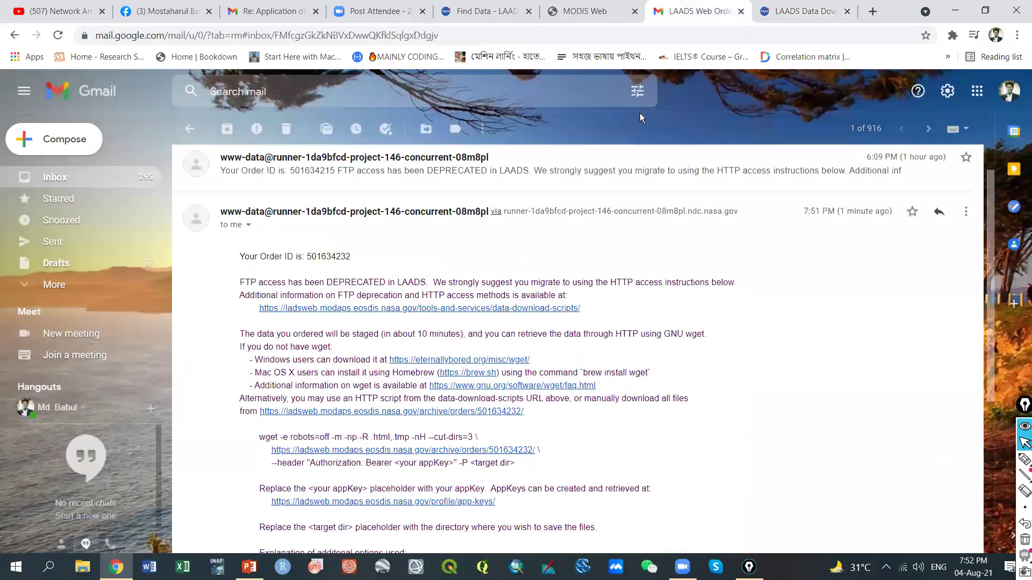
click(603, 10)
click(505, 15)
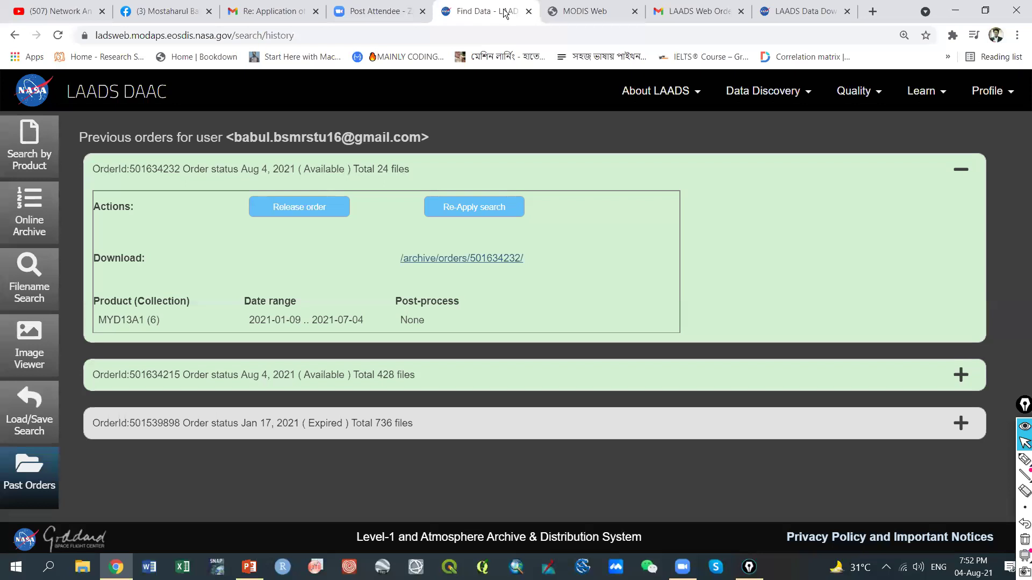
right_click(450, 260)
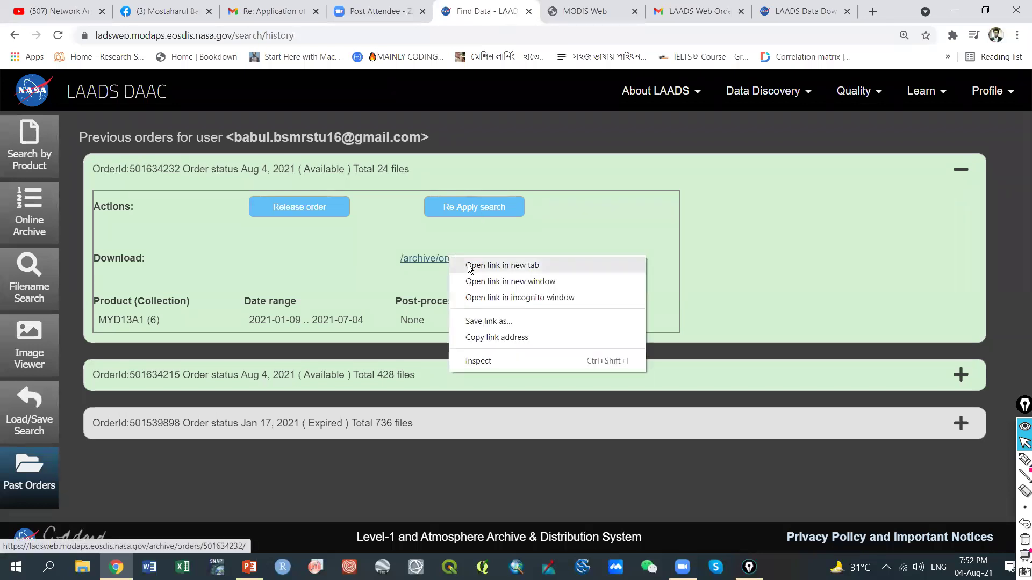
click(484, 267)
click(536, 10)
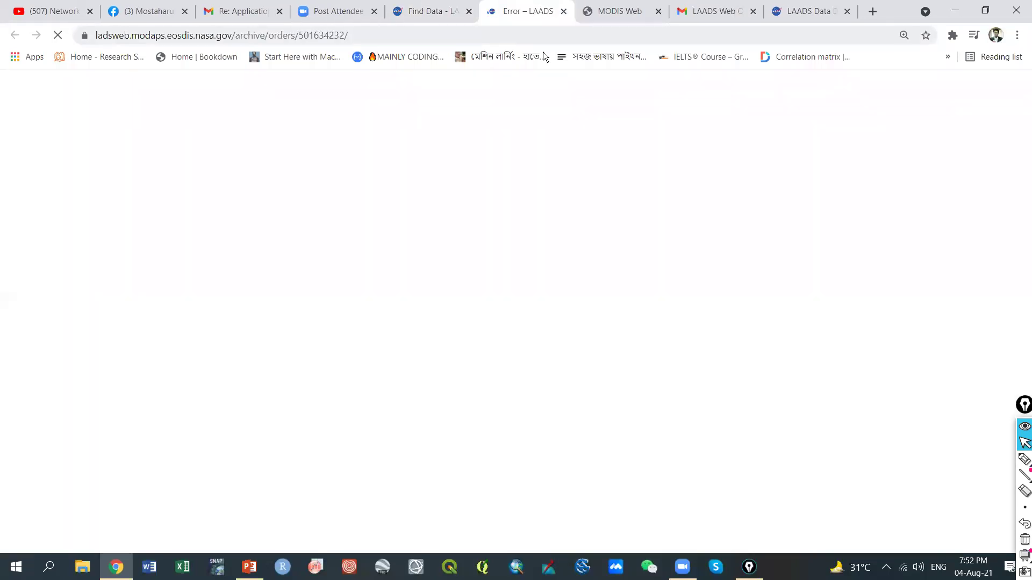
click(563, 12)
click(563, 11)
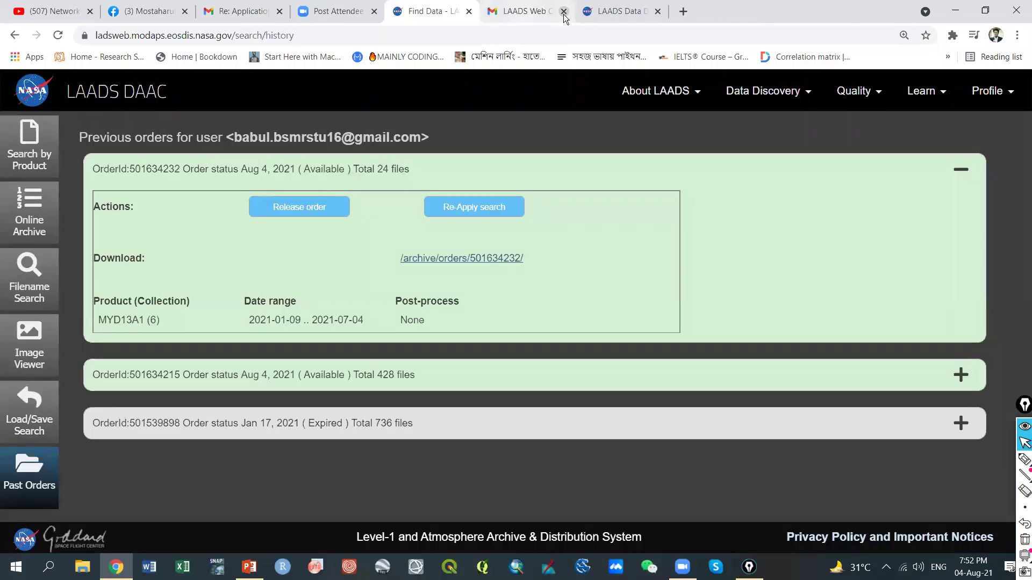
Reload the past orders from the profile, expand the newest order and try to open its archive link in the same tab
click(989, 91)
click(938, 170)
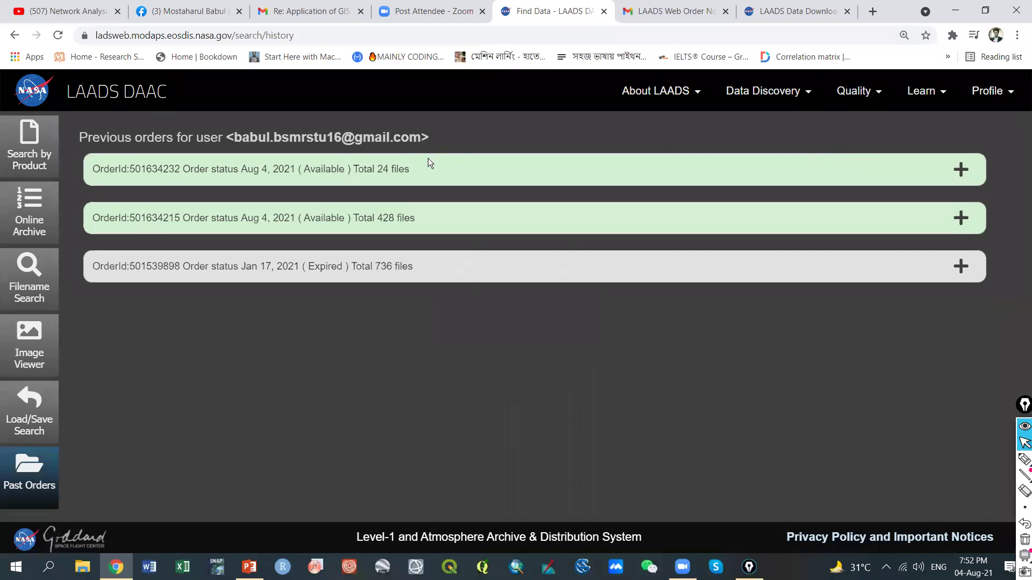
click(430, 170)
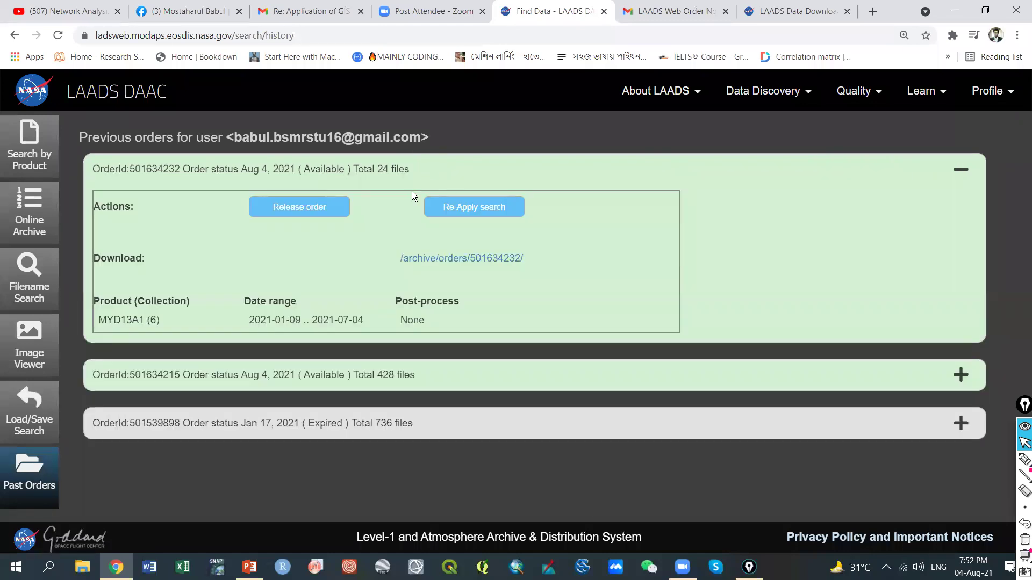
click(419, 260)
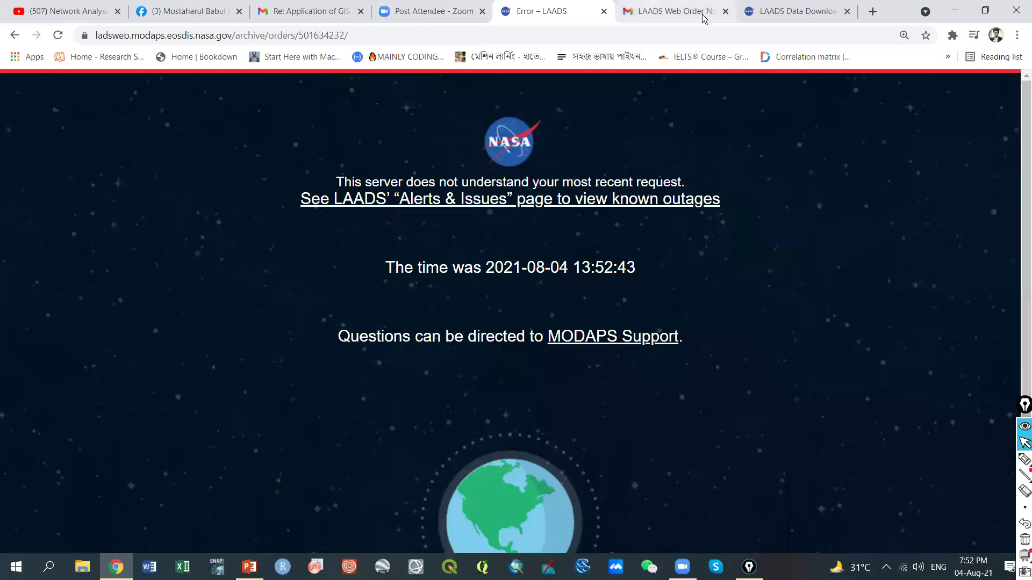
scroll(683, 290, down, 2)
click(414, 10)
click(529, 11)
Go back to the past orders, expand the newest order again, open its archive link and look through the MYD13A1 file listing
click(16, 36)
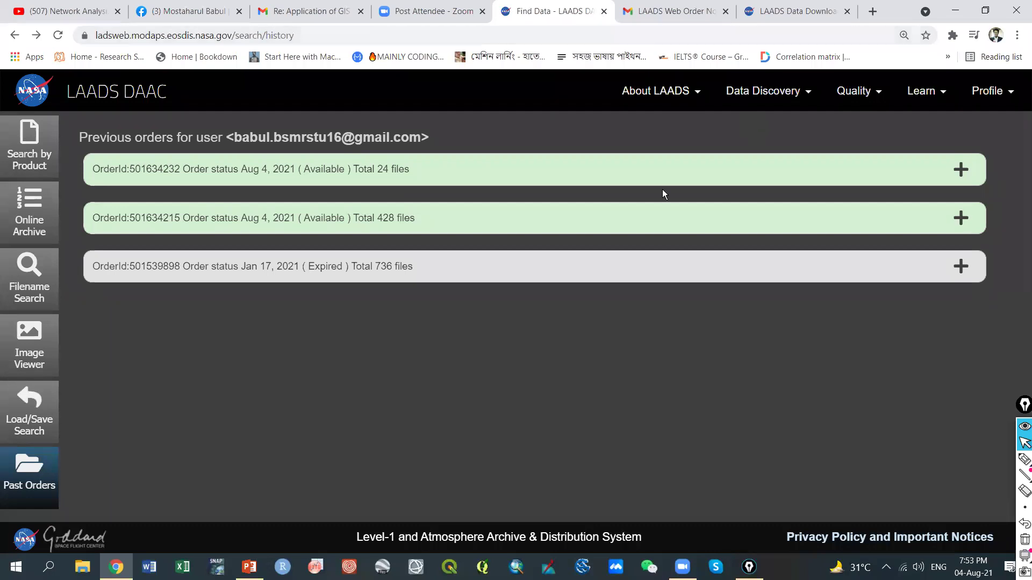
click(701, 178)
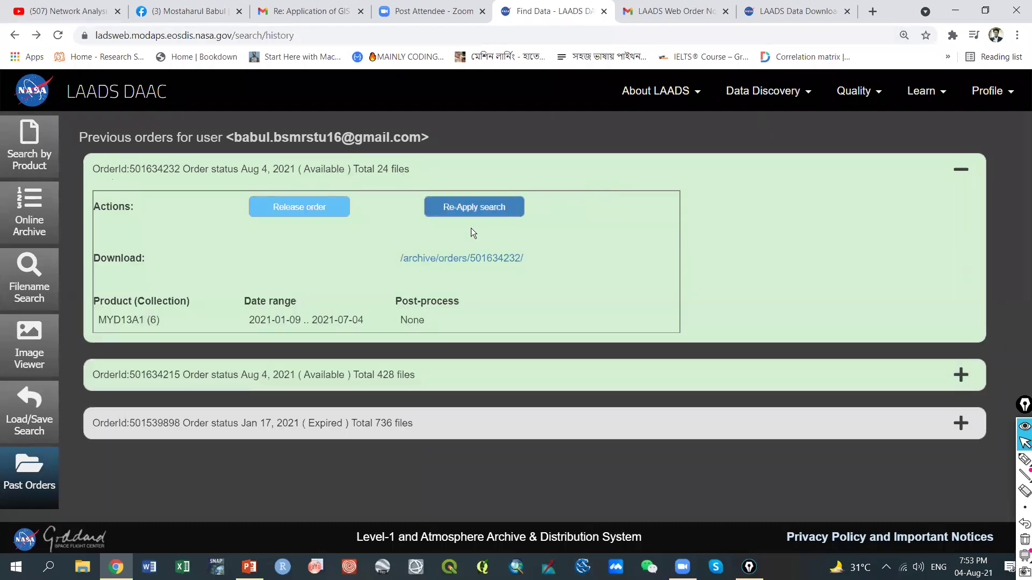
click(453, 262)
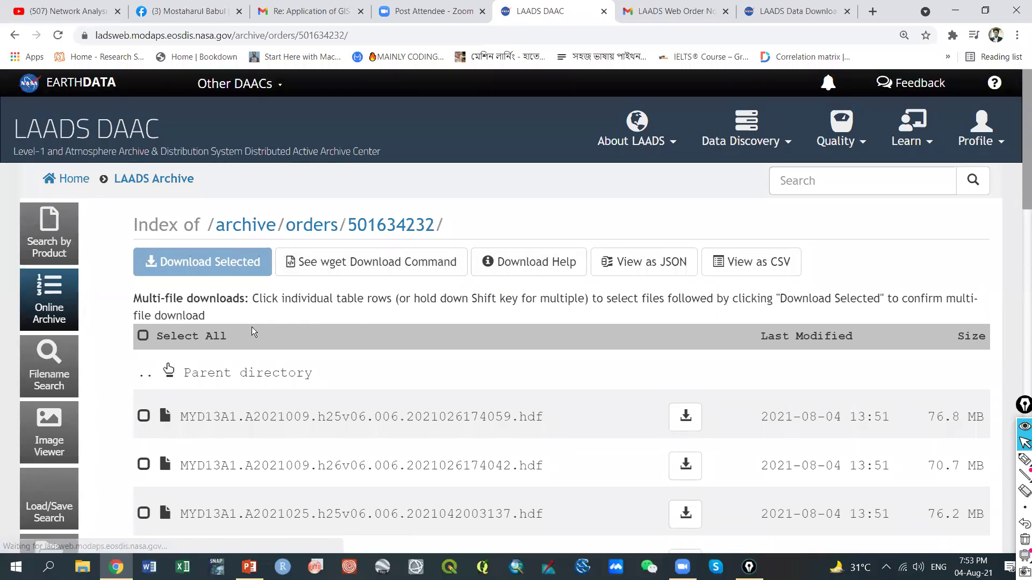
scroll(743, 371, down, 20)
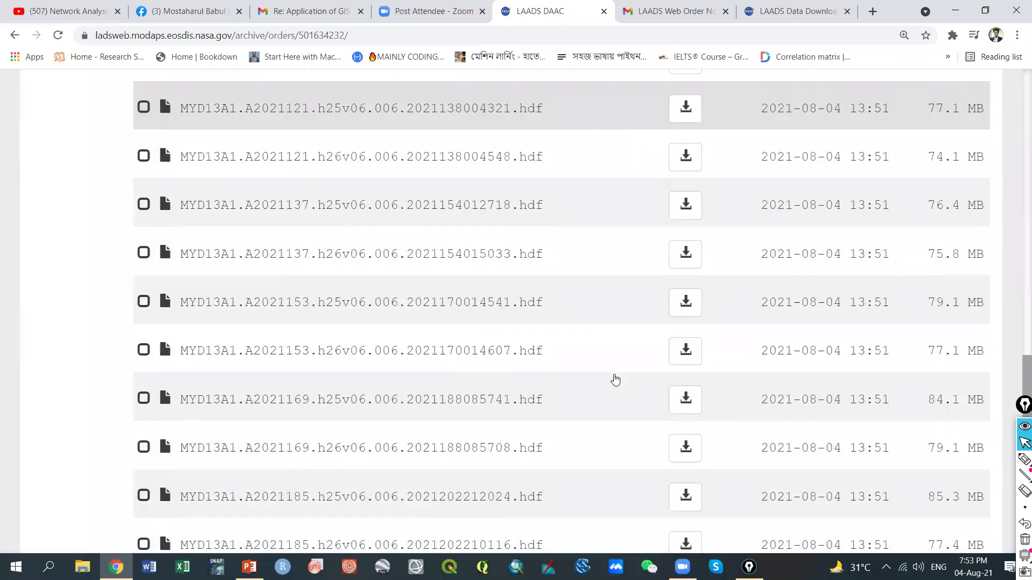
scroll(616, 357, up, 20)
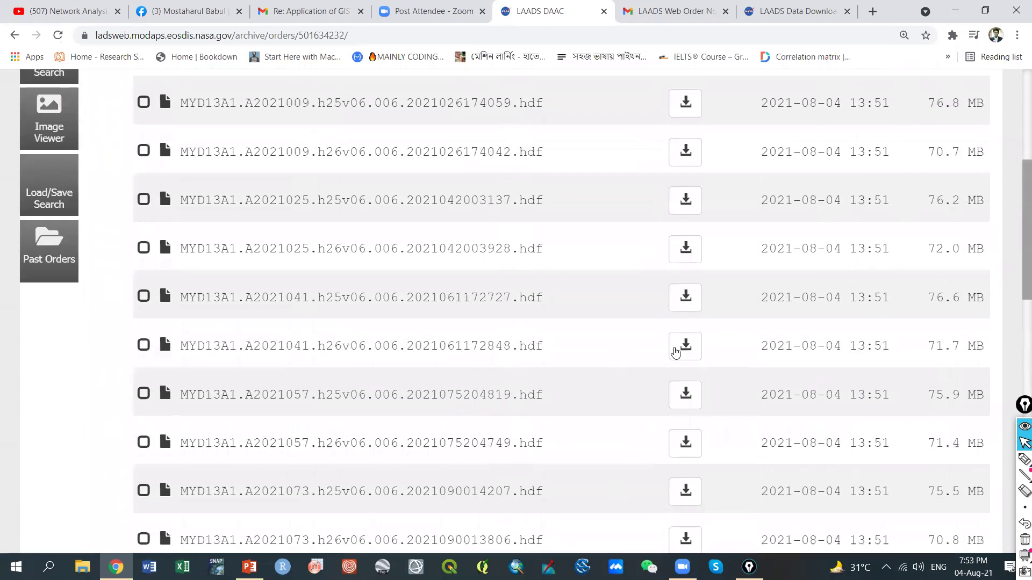
Select all files in the order's archive listing and confirm the multi-file download
click(143, 287)
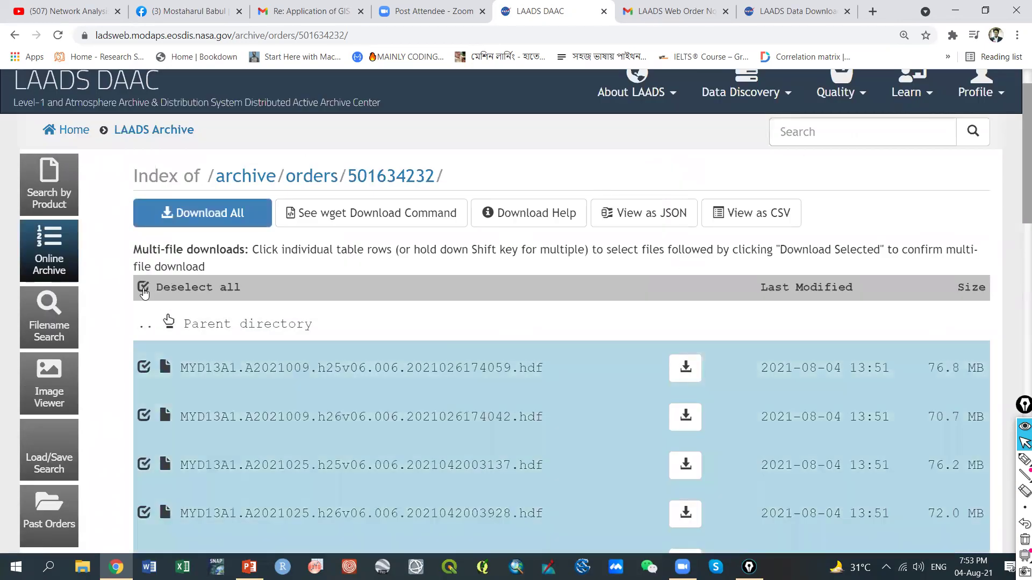
click(210, 221)
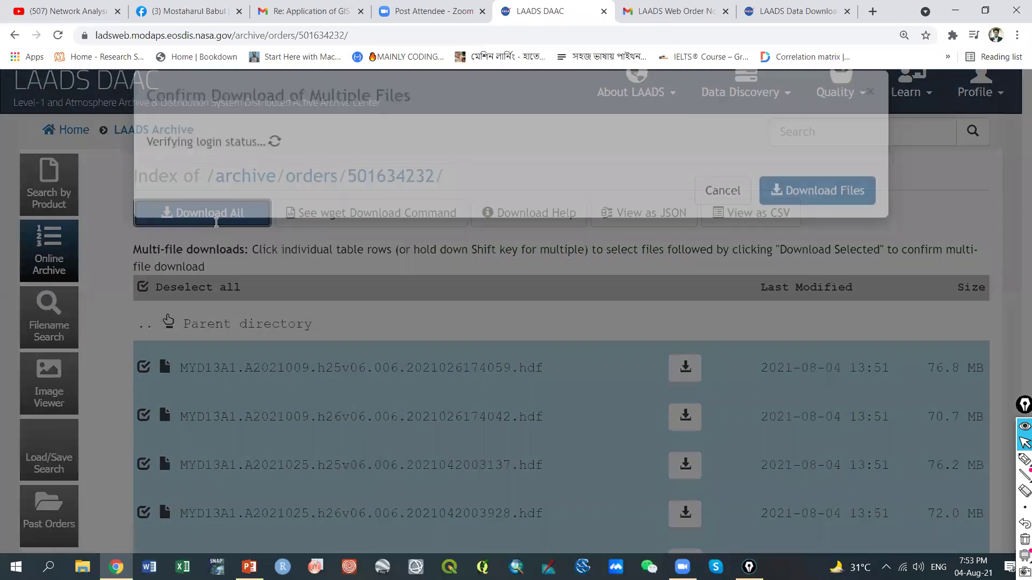
scroll(579, 407, down, 3)
scroll(579, 407, down, 6)
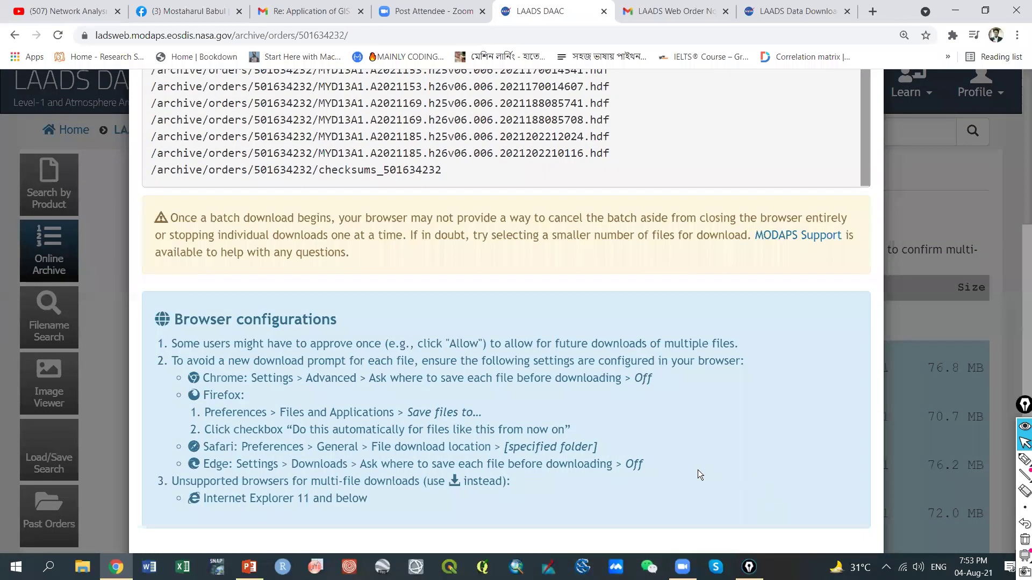
click(793, 503)
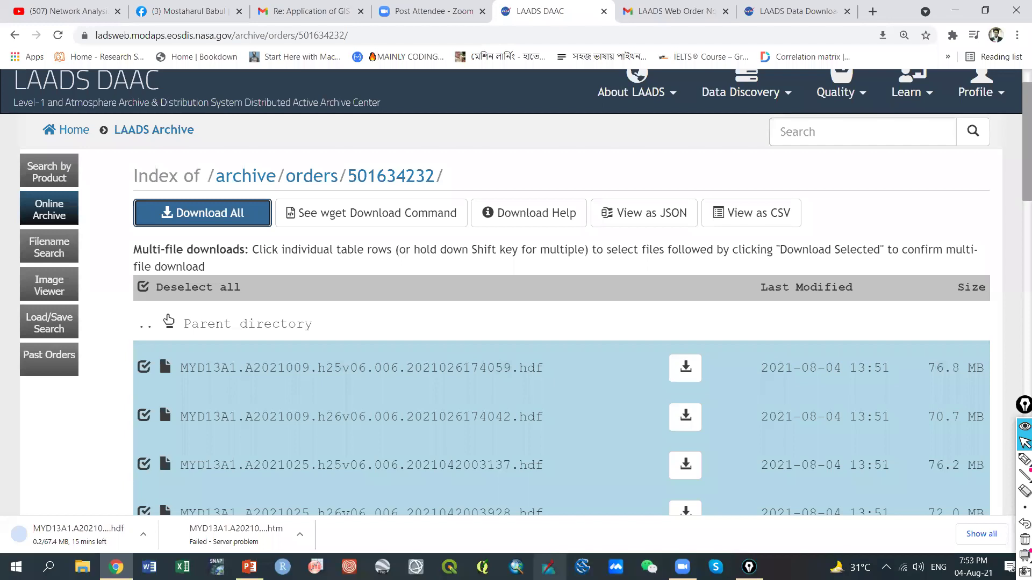
Move the annotation toolbar inward, dismiss the downloads bar and open the browser's Downloads page
drag(1023, 404, 933, 321)
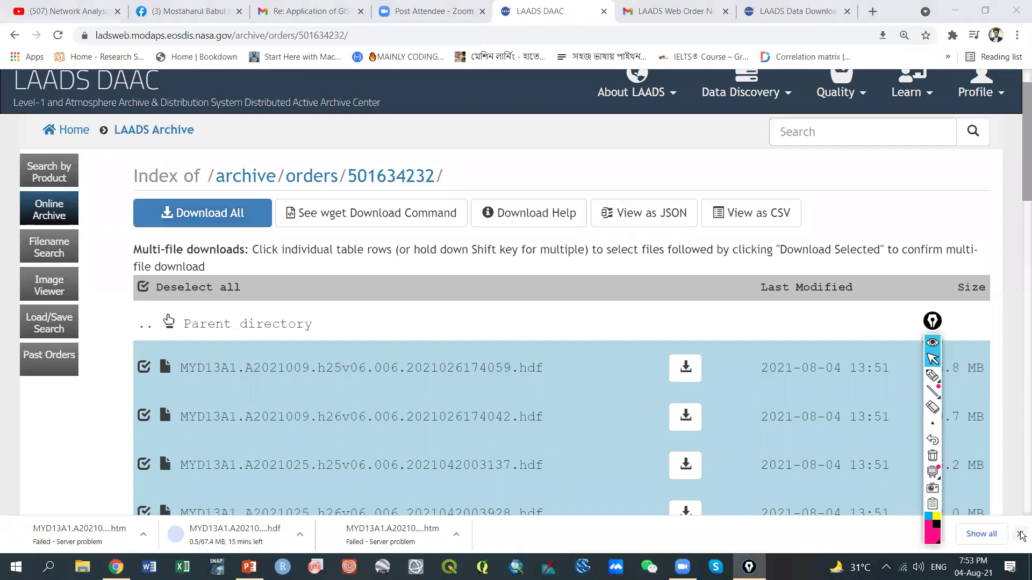
click(1020, 536)
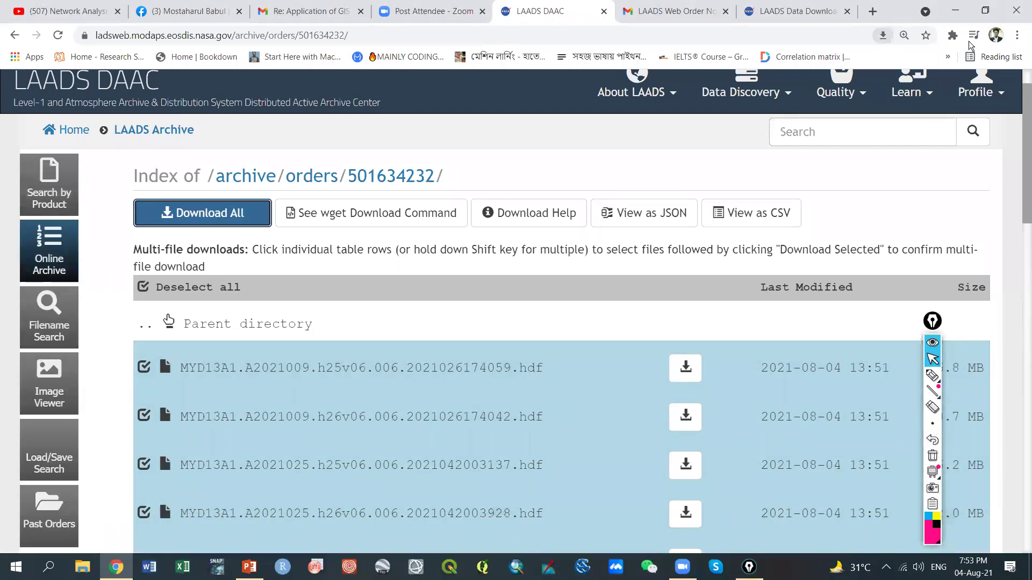
click(1017, 34)
click(915, 125)
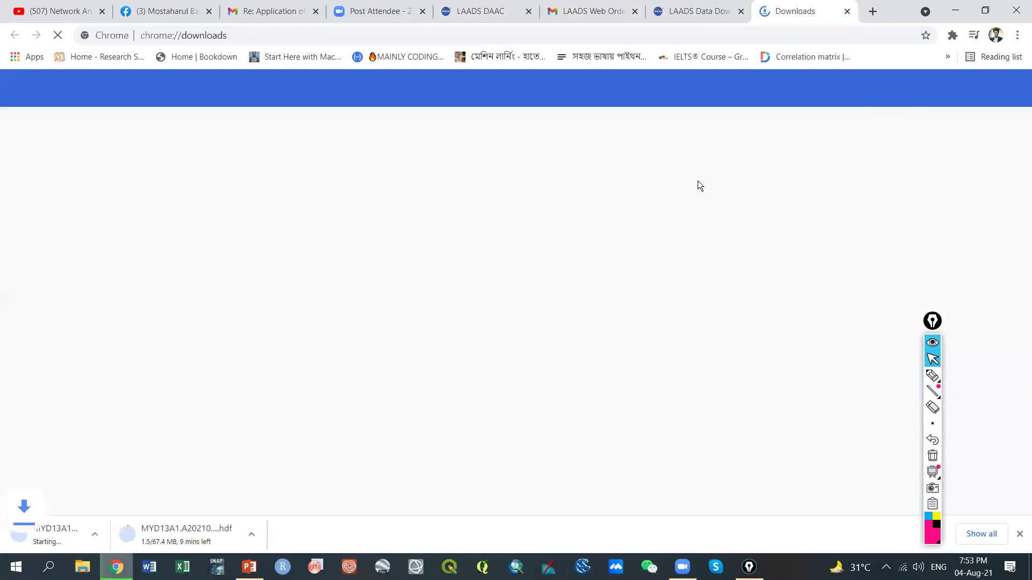
Cancel the running downloads of the MYD13A1.A2021041.h25v06 and MYD13A1.A2021009.h26v06 files and look down the download history
click(423, 260)
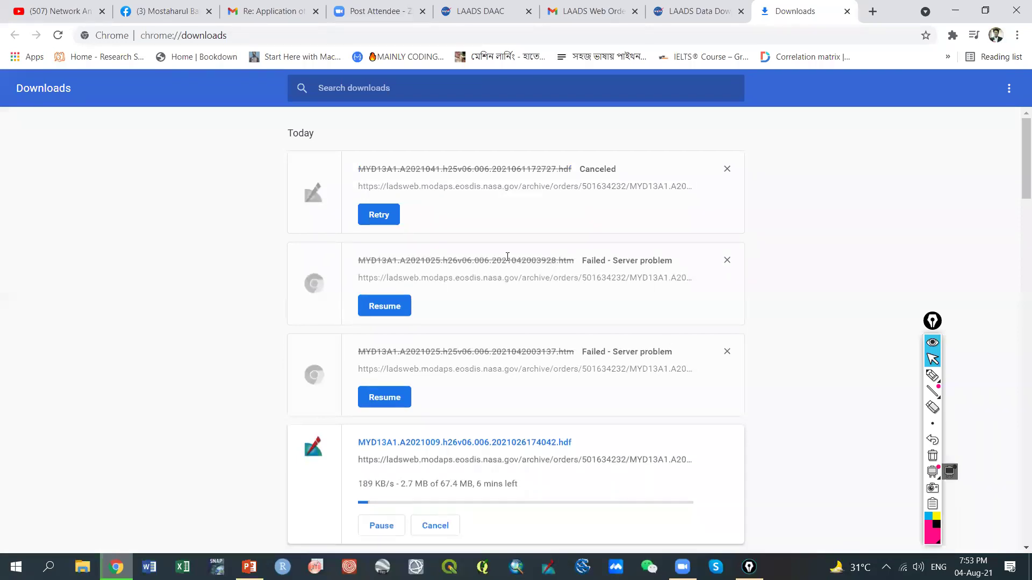
scroll(506, 258, down, 6)
scroll(425, 379, up, 5)
scroll(433, 370, down, 2)
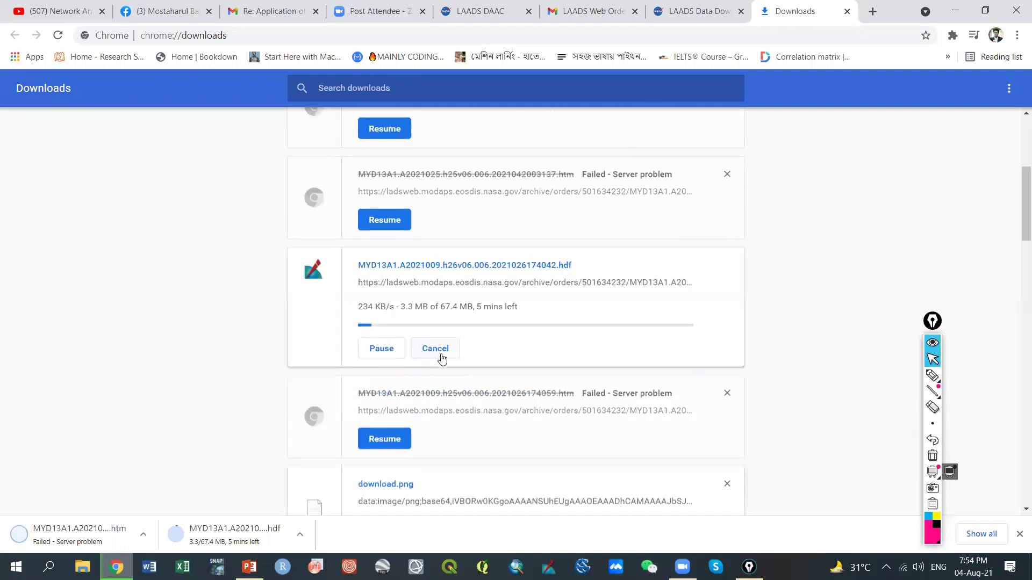
click(440, 355)
scroll(459, 346, down, 6)
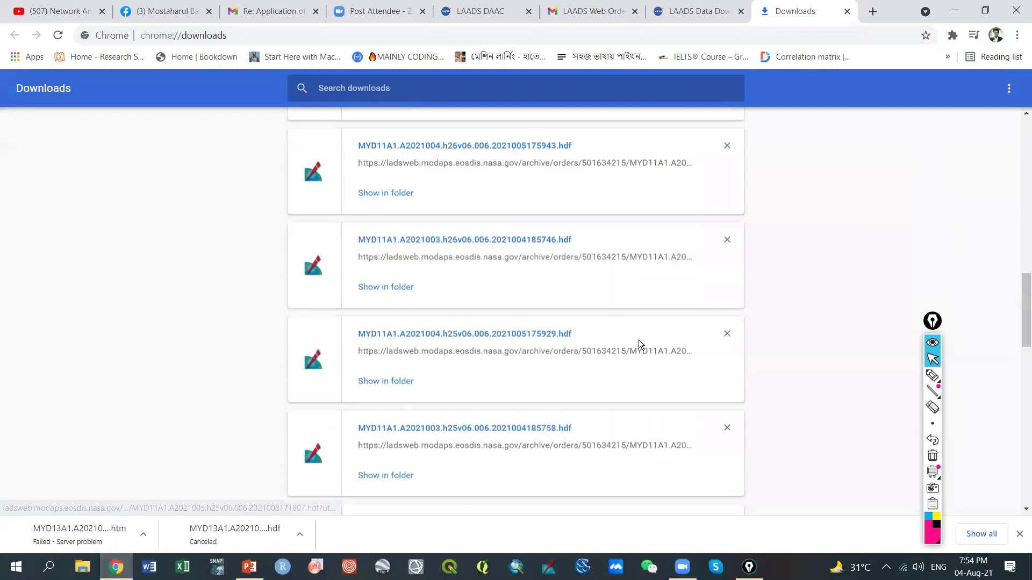
Return to the LAADS archive listing, look over the selected MYD13A1 files and dismiss the downloads bar
click(173, 11)
click(451, 9)
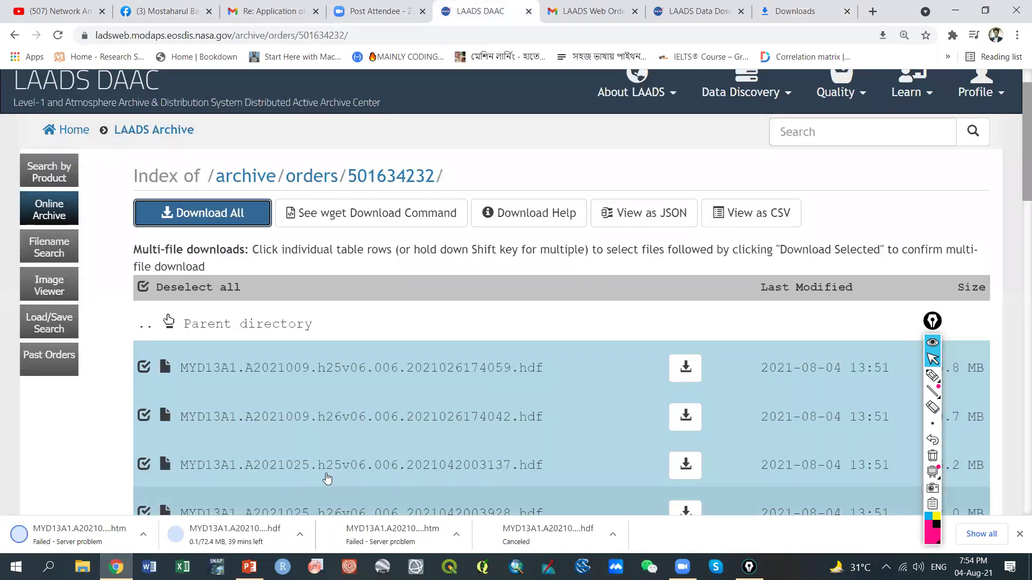
scroll(330, 467, down, 6)
scroll(368, 452, down, 9)
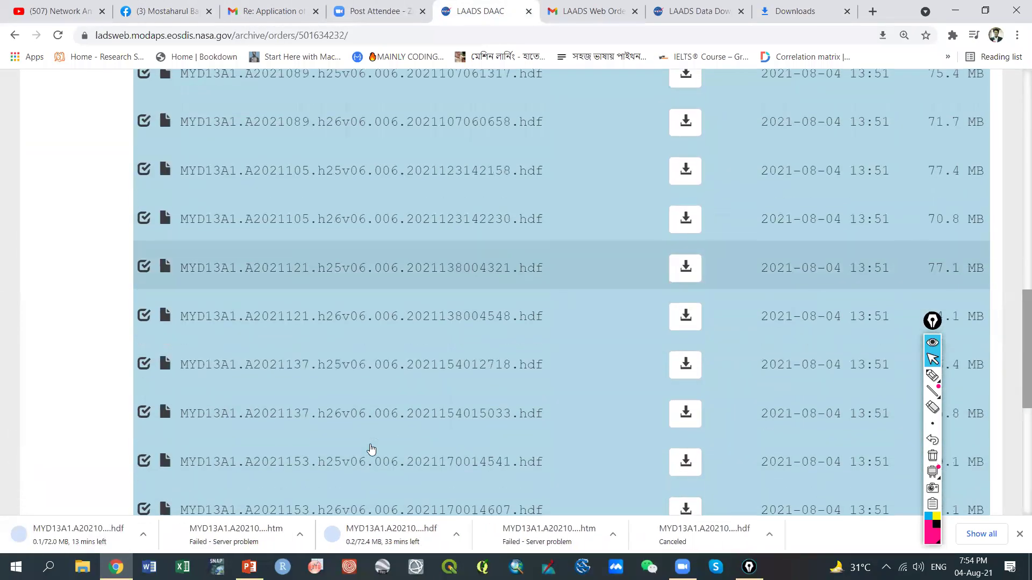
scroll(370, 450, up, 10)
scroll(370, 449, up, 4)
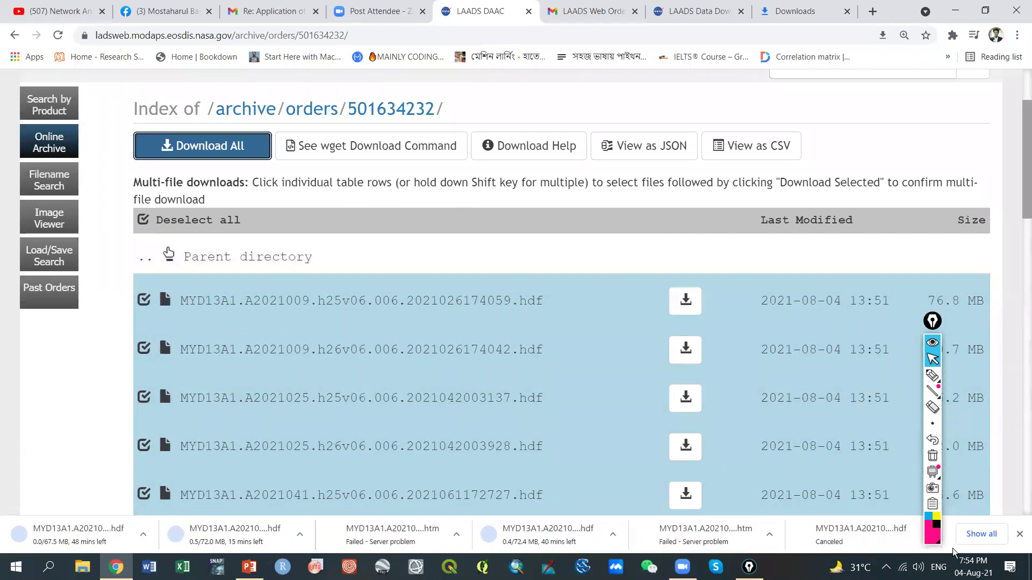
click(1020, 534)
scroll(615, 398, down, 4)
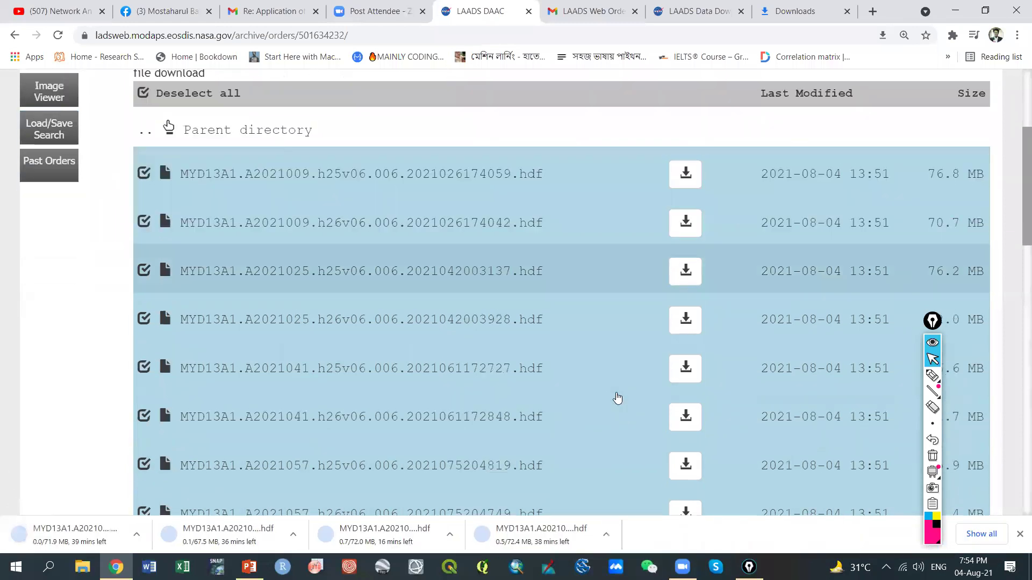
scroll(618, 397, up, 6)
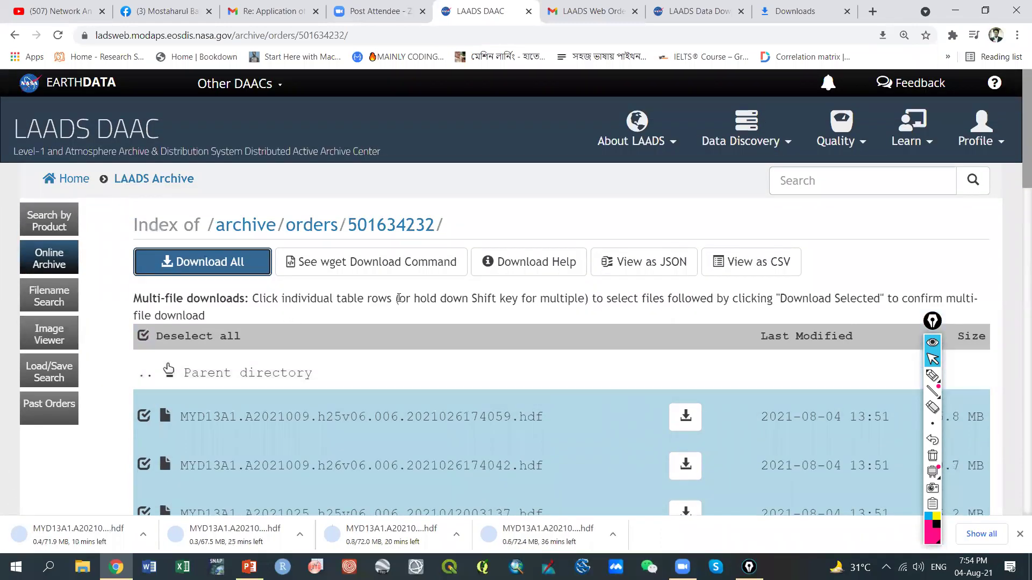
scroll(577, 323, down, 3)
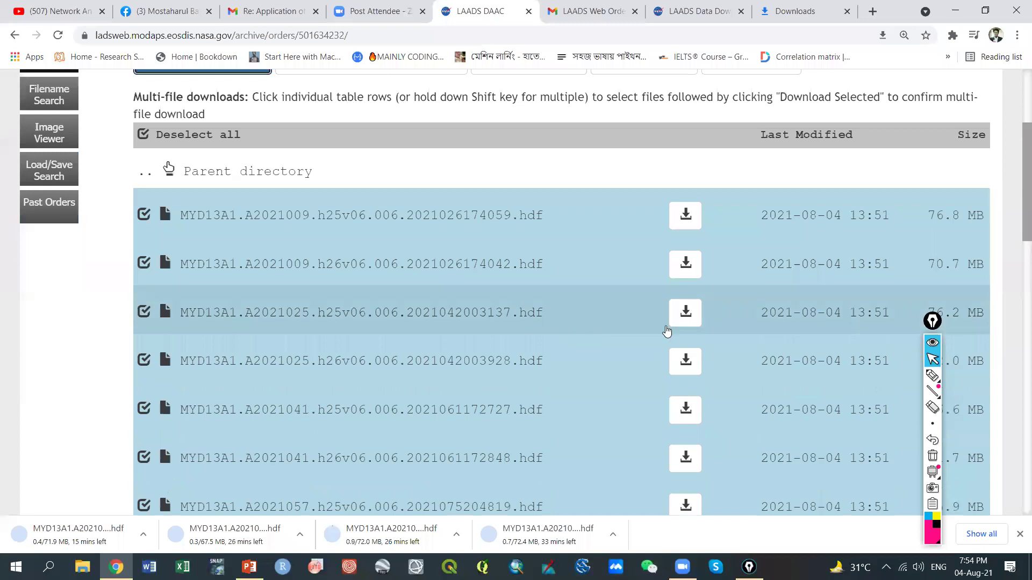
scroll(618, 322, up, 4)
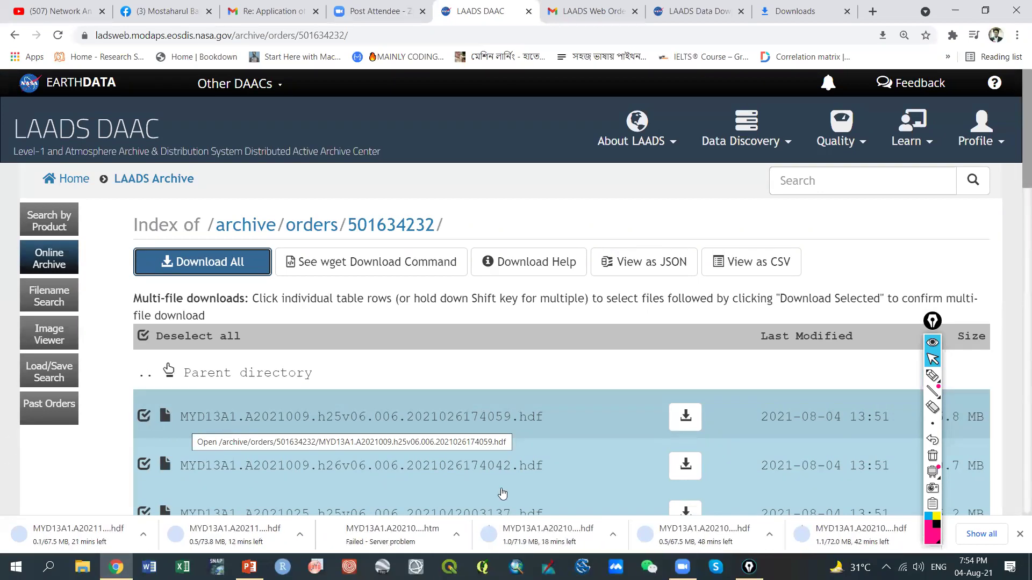
Look over the selected MYD13A1 files in the archive listing, and switch to the Downloads folder in File Explorer
click(1019, 534)
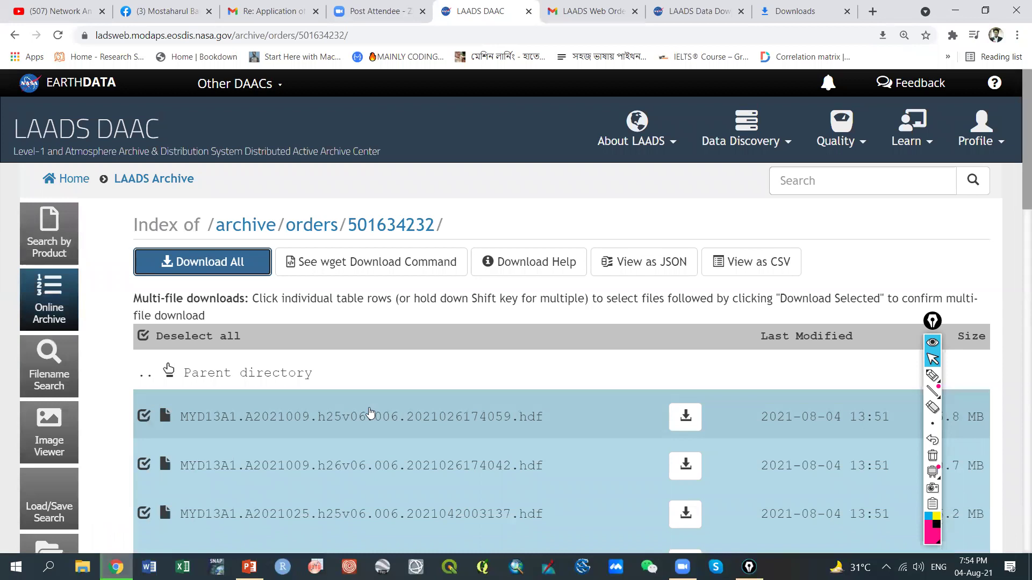
scroll(369, 413, down, 3)
scroll(369, 414, down, 5)
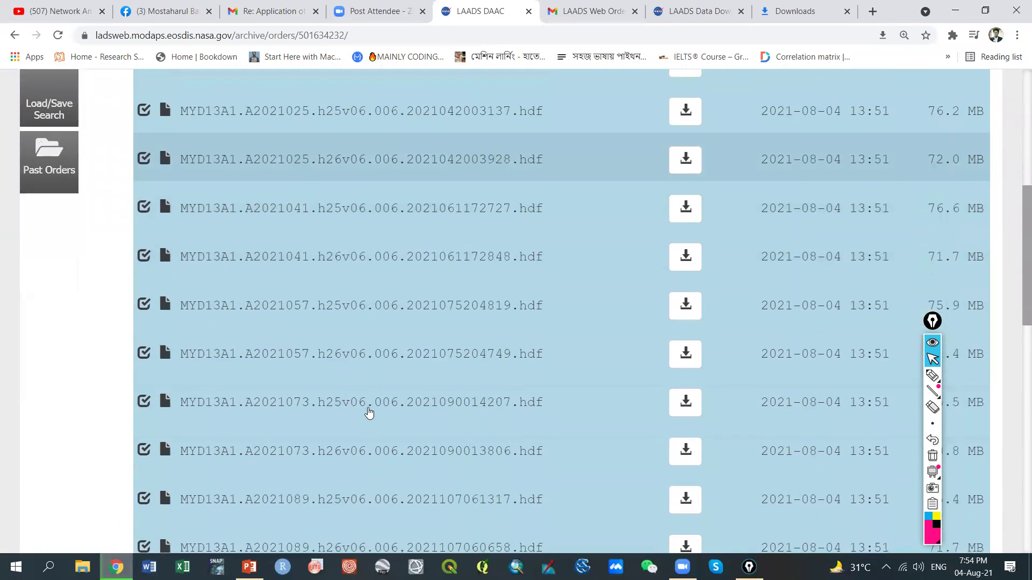
scroll(369, 414, up, 4)
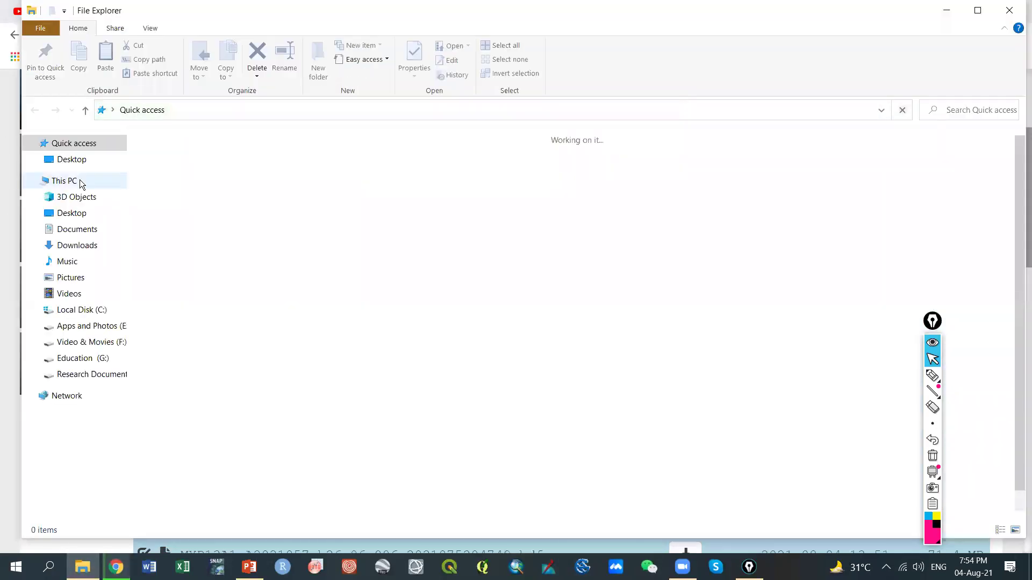
click(84, 251)
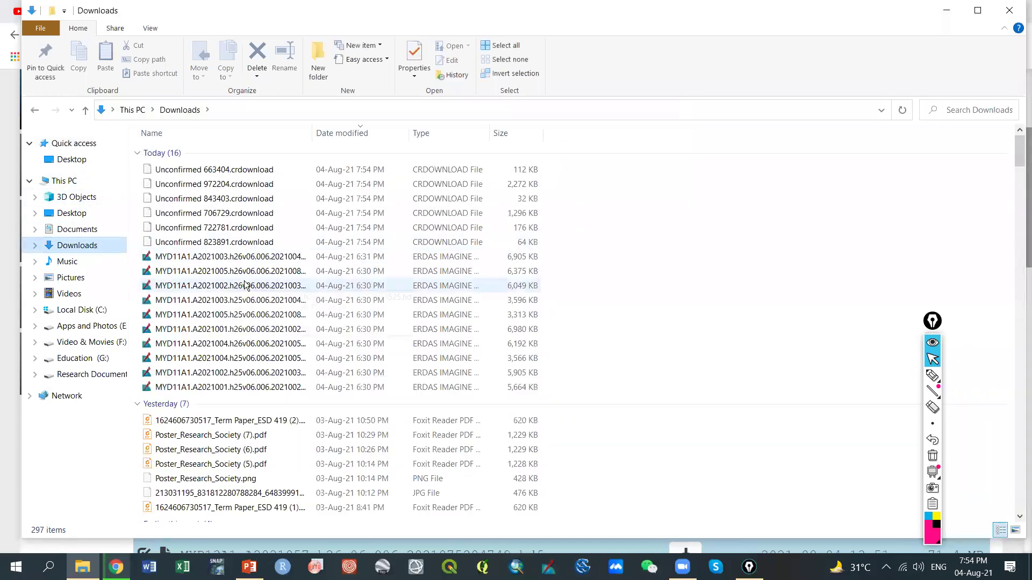
Try to delete the six Unconfirmed .crdownload files from the Downloads folder
drag(138, 166, 177, 243)
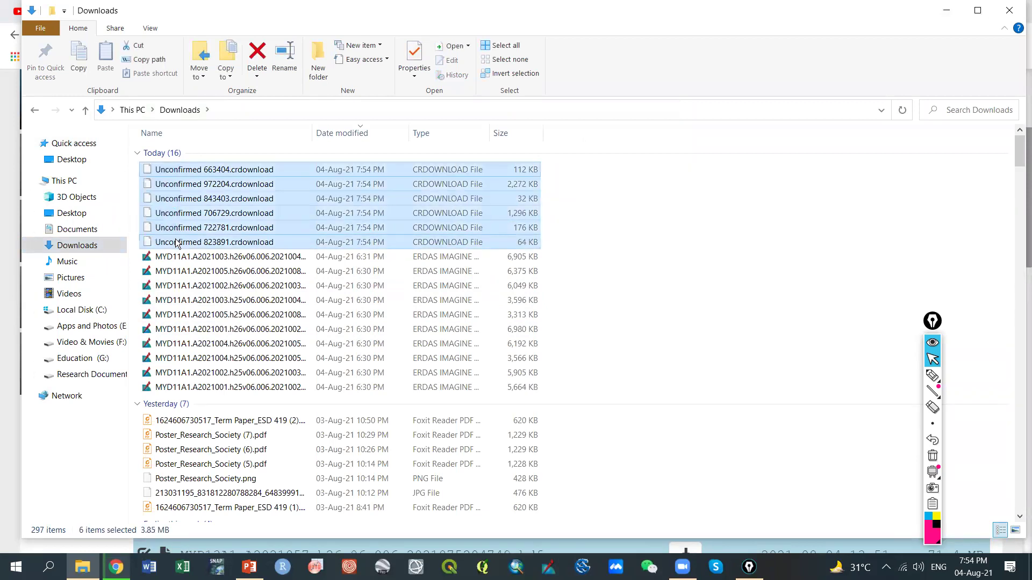
key(Delete)
click(327, 276)
click(401, 284)
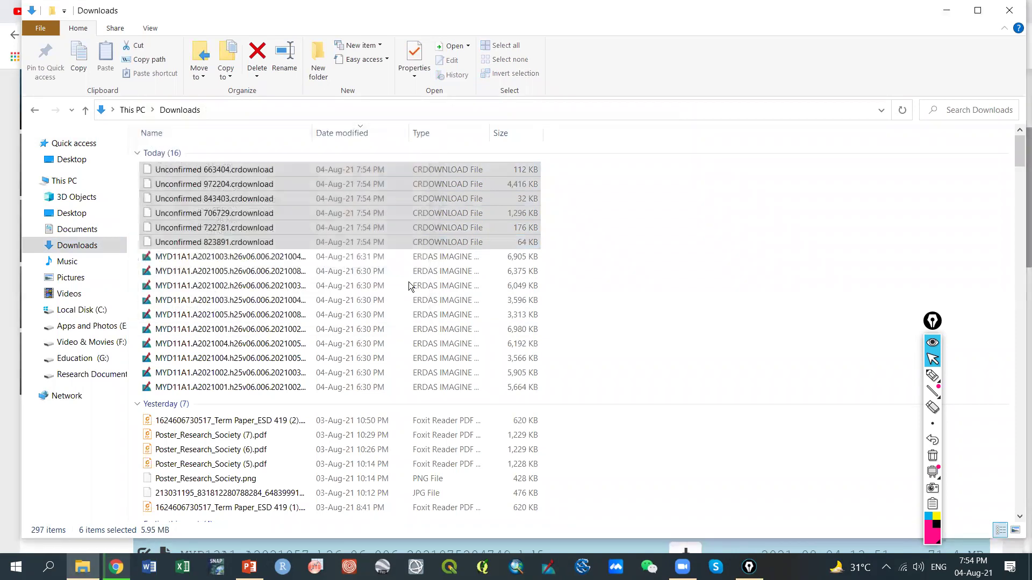
Copy the ten MYD11A1 files downloaded today in the Downloads folder
drag(573, 257, 465, 376)
right_click(446, 350)
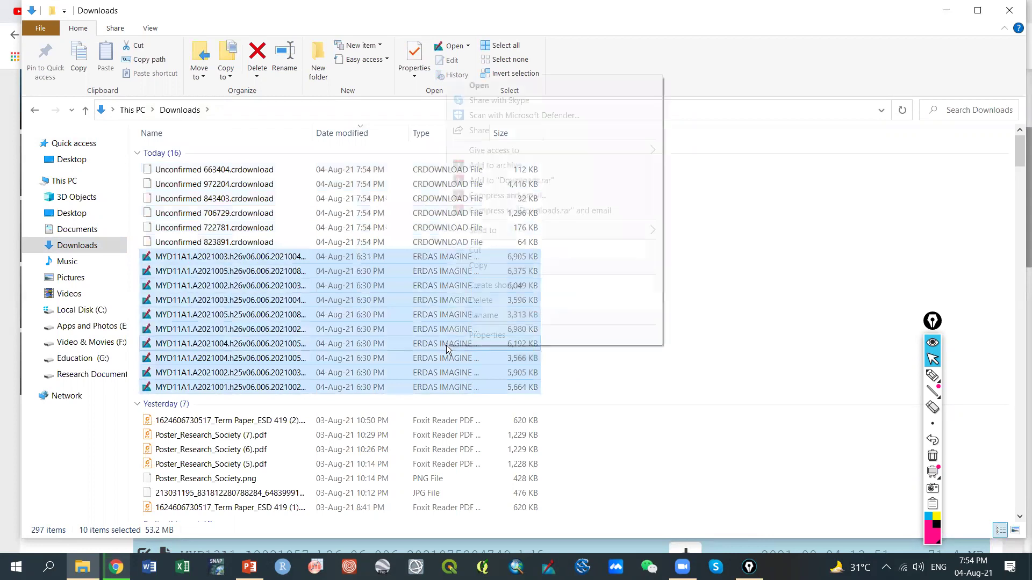
click(487, 268)
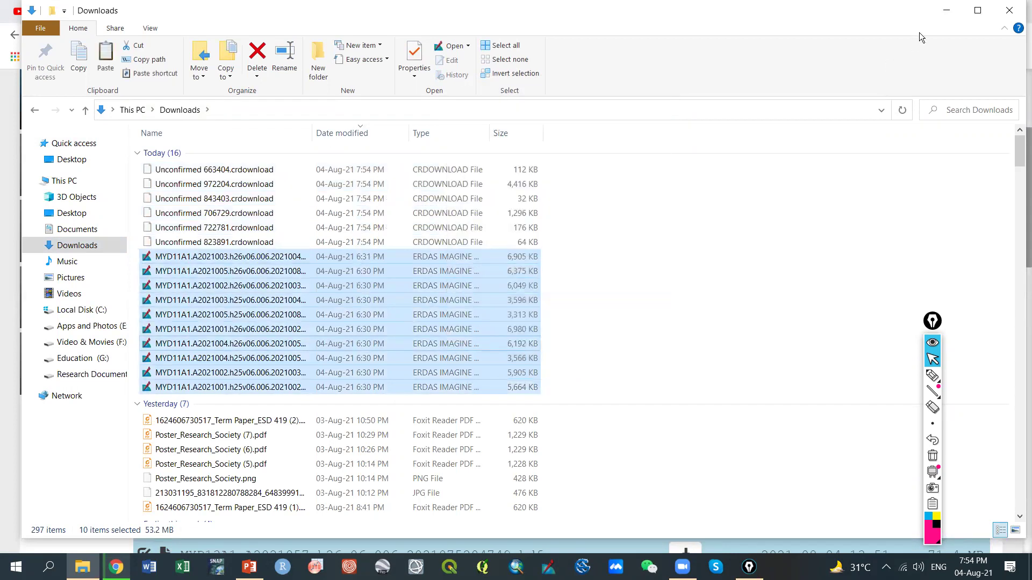
Go to the Class_No_2 folder inside the GIS_ Training folder on the Desktop
click(81, 187)
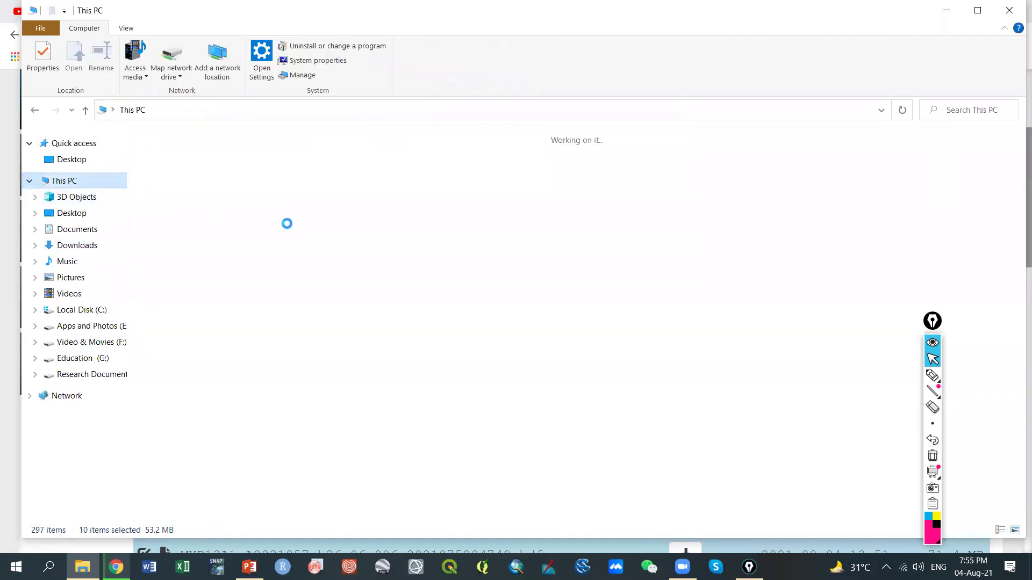
double_click(275, 292)
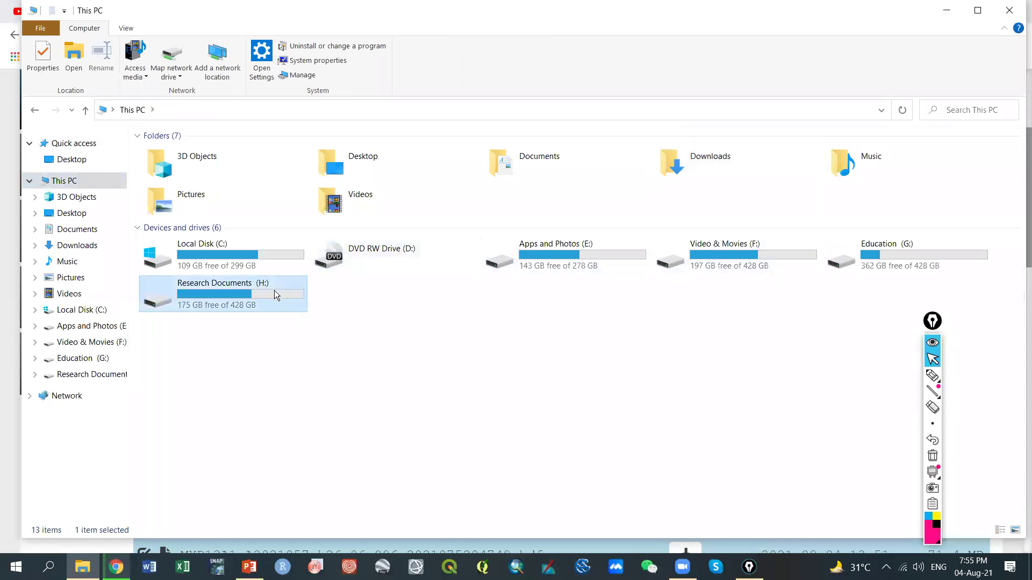
click(85, 111)
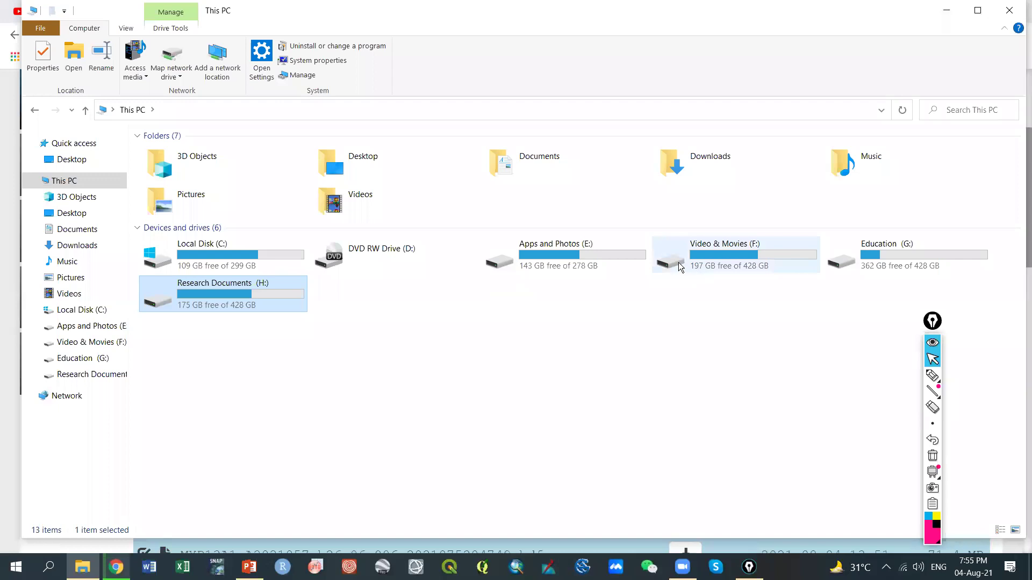
click(80, 167)
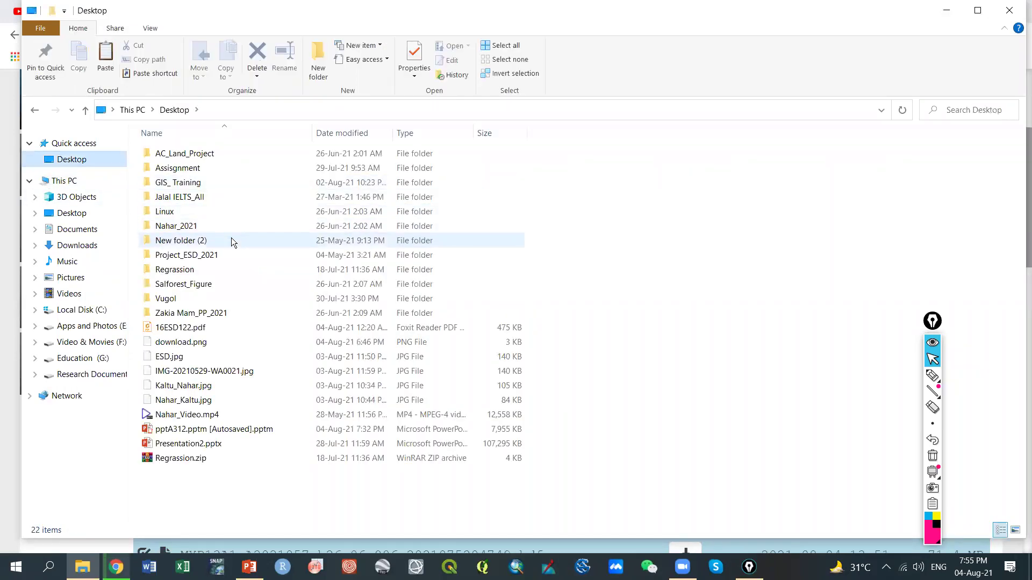
double_click(210, 183)
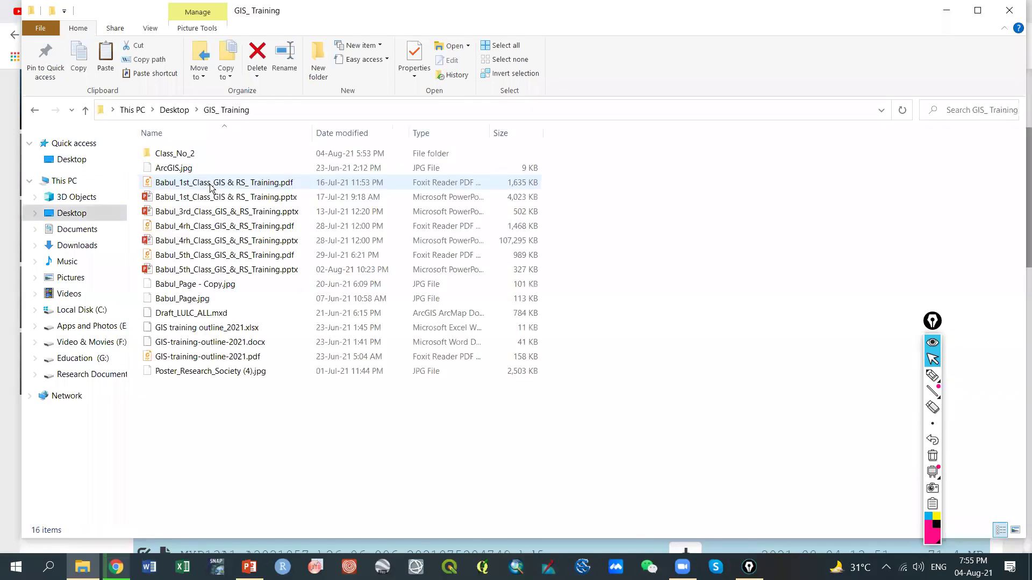
double_click(206, 153)
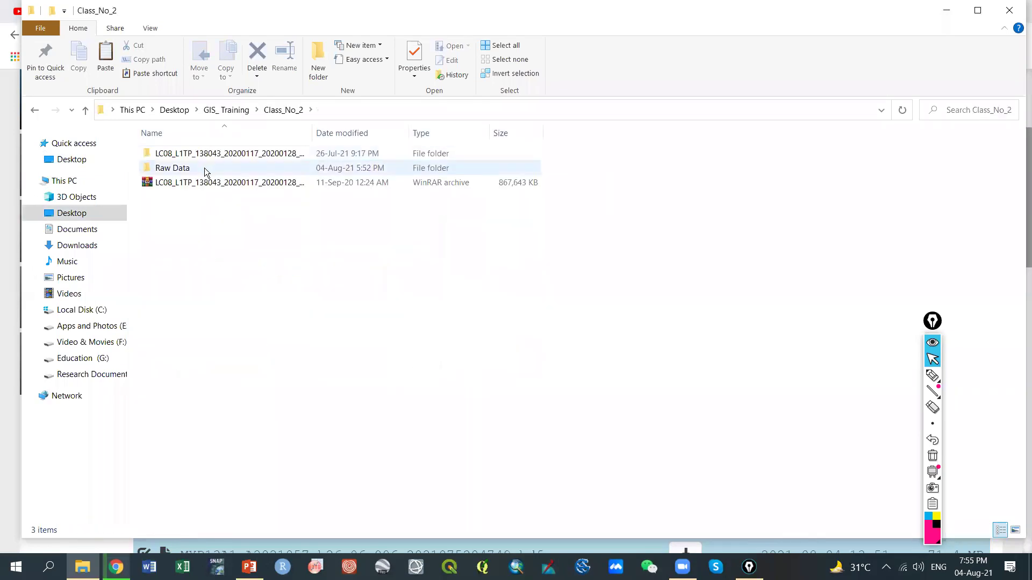
Create a new folder named NDVI Data in Class_No_2
right_click(207, 251)
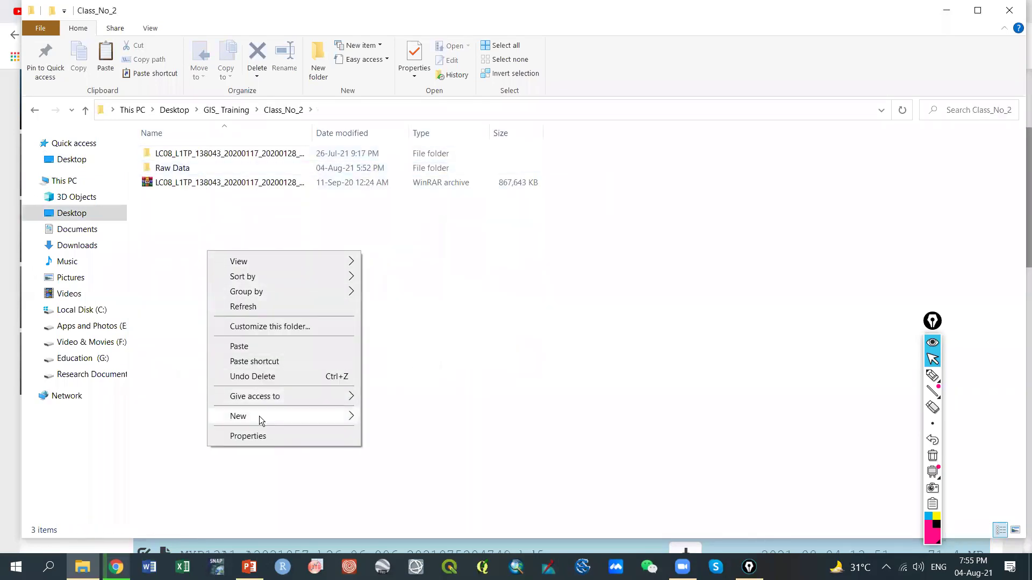
mouse_move(259, 416)
click(403, 231)
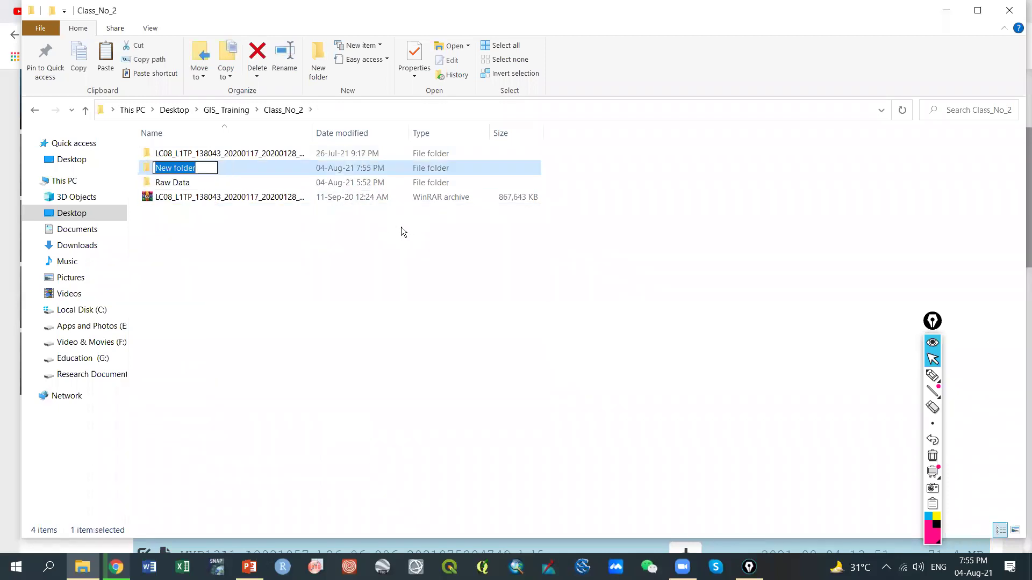
key(BackSpace)
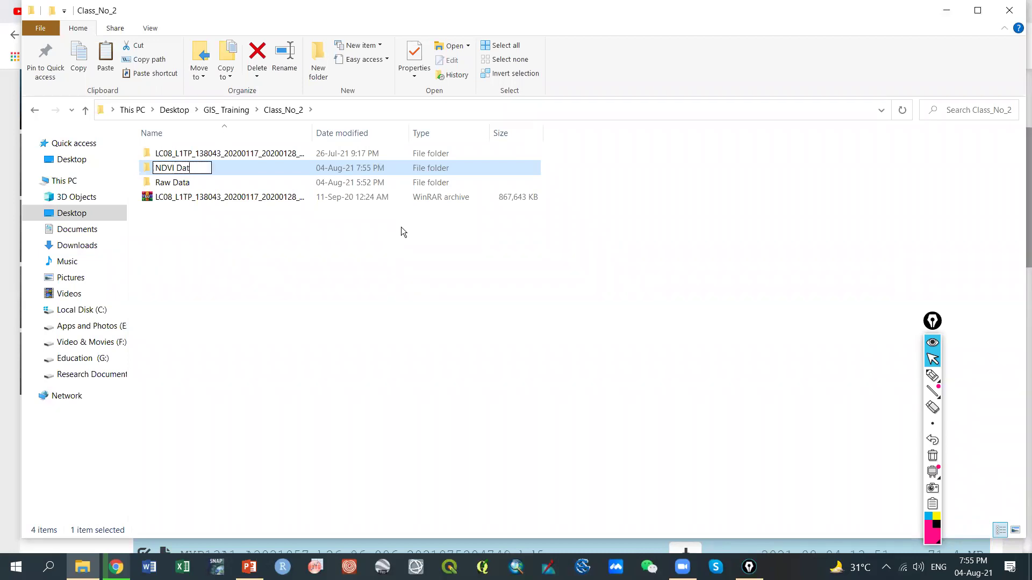
key(Return)
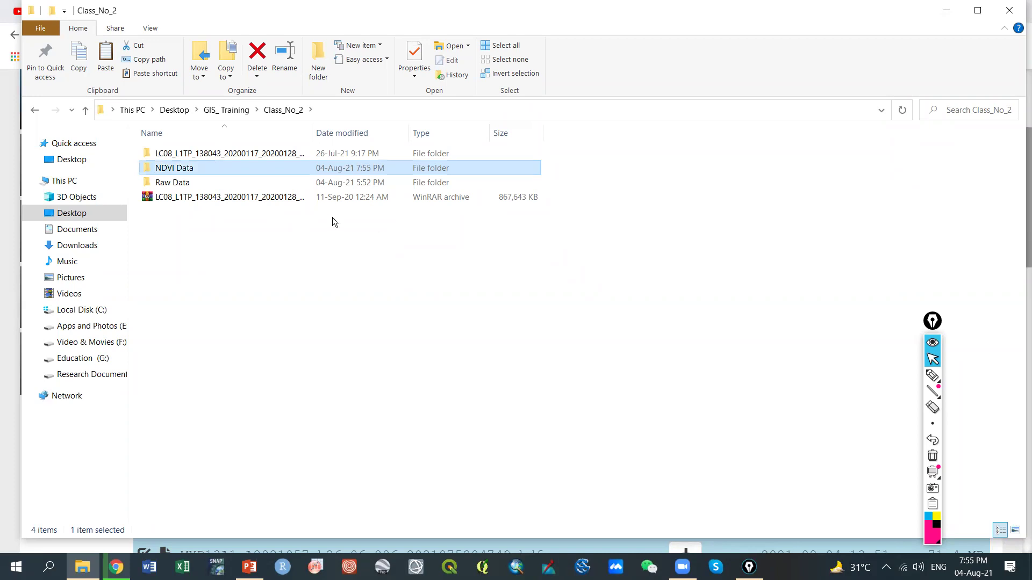
Paste the copied MYD11A1 files into the NDVI Data folder
double_click(271, 172)
right_click(265, 245)
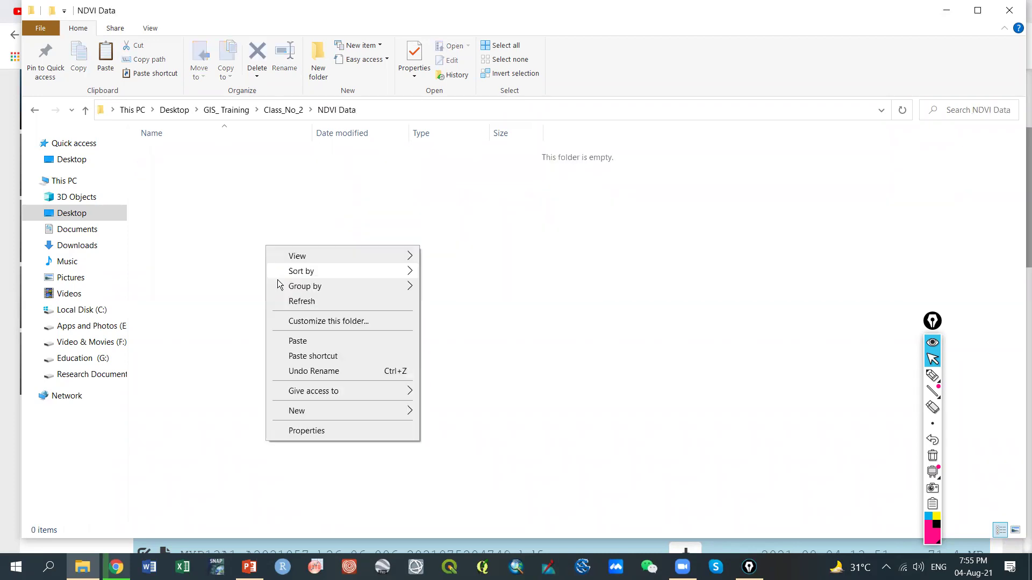
click(299, 339)
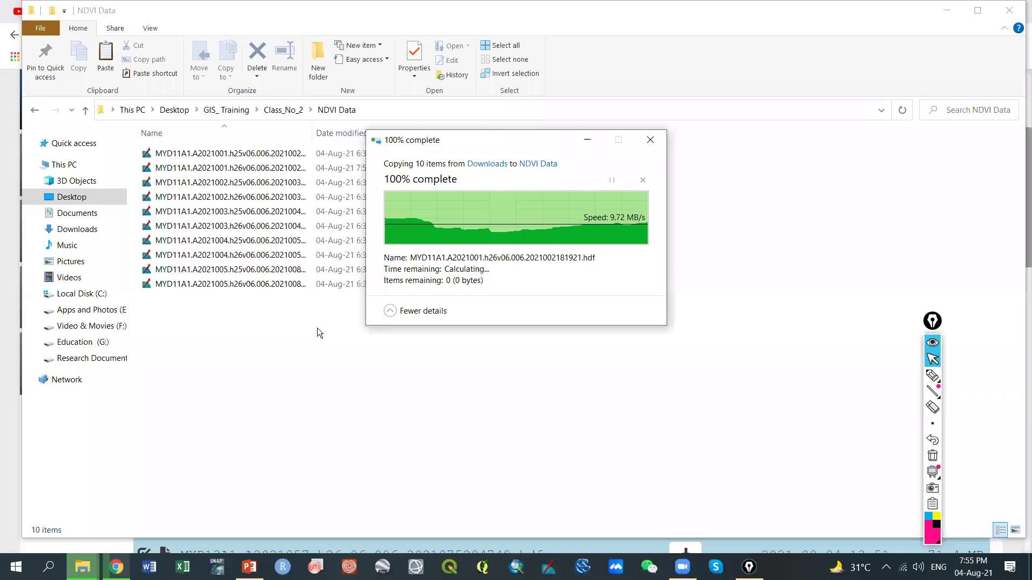
click(318, 328)
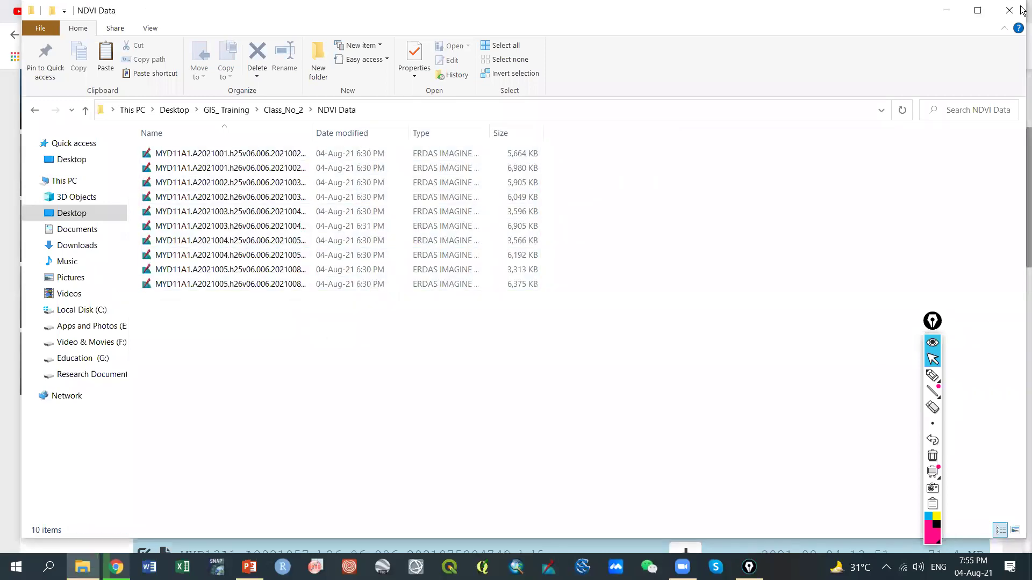
Minimize the File Explorer and browser windows to return to the PowerPoint slide, and launch ArcMap
click(947, 11)
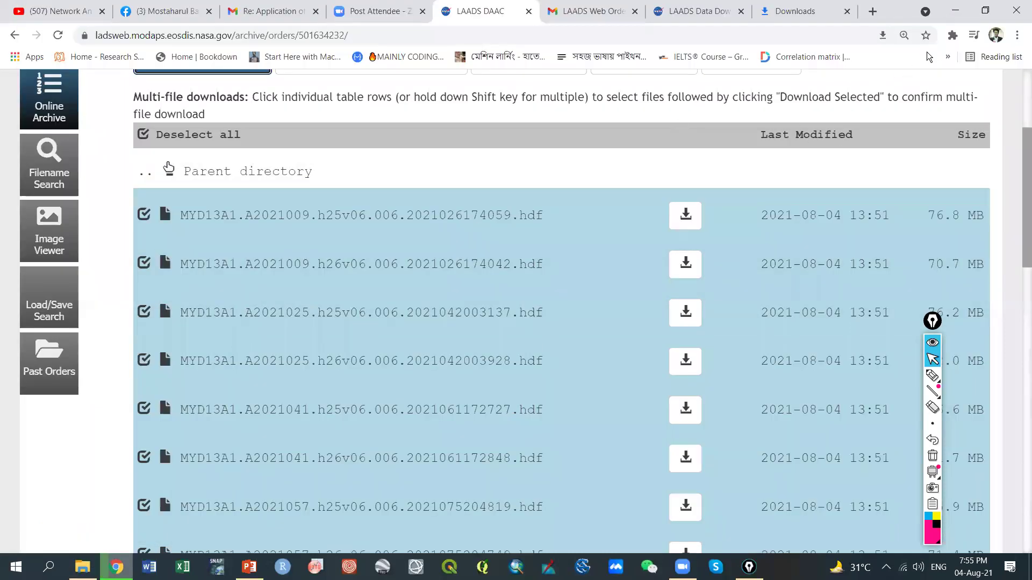
click(953, 12)
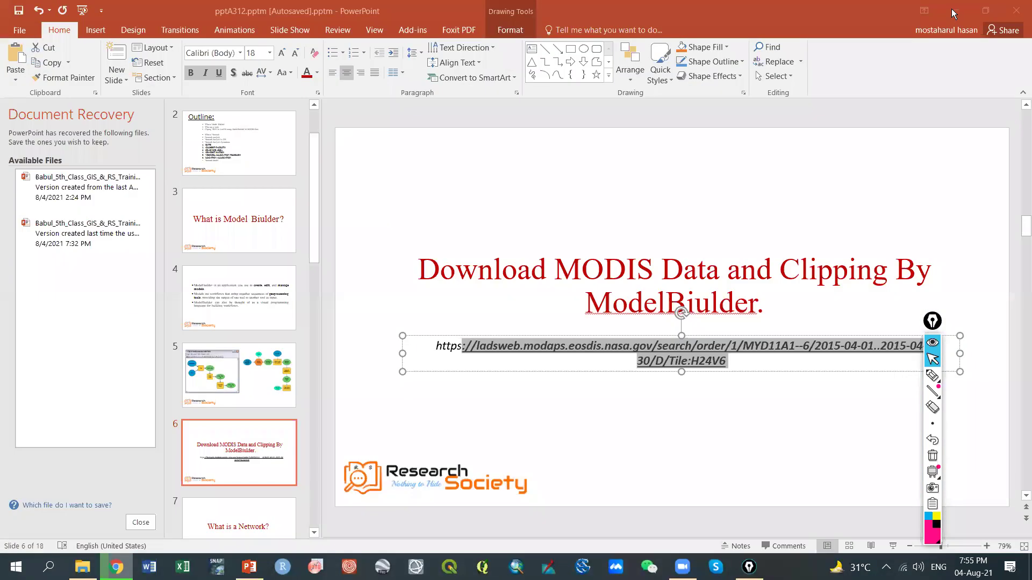
click(413, 304)
click(407, 353)
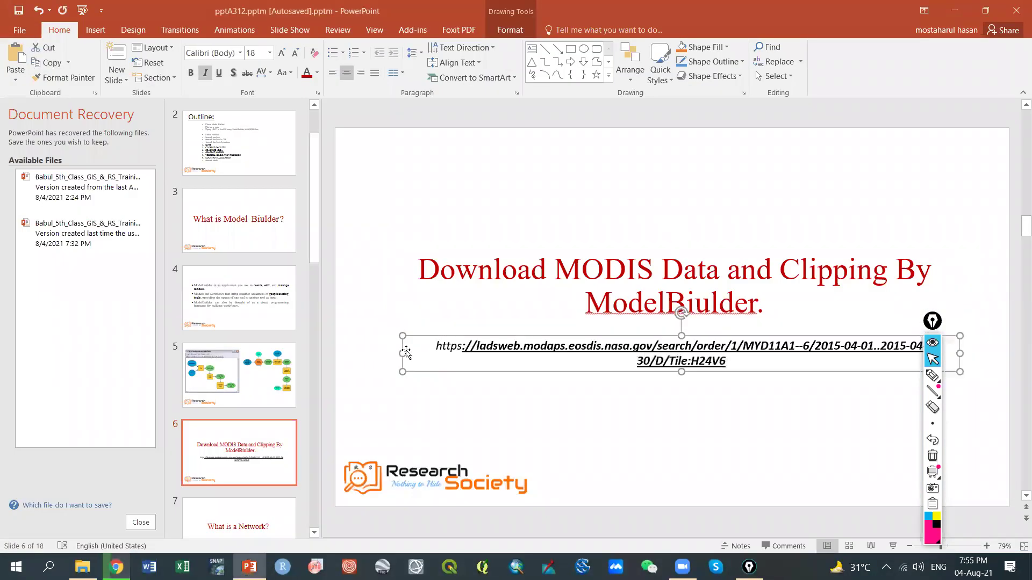
click(385, 418)
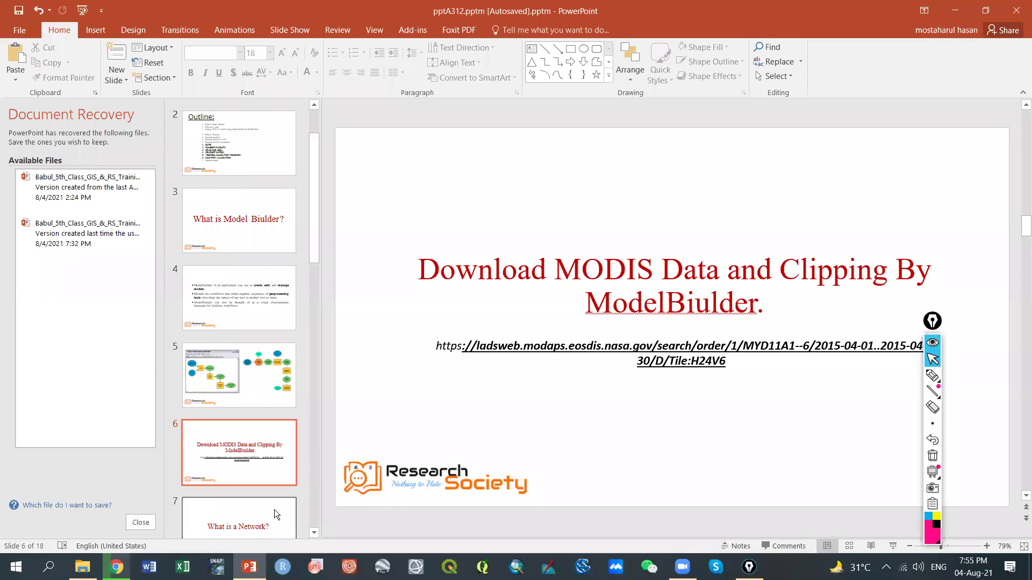
click(516, 567)
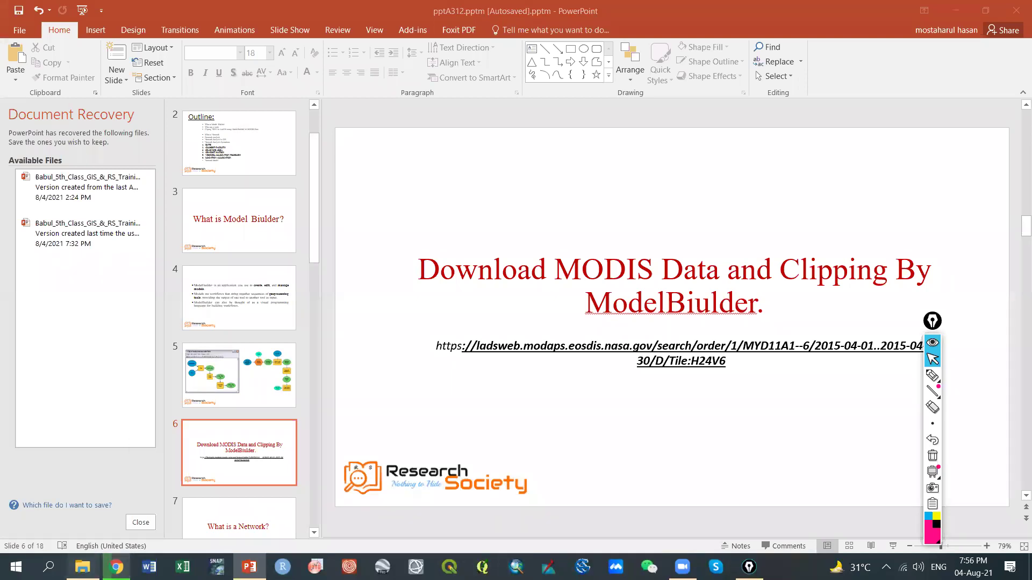
Switch to File Explorer and open the Research Documents (H:) drive
click(82, 567)
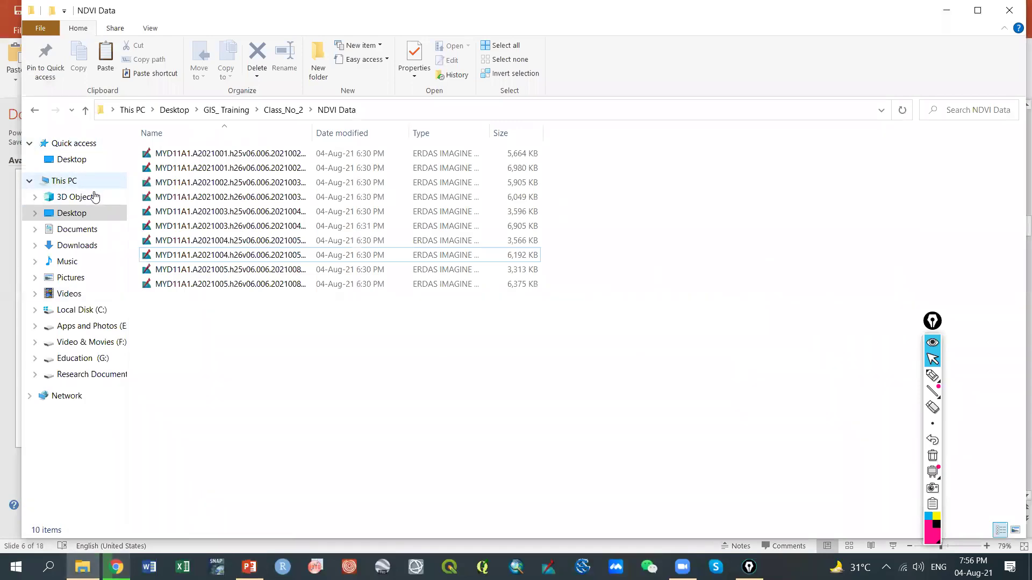
click(80, 183)
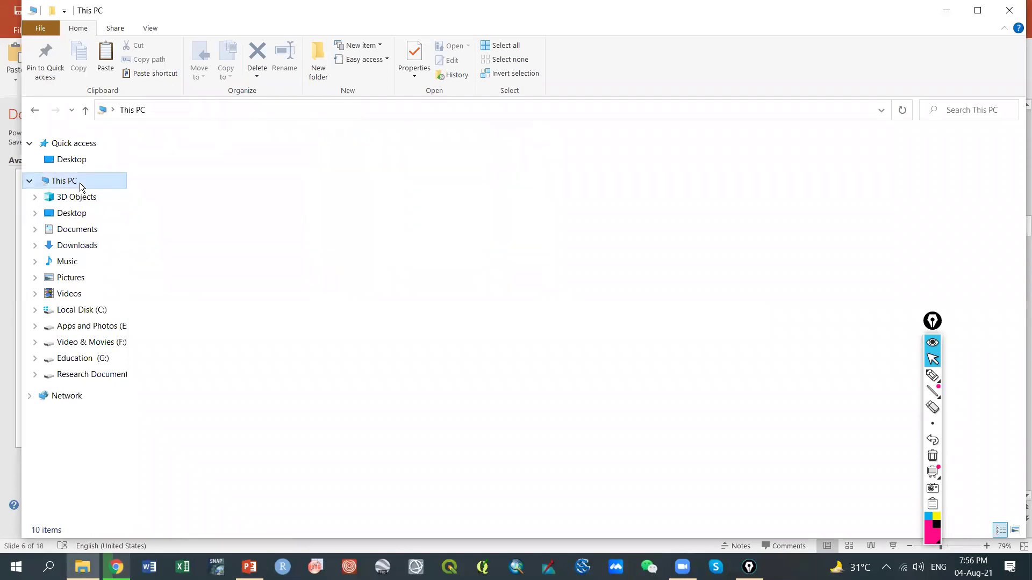
click(287, 283)
double_click(287, 281)
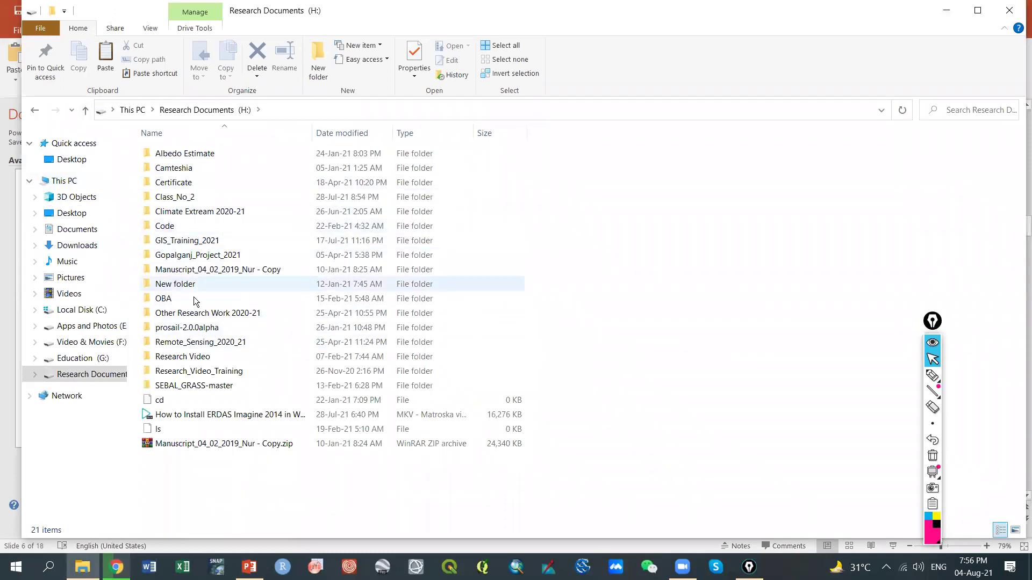
Find and open the BD_Shapfile folder inside Drought_2020-21 in the Remote_Sensing_2020_21 folder
double_click(206, 320)
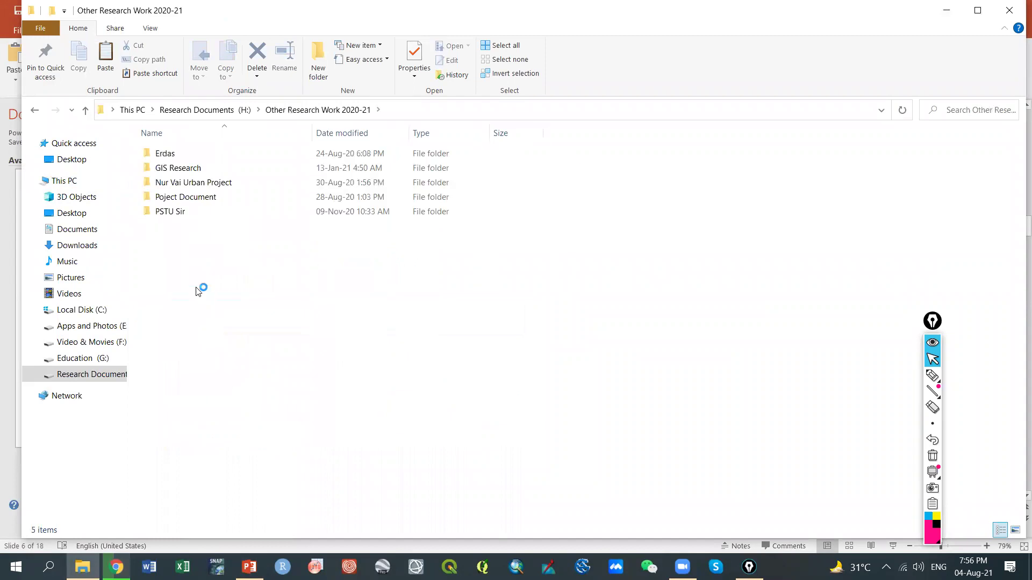
click(85, 109)
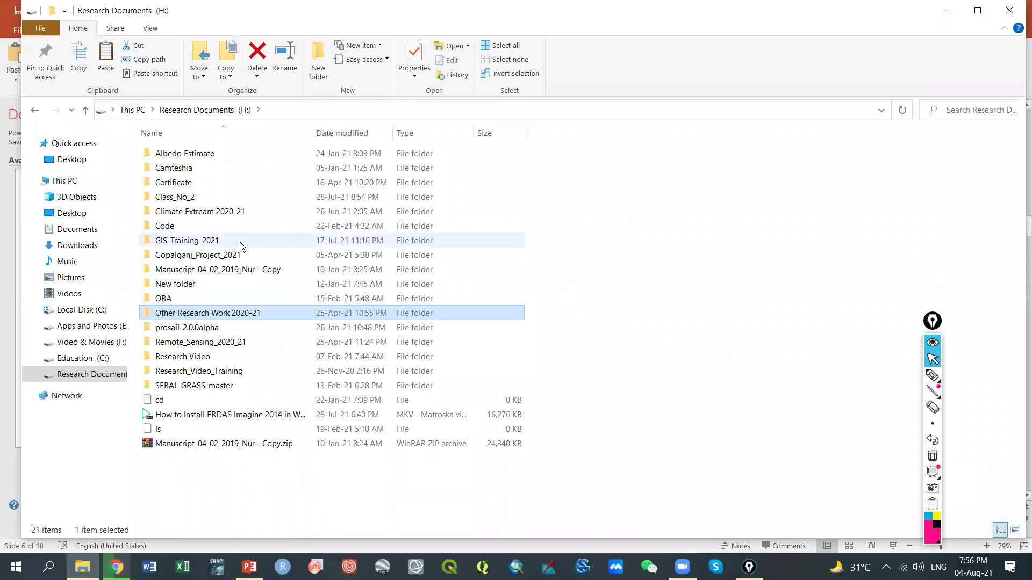
double_click(249, 347)
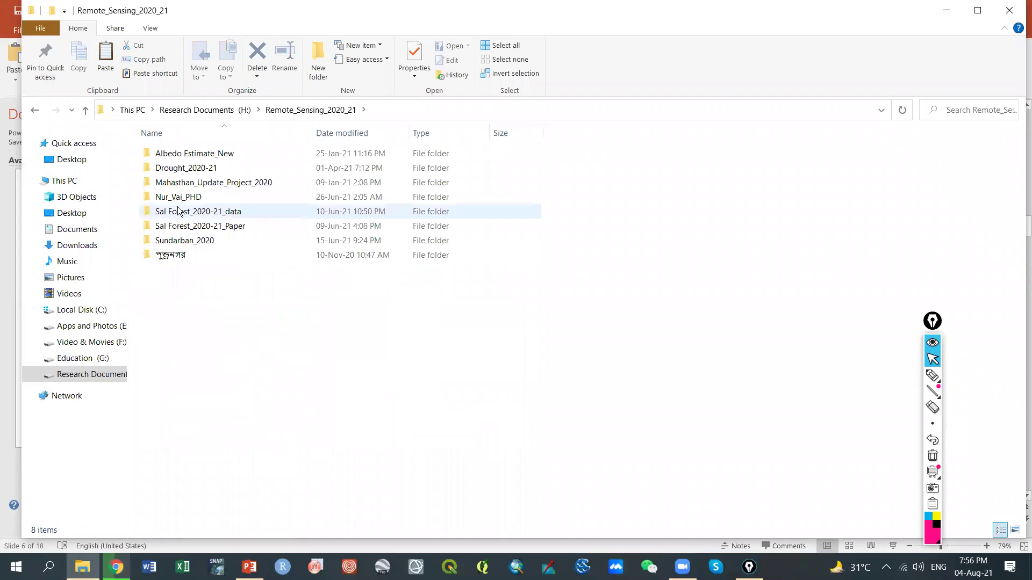
double_click(180, 203)
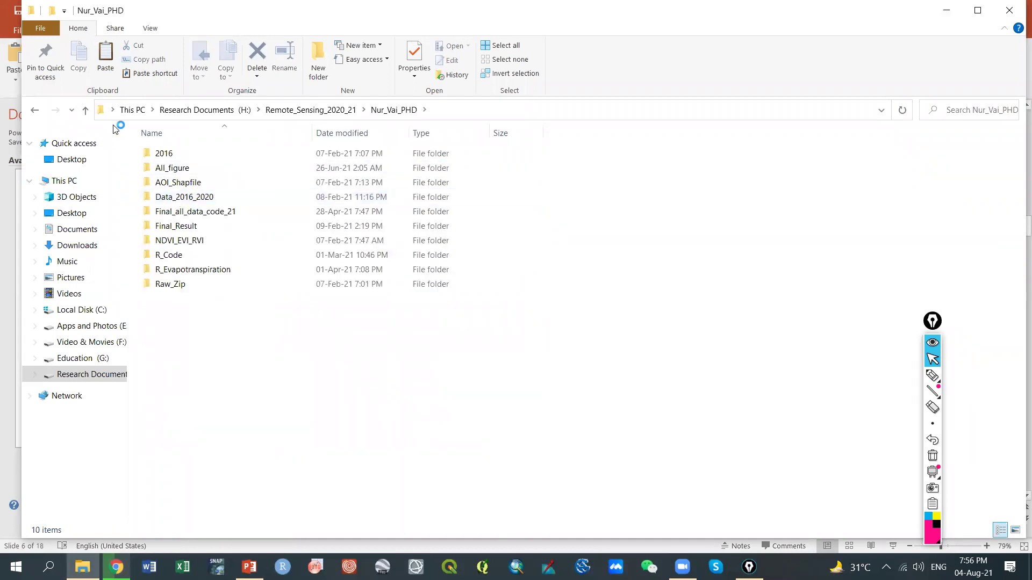
click(86, 110)
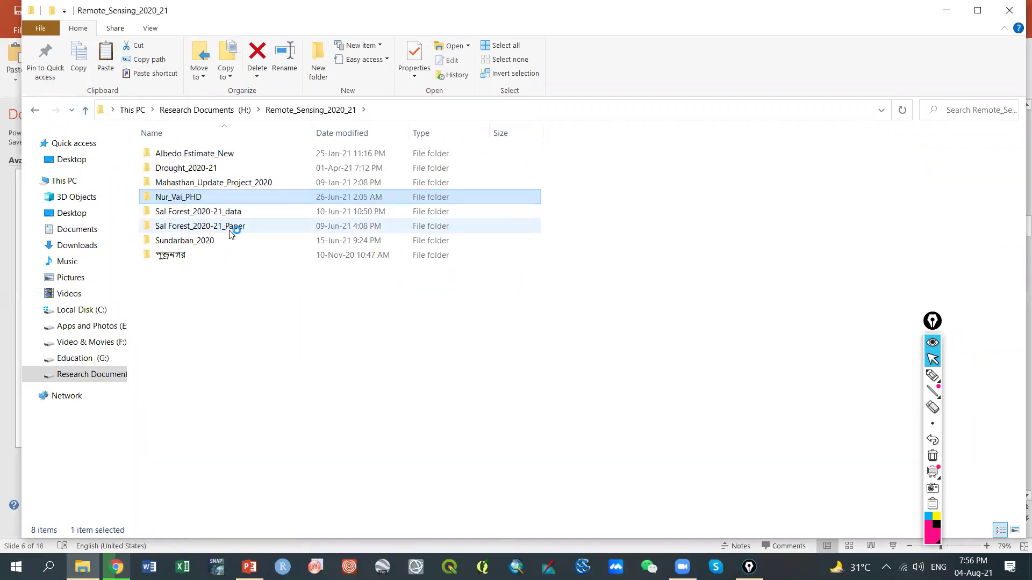
double_click(217, 168)
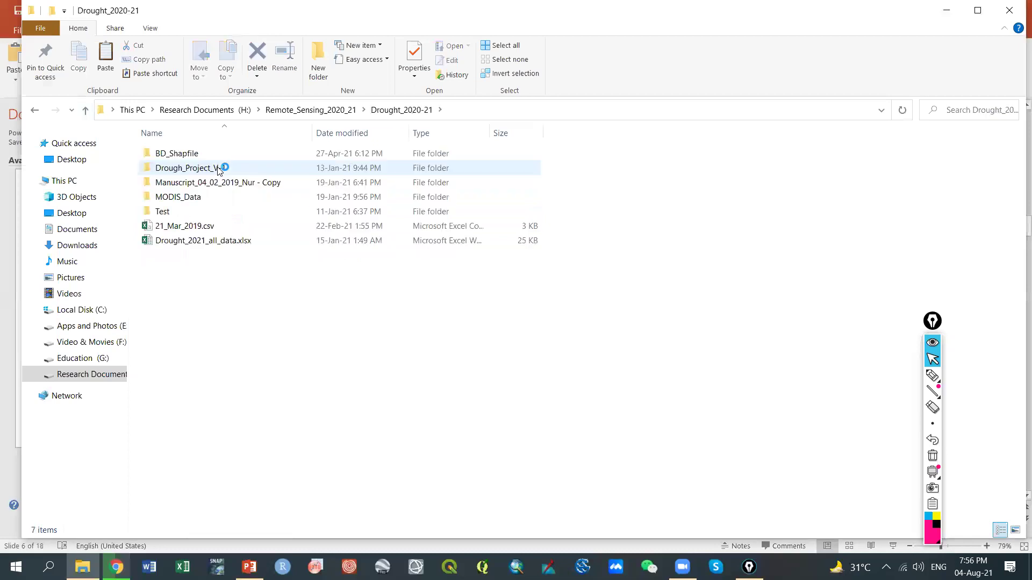
double_click(210, 156)
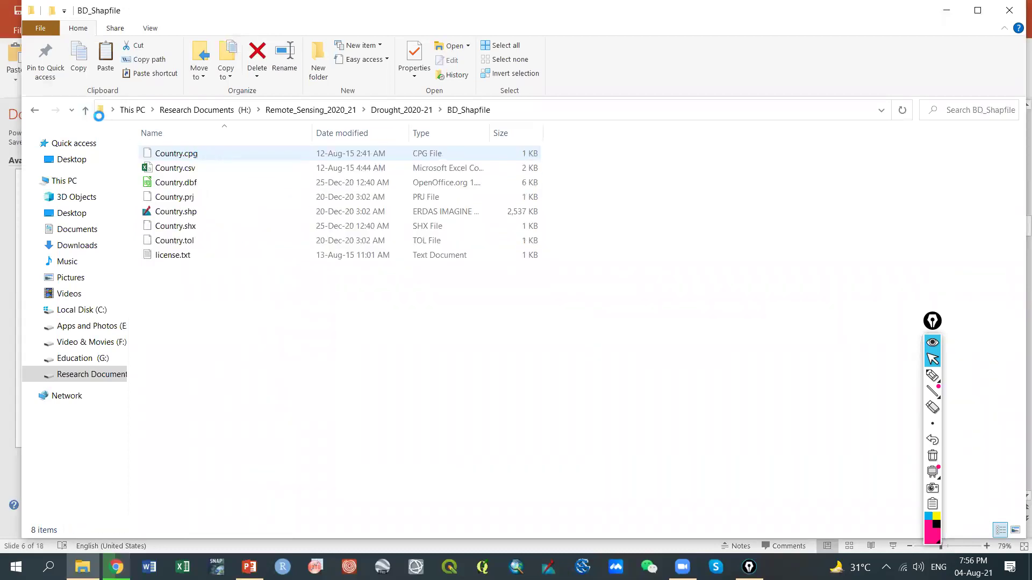
Copy the Country.shp file from the BD_Shapfile folder
click(86, 110)
right_click(188, 156)
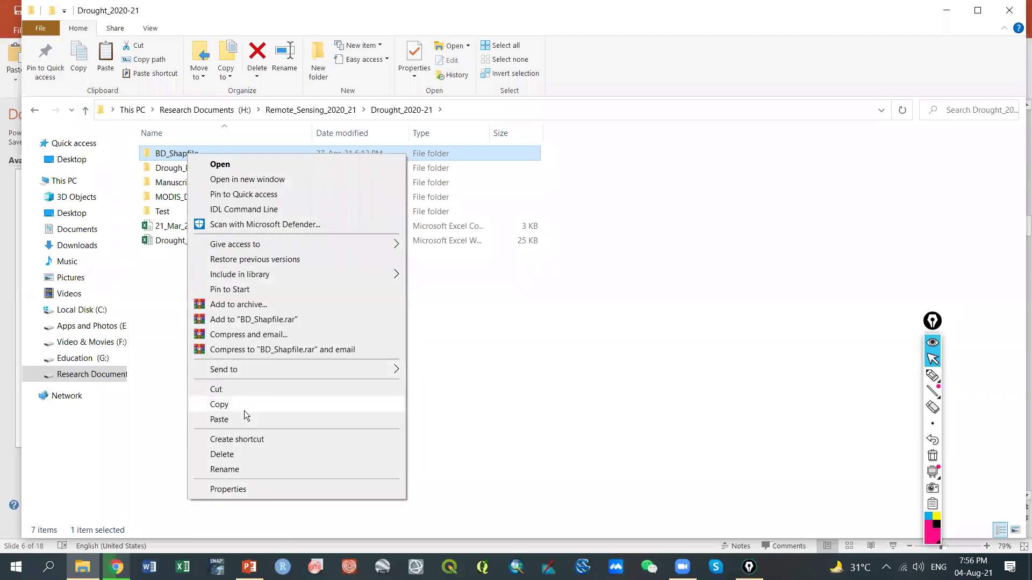
click(155, 159)
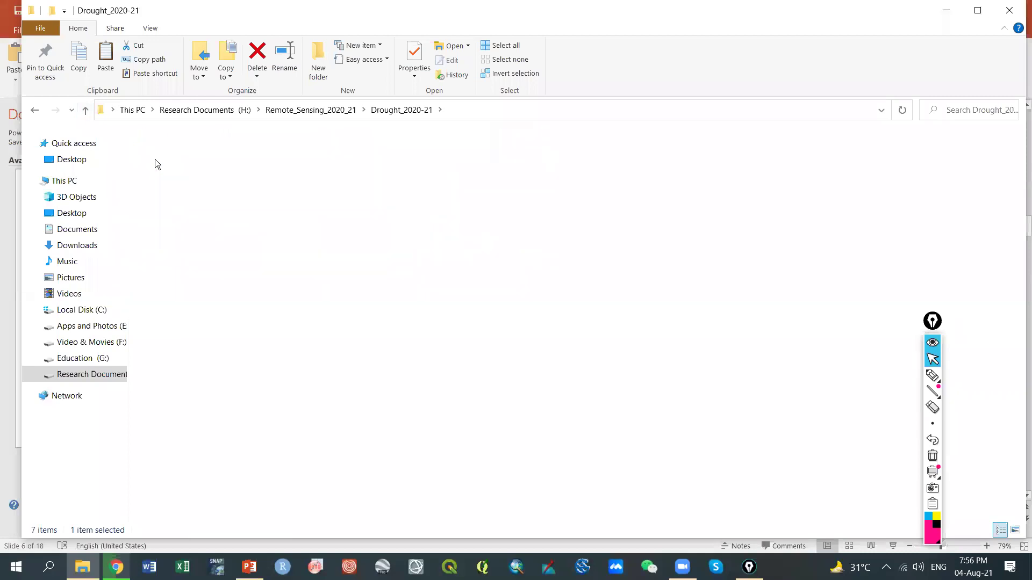
right_click(185, 212)
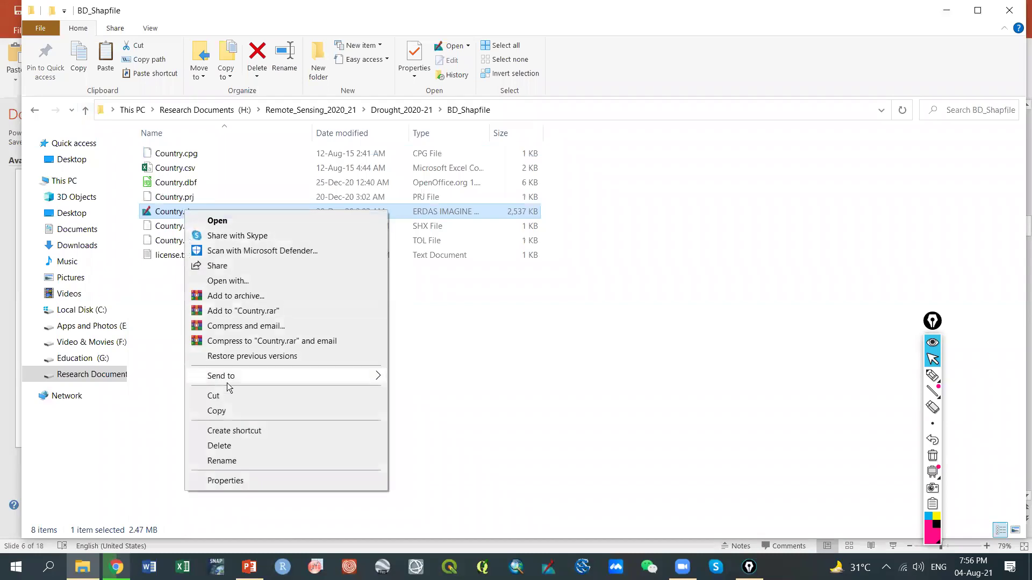
click(225, 410)
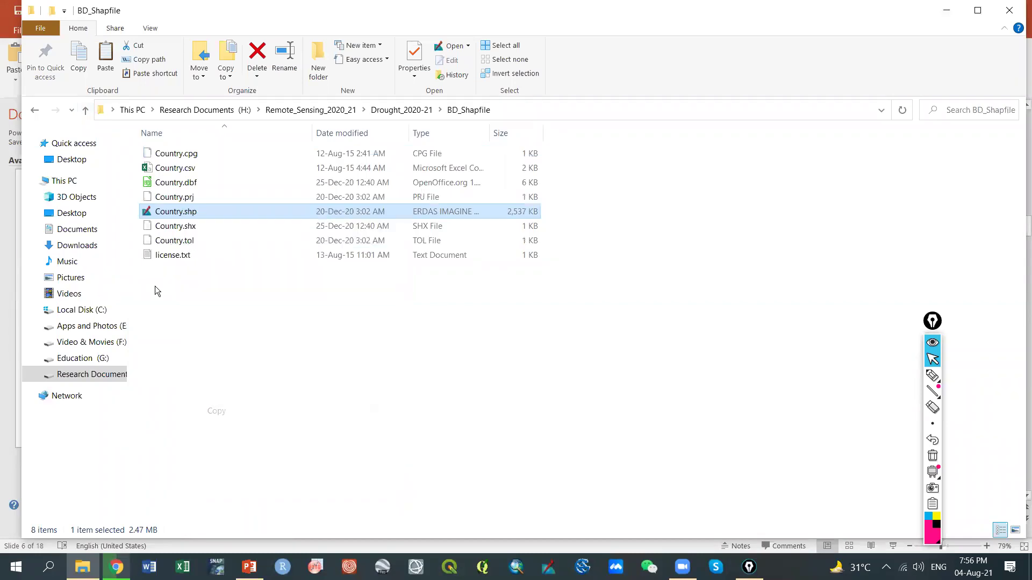
click(86, 110)
Minimize the File Explorer and PowerPoint windows and open the Class_No_2 folder inside the desktop's GIS_ Training folder
click(946, 11)
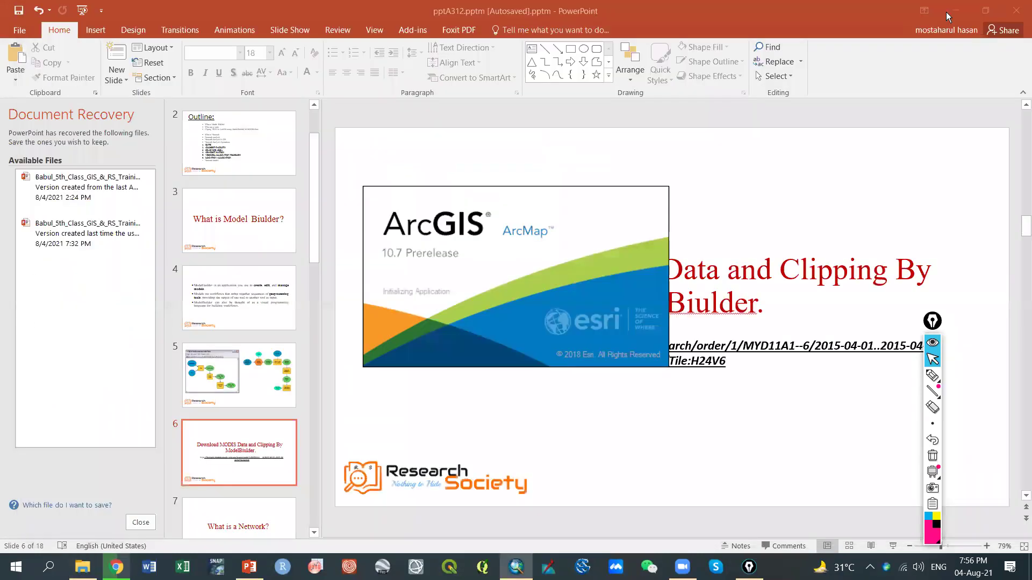
click(954, 11)
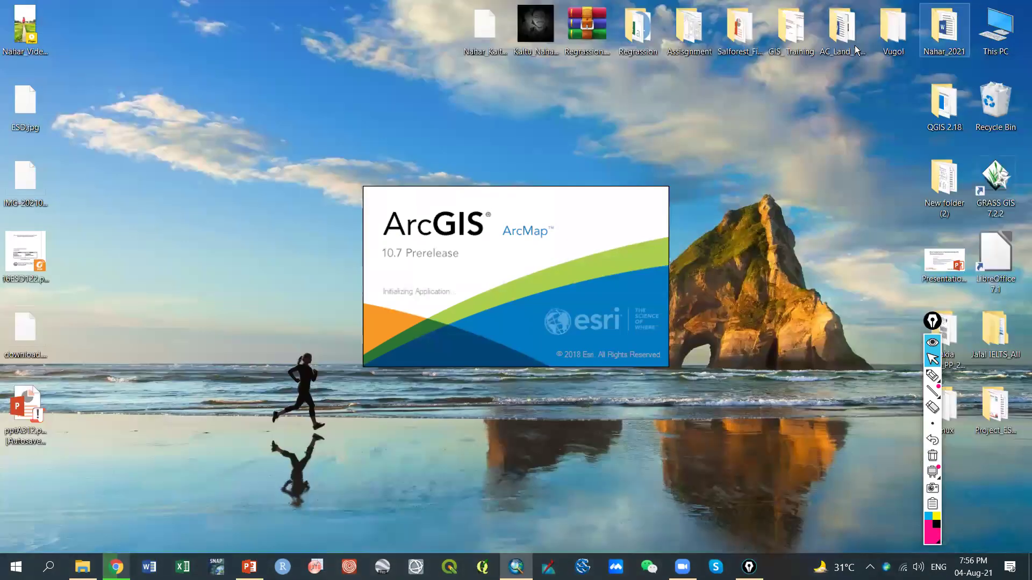
double_click(784, 39)
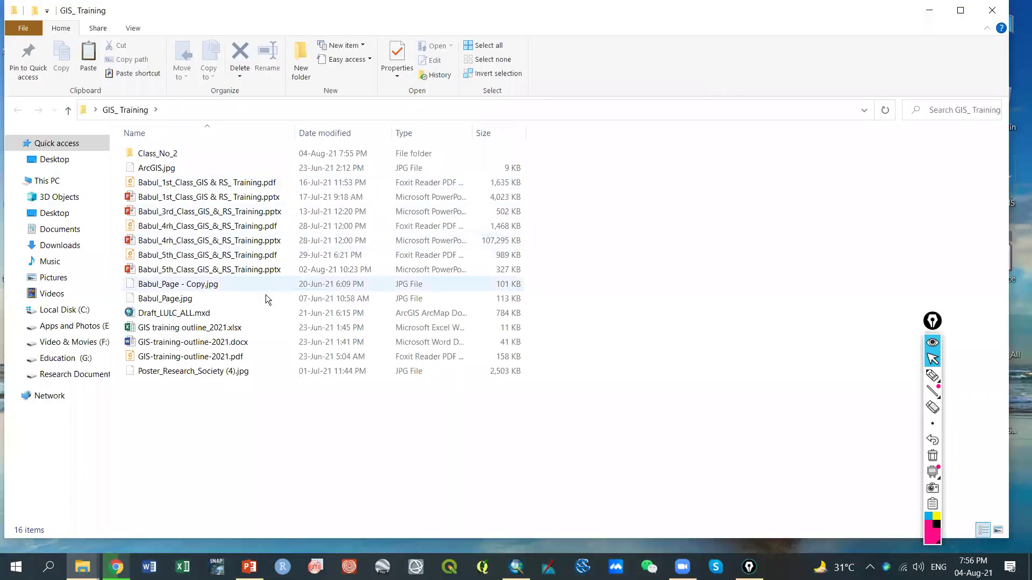
double_click(182, 155)
Create a new folder named BD in Class_No_2
right_click(205, 262)
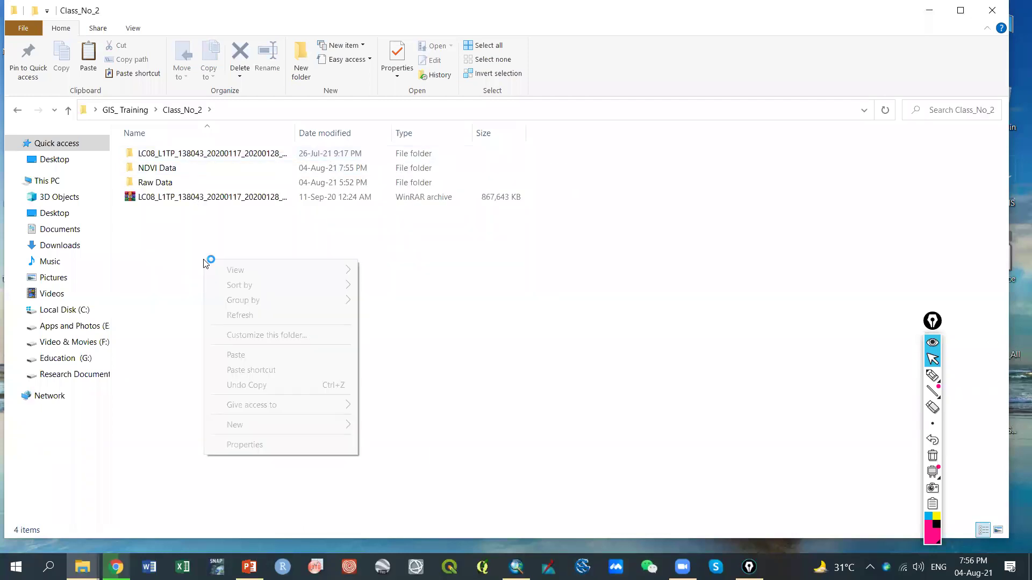
mouse_move(263, 425)
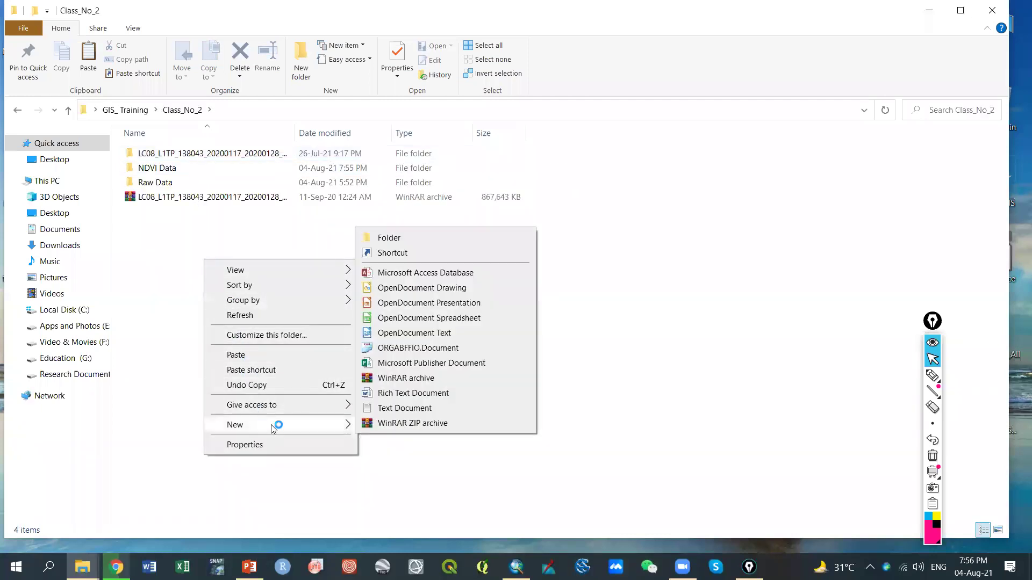
click(376, 238)
key(BackSpace)
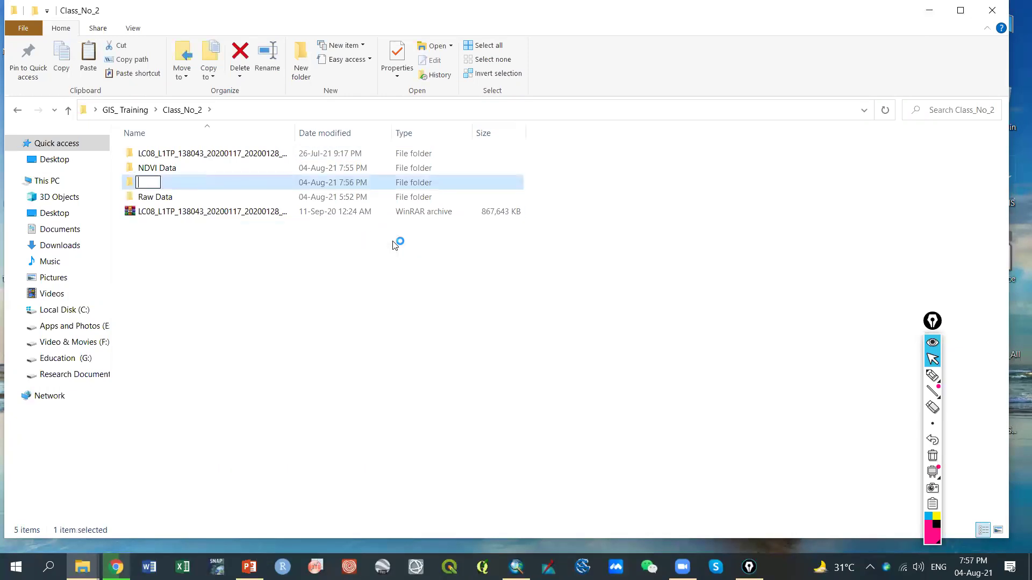
text(BD S)
key(BackSpace)
key(BackSpace)
key(Return)
Paste the copied Country.shp file into the BD folder and minimize the File Explorer window
double_click(241, 153)
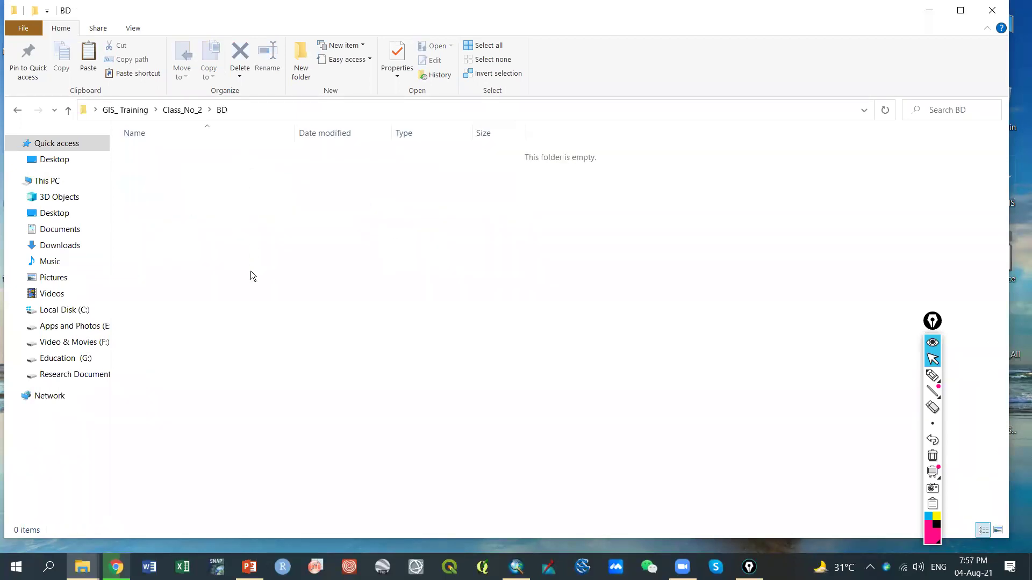
right_click(250, 275)
click(290, 364)
click(284, 340)
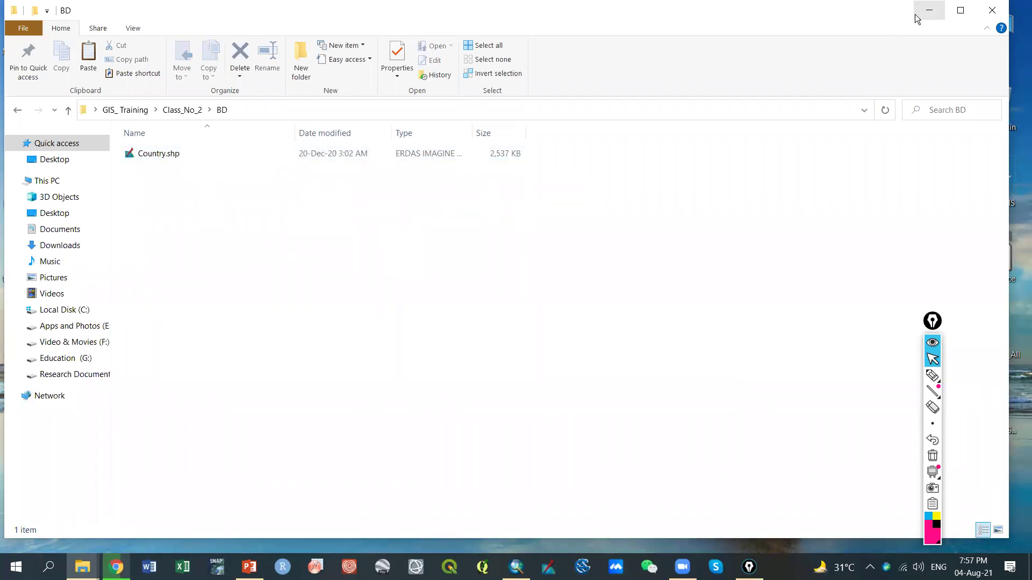
click(917, 19)
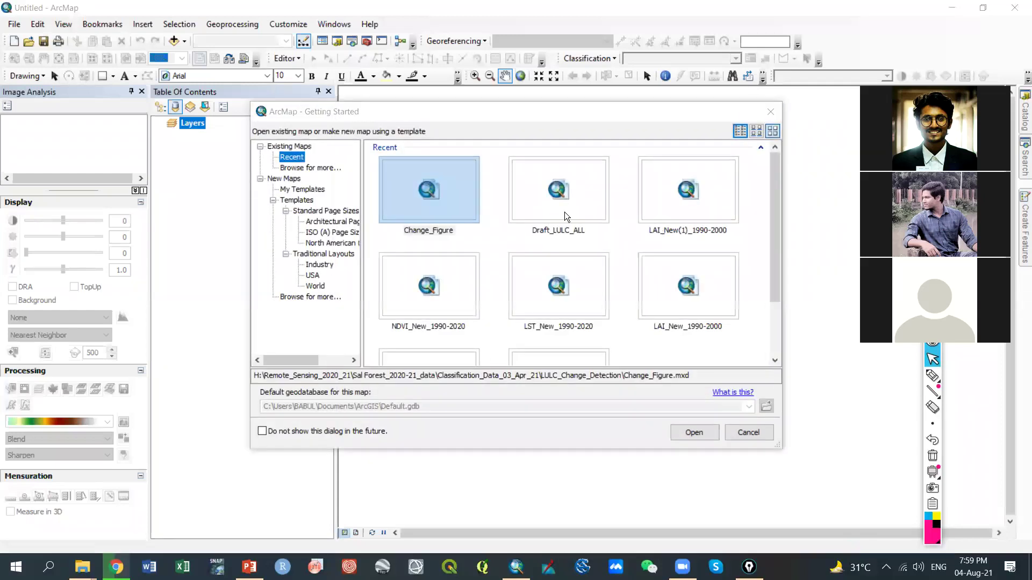
Start a new map in ArcMap from the Blank Map template in My Templates
click(311, 192)
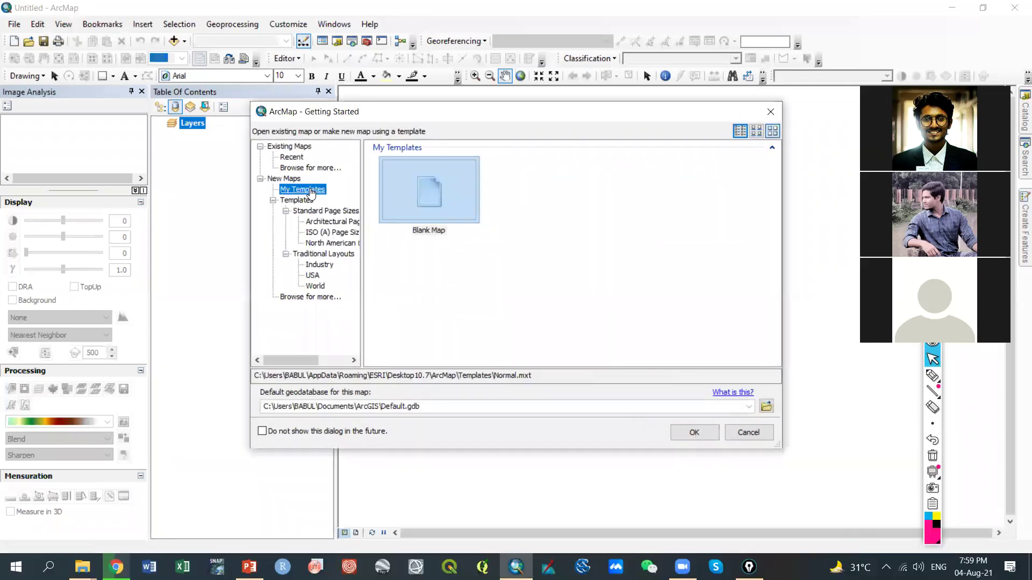
click(441, 187)
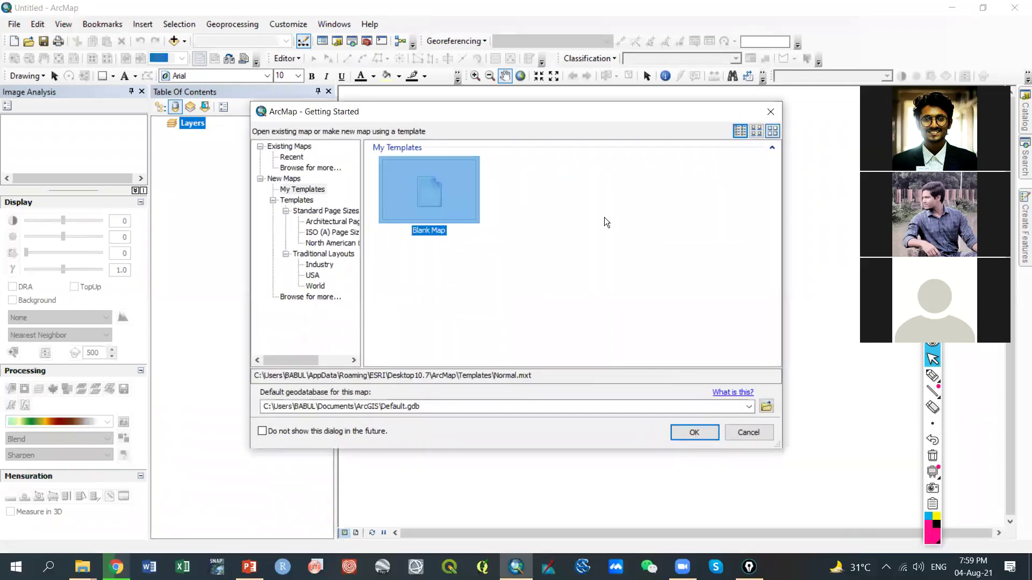
click(1022, 208)
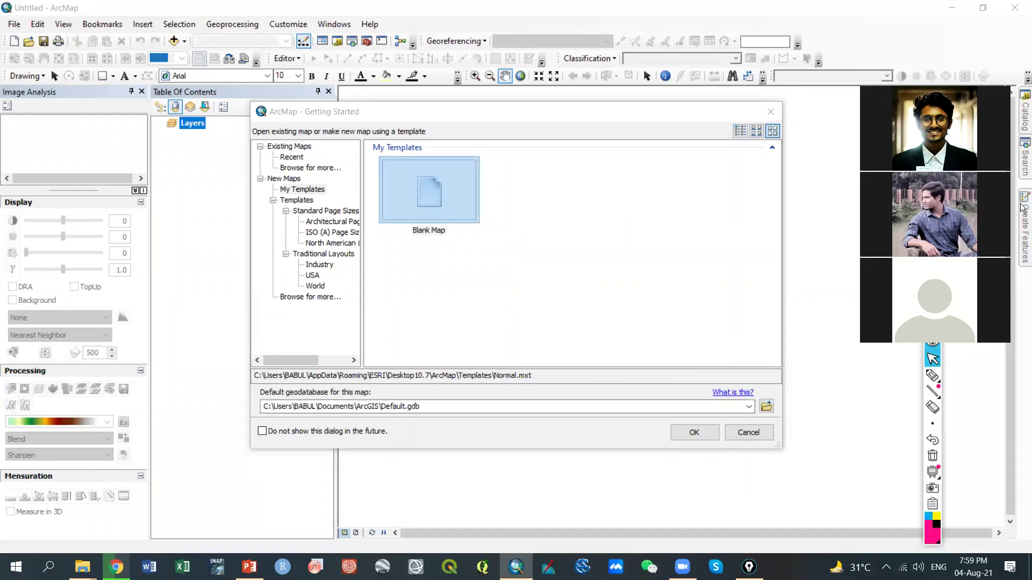
click(691, 430)
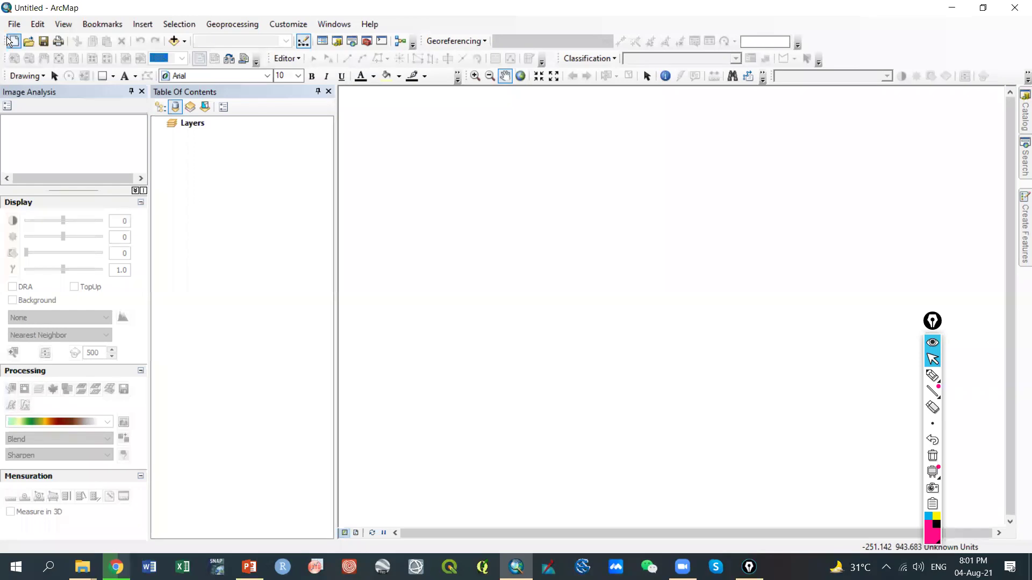
Undock the Standard toolbar so it floats over the map area, and hide it
drag(6, 39, 417, 180)
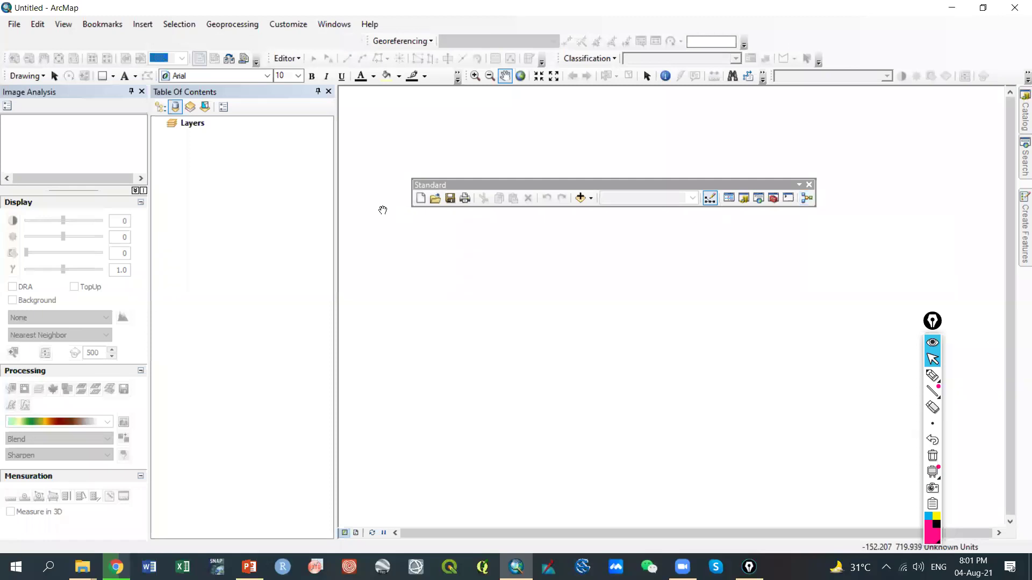
right_click(858, 25)
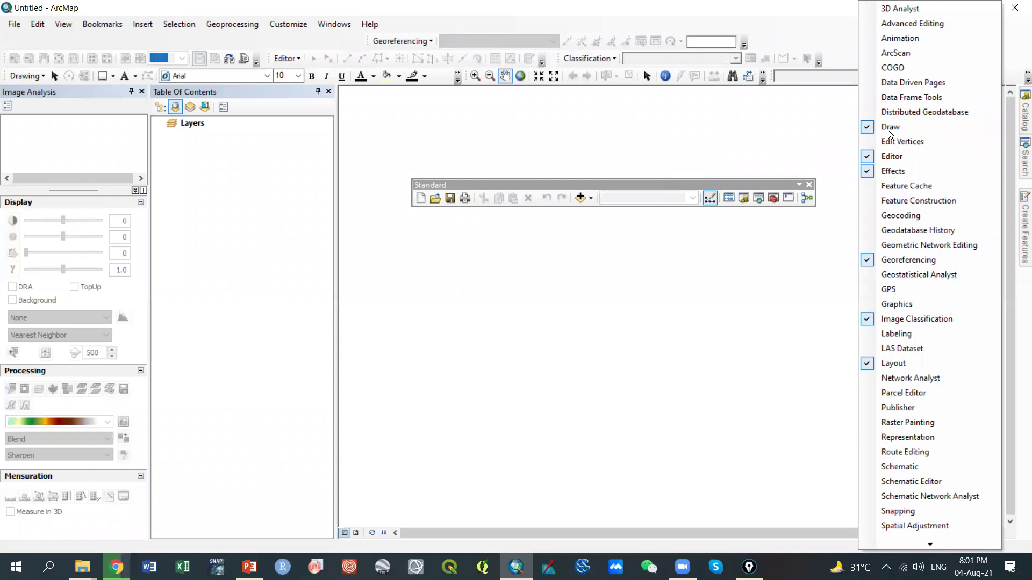
mouse_move(930, 544)
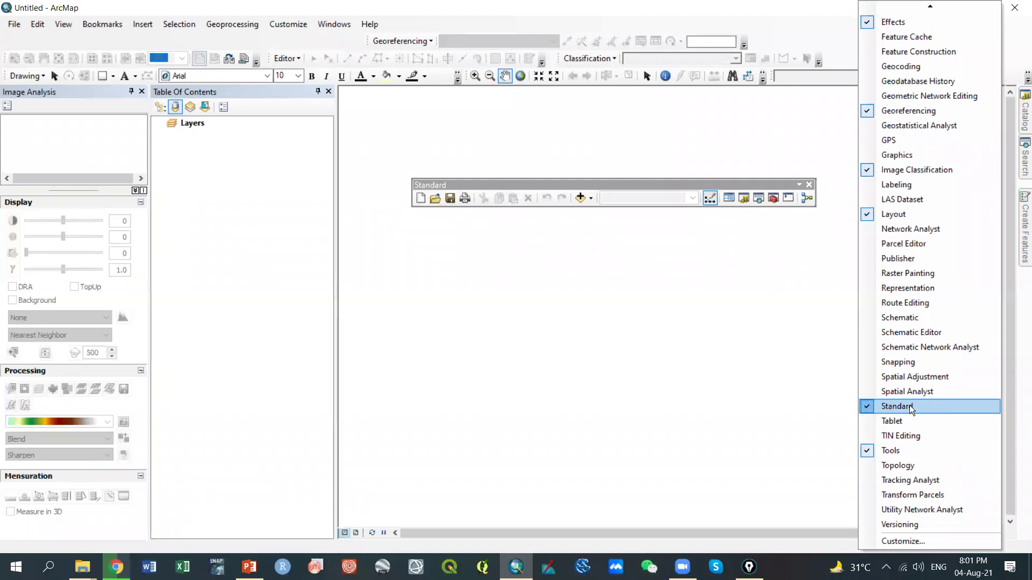
click(872, 405)
Show the Standard toolbar again and dock it back in its original toolbar row
right_click(877, 25)
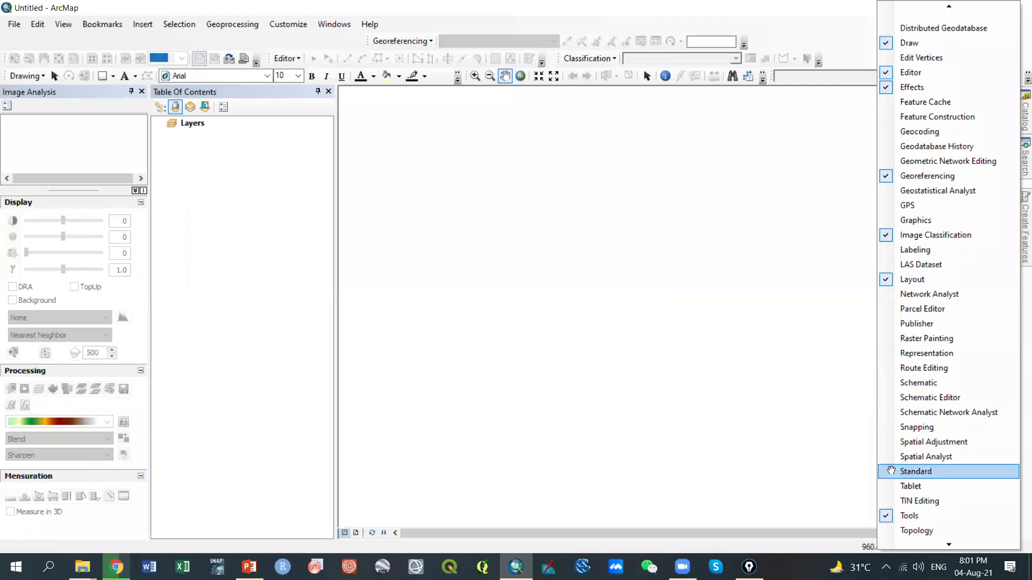
click(916, 471)
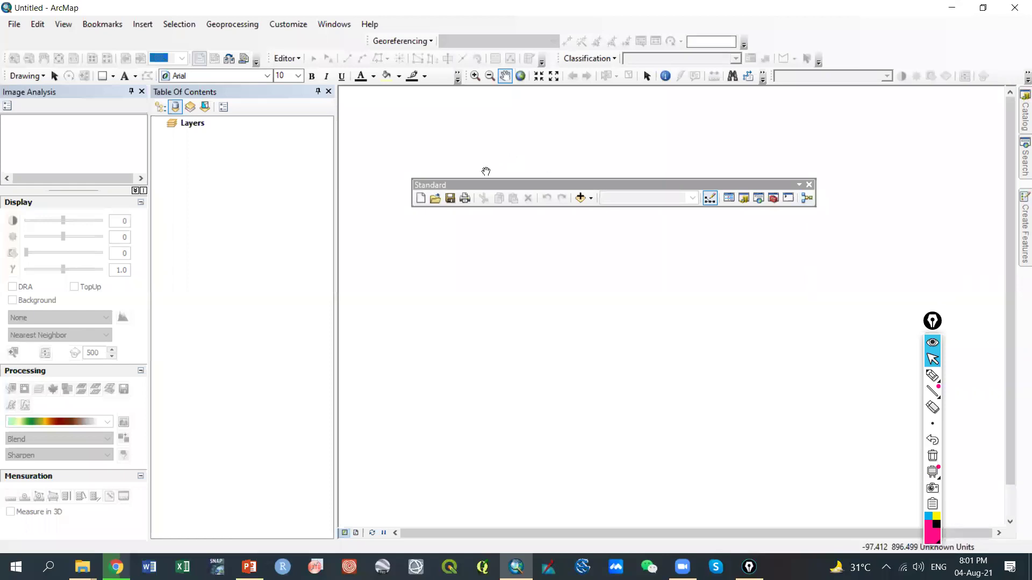
drag(481, 184, 57, 40)
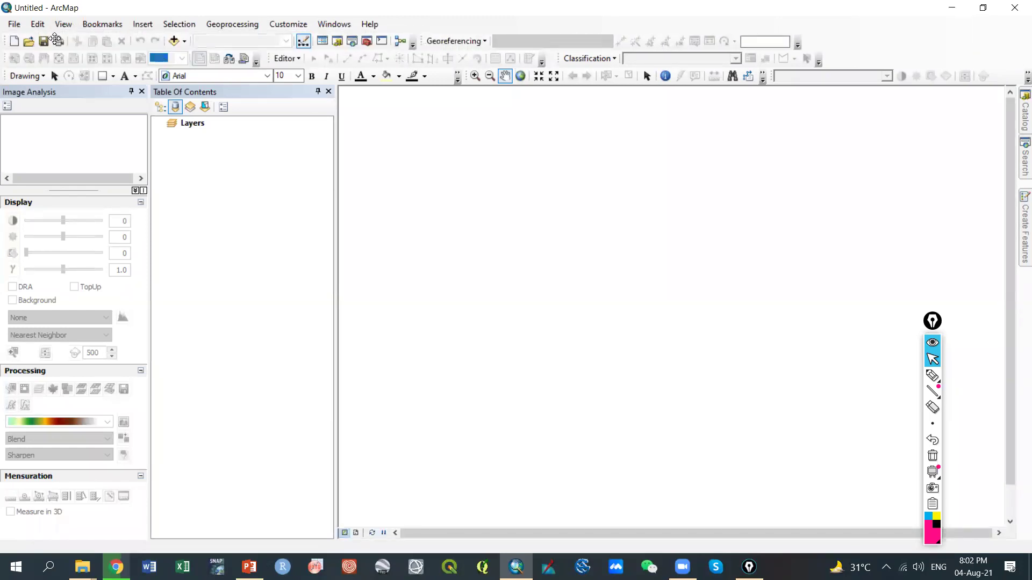
Open a new ModelBuilder window and move it over the map area
click(400, 41)
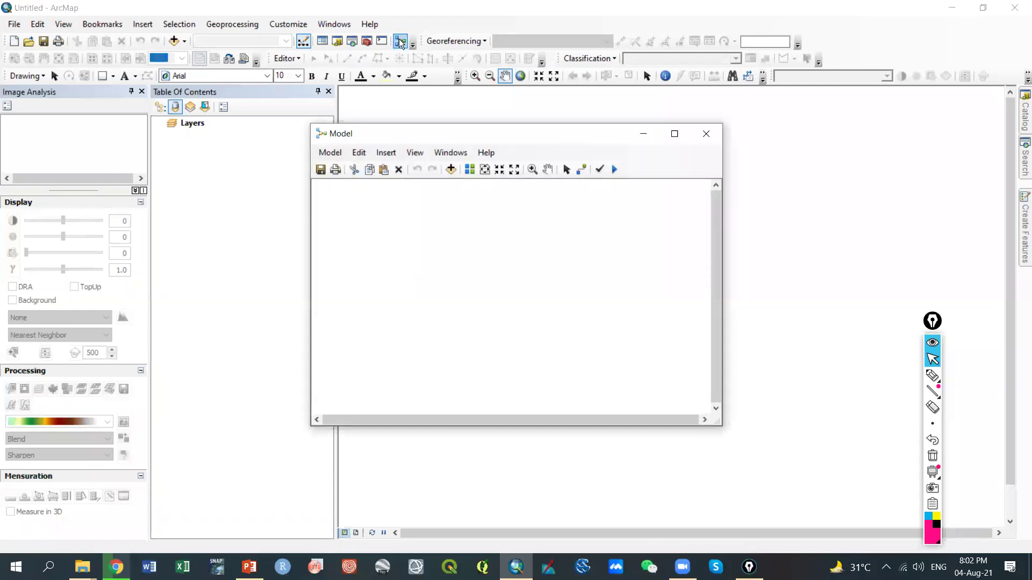
drag(417, 134, 504, 151)
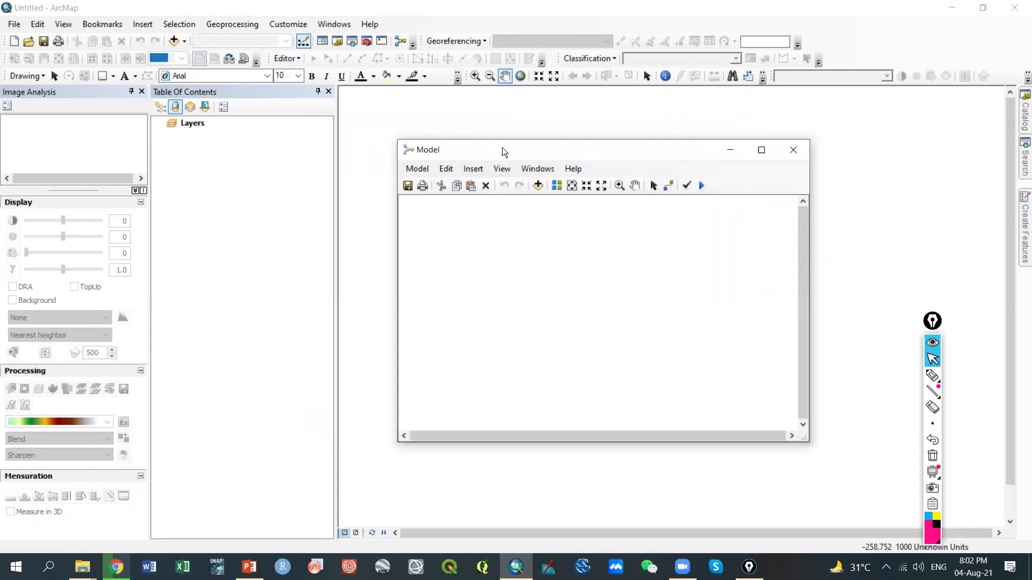
click(427, 169)
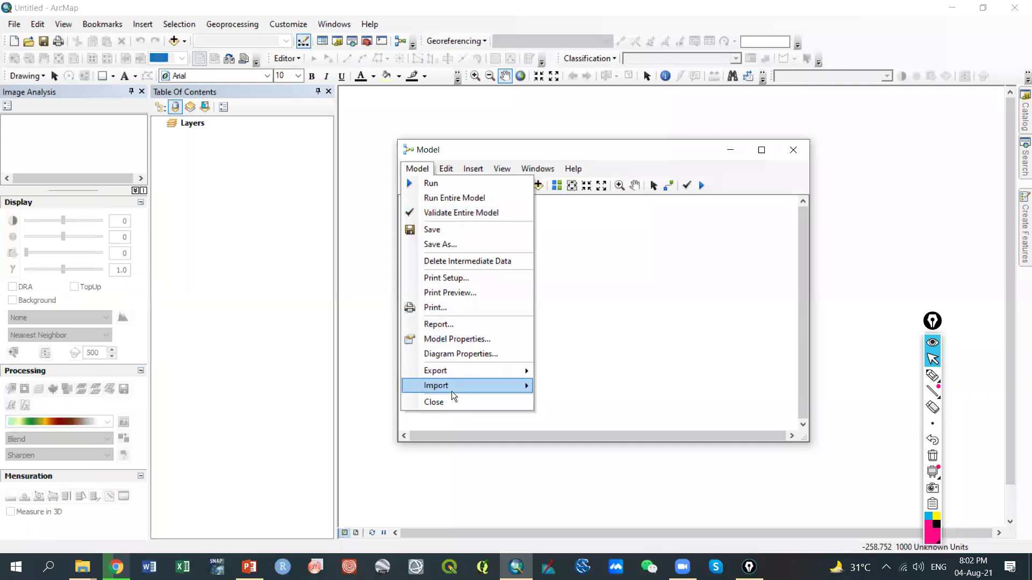
mouse_move(458, 371)
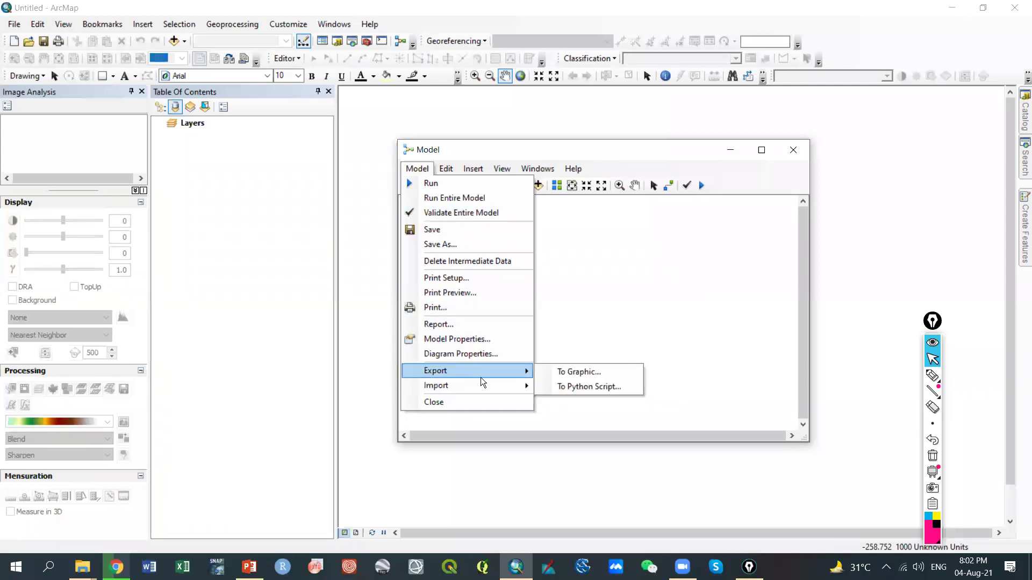
mouse_move(470, 393)
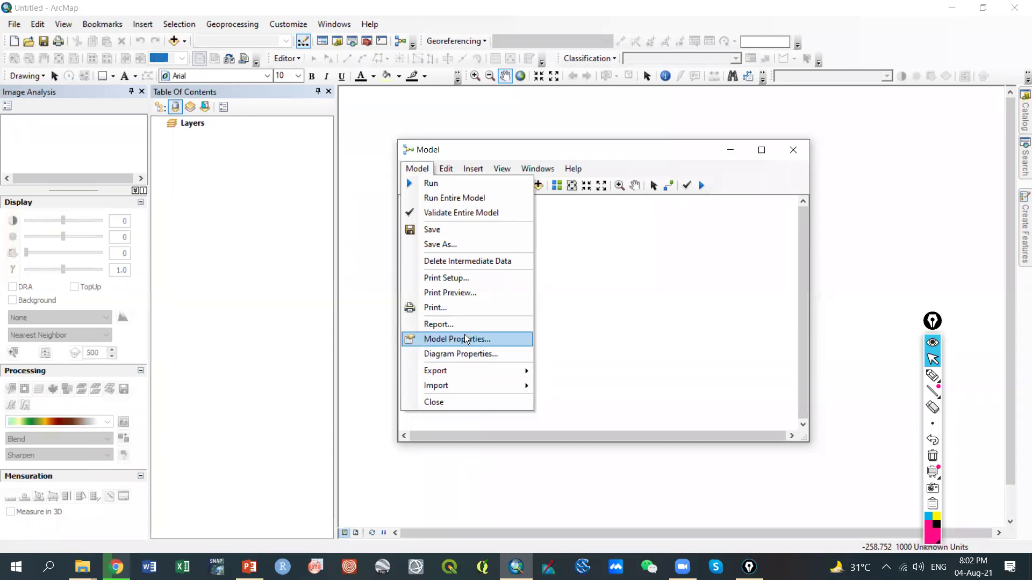
mouse_move(442, 170)
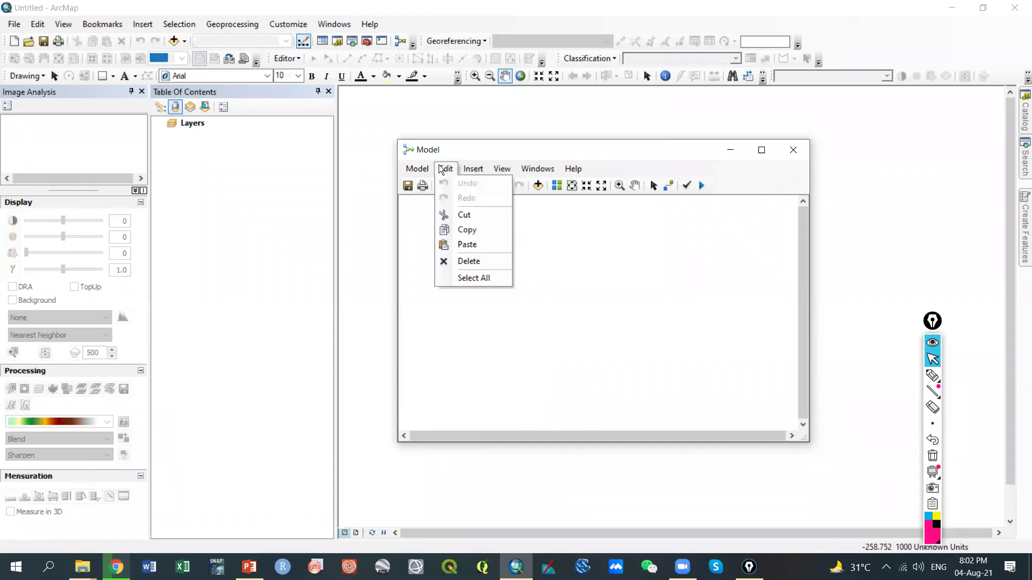
mouse_move(479, 171)
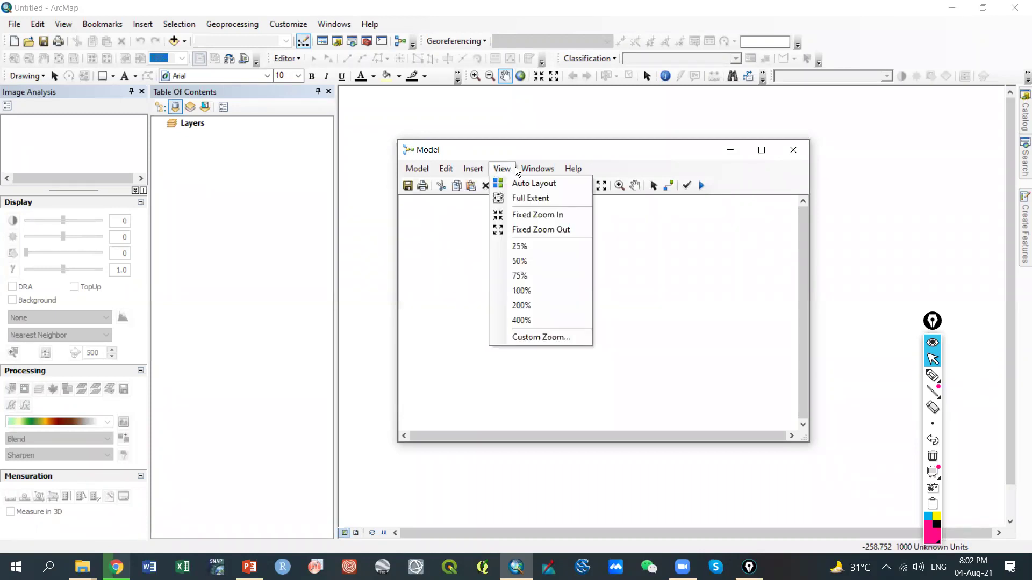
Open the ModelBuilder help topic, read through its overview and example workflows, and close the help window
mouse_move(530, 171)
mouse_move(570, 172)
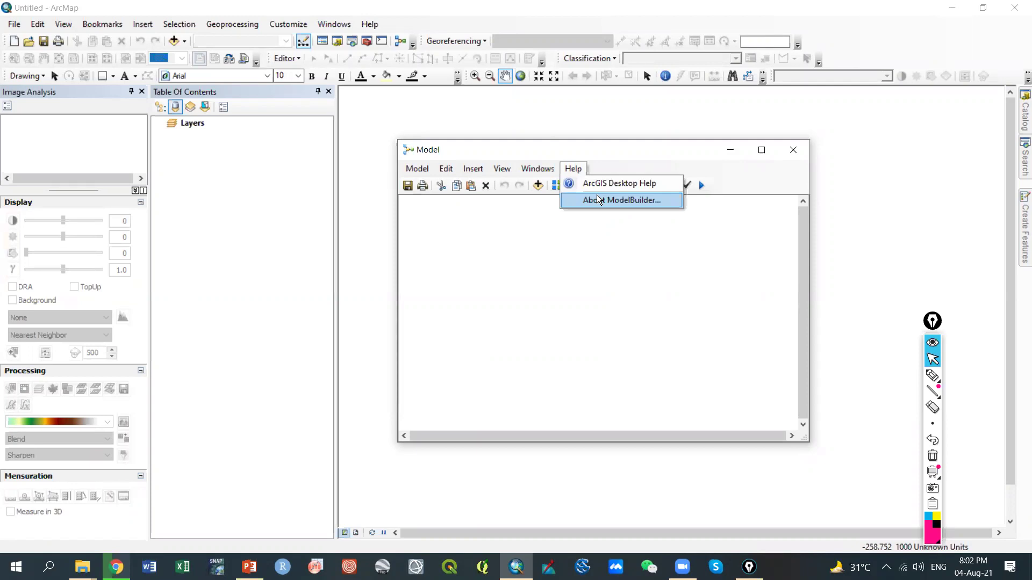
key(Escape)
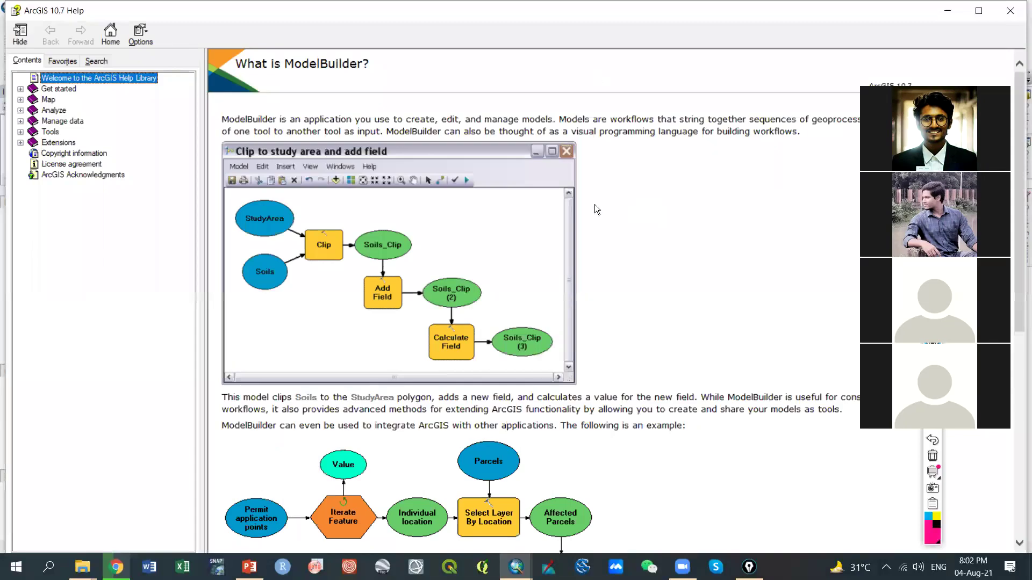
scroll(586, 242, down, 6)
scroll(627, 219, up, 5)
scroll(627, 219, down, 5)
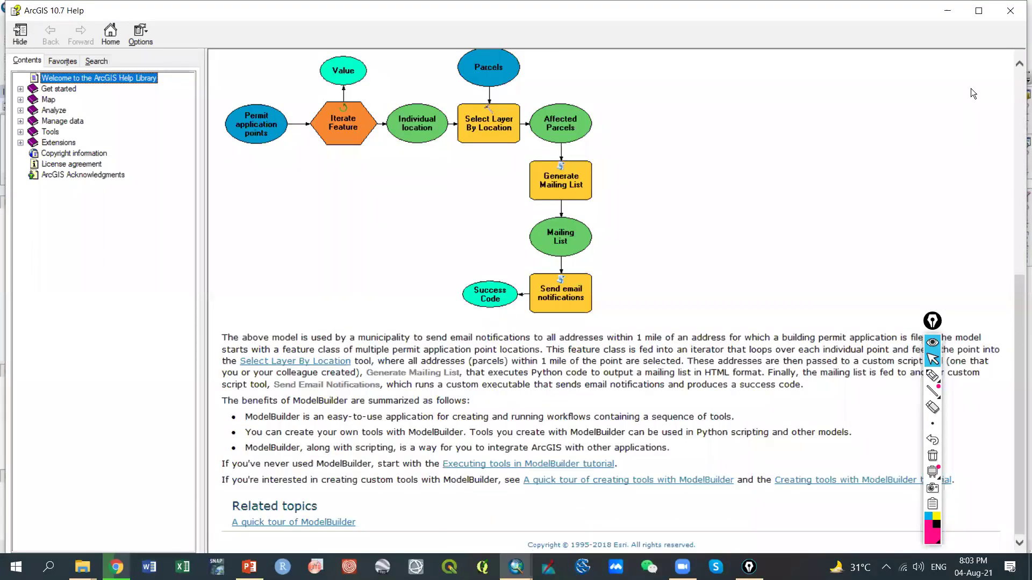
click(1011, 10)
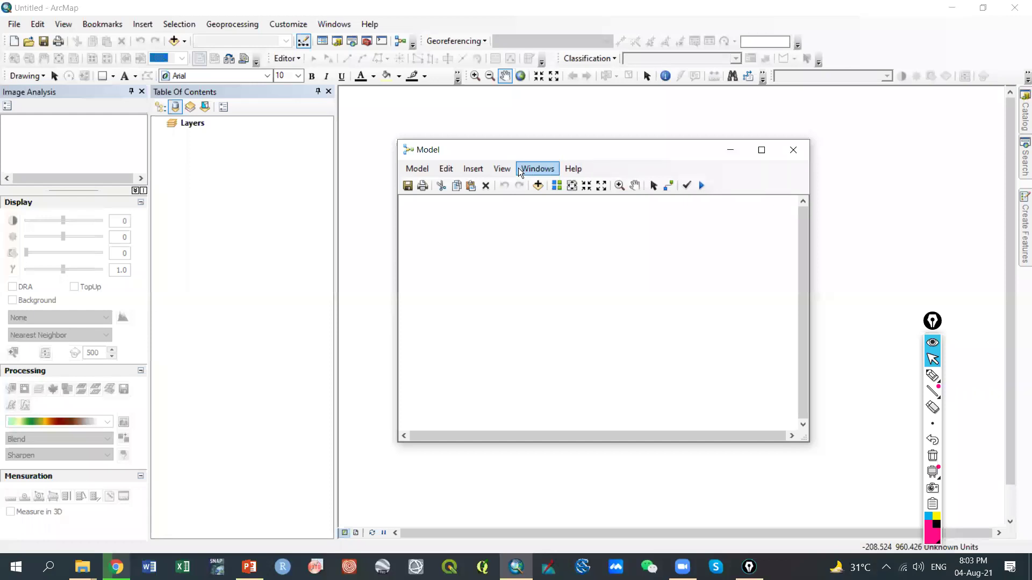
Insert a Rasters iterator into the model, enlarge the model window and shift it slightly over the map area
click(502, 169)
click(474, 169)
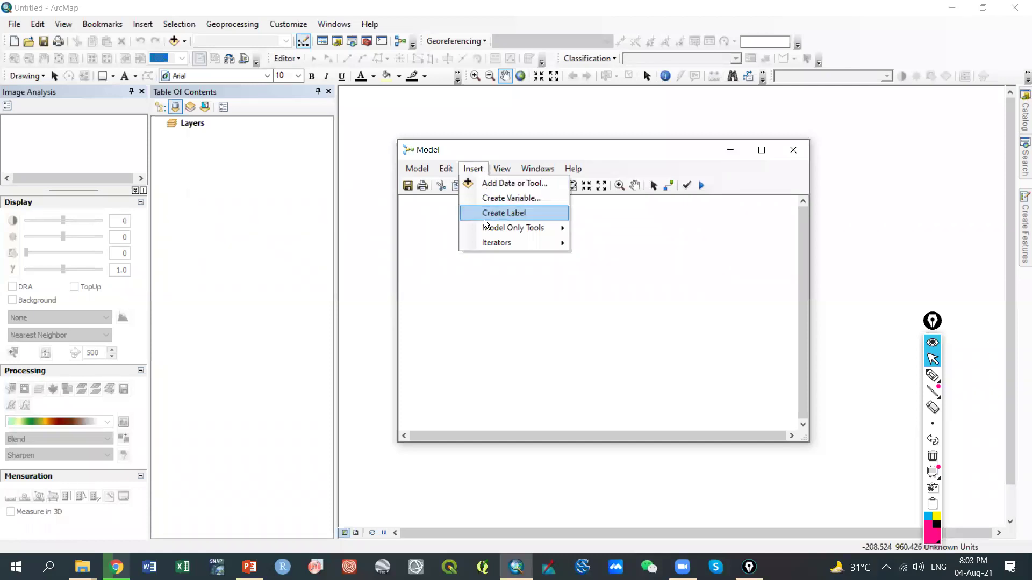
mouse_move(495, 246)
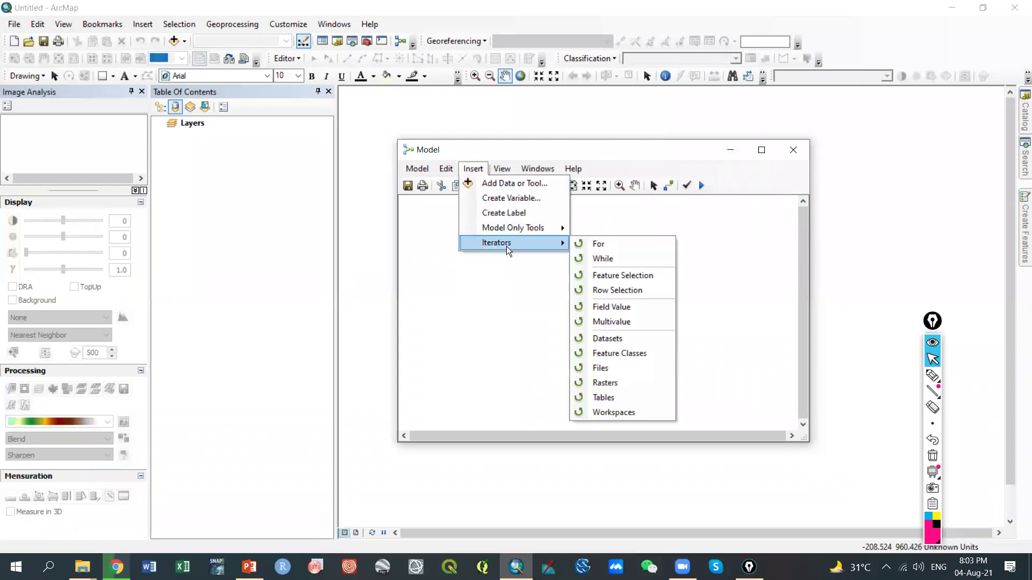
click(604, 382)
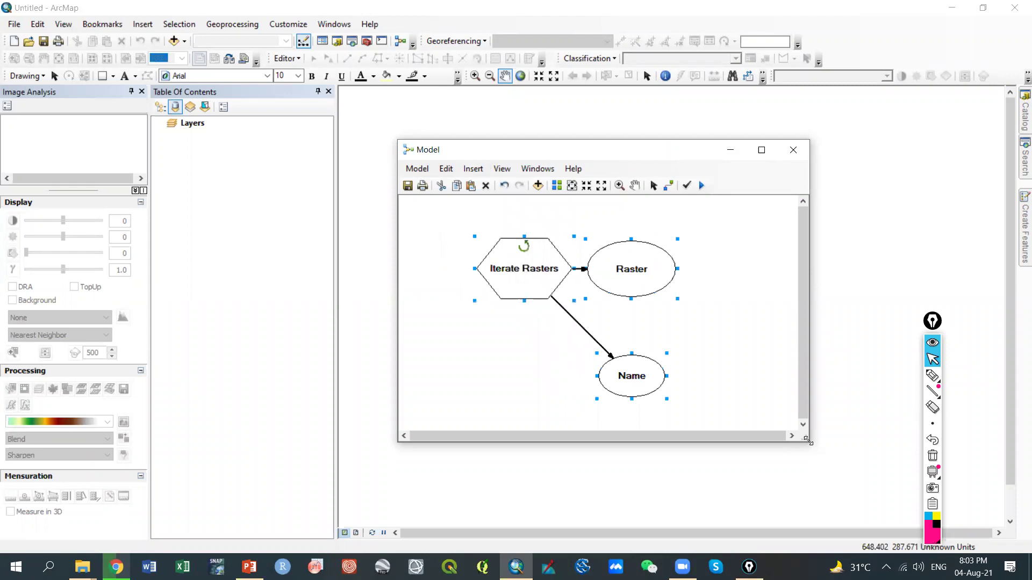
drag(808, 440, 884, 511)
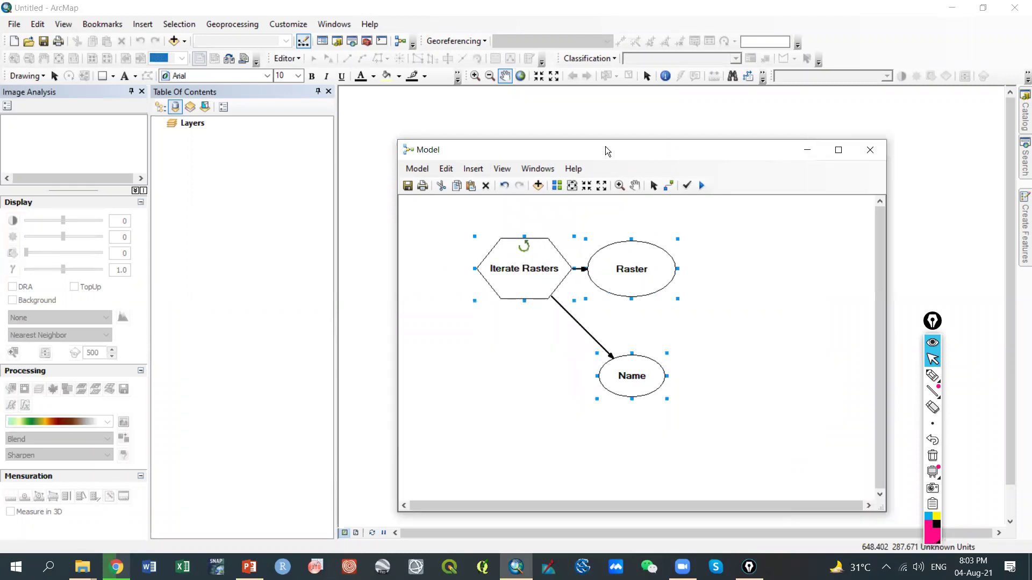
drag(604, 146, 583, 113)
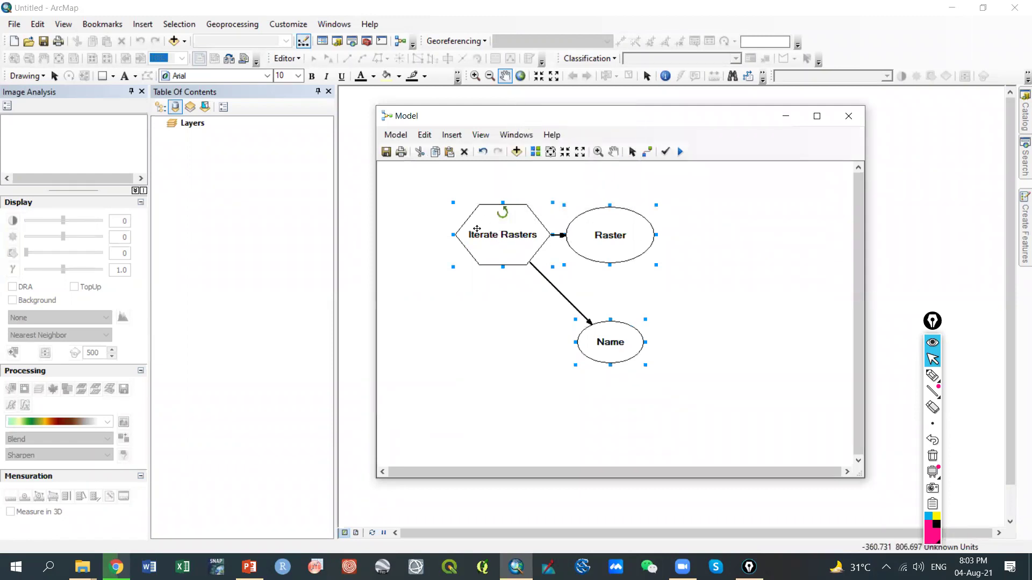
click(452, 135)
mouse_move(480, 212)
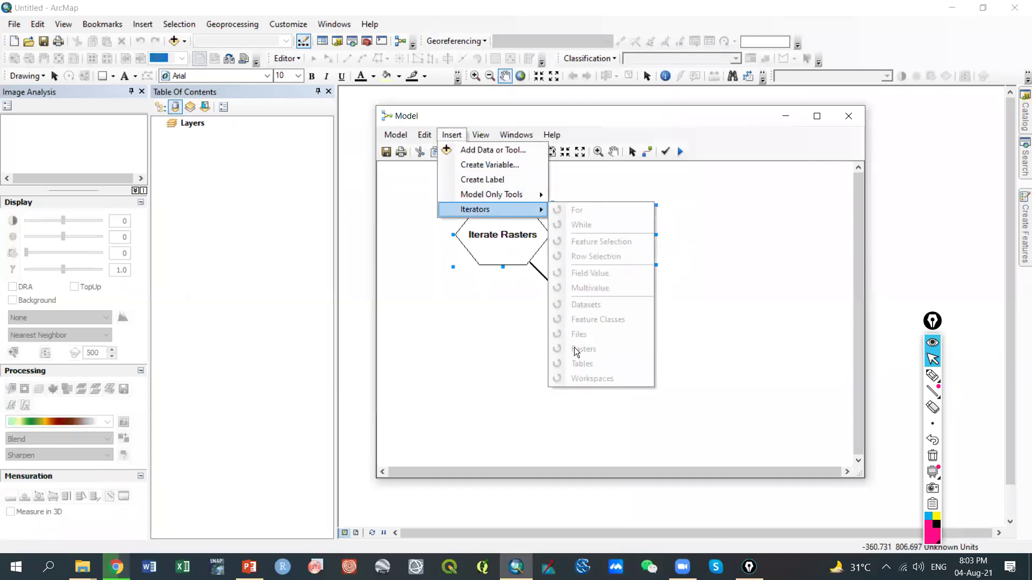
Rearrange the model diagram so Raster sits farther beside Iterate Rasters and Name sits directly below it
click(730, 210)
mouse_move(509, 225)
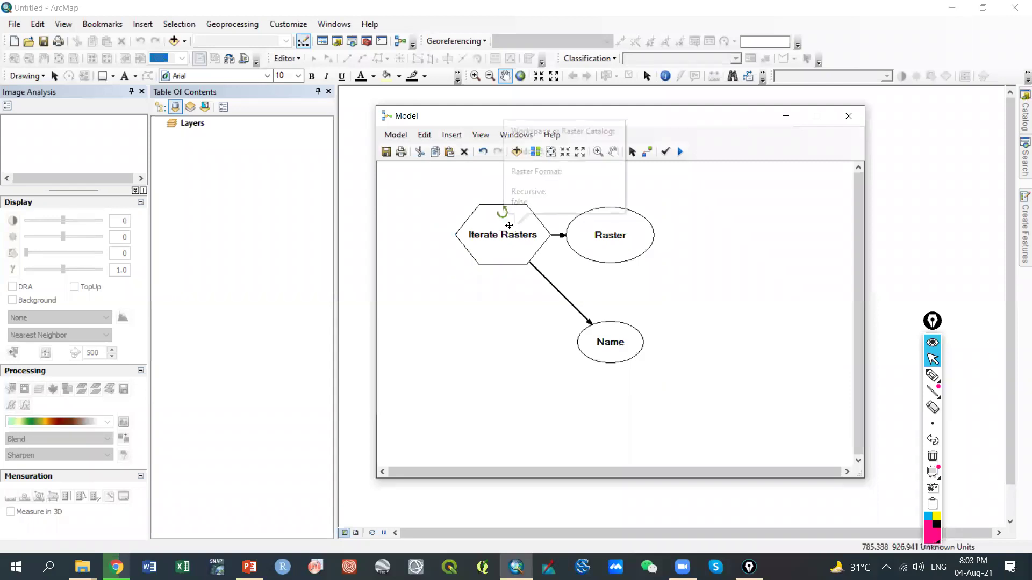
drag(497, 232, 484, 231)
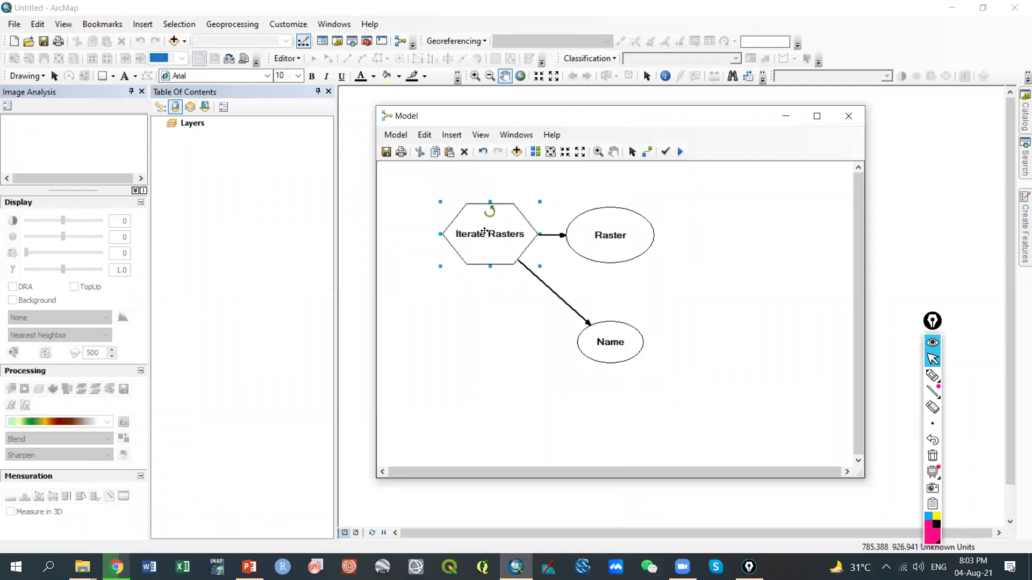
drag(620, 257, 630, 255)
drag(621, 336, 509, 340)
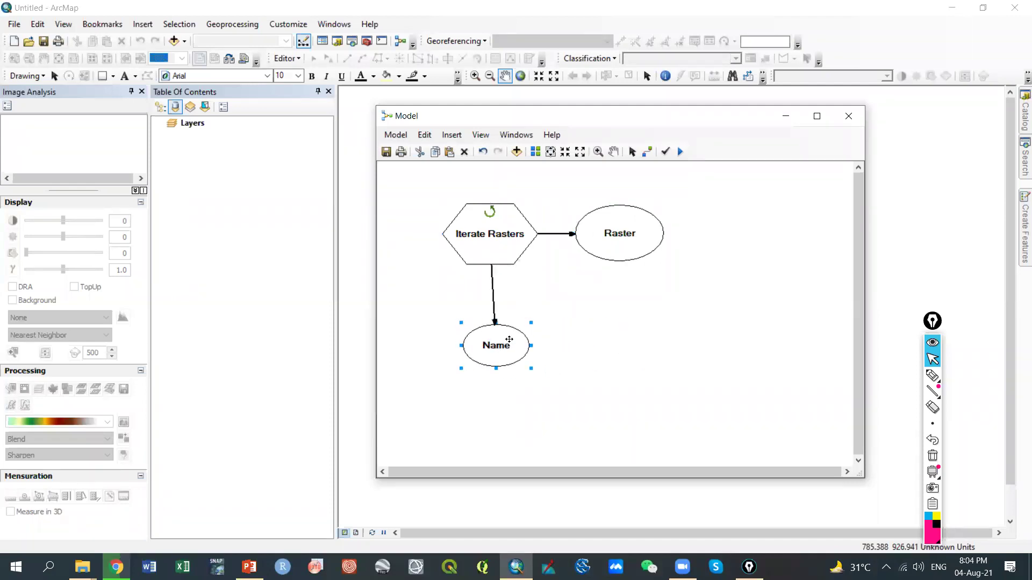
right_click(483, 239)
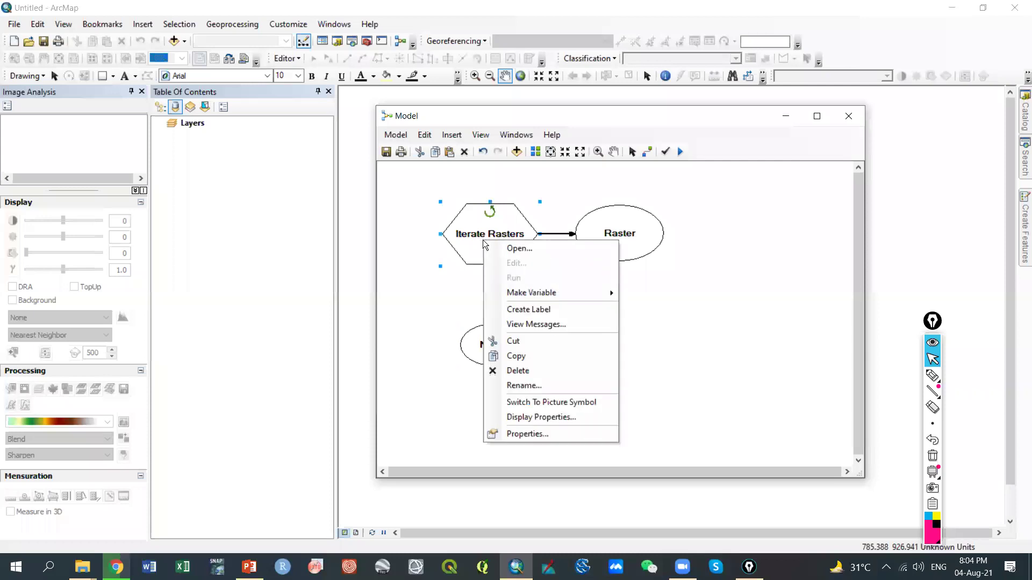
right_click(464, 227)
click(458, 222)
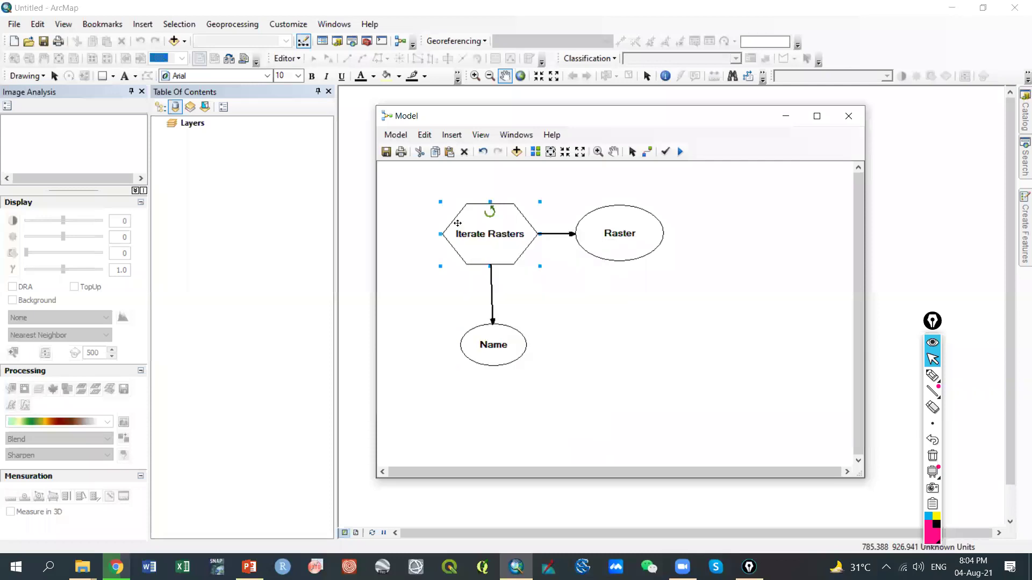
Set the workspace of Iterate Rasters to the NDVI Data folder in Class_No_2 and apply the tool's settings
right_click(490, 234)
click(503, 250)
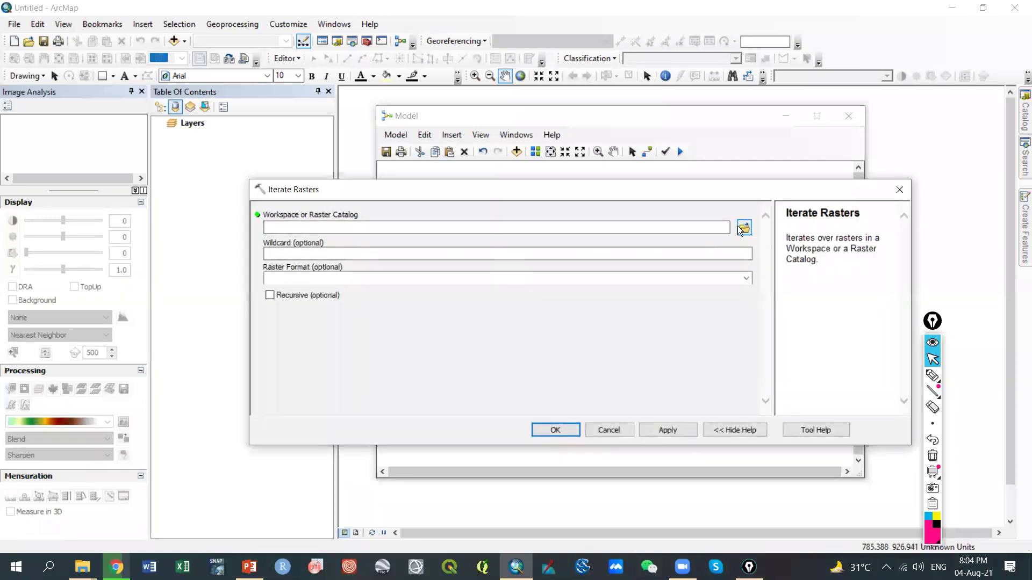
click(739, 229)
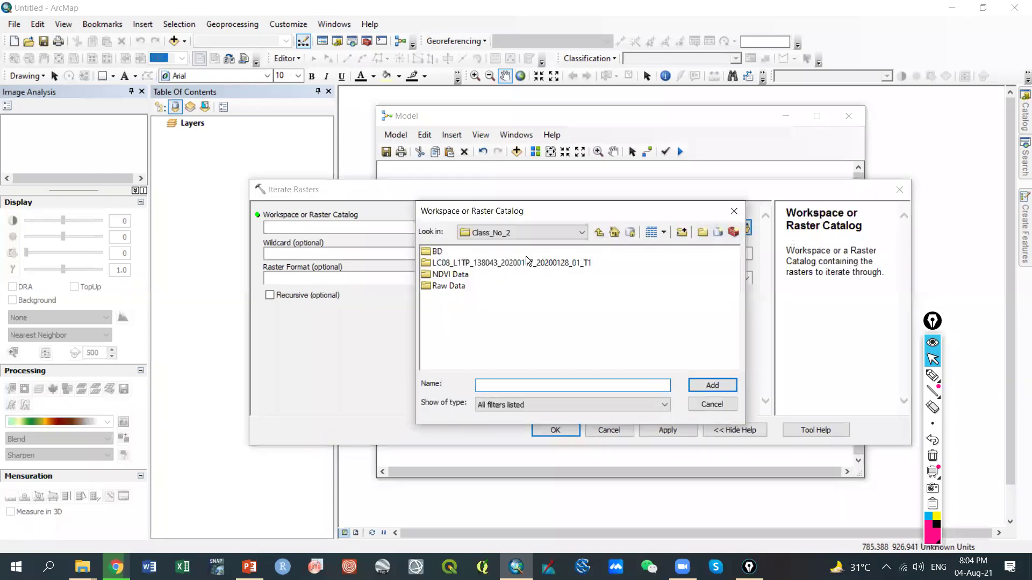
click(457, 275)
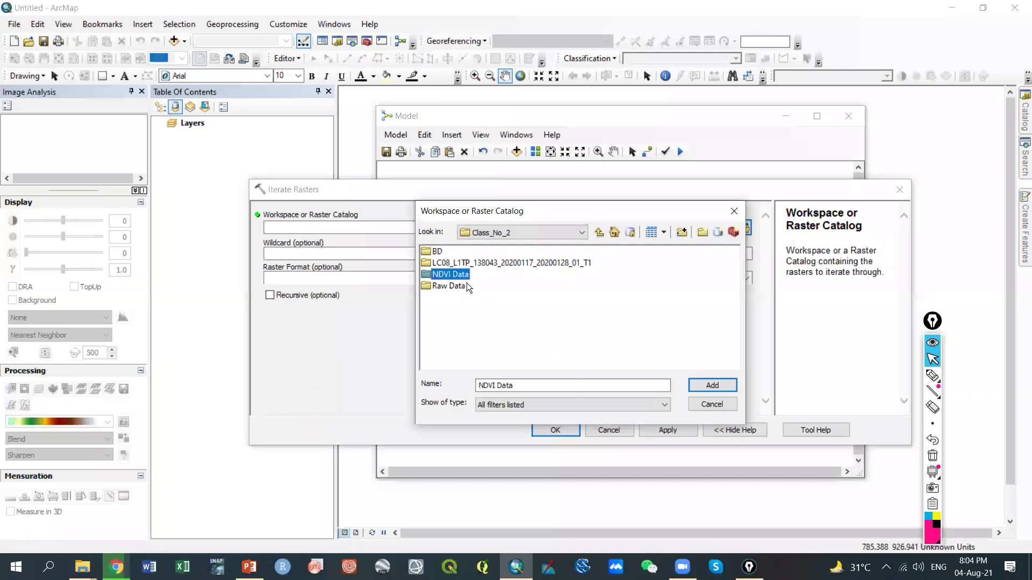
click(713, 386)
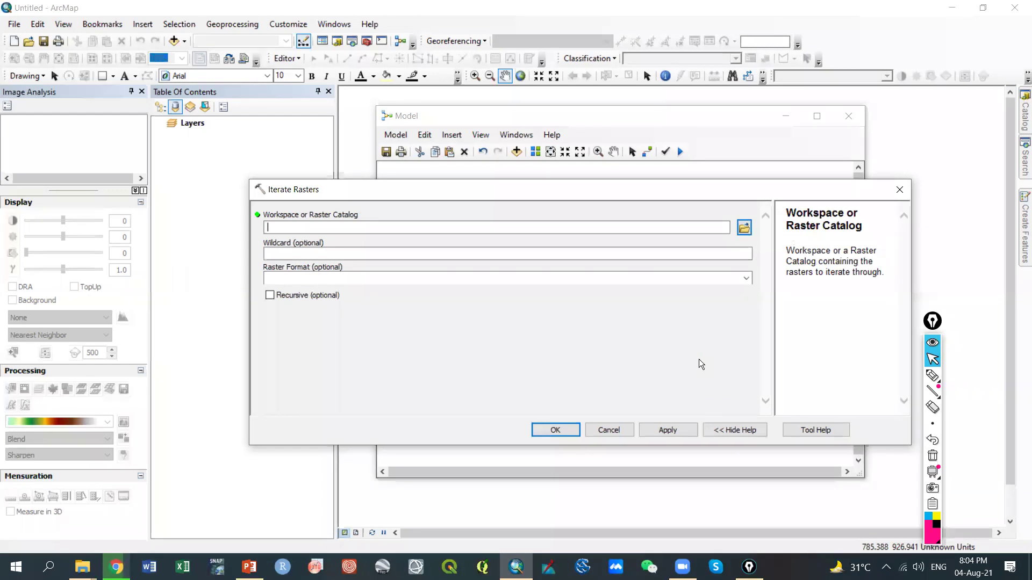
text(C:\Users\BABUL\Desktop\GIS_ Training\Class_No_2\NDVI Data)
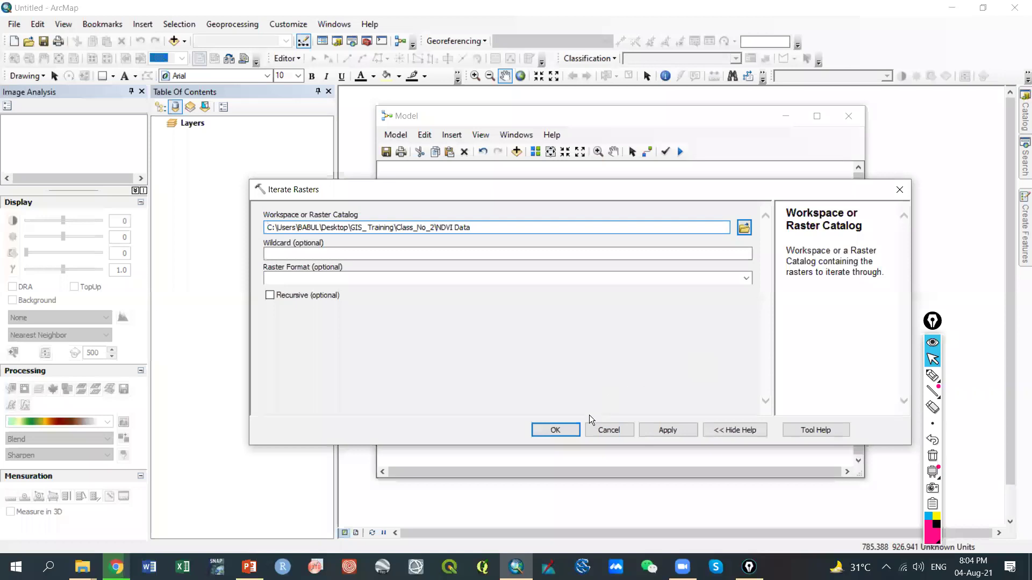
click(554, 430)
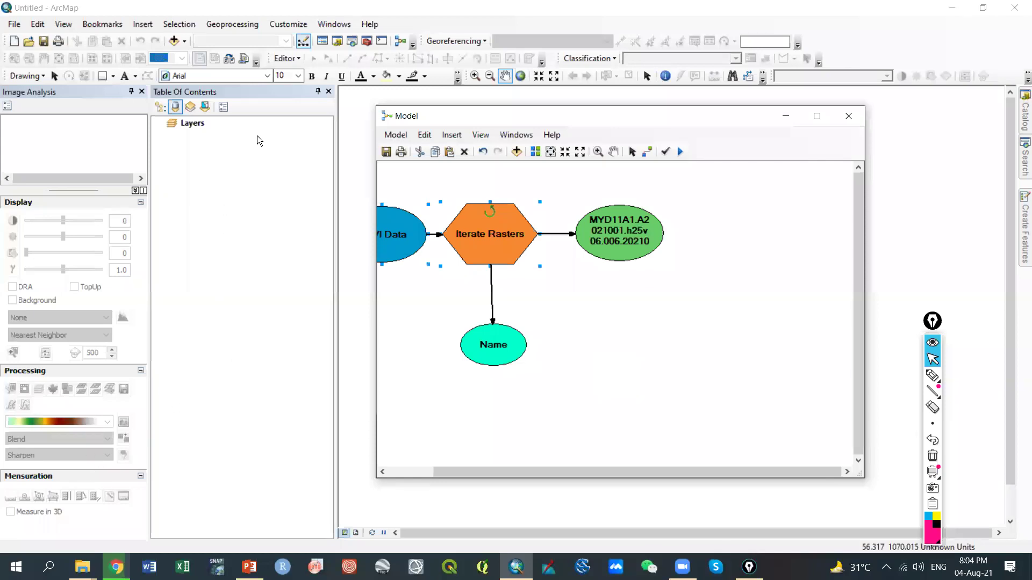
Close the Image Analysis window and open ArcToolbox
click(267, 91)
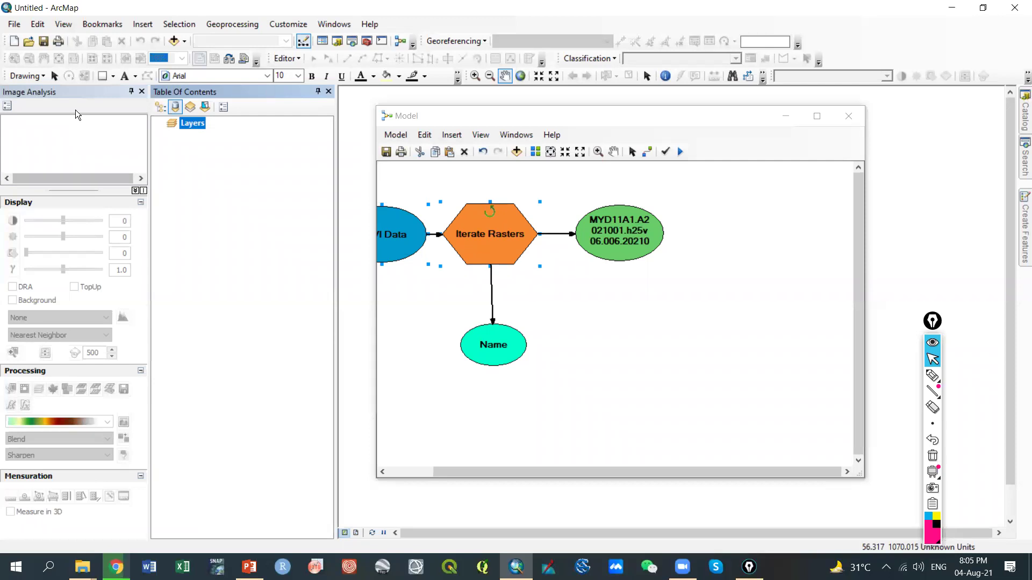
click(142, 92)
click(141, 92)
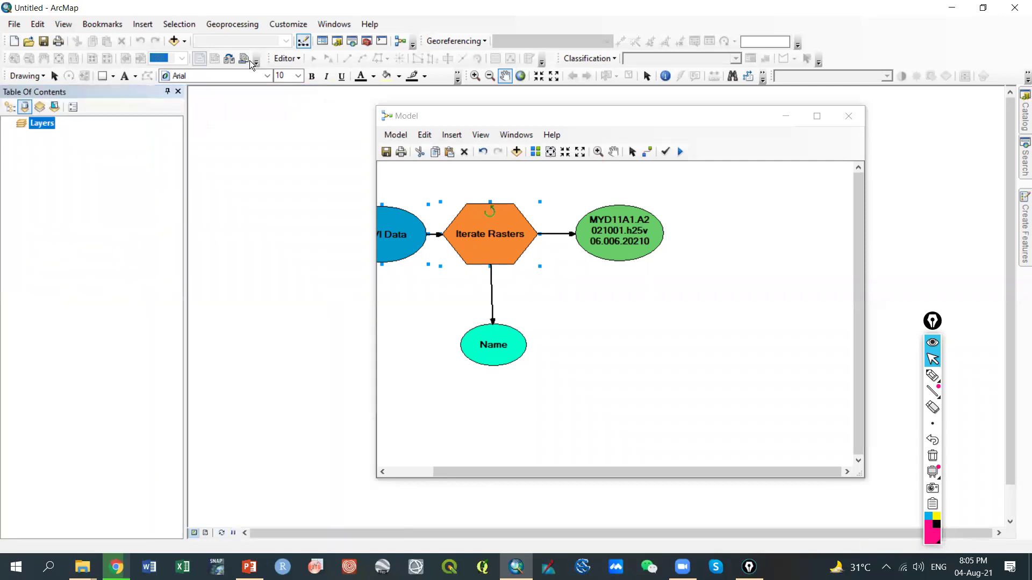
click(367, 42)
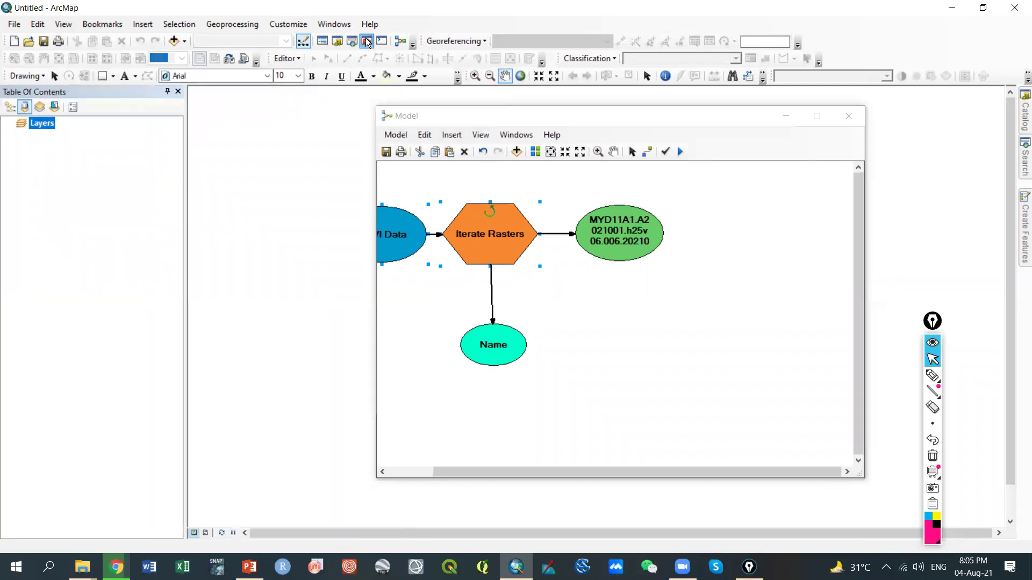
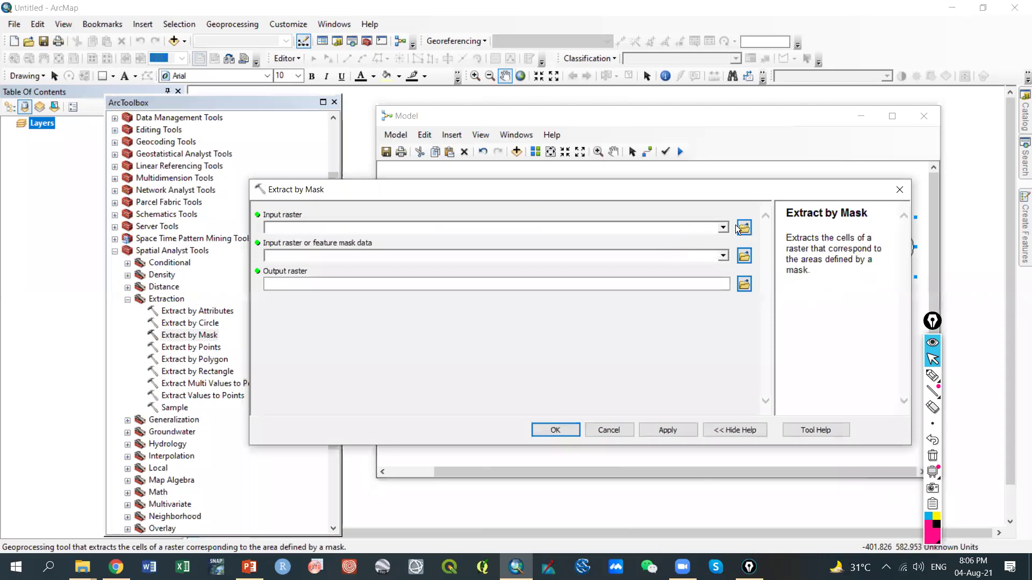
Choose the model's MYD11A1.A2021001.h25v06.006.2021002181827.hdf variable as the input raster of Extract by Mask
click(726, 224)
click(721, 224)
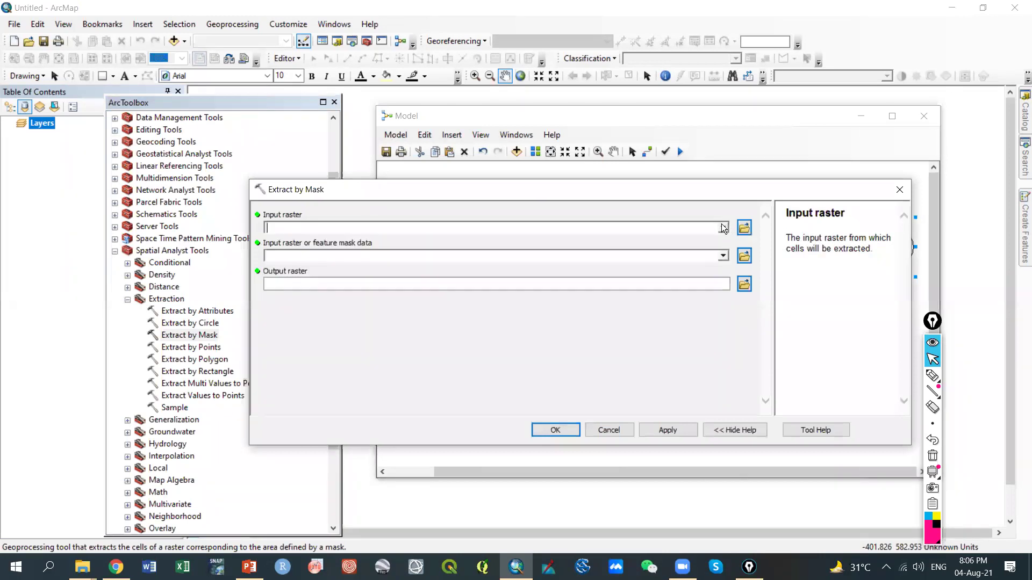
click(741, 228)
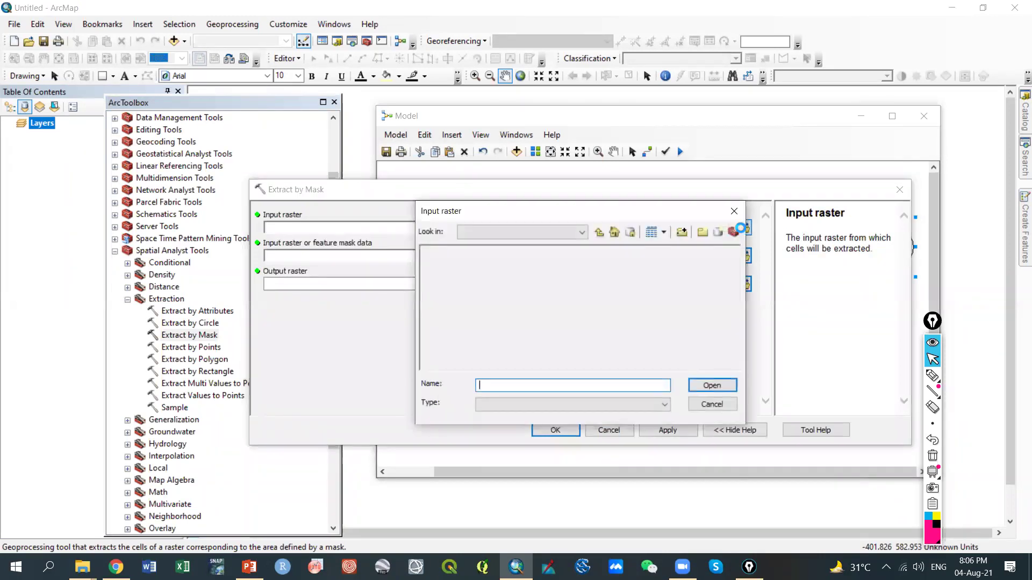
click(734, 211)
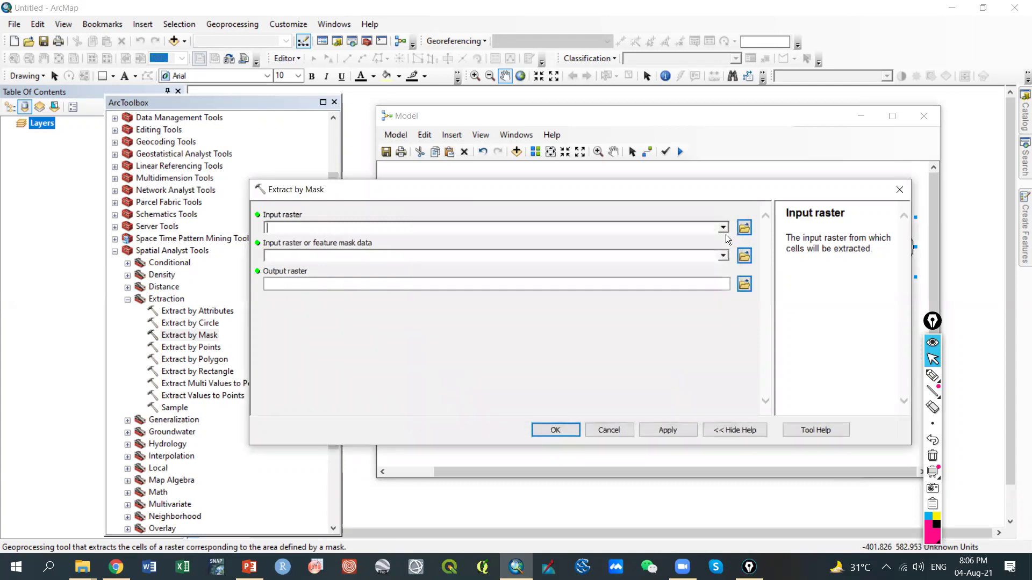
click(723, 228)
click(456, 240)
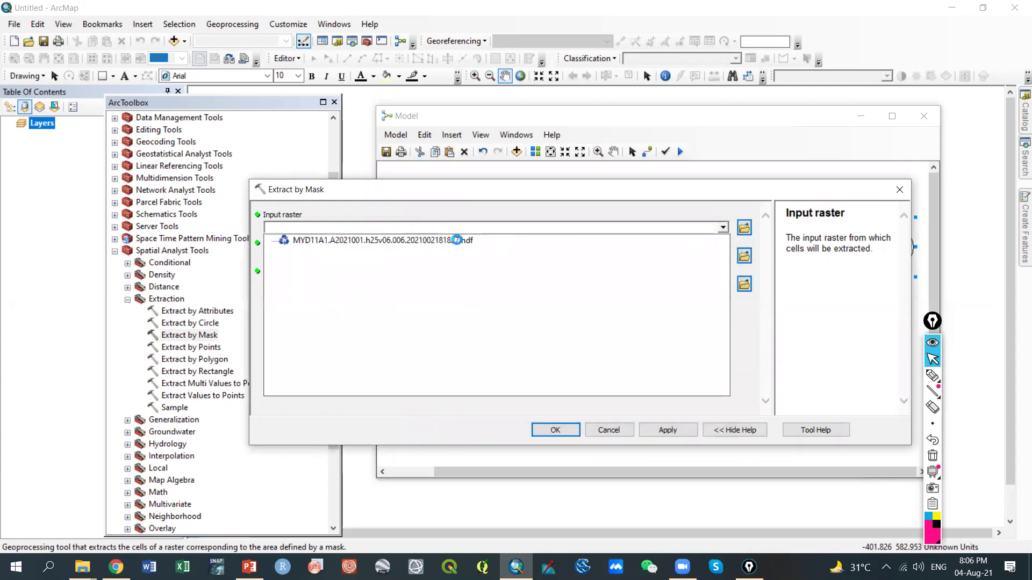
click(447, 253)
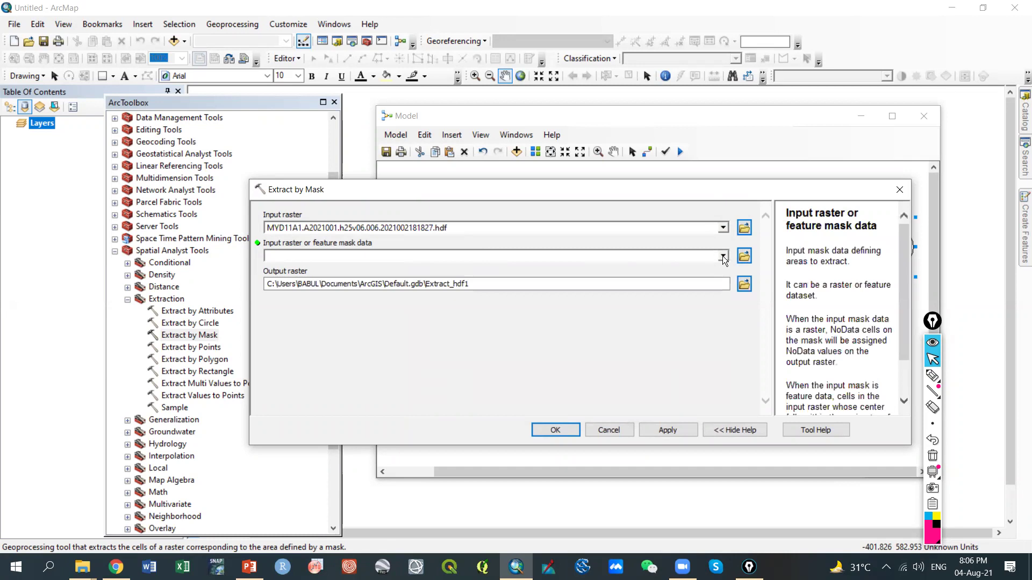
Set the mask data of Extract by Mask to Country.shp from the BD folder in Class_No_2
click(744, 256)
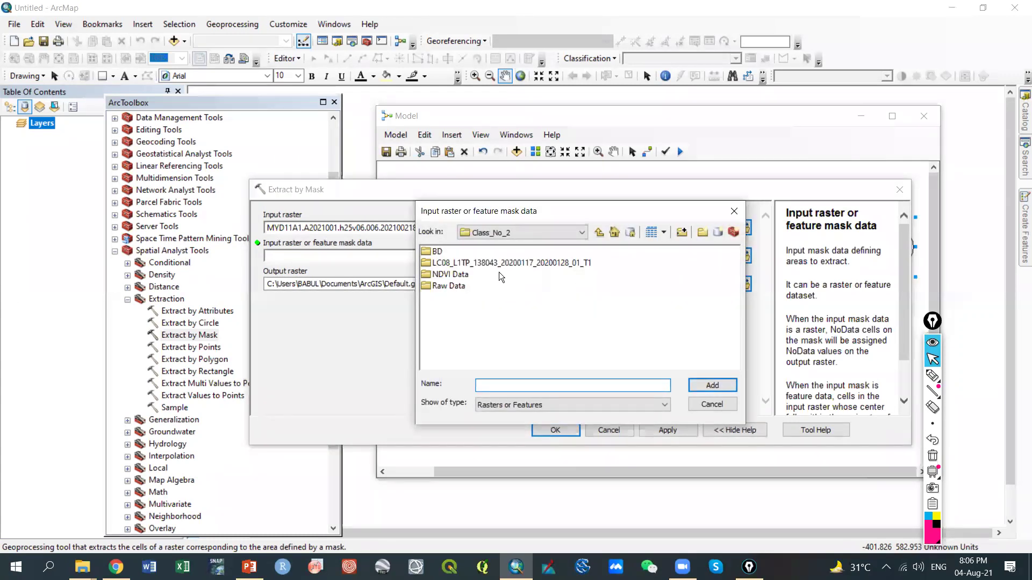
double_click(437, 251)
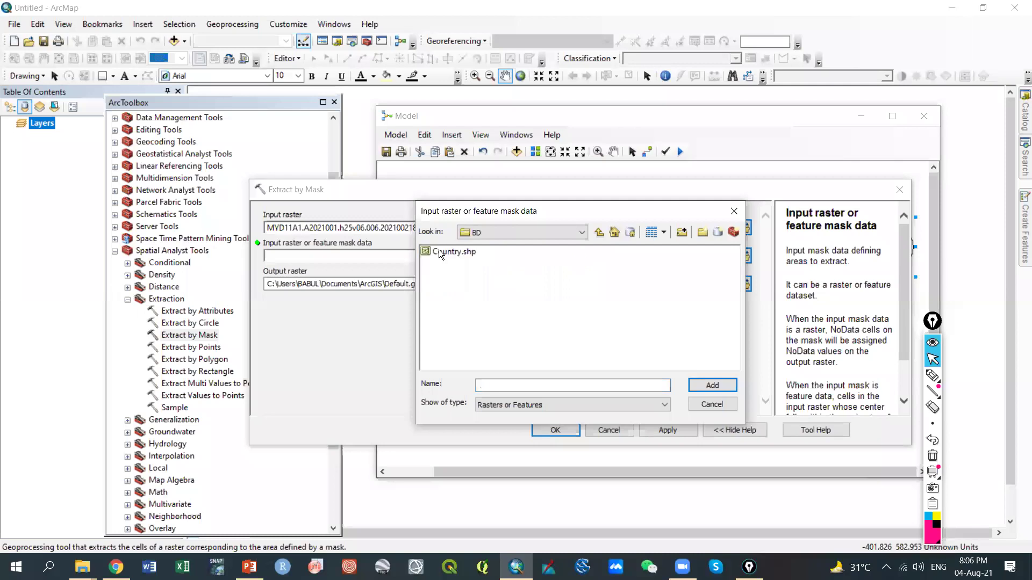
click(449, 253)
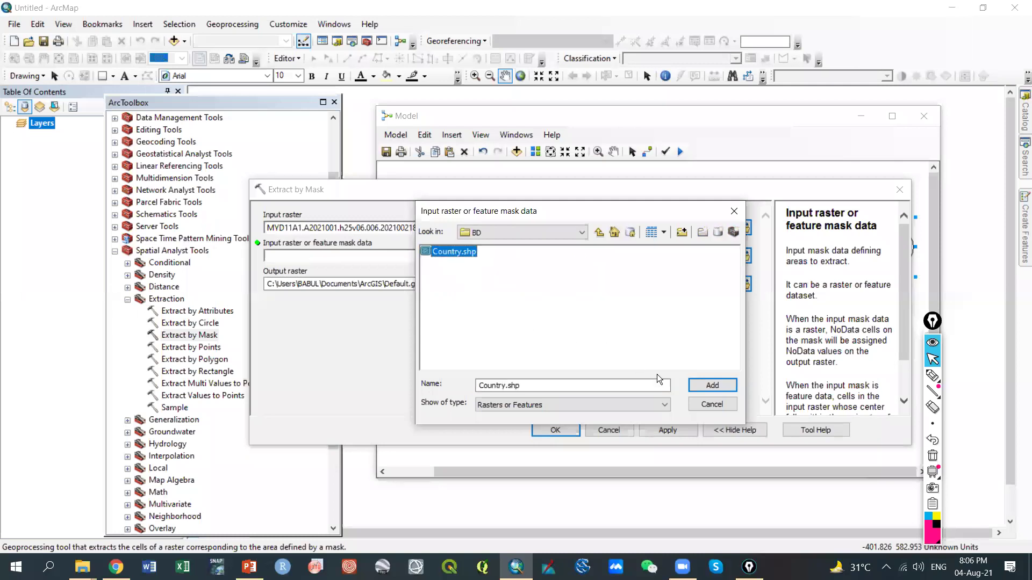
click(713, 385)
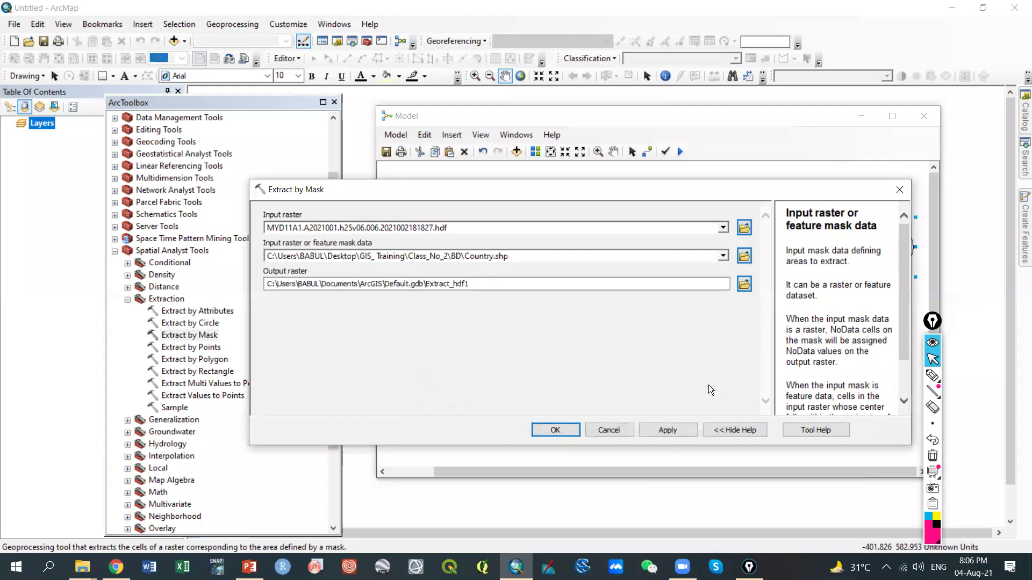
Browse to Class_No_2 for the Extract by Mask output raster and create a folder named BD_NDVI there
click(475, 289)
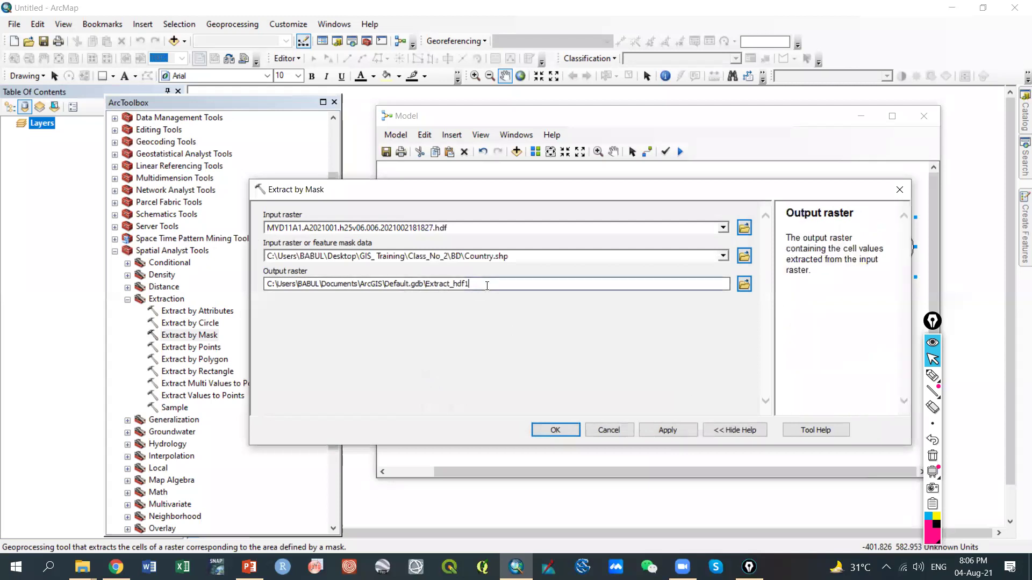
click(744, 283)
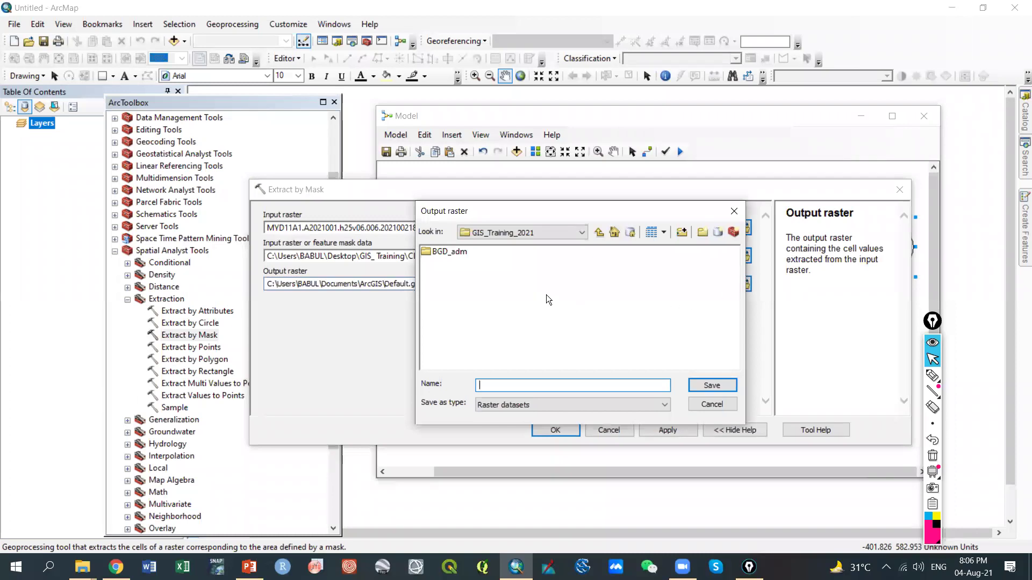
click(599, 233)
double_click(458, 286)
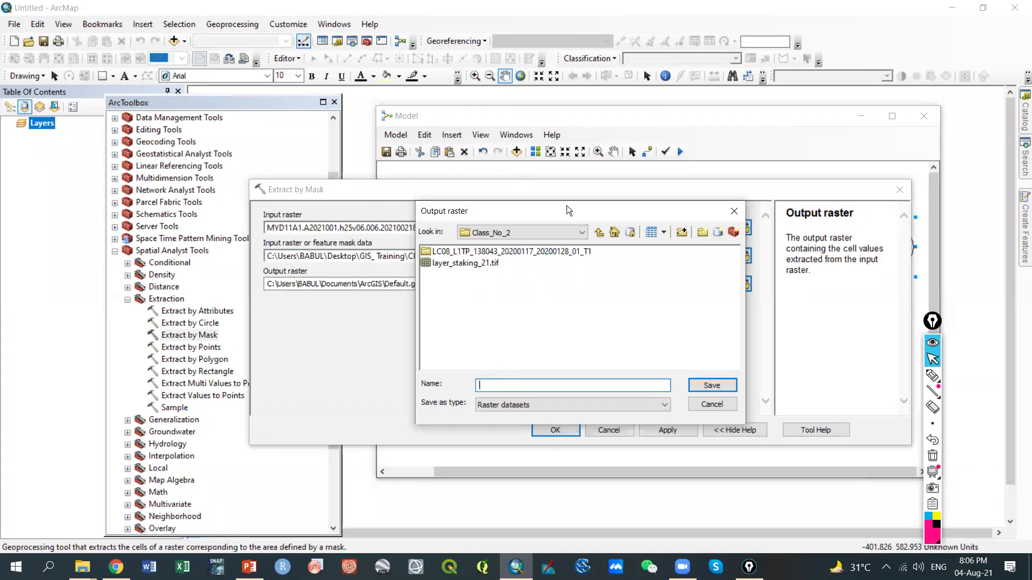
drag(566, 205, 731, 193)
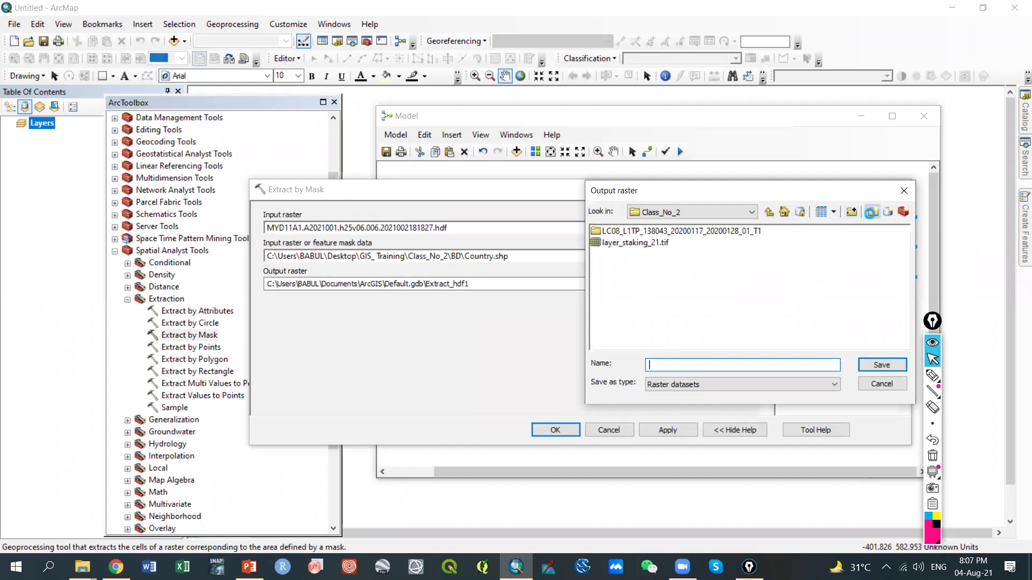
click(871, 212)
key(BackSpace)
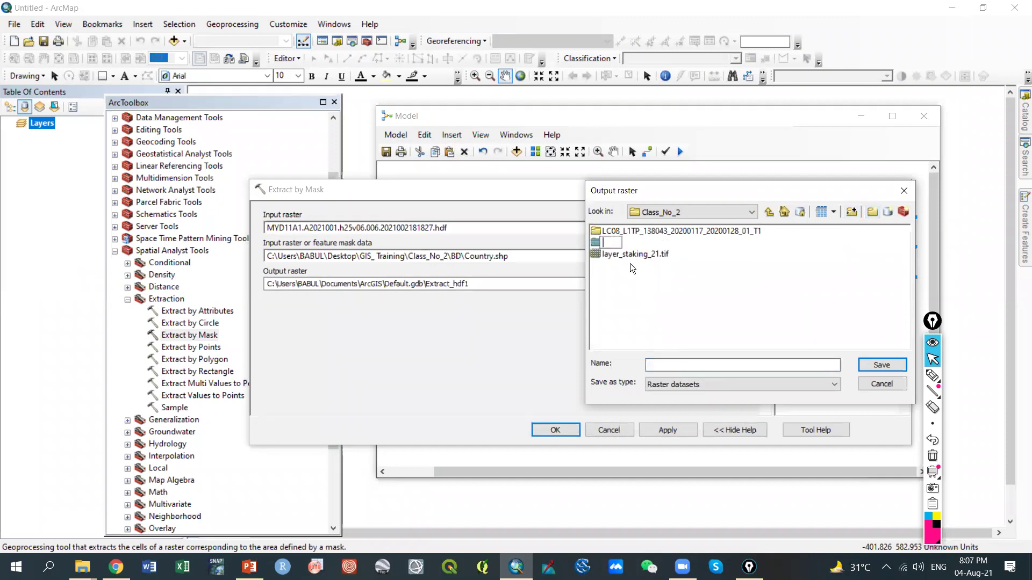
text(BD_NDVI)
key(Return)
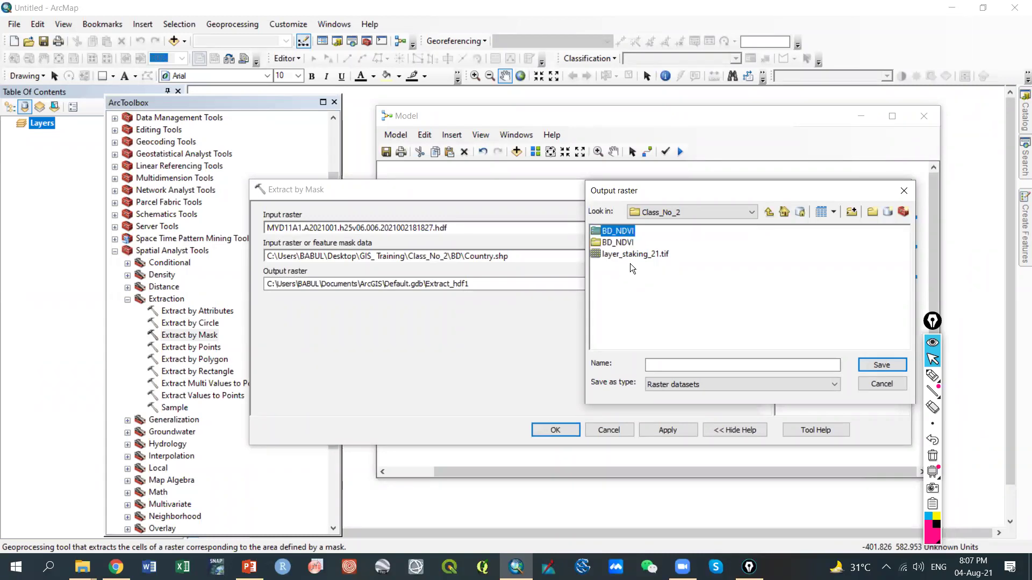
Save the output raster as %name% in the BD_NDVI folder and accept the Extract by Mask settings
double_click(619, 235)
click(769, 213)
double_click(617, 231)
click(661, 367)
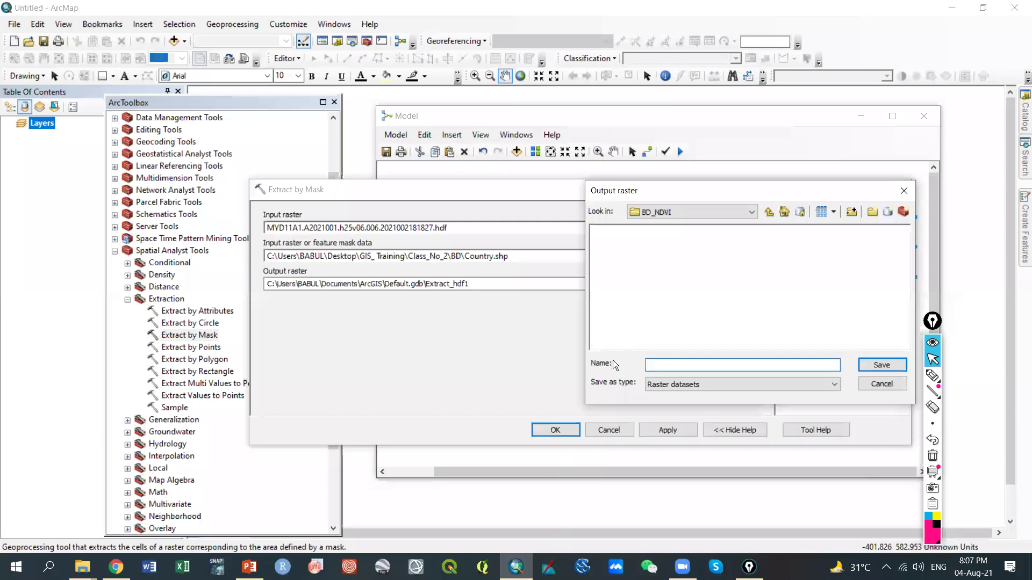
text(%name%)
click(871, 366)
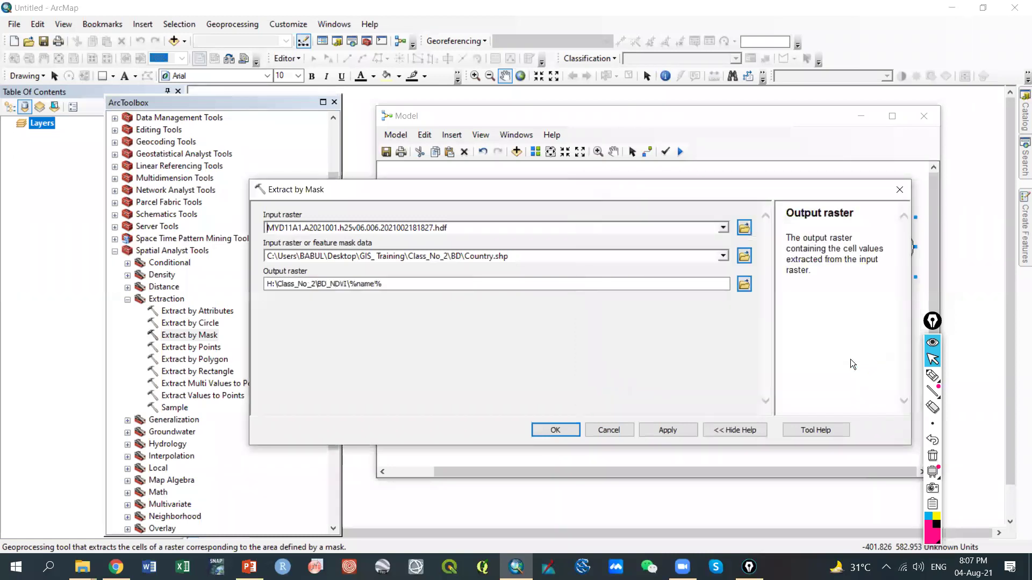
click(559, 425)
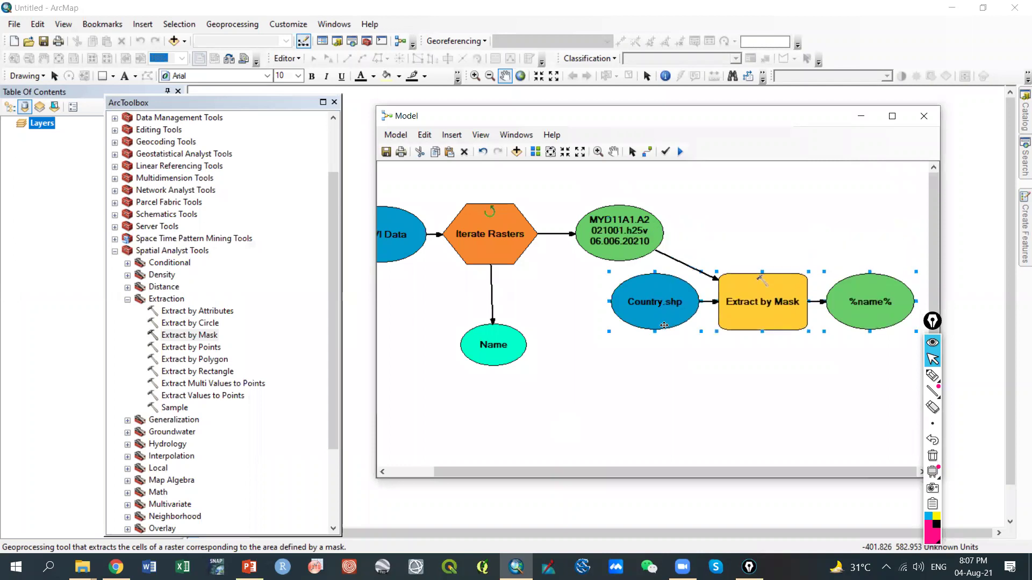
Move the Extract by Mask group lower in the diagram, then run the model and dismiss its progress report
drag(664, 325, 649, 385)
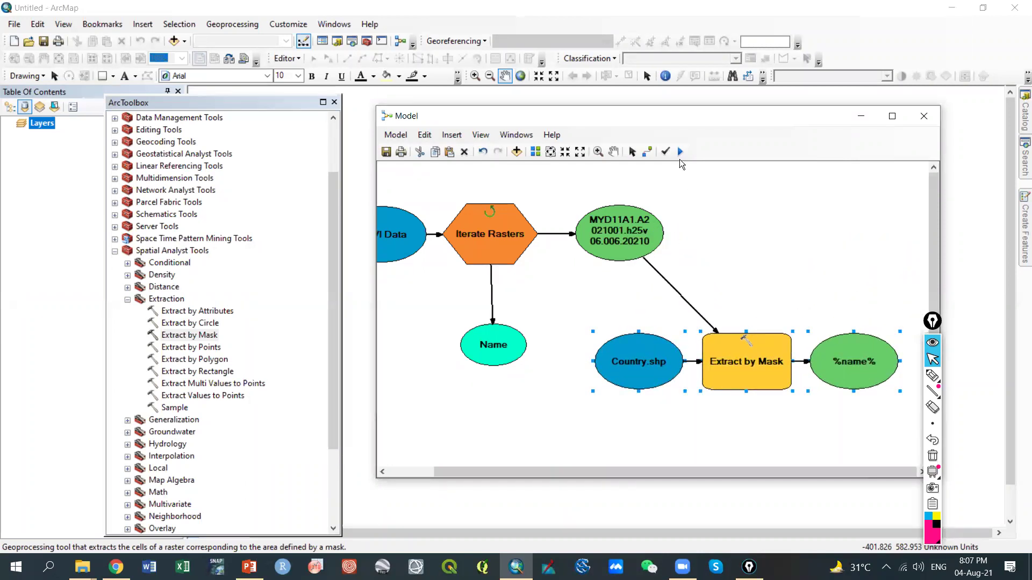
click(679, 159)
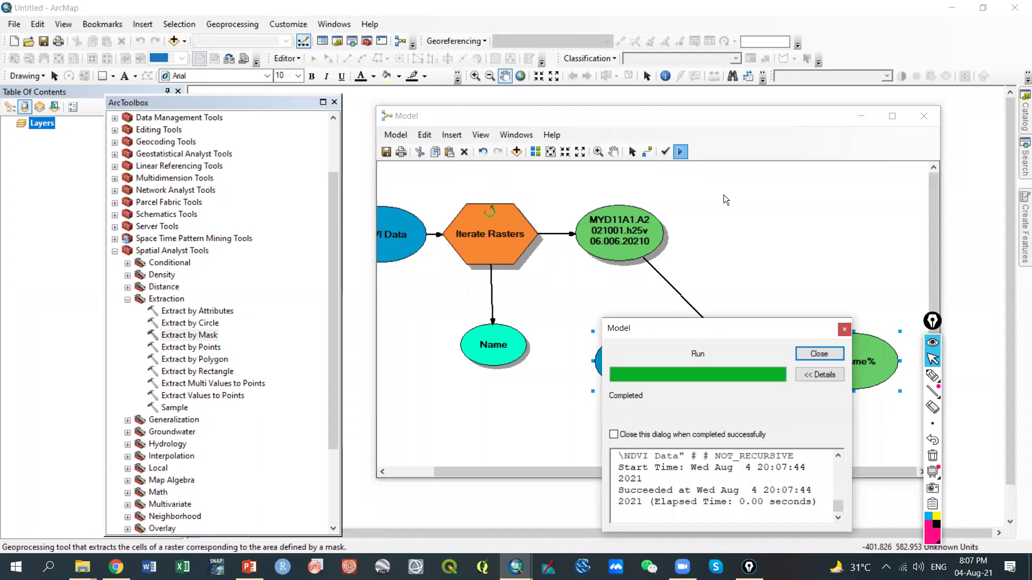
drag(704, 328, 725, 192)
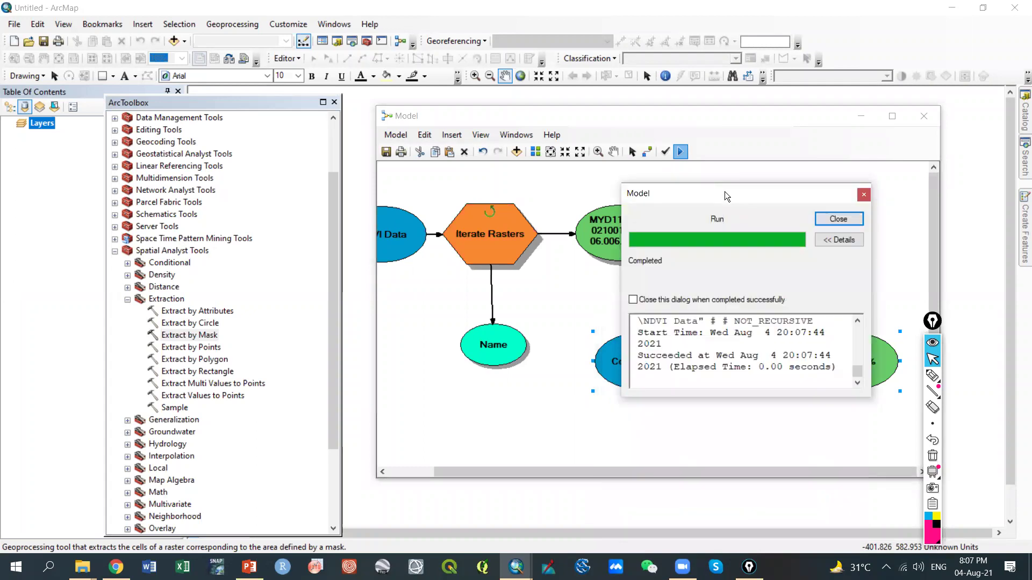
click(838, 219)
Minimize the model window and dock ArcToolbox together with the Table Of Contents
click(860, 117)
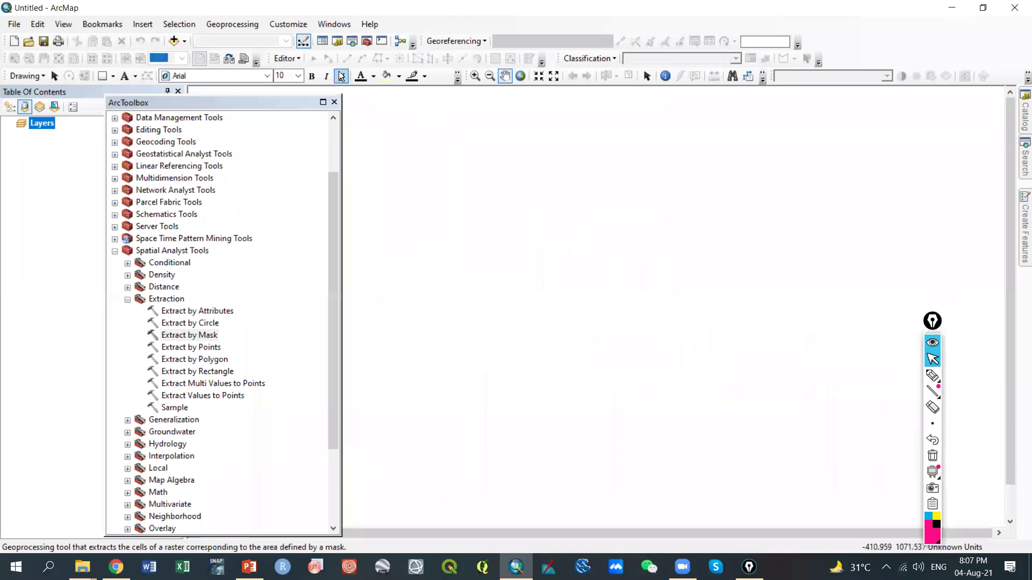
click(207, 97)
drag(207, 96, 159, 89)
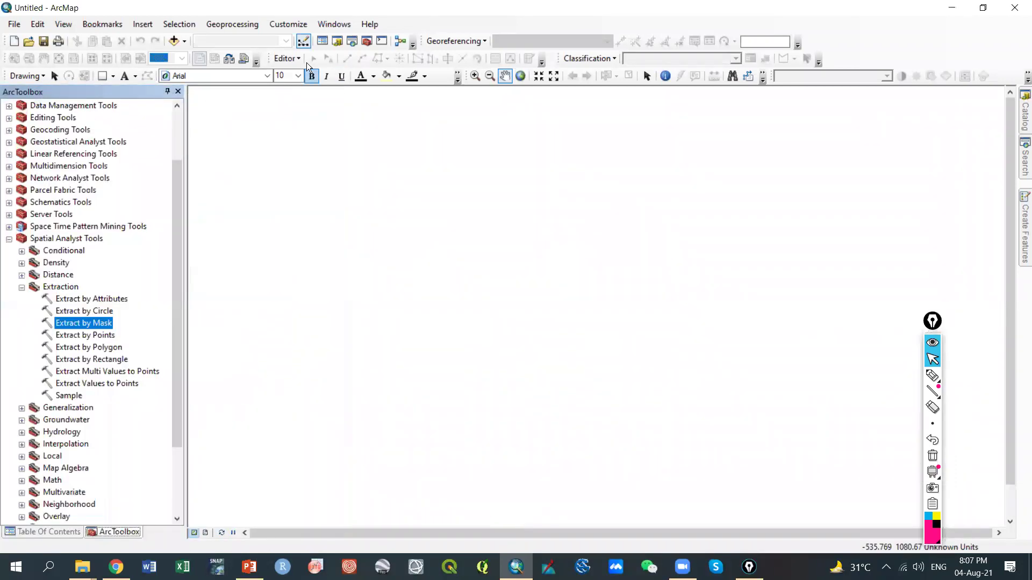
Browse the Class_No_2 and GIS_ Training folders in Add Data for the model's output rasters
click(183, 42)
click(204, 56)
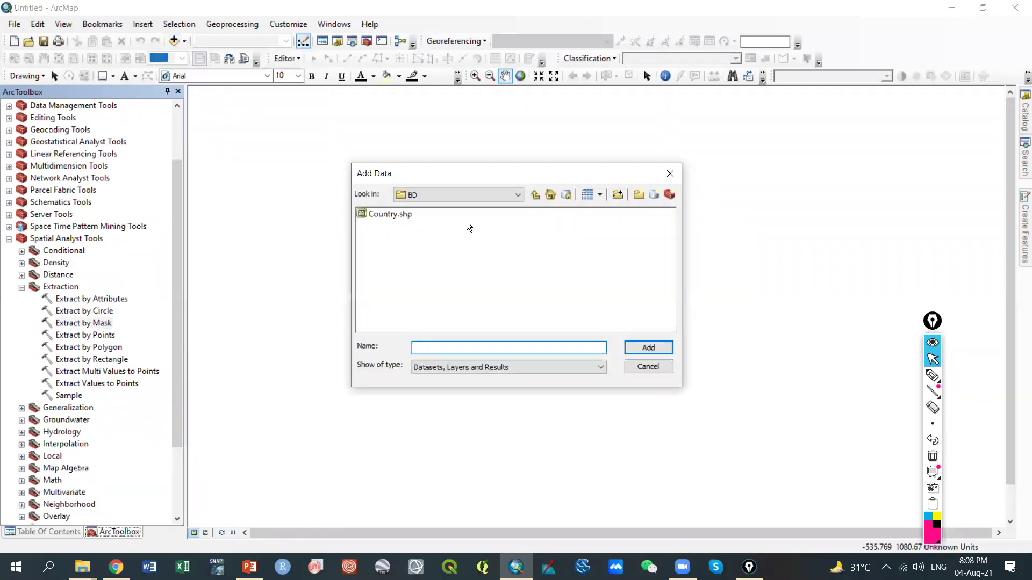
click(539, 195)
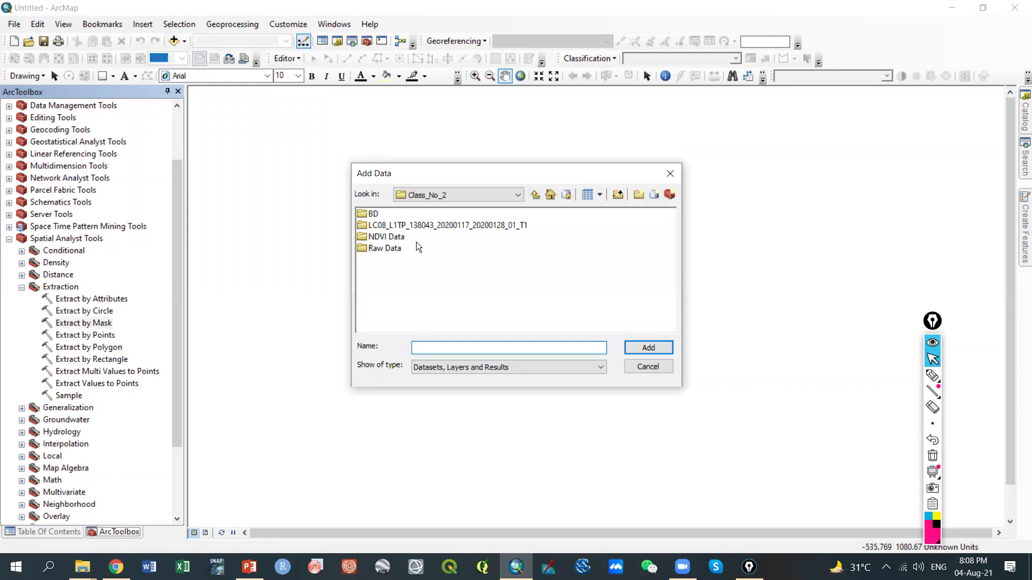
click(535, 197)
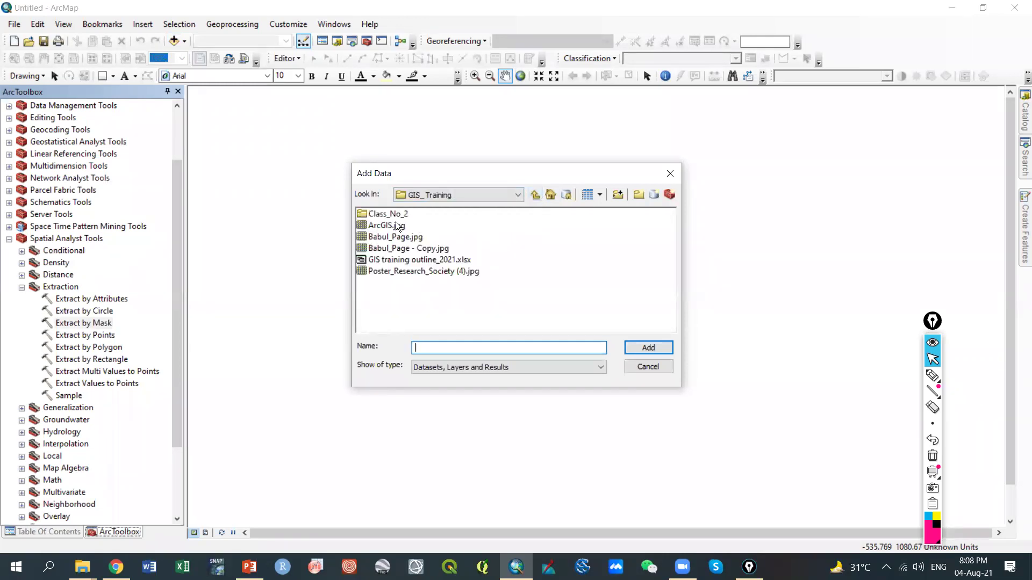
double_click(395, 213)
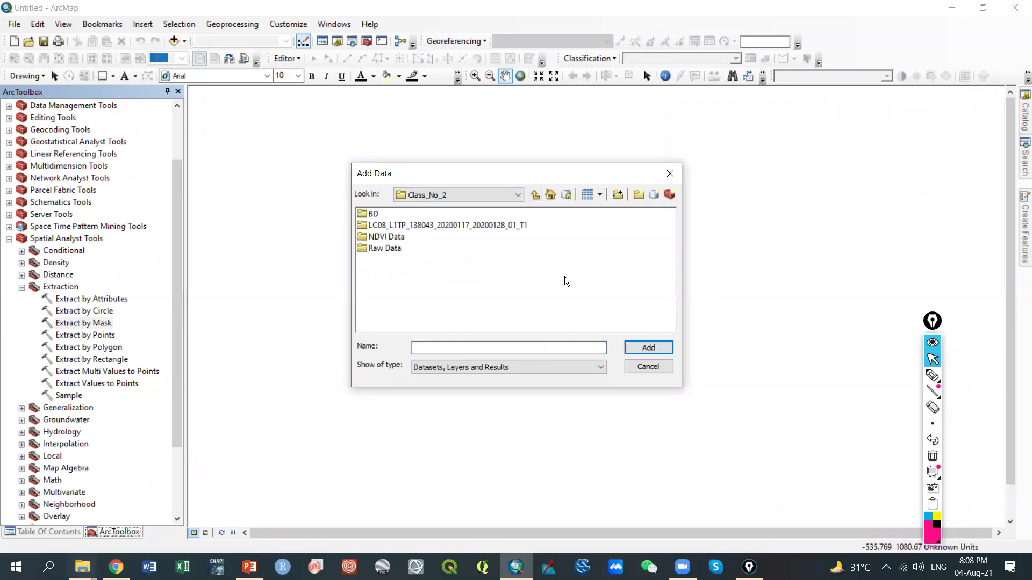
click(617, 195)
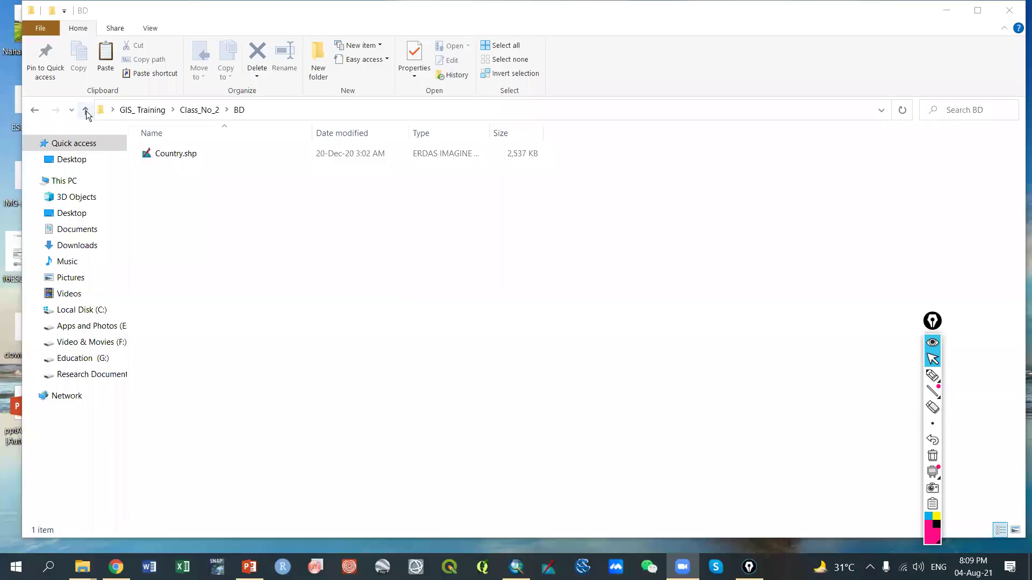
Check the Class_No_2 and GIS_ Training folders in File Explorer for the output folder
click(87, 110)
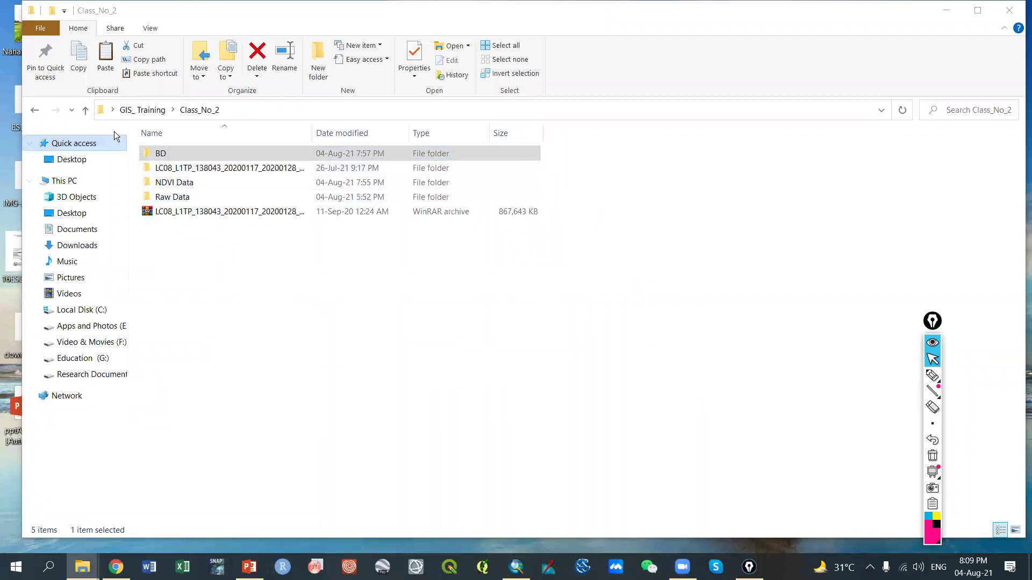
click(84, 111)
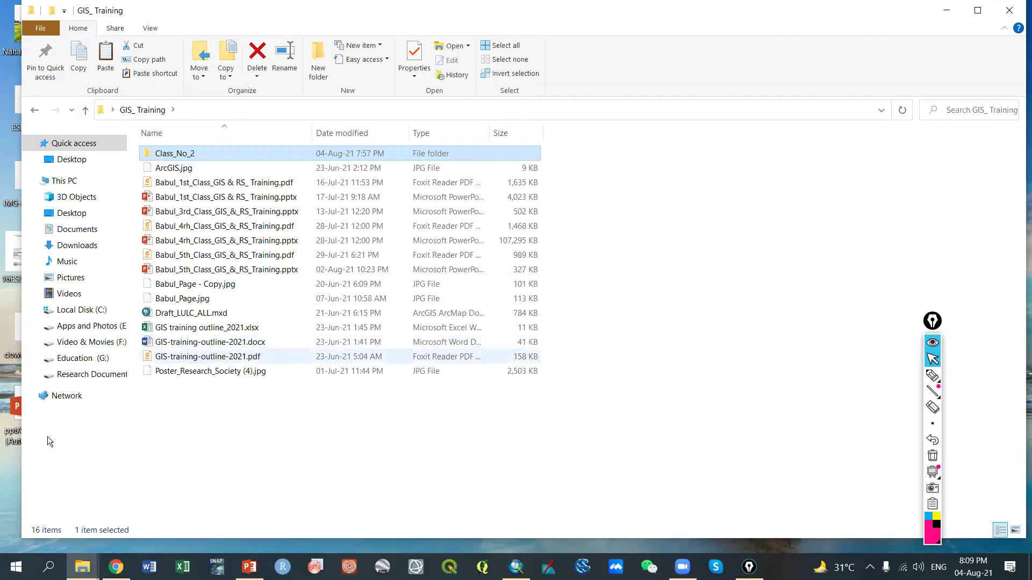
click(947, 10)
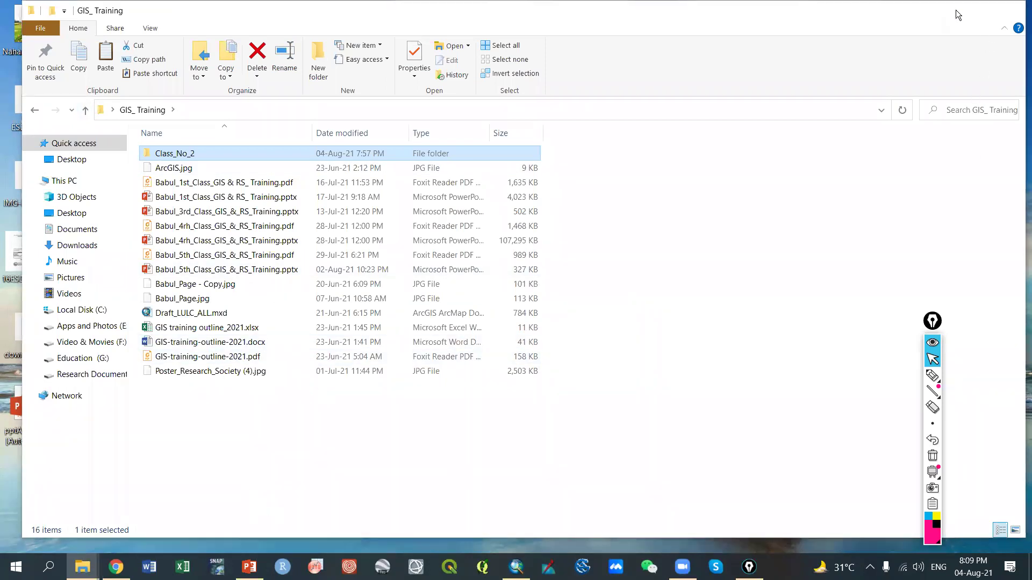
Return to ArcMap and delete every element from the model, including Country.shp, Extract by Mask and Iterate Rasters
click(516, 567)
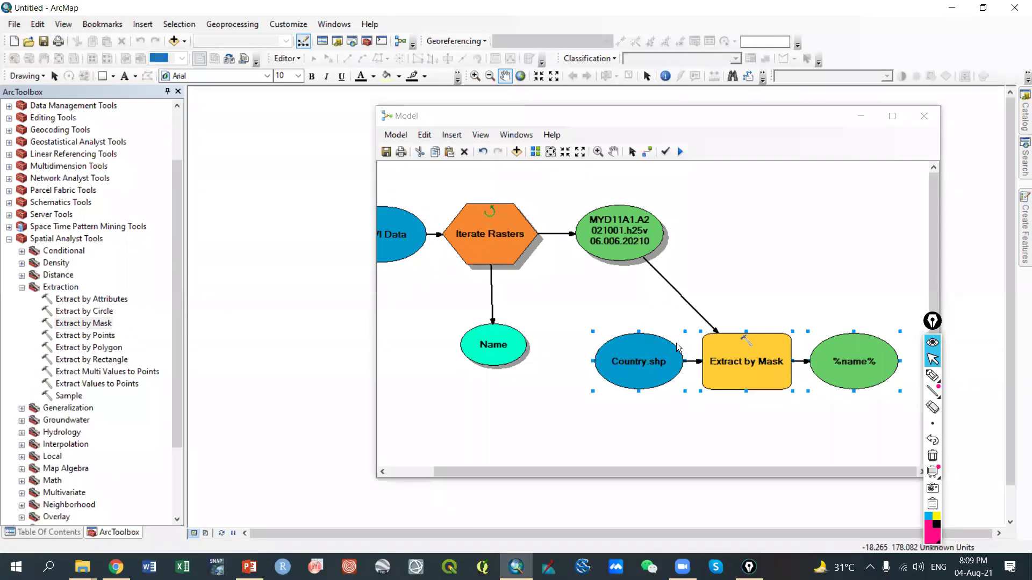
click(647, 361)
key(Delete)
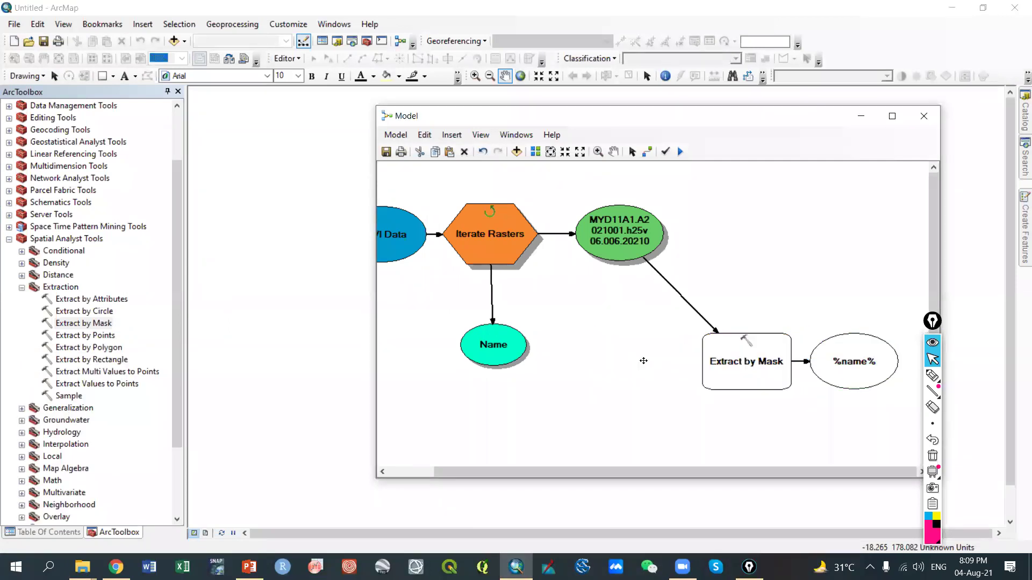
click(747, 363)
key(Delete)
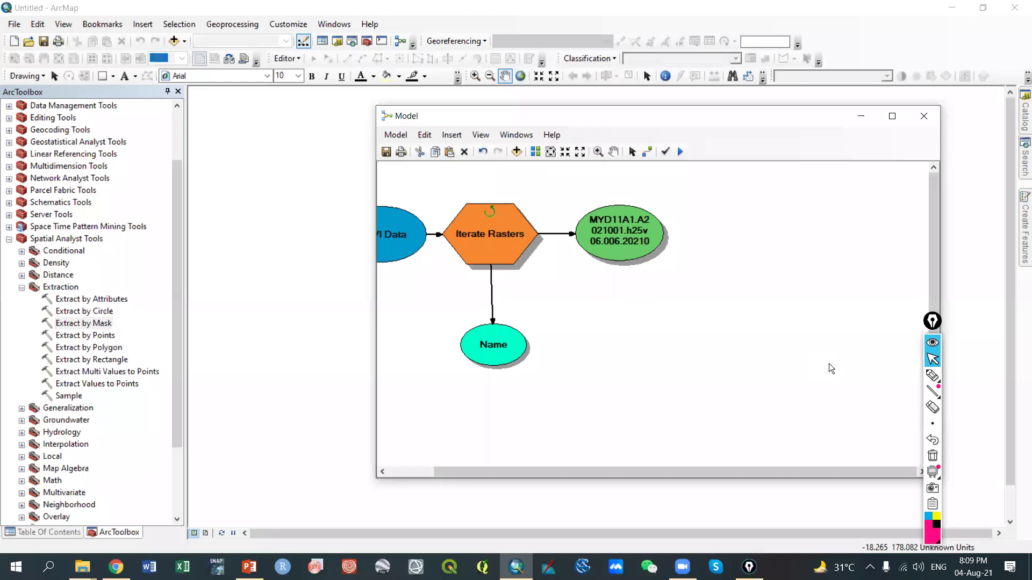
key(ctrl+a)
key(Delete)
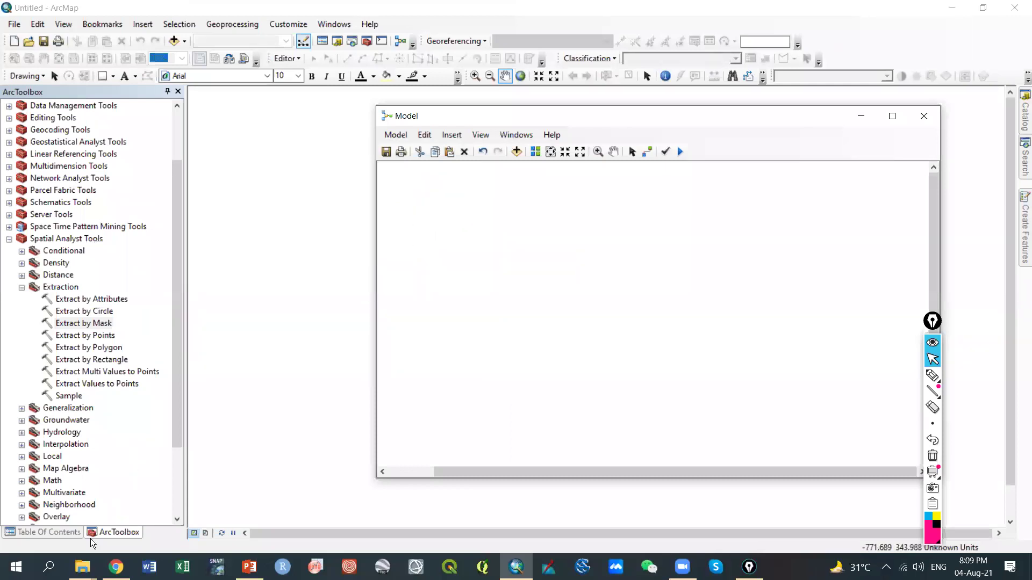
mouse_move(82, 567)
click(74, 511)
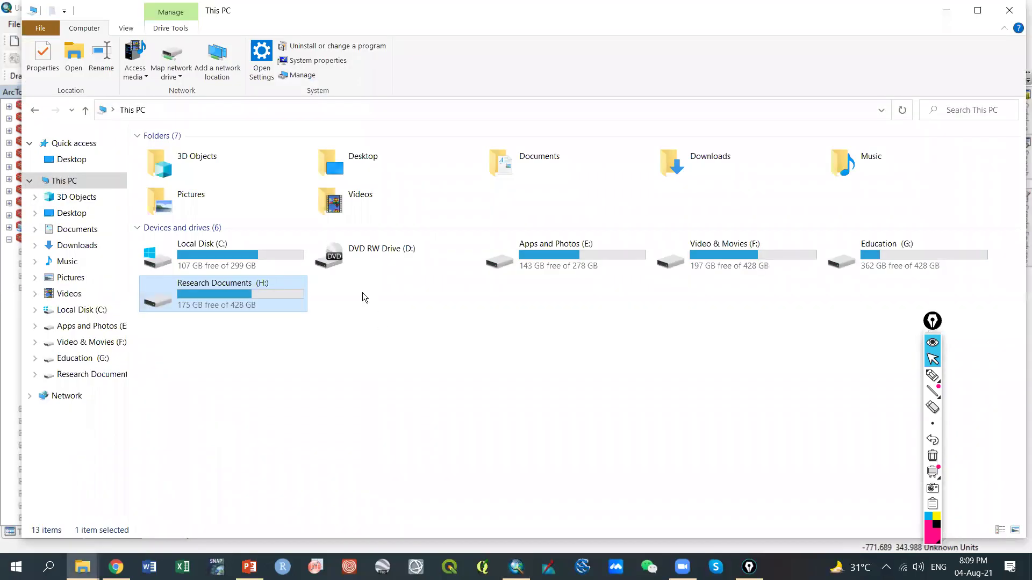
click(951, 10)
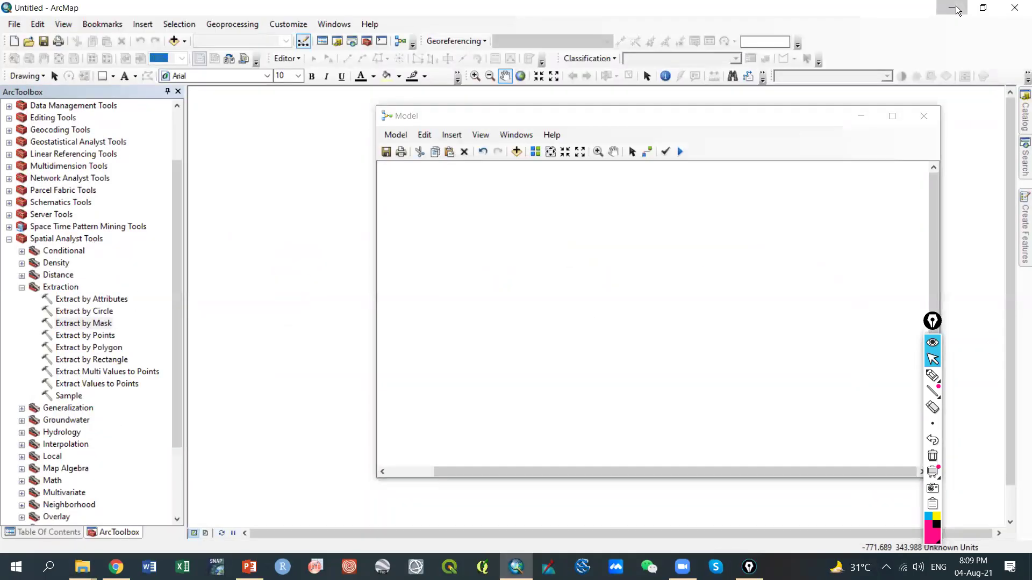
Switch to File Explorer and create a new folder named BD NDVI in the Class_No_2 folder of GIS_ Training
click(955, 9)
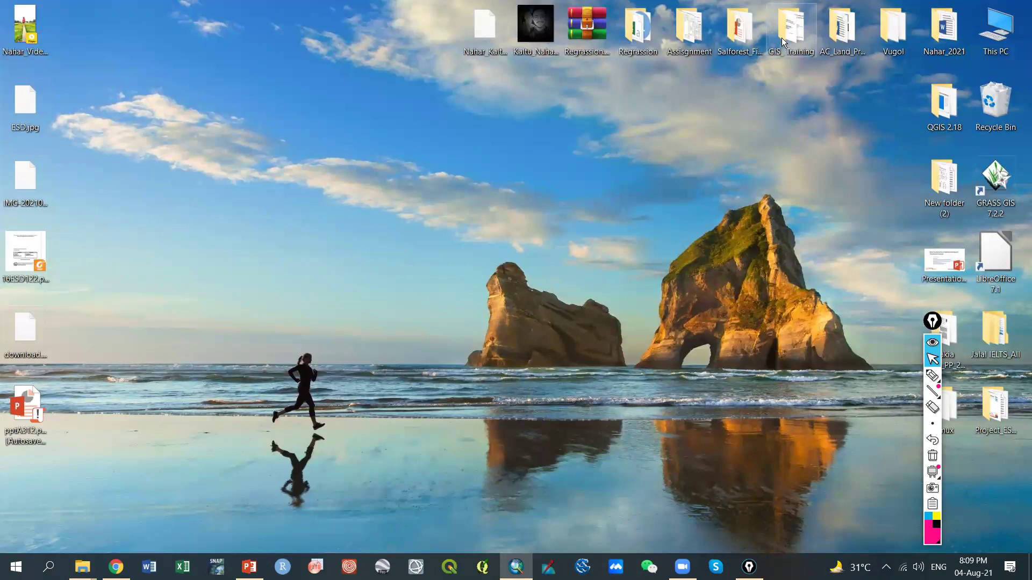
double_click(781, 38)
double_click(238, 154)
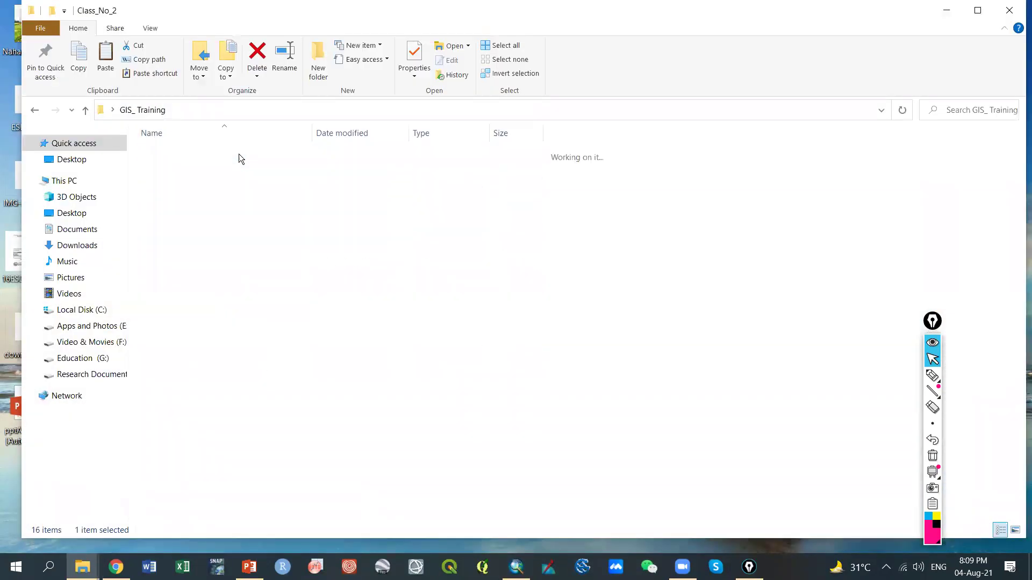
right_click(284, 283)
mouse_move(344, 449)
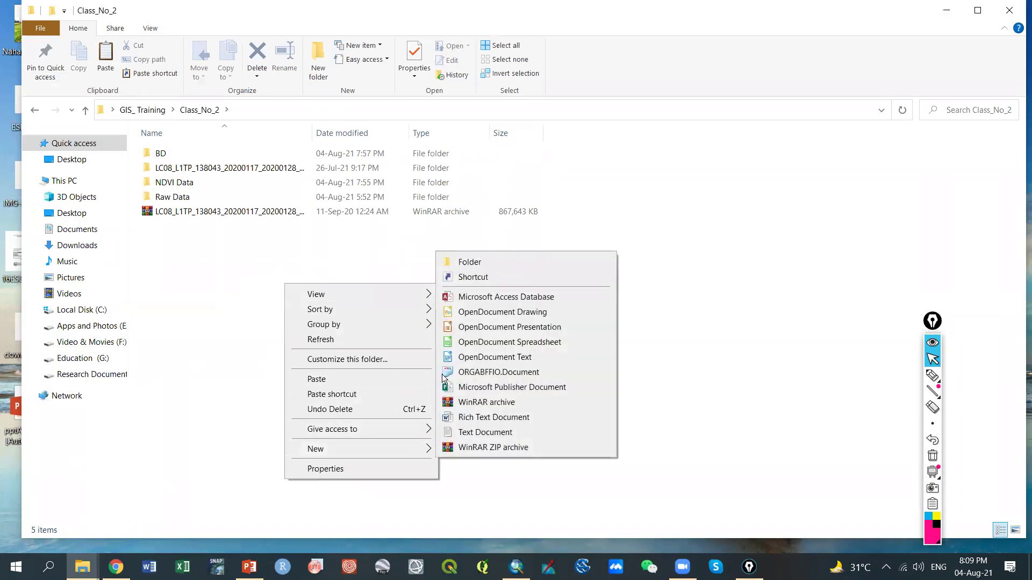
click(463, 261)
key(BackSpace)
text(BD )
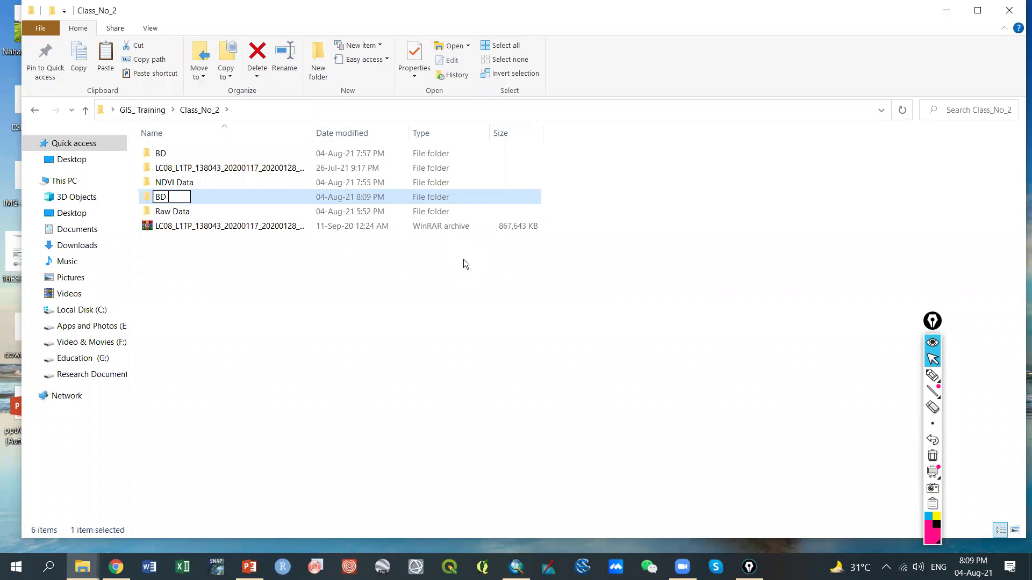
text(NDVI)
key(Return)
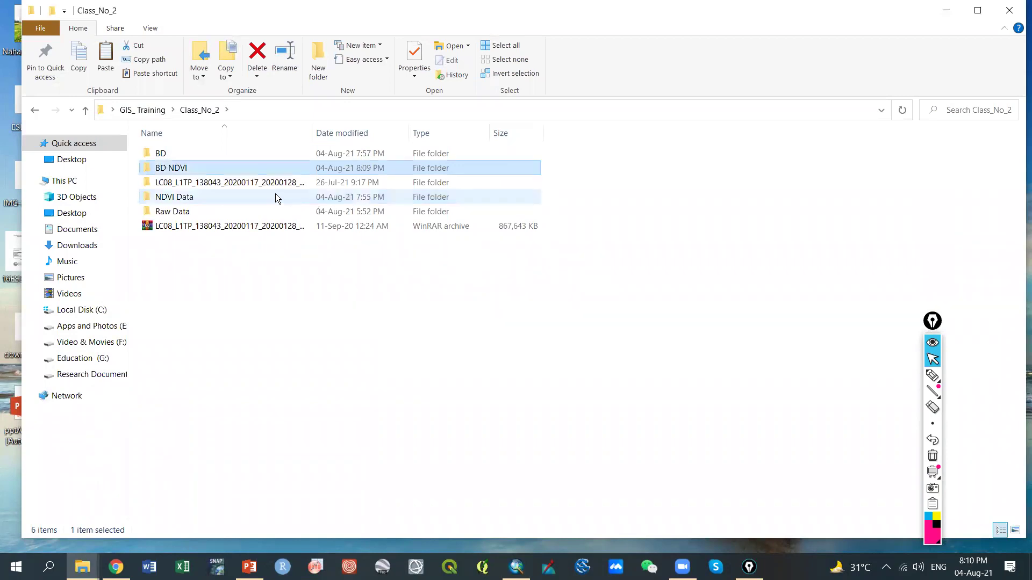
Check the contents of the BD NDVI and BD folders in Class_No_2
double_click(213, 167)
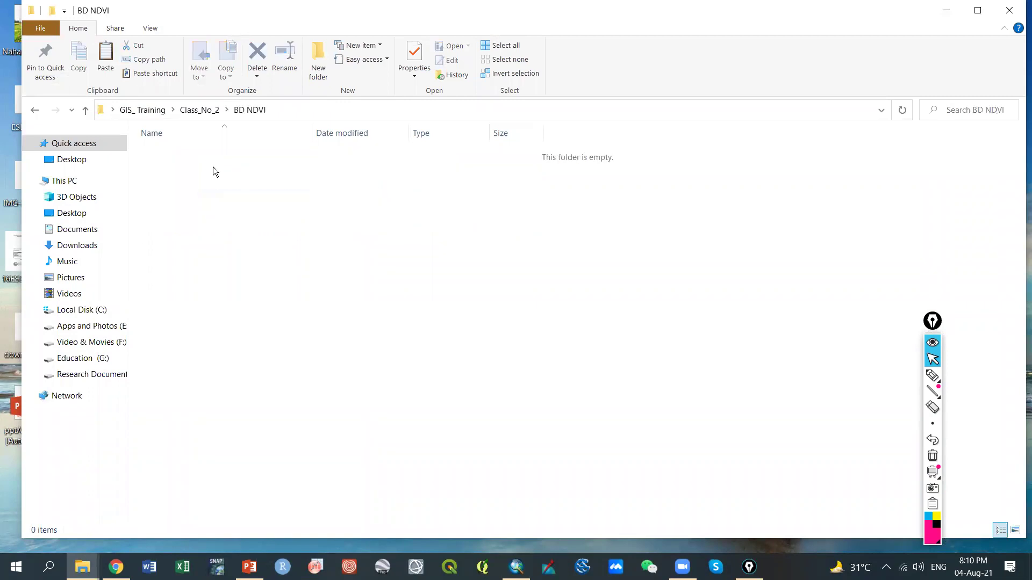
click(85, 110)
click(188, 156)
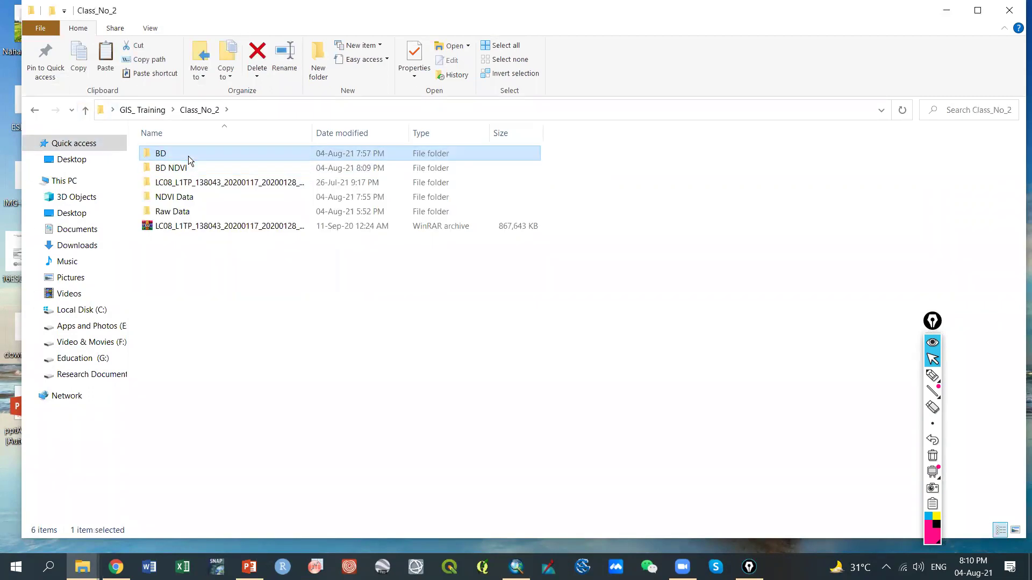
double_click(188, 156)
click(84, 110)
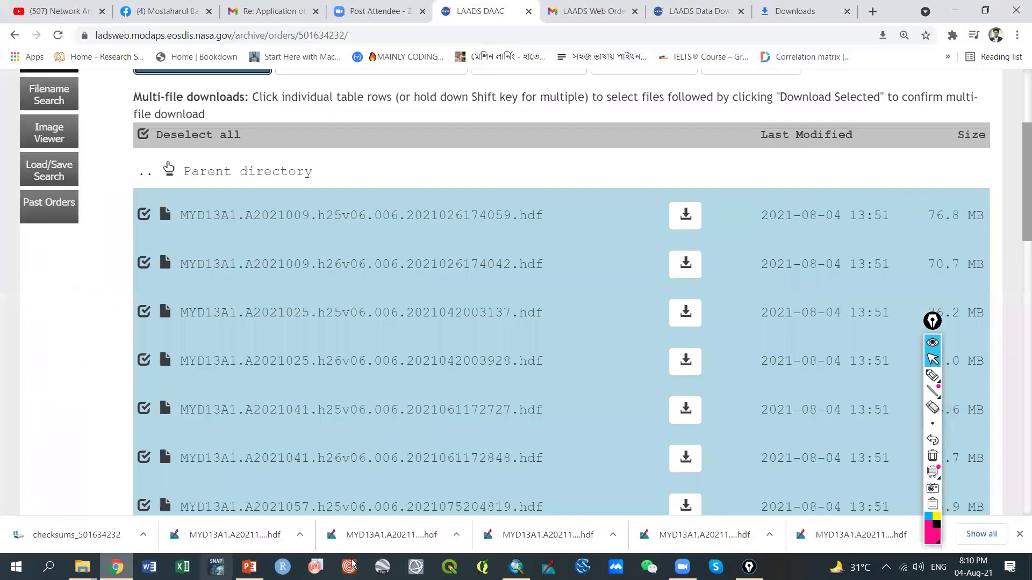
Return to ArcMap and insert an Iterate Rasters iterator in the model with Class_No_2's Raw Data folder as its workspace
click(520, 565)
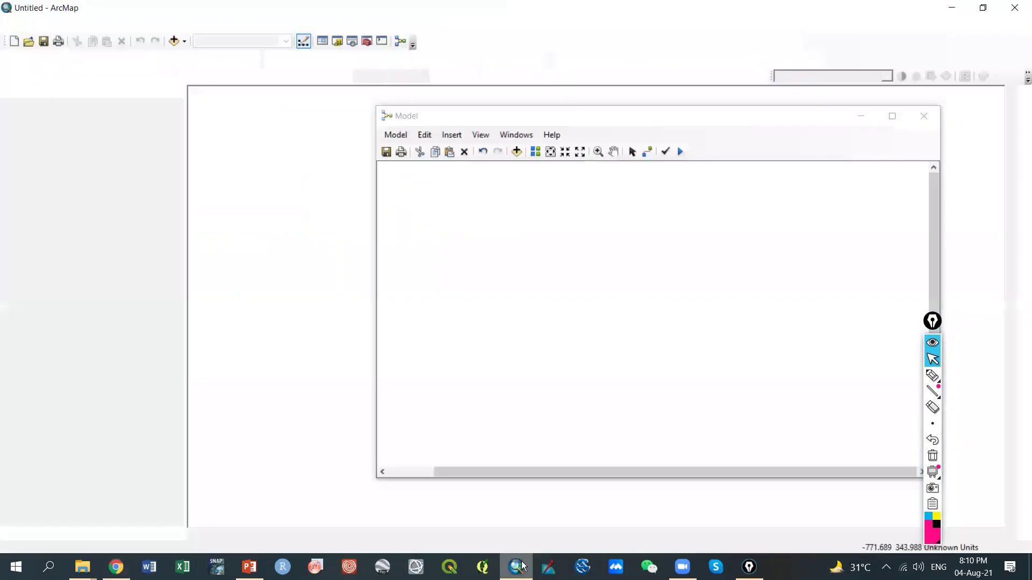
click(451, 135)
mouse_move(465, 215)
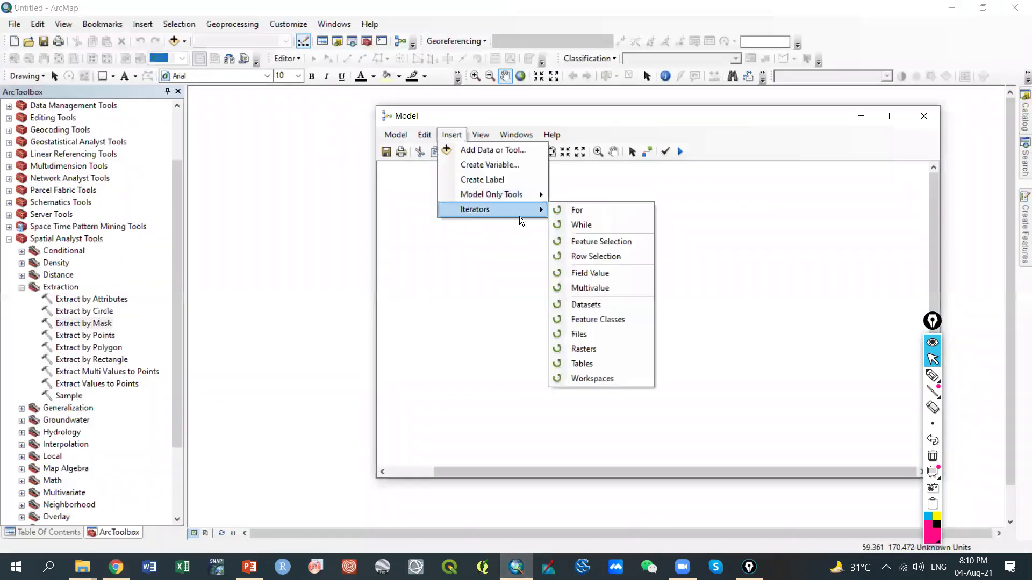
click(584, 349)
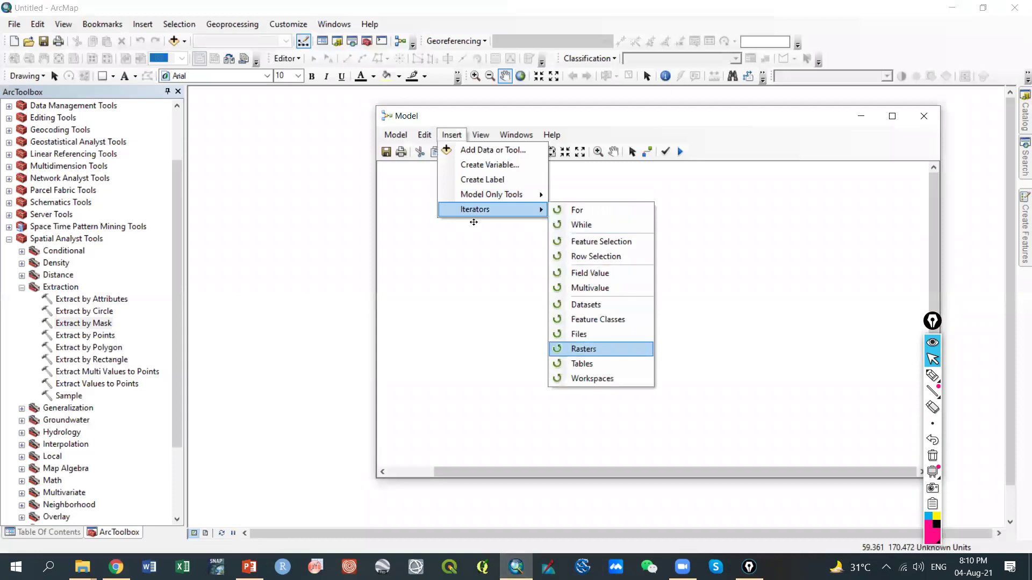
right_click(537, 242)
click(601, 250)
double_click(553, 253)
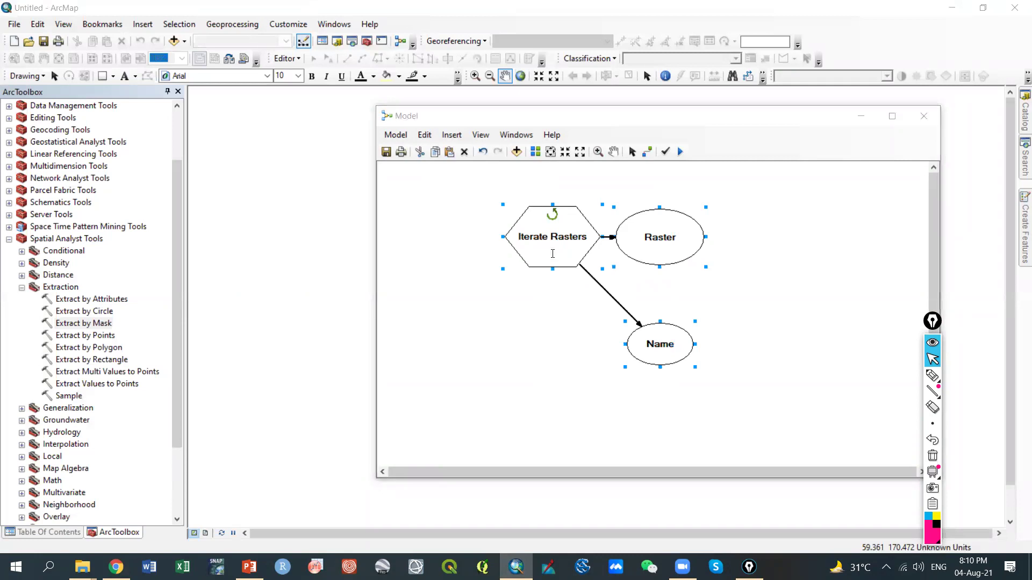
click(744, 228)
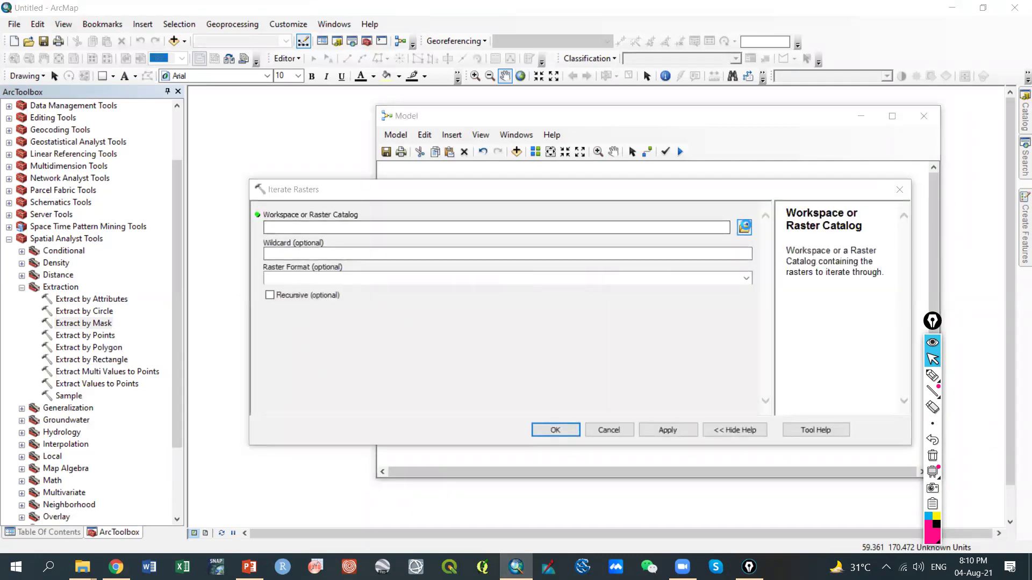
click(439, 297)
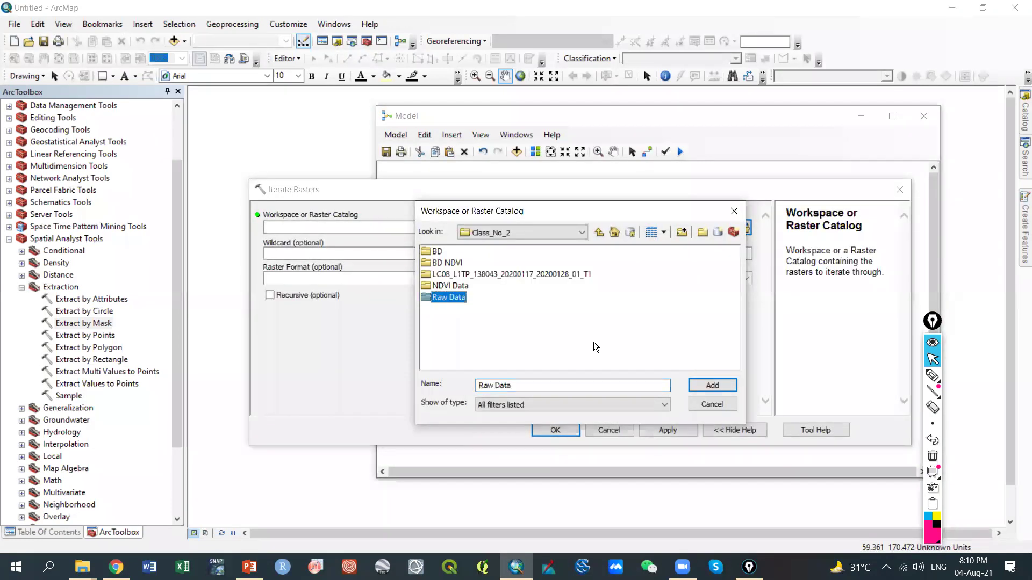
click(723, 385)
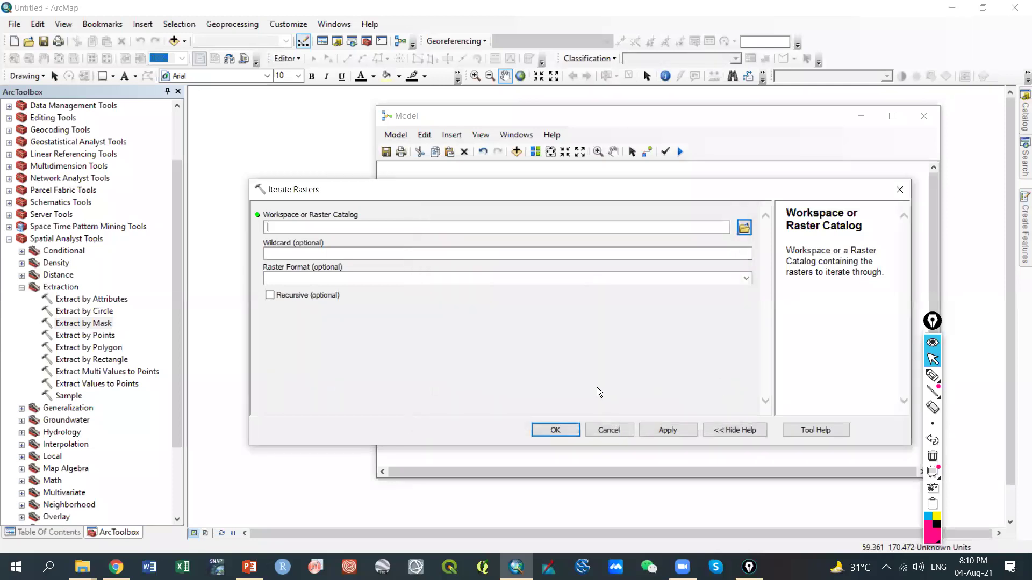
click(561, 431)
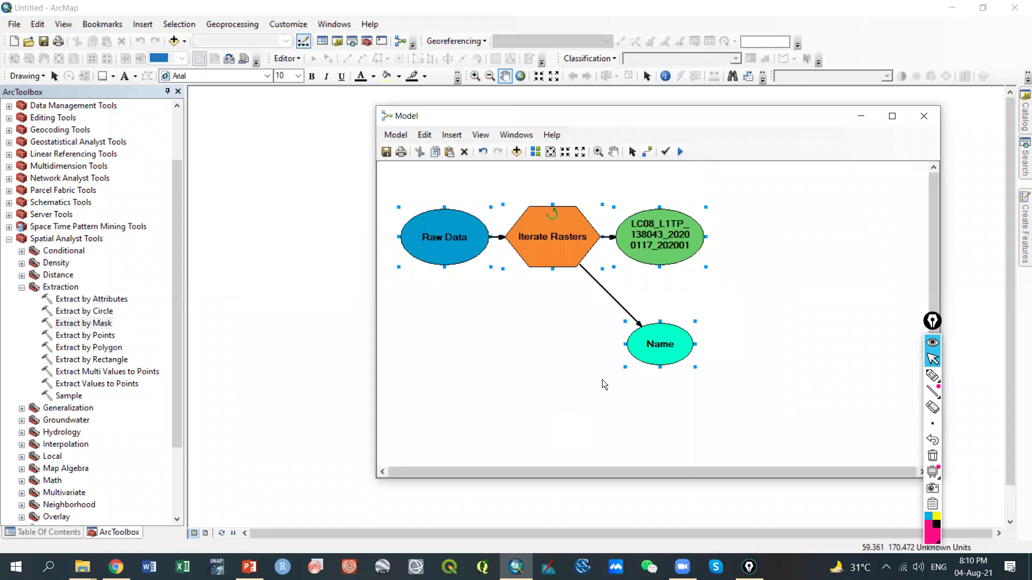
Add Extract by Mask to the model and choose the iterated LC08 Landsat B1 raster as its input raster
drag(98, 323, 804, 251)
right_click(803, 250)
click(809, 258)
click(719, 228)
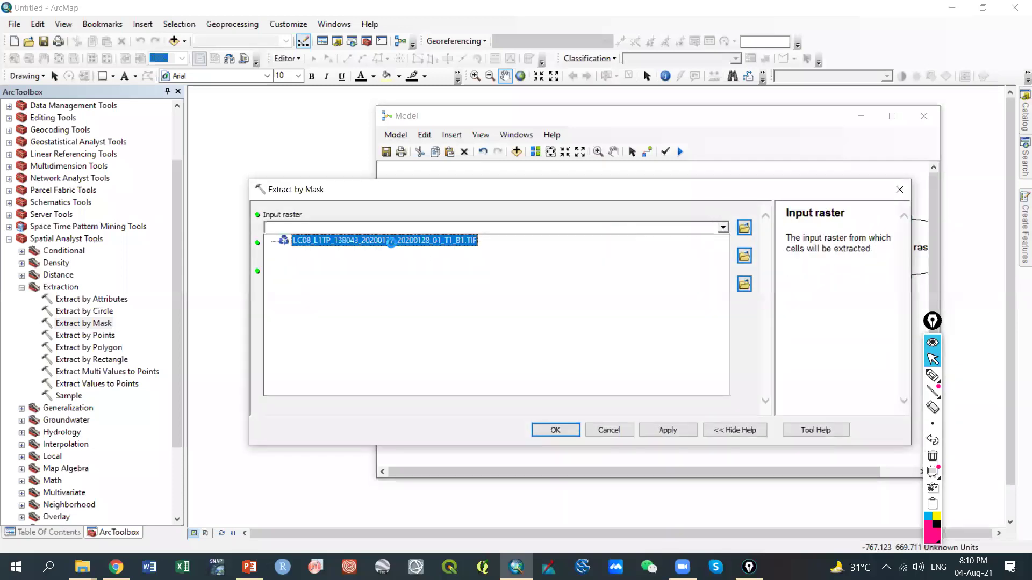
click(394, 241)
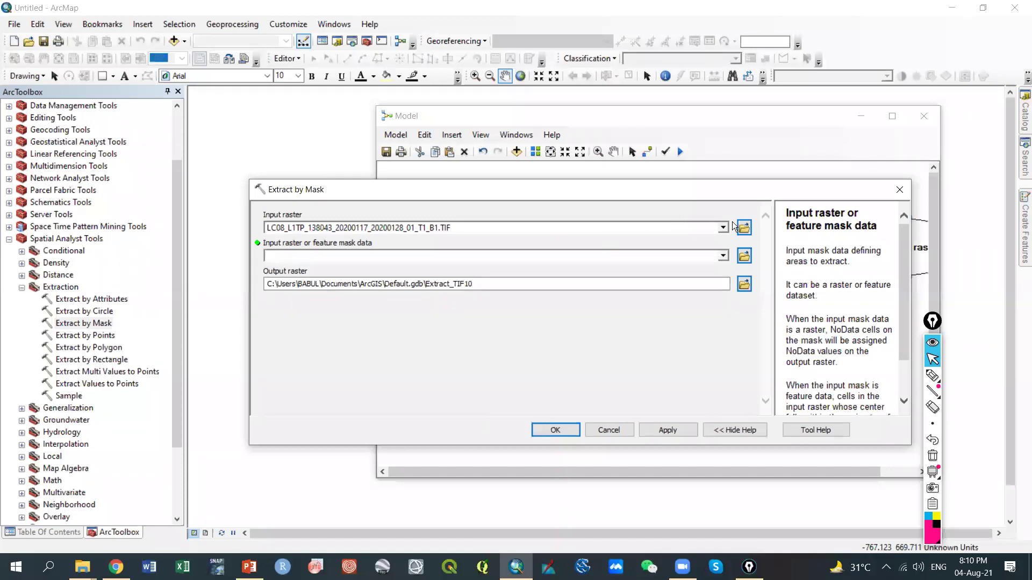
Close the Extract by Mask settings and delete Iterate Rasters, Raw Data and Extract by Mask from the model
click(902, 189)
click(694, 237)
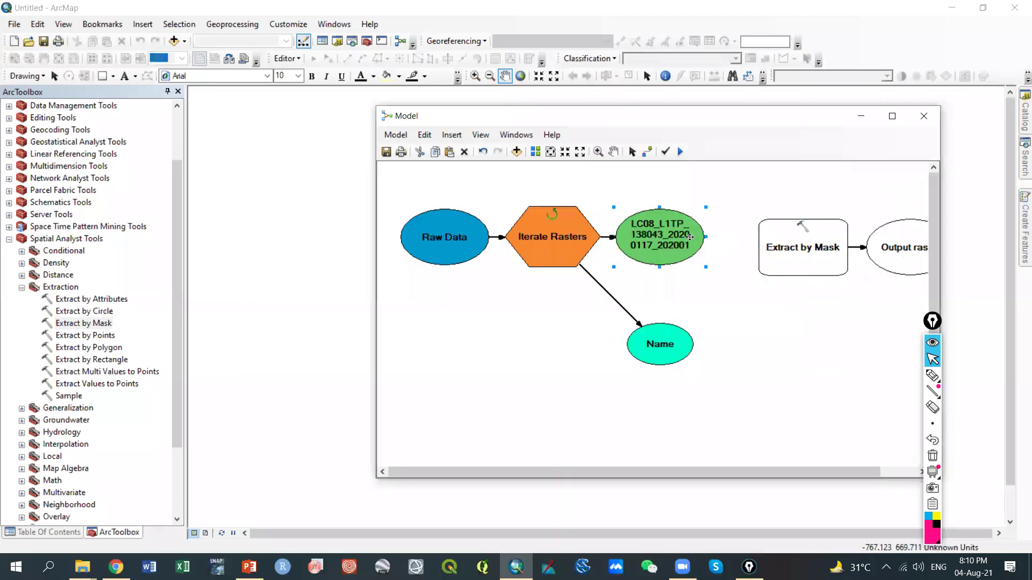
click(566, 234)
key(Delete)
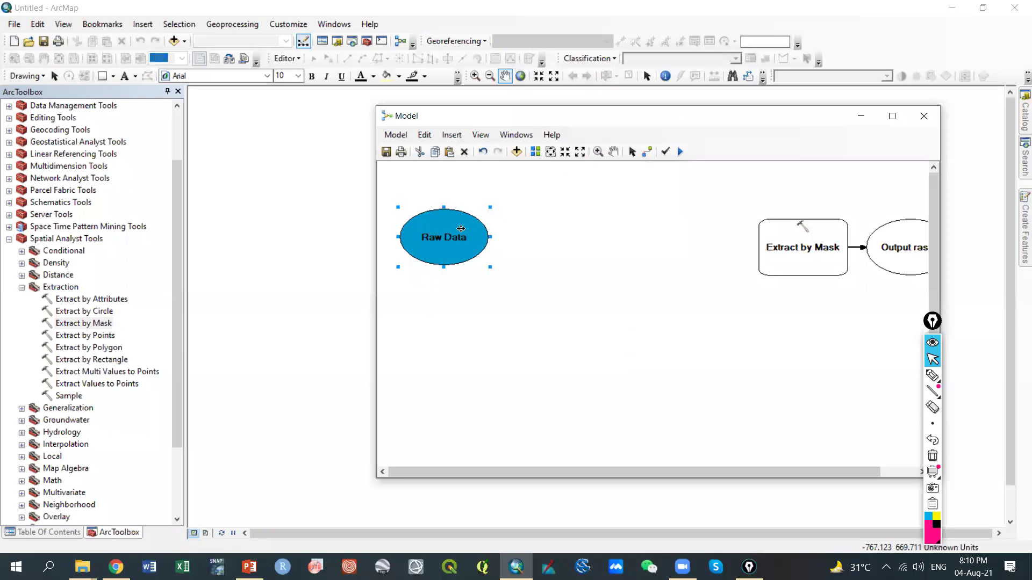
key(Delete)
click(800, 249)
key(Delete)
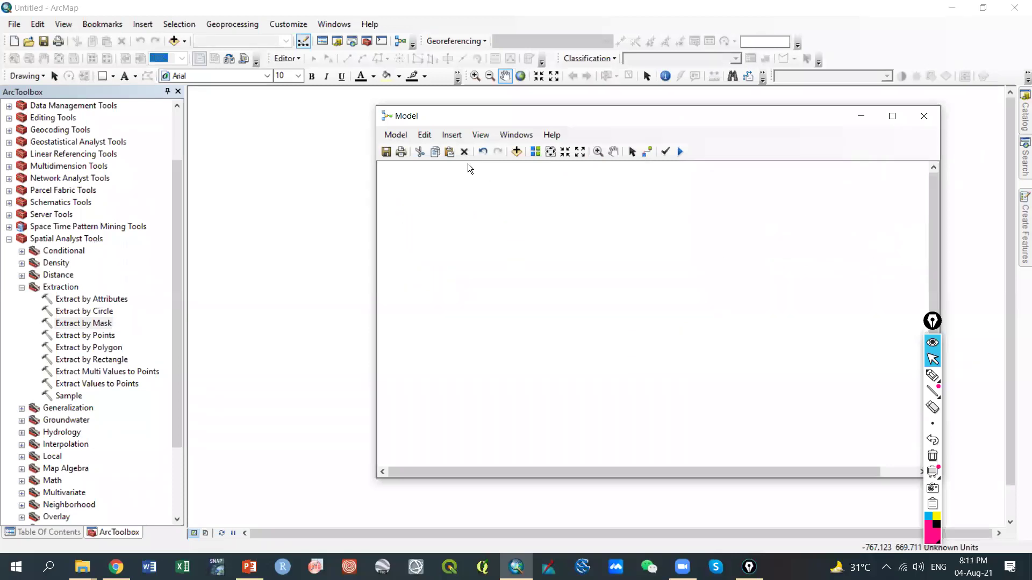
Insert an Iterate Rasters iterator in the model and set its workspace to the NDVI Data folder in Class_No_2
click(442, 134)
mouse_move(498, 210)
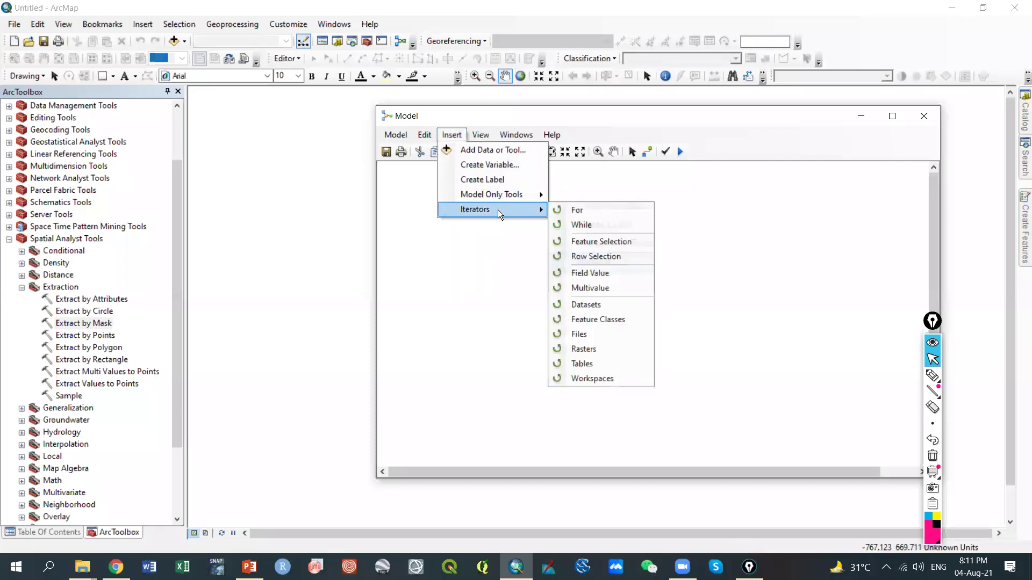
click(583, 348)
drag(444, 198, 512, 202)
right_click(520, 248)
click(520, 248)
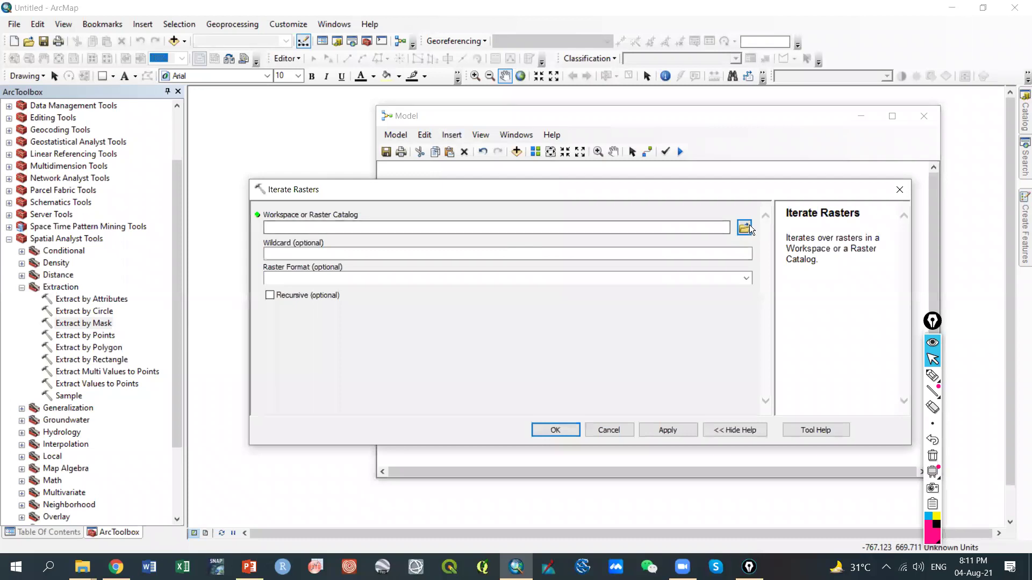
click(745, 229)
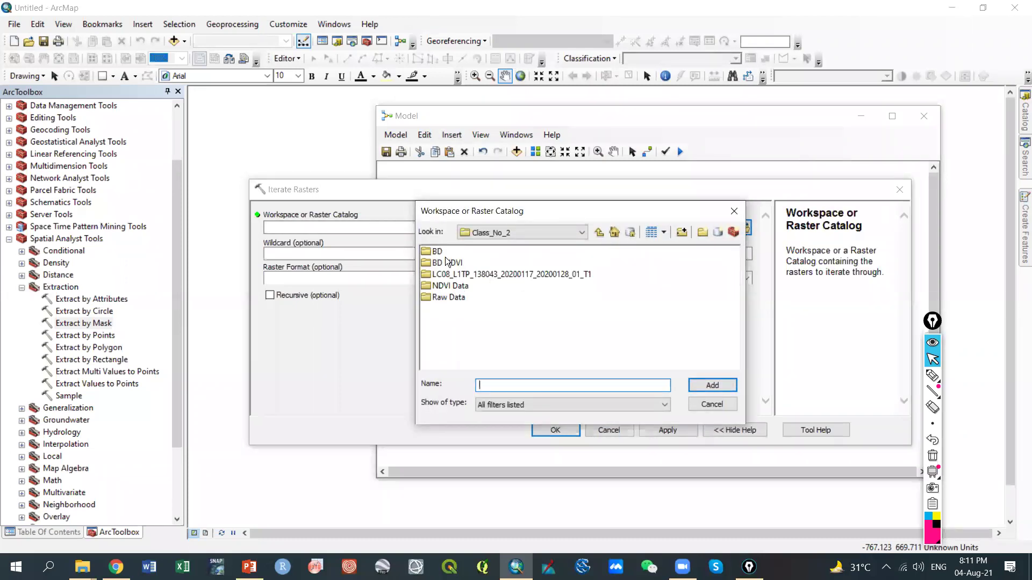
double_click(453, 285)
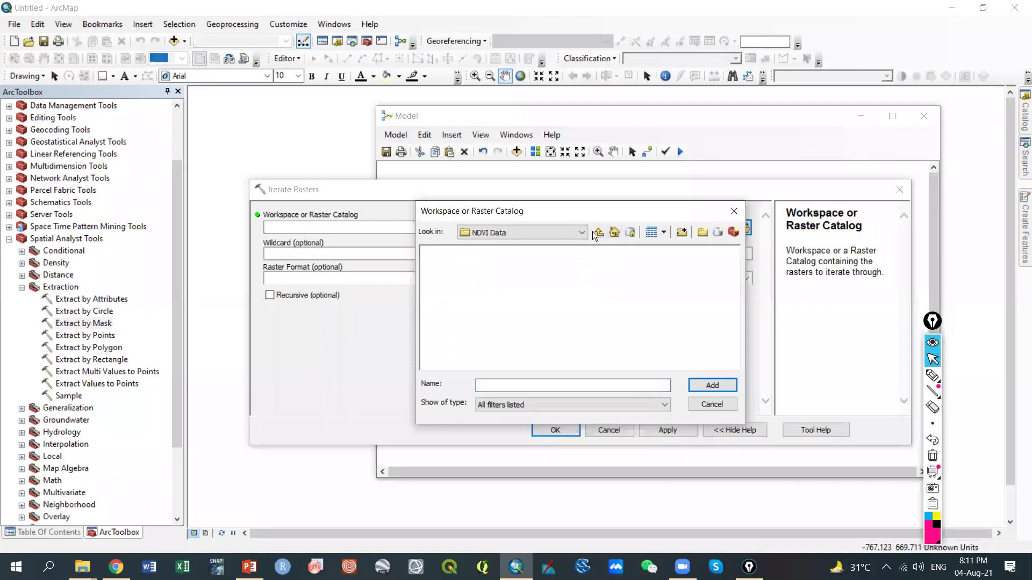
click(597, 233)
click(442, 287)
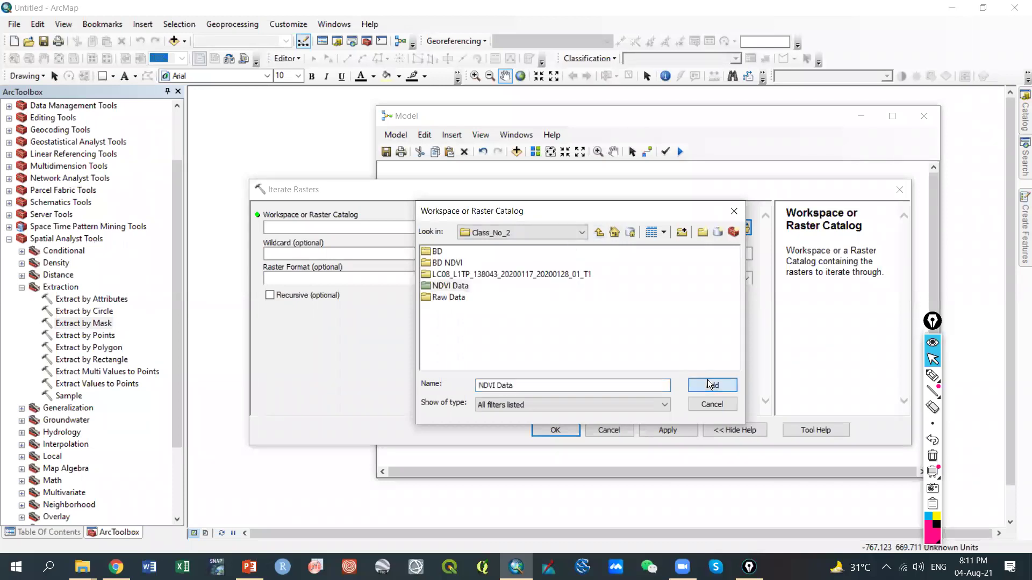
click(705, 381)
click(562, 424)
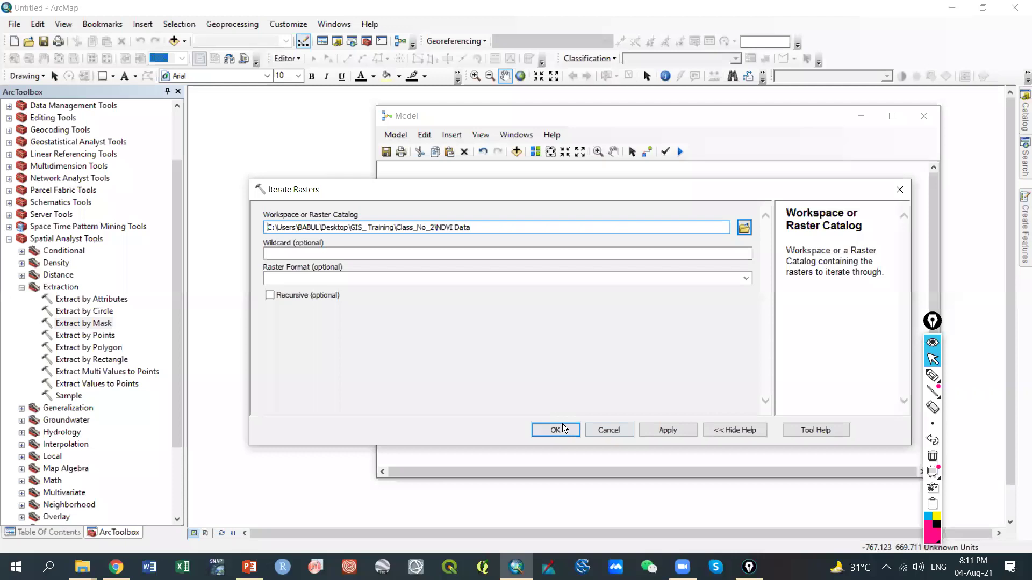
Add Extract by Mask to the model and set its input raster to the iterated MYD11A1.A2021001.h25v06.006.2021002181827.hdf
drag(86, 326, 774, 245)
right_click(775, 245)
click(780, 257)
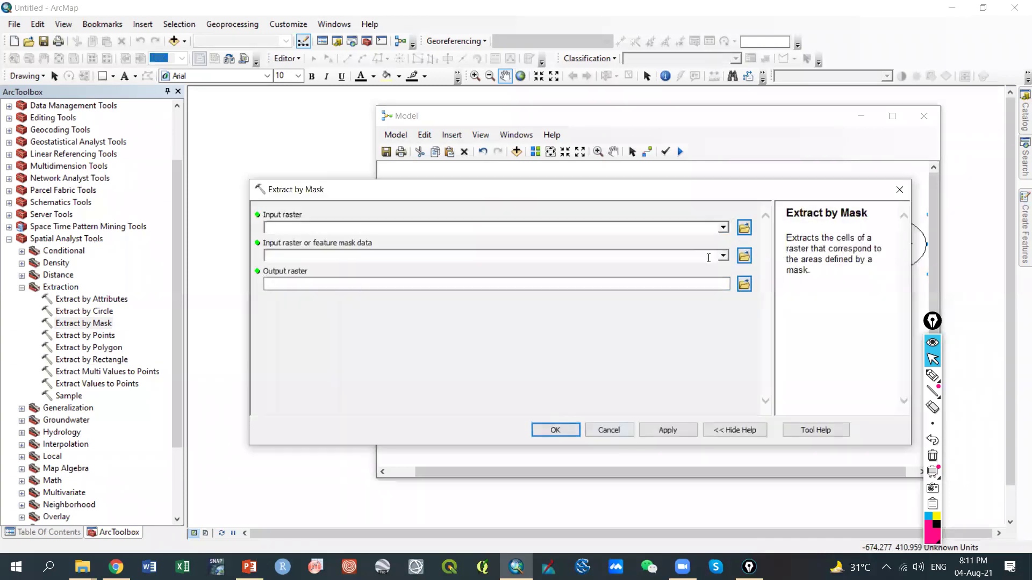
click(721, 230)
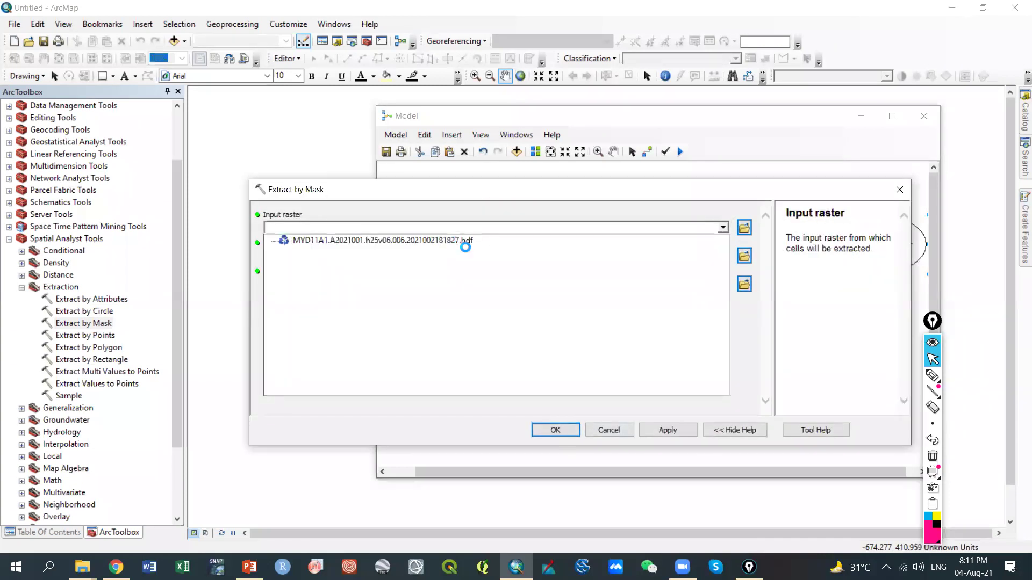
click(459, 240)
Set the feature mask data of Extract by Mask to Country.shp from the BD folder
click(723, 256)
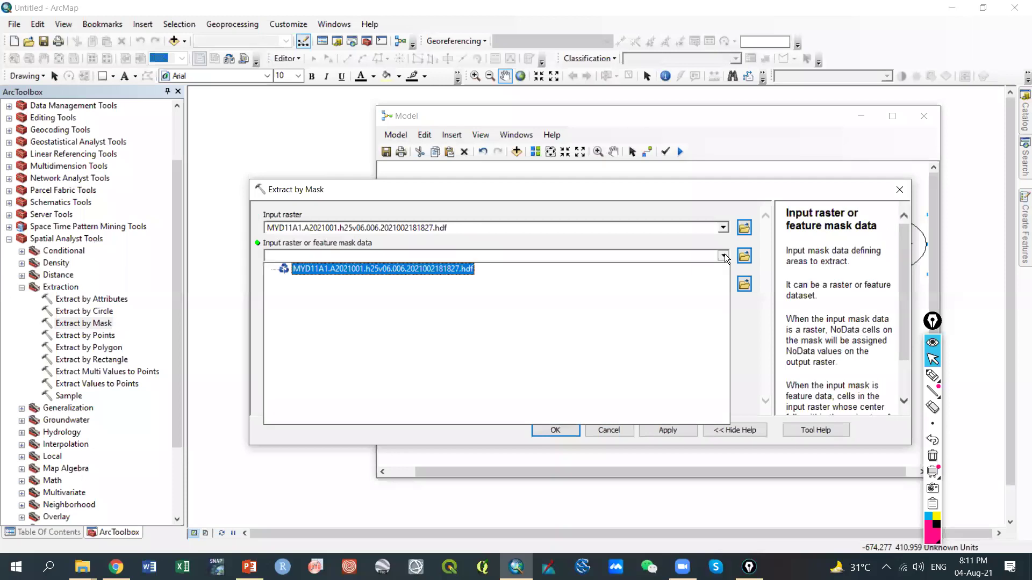
click(743, 256)
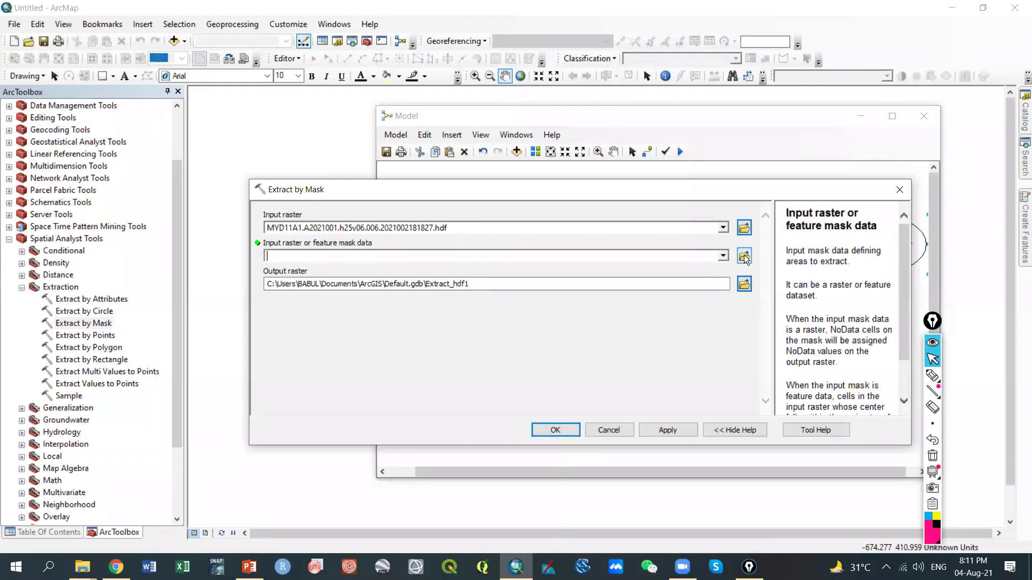
click(744, 257)
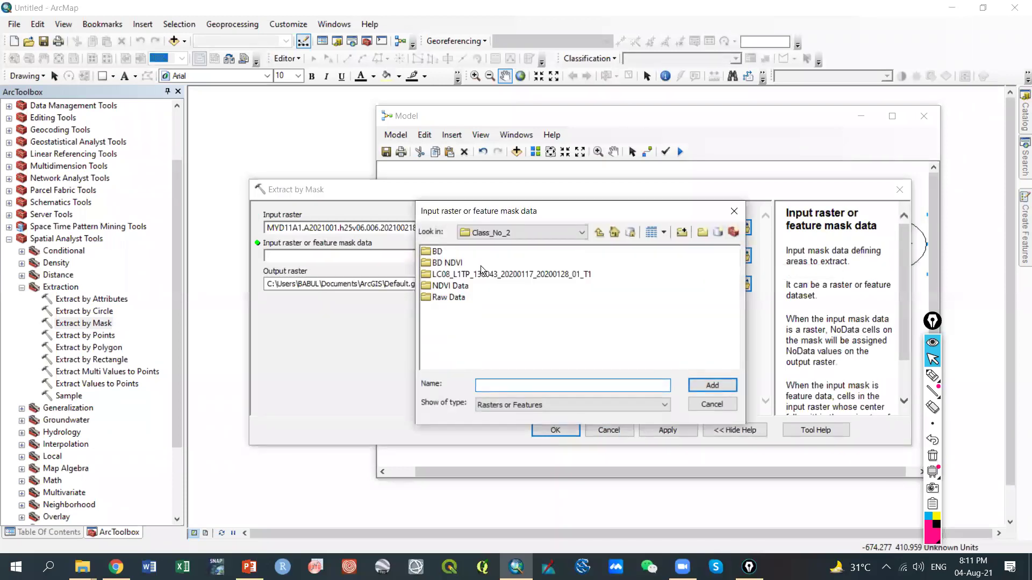
double_click(438, 251)
click(443, 250)
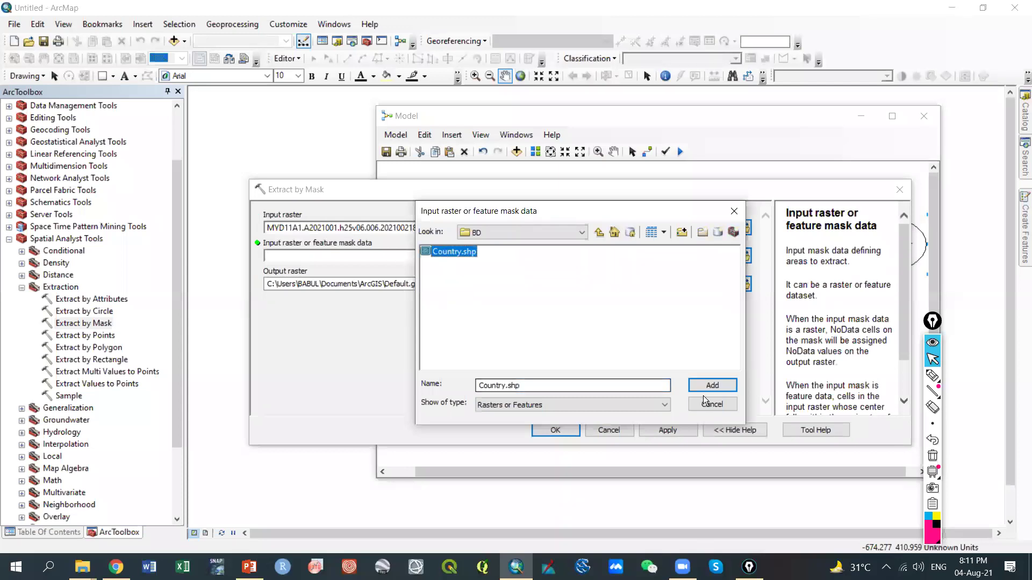
click(704, 385)
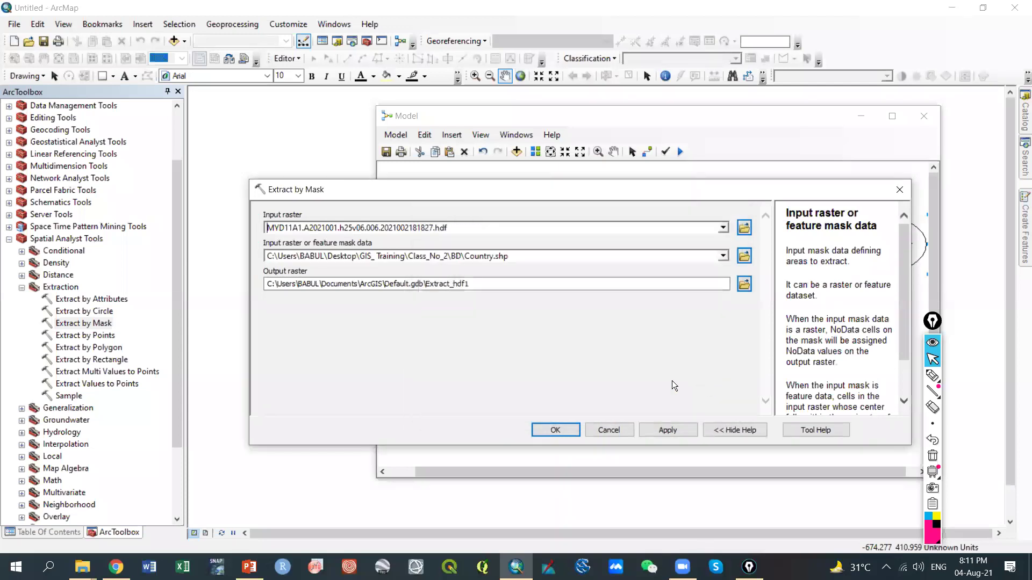
Open the output raster selection of Extract by Mask and look through drive H: for the output folder
click(622, 290)
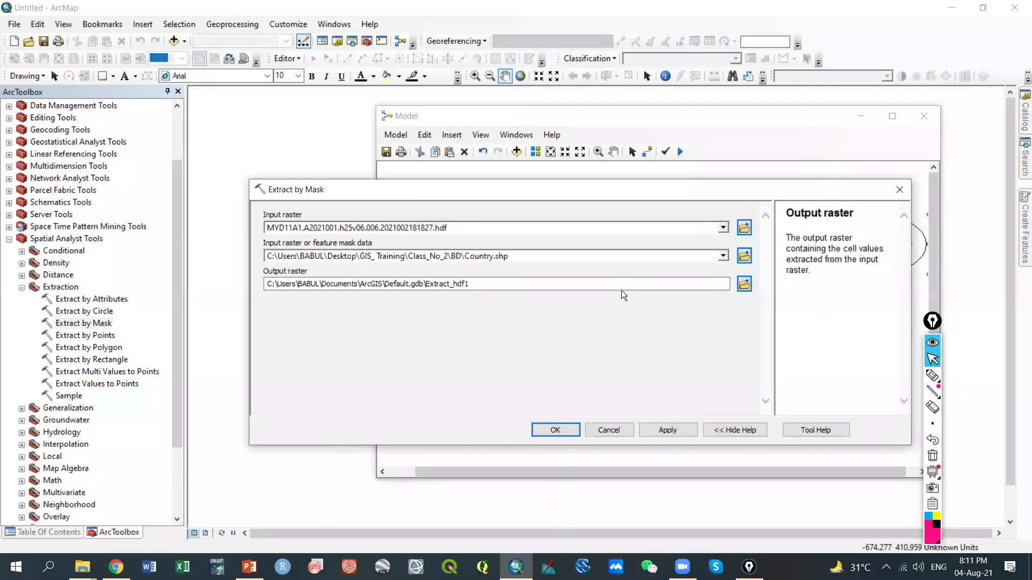
click(744, 285)
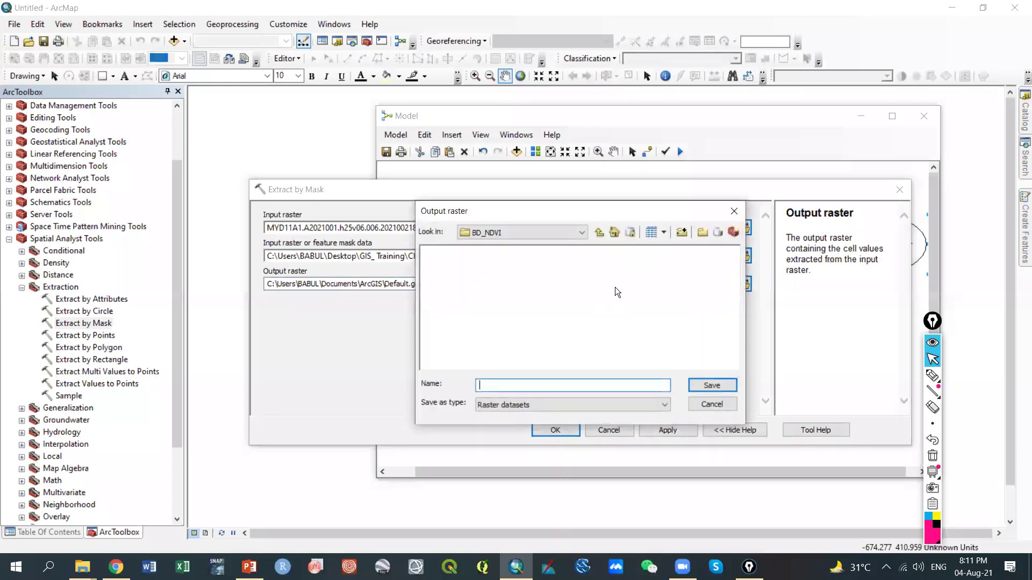
click(598, 236)
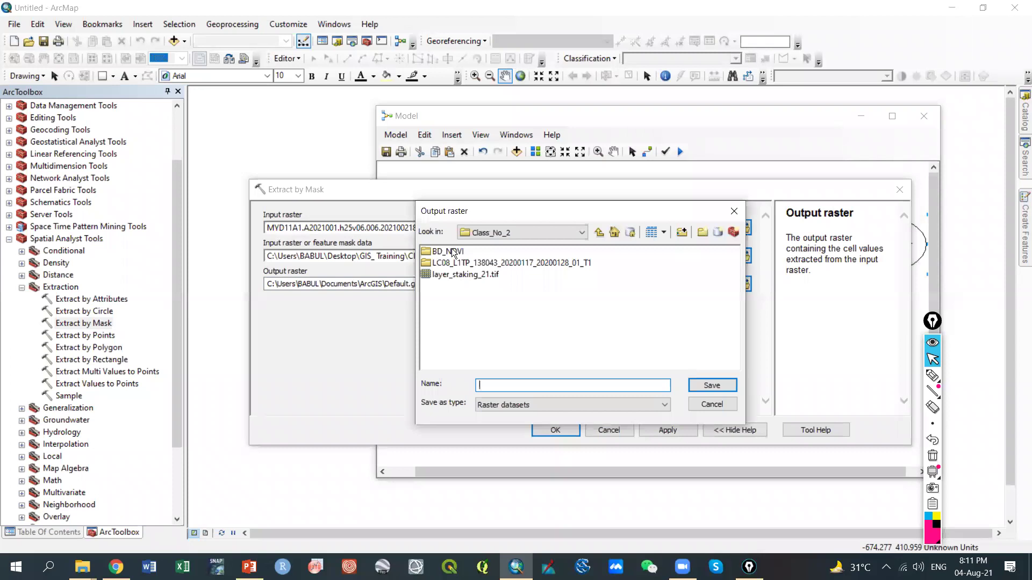
click(599, 235)
click(599, 235)
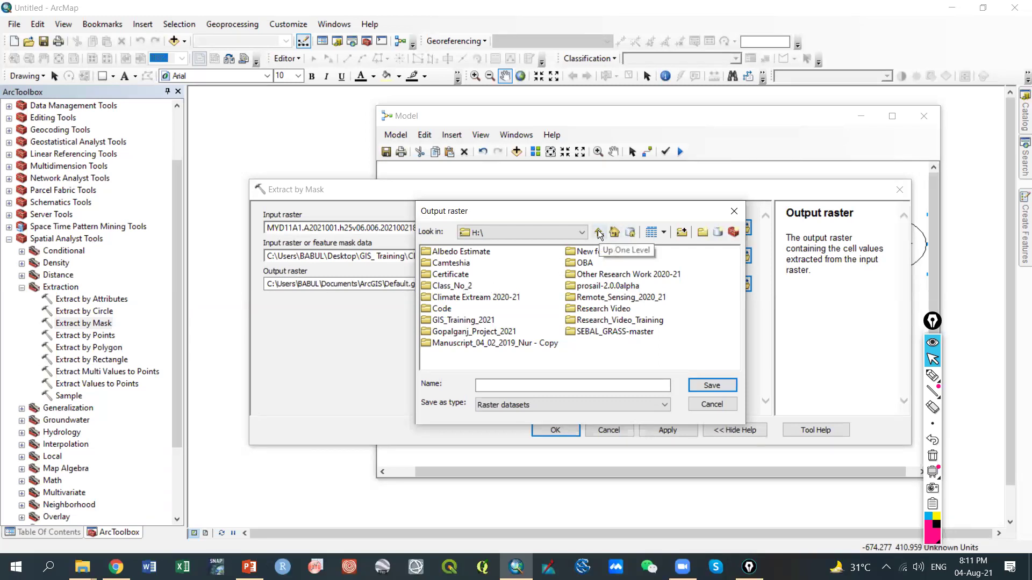
click(571, 234)
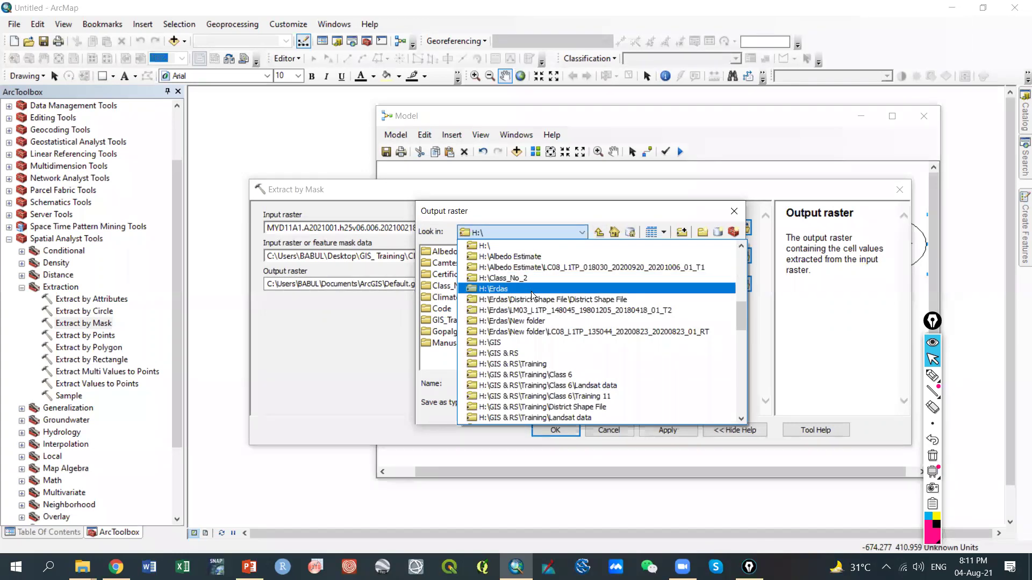
scroll(633, 244, up, 5)
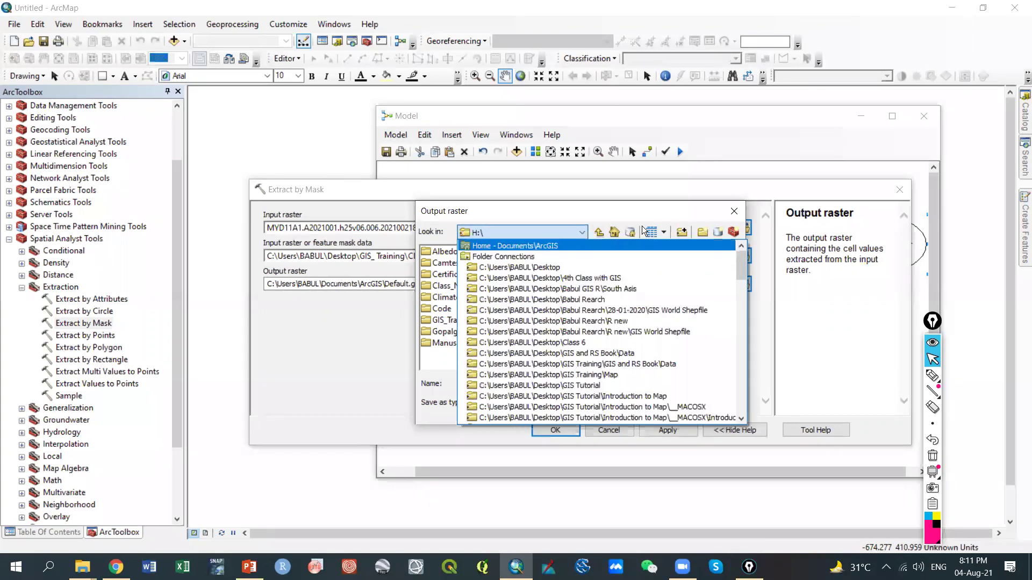
click(680, 235)
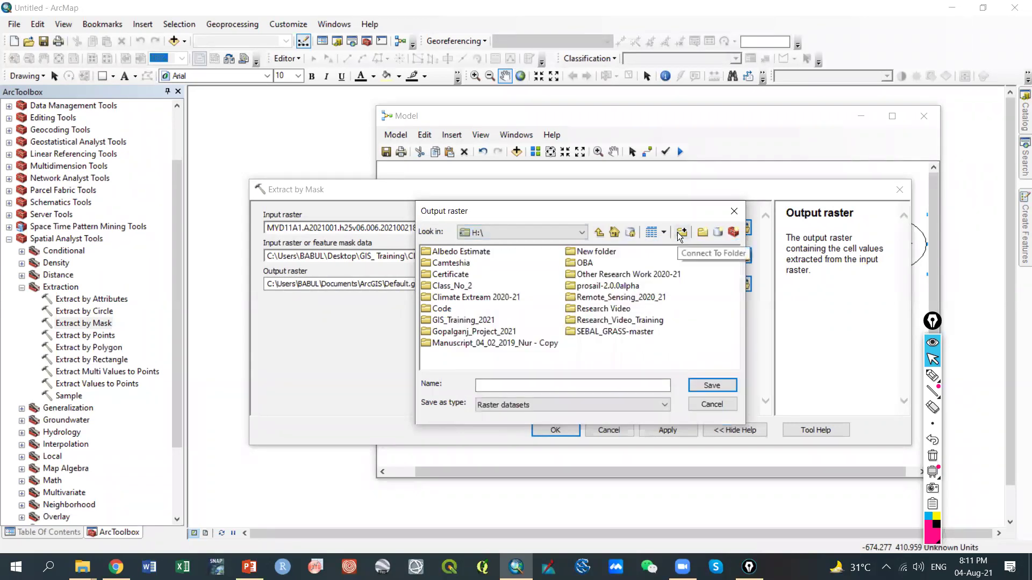
Connect to the GIS_ Training folder on the Desktop
click(681, 233)
double_click(477, 264)
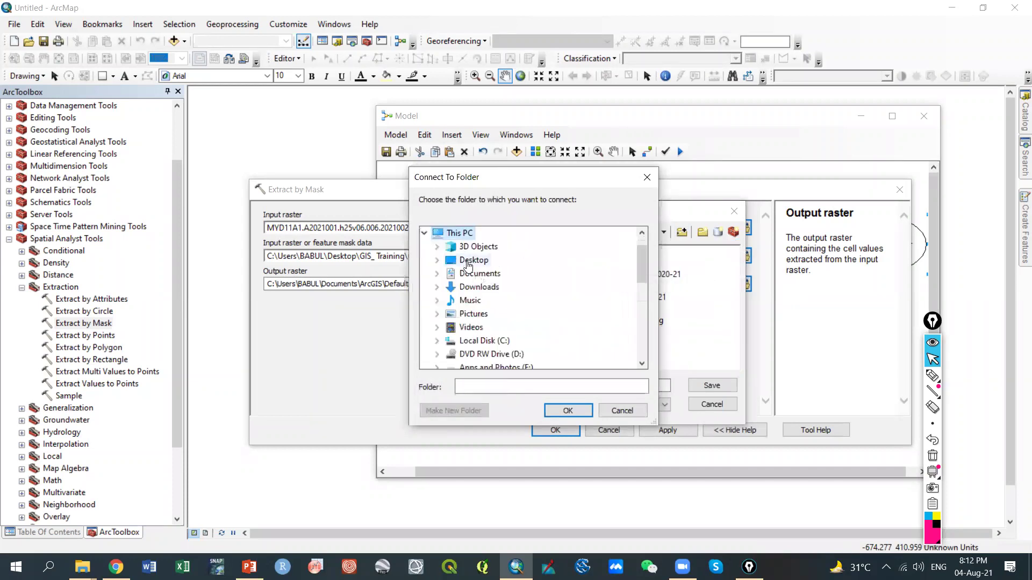
scroll(480, 323, down, 3)
scroll(481, 331, down, 1)
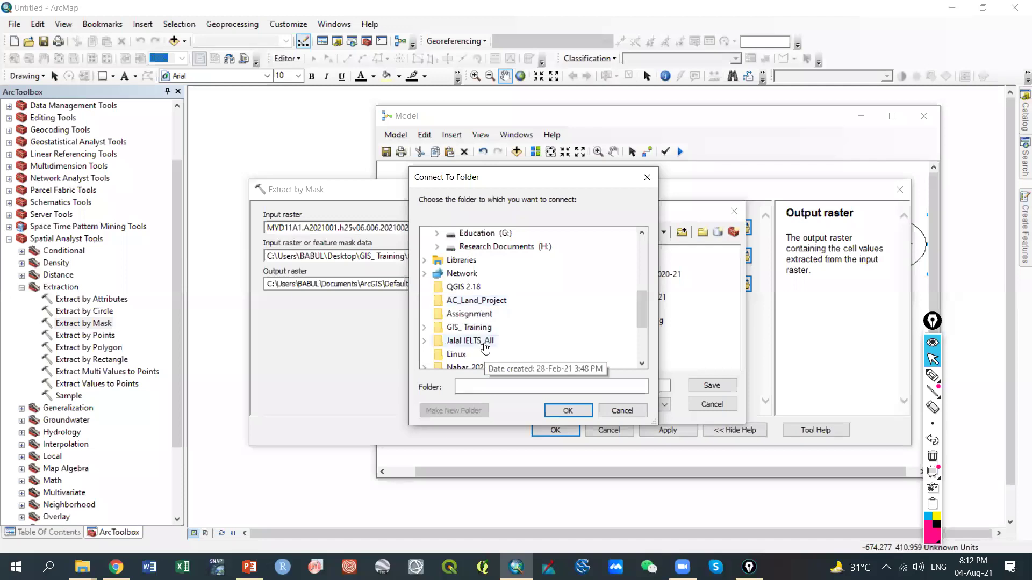
double_click(480, 329)
scroll(480, 333, down, 1)
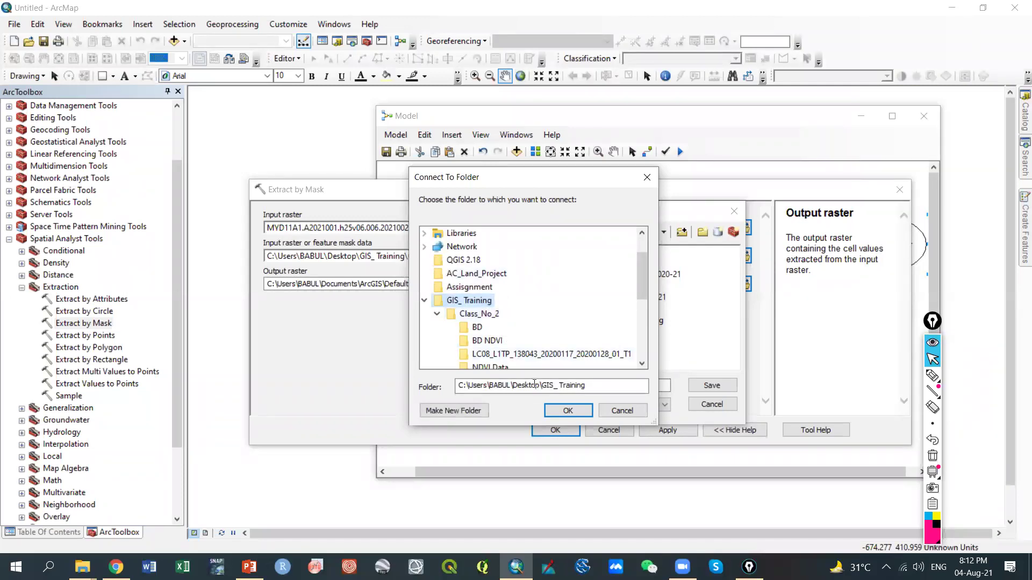
click(565, 410)
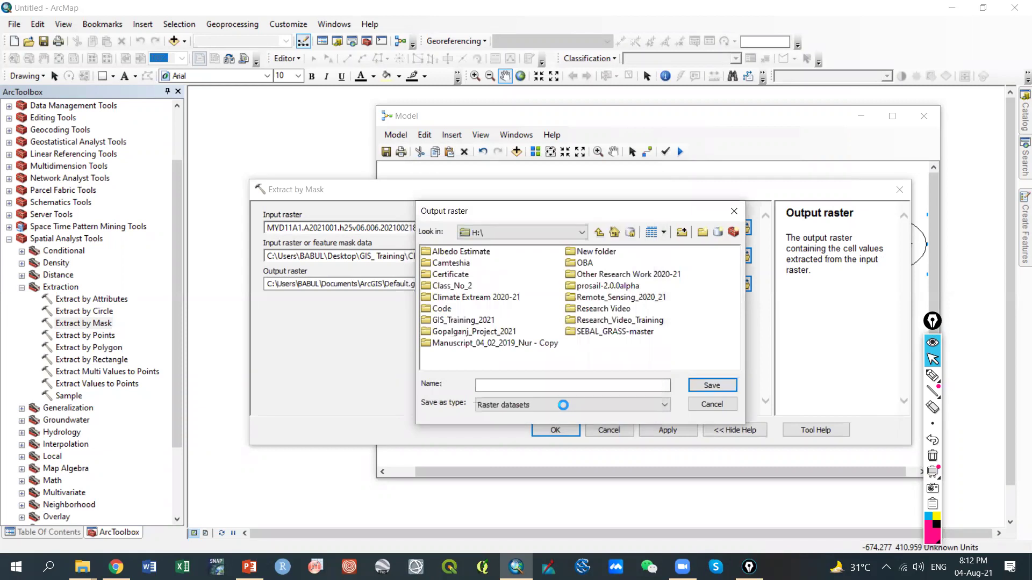
Set the output raster of Extract by Mask to %name% in the BD NDVI folder of Class_No_2 and accept the tool settings
double_click(455, 260)
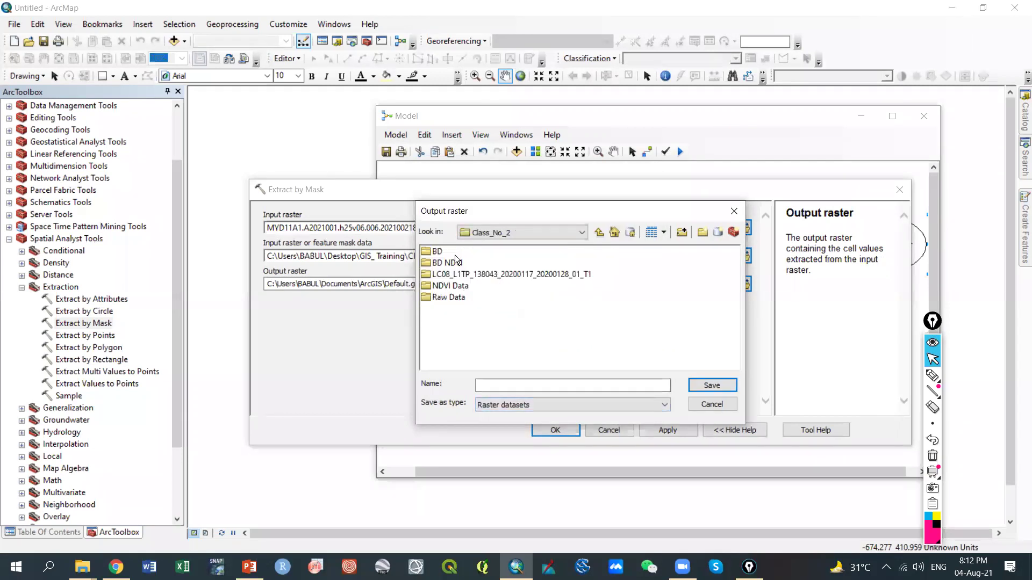
click(451, 264)
double_click(450, 263)
click(505, 387)
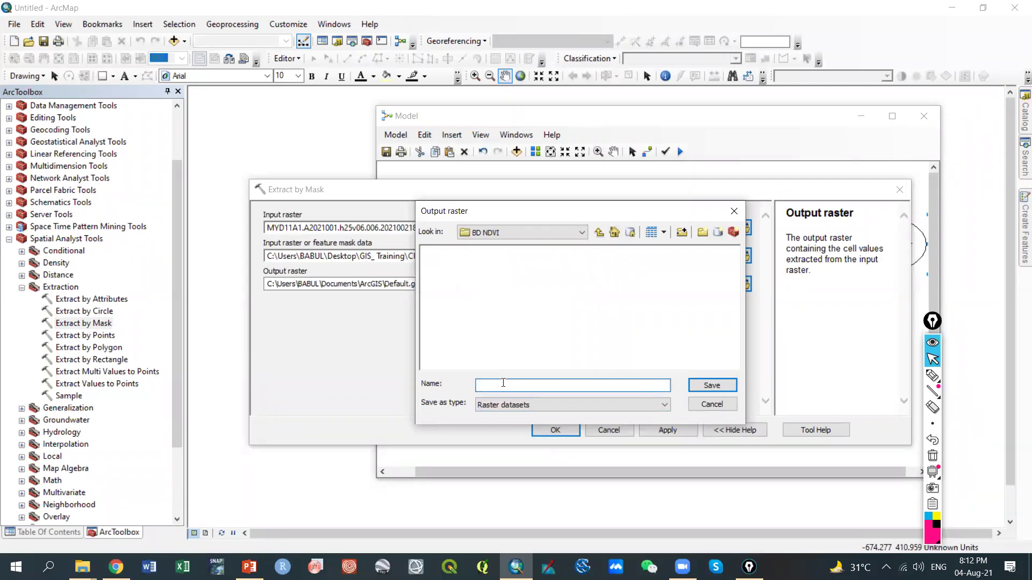
text(%name%)
click(714, 385)
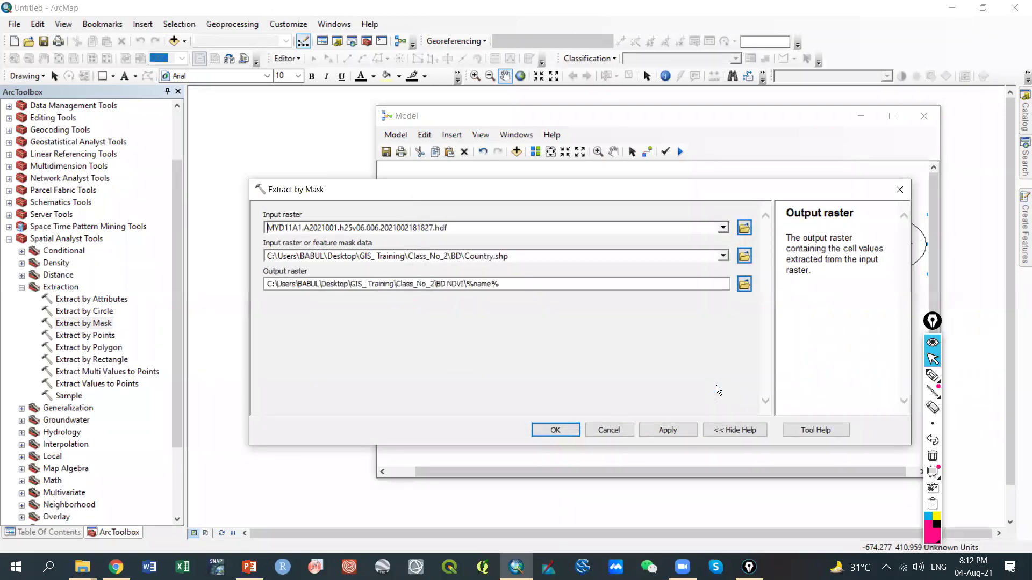
click(562, 424)
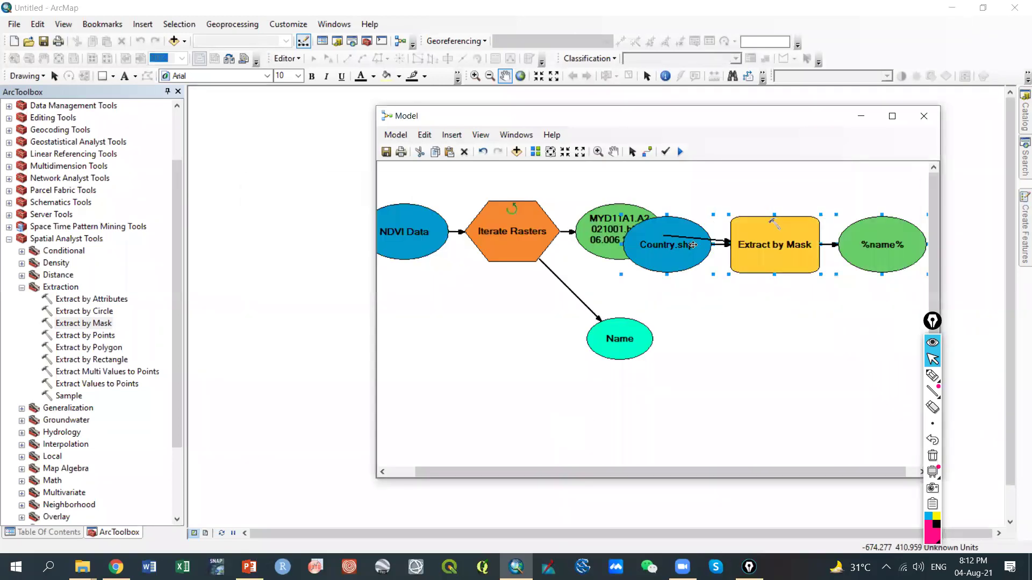
Rearrange the model so that Name sits below Iterate Rasters and Country.shp and Extract by Mask no longer overlap the iterated raster
drag(693, 253, 732, 339)
click(626, 343)
drag(626, 342, 512, 357)
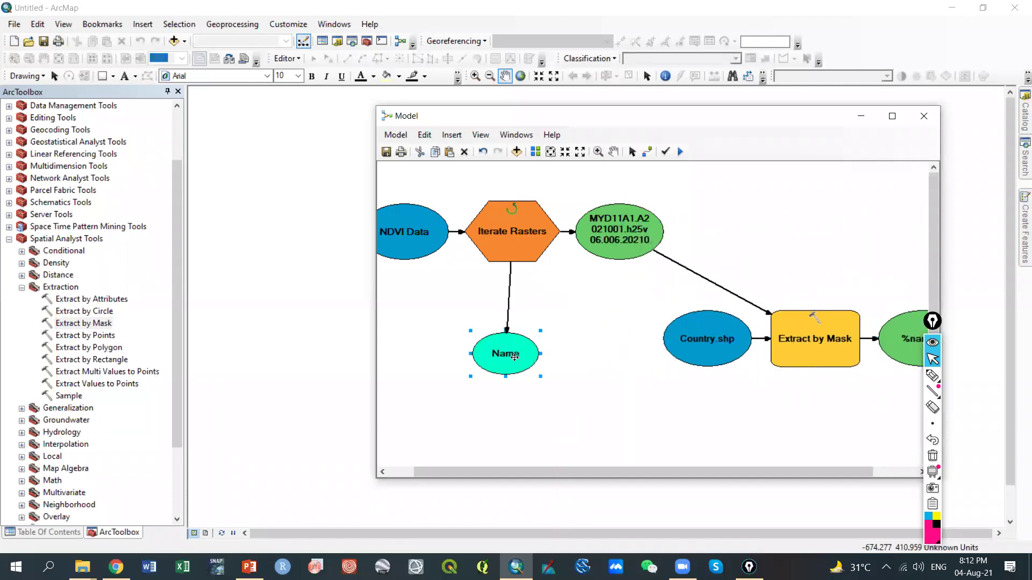
click(777, 348)
drag(777, 348, 691, 341)
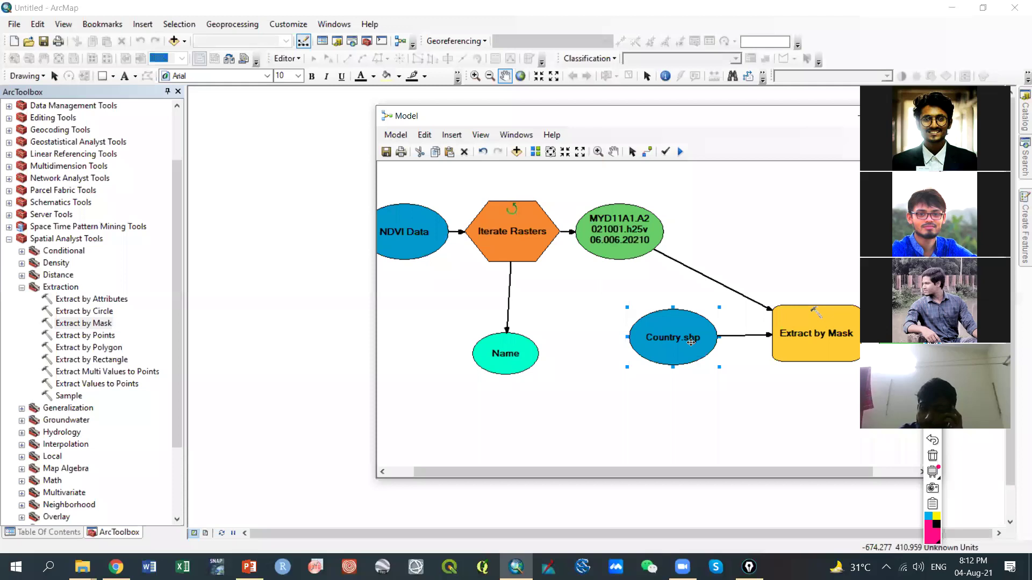
drag(941, 212, 985, 224)
drag(661, 115, 540, 113)
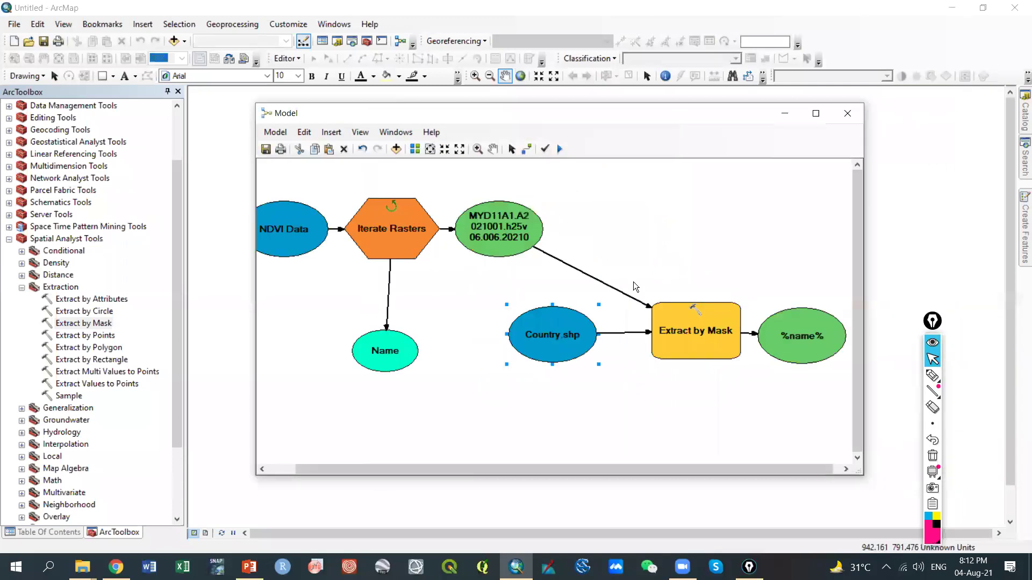
Run the model, close its run report and minimize the model window
click(559, 150)
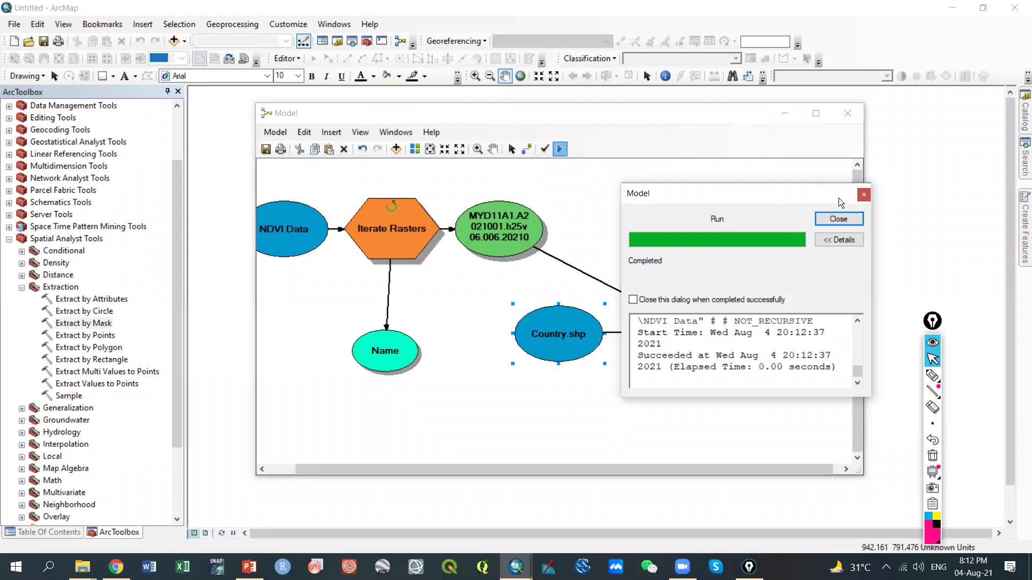
click(847, 222)
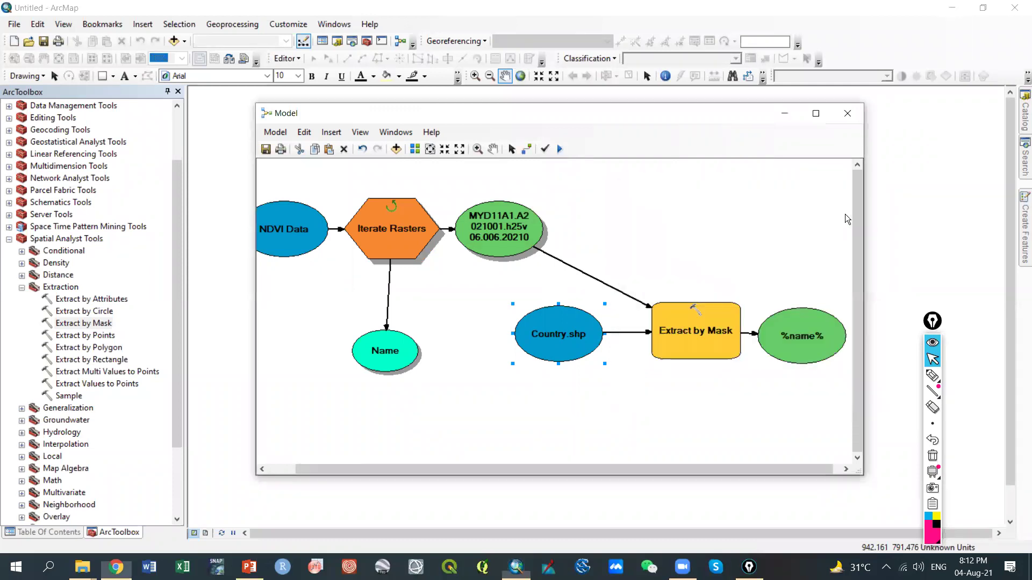
click(784, 114)
Start adding data to the map and check the BD NDVI and NDVI Data folders in Class_No_2 for clipped rasters
click(183, 41)
click(184, 57)
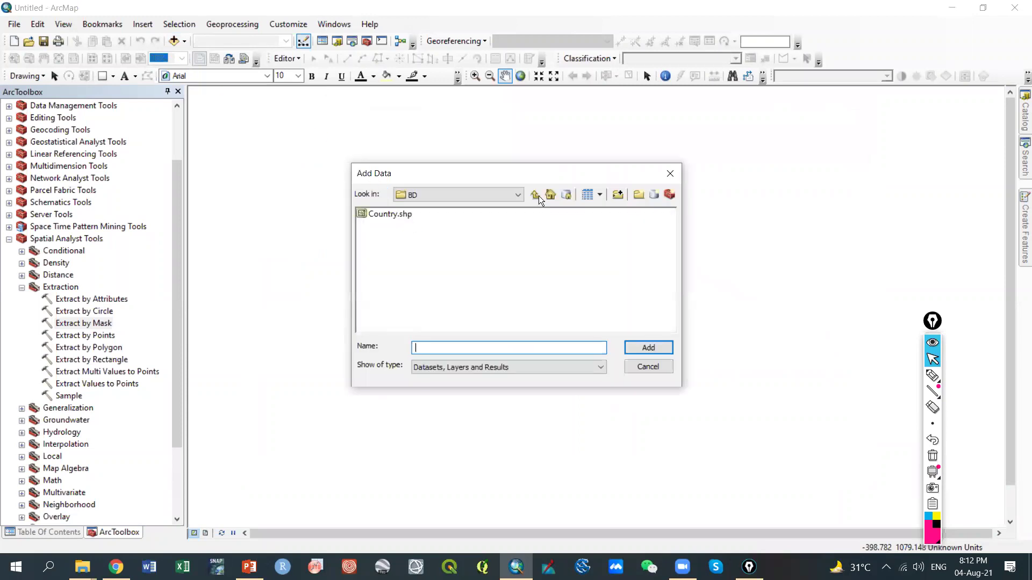
click(539, 196)
double_click(381, 225)
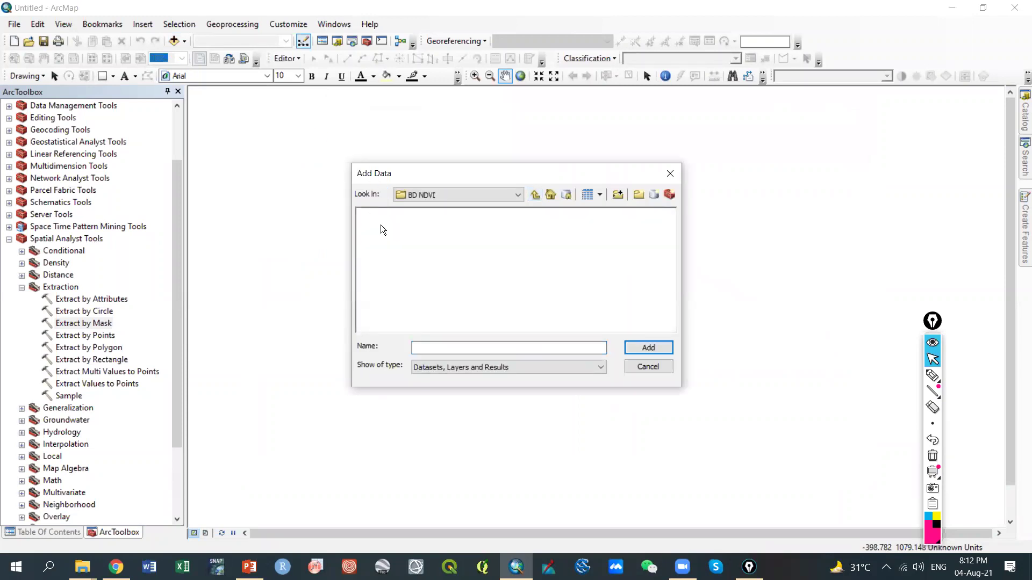
click(534, 200)
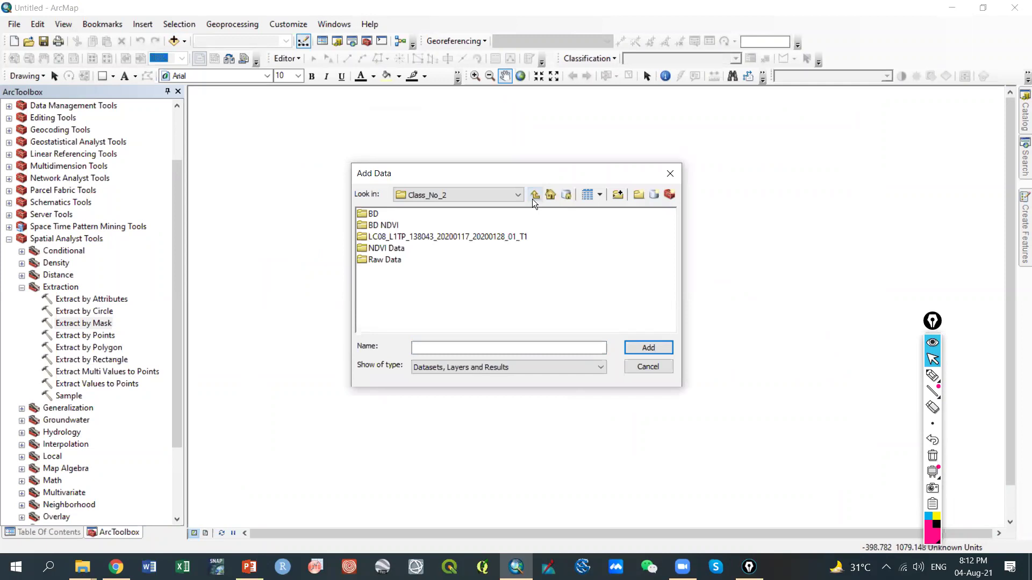
click(391, 225)
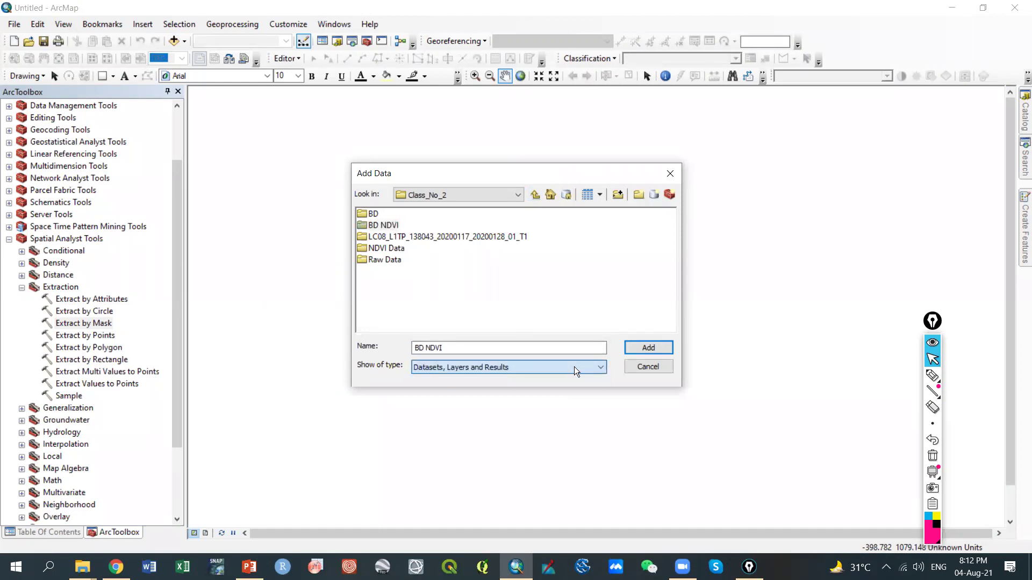
double_click(393, 248)
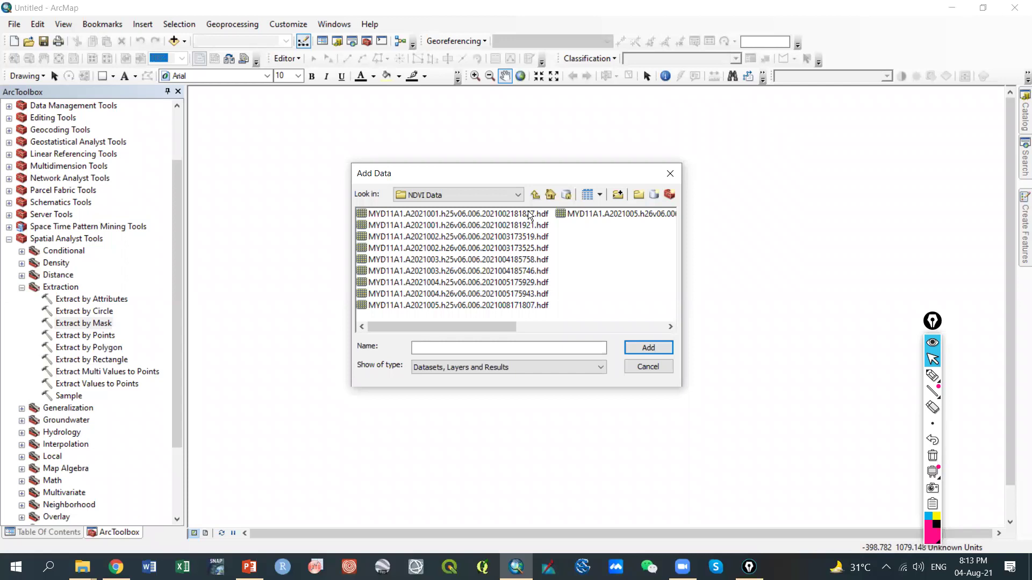
click(536, 196)
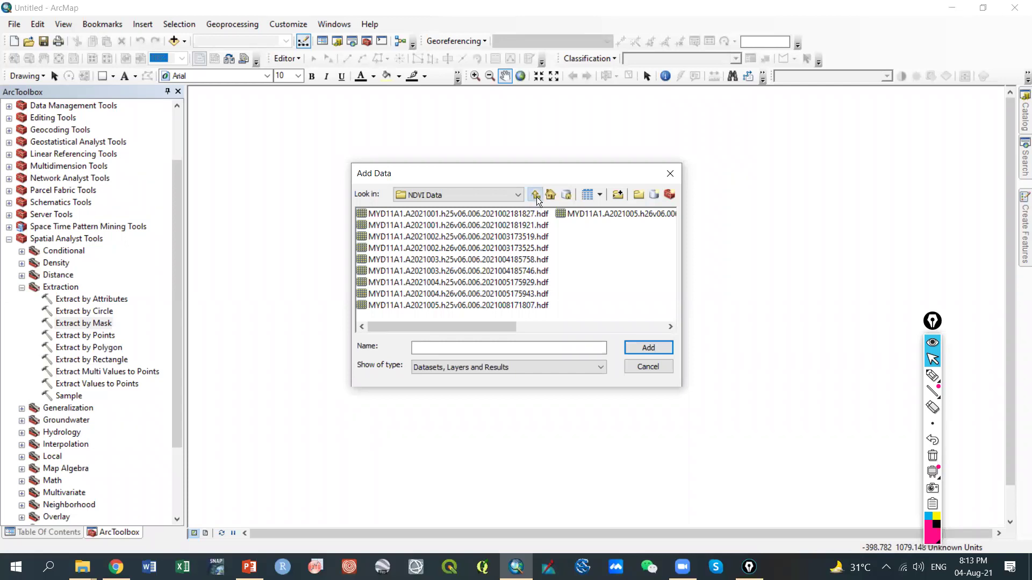
Connect to the BD_NDVI folder in H:\Class_No_2 and examine its contents for clipped rasters
click(509, 196)
scroll(484, 248, down, 10)
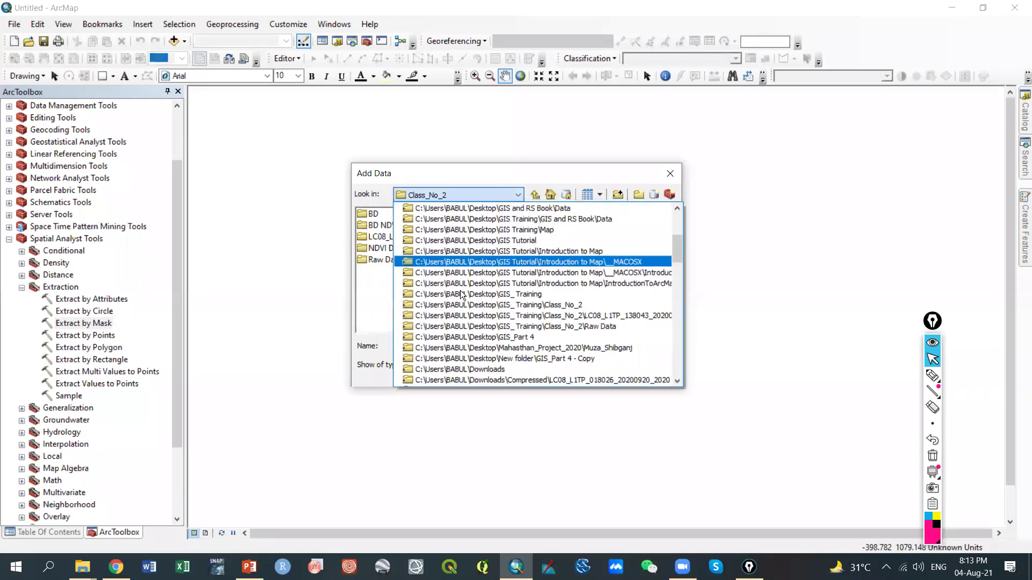
click(618, 196)
click(618, 197)
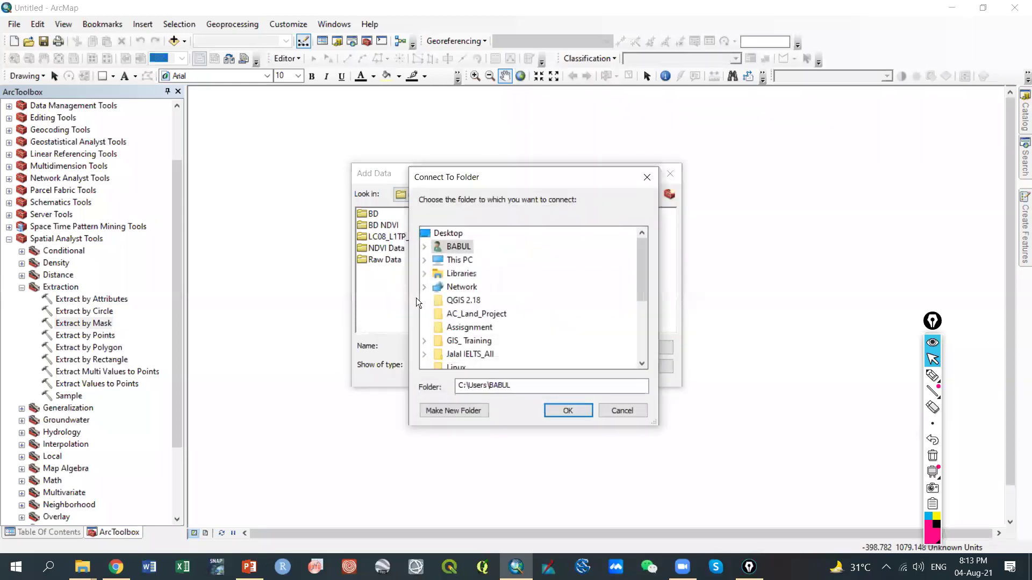
scroll(467, 351, down, 5)
scroll(484, 322, up, 2)
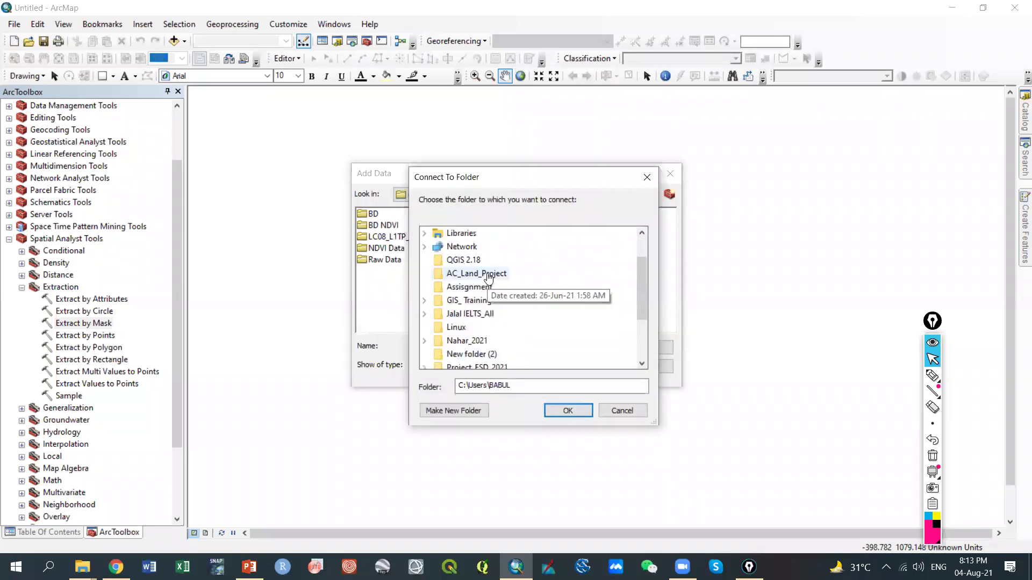
scroll(495, 304, down, 2)
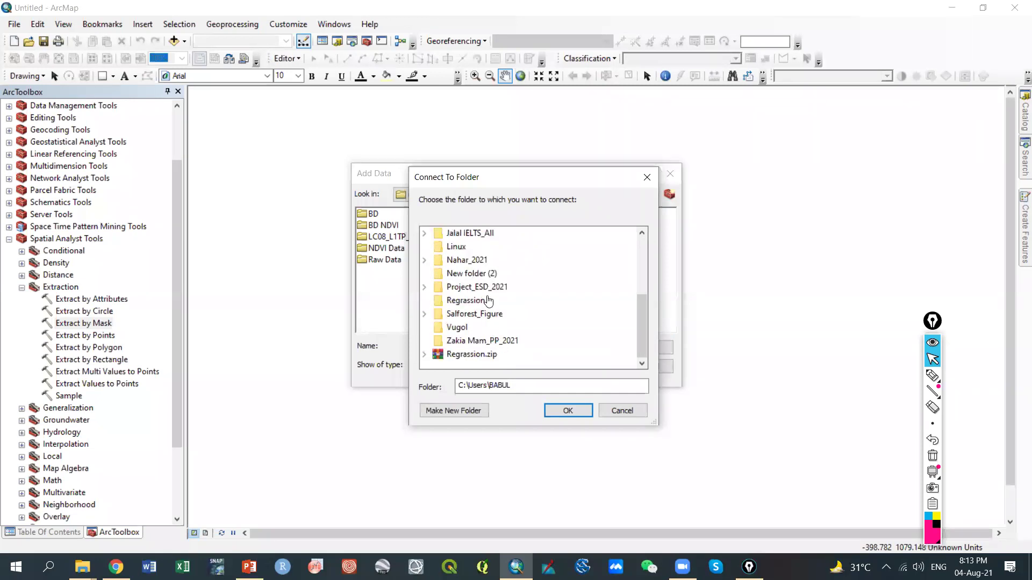
scroll(485, 294, up, 2)
scroll(466, 263, up, 1)
click(464, 262)
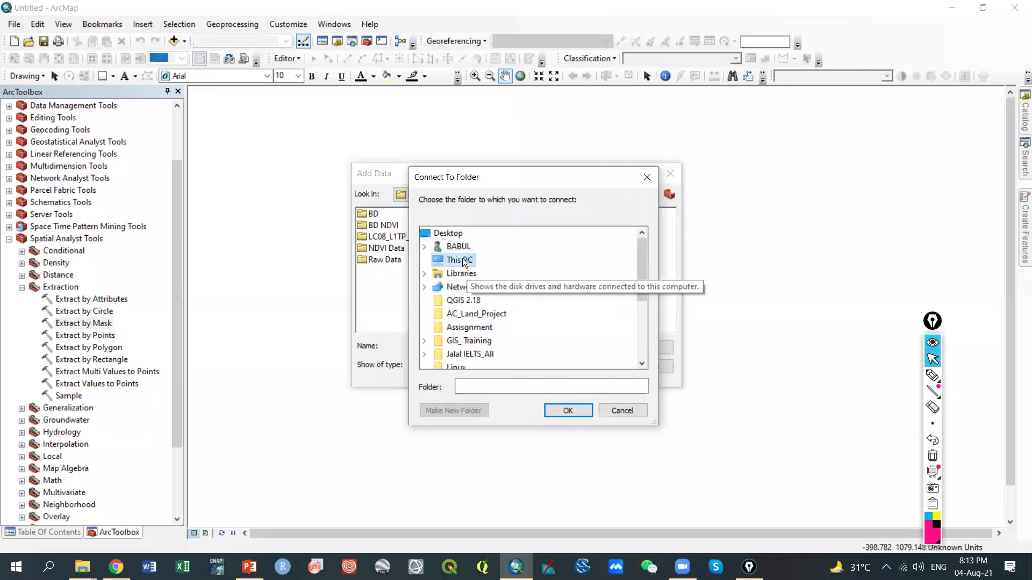
scroll(465, 261, down, 4)
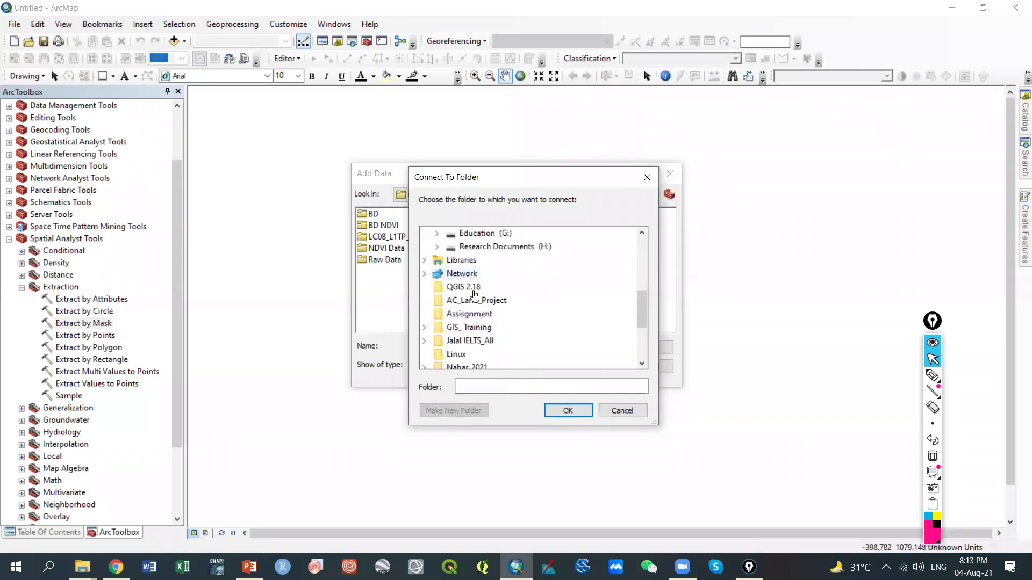
double_click(505, 249)
double_click(502, 248)
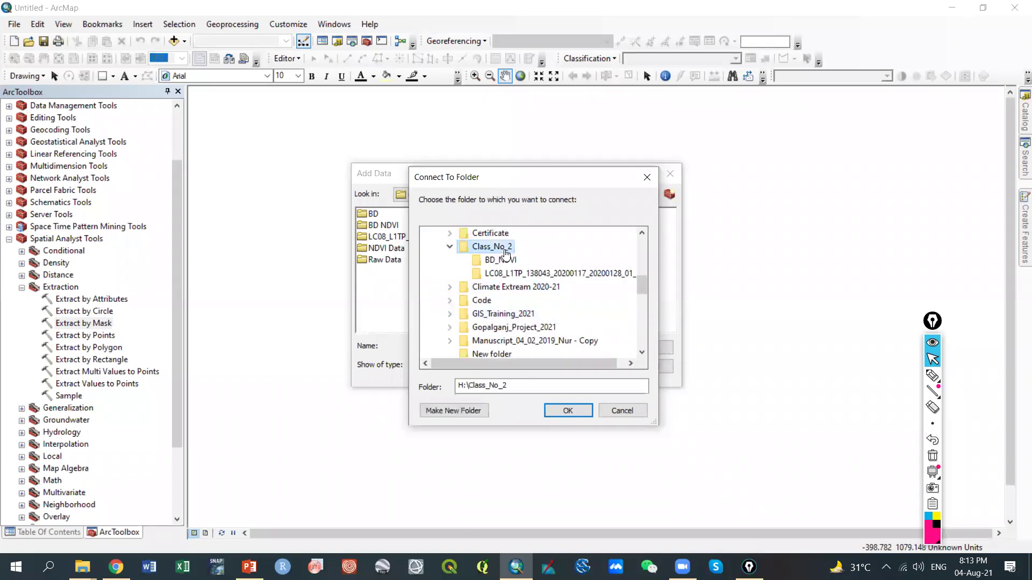
click(501, 260)
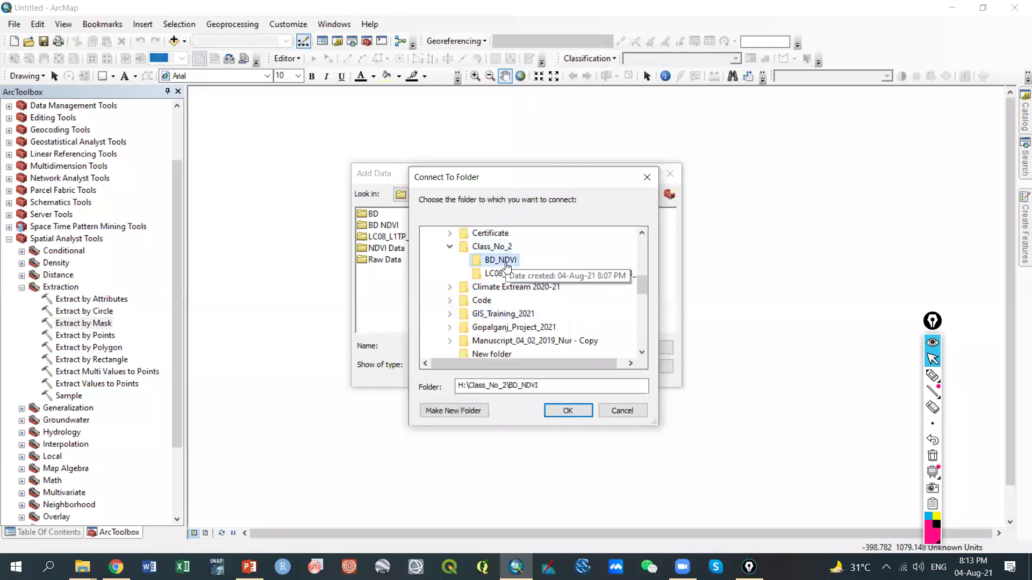
click(564, 411)
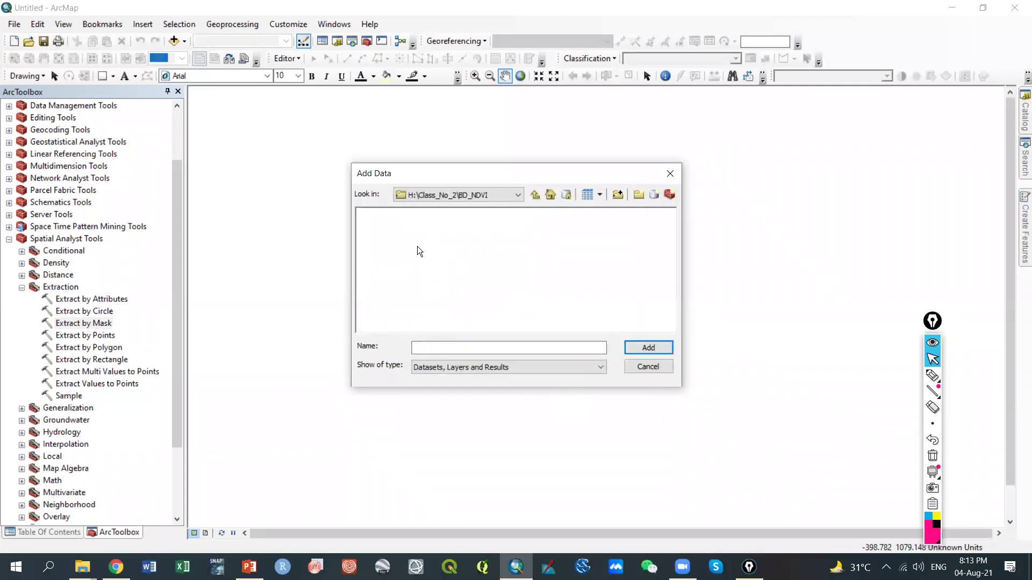
Switch to File Explorer, check the BD_NDVI folder in H:\Class_No_2 for clipped rasters, and return to ArcMap
click(74, 560)
click(80, 499)
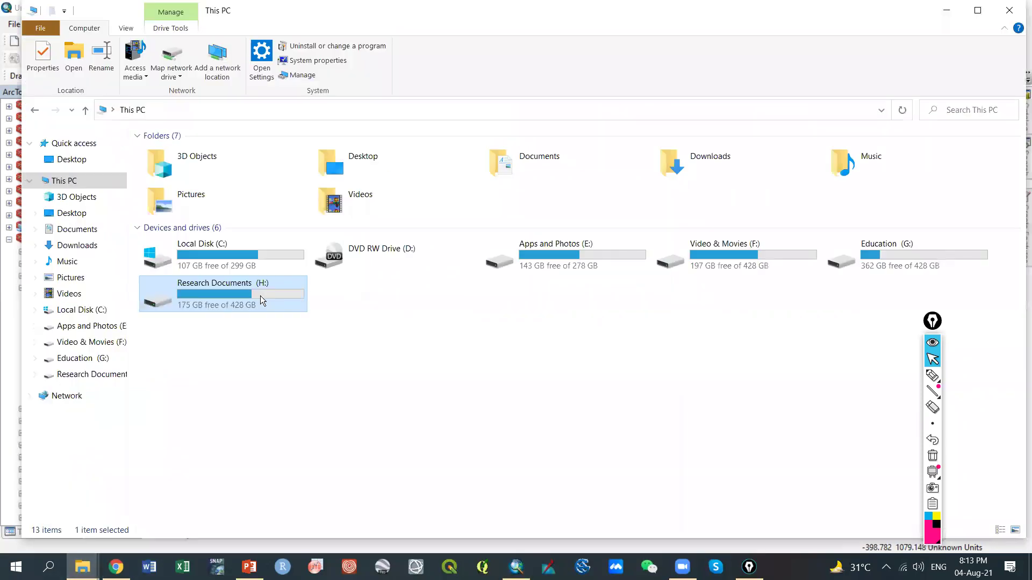
double_click(260, 295)
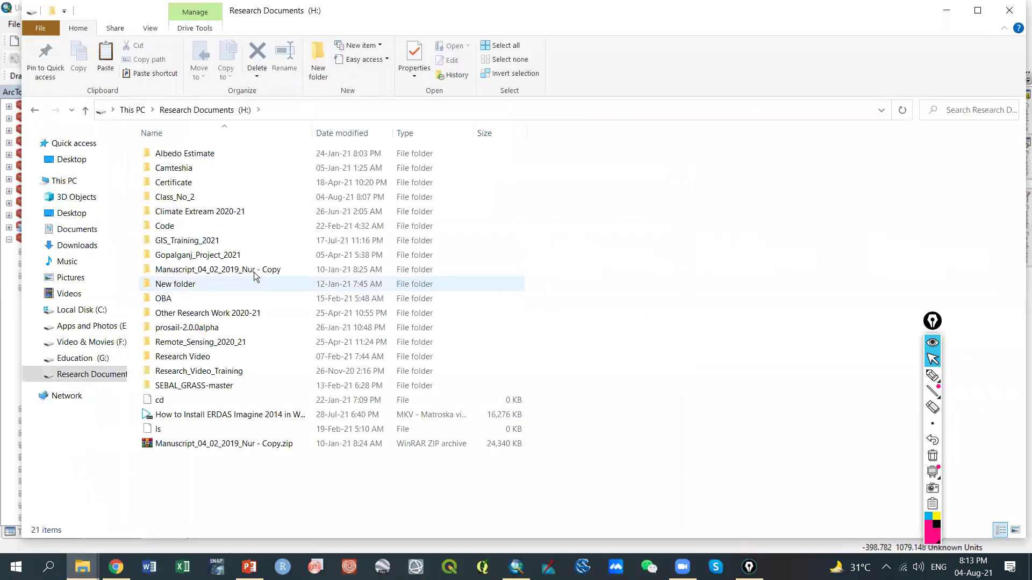
double_click(221, 243)
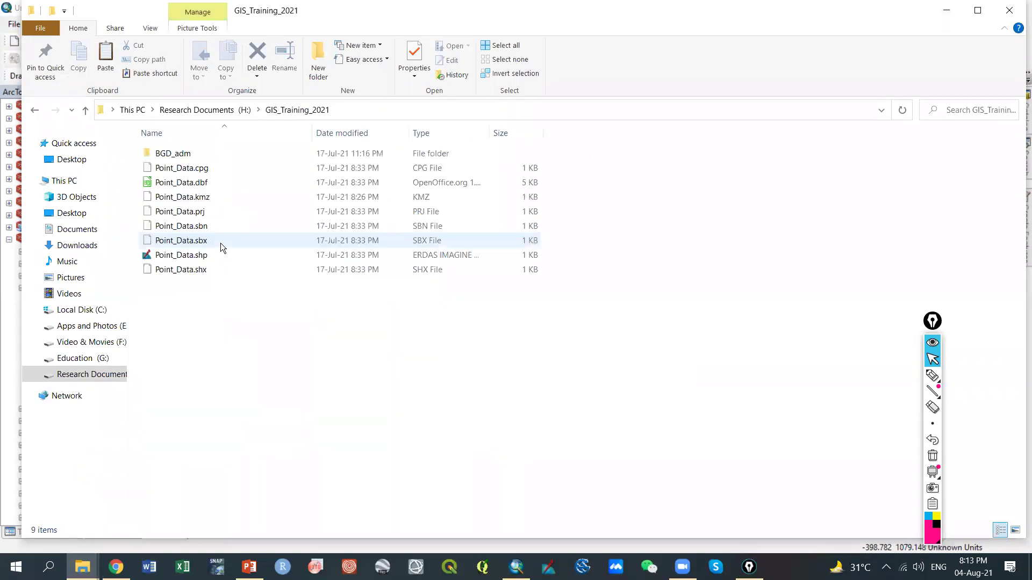
click(86, 110)
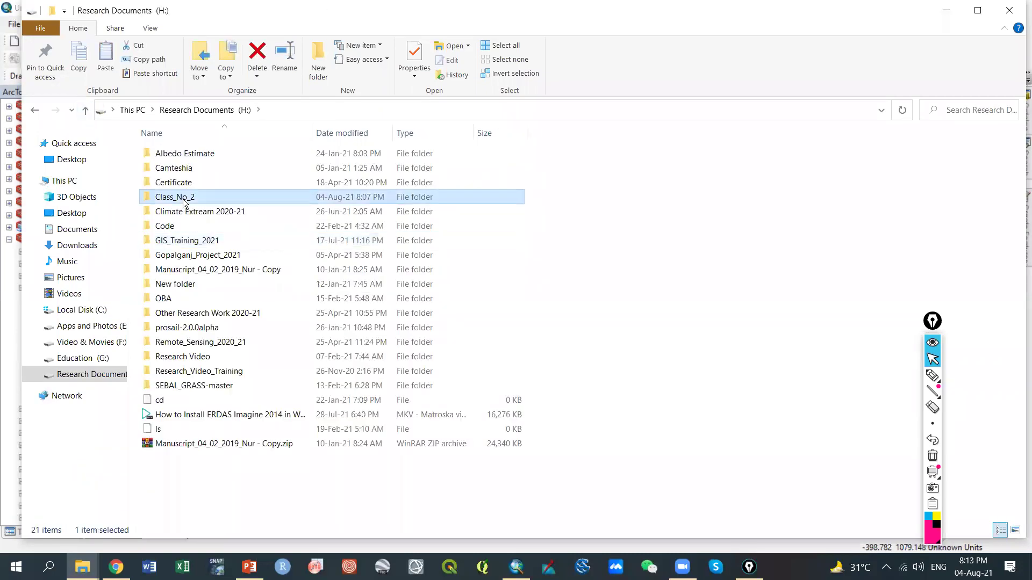
double_click(185, 198)
double_click(188, 153)
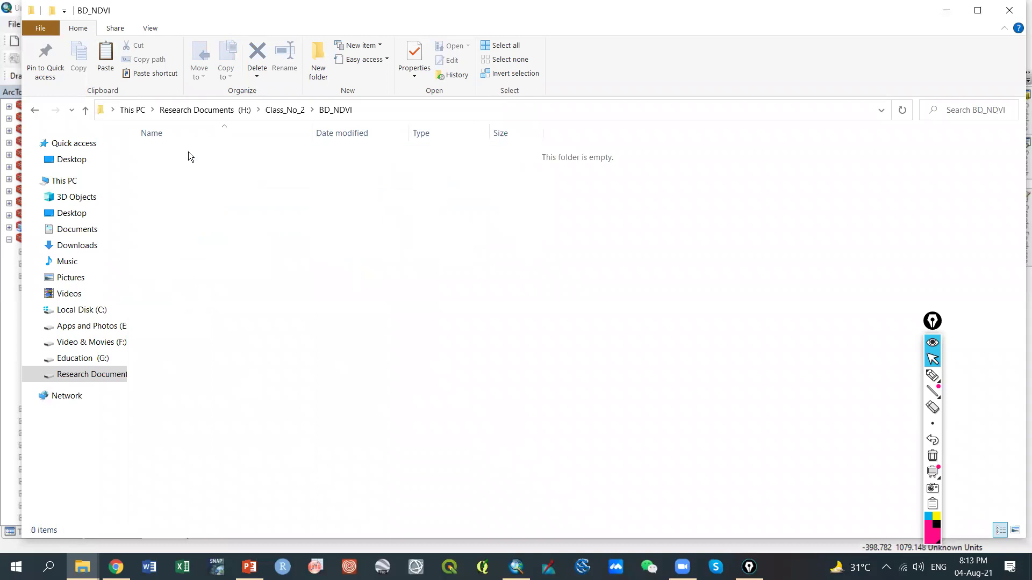
click(87, 111)
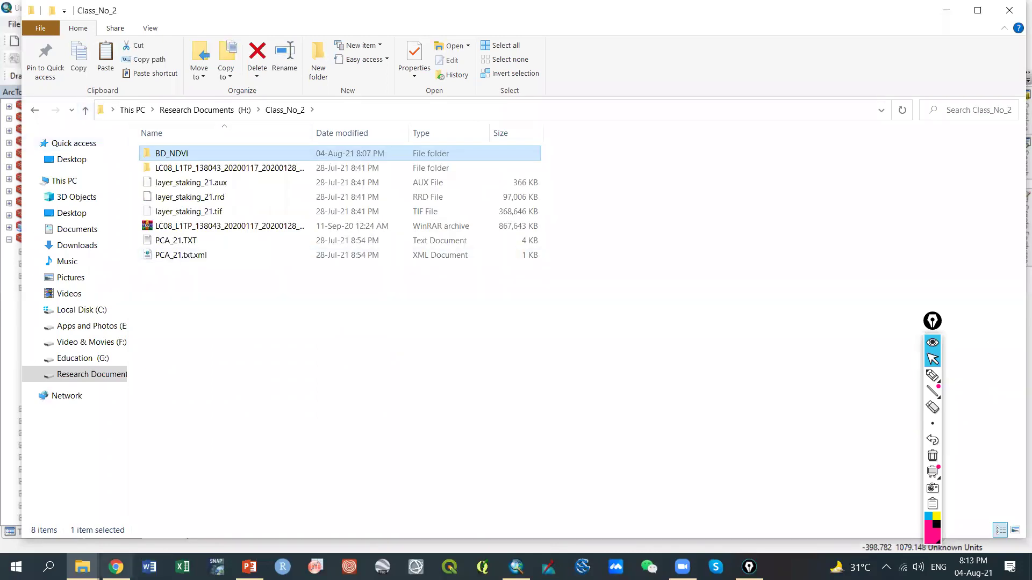
click(116, 567)
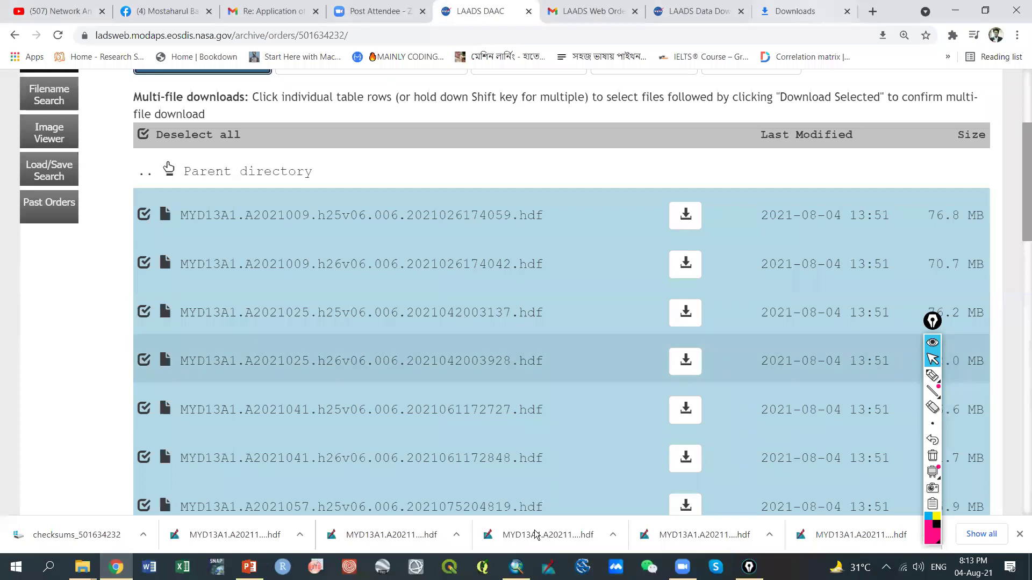
key(alt+Tab)
Look through the available data locations and close the Add Data dialog without adding a layer
click(534, 194)
click(517, 195)
click(509, 192)
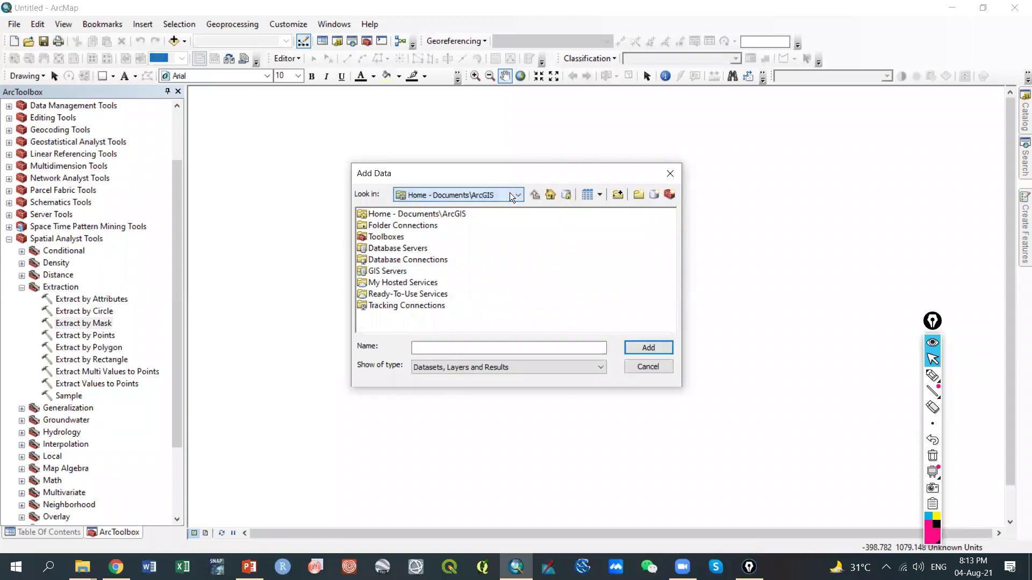
click(672, 177)
Create a new model, insert an Iterate Rasters iterator and open its settings
click(403, 42)
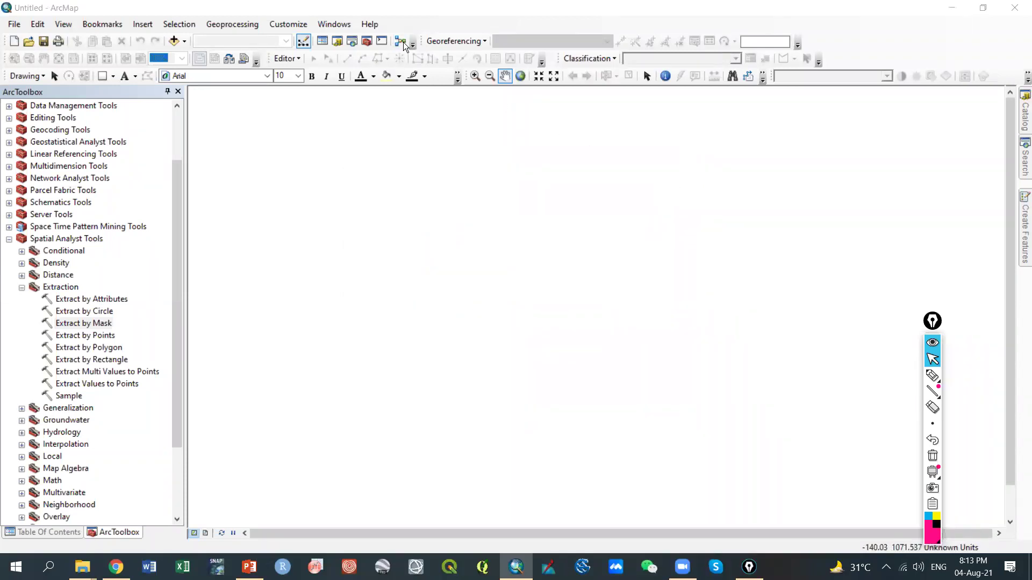
click(383, 152)
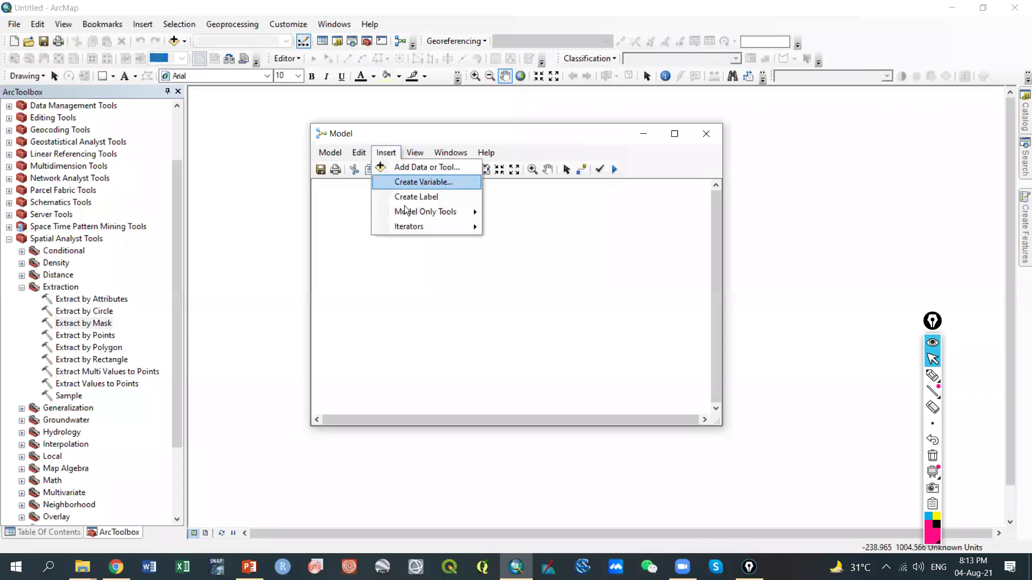
mouse_move(412, 228)
click(517, 367)
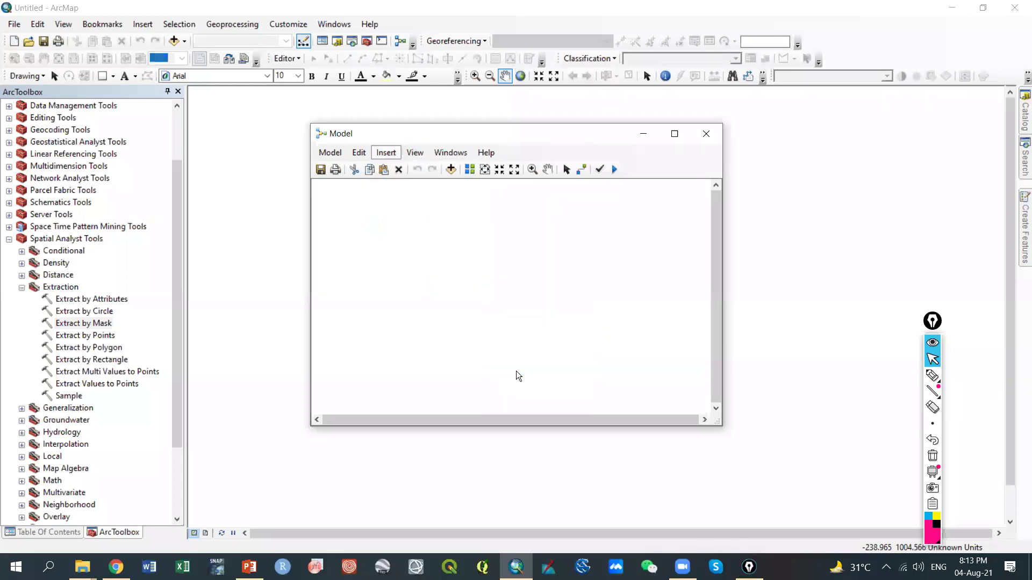
right_click(446, 262)
click(457, 269)
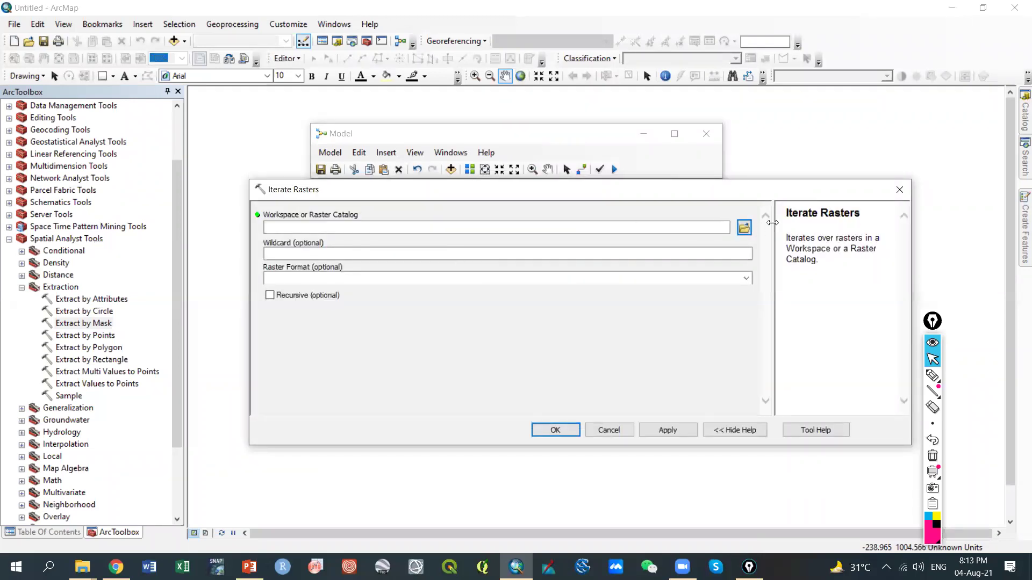
Browse for the iterator's workspace and connect to the NDVI Data folder in Desktop\GIS_ Training\Class_No_2
click(744, 228)
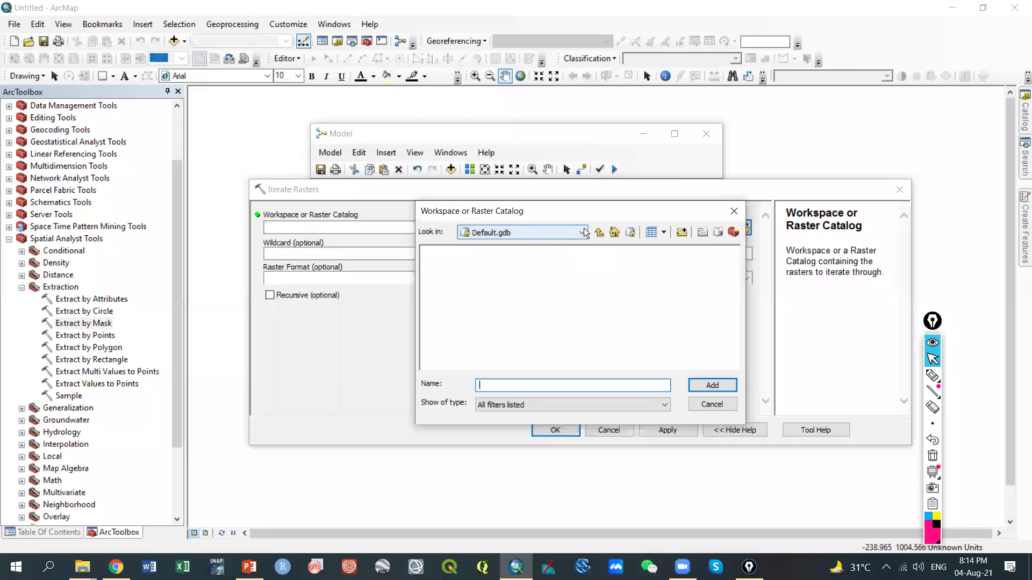
click(599, 232)
click(580, 232)
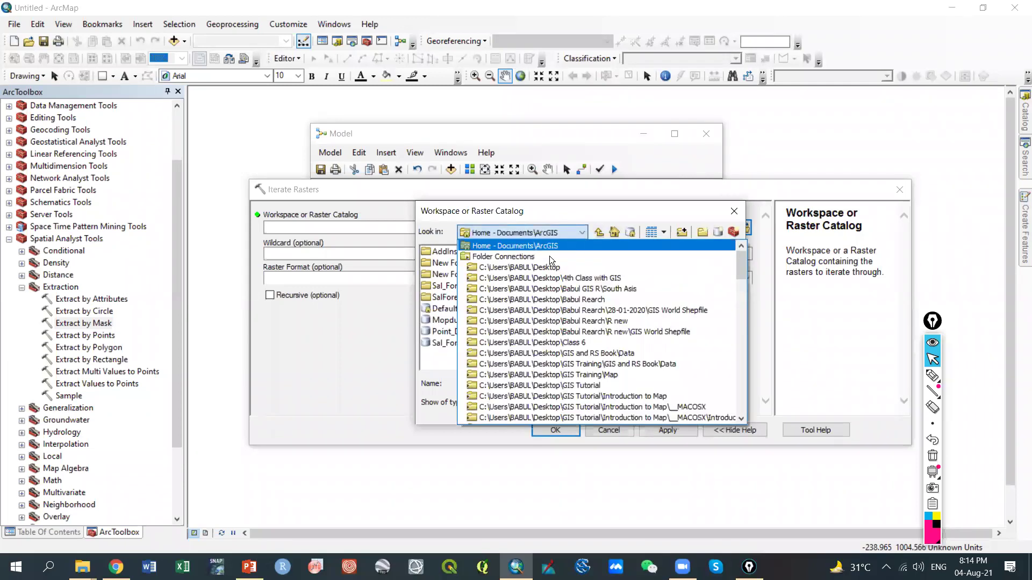
click(683, 235)
click(681, 233)
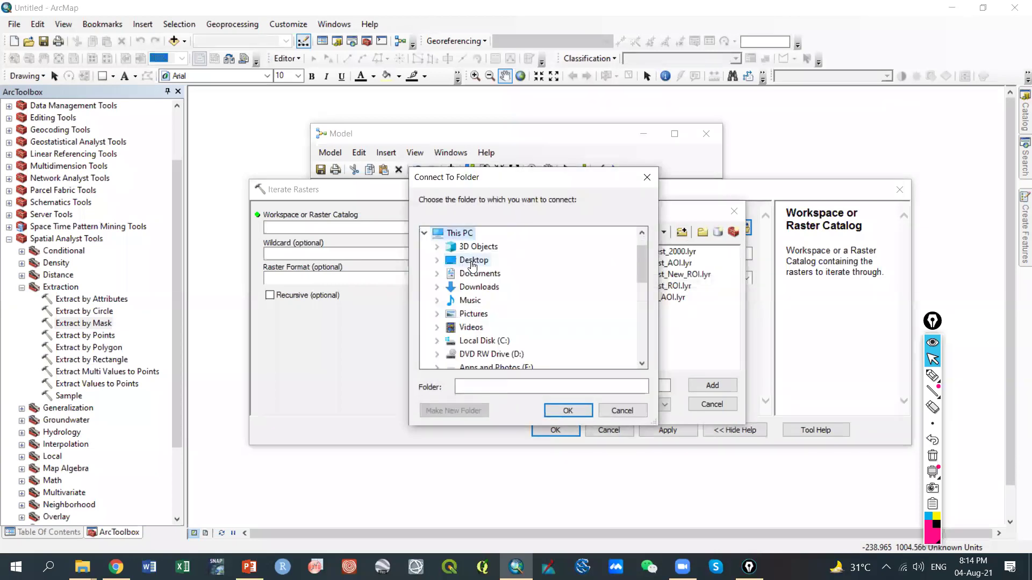
scroll(473, 264, down, 3)
scroll(484, 290, up, 4)
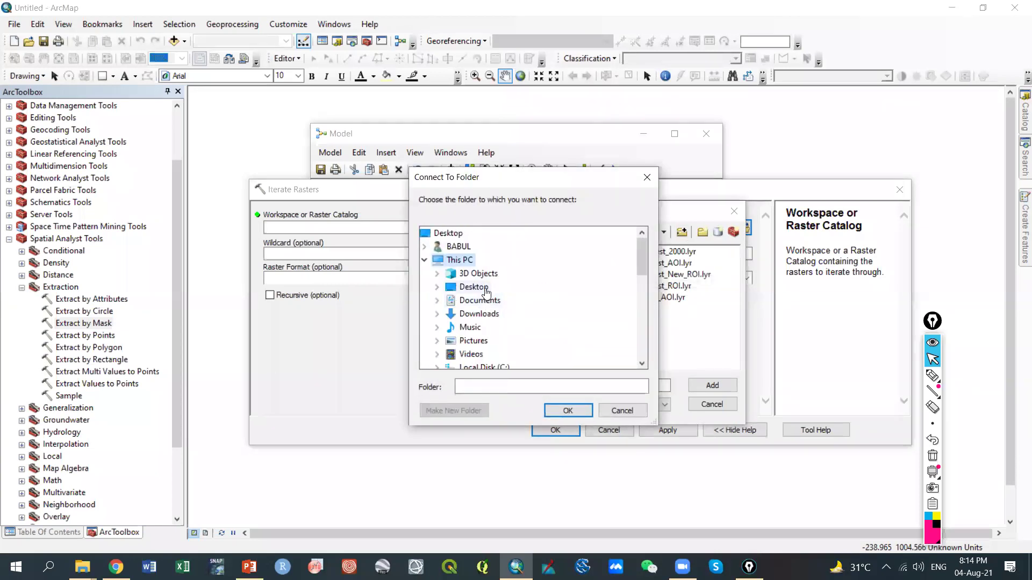
double_click(487, 293)
scroll(505, 285, down, 2)
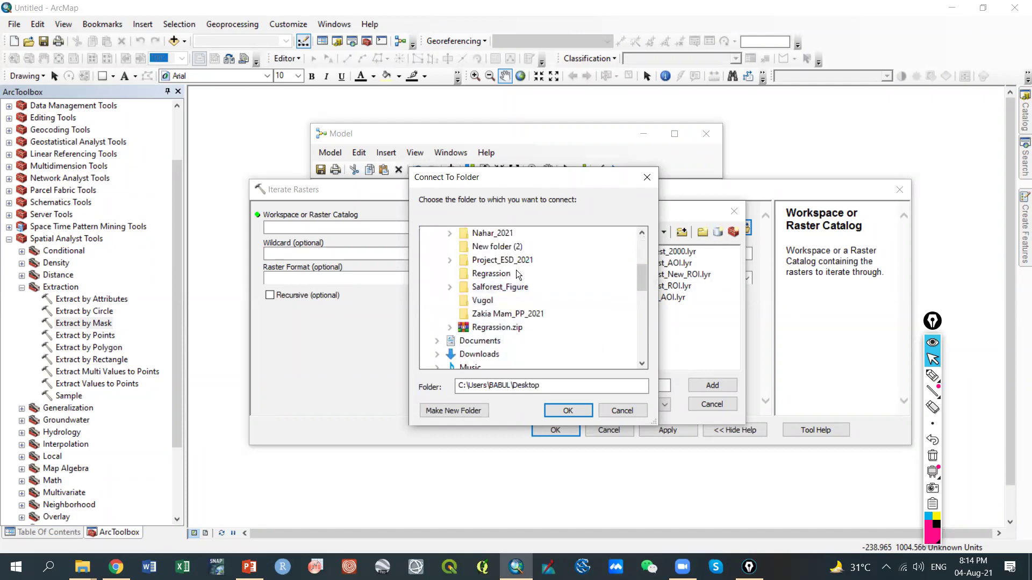
scroll(517, 273, up, 1)
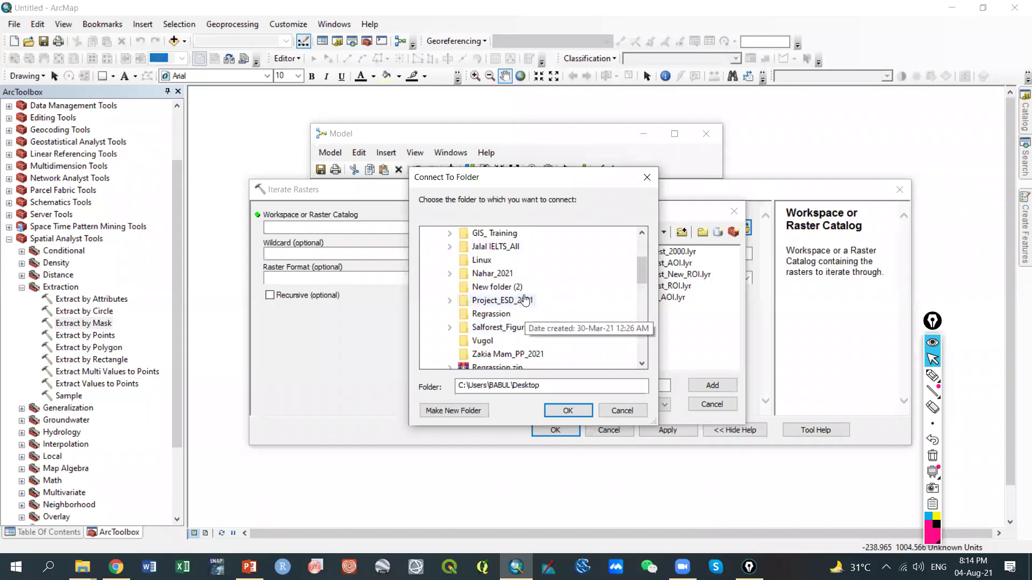
scroll(525, 301, down, 1)
scroll(534, 325, up, 1)
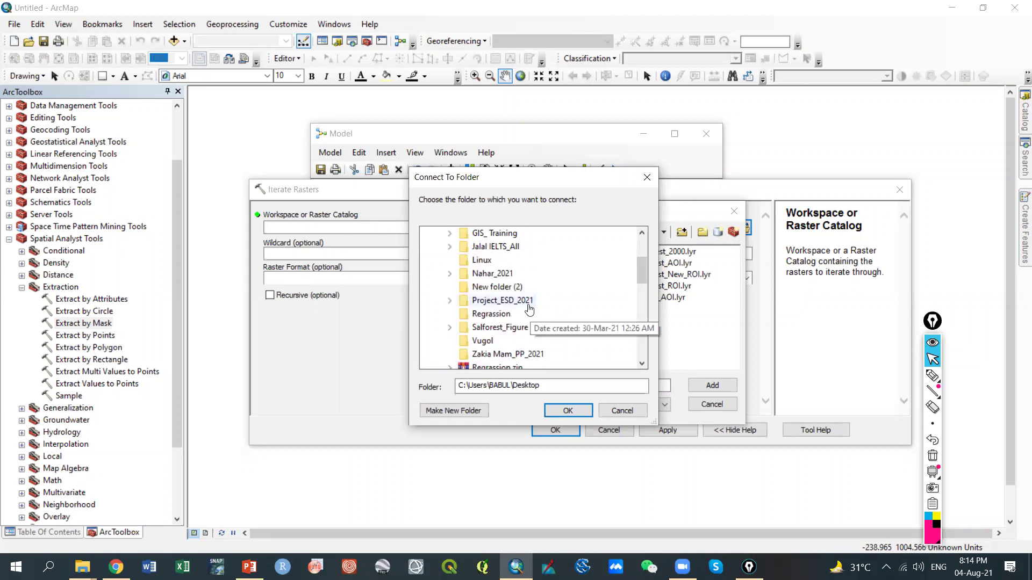
click(510, 235)
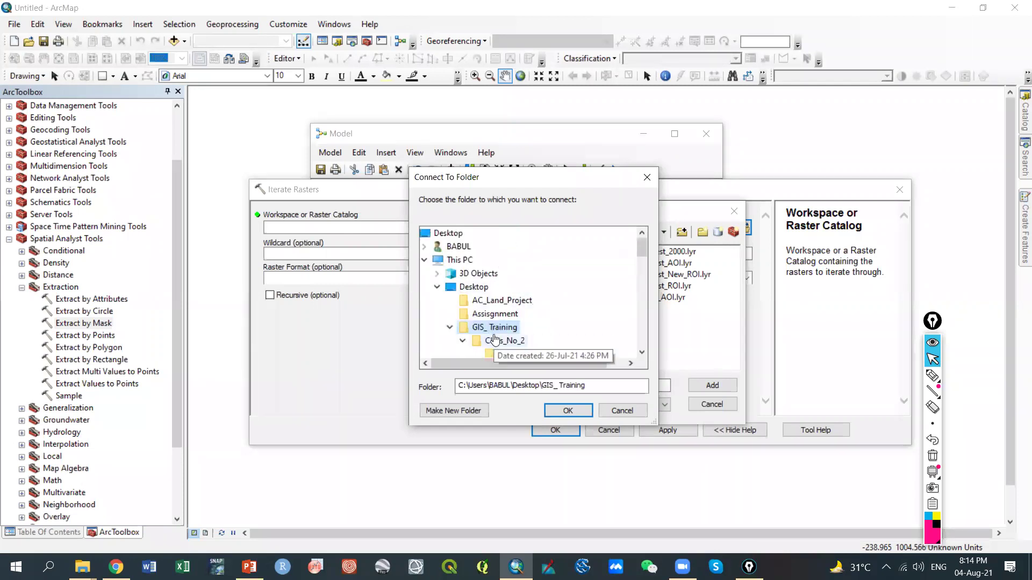
click(516, 302)
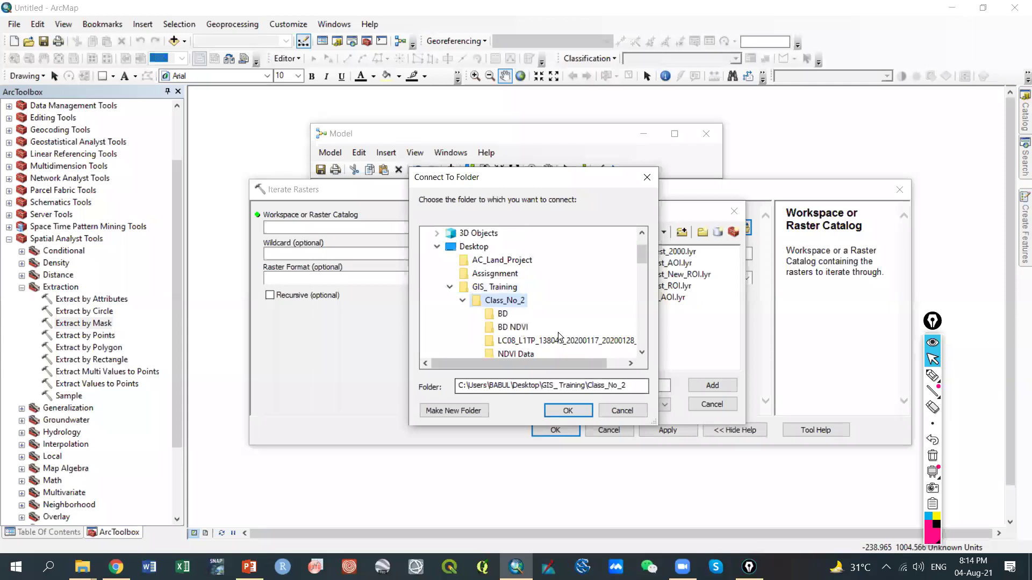
scroll(527, 322, down, 1)
click(521, 315)
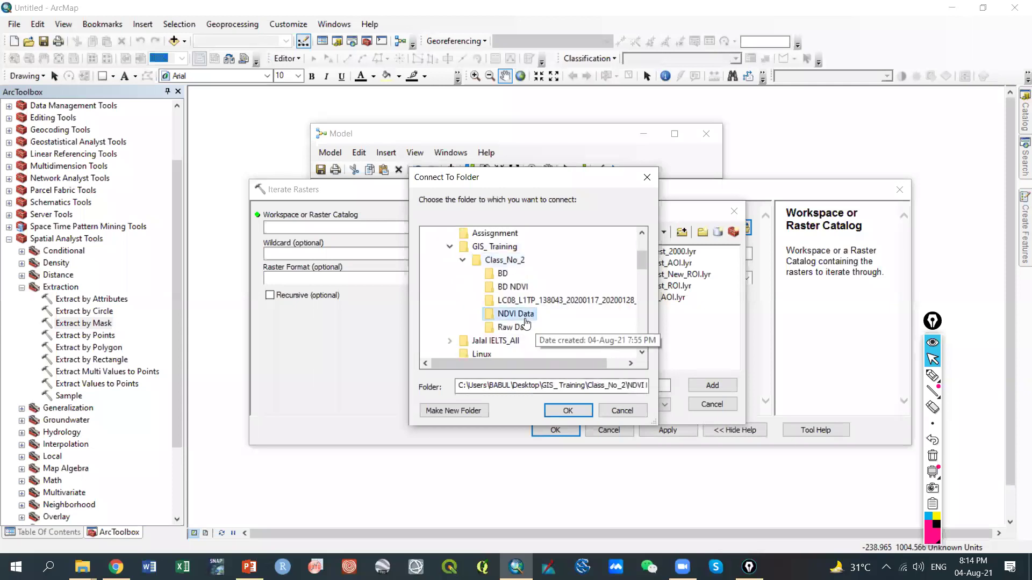
click(568, 411)
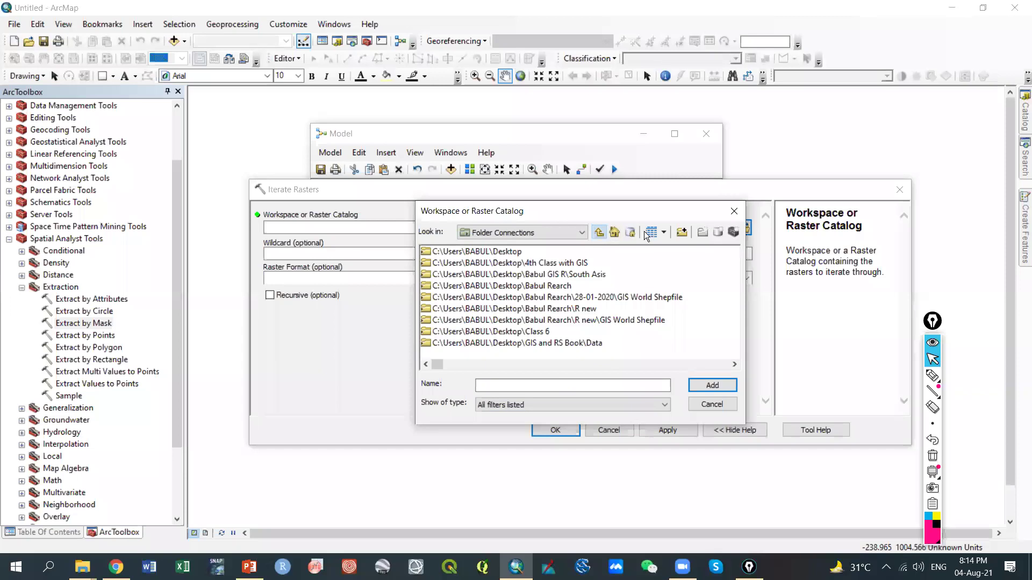
Start another folder connection and select the BD NDVI folder in Desktop\GIS_ Training\Class_No_2
click(682, 232)
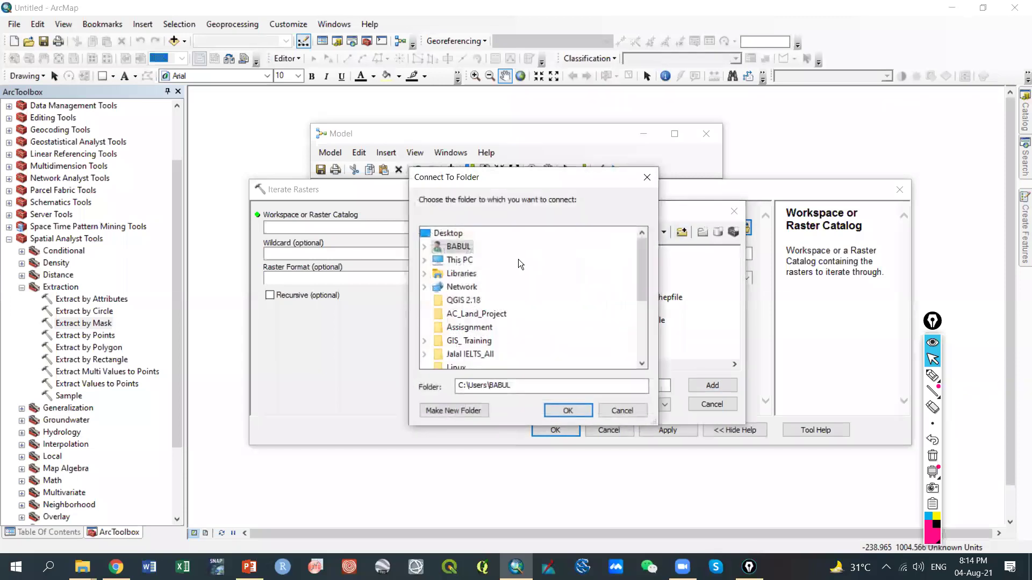
double_click(458, 260)
scroll(478, 337, down, 2)
scroll(497, 311, down, 2)
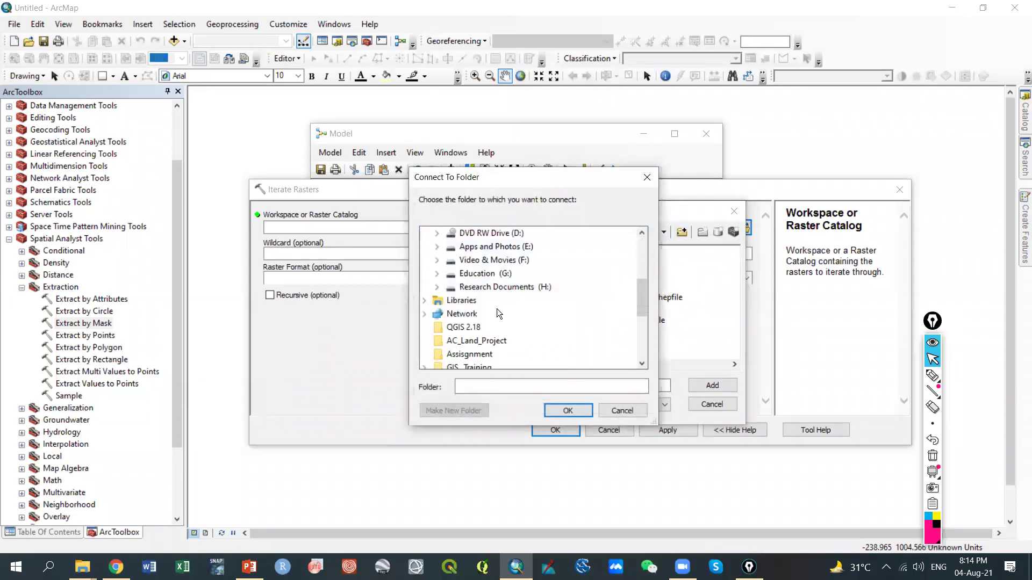
scroll(497, 316, up, 2)
scroll(498, 321, down, 2)
scroll(491, 297, down, 1)
scroll(492, 307, up, 3)
scroll(492, 301, up, 1)
scroll(493, 293, up, 2)
scroll(492, 292, down, 1)
scroll(492, 293, up, 1)
click(493, 285)
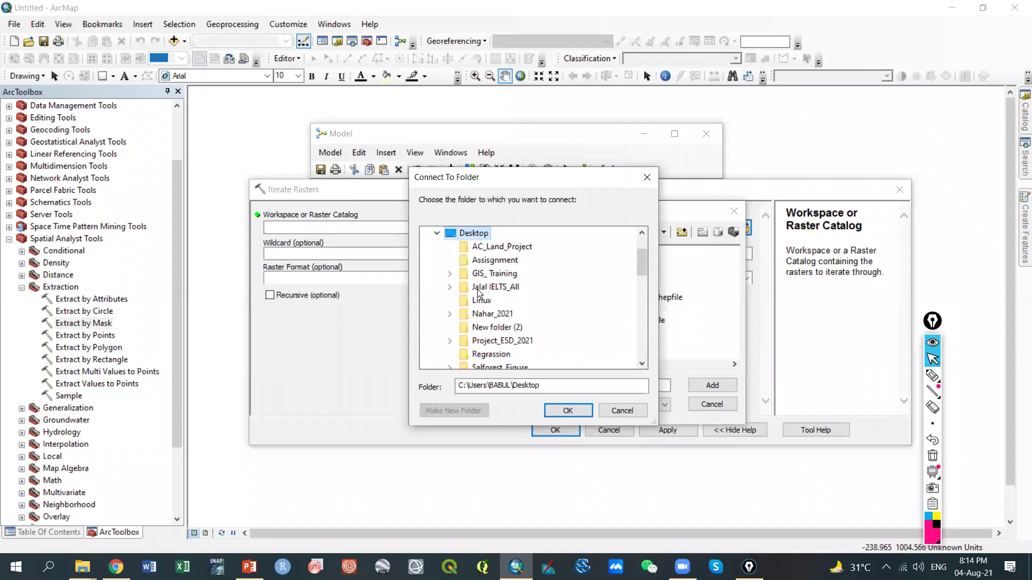
scroll(507, 296, down, 1)
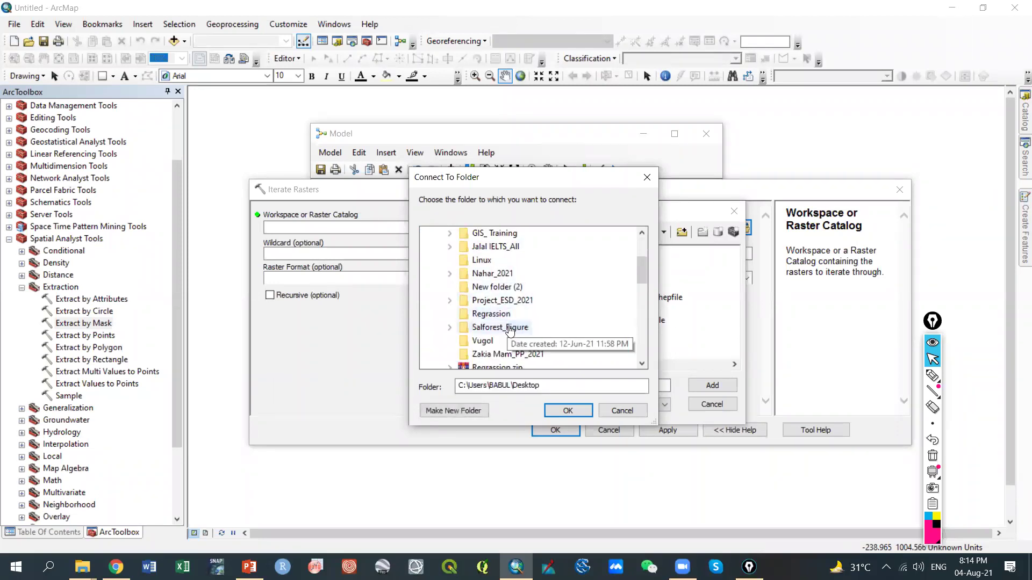
scroll(512, 327, up, 1)
click(509, 274)
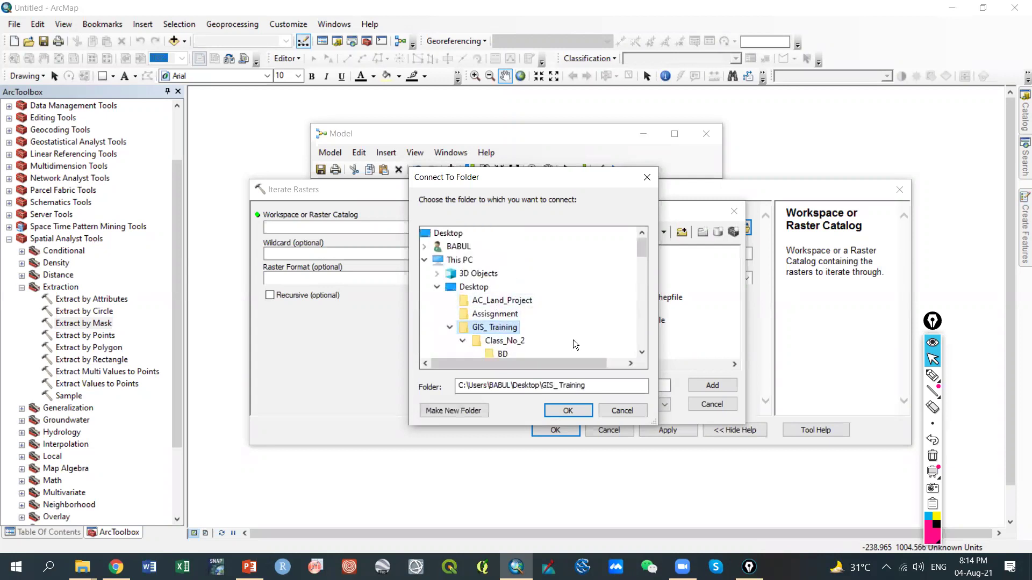
scroll(533, 330, down, 2)
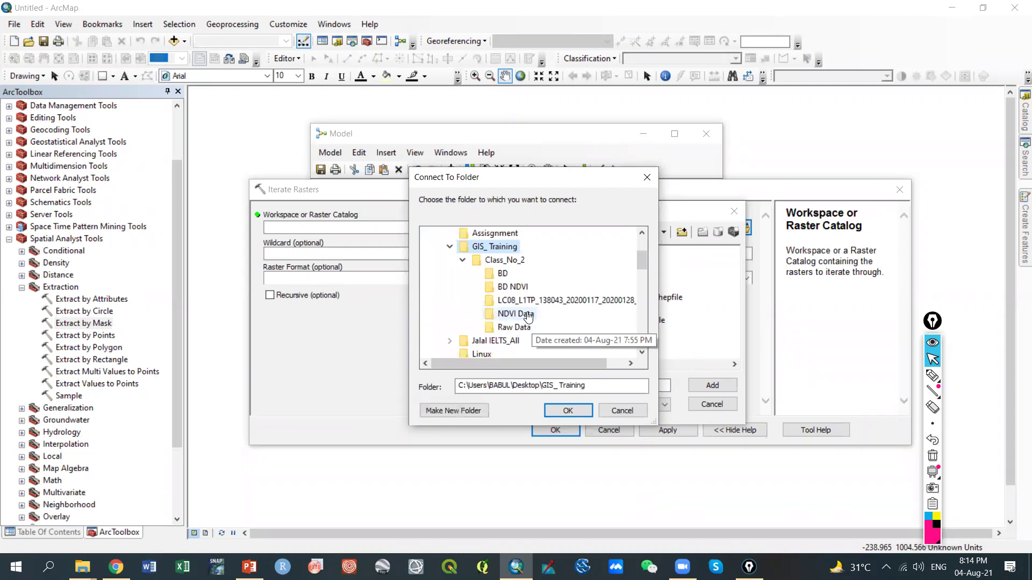
click(519, 289)
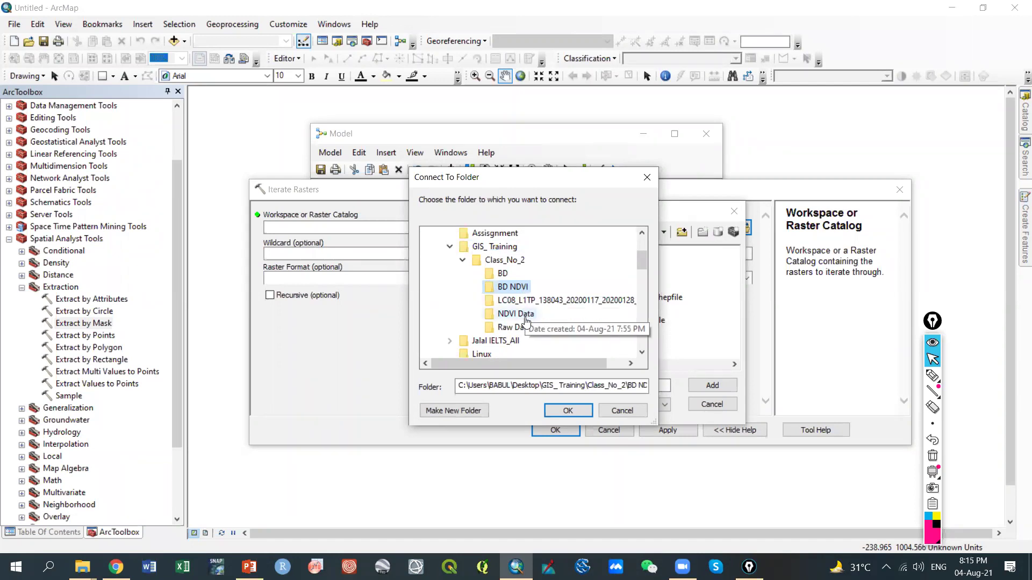
Connect to the Class_No_2 folder and set its NDVI Data subfolder as the Iterate Rasters workspace
click(505, 260)
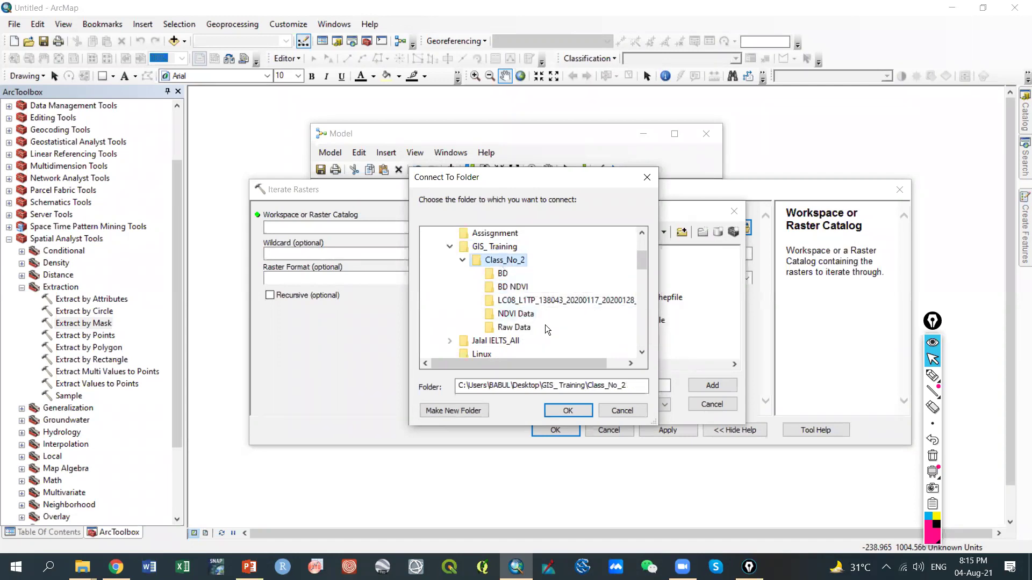
click(563, 412)
click(556, 233)
scroll(555, 313, down, 5)
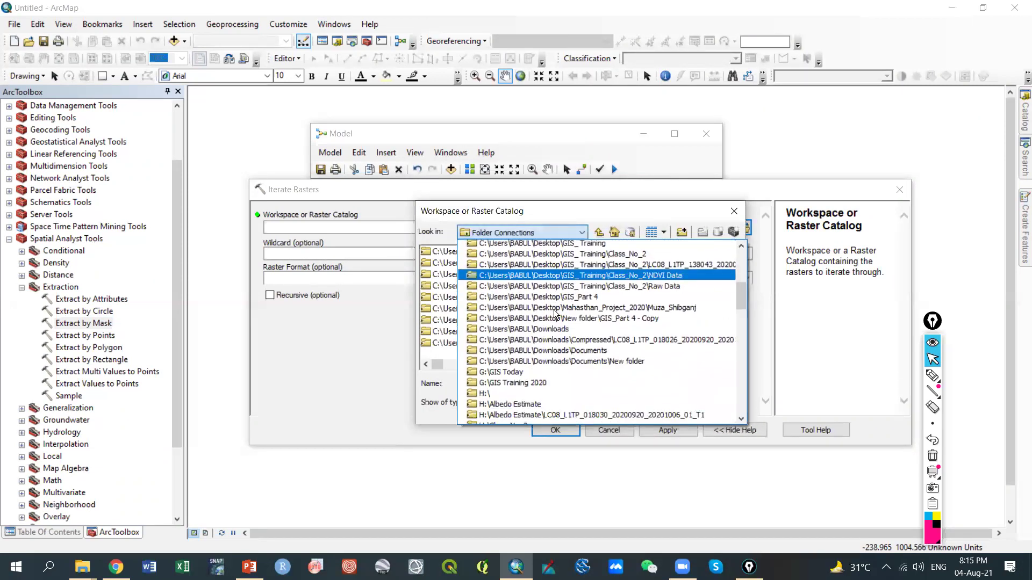
scroll(555, 317, up, 3)
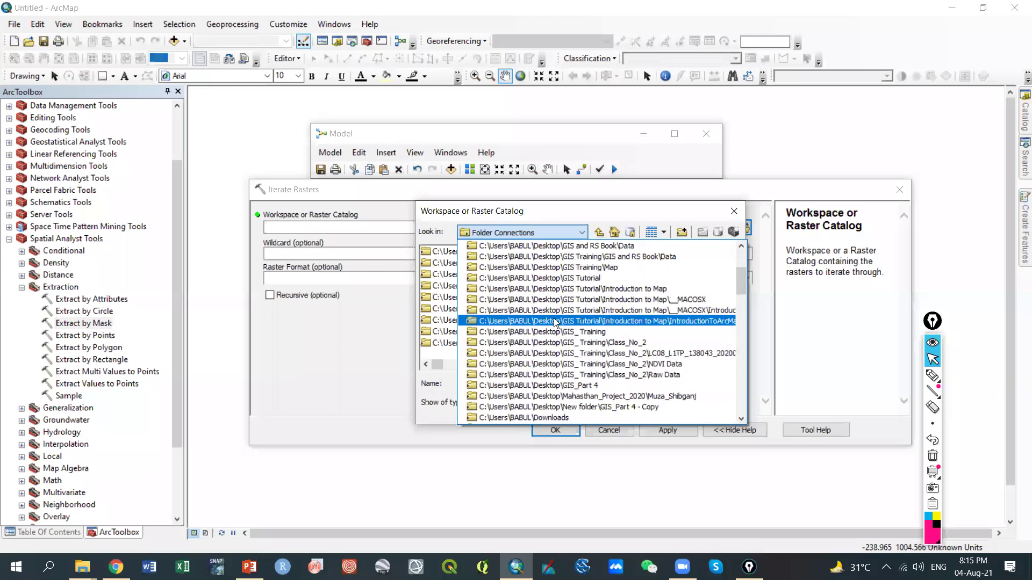
click(559, 342)
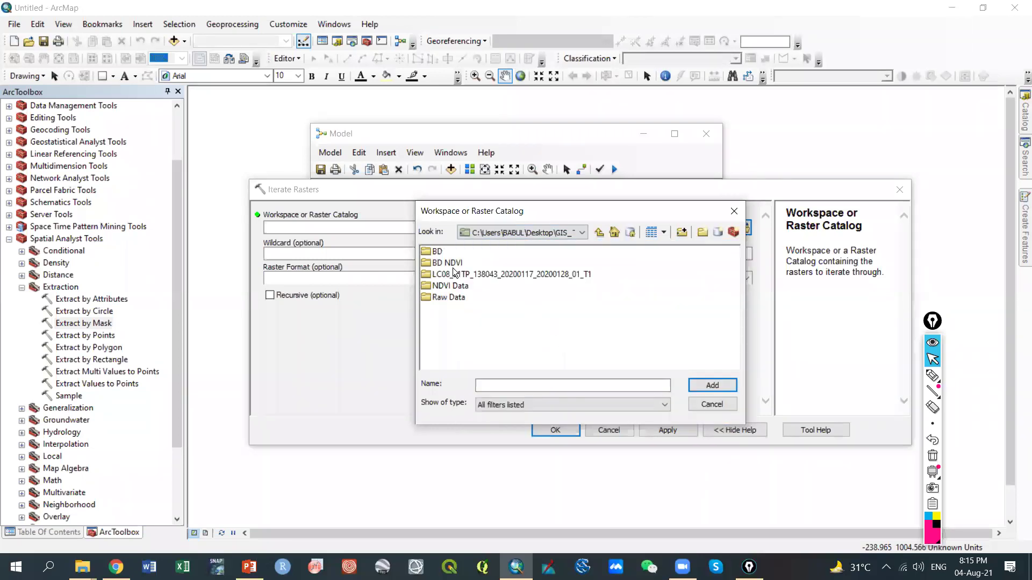
click(460, 290)
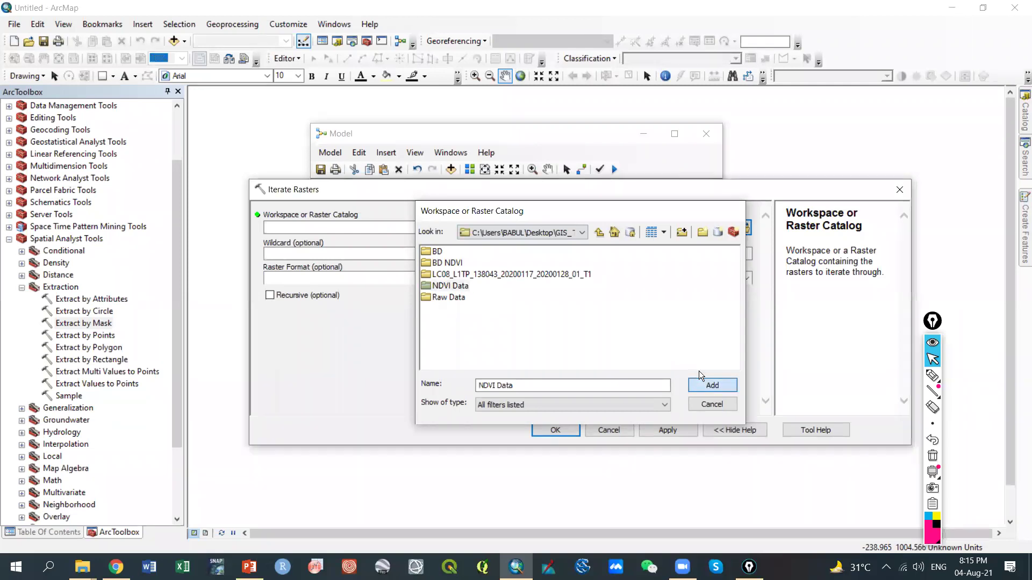
click(704, 386)
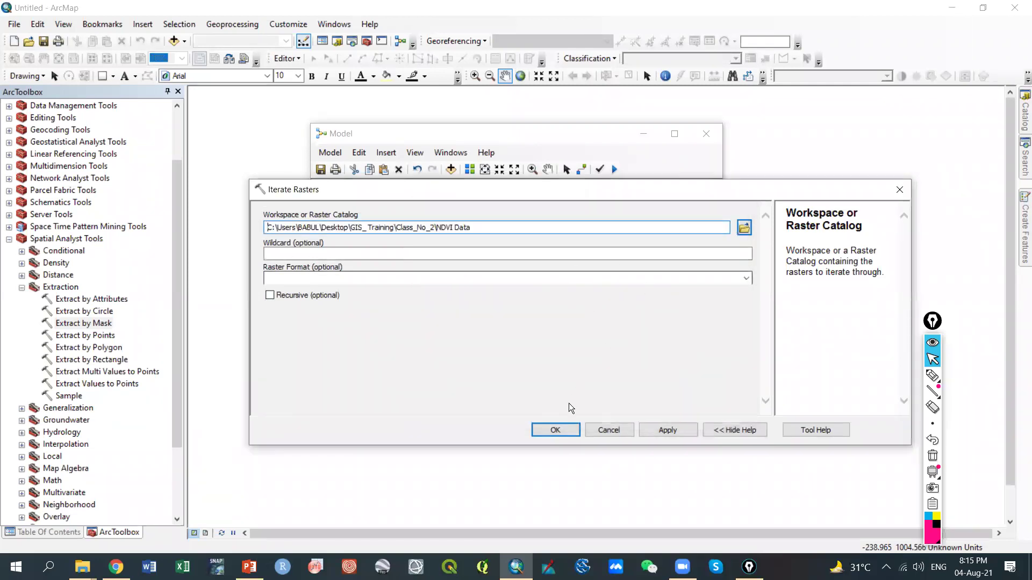
click(555, 430)
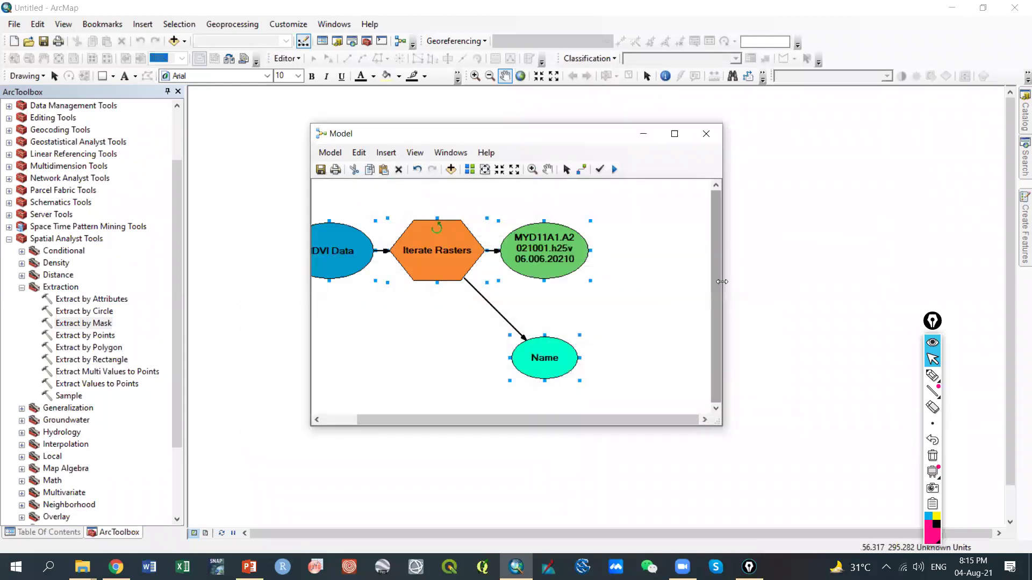
Add the Extract by Mask tool to the model beside the iterator's outputs, enlarging the model window to fit
drag(721, 282, 858, 282)
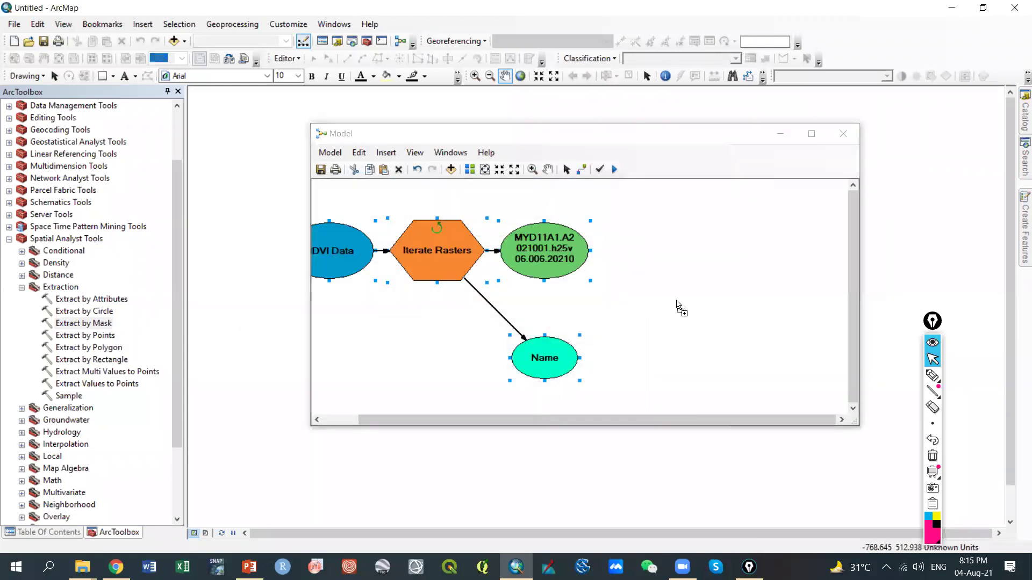
drag(763, 249, 709, 245)
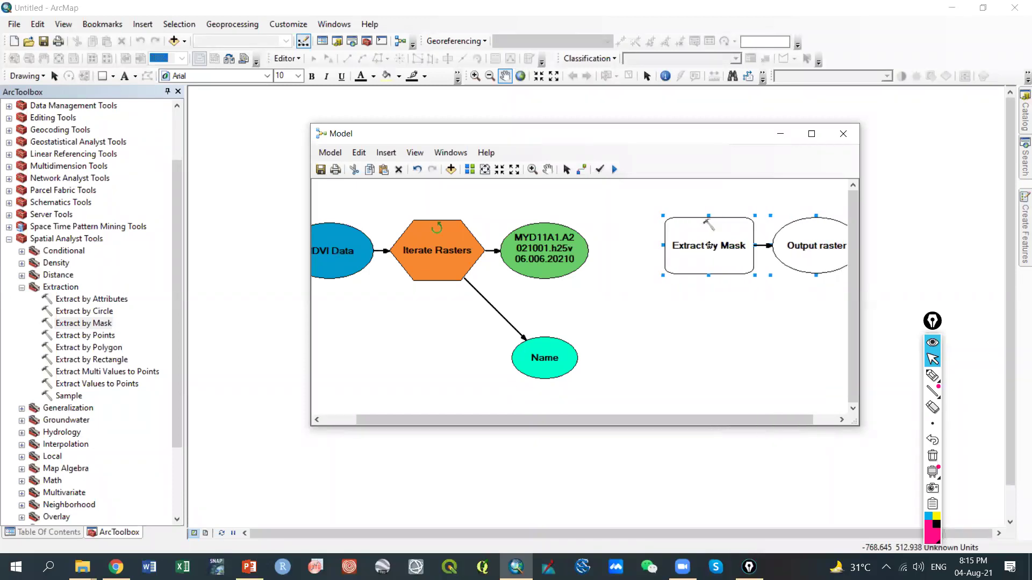
drag(691, 239, 678, 244)
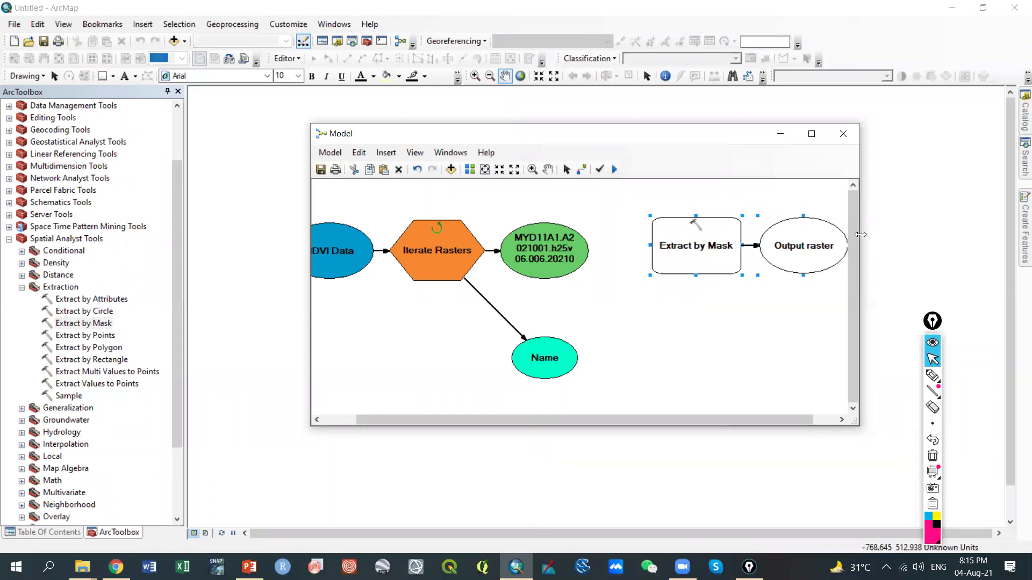
drag(861, 235, 942, 234)
drag(726, 246, 717, 245)
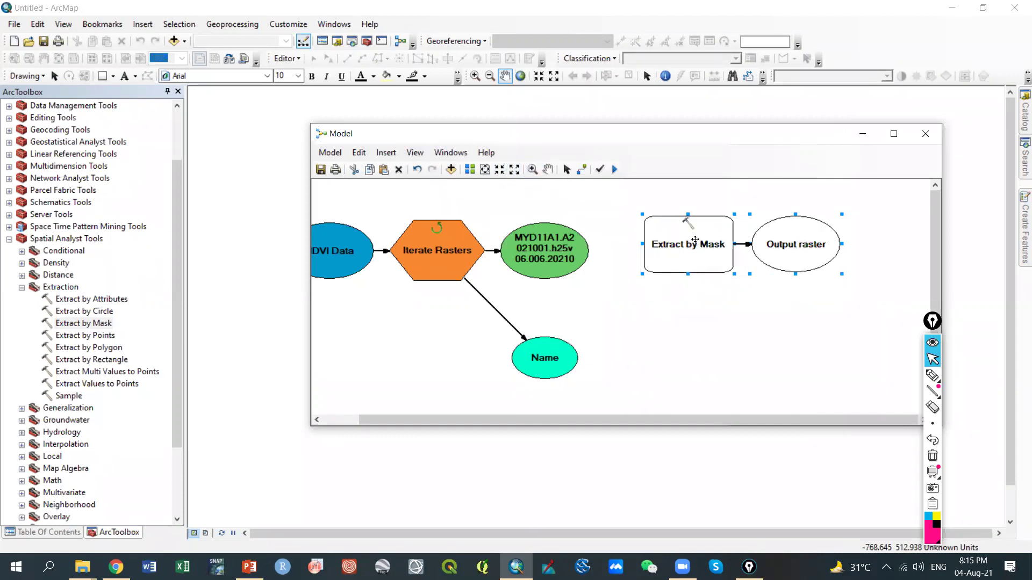
Set the Extract by Mask input raster to the iterated MYD11A1.A2021001.h25v06.006.2021002181827.hdf
right_click(668, 231)
click(681, 235)
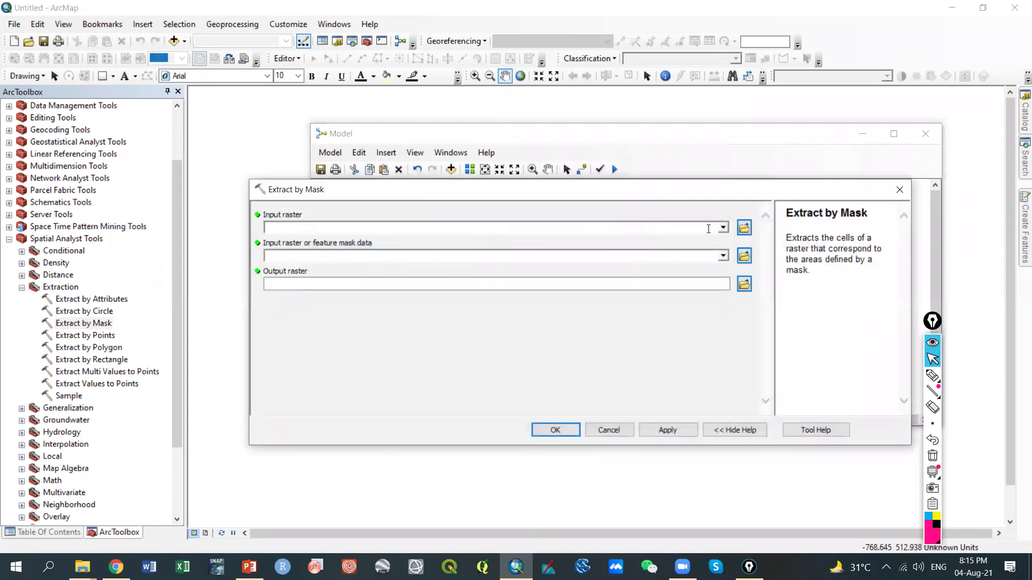
click(723, 228)
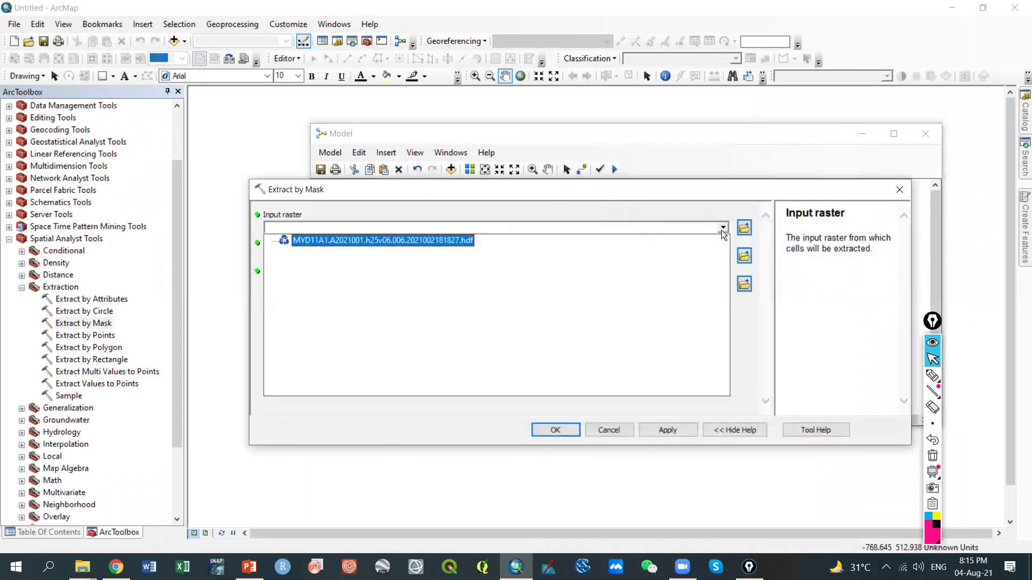
click(438, 240)
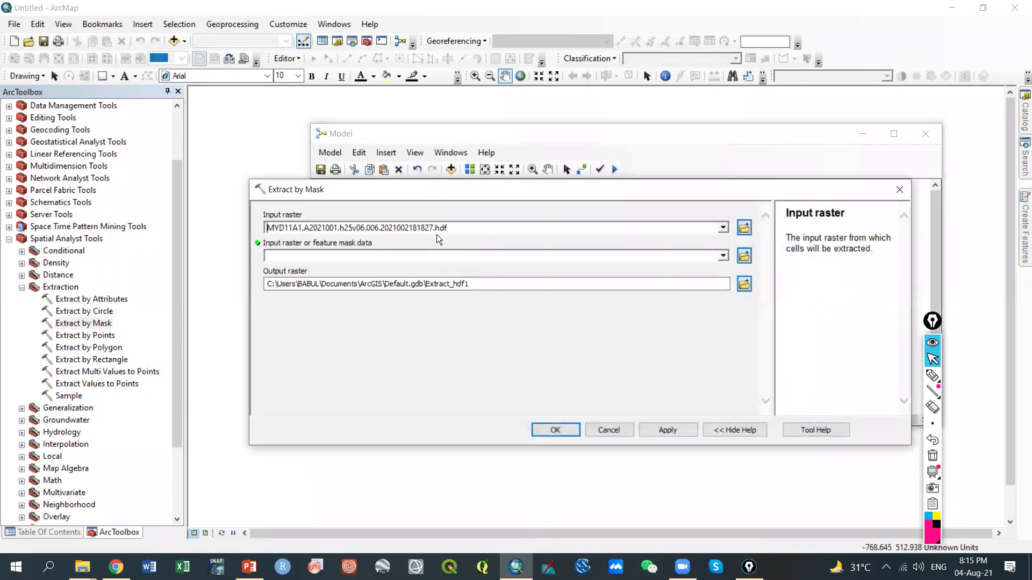
Set the feature mask data to Country.shp from the BD folder
click(745, 257)
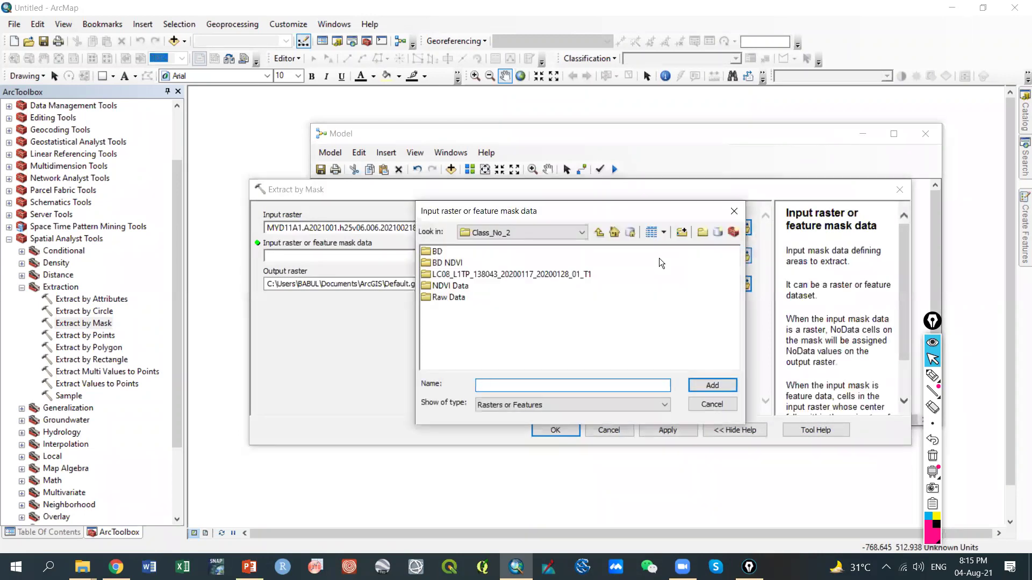
double_click(441, 252)
click(440, 252)
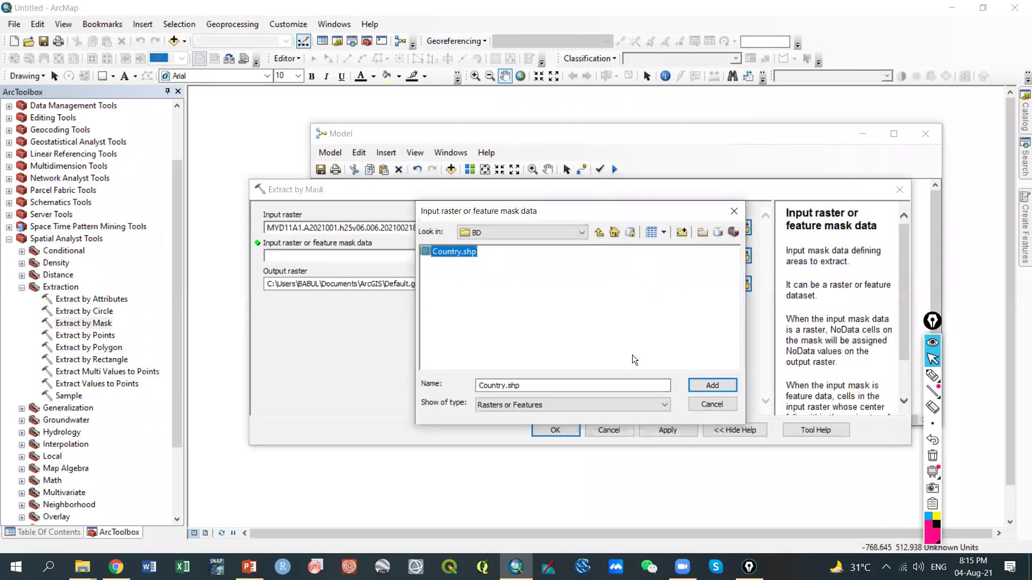
click(698, 384)
Save the output raster as %name% in the BD NDVI folder and accept the Extract by Mask settings
click(544, 289)
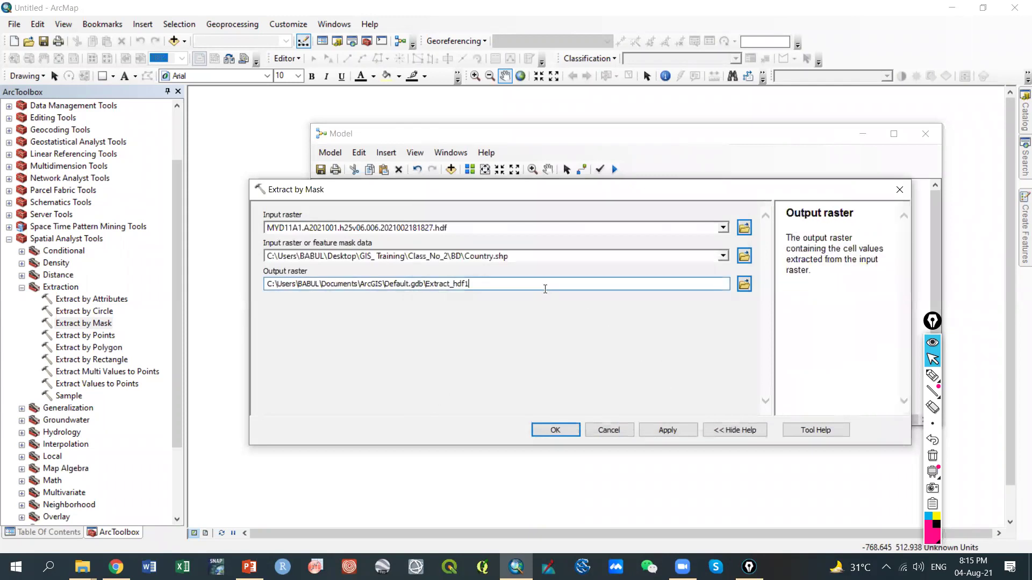
click(744, 283)
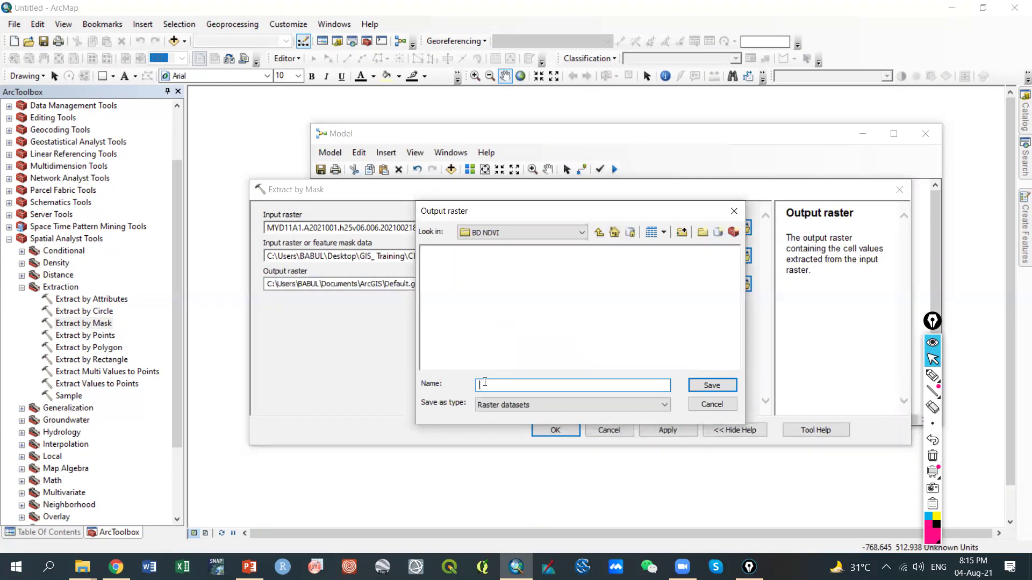
text(%name%)
click(712, 385)
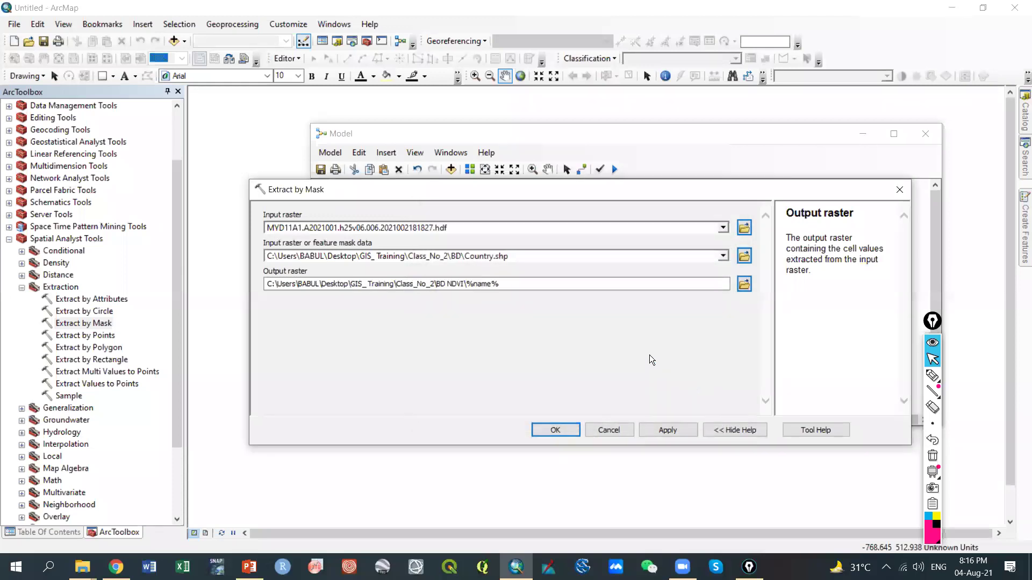
click(569, 428)
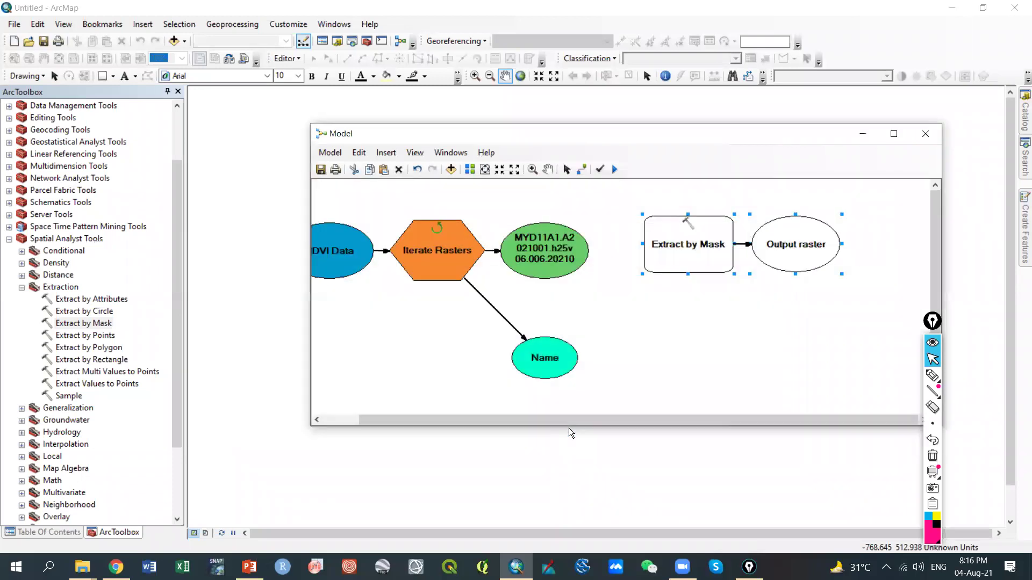
Arrange the Extract by Mask group and the Name variable below the iterator row, and run the model
drag(600, 262, 666, 377)
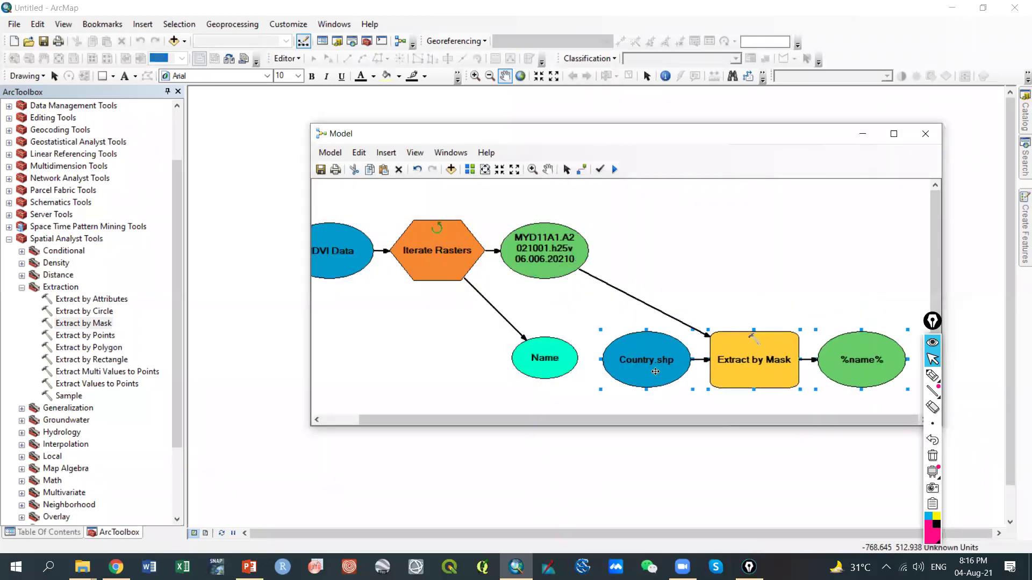
drag(532, 358, 442, 351)
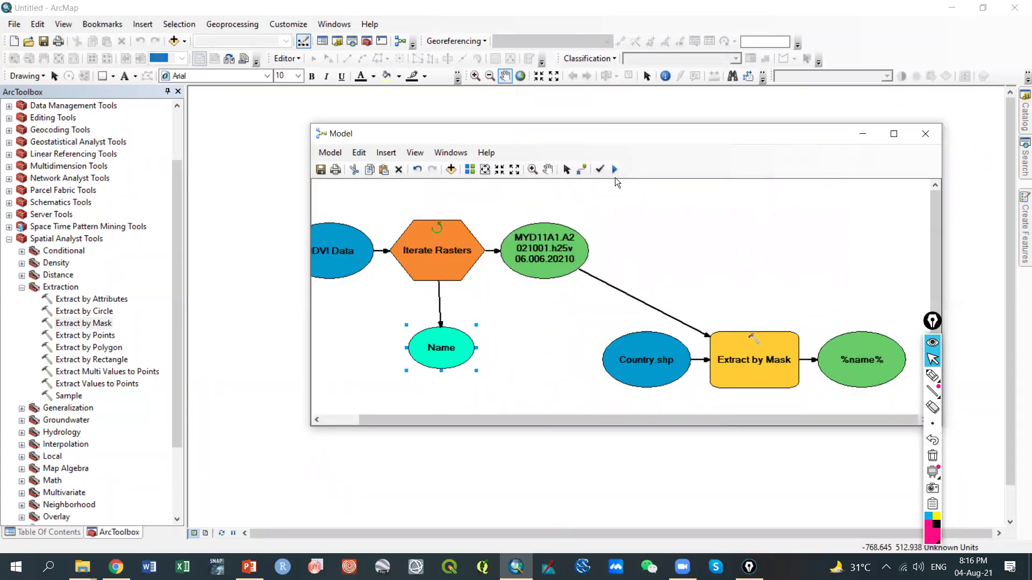
click(614, 174)
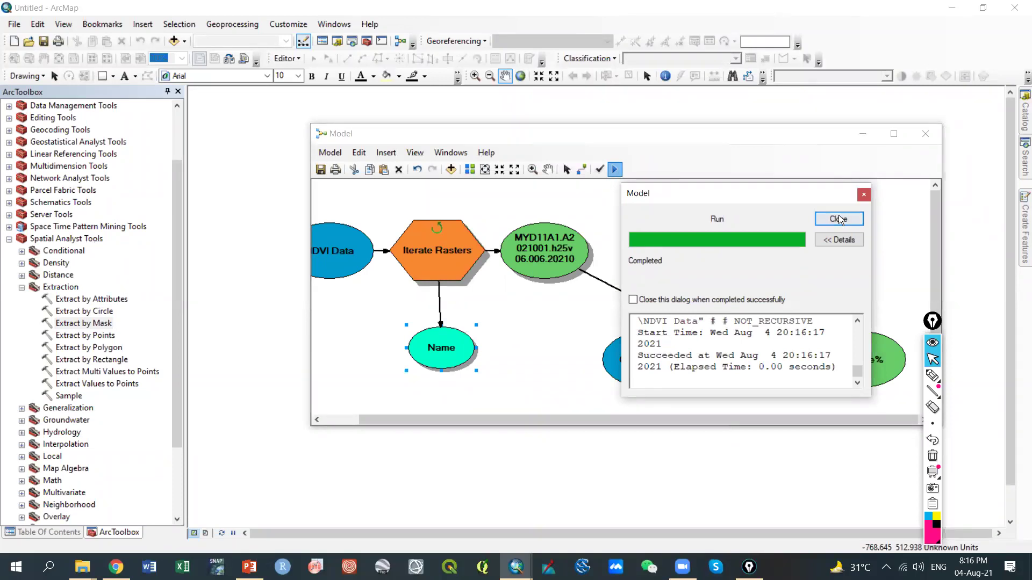
click(838, 219)
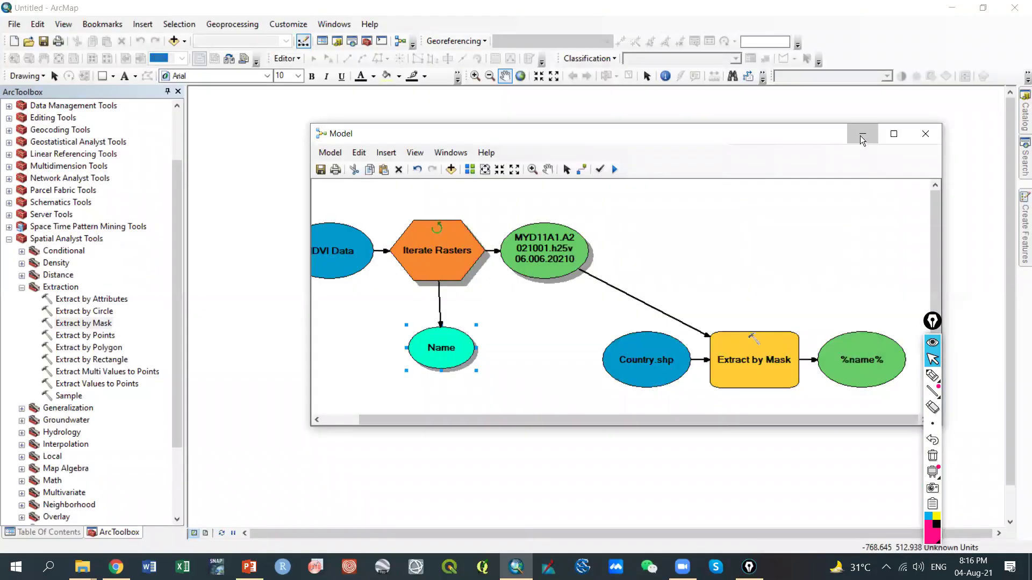
Minimize the model and browse the BD NDVI output folder for data to add to the map
click(862, 134)
click(182, 41)
click(204, 56)
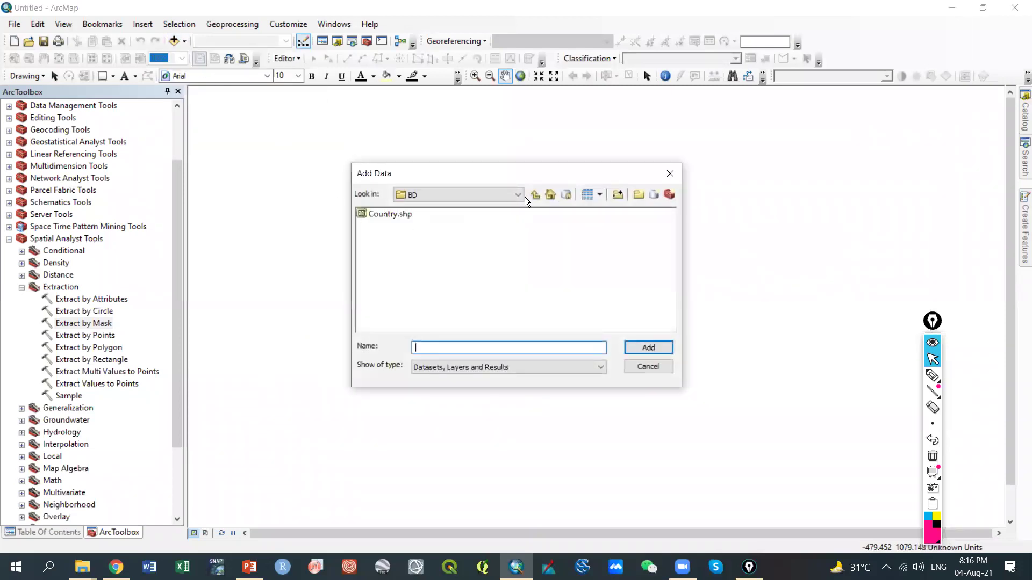
click(532, 195)
double_click(372, 224)
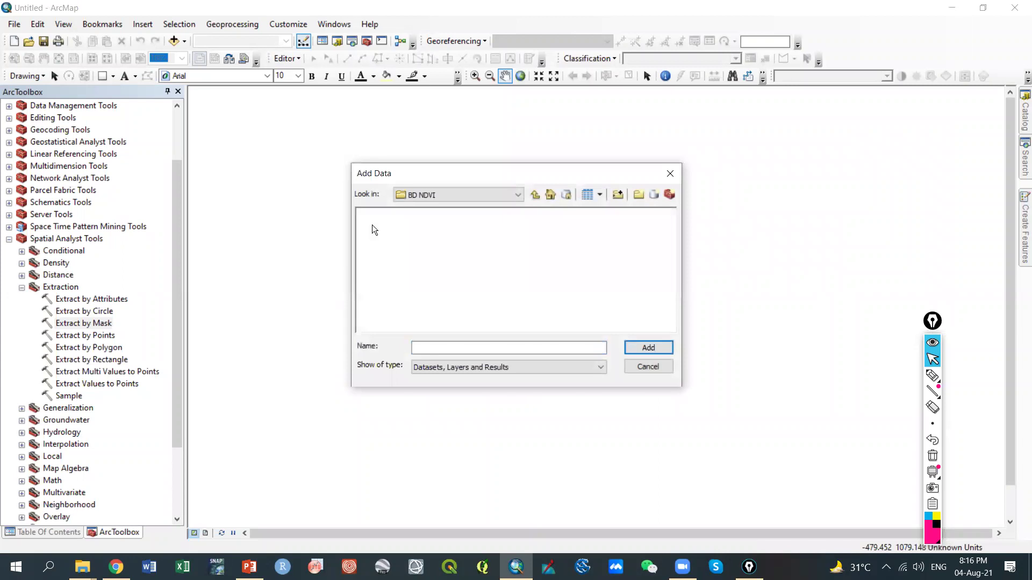
Add subdataset 0 (LST_Day_1km) of MYD11A1.A2021001.h25v06.006.2021002181827.hdf from the NDVI Data folder to the map
click(531, 197)
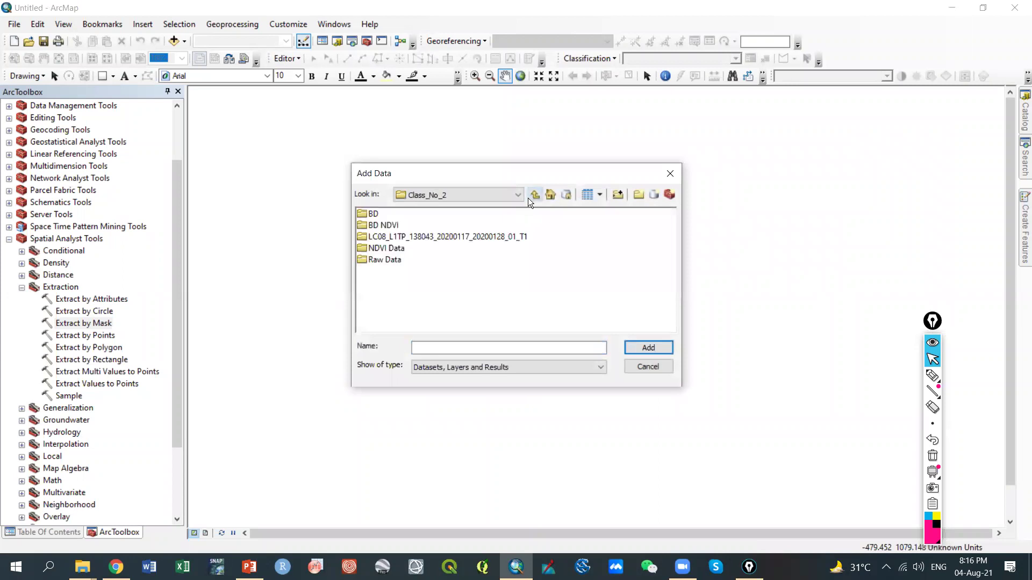
double_click(386, 249)
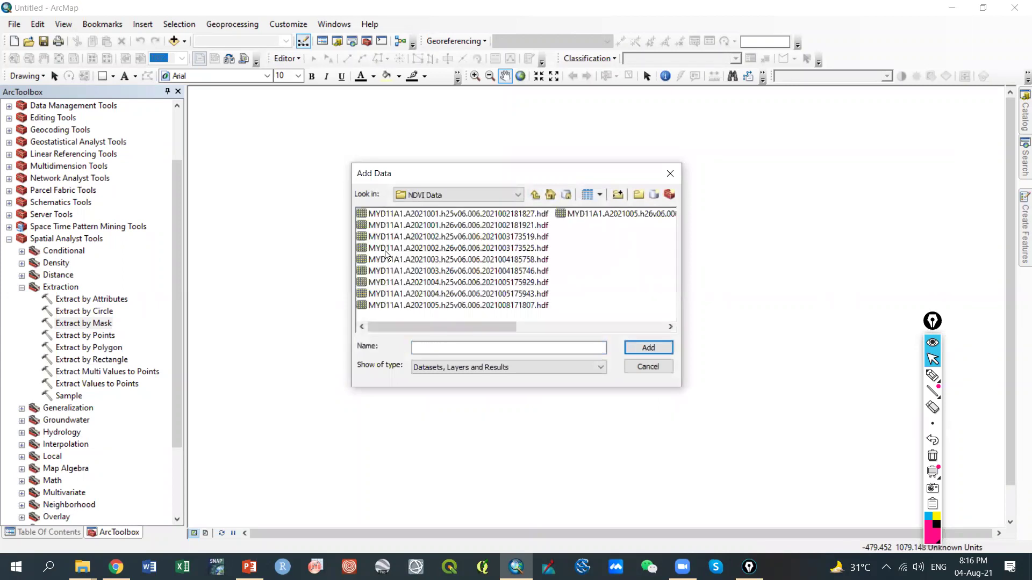
click(462, 215)
click(648, 348)
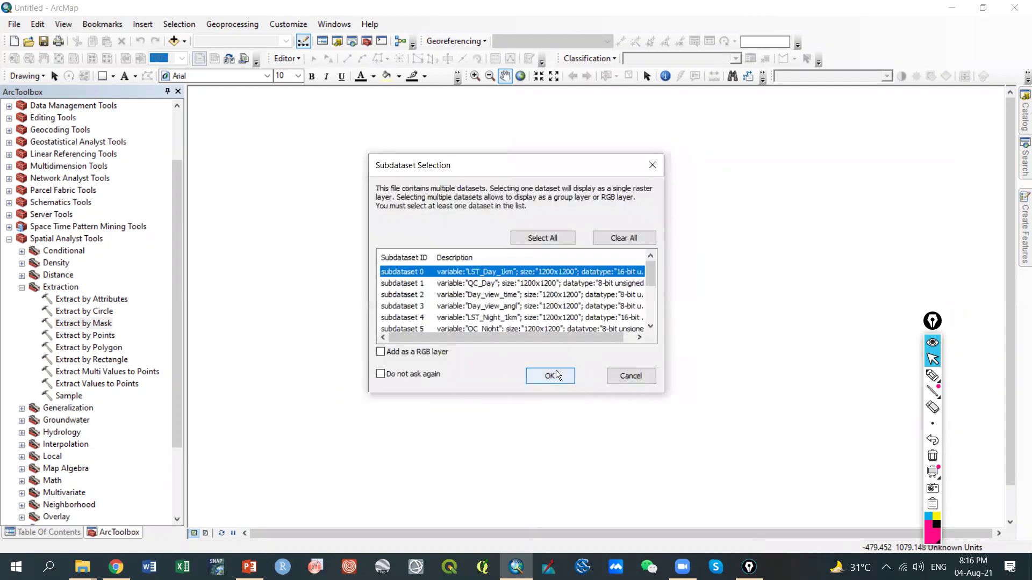
click(555, 375)
click(511, 262)
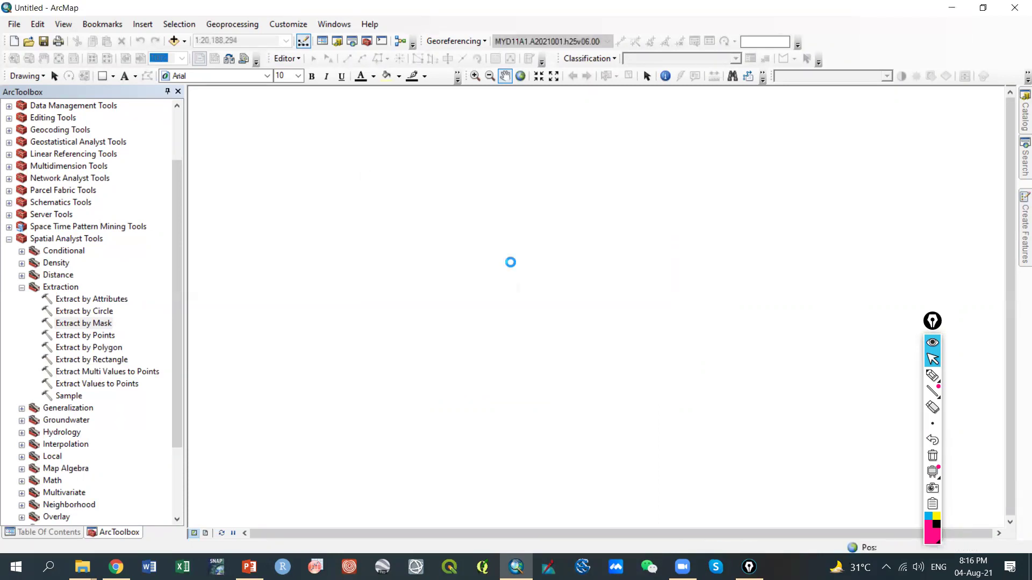
Examine the added MYD11A1 raster's coverage and gaps, both up close and across its full extent
scroll(551, 284, down, 5)
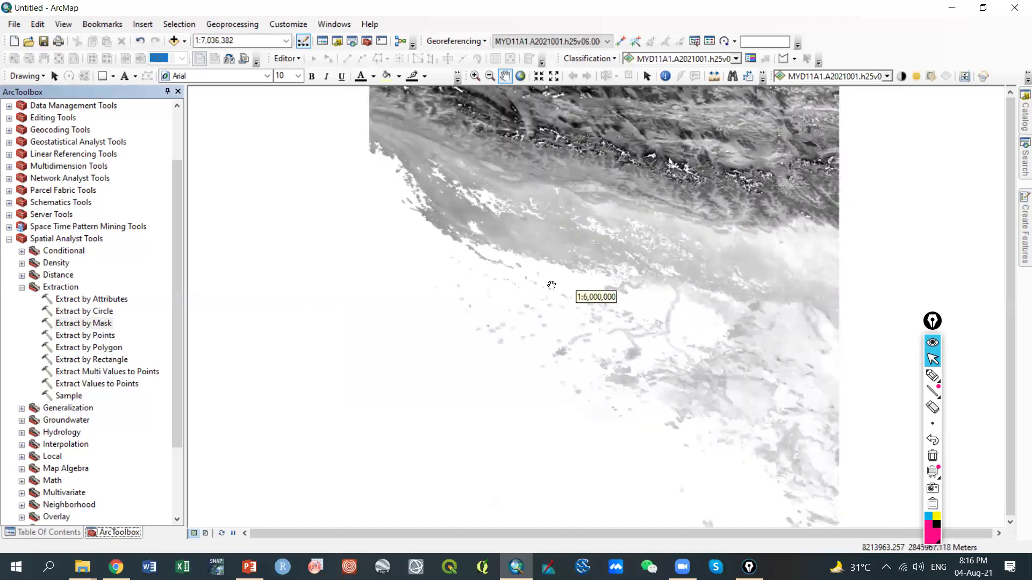
scroll(611, 310, up, 4)
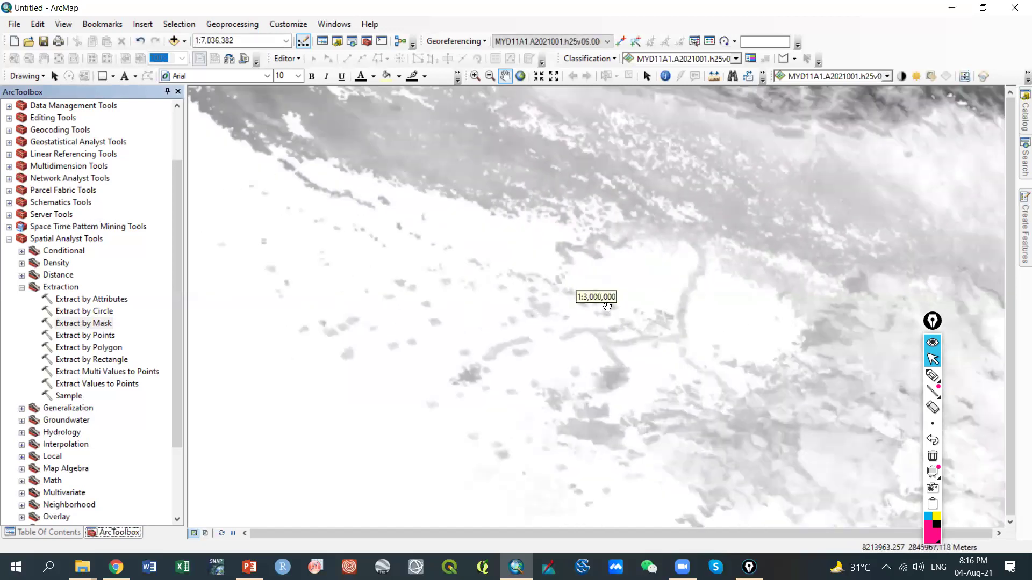
scroll(605, 304, down, 2)
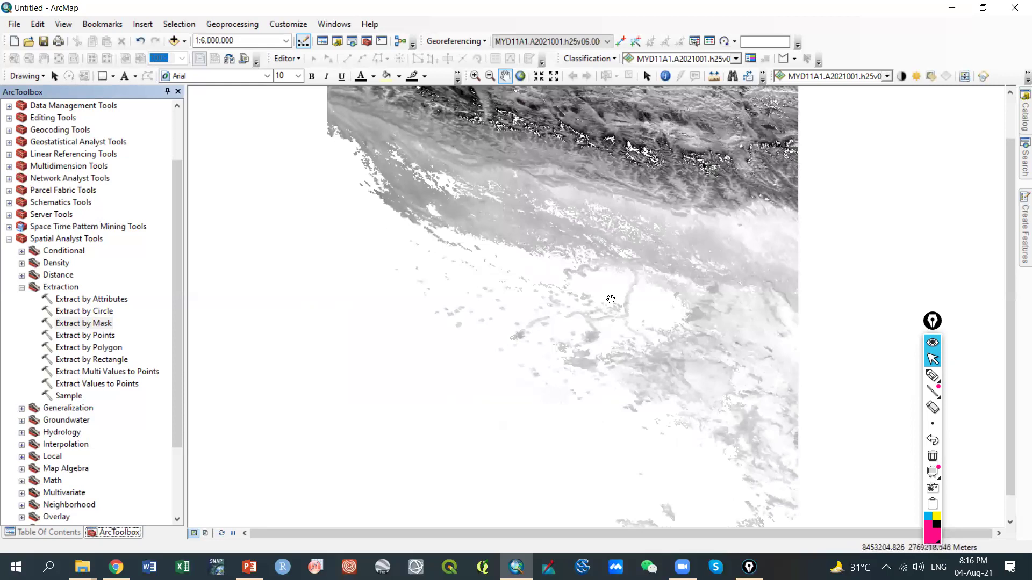
scroll(611, 300, up, 2)
mouse_move(475, 242)
mouse_down()
mouse_move(594, 305)
mouse_move(465, 246)
mouse_up()
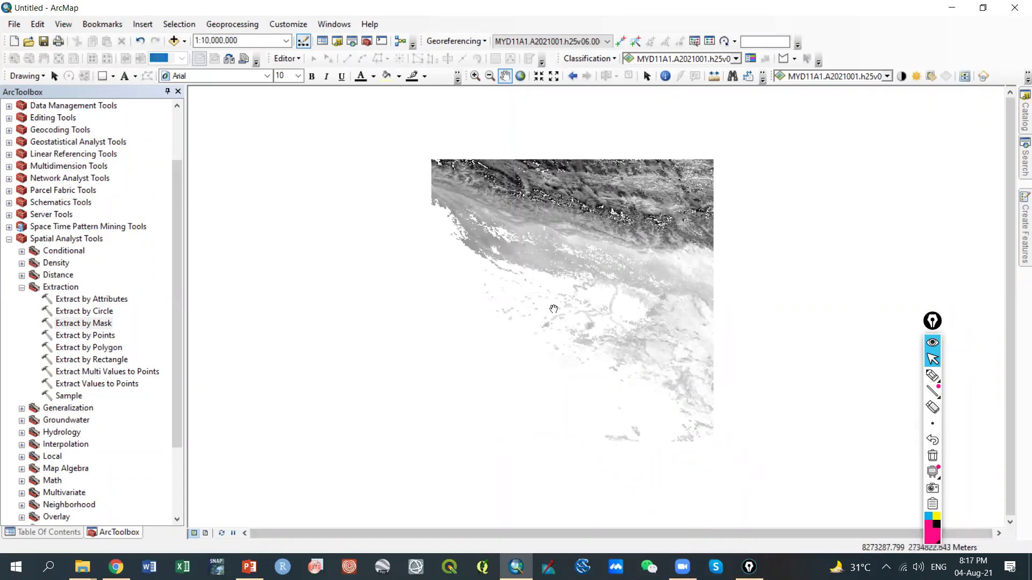
drag(666, 274, 598, 240)
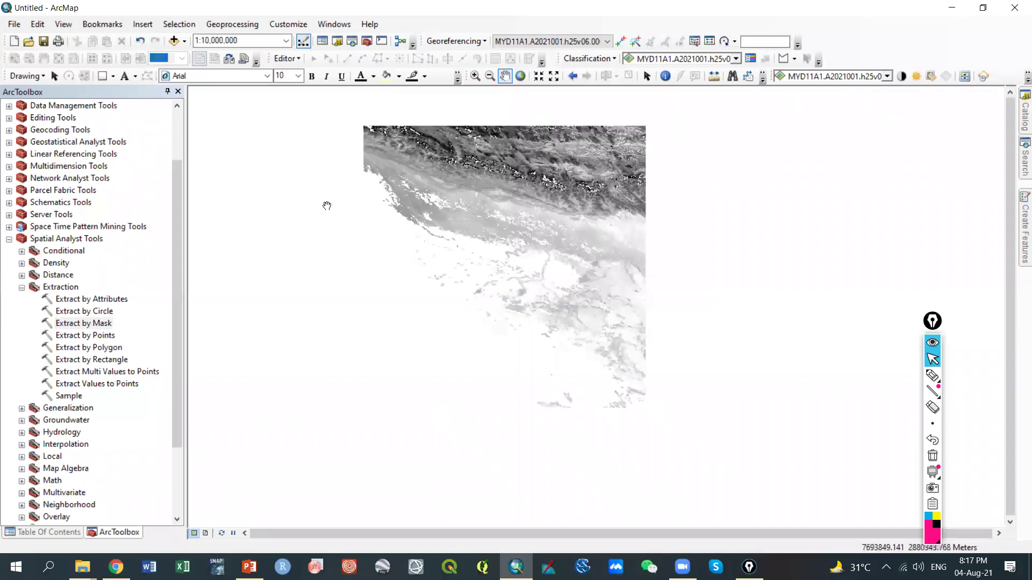
Remove the MYD11A1.A2021001.h25v06 raster layer from the map
click(24, 533)
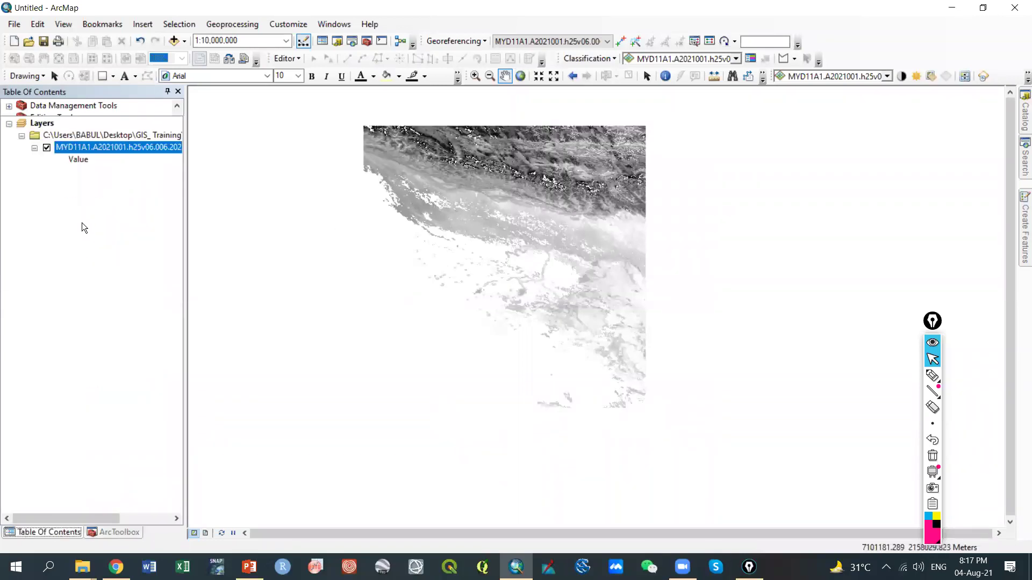
right_click(92, 148)
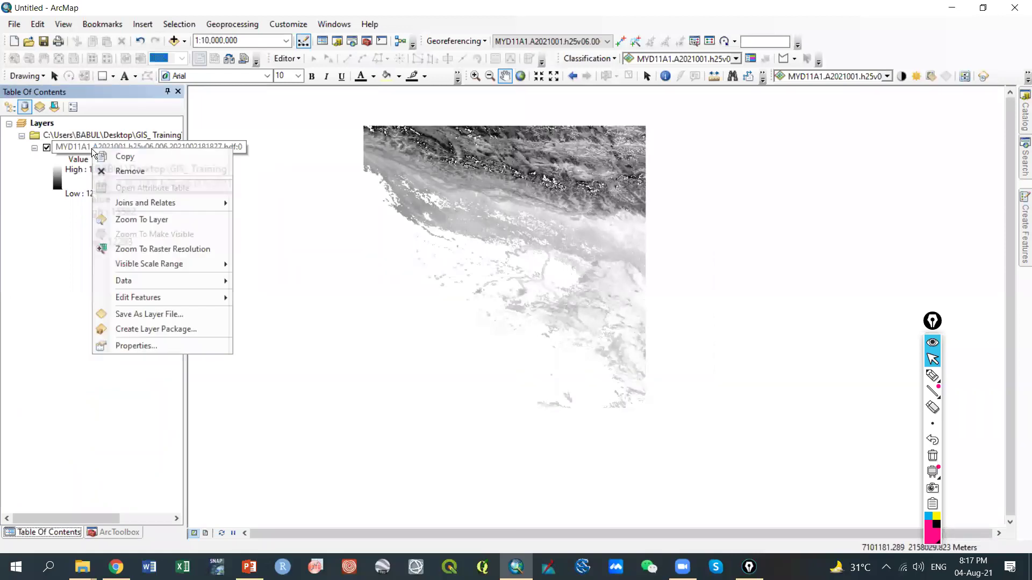
click(106, 172)
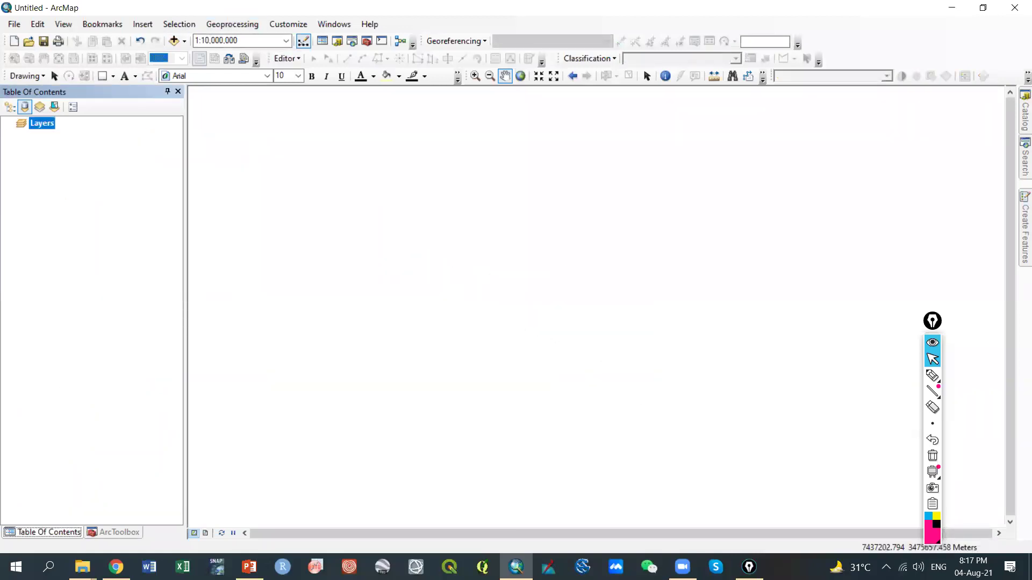
Switch to File Explorer and open NDVI_BD_2005_2020_2 in the drought manuscript's MODIS data folder, under Remote_Sensing_2020_21 on the Research Documents (H:) drive
mouse_move(82, 567)
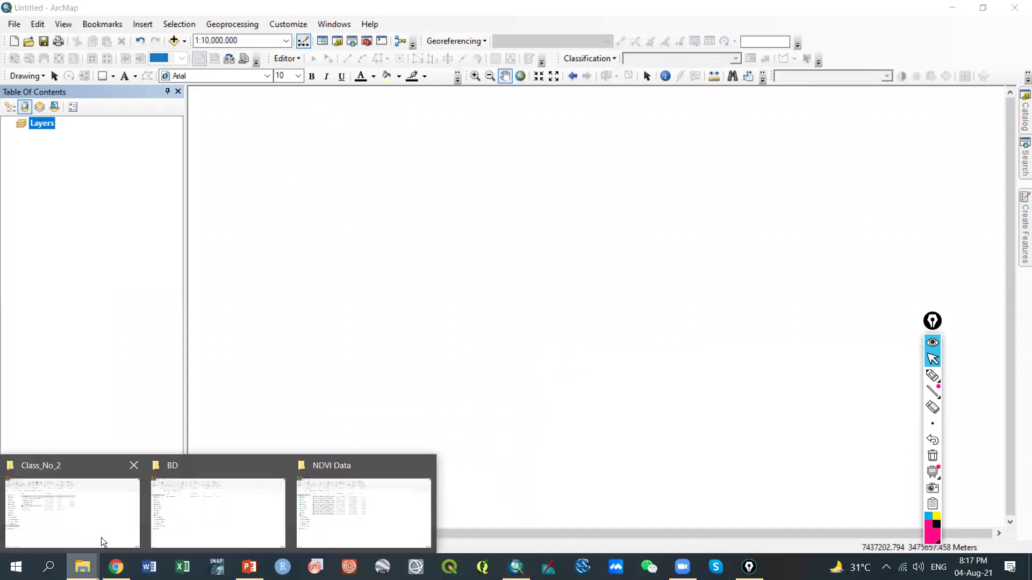
click(182, 509)
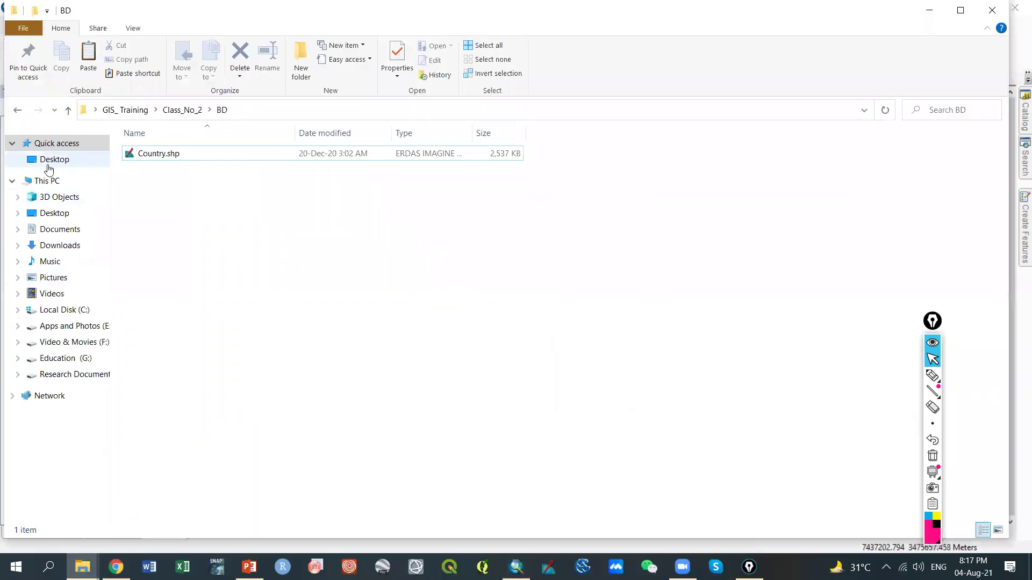
click(49, 180)
click(260, 288)
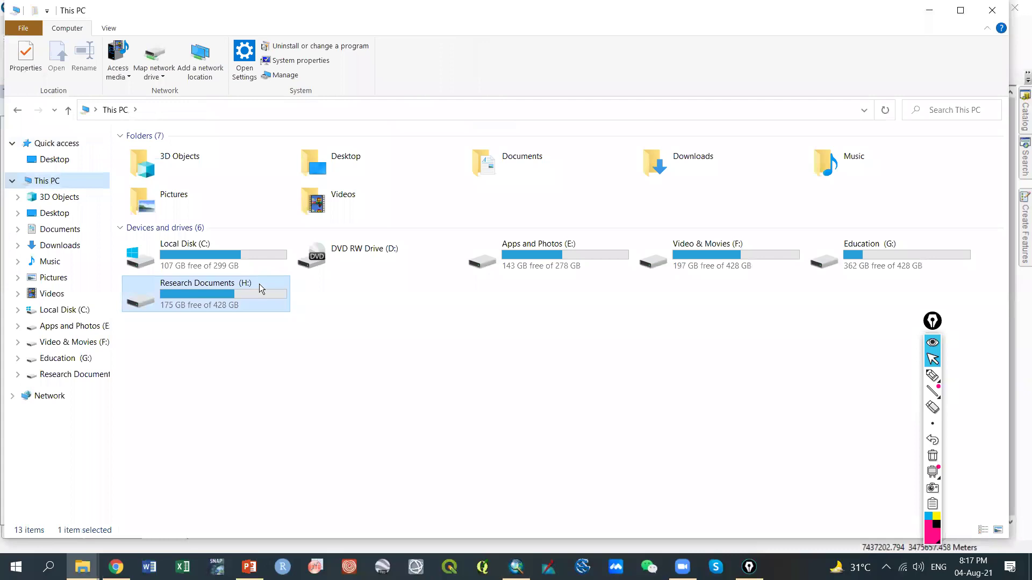
double_click(258, 283)
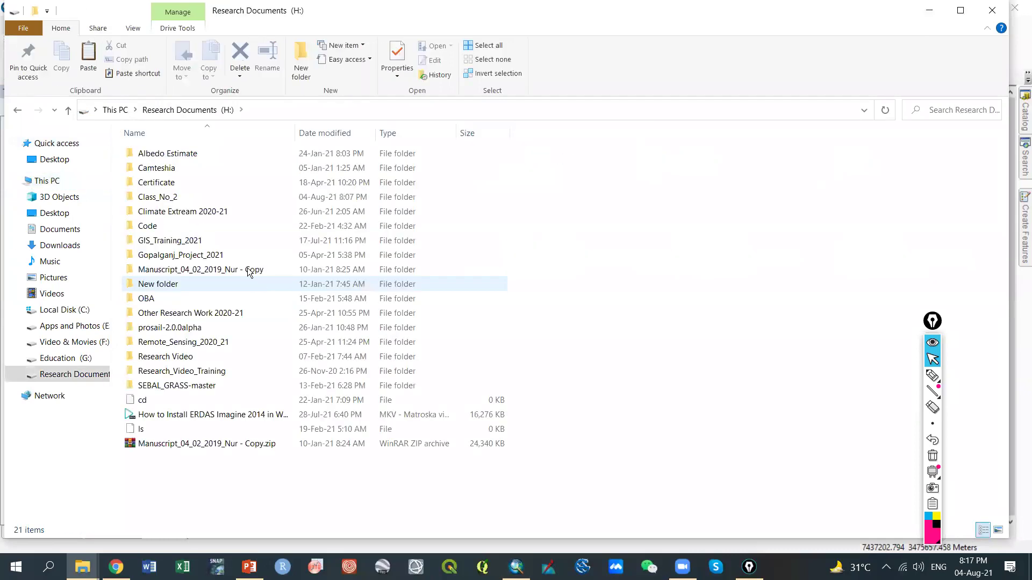
double_click(217, 348)
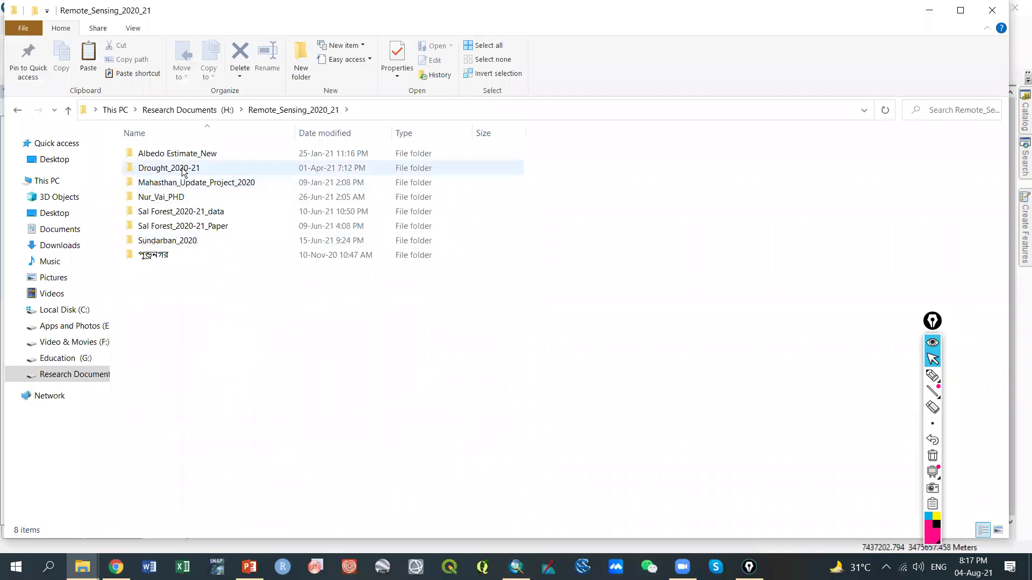
double_click(183, 169)
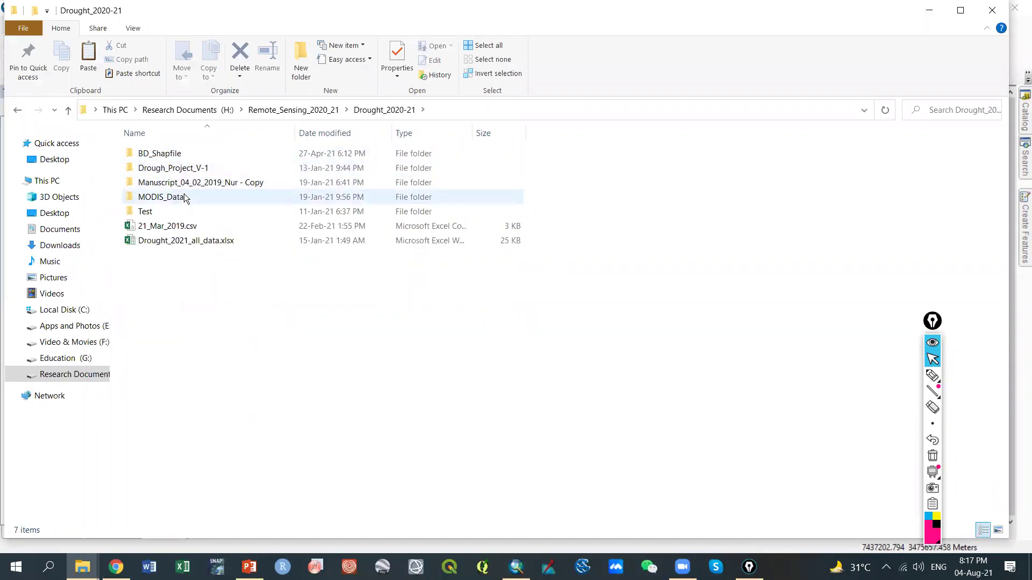
click(184, 183)
double_click(184, 182)
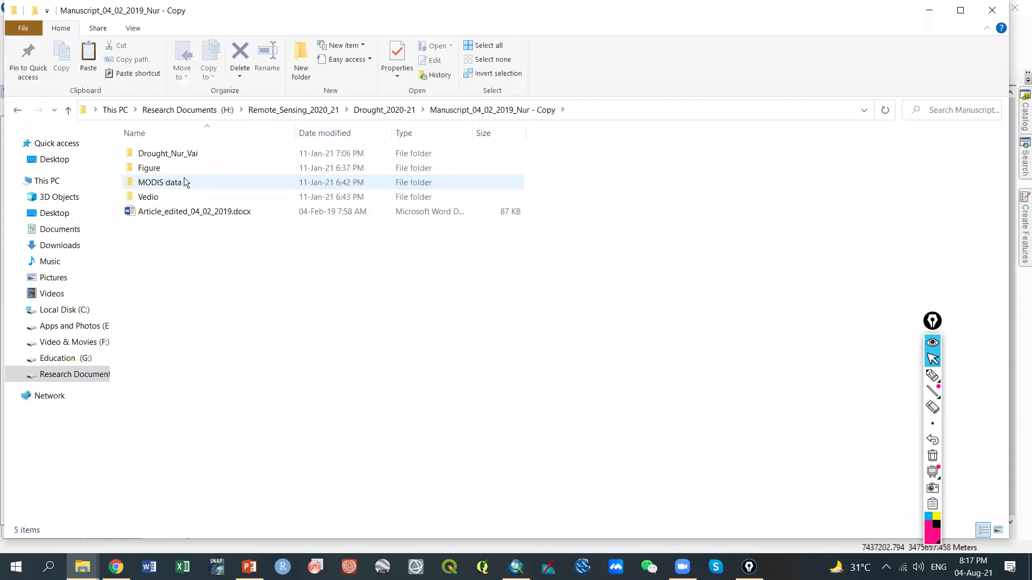
double_click(183, 182)
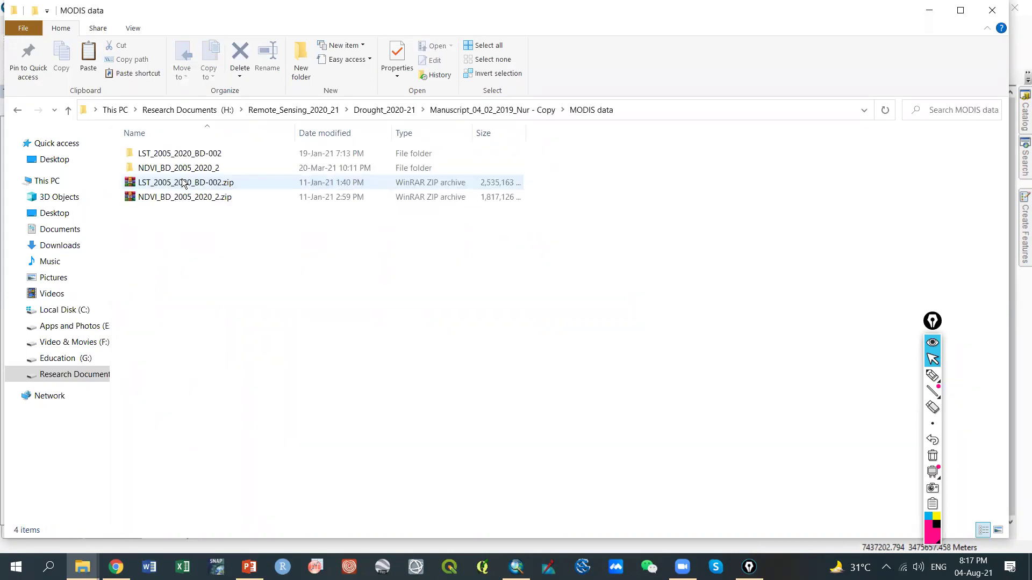
double_click(177, 168)
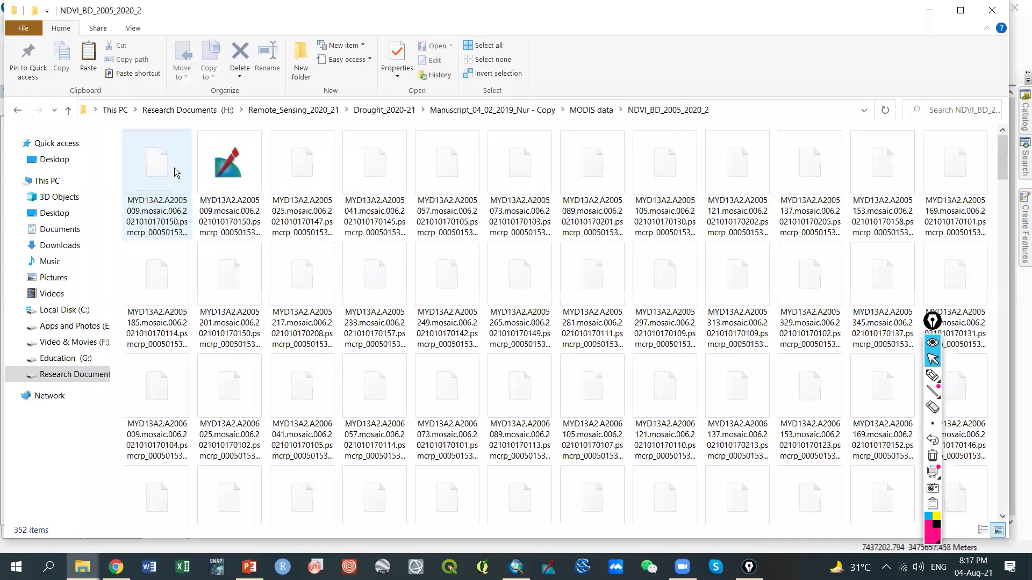
Look through the NDVI_BD_2005_2020_2 files and display them in the List layout
scroll(234, 210, down, 2)
scroll(234, 211, up, 3)
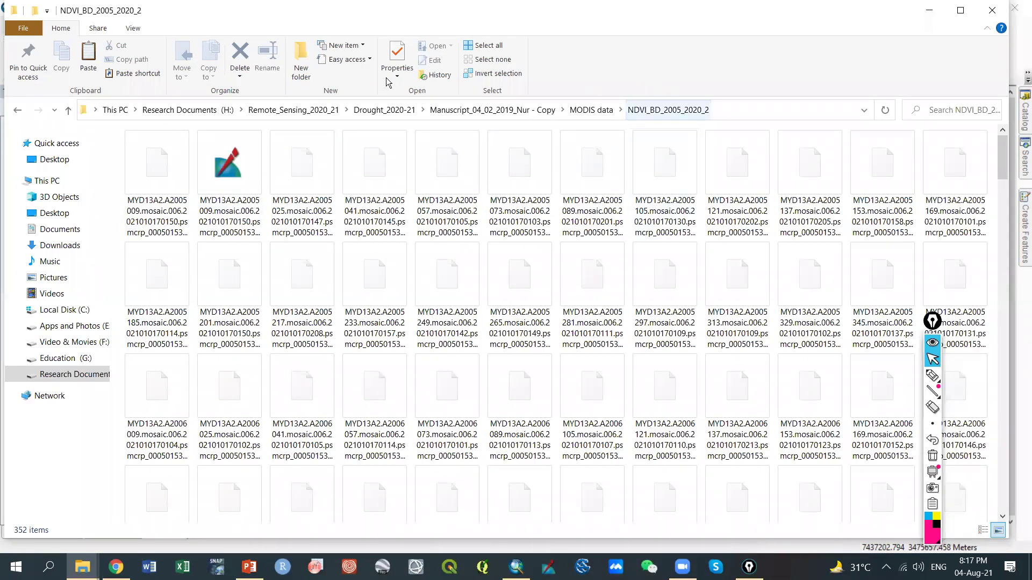
click(133, 30)
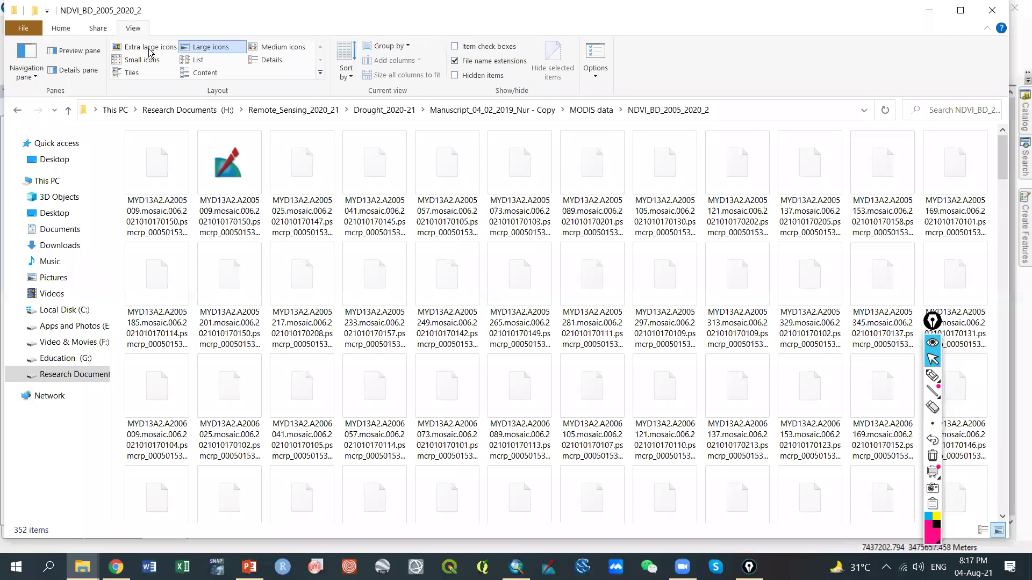
click(198, 59)
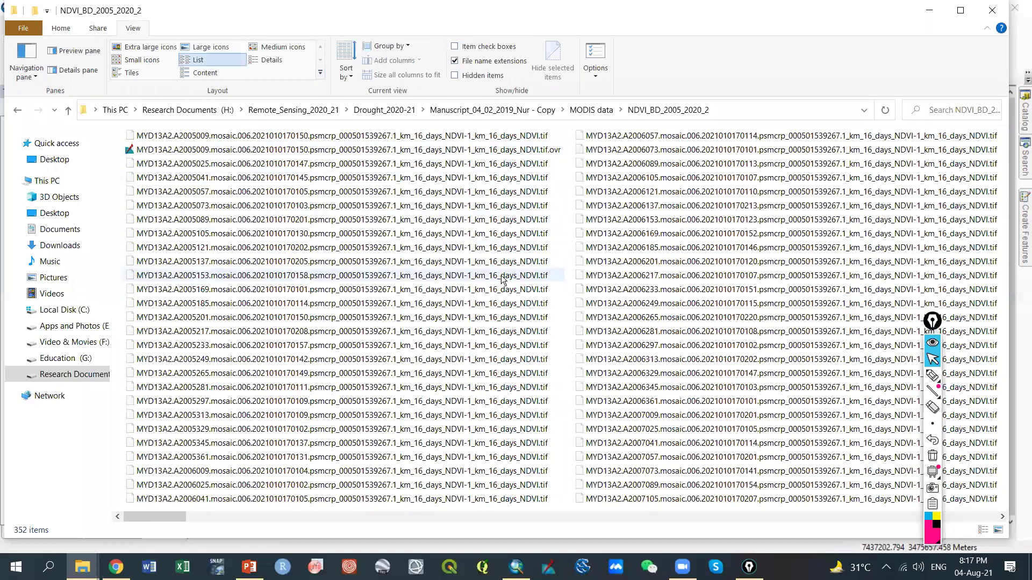
Copy the ten MYD13A2 NDVI .tif files from A2005025 through A2005169
click(177, 166)
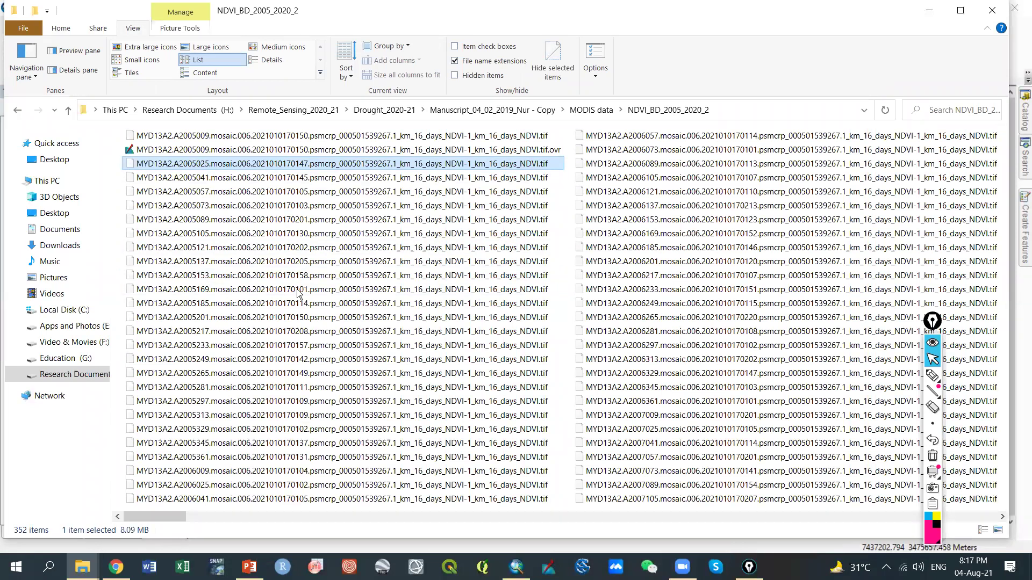
shift+click(275, 218)
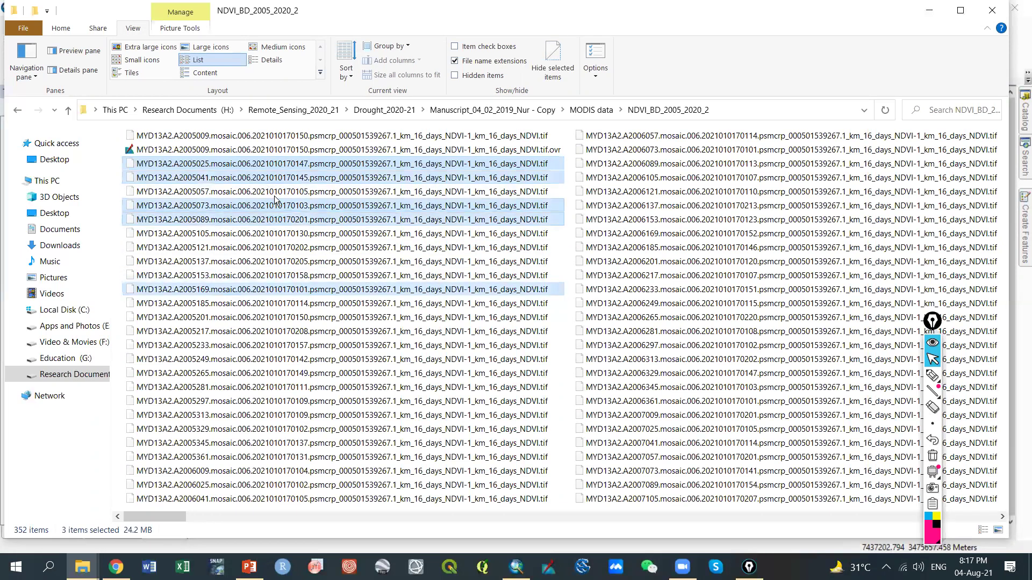
key(shift+Down)
key(shift+Down)
key(shift+Down)
key(shift+Down)
key(shift+Down)
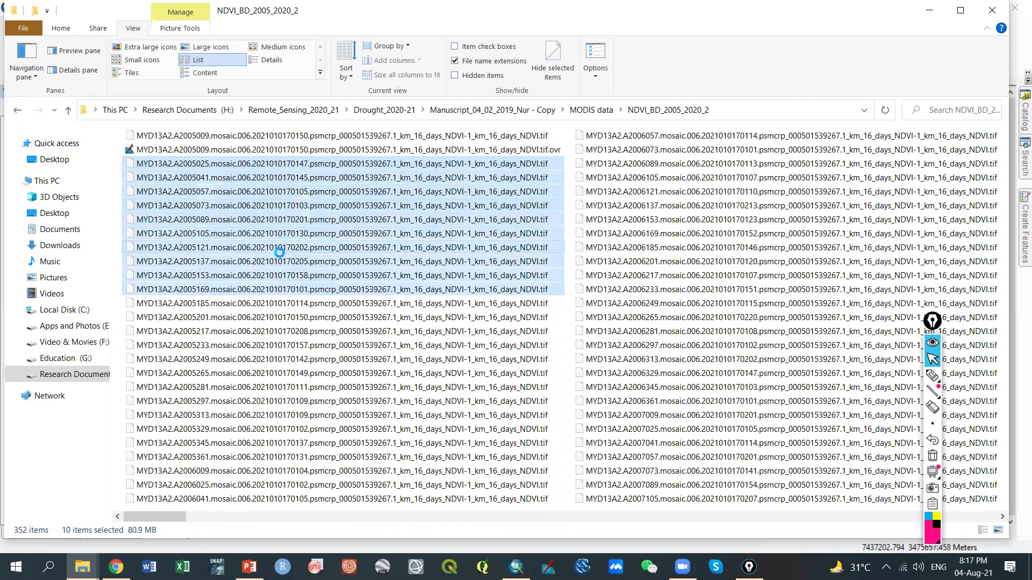
right_click(280, 256)
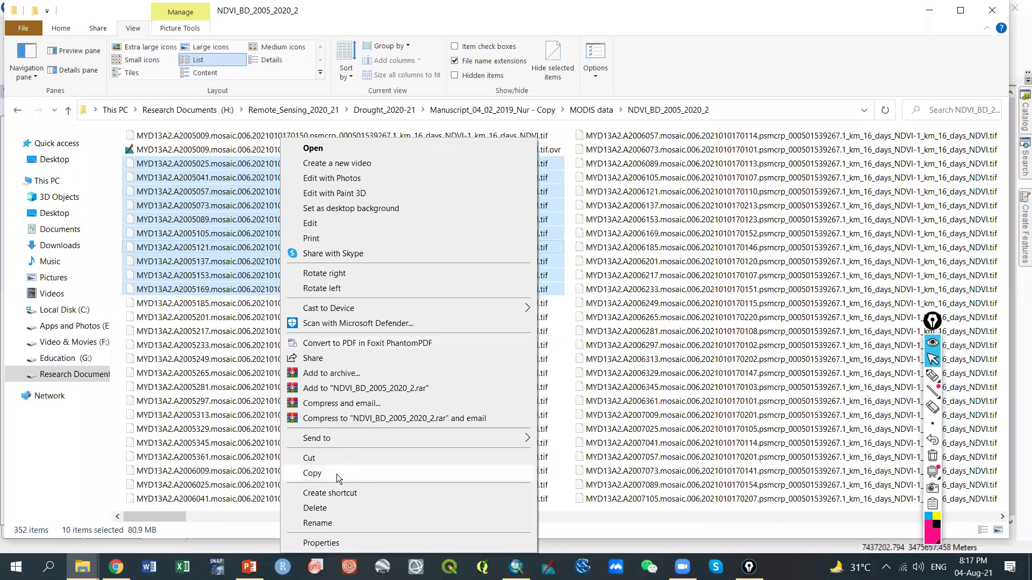
click(312, 473)
Open the NDVI Data folder inside GIS_ Training > Class_No_2 on the Desktop
click(68, 109)
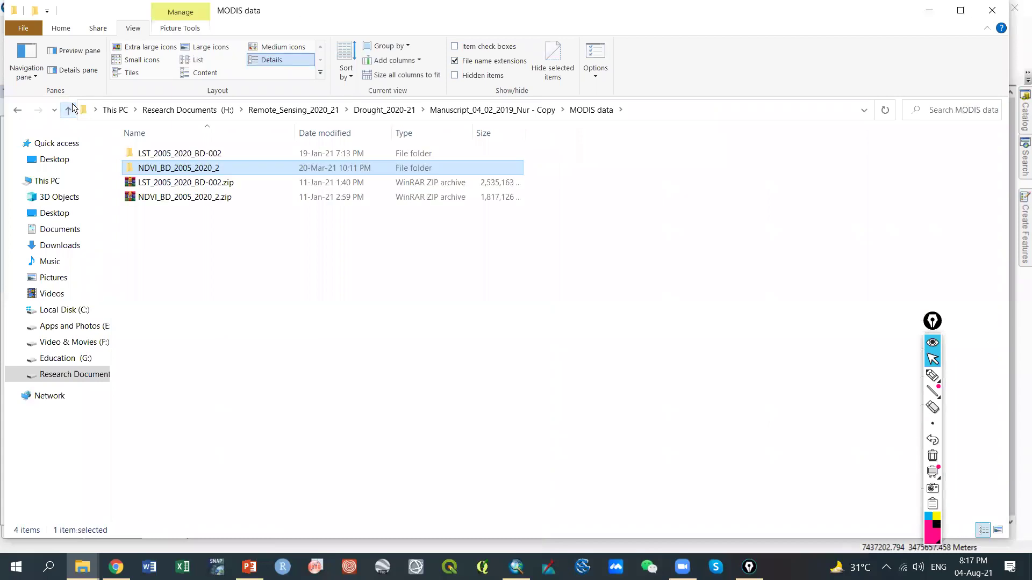
click(65, 182)
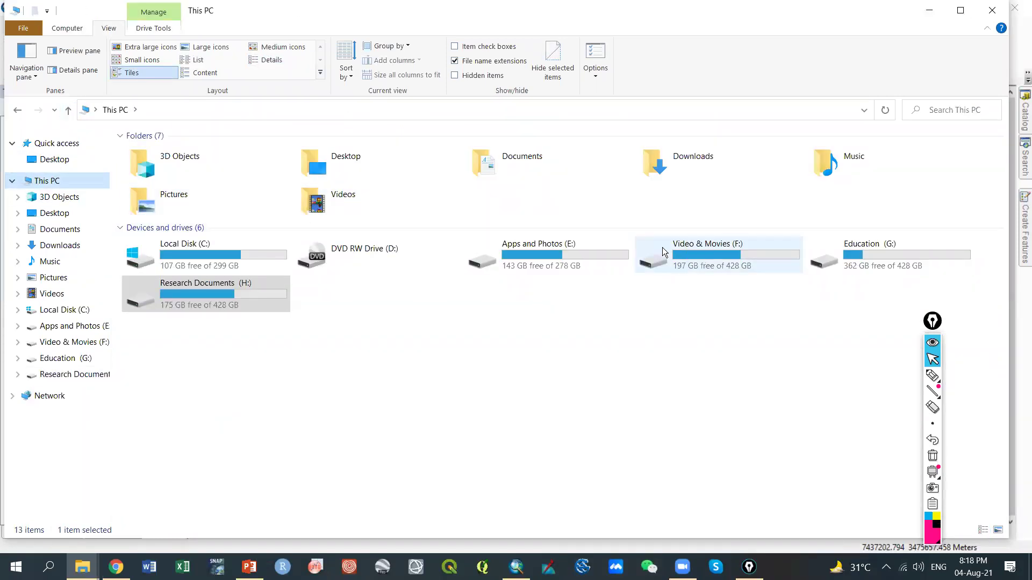
click(79, 214)
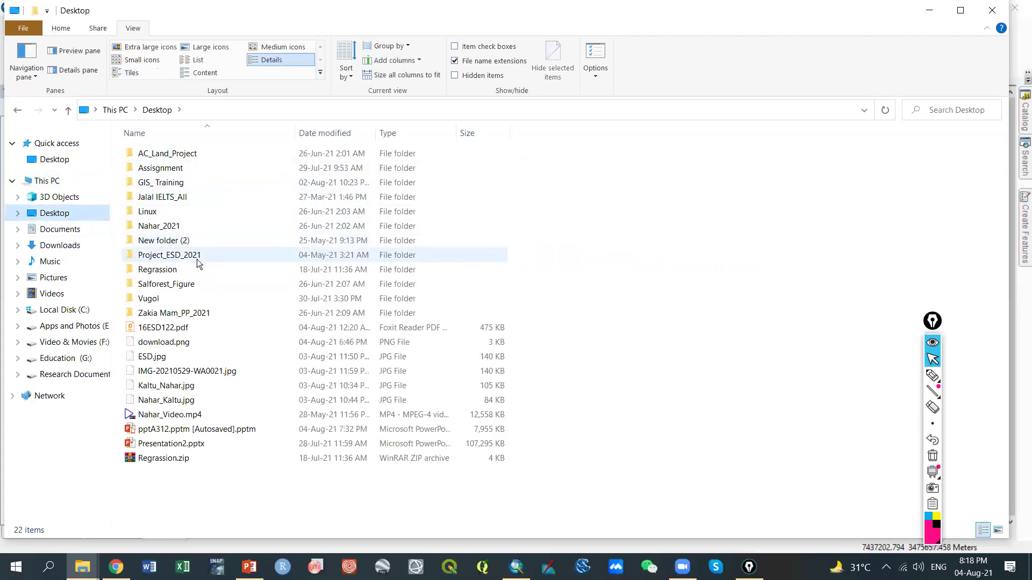
double_click(174, 182)
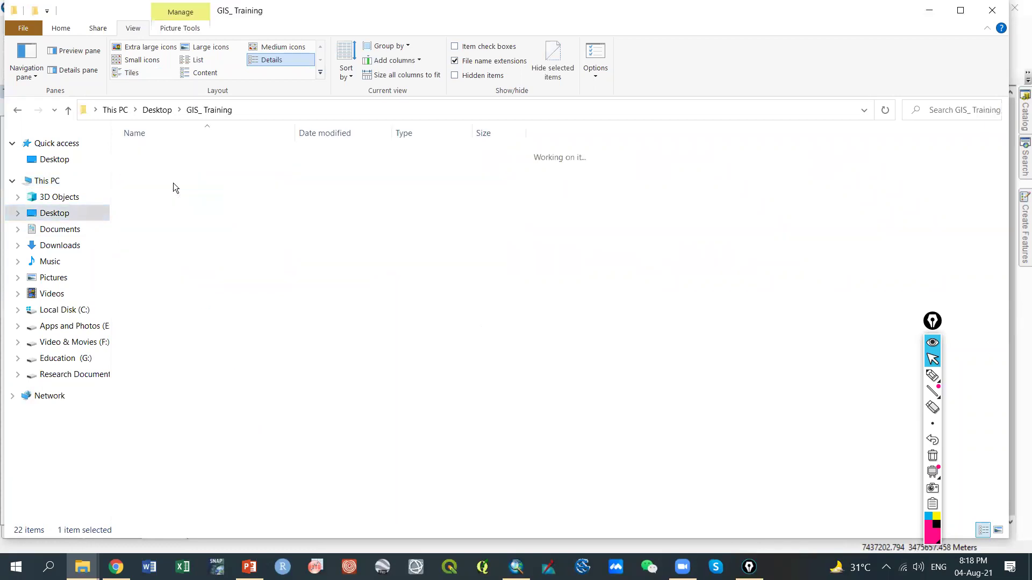
click(168, 156)
double_click(168, 157)
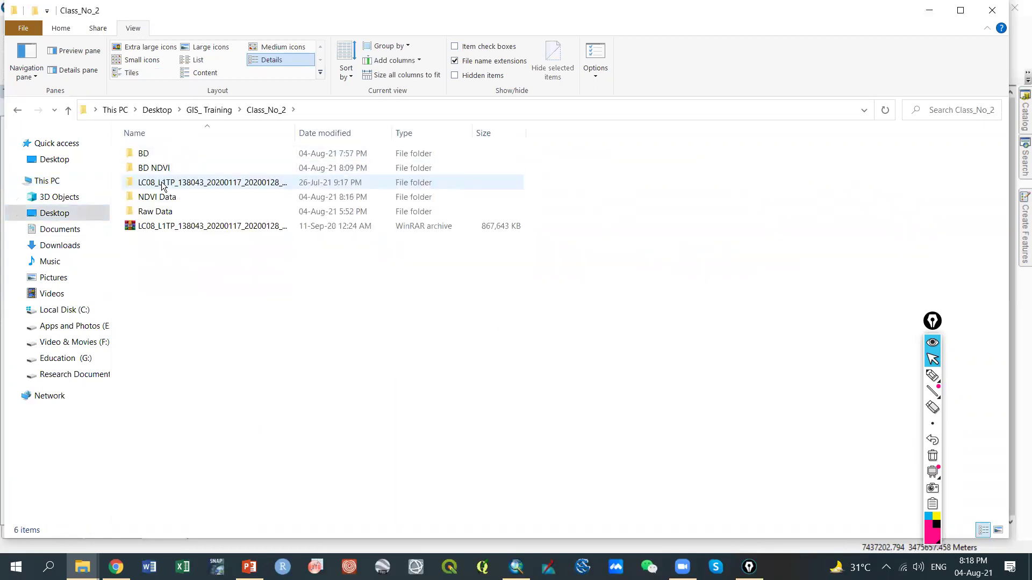
click(169, 199)
double_click(170, 202)
Delete all existing MYD11A1 files from the NDVI Data folder and paste in the copied MYD13A2 NDVI rasters
drag(173, 332, 200, 152)
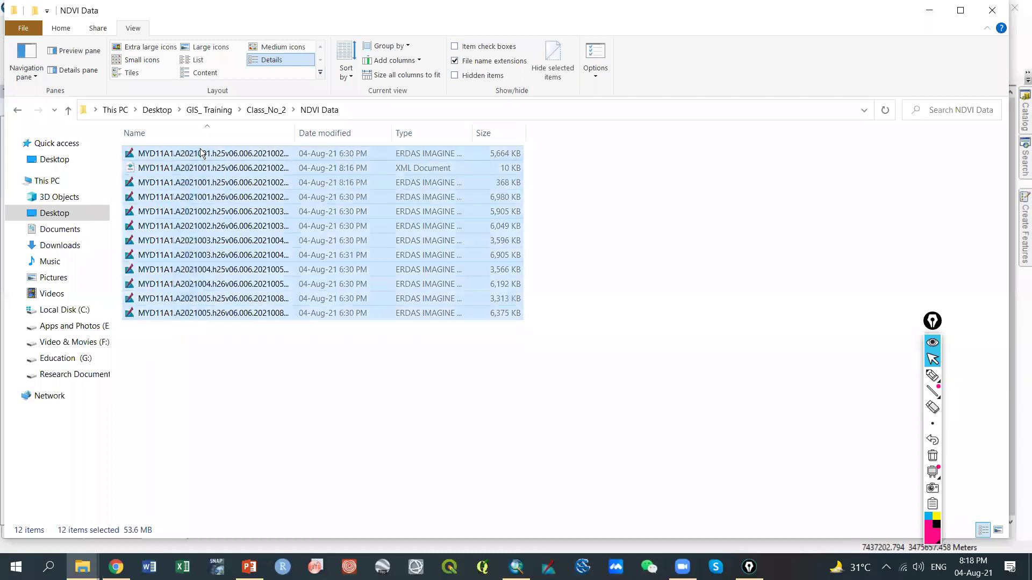
key(Delete)
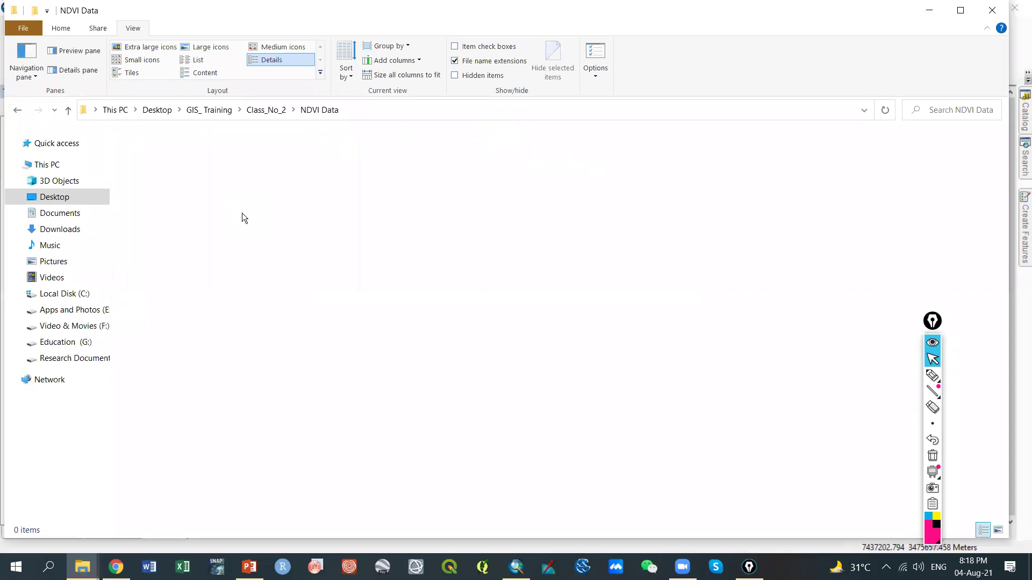
key(ctrl+v)
click(302, 312)
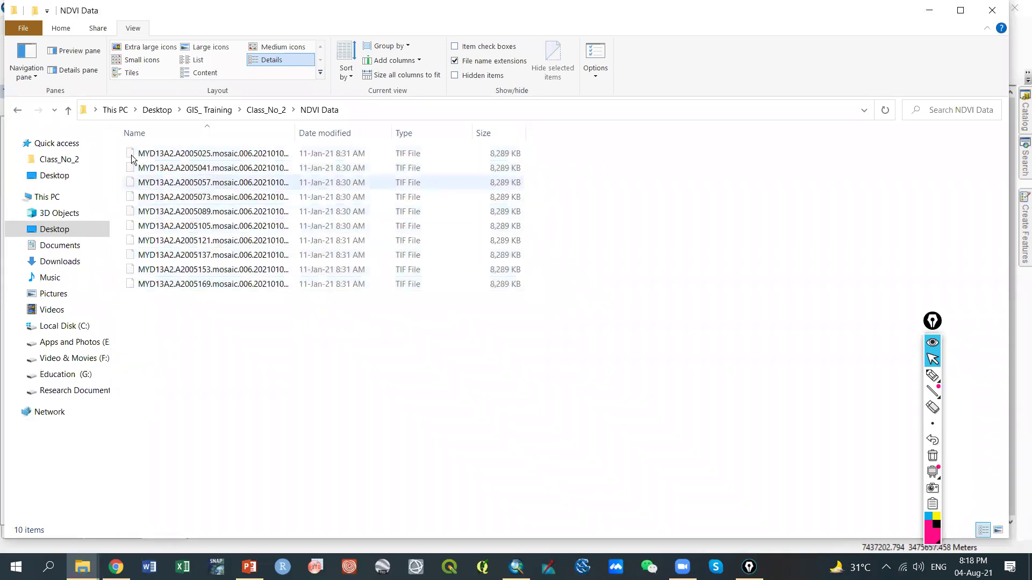
Check the NDVI Data, BD and BD NDVI folders in Class_No_2, and close the File Explorer window
click(69, 110)
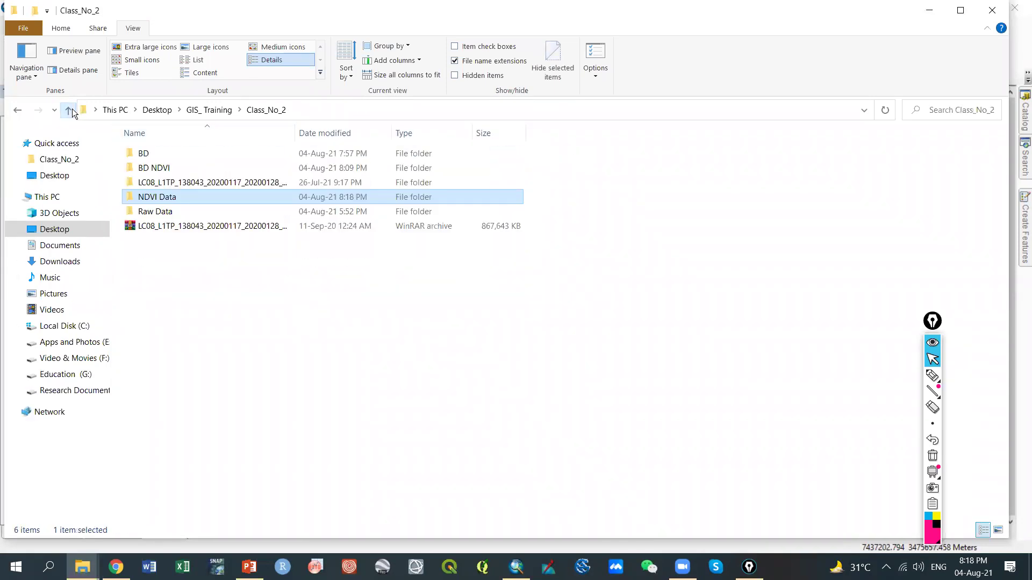
double_click(210, 197)
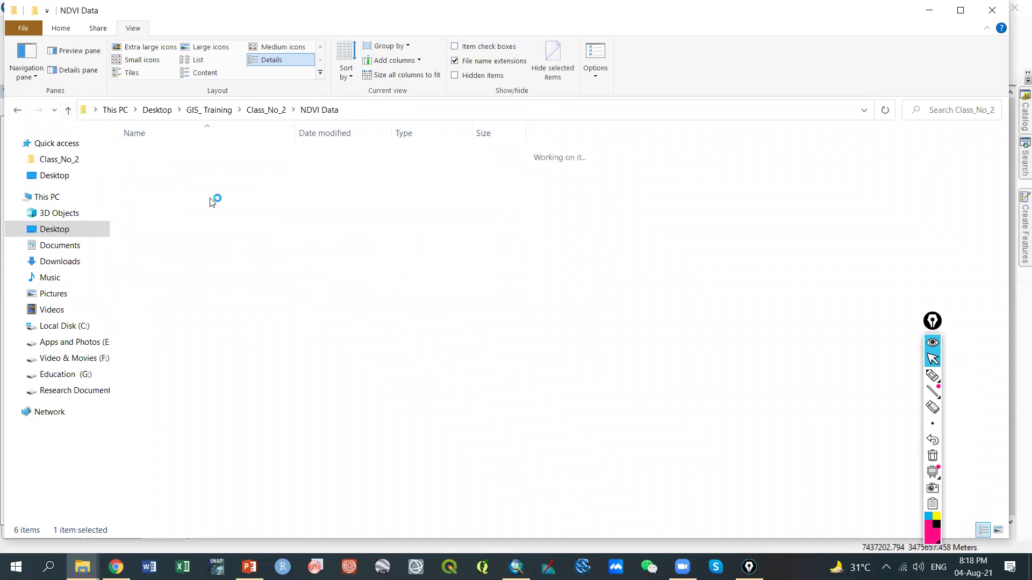
click(70, 110)
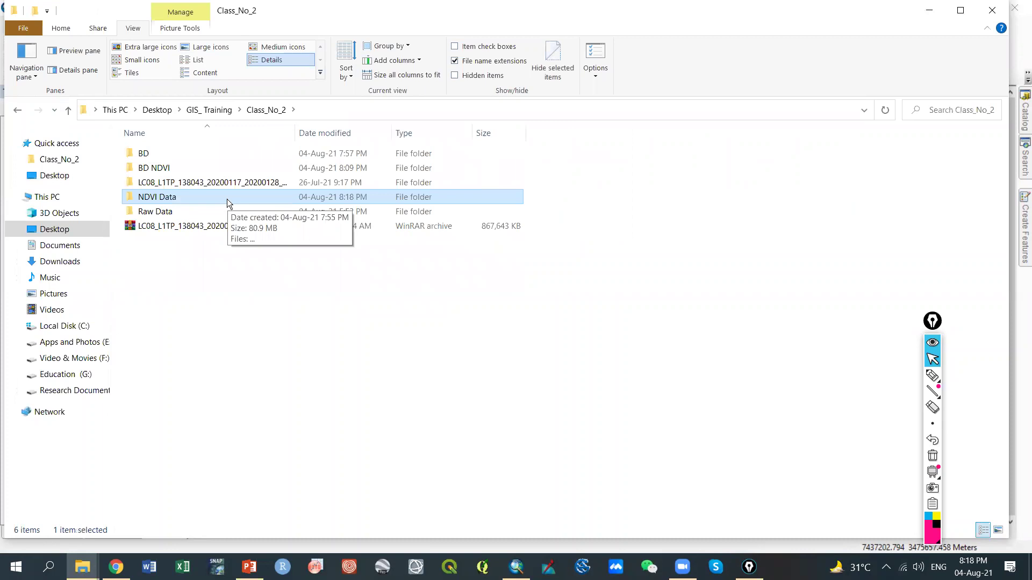
double_click(227, 198)
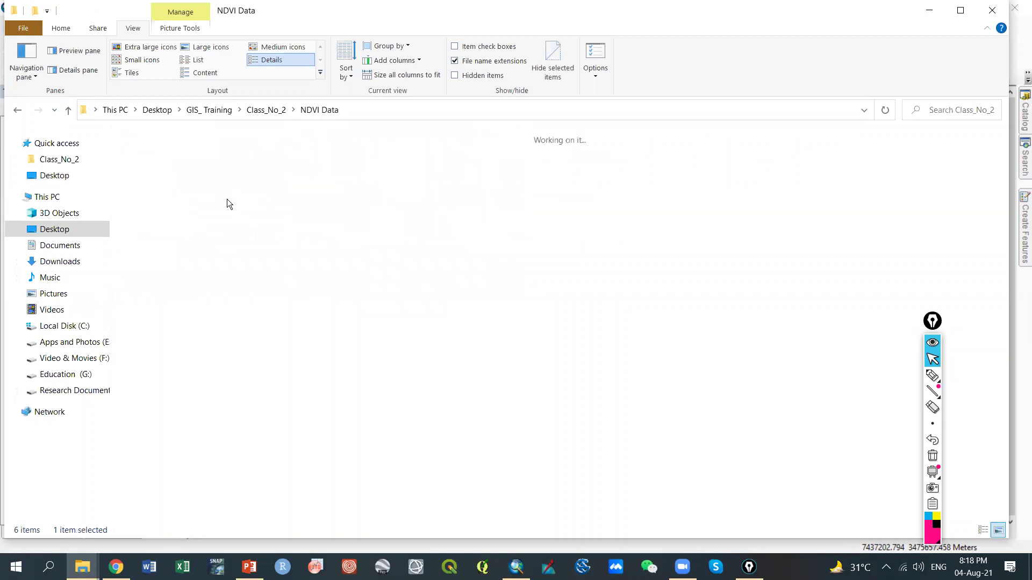
click(65, 111)
click(253, 390)
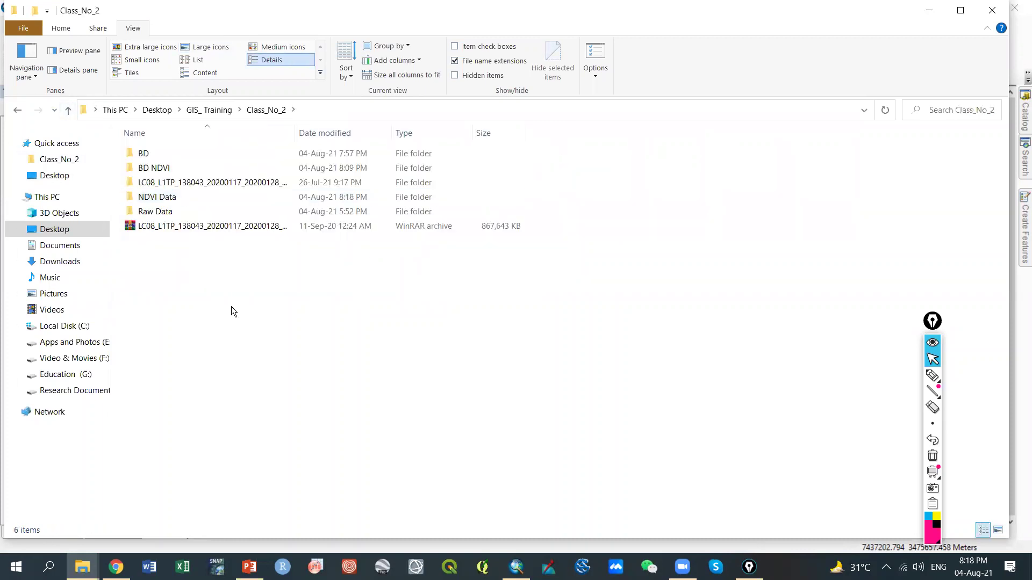
double_click(180, 152)
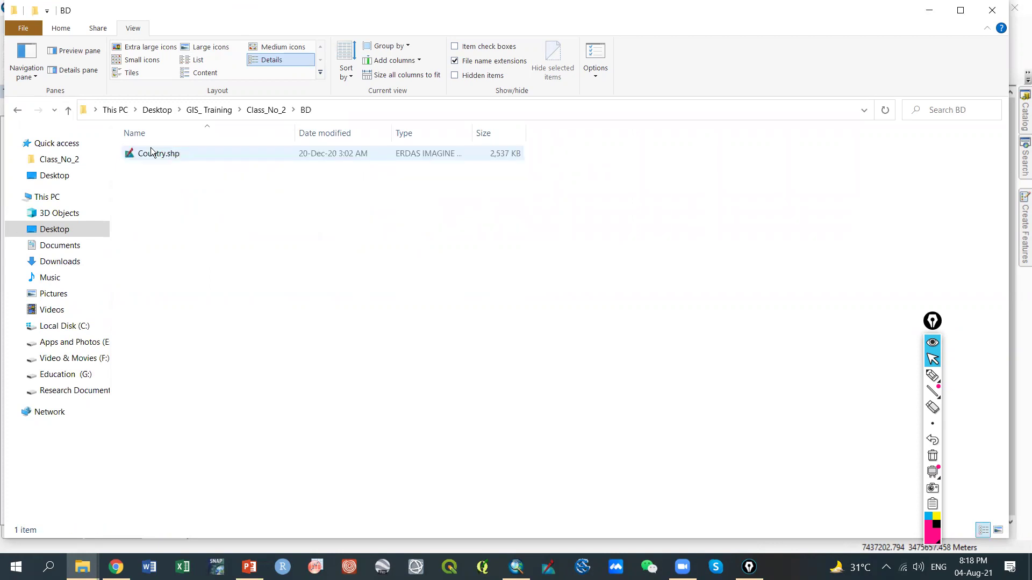
click(68, 111)
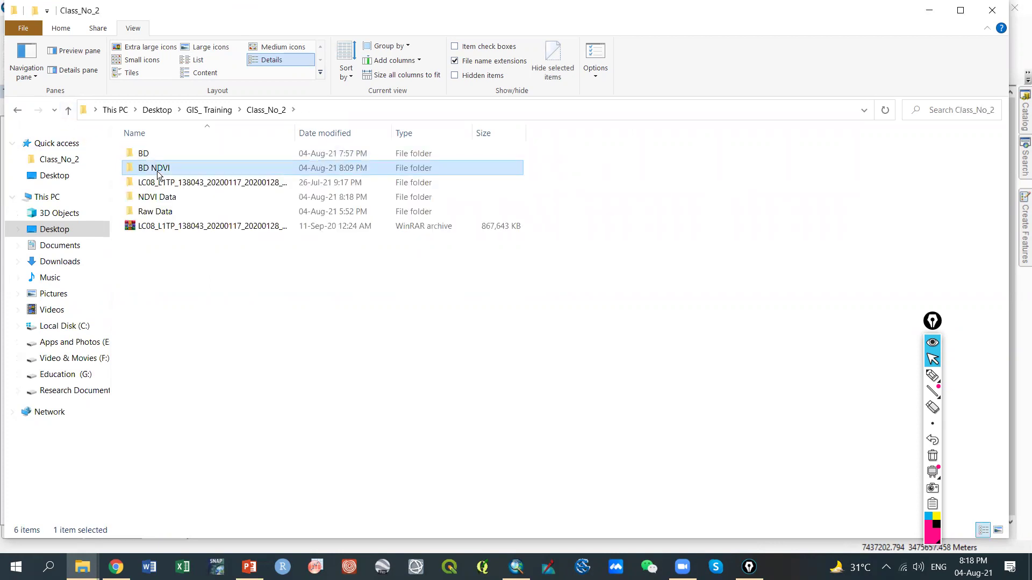
double_click(157, 170)
click(992, 10)
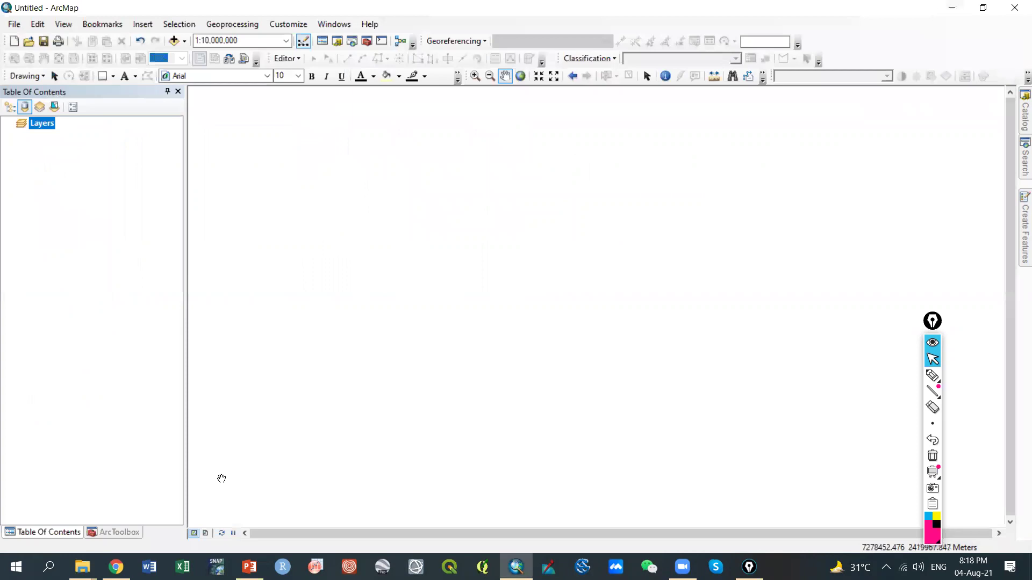
Create a new ModelBuilder model and insert an Iterate Rasters iterator
click(400, 42)
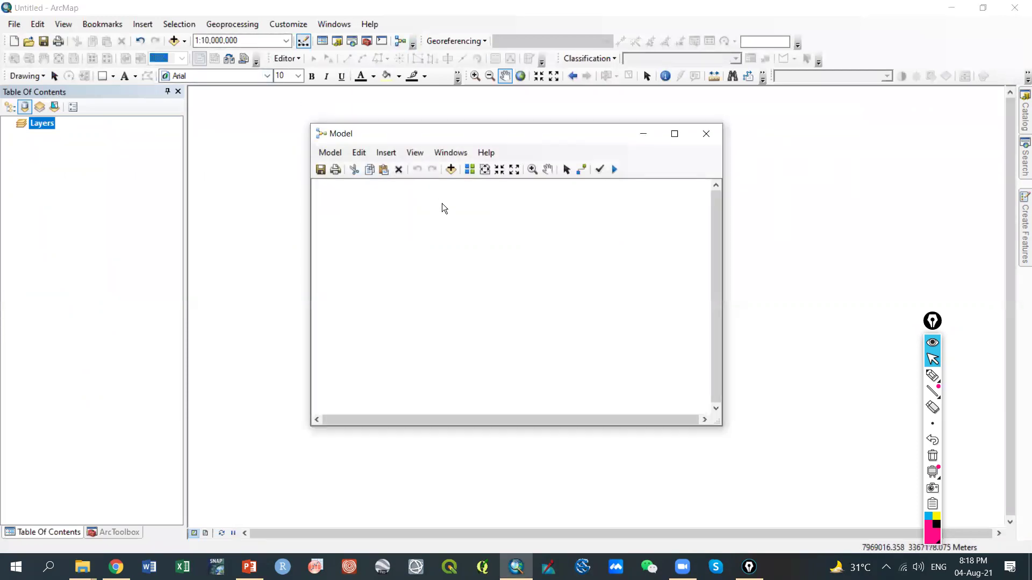
click(394, 152)
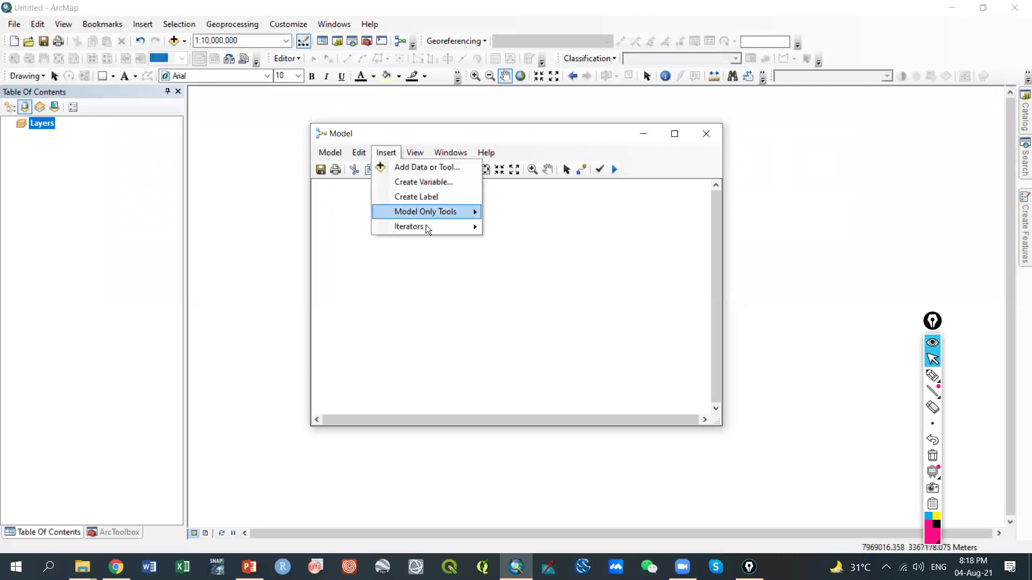
mouse_move(426, 228)
click(540, 366)
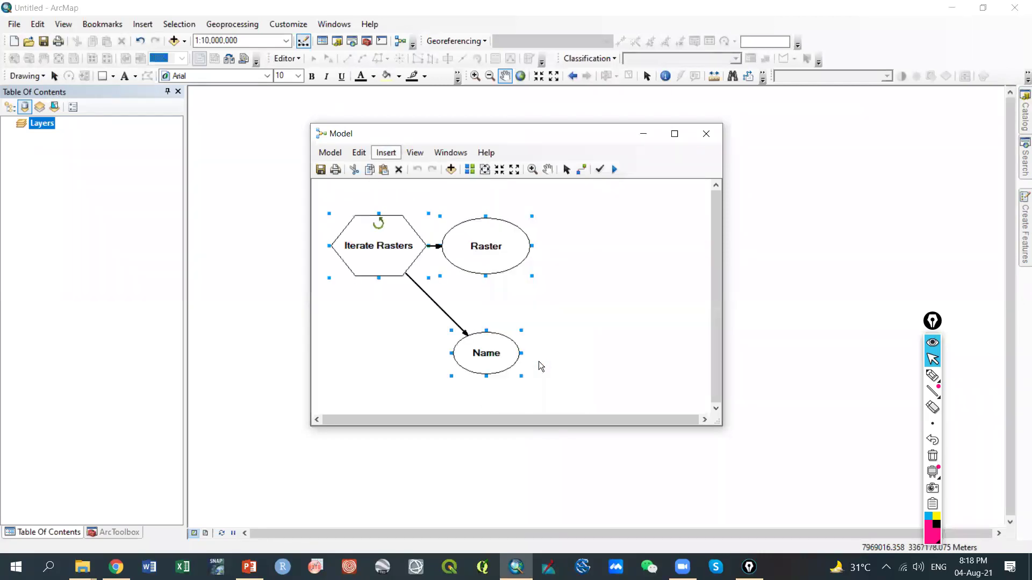
Set the Iterate Rasters workspace to the NDVI Data folder in Class_No_2
drag(380, 265, 436, 258)
right_click(433, 247)
click(445, 258)
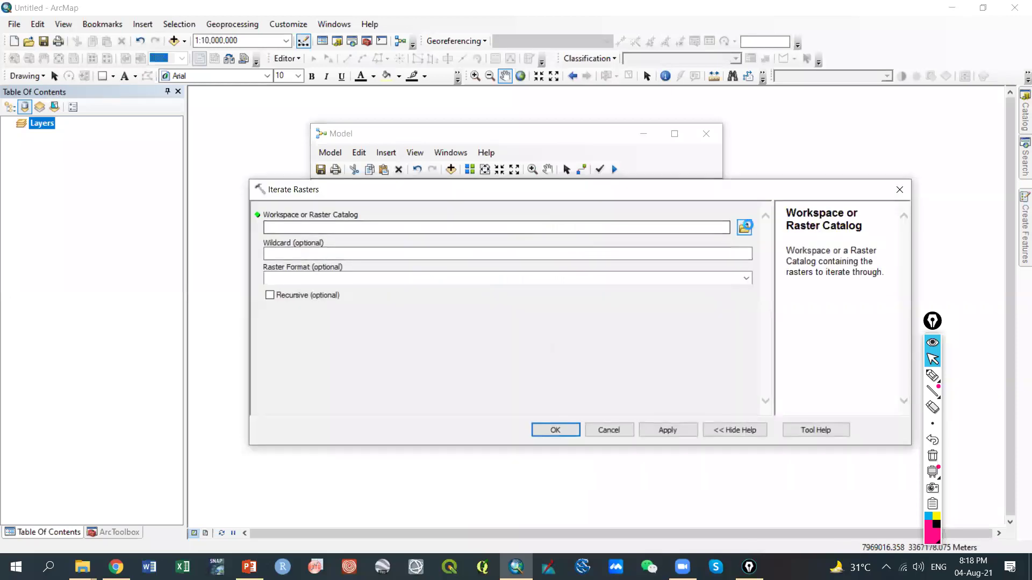
click(744, 226)
click(599, 235)
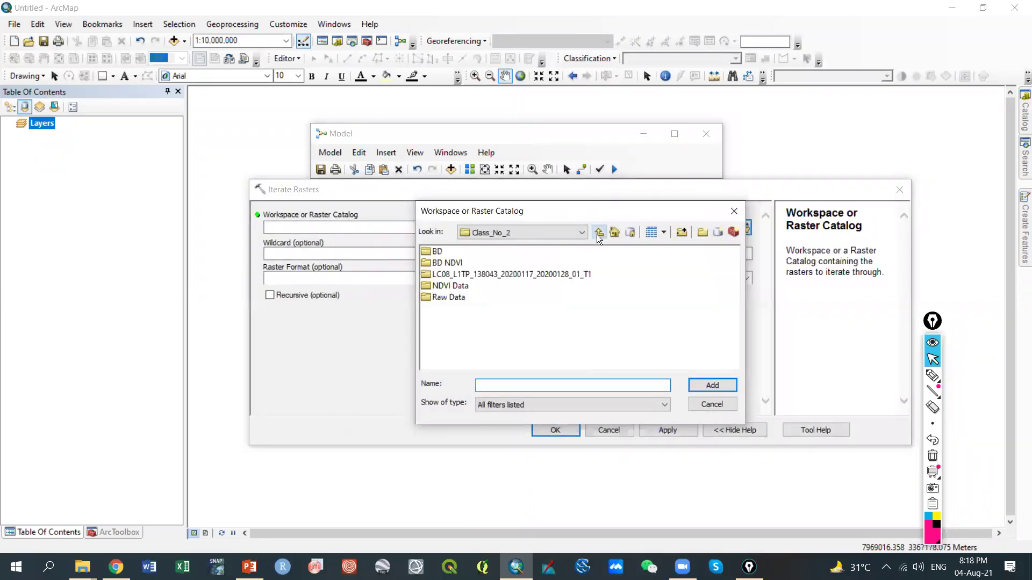
click(446, 287)
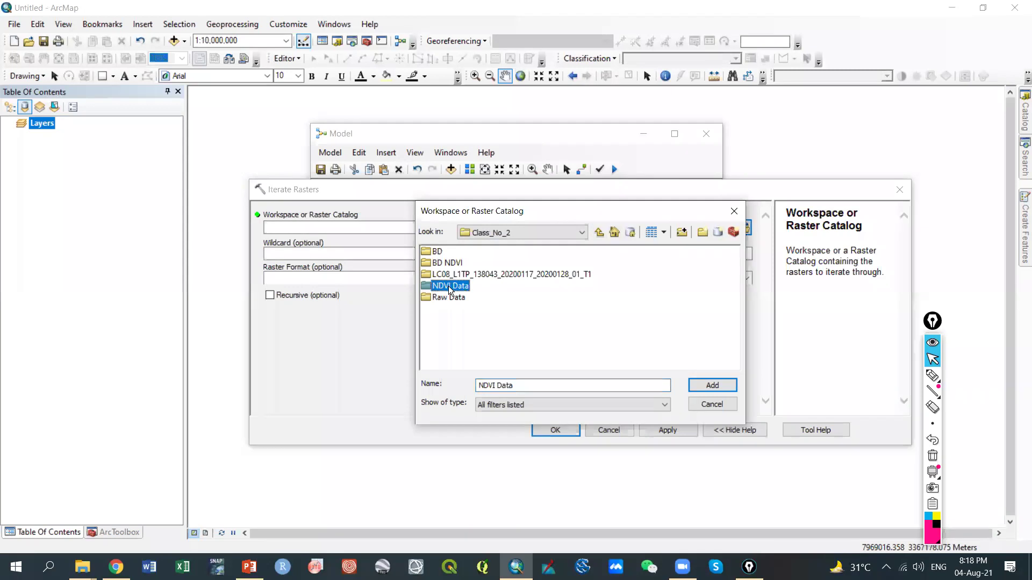
click(712, 386)
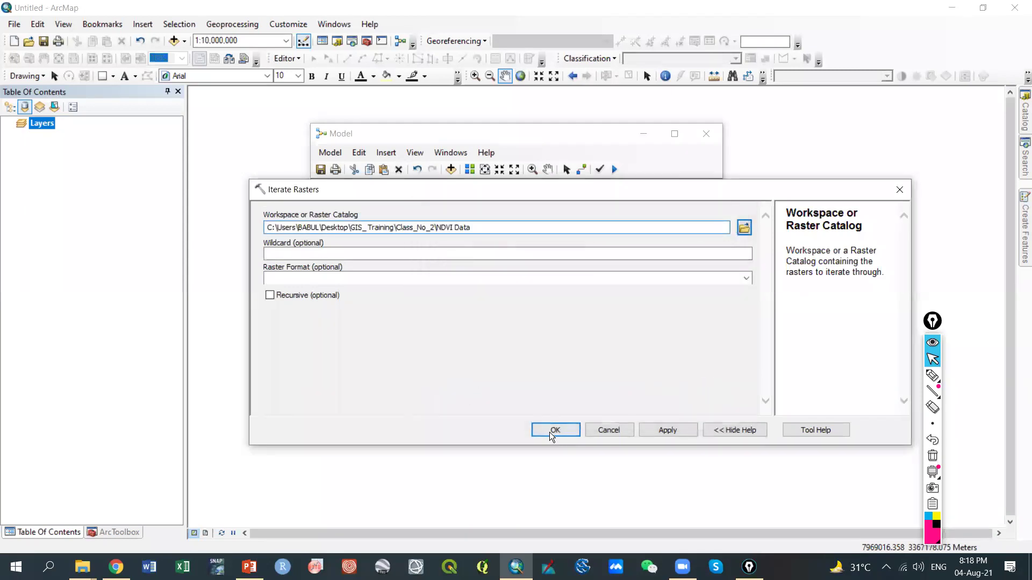
click(554, 430)
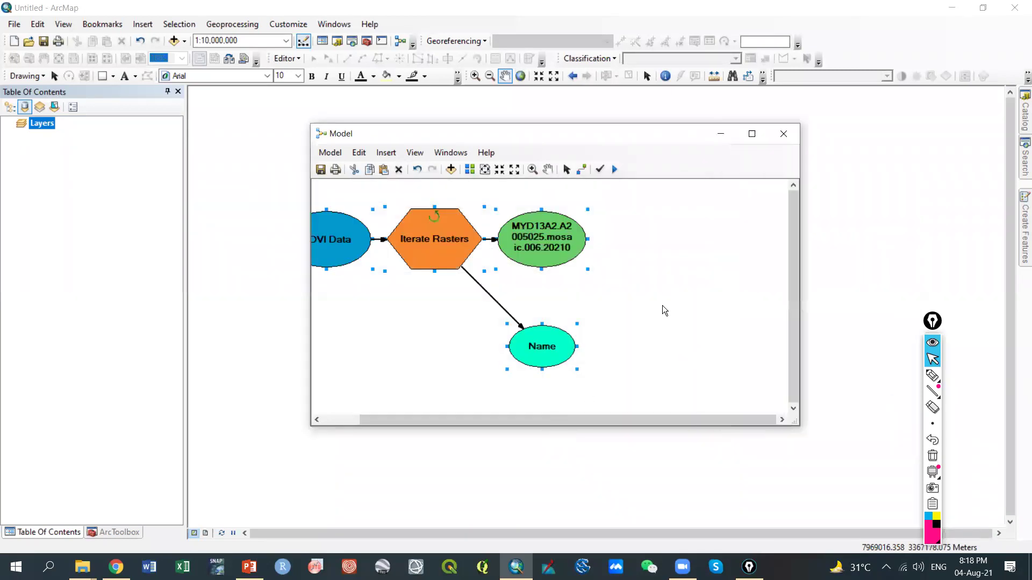
Add the Extract by Mask tool from Spatial Analyst Extraction to the model beside the iterated raster and widen the model window
click(112, 532)
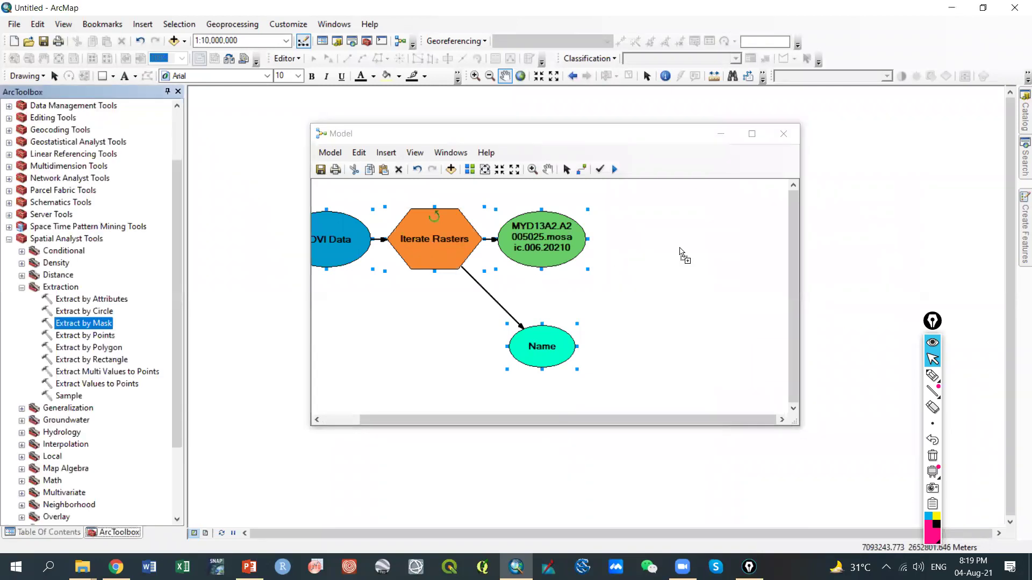
drag(680, 253, 685, 246)
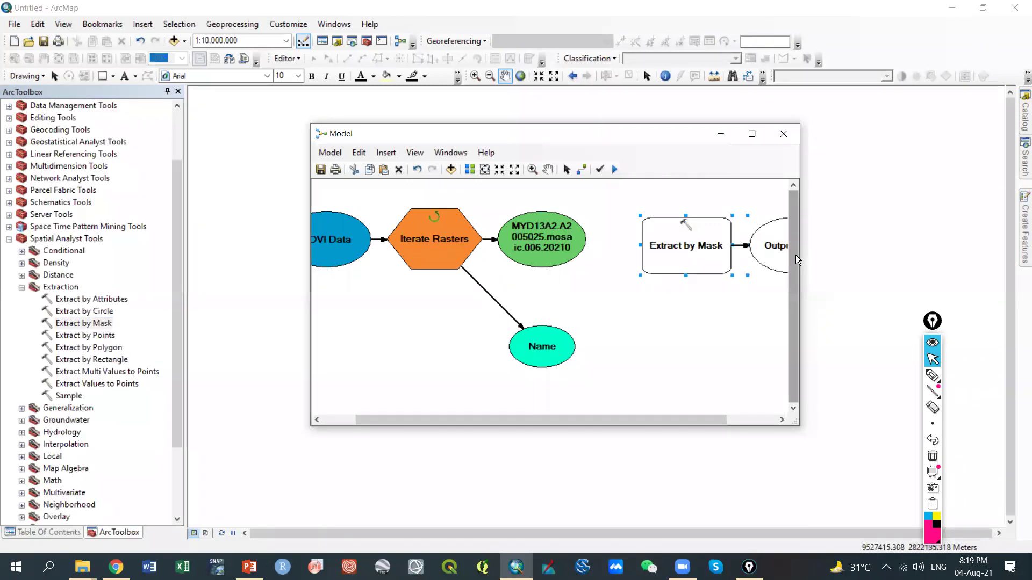
drag(801, 253, 1000, 253)
In Extract by Mask, set the iterated MYD13A2 raster as input and Country.shp from the BD folder as mask
right_click(683, 239)
click(713, 246)
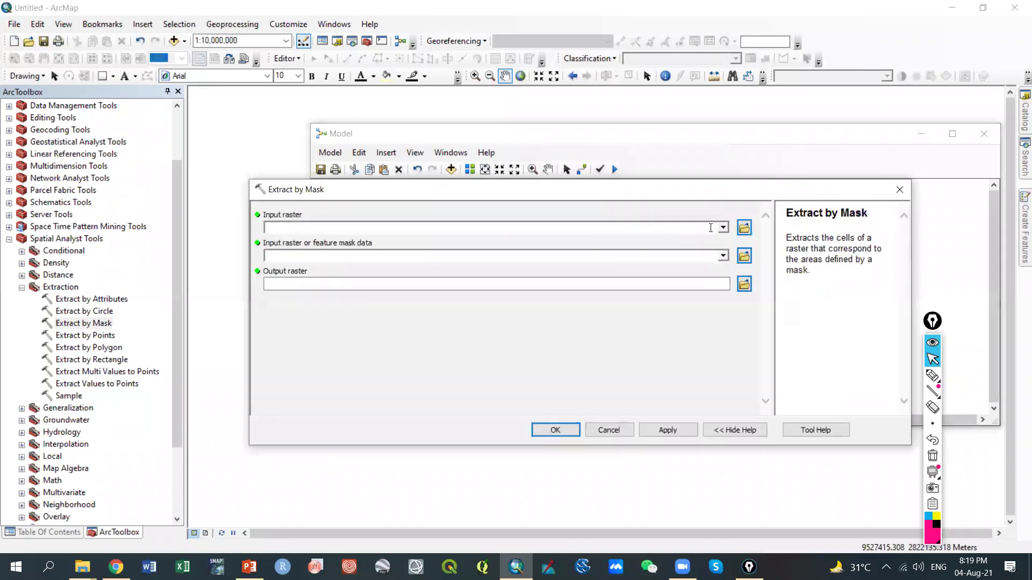
click(723, 228)
click(324, 242)
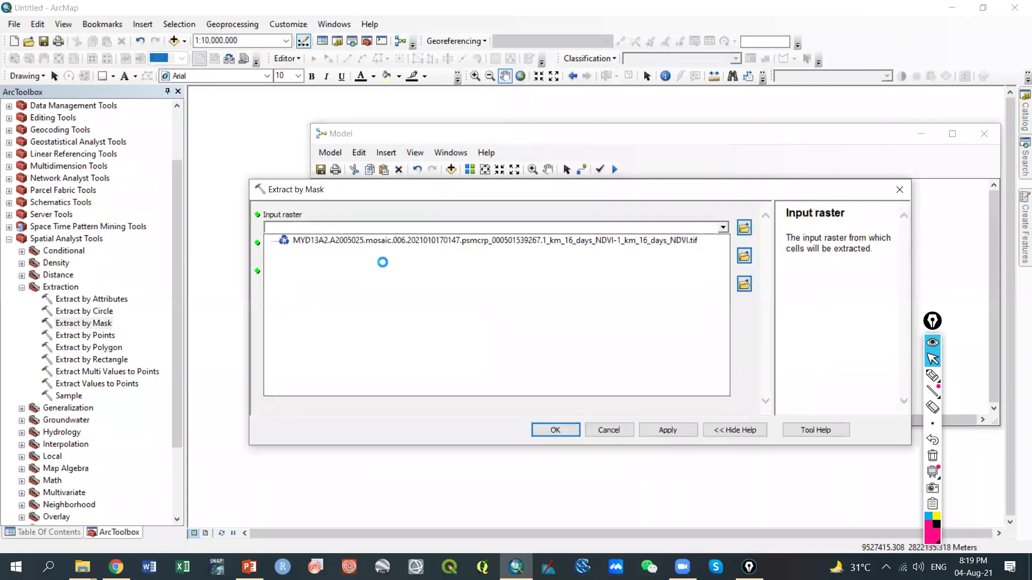
click(744, 256)
double_click(438, 251)
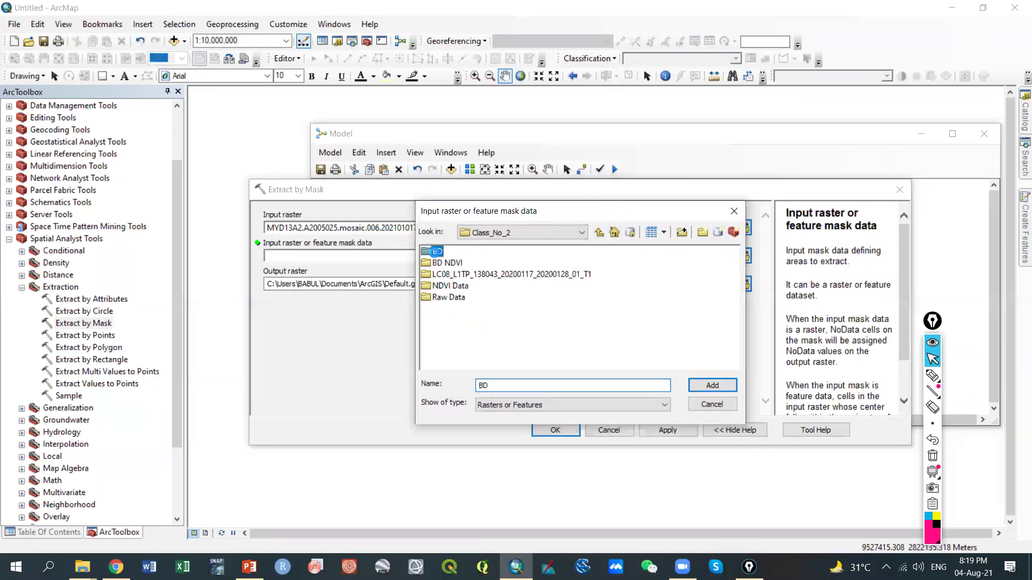
click(442, 253)
click(711, 385)
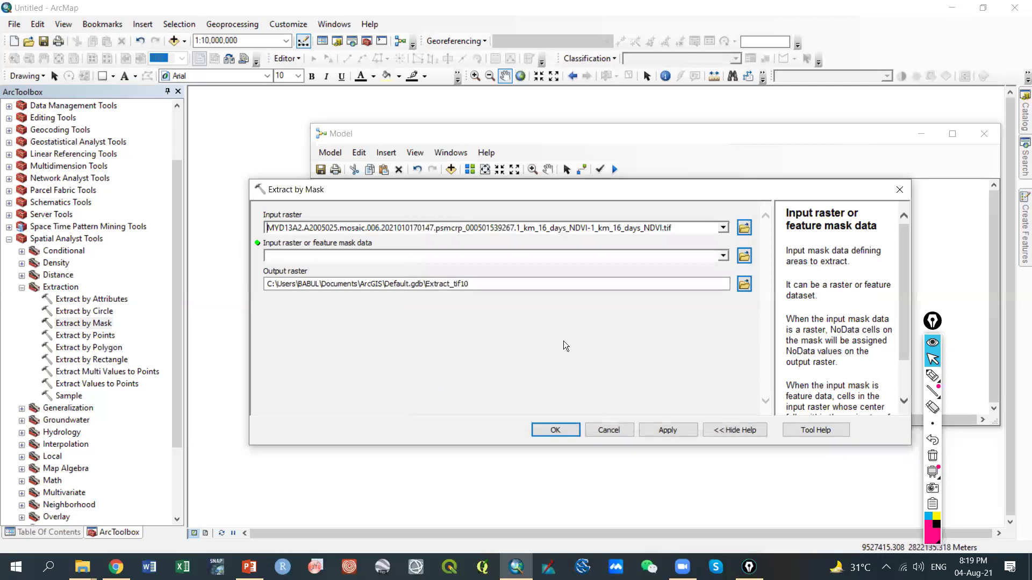
Set the Extract by Mask output raster to %name% in the BD NDVI folder and accept the tool settings
click(509, 286)
click(740, 285)
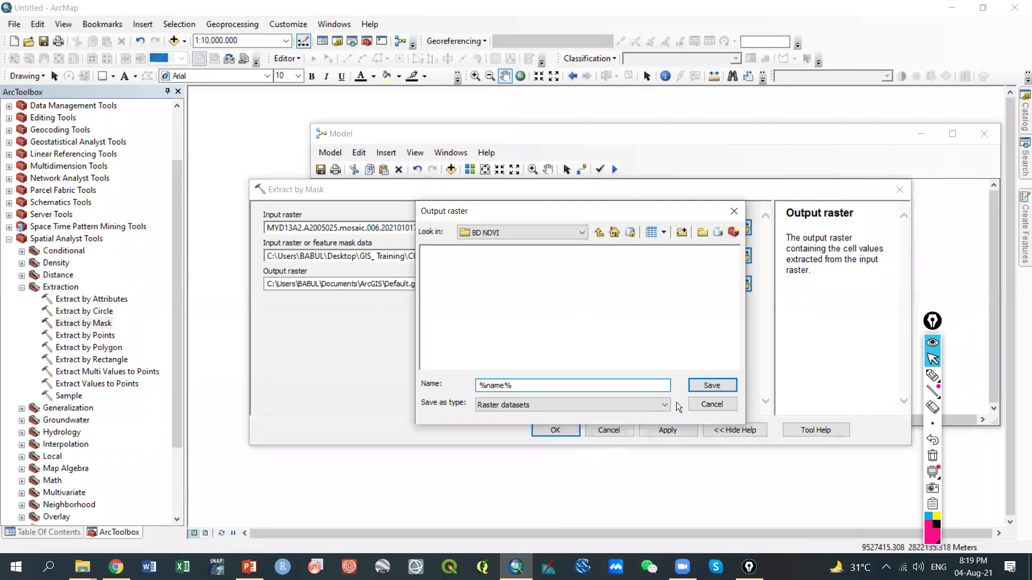
click(711, 385)
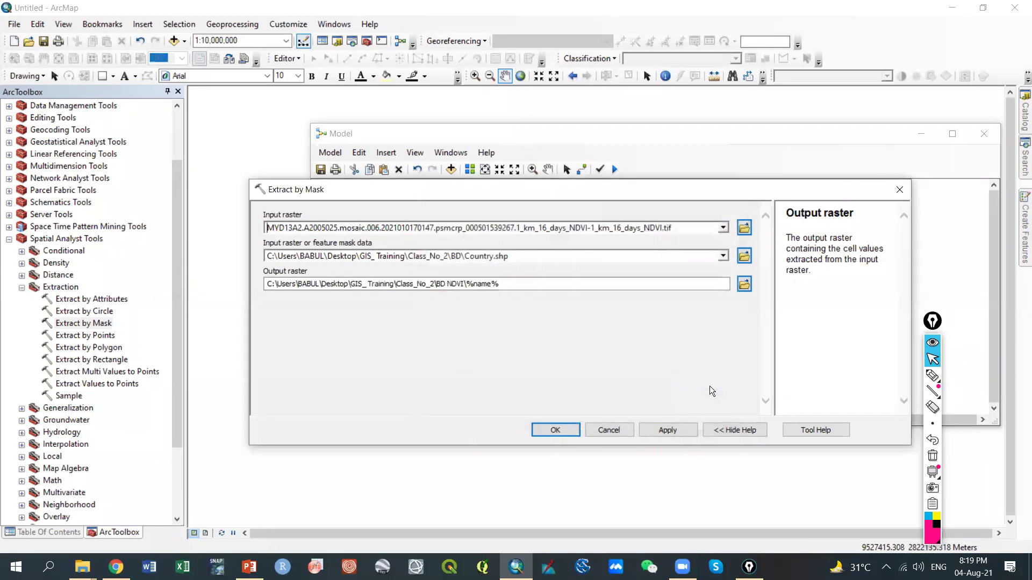
click(556, 430)
Rearrange the model diagram, placing Name below Iterate Rasters, Country.shp below Extract by Mask, and the %name% output lower down
drag(541, 345, 433, 346)
drag(598, 266, 627, 364)
drag(801, 247, 825, 295)
drag(711, 252, 714, 251)
Run the model, review its execution messages and close the run report
click(613, 170)
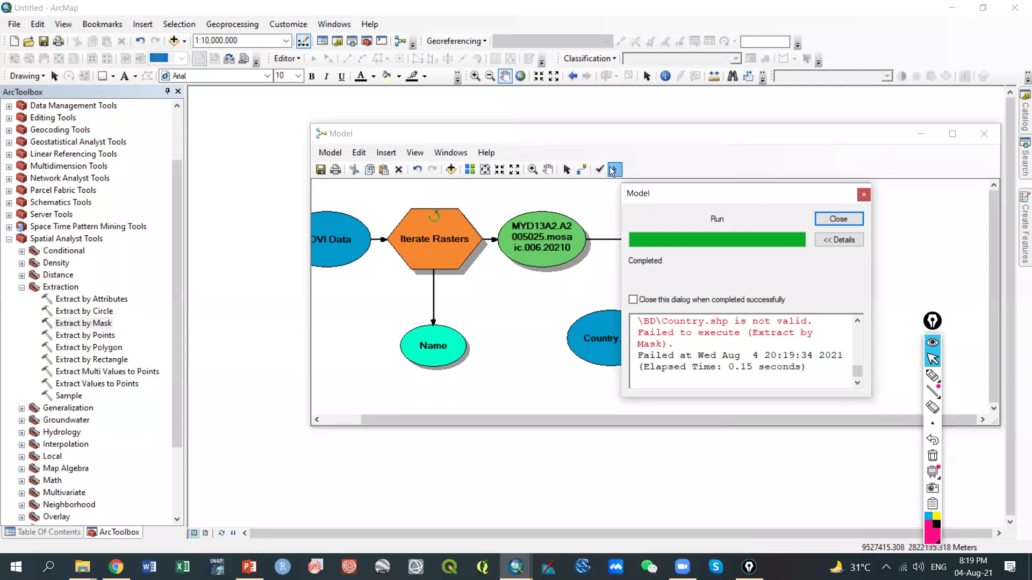
scroll(688, 322, up, 10)
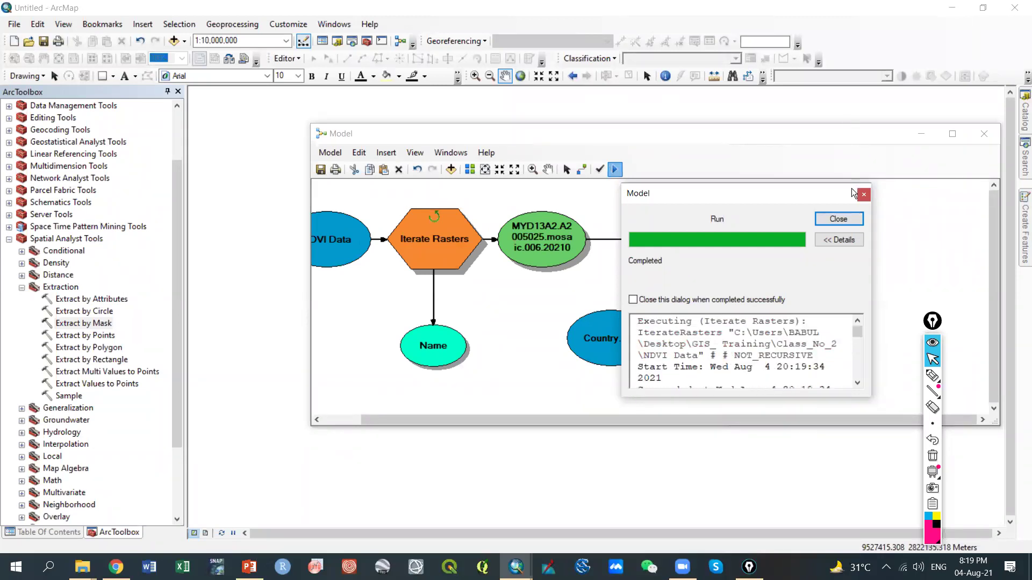
click(839, 219)
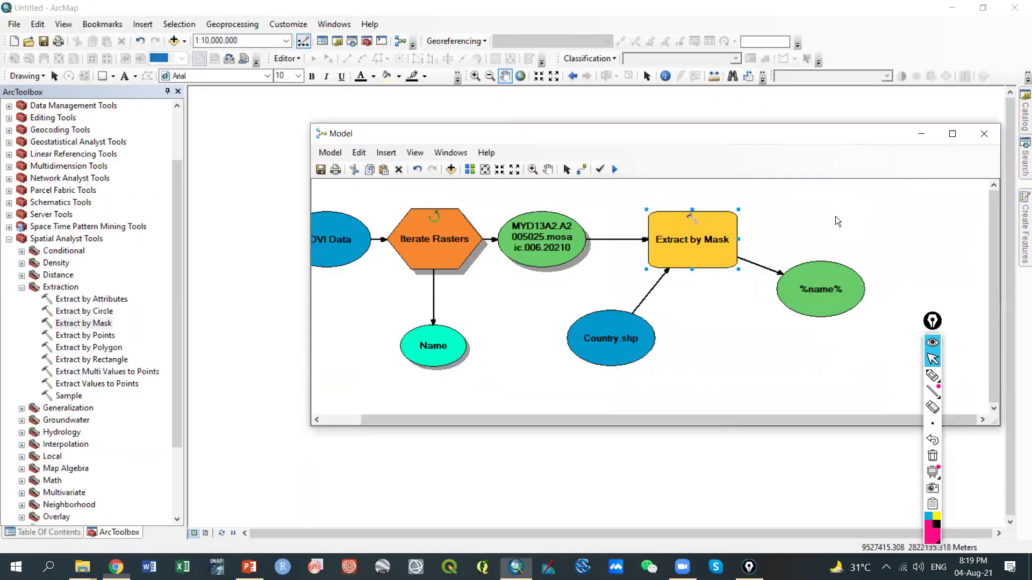
Minimize the model and check the BD, NDVI Data and BD NDVI folder contents while adding data to the map
click(921, 134)
click(186, 43)
click(204, 54)
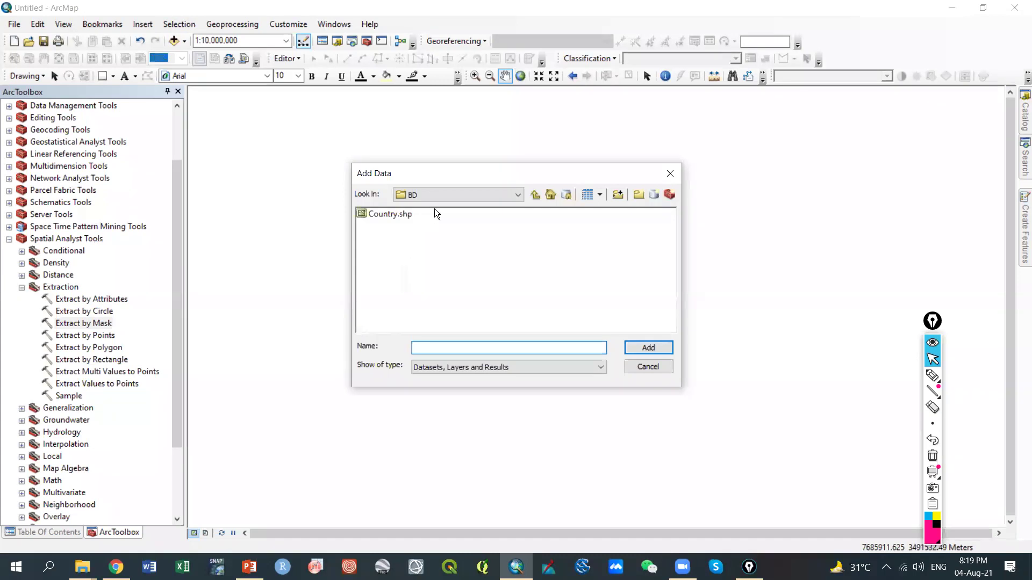
click(534, 196)
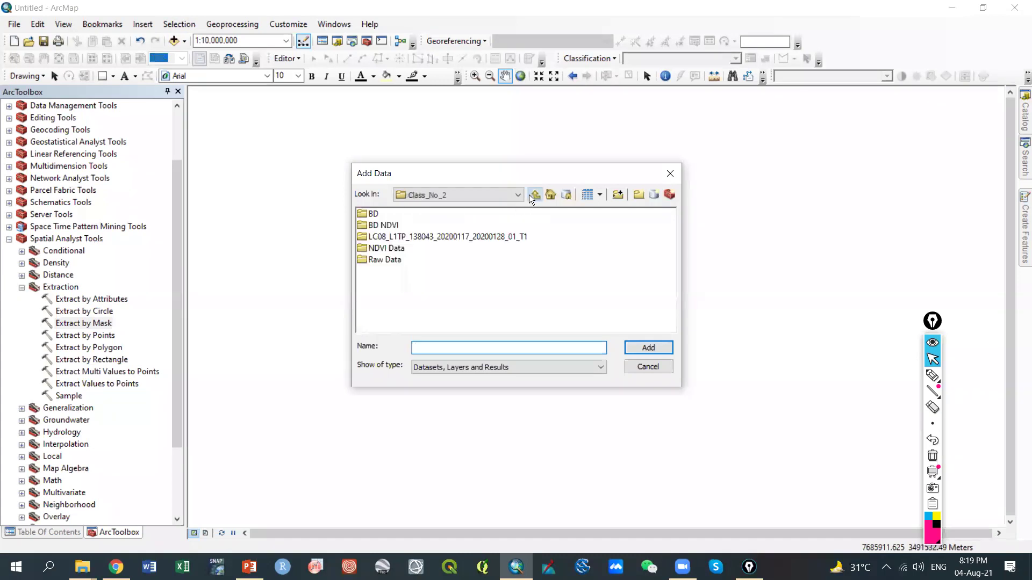
double_click(386, 246)
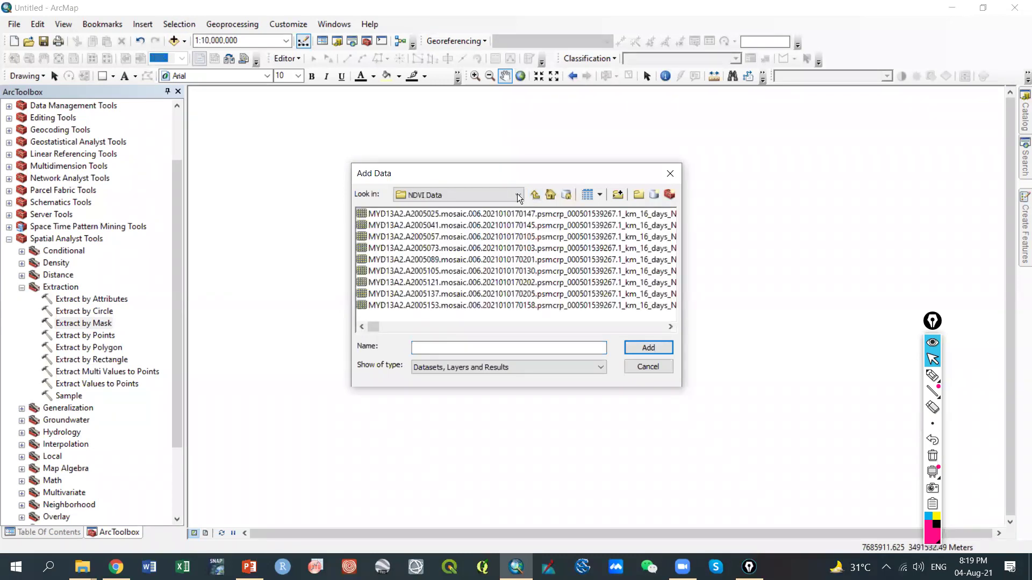
click(535, 195)
click(390, 227)
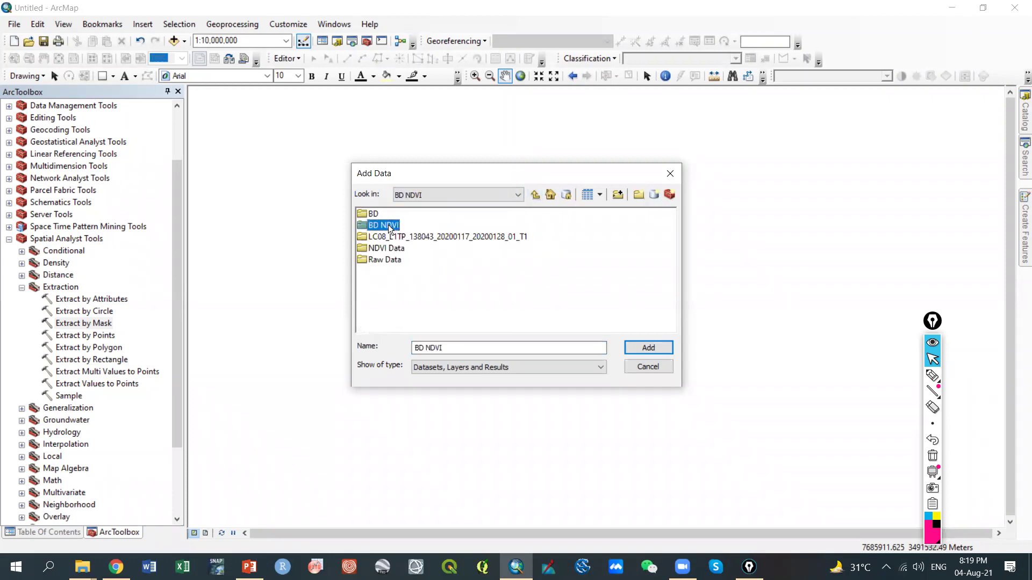
double_click(391, 226)
click(535, 196)
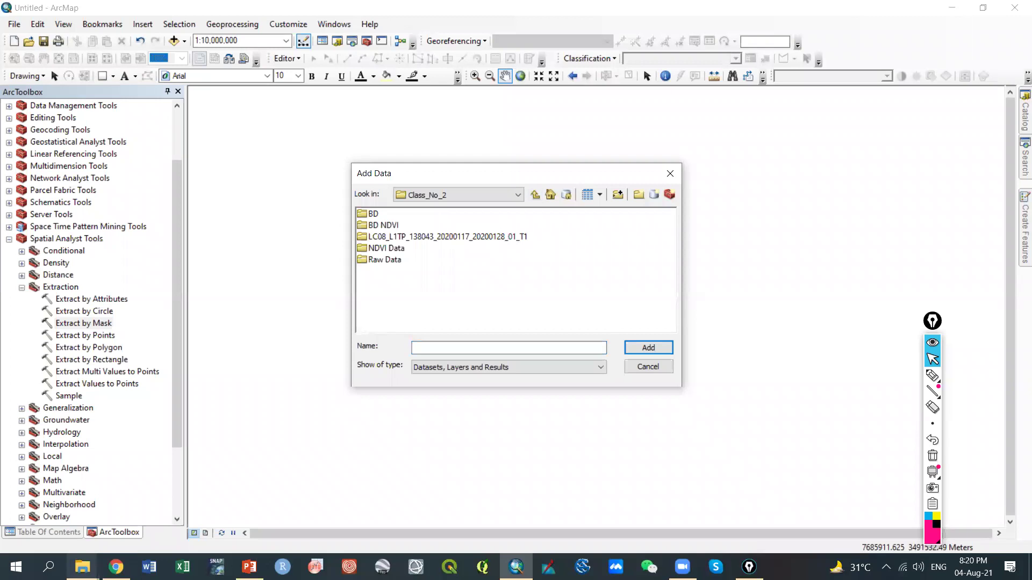
Switch to Chrome and check the download list for the LAADS DAAC files
click(111, 567)
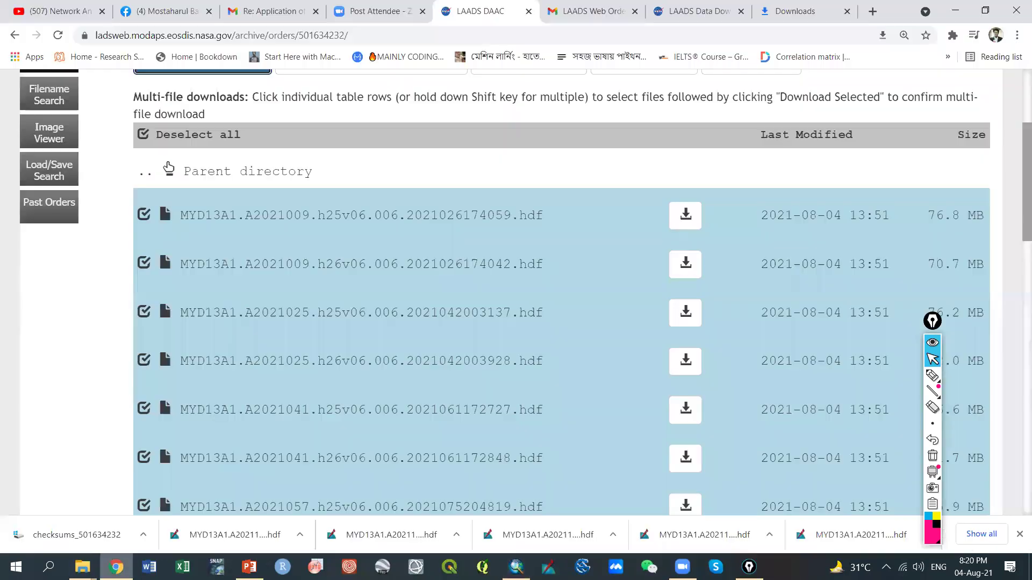
click(699, 10)
click(788, 10)
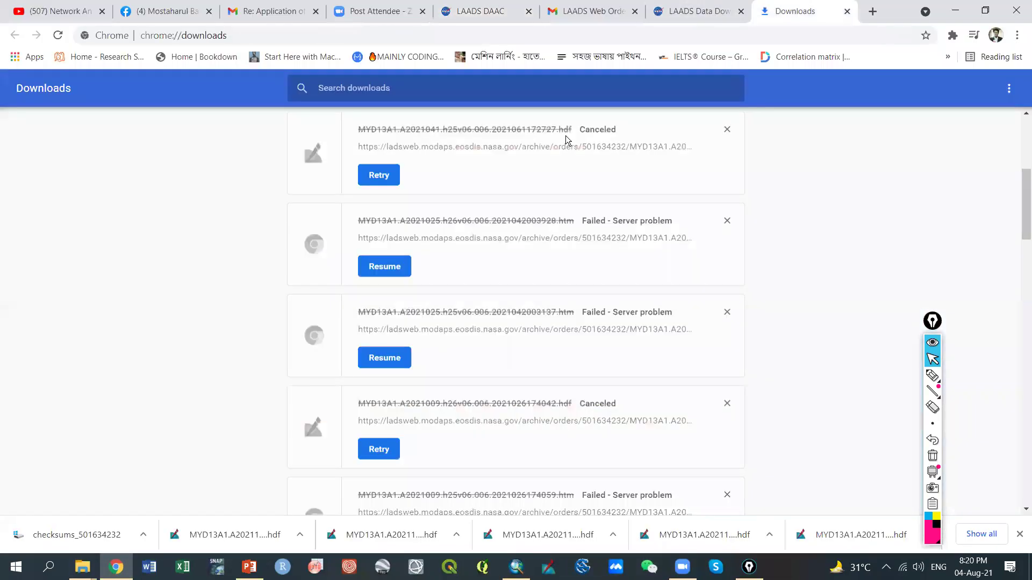
Switch to File Explorer and open the BD_Shapfile folder under Research Documents (H:) > Remote_Sensing_2020_21 > Drought_2020-21
mouse_move(83, 567)
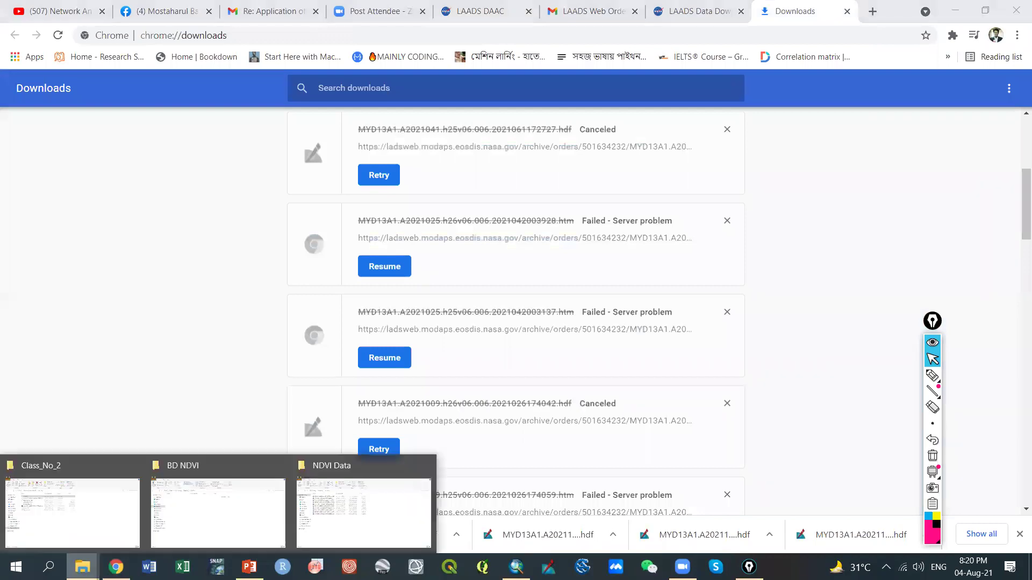
click(63, 532)
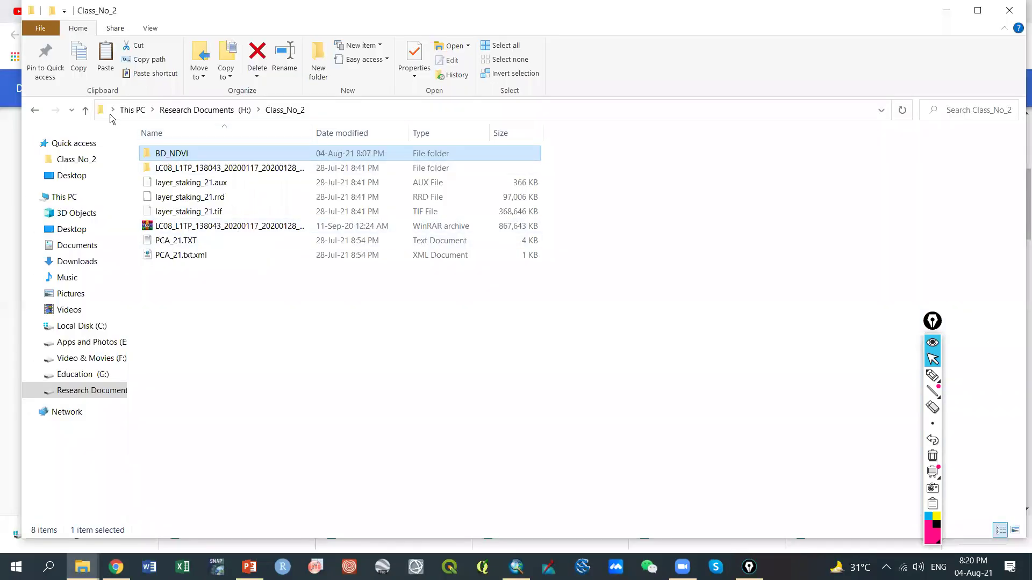
click(80, 199)
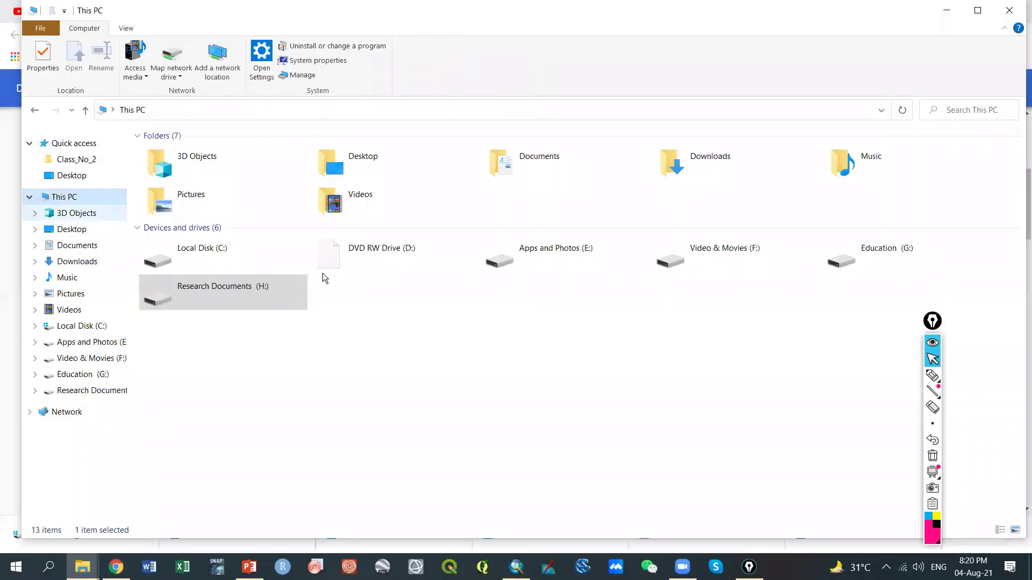
click(298, 280)
double_click(298, 280)
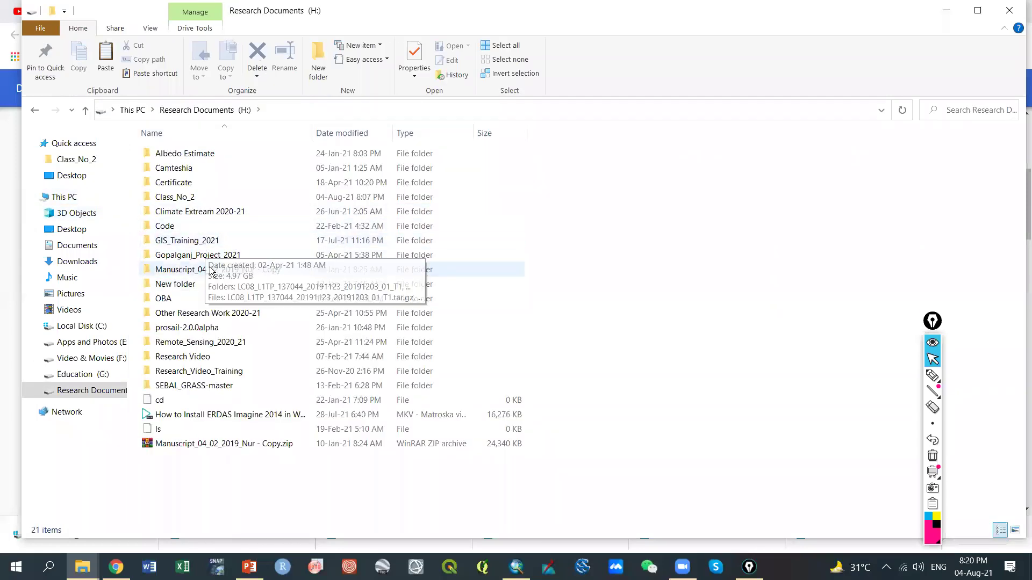
double_click(226, 346)
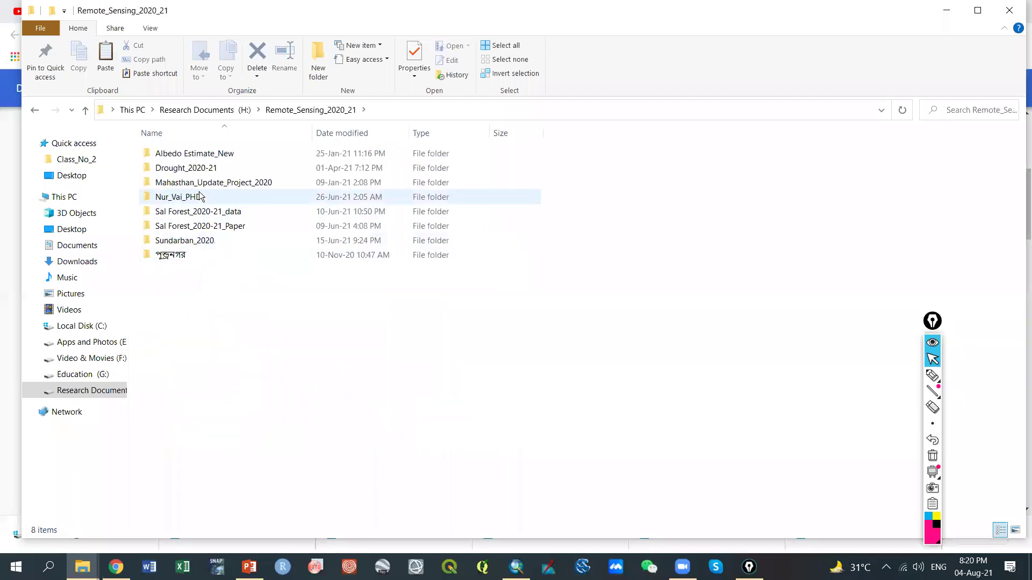
double_click(207, 167)
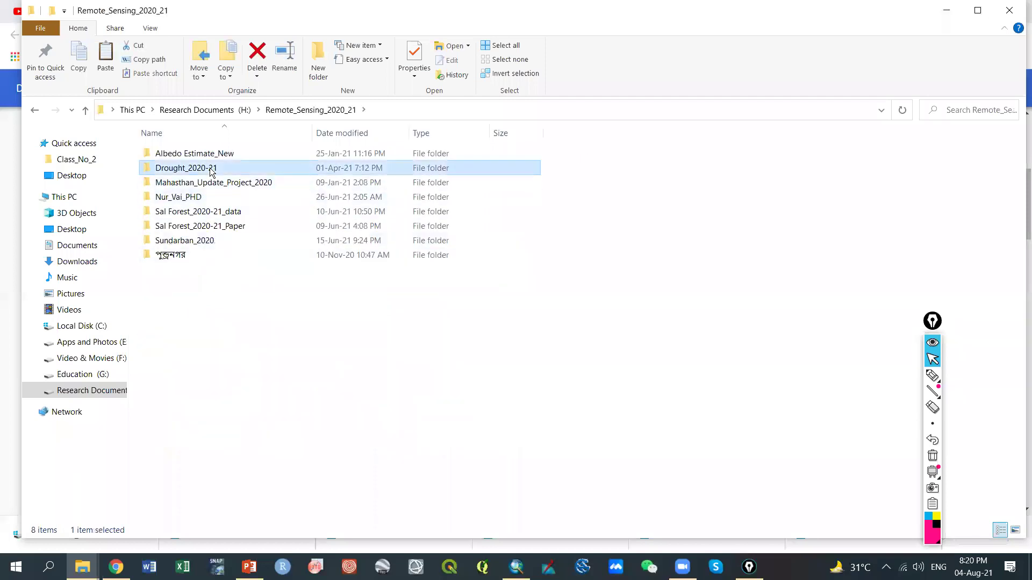
double_click(200, 157)
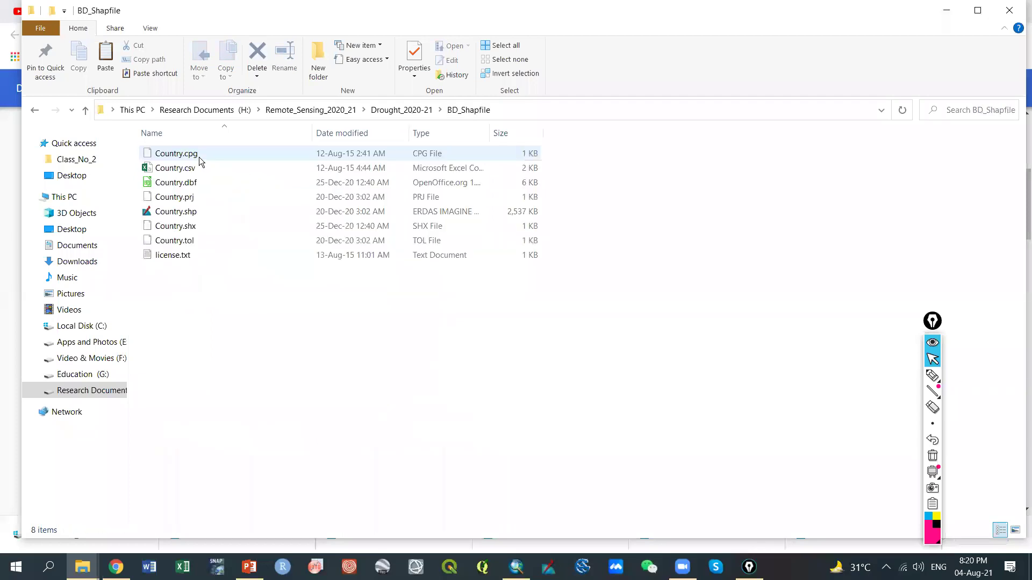
Copy the BD_Shapfile folder from Drought_2020-21
right_click(202, 208)
click(199, 212)
right_click(194, 209)
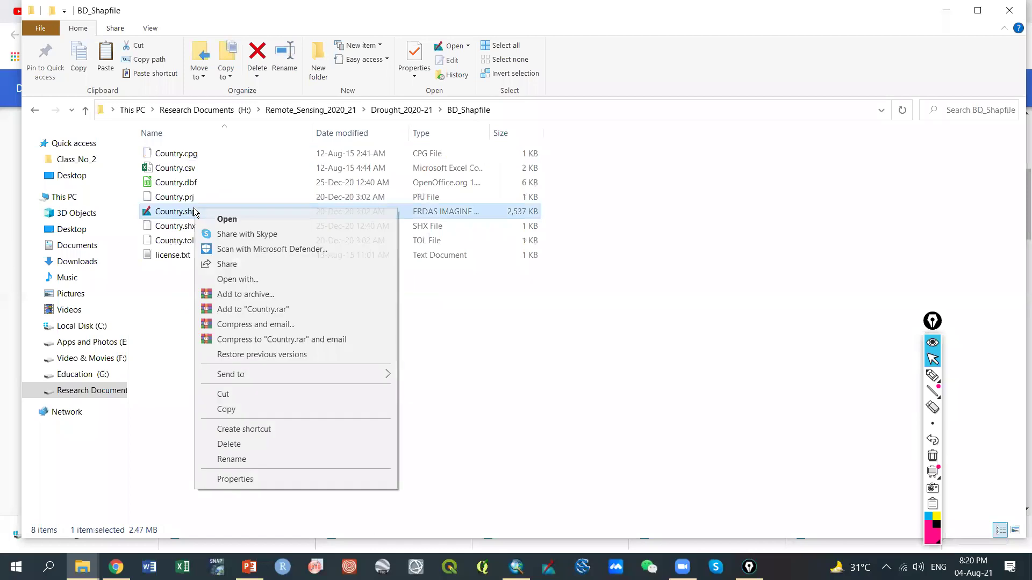
click(85, 110)
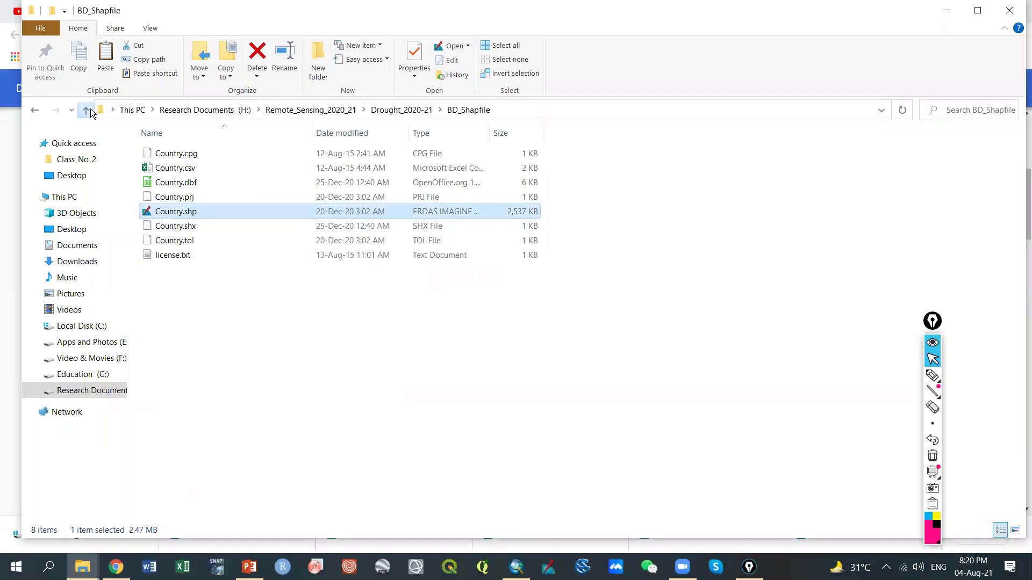
click(85, 109)
right_click(177, 153)
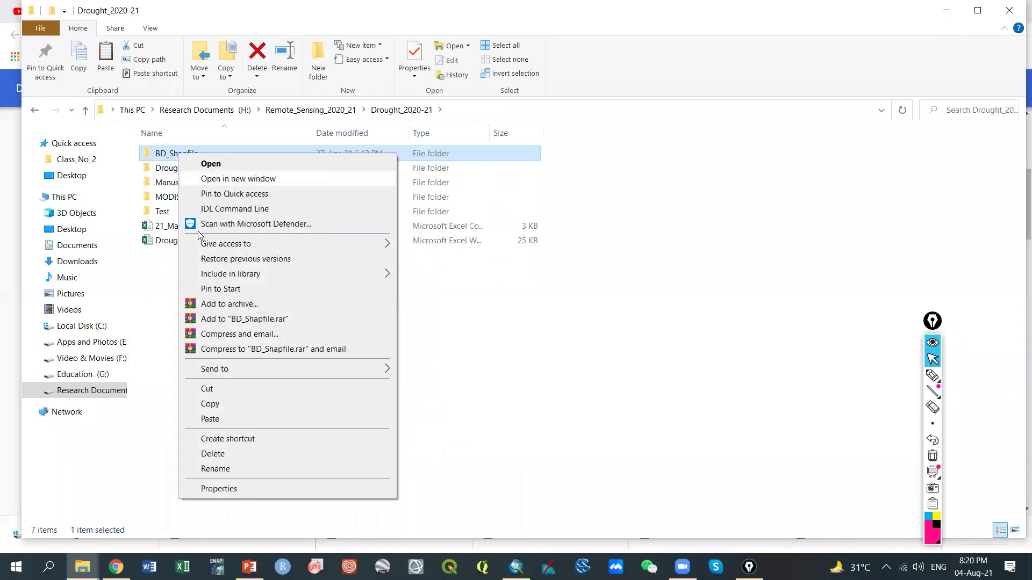
click(226, 402)
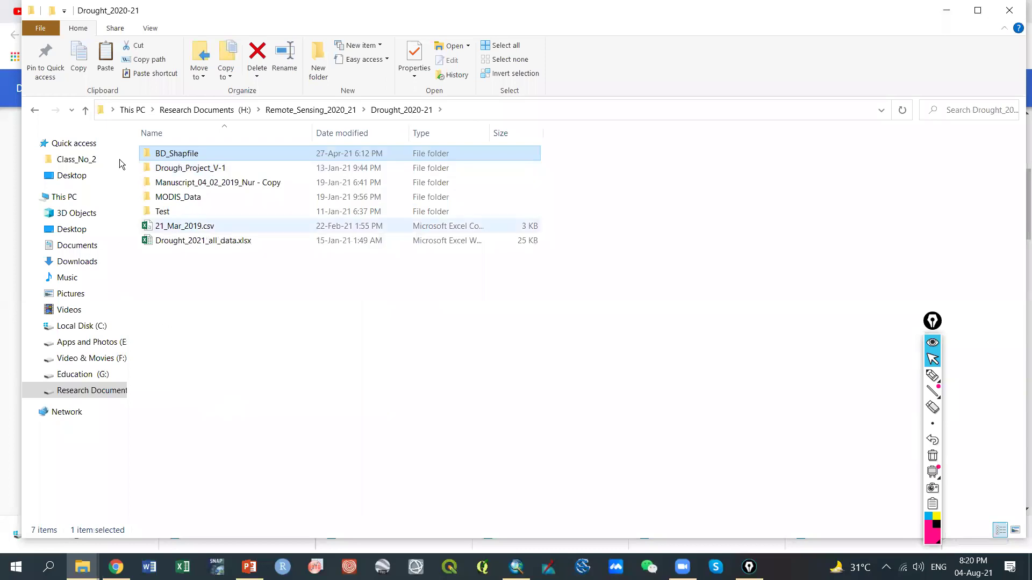
Leave the source drive, cancel the pending Add Data dialog in ArcMap and return to the GIS_ Training folder
click(90, 109)
click(83, 202)
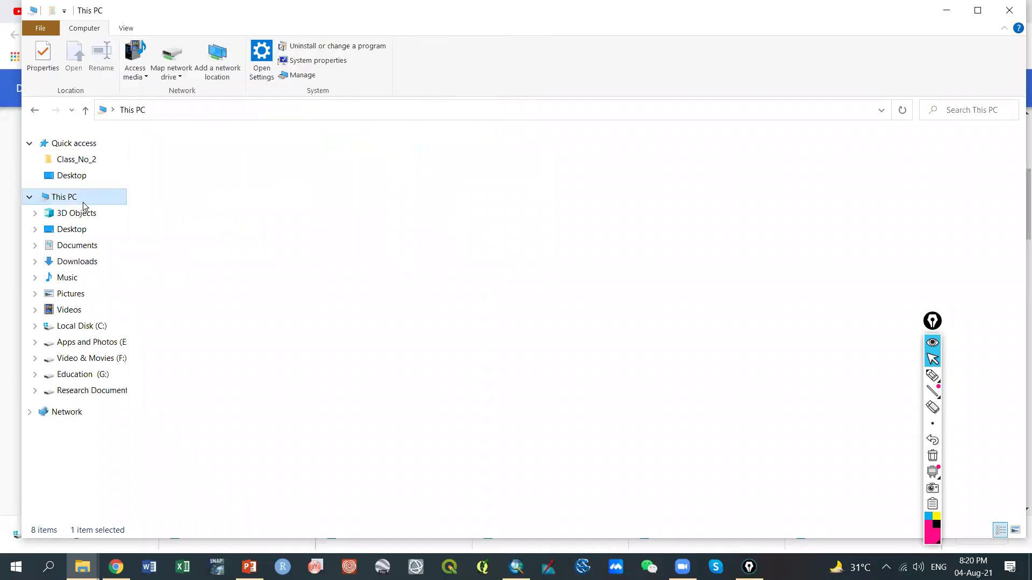
click(945, 12)
click(955, 12)
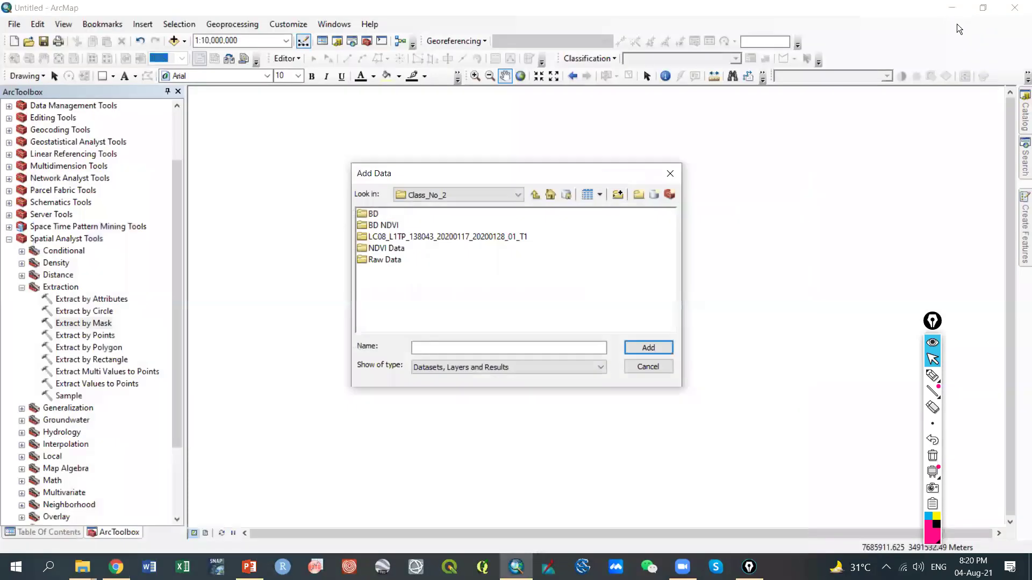
click(670, 173)
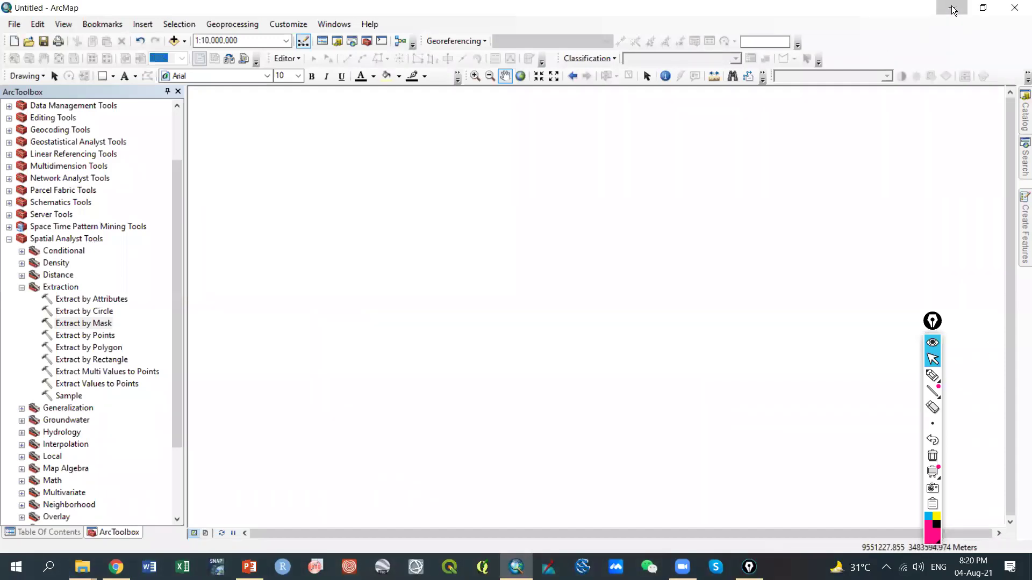
click(951, 8)
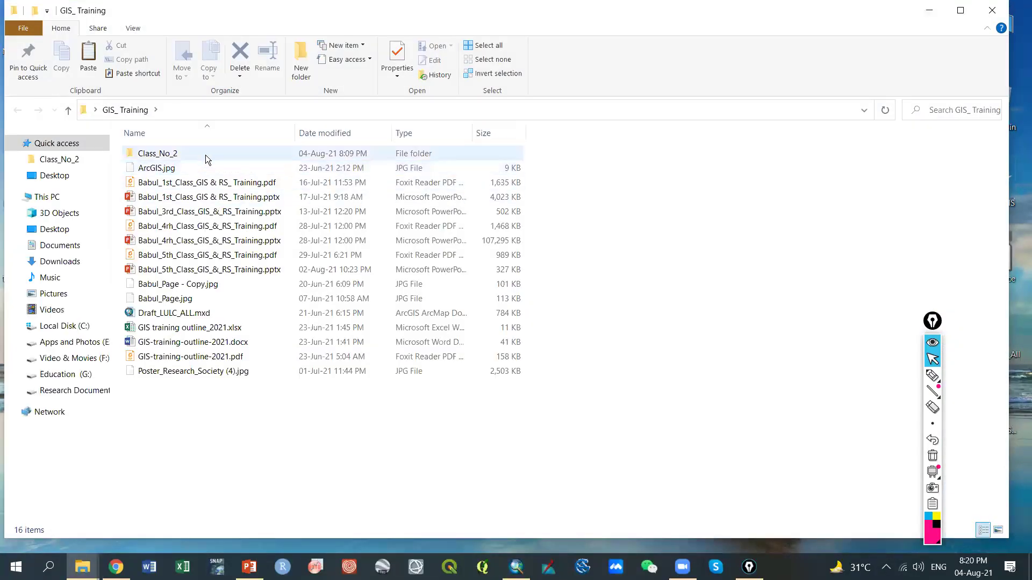
In the Class_No_2 folder, delete the BD folder and paste the copied BD_Shapfile folder
double_click(206, 154)
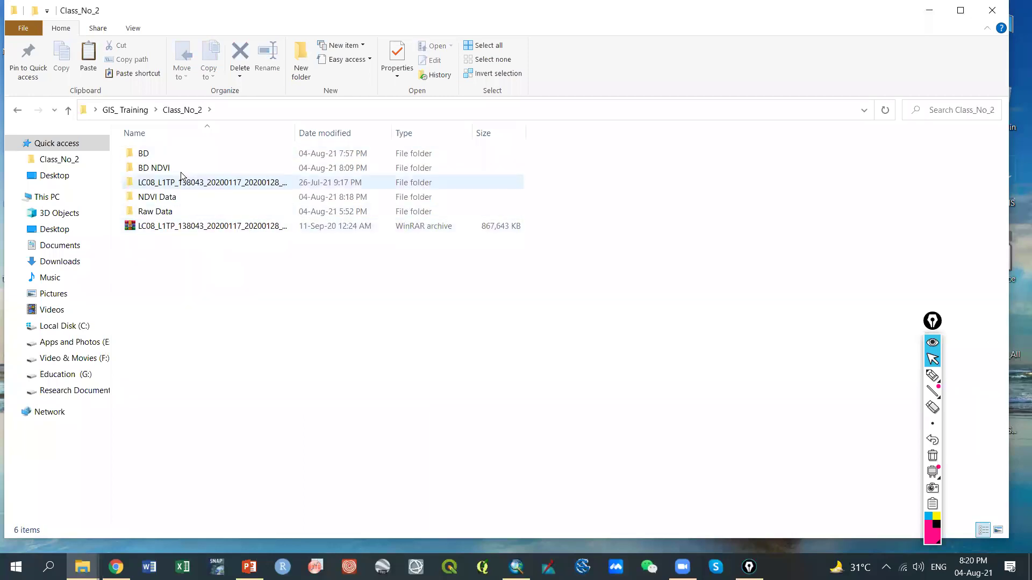
click(180, 156)
key(Delete)
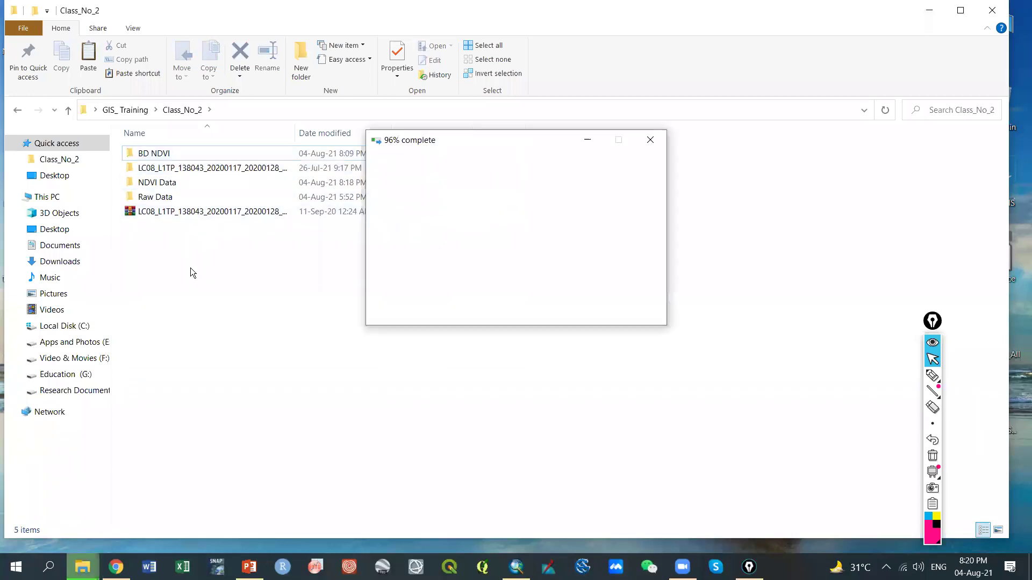
right_click(191, 268)
right_click(174, 271)
click(207, 366)
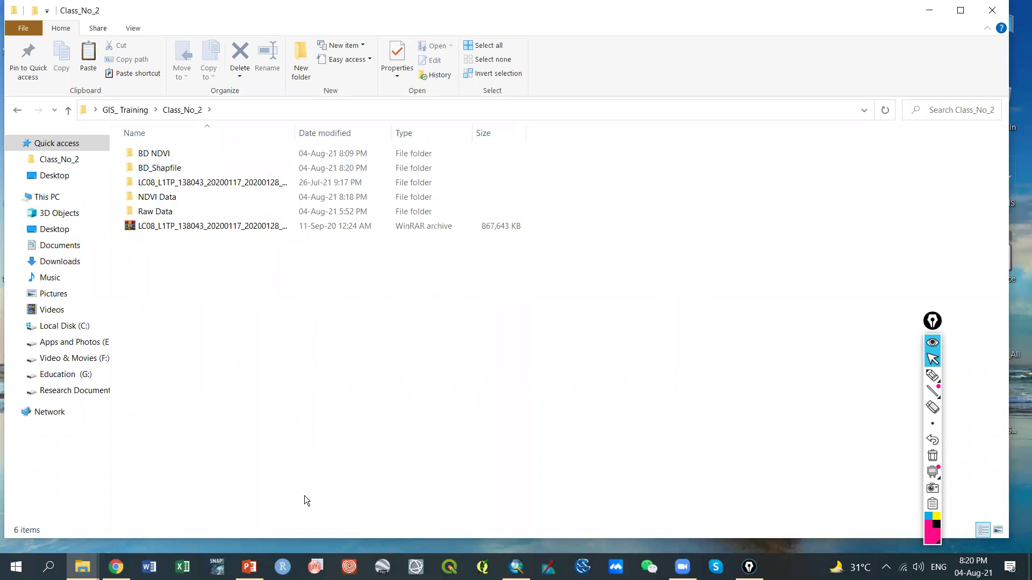
Switch to ArcMap and delete every element from the frontmost MYD13A2 clipping model
click(516, 567)
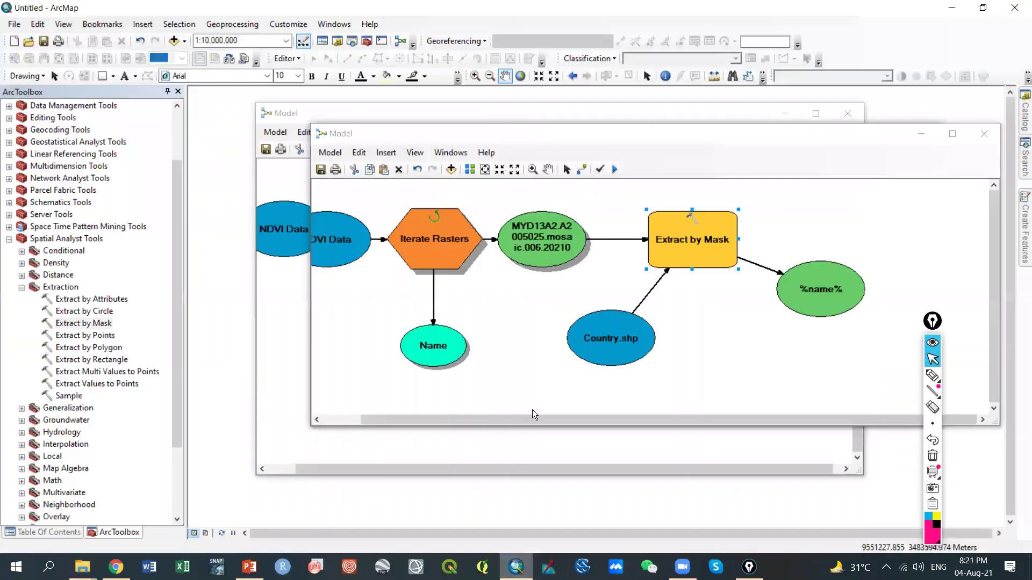
click(703, 231)
key(Delete)
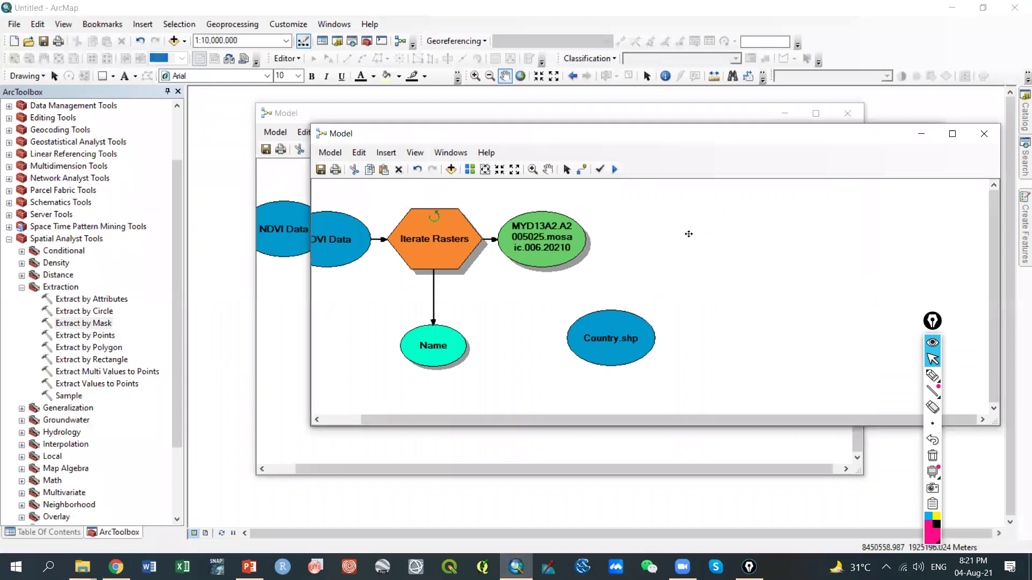
key(Delete)
key(Delete)
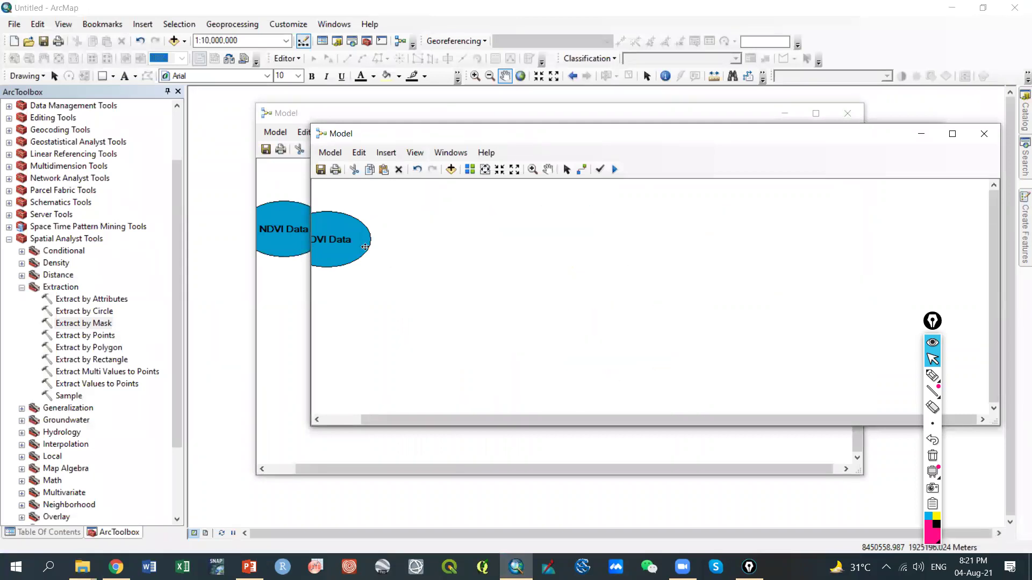
key(Delete)
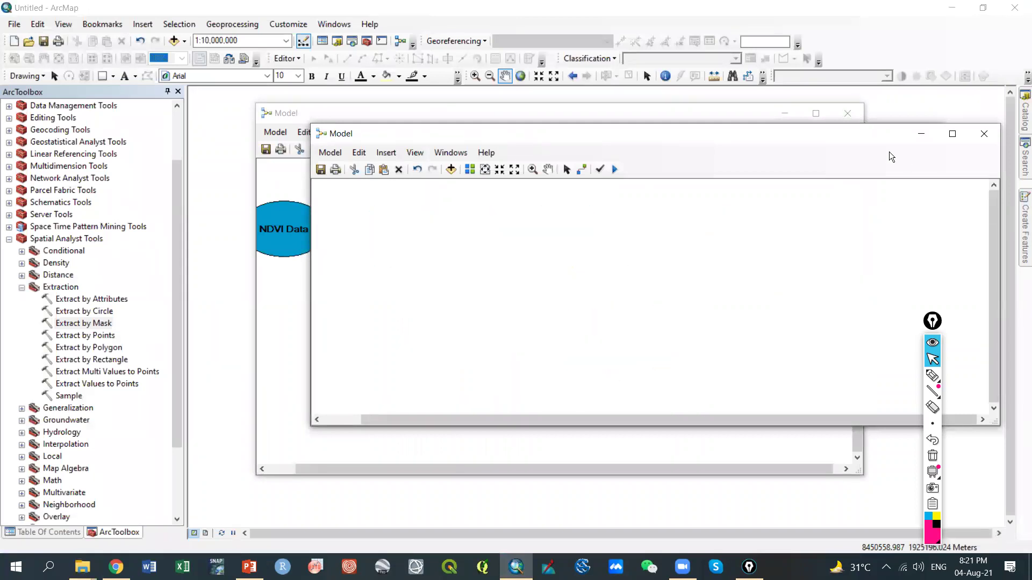
Close the emptied model and the MYD11A1 model behind it without saving either one
click(993, 134)
click(564, 332)
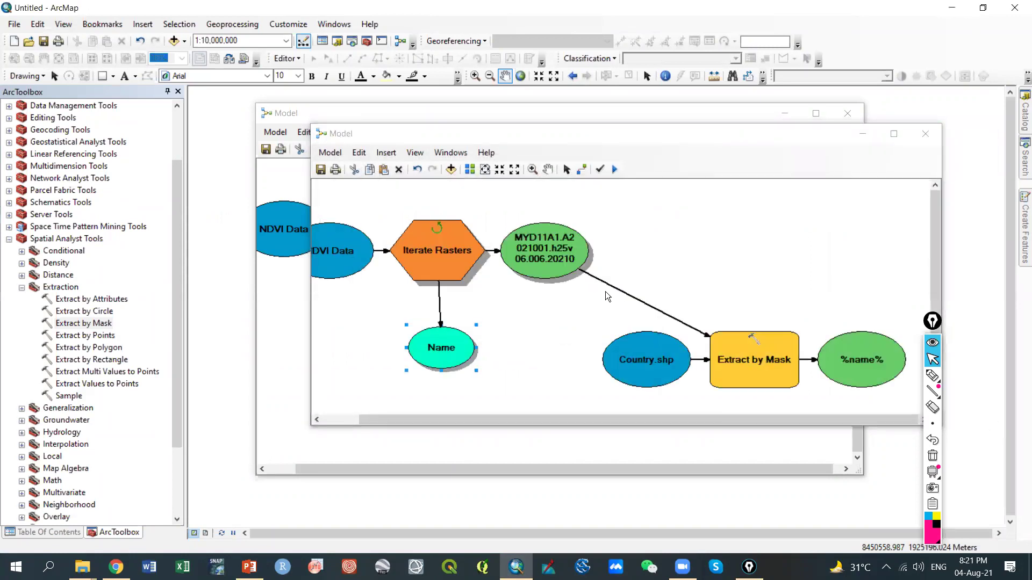
click(929, 137)
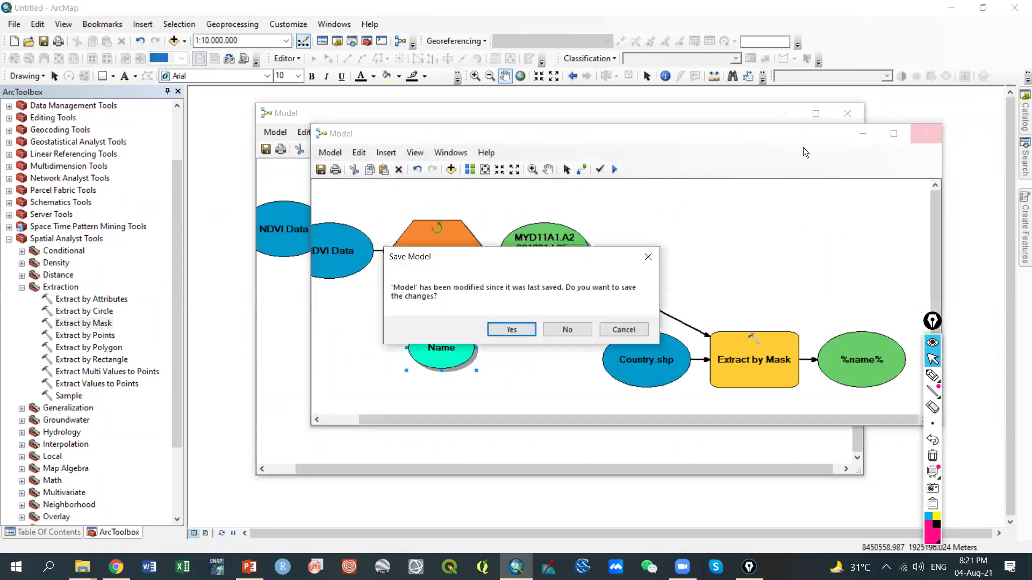
click(566, 325)
Delete all the elements of the remaining model to leave its canvas empty
click(460, 225)
click(319, 227)
key(Delete)
click(408, 234)
key(Delete)
click(543, 332)
key(Delete)
click(744, 346)
shift+click(816, 354)
key(Delete)
Insert a Rasters iterator into the model and set its workspace to the NDVI Data folder in Class_No_2
click(361, 133)
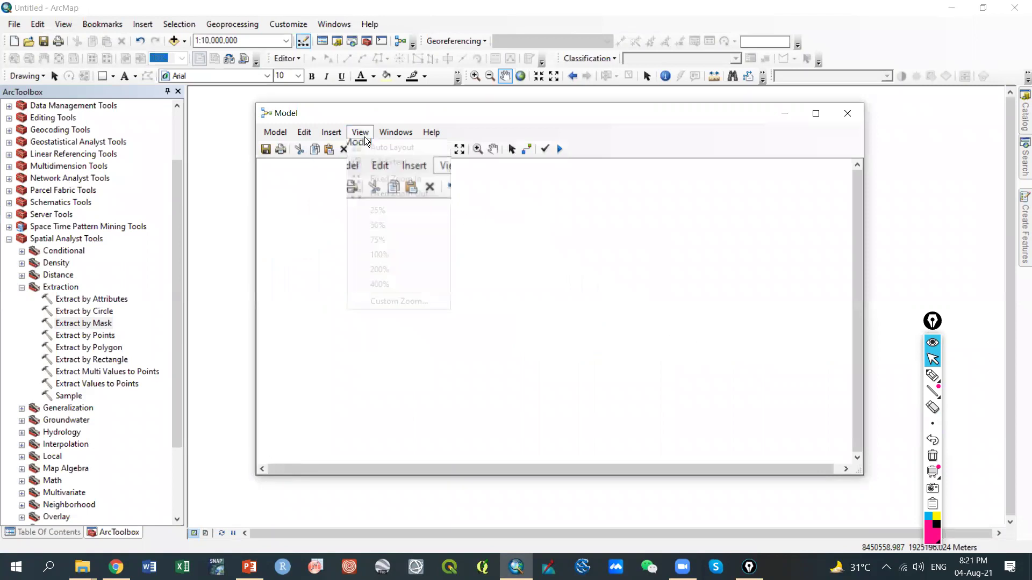
mouse_move(331, 135)
mouse_move(354, 206)
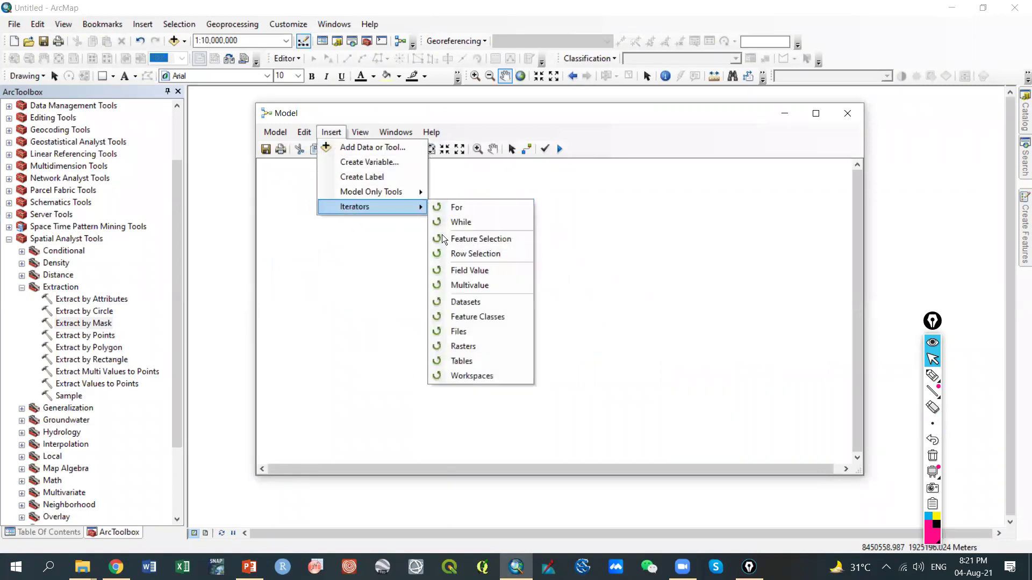
click(487, 346)
right_click(480, 237)
click(503, 246)
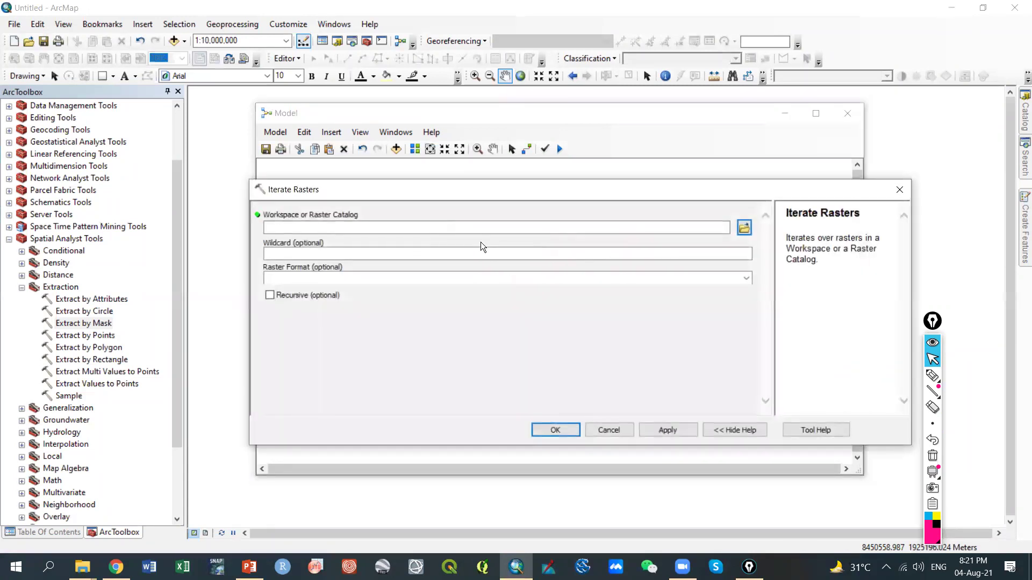
click(744, 228)
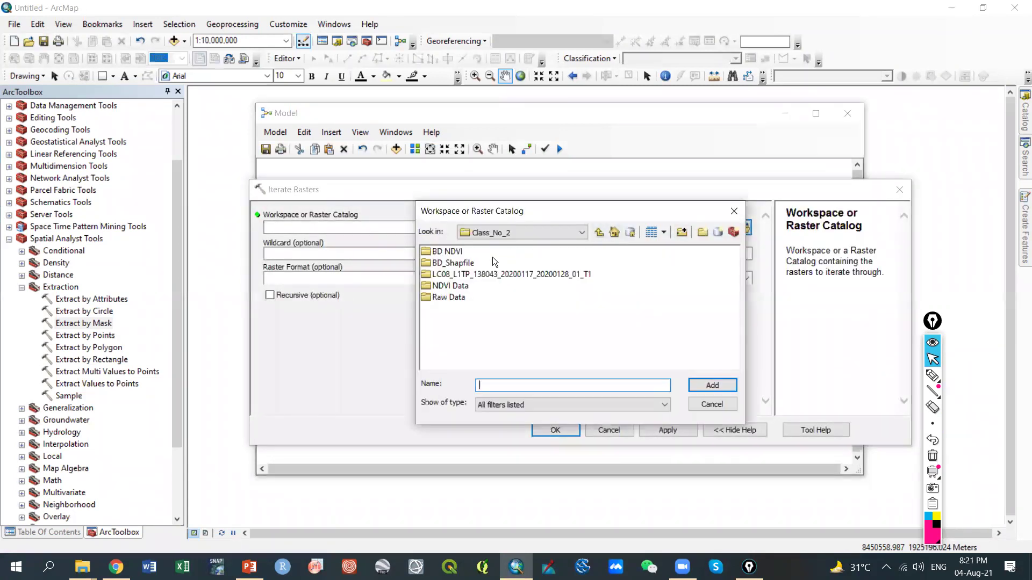
click(461, 287)
click(722, 385)
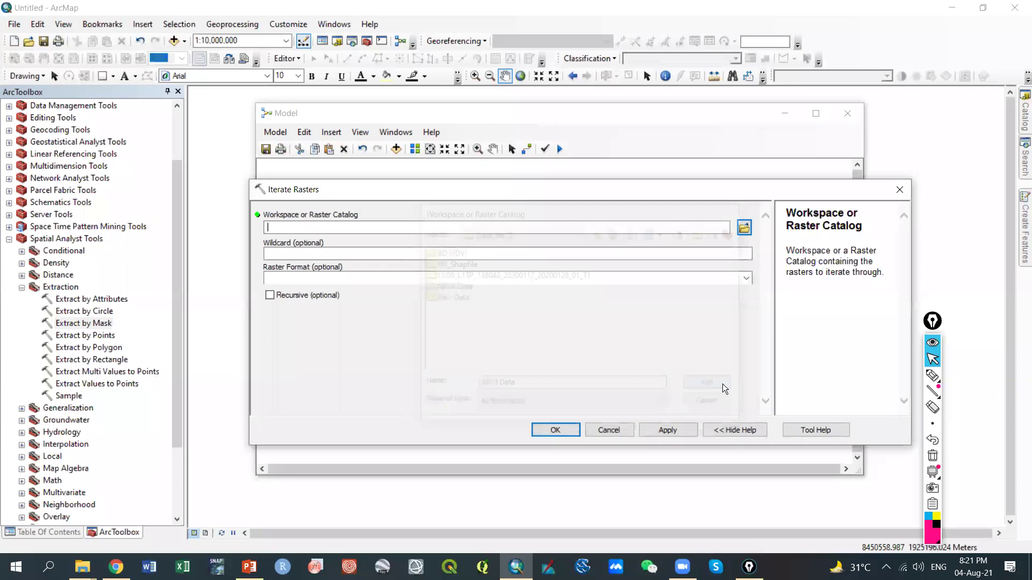
click(549, 429)
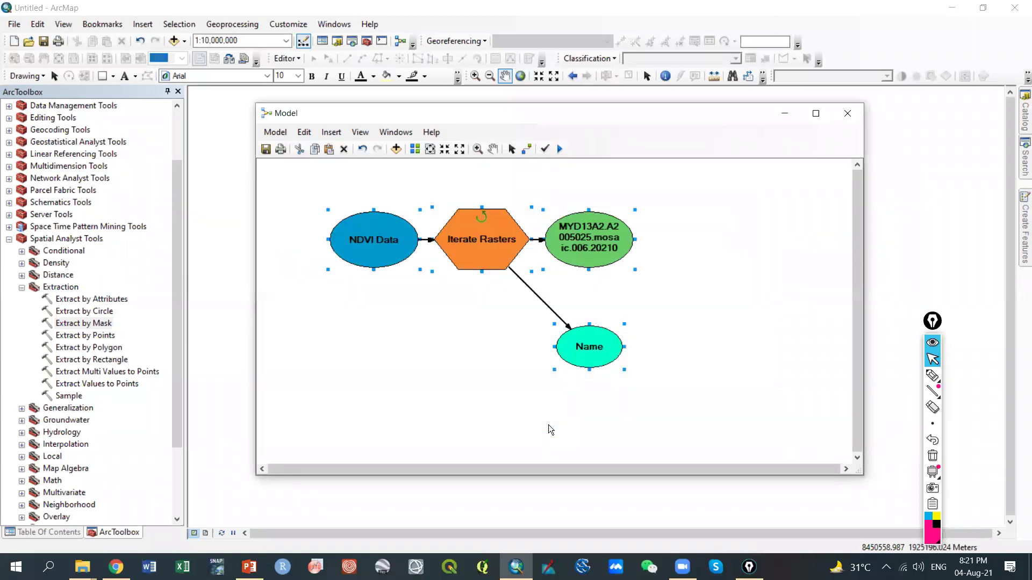
Add the Extract by Mask tool to the model beside the iterator elements and widen the model window
drag(480, 228, 429, 232)
click(86, 324)
drag(86, 324, 725, 237)
drag(863, 260, 1029, 260)
drag(735, 239, 717, 259)
Set Extract by Mask's input raster to the iterated MYD13A2 NDVI raster and its mask to Country.shp from BD_Shapfile
right_click(717, 258)
click(733, 265)
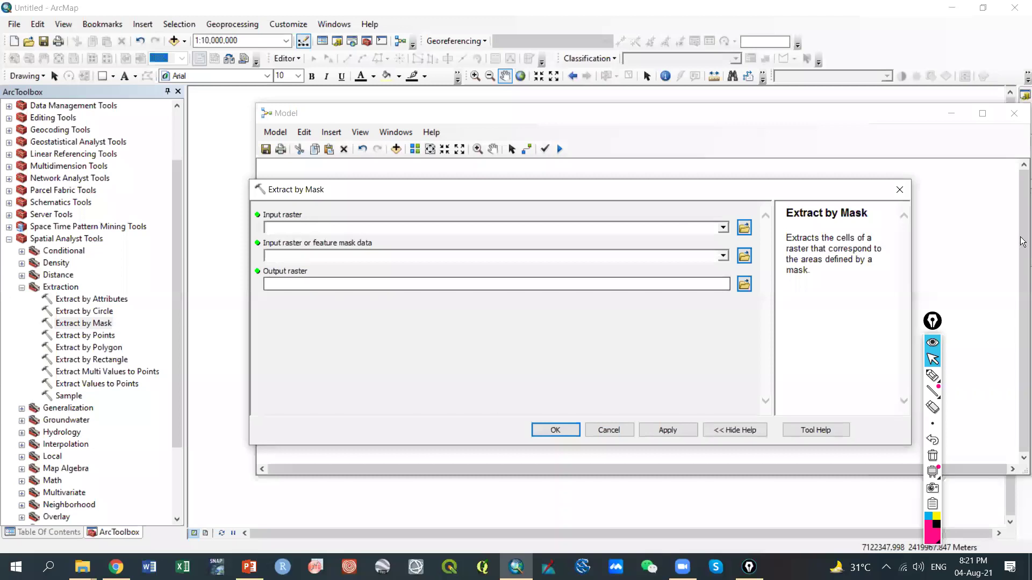
click(723, 228)
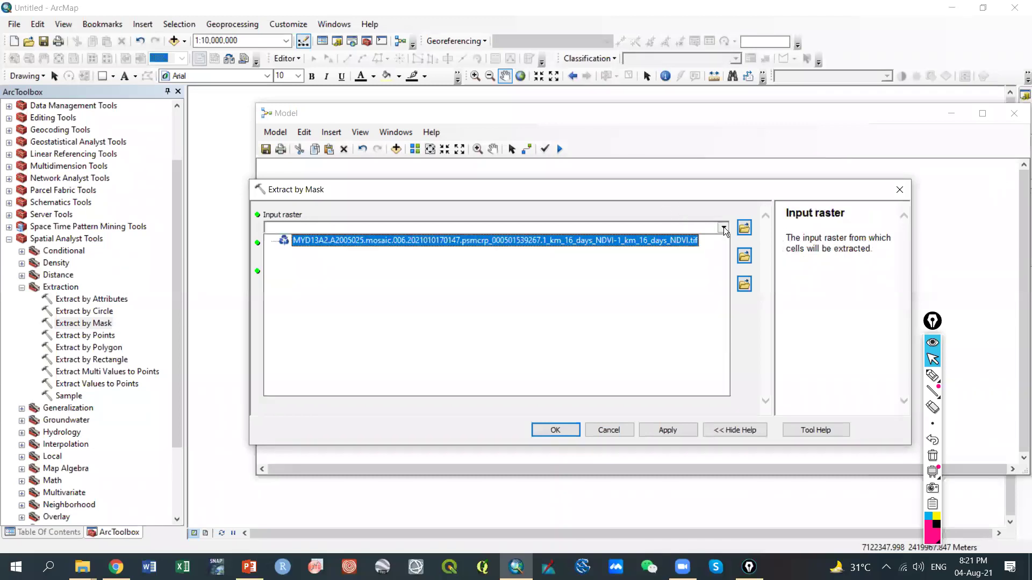
click(579, 242)
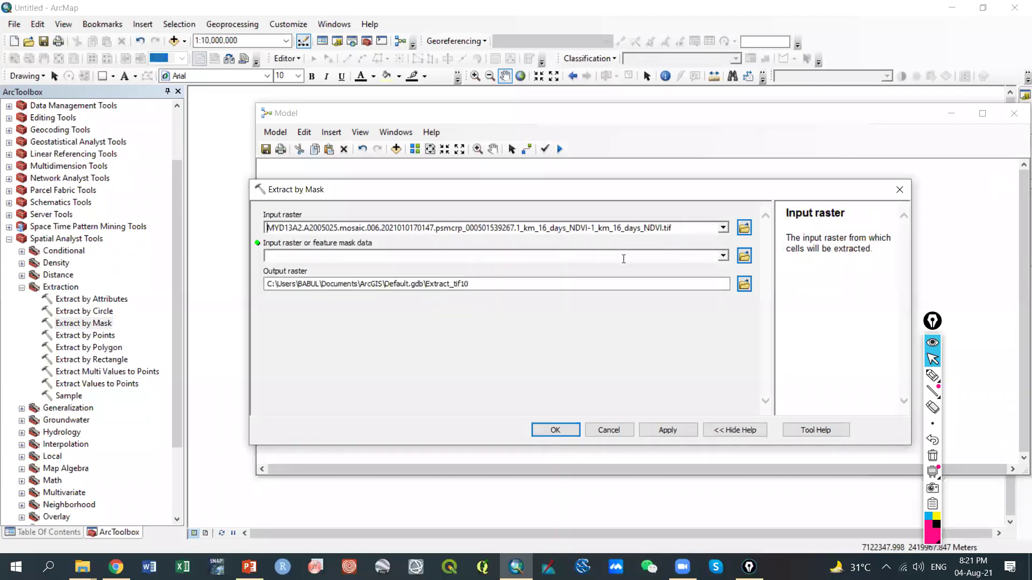
click(744, 257)
click(455, 262)
double_click(455, 262)
click(460, 252)
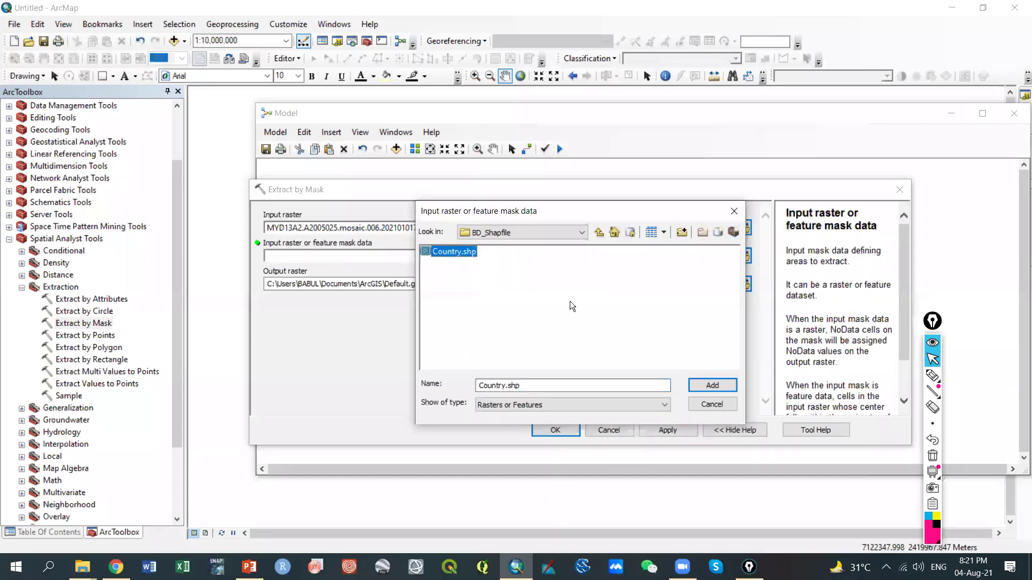
click(696, 385)
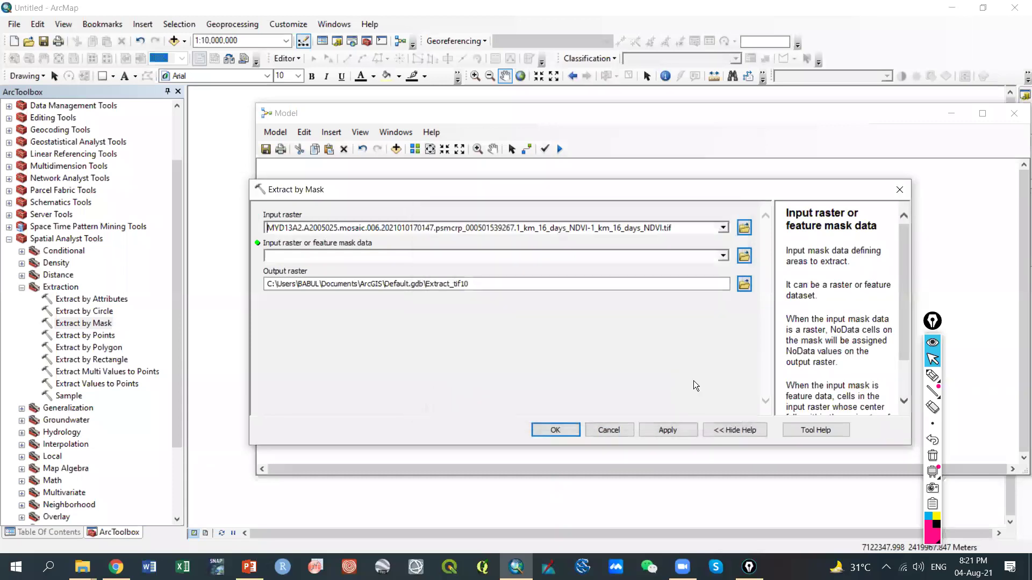
Save the Extract by Mask output raster as %name% in the BD NDVI folder and apply the tool settings
click(573, 287)
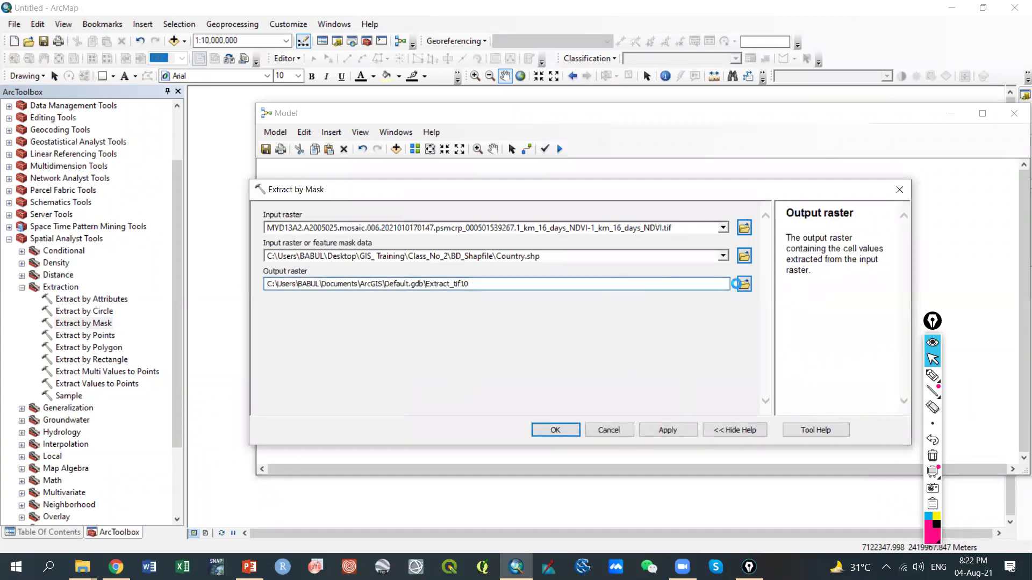
click(743, 284)
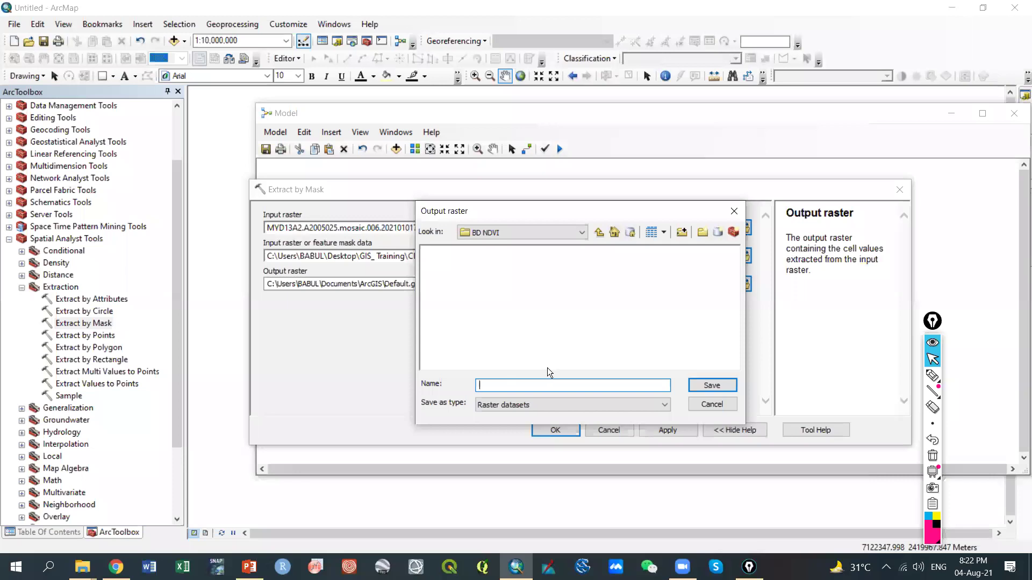
text(%name)
click(705, 386)
click(555, 427)
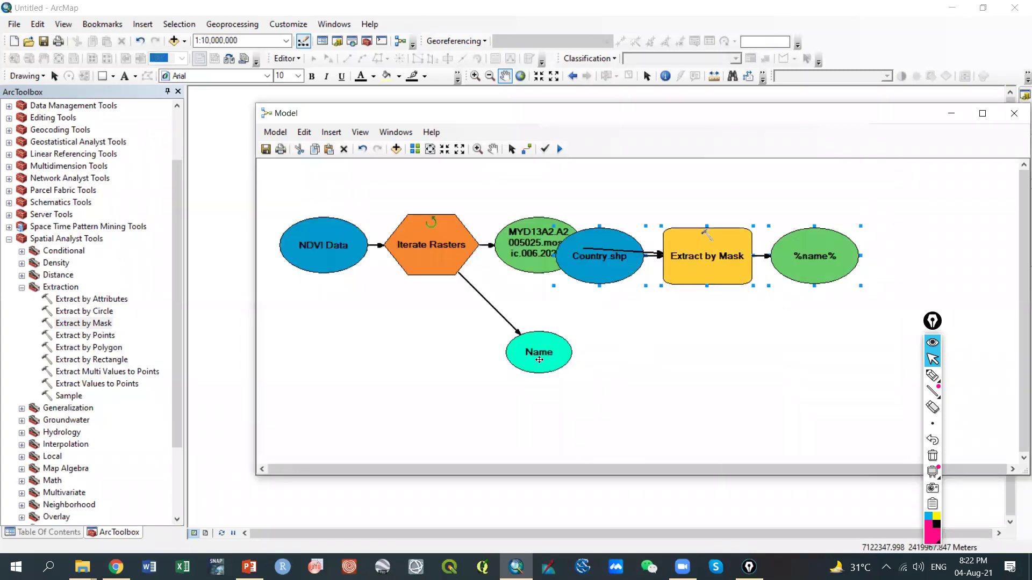
Rearrange the model, placing Name below the iterator, Country.shp below the tool, and Extract by Mask and %name% in the main row
drag(539, 359, 444, 363)
drag(599, 258, 594, 392)
drag(789, 258, 800, 236)
drag(735, 267, 732, 258)
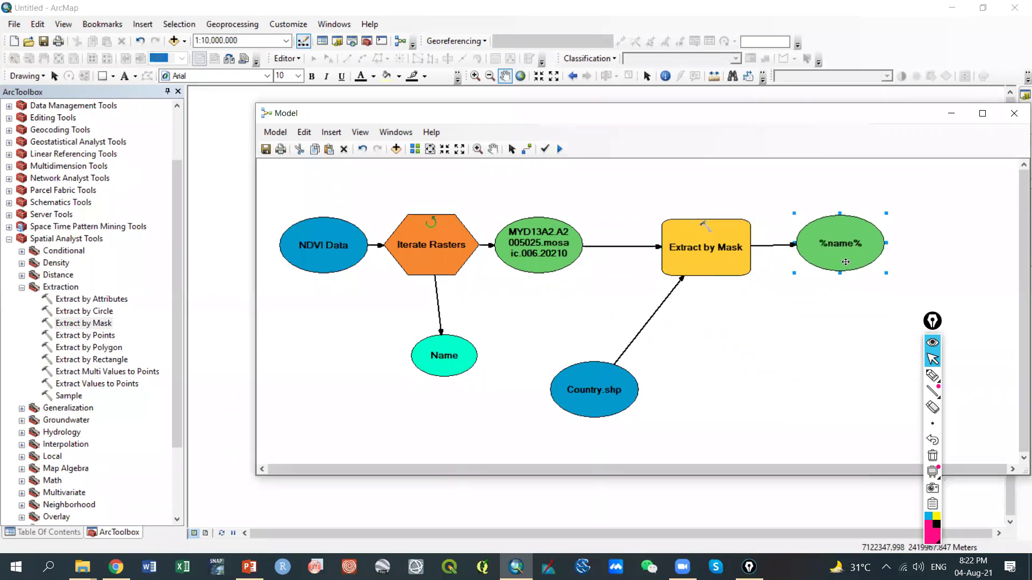
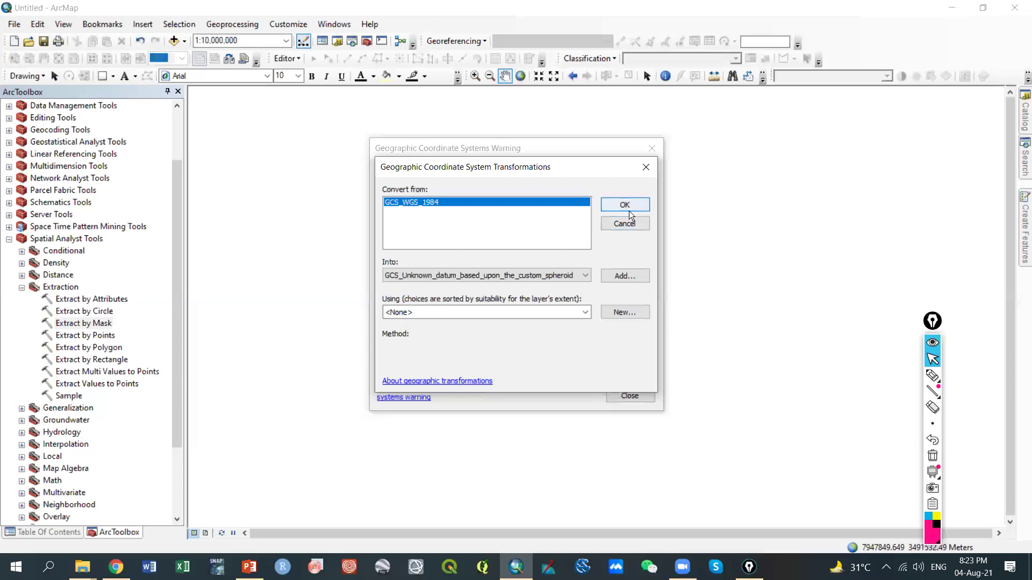
Accept the GCS_WGS_1984 transformation settings with none chosen and close the coordinate systems warning to display the MYD13A2 raster
click(624, 206)
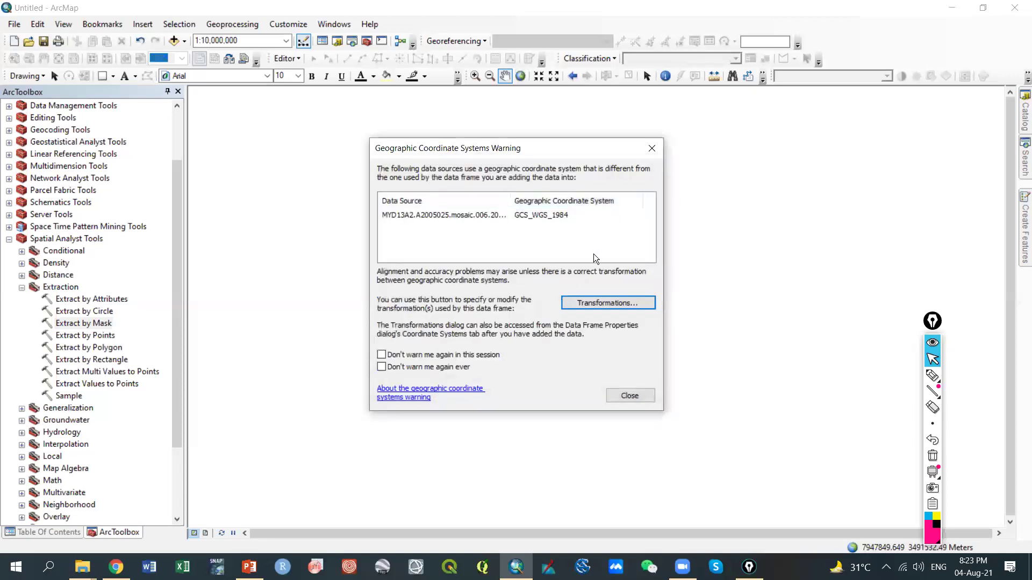
click(638, 393)
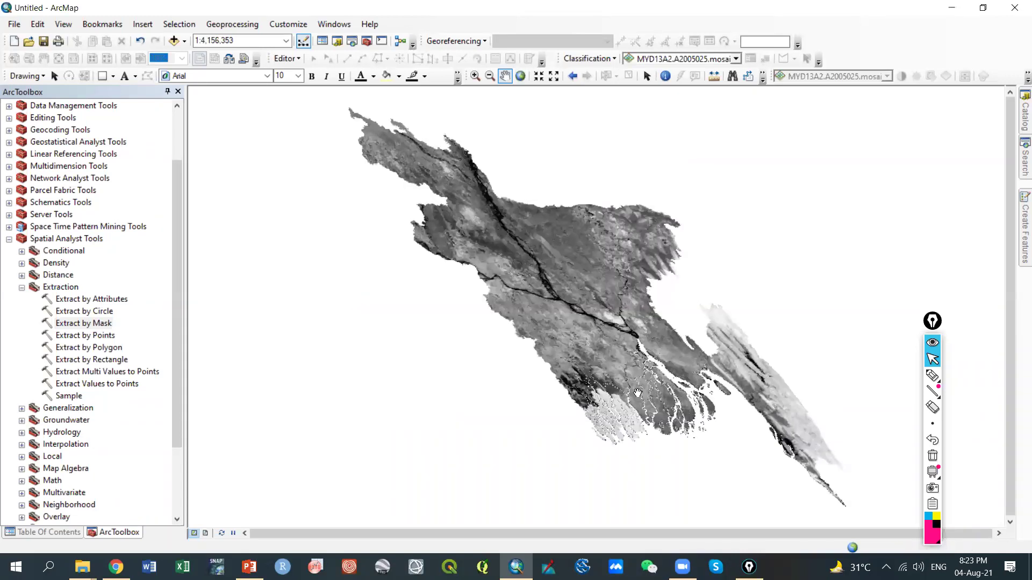
Examine the displayed MYD13A2.A2005025 clipped raster at several scales and check its layer entry in the table of contents
scroll(615, 320, down, 3)
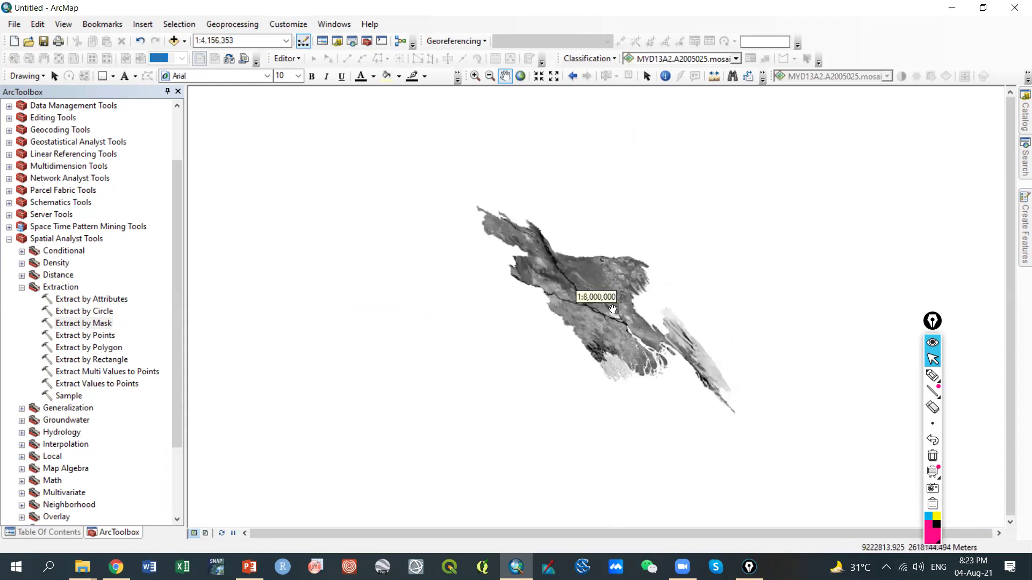
scroll(581, 314, up, 3)
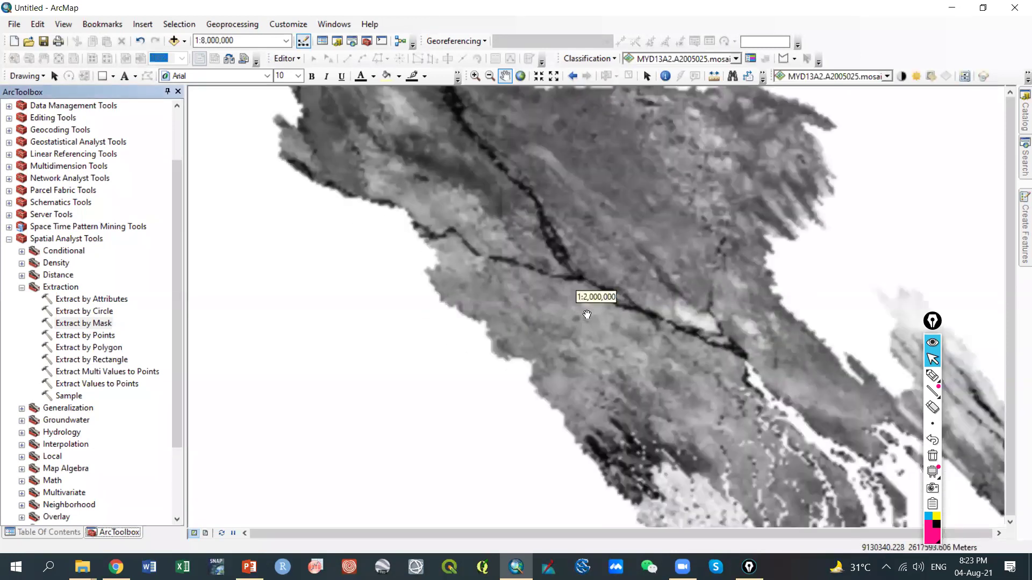
scroll(613, 342, down, 1)
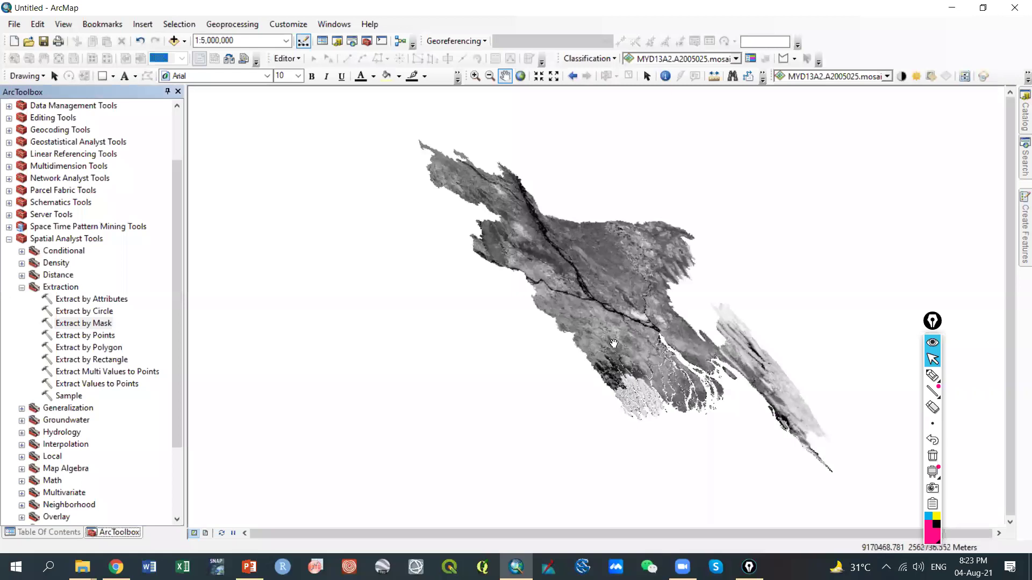
scroll(615, 345, down, 1)
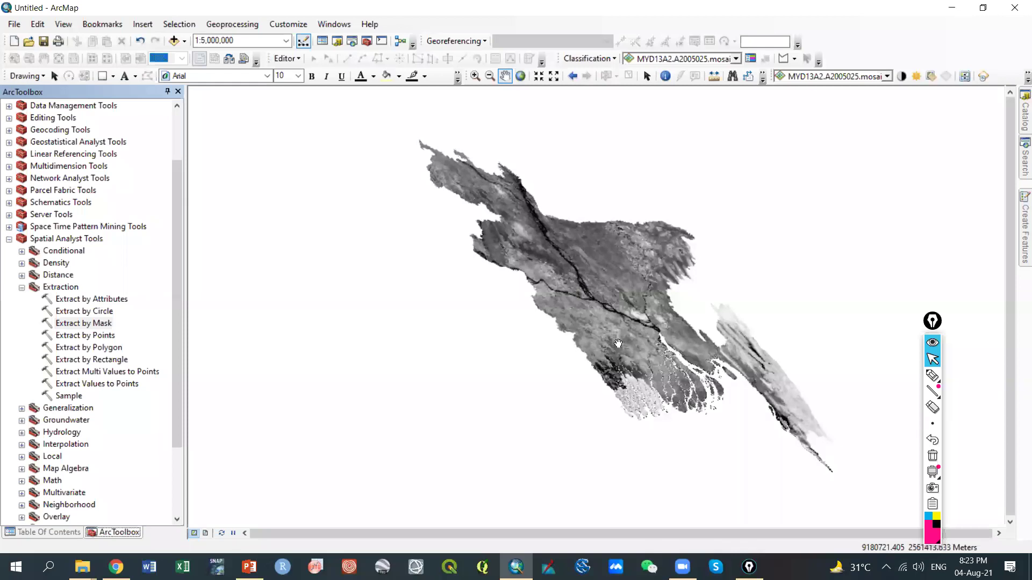
scroll(618, 344, up, 2)
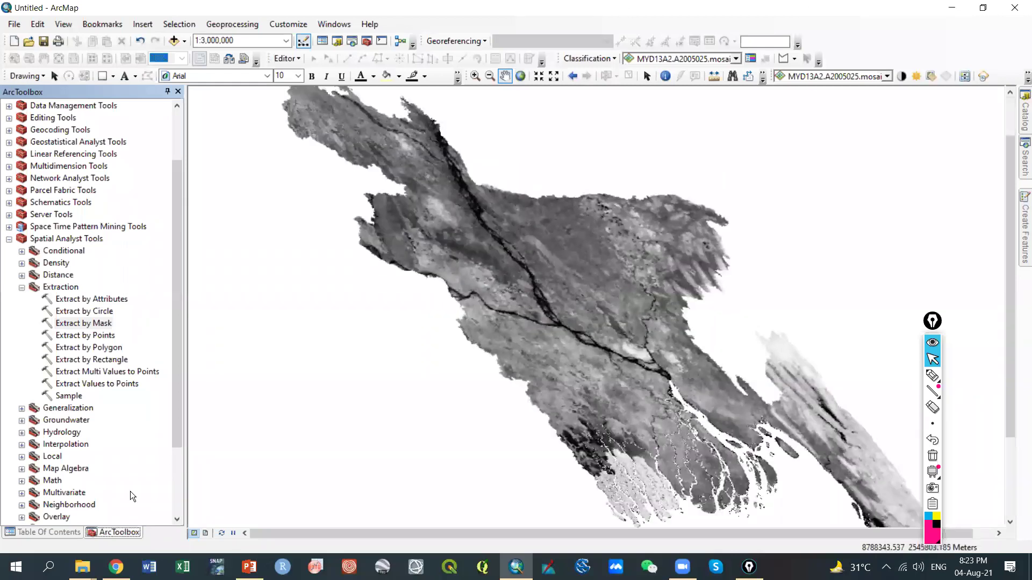
click(53, 532)
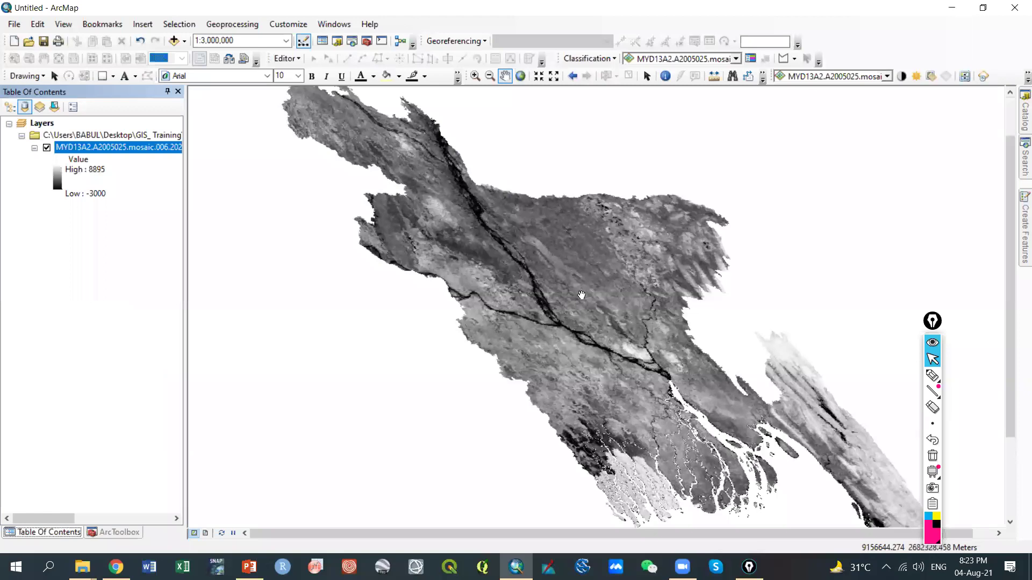
scroll(582, 295, up, 1)
scroll(578, 293, down, 3)
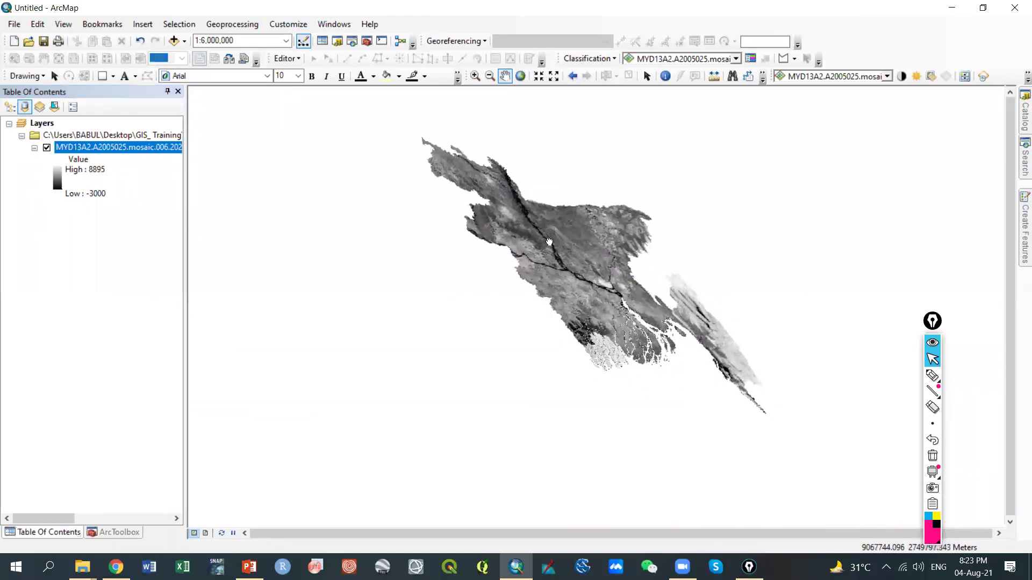
scroll(549, 242, up, 1)
scroll(549, 245, down, 1)
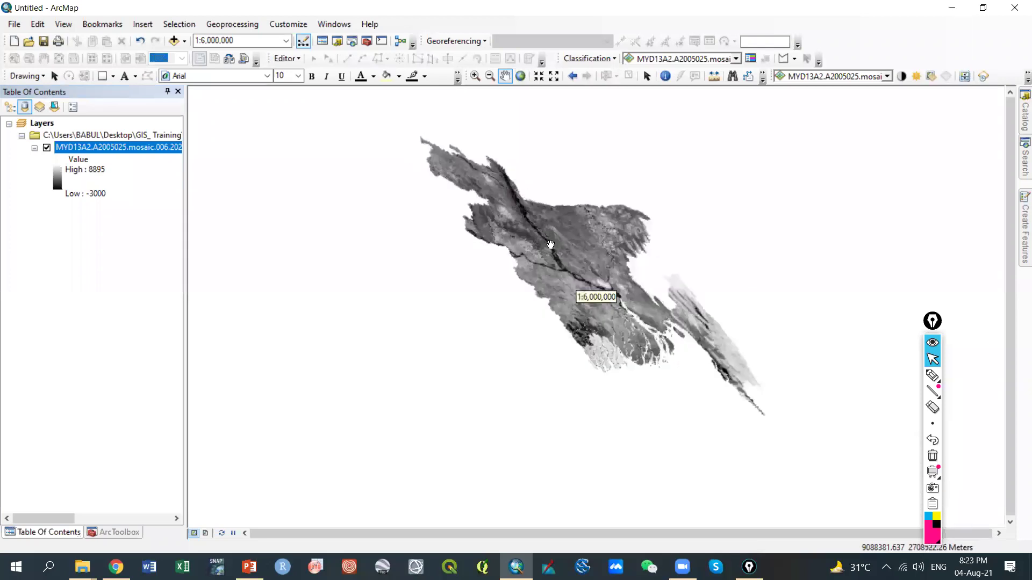
scroll(550, 245, up, 1)
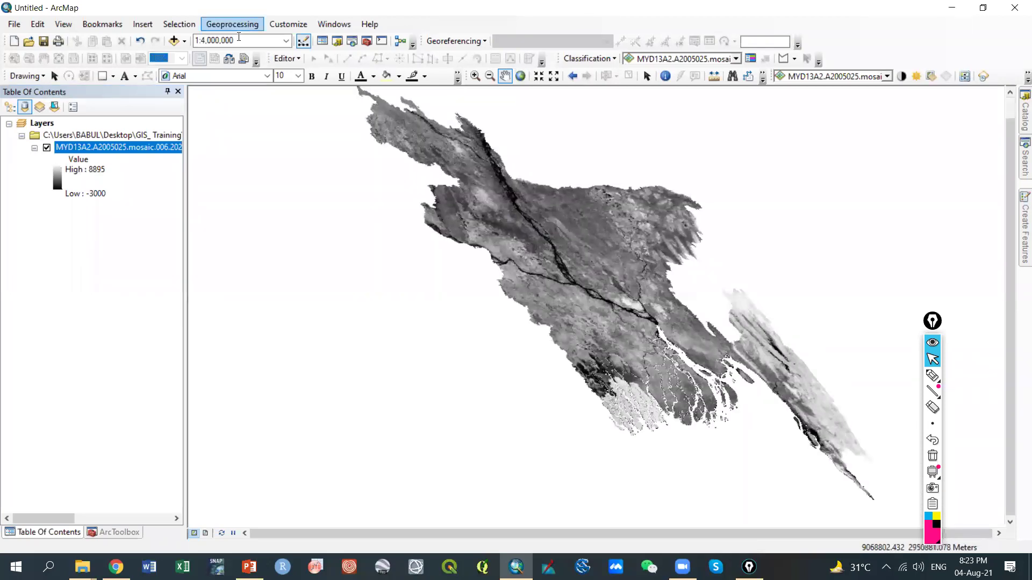
Add all MYD13A2 rasters from A2005025 to A2005153 in the BD NDVI folder to the map, dismissing the coordinate systems warning
click(186, 41)
click(199, 60)
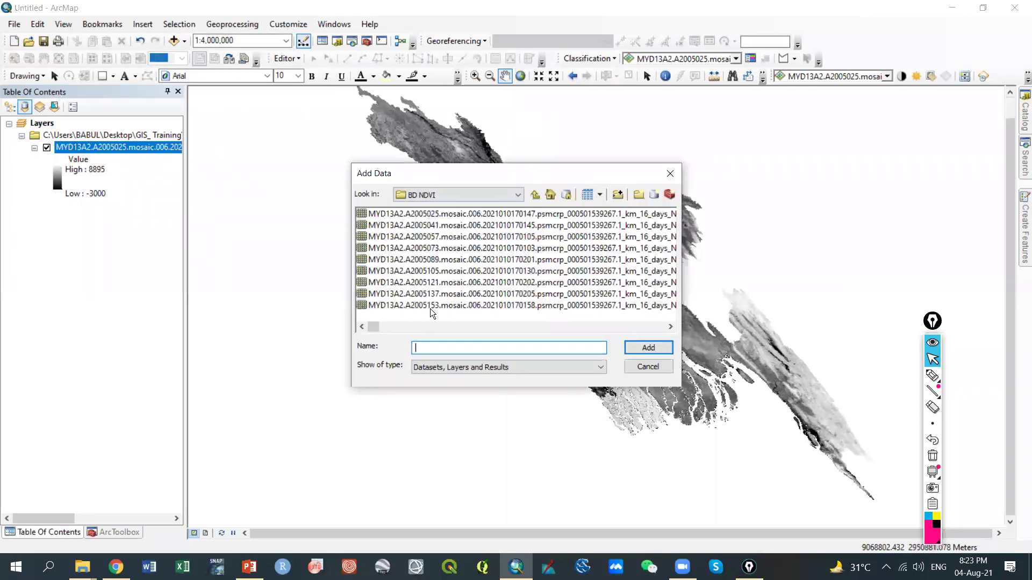
drag(430, 314, 439, 207)
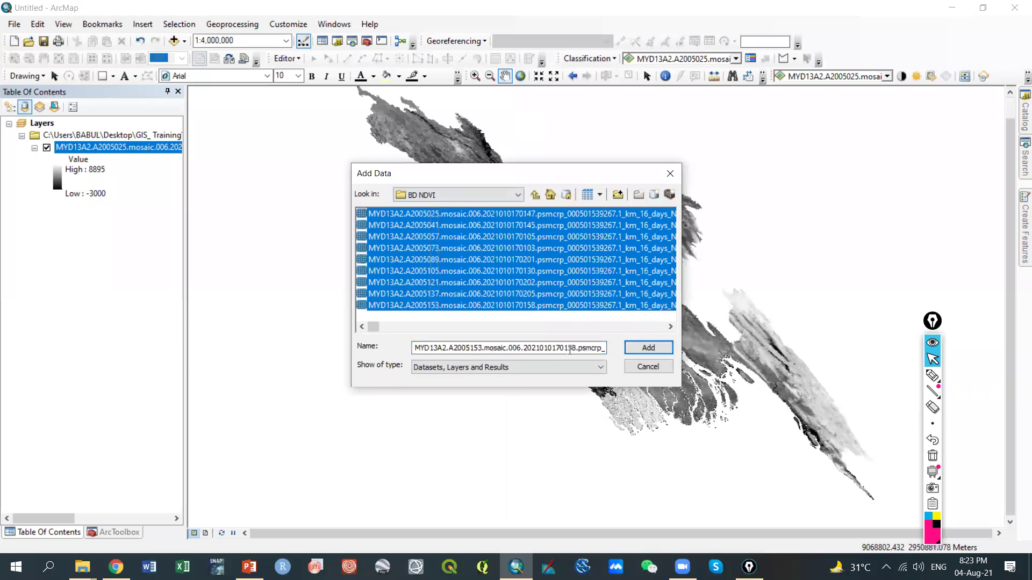
click(626, 348)
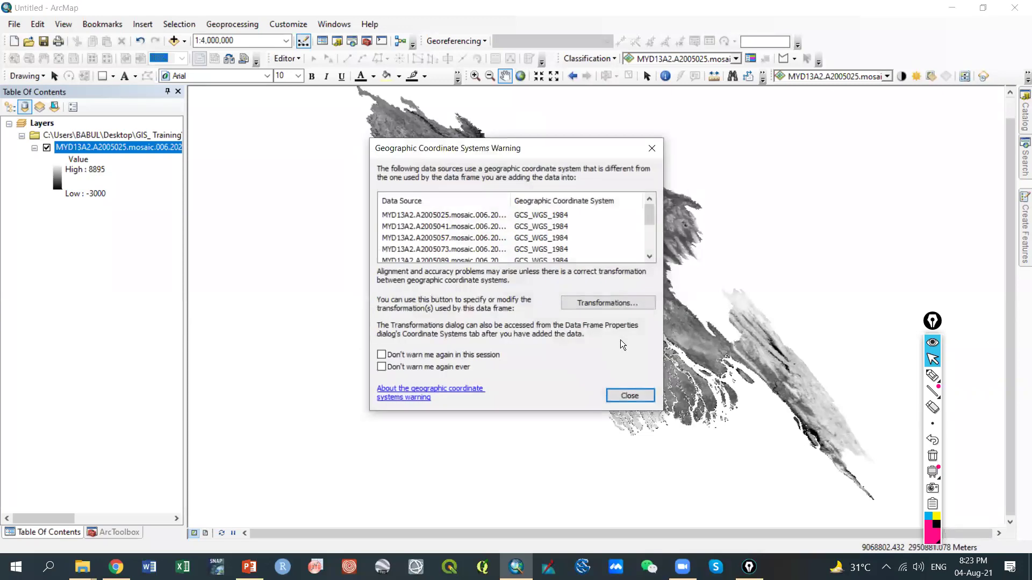
click(627, 396)
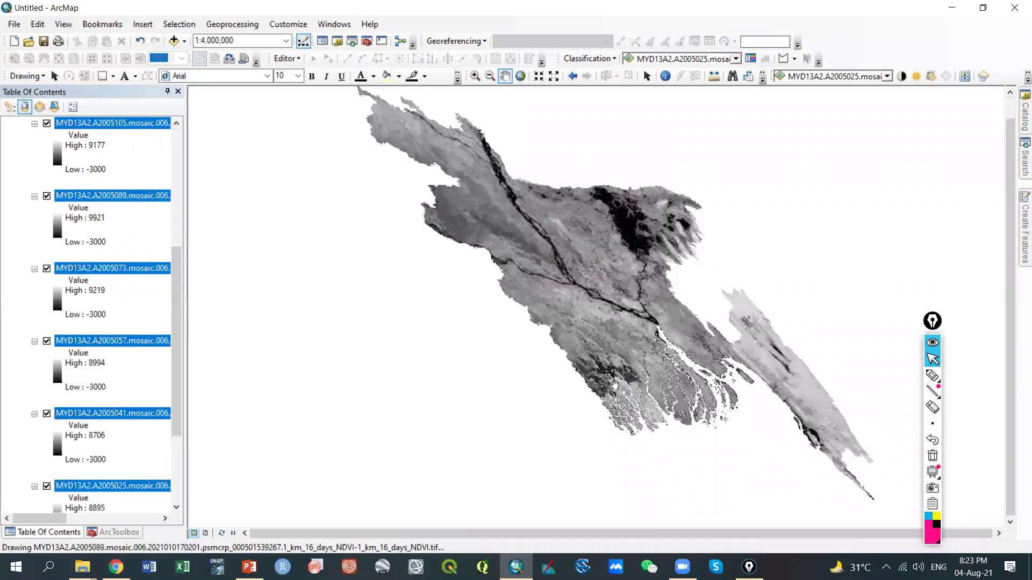
Examine the clipped extent of the added MYD13A2 NDVI rasters on the map at several scales
scroll(562, 338, down, 3)
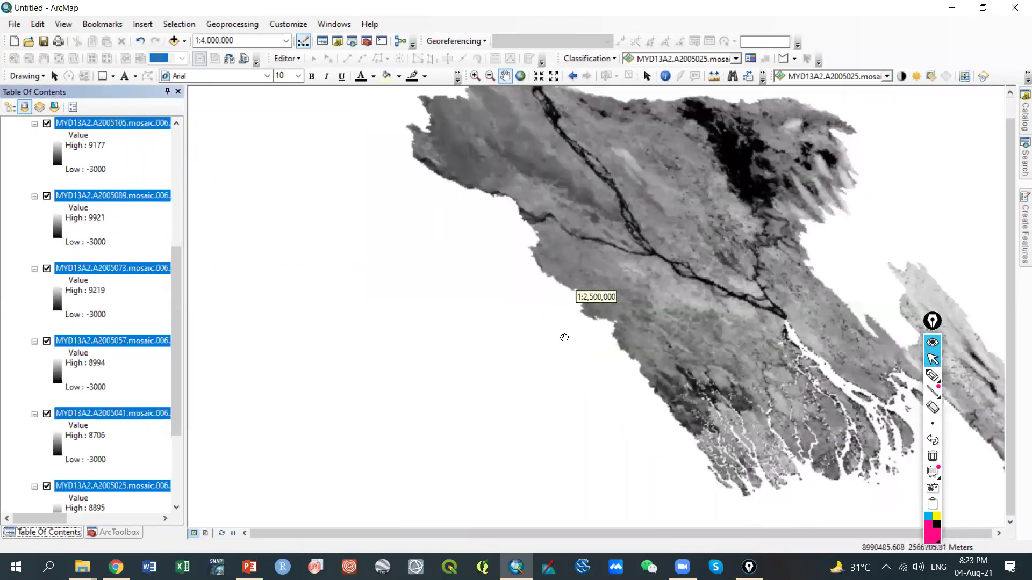
drag(674, 294, 556, 236)
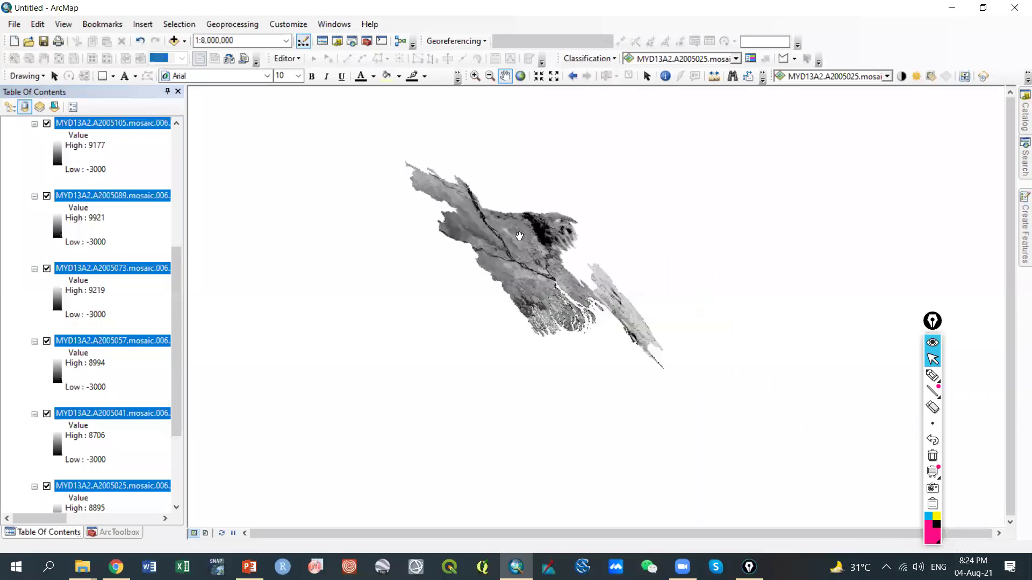
scroll(526, 255, up, 2)
scroll(525, 255, down, 1)
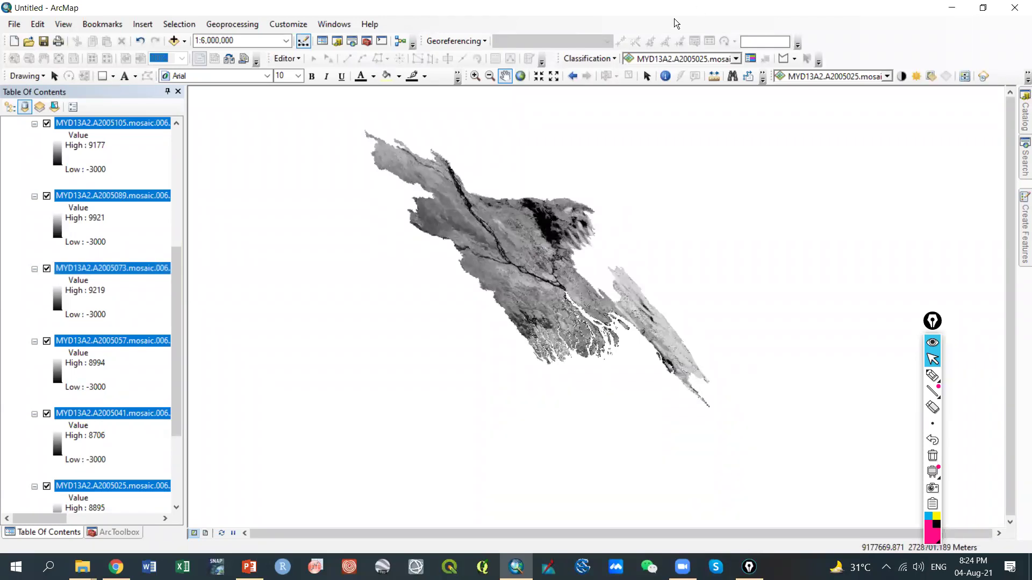
scroll(513, 300, up, 1)
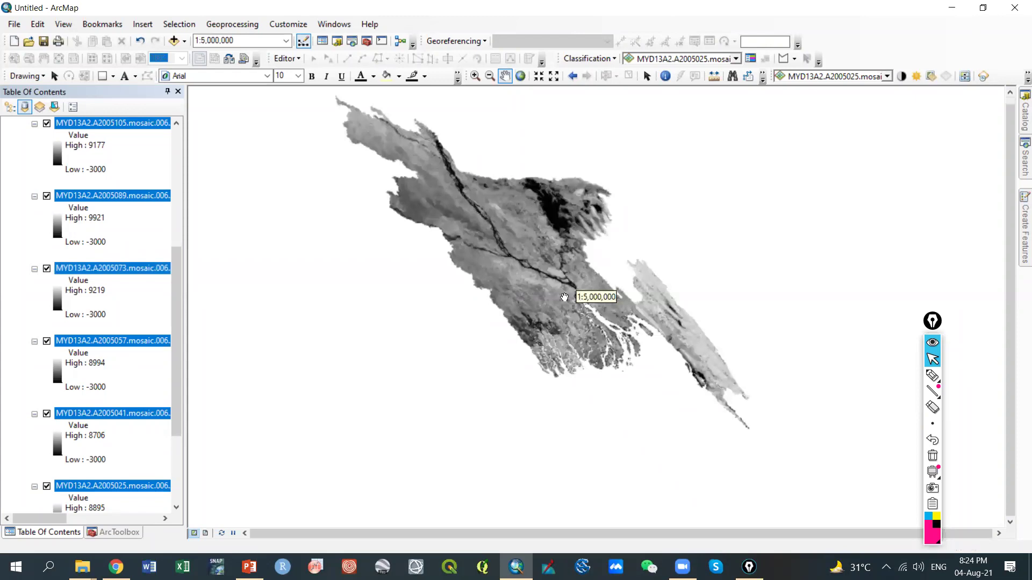
scroll(564, 297, up, 1)
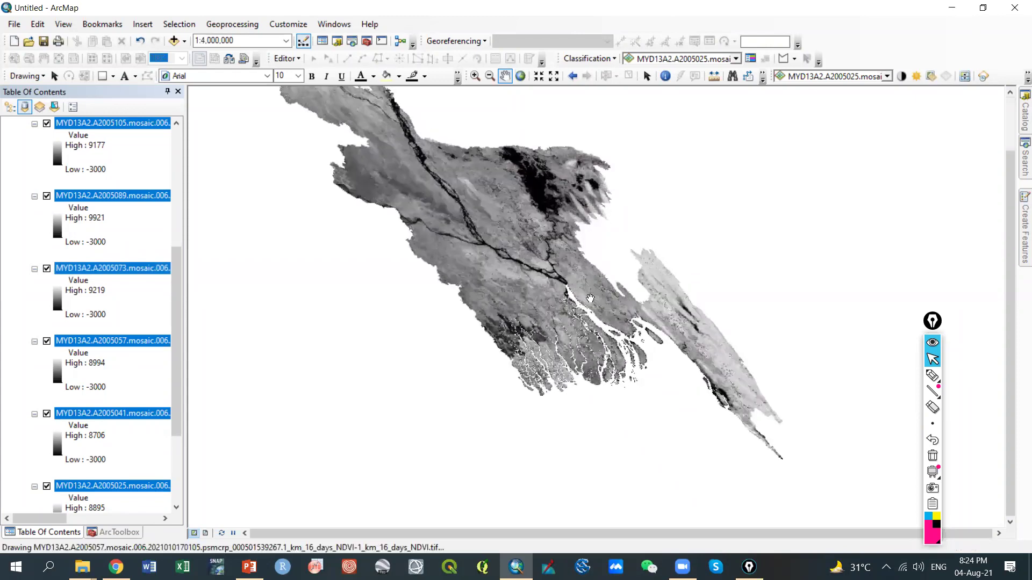
scroll(590, 299, down, 1)
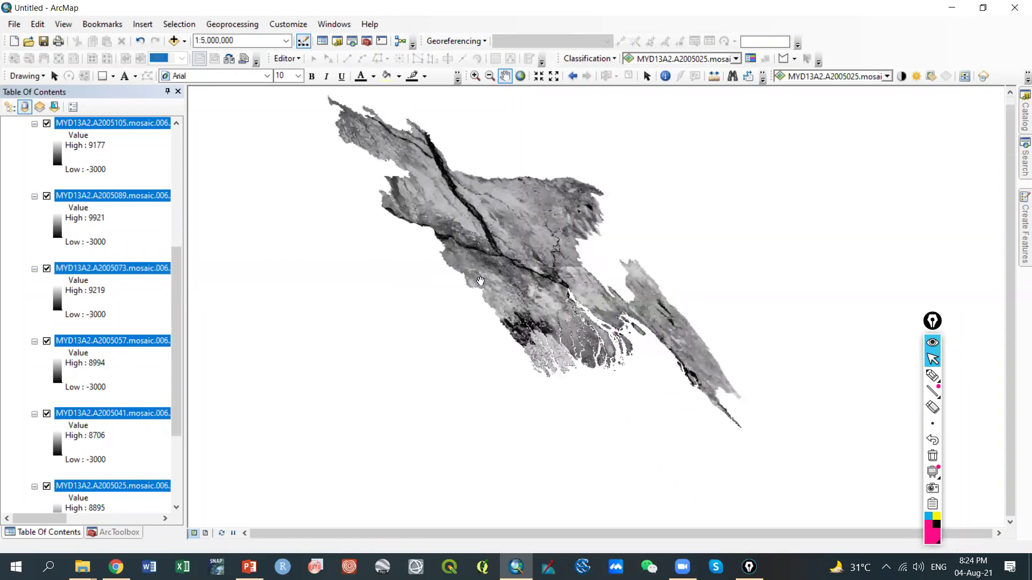
scroll(514, 298, up, 2)
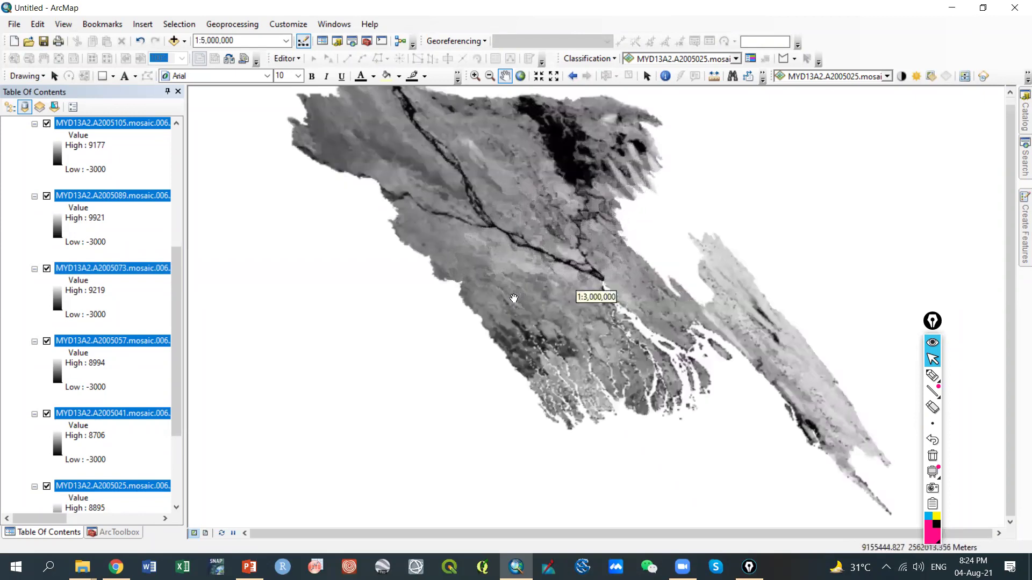
scroll(516, 297, down, 3)
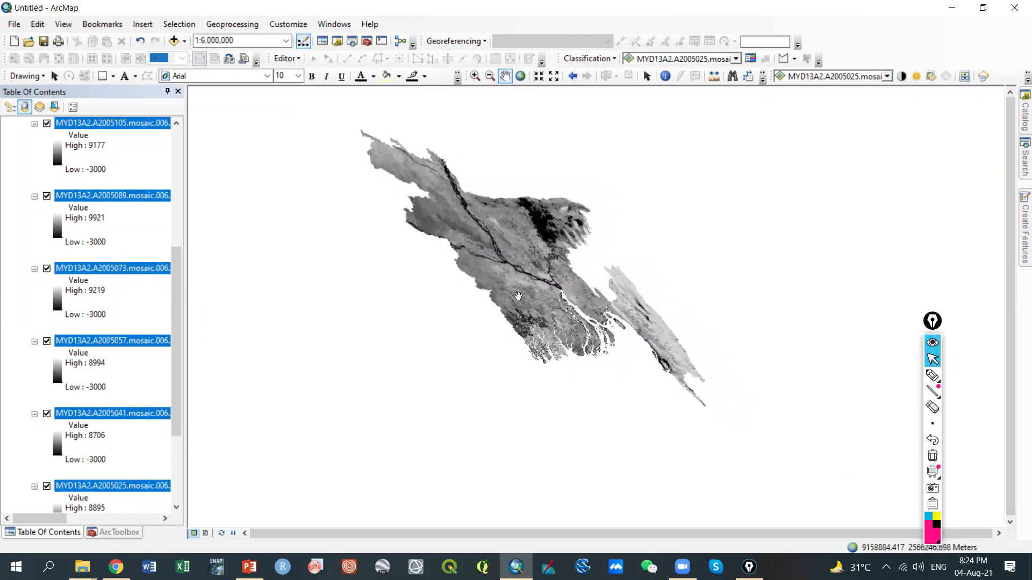
scroll(518, 293, up, 1)
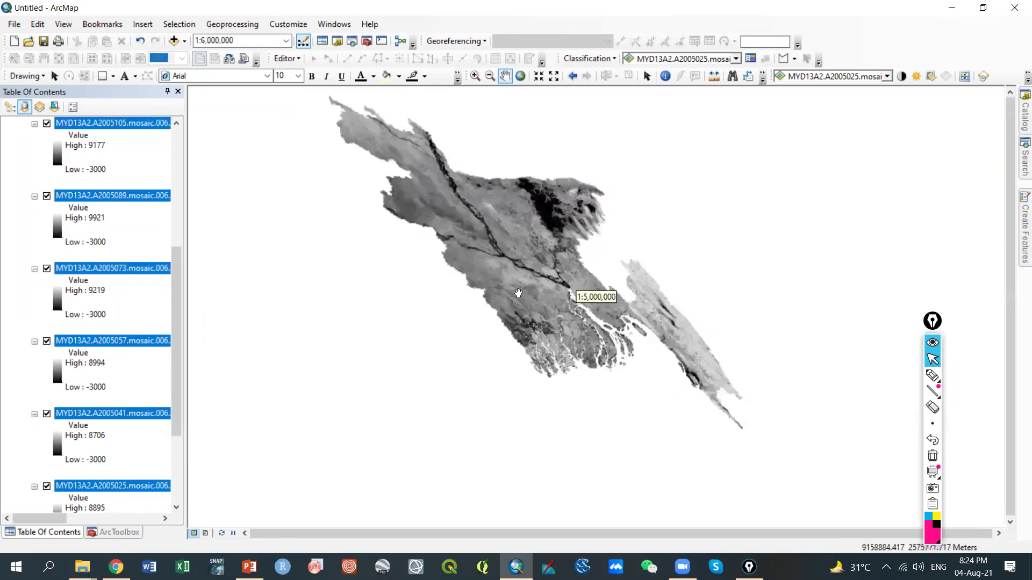
scroll(501, 279, down, 2)
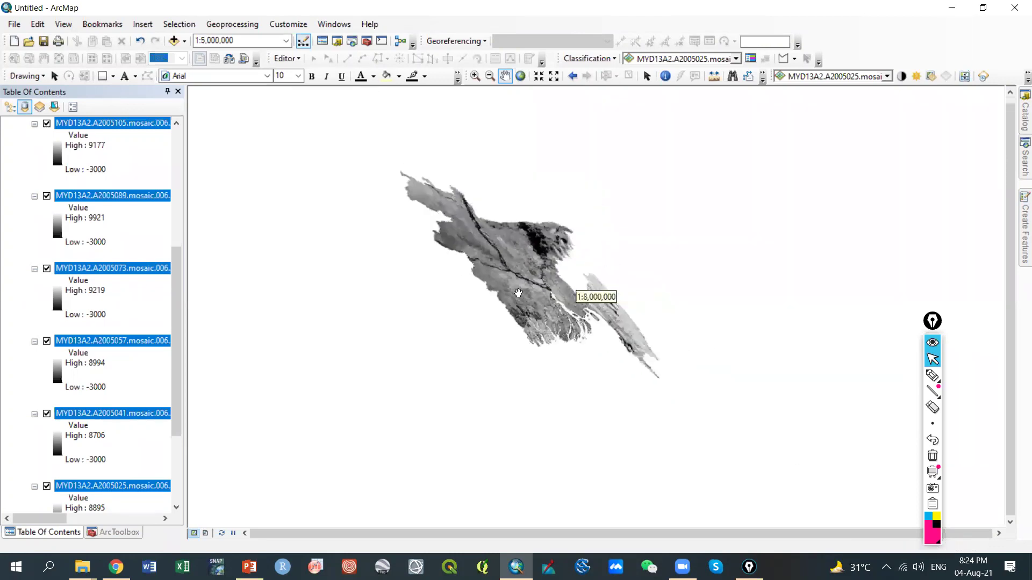
scroll(501, 279, up, 2)
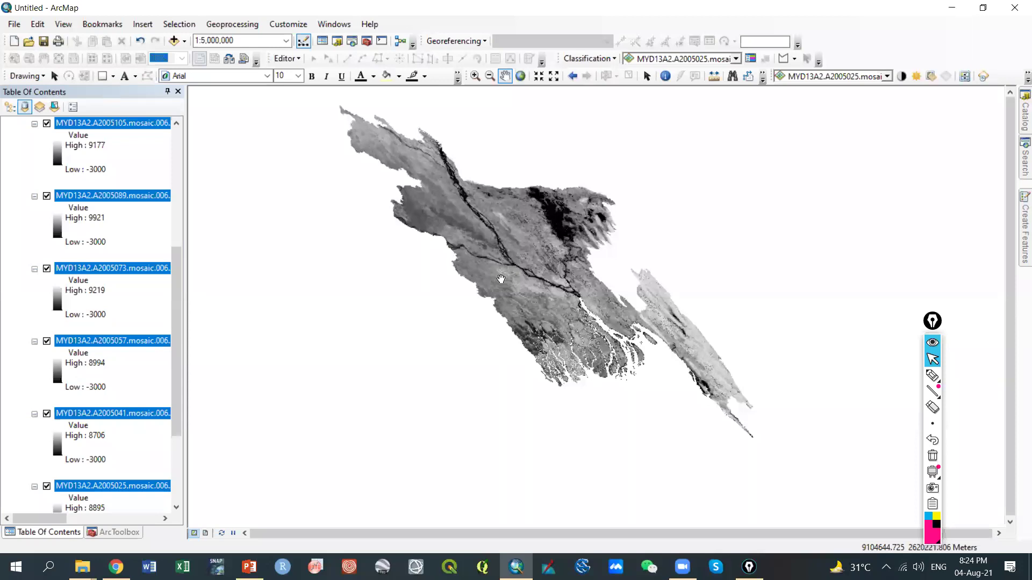
Start a new ModelBuilder model, insert an Iterate Rasters iterator, and shift its elements toward the middle of the canvas
click(394, 44)
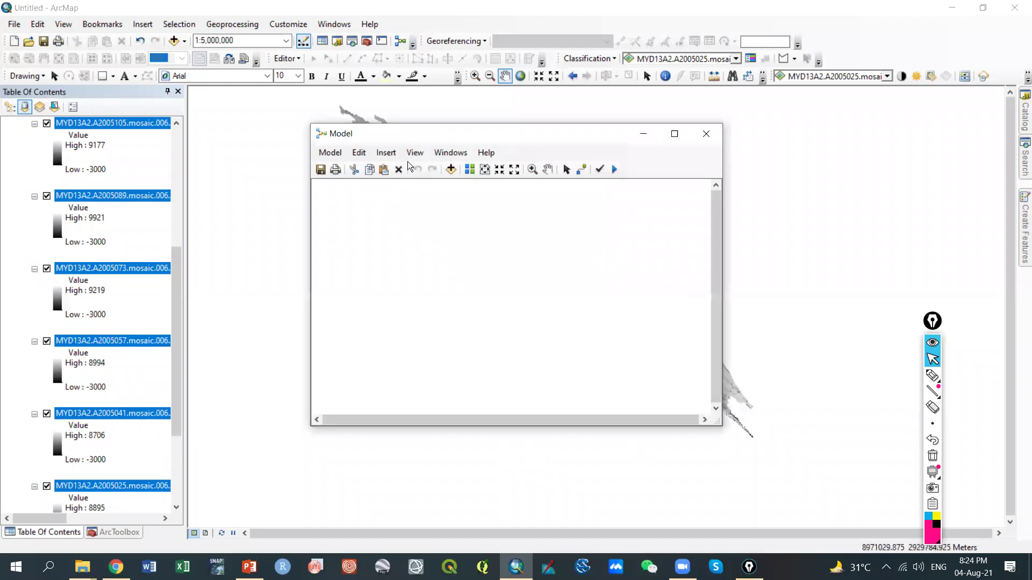
click(385, 152)
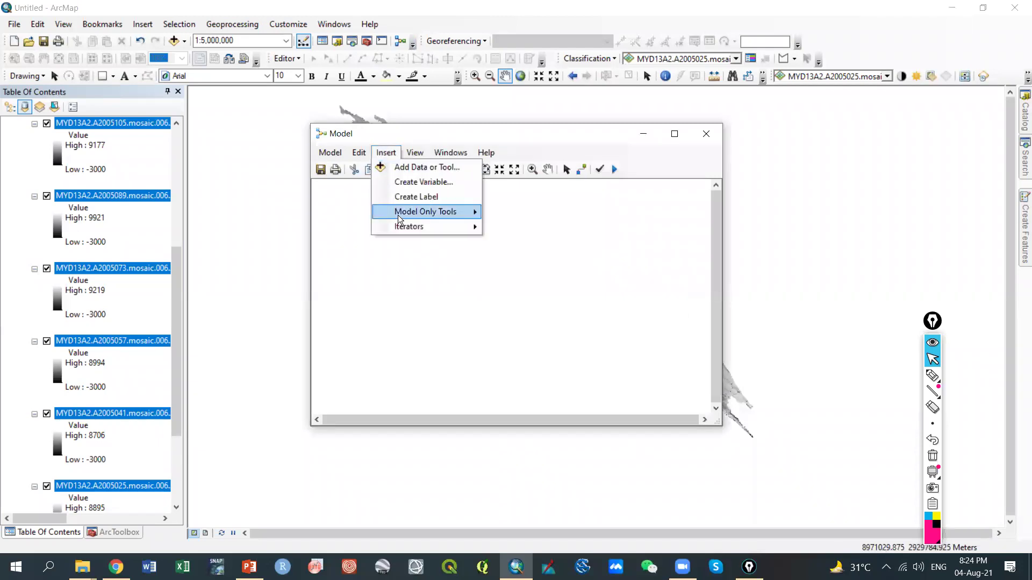
mouse_move(425, 227)
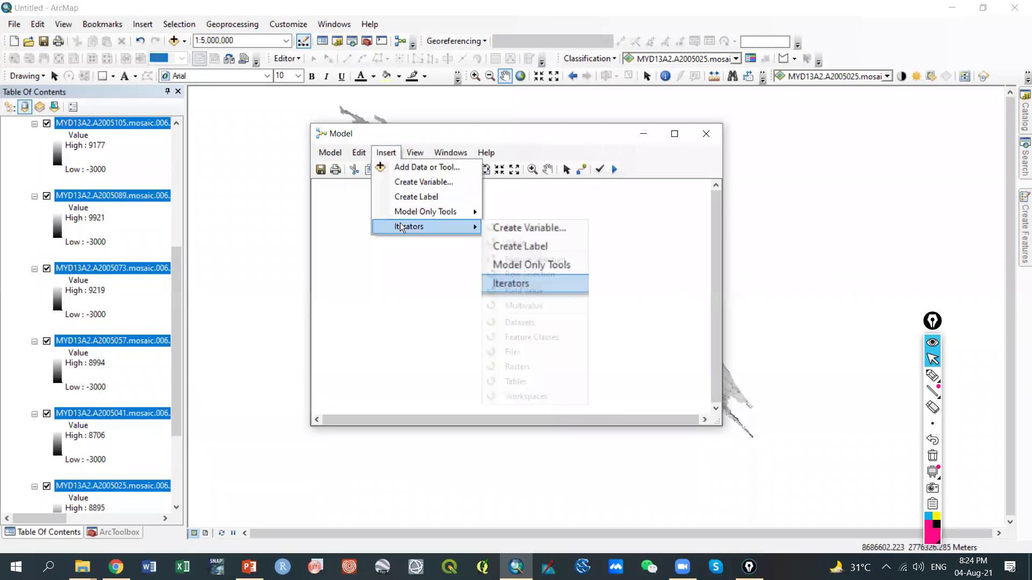
click(507, 367)
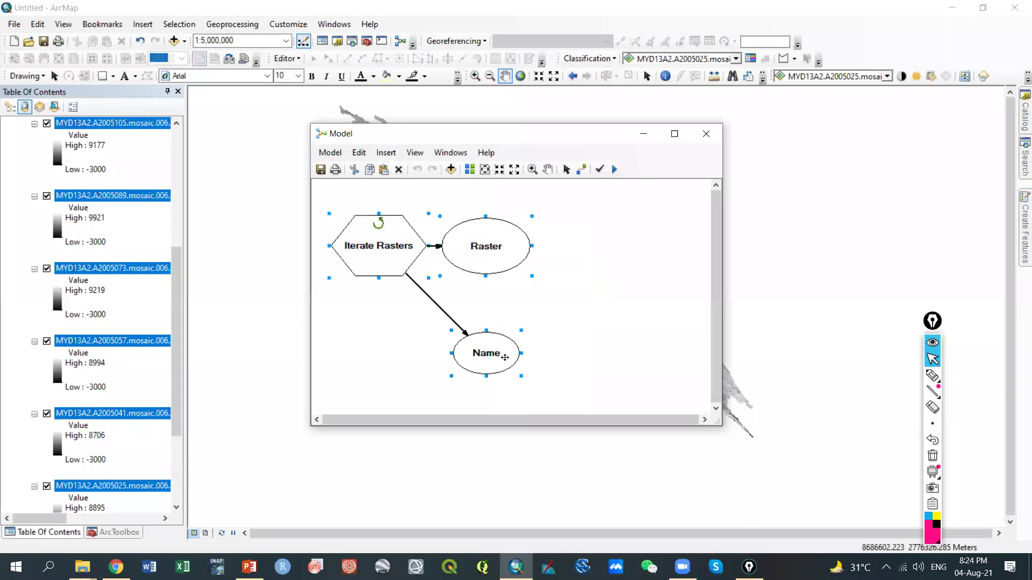
drag(386, 270, 448, 285)
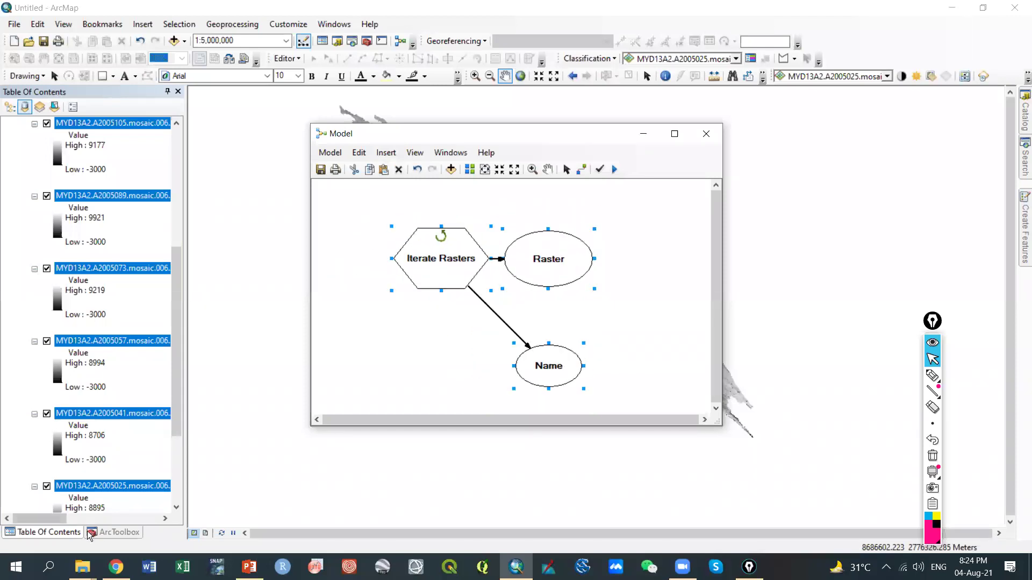
Expand the Hydrology toolset of the Spatial Analyst Tools and widen the model window to make room for more tools
click(107, 532)
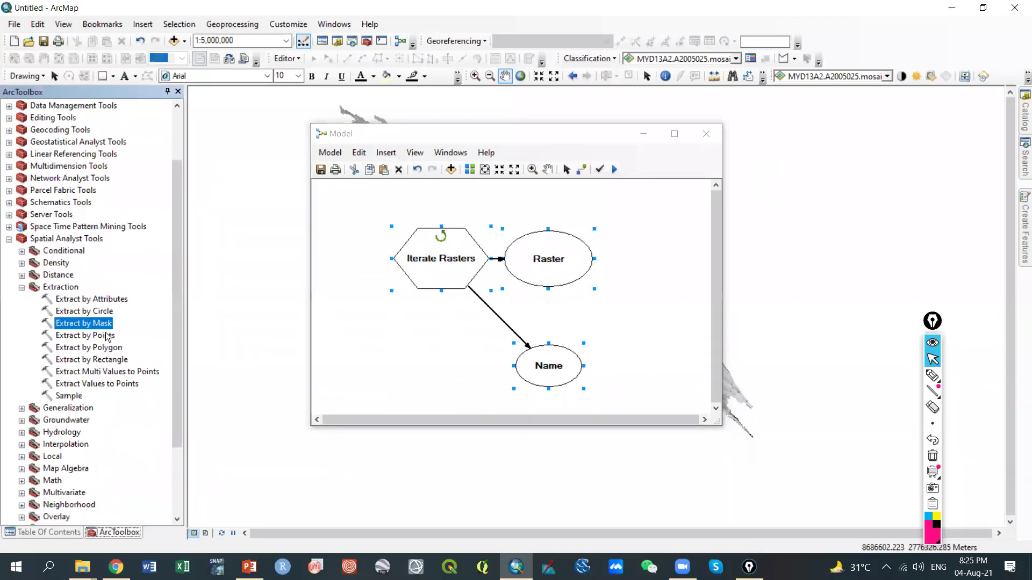
scroll(68, 292, down, 1)
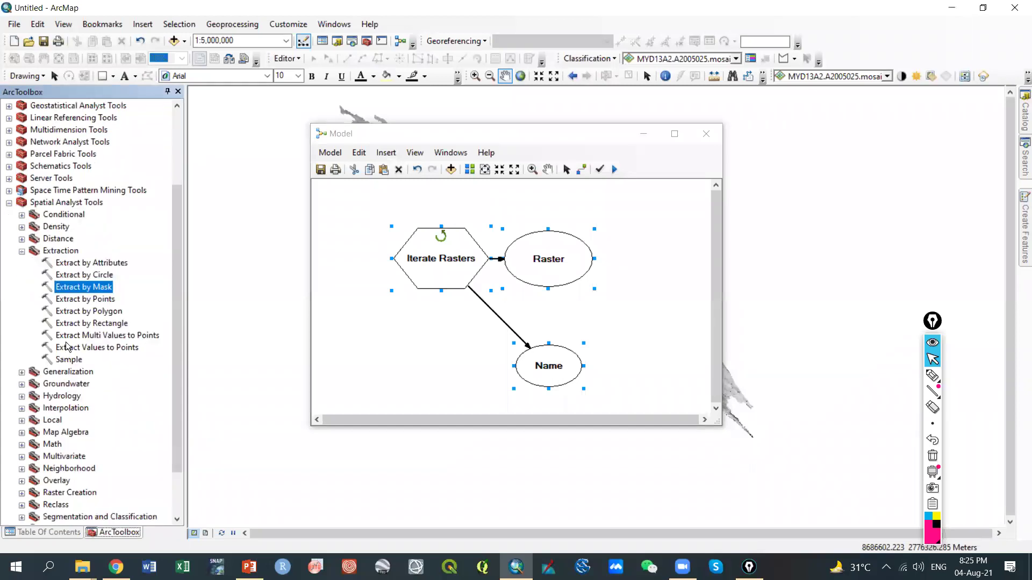
scroll(67, 390, down, 1)
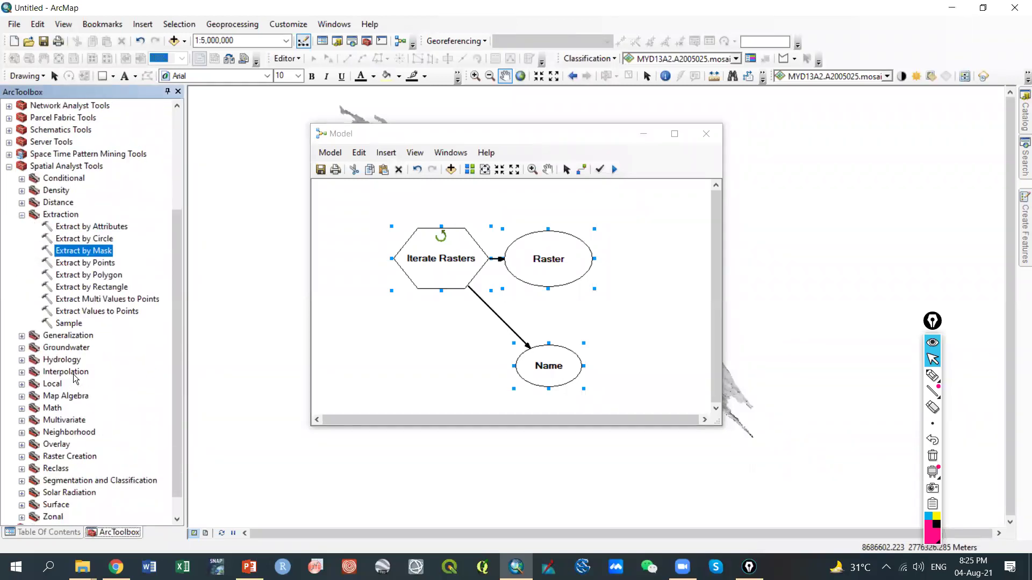
double_click(75, 360)
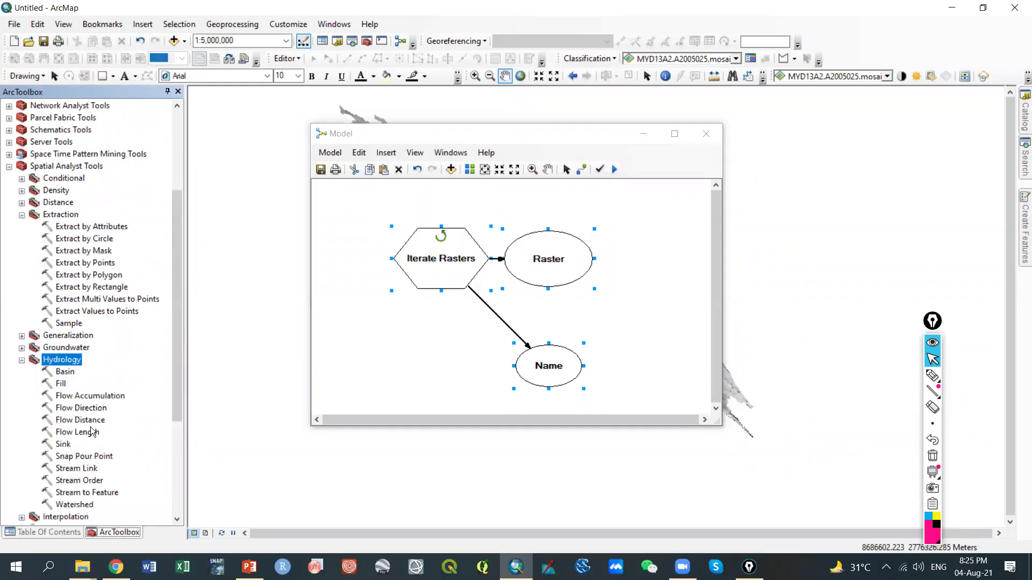
scroll(92, 431, down, 1)
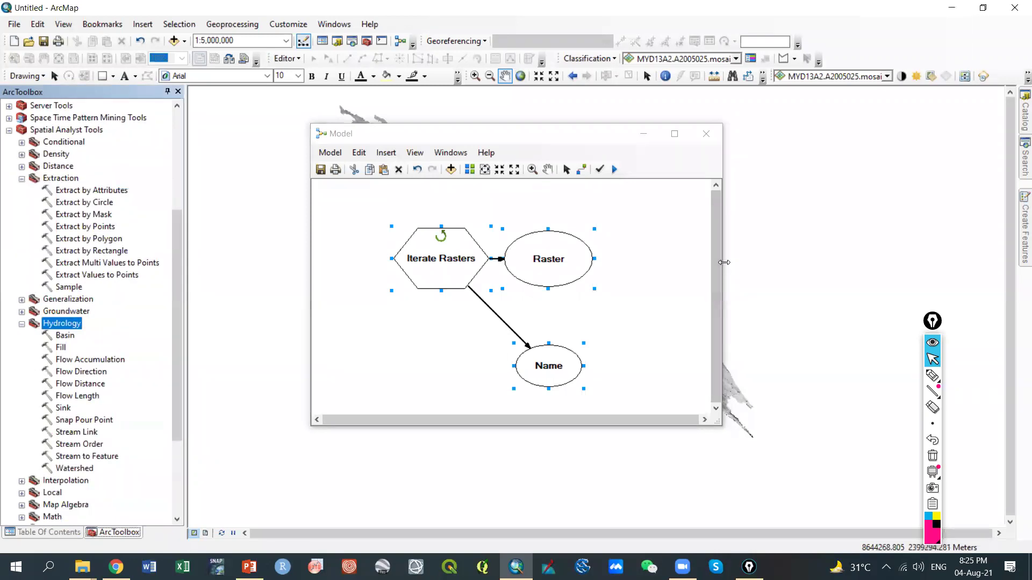
drag(724, 263, 1002, 263)
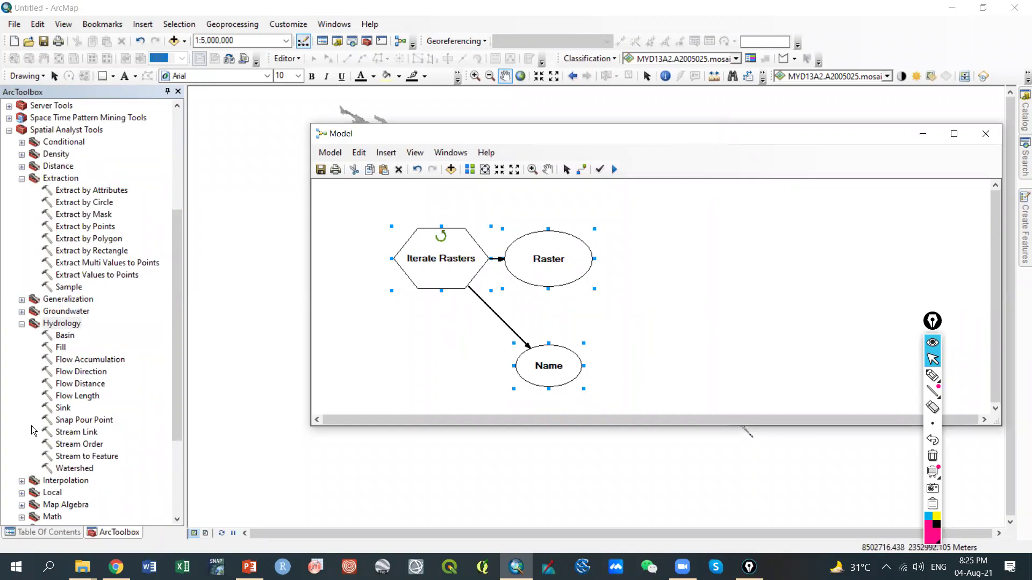
Review the Spatial Analyst toolsets, reposition the raster iterator elements slightly, and minimize the model window to uncover the map
scroll(87, 329, down, 4)
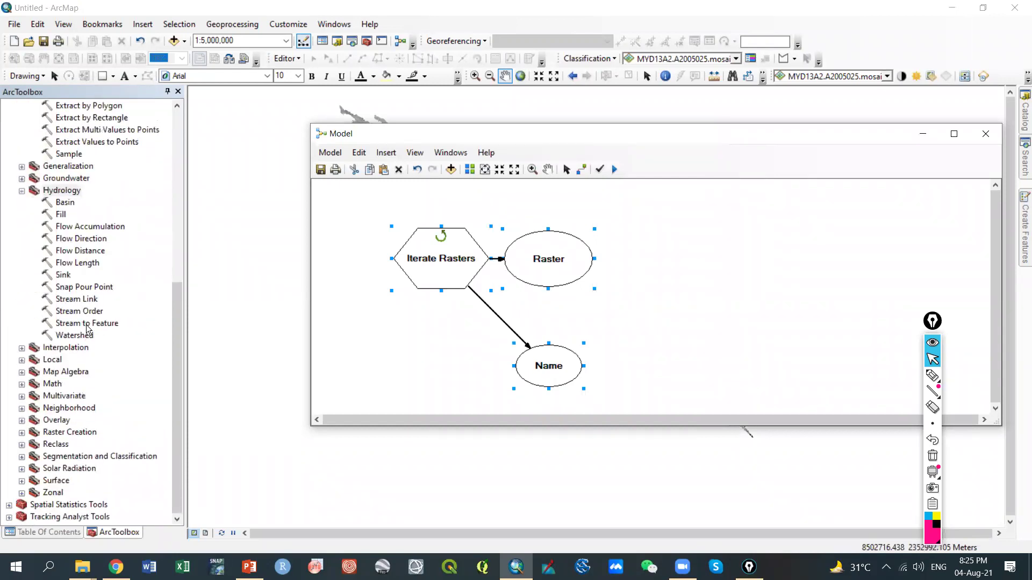
drag(460, 269, 455, 255)
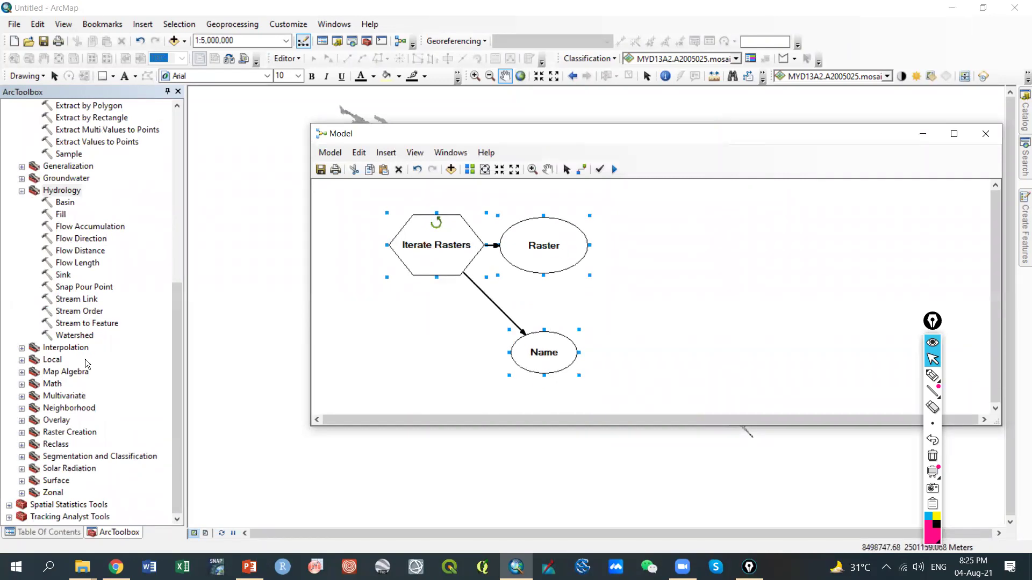
scroll(84, 365, up, 9)
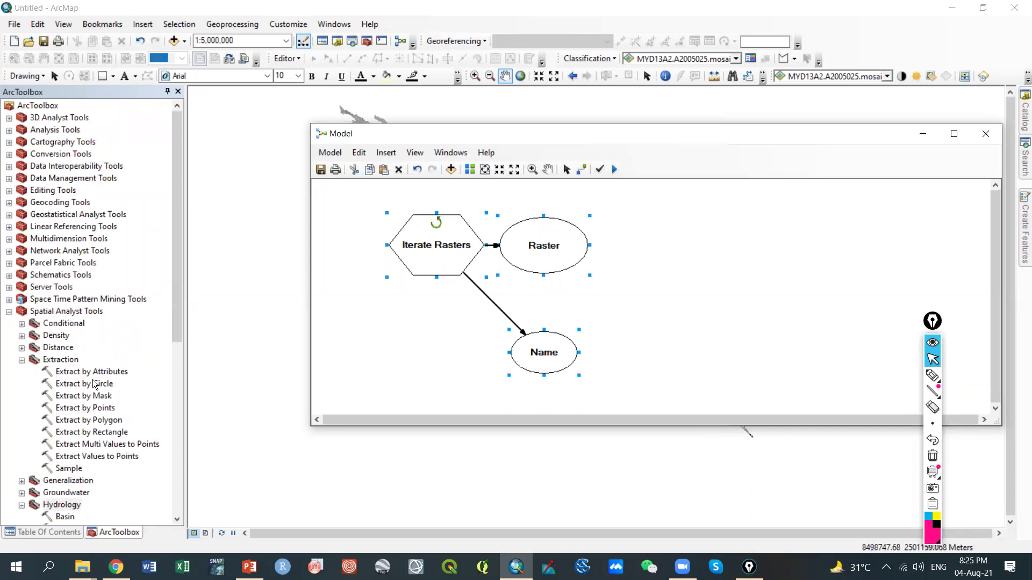
drag(471, 245, 480, 252)
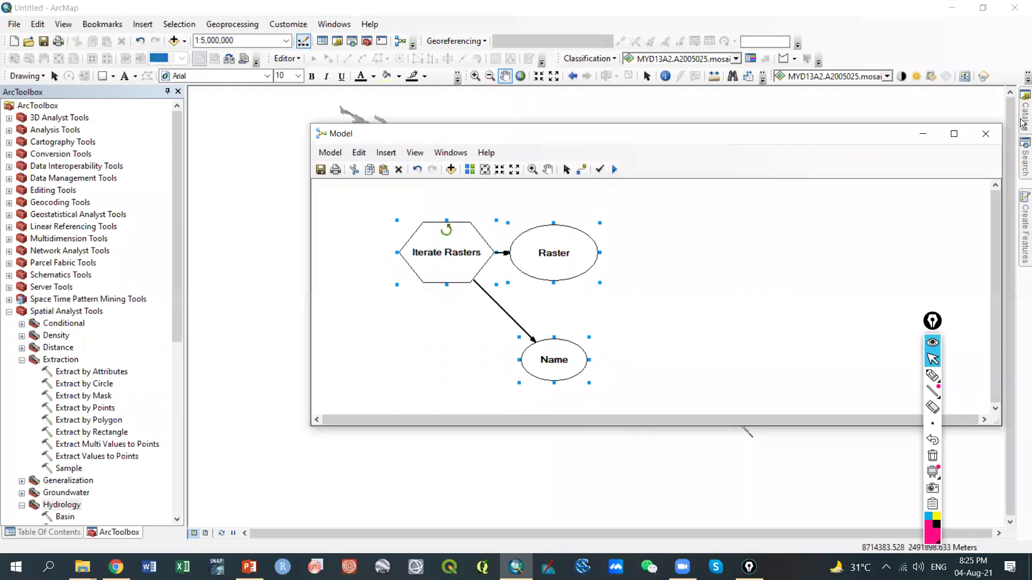
drag(813, 142, 805, 135)
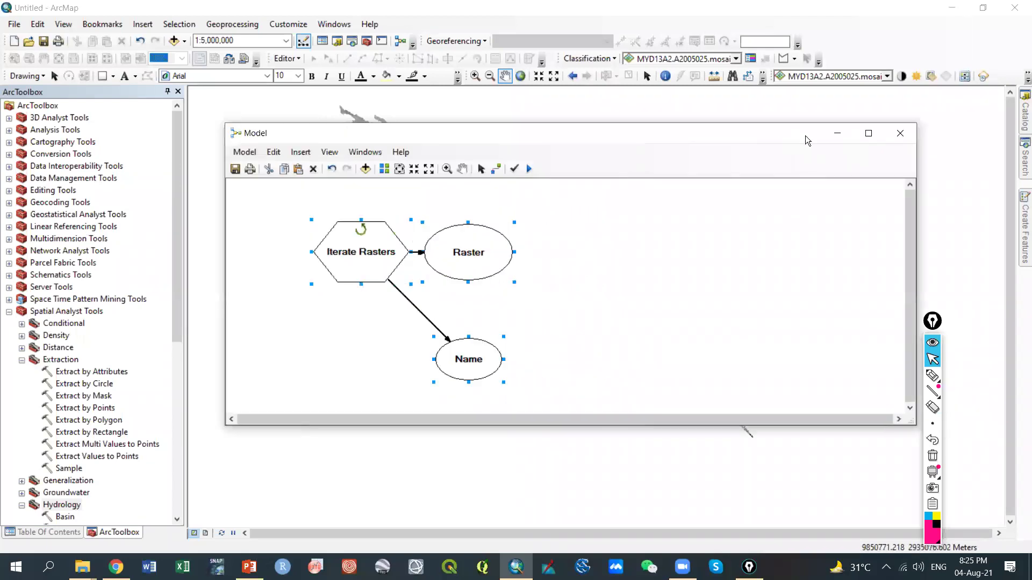
click(838, 135)
Add the unclipped MYD13A2.A2005025 mosaic raster from the NDVI Data folder to the map, dismissing the coordinate systems warning
scroll(449, 247, up, 1)
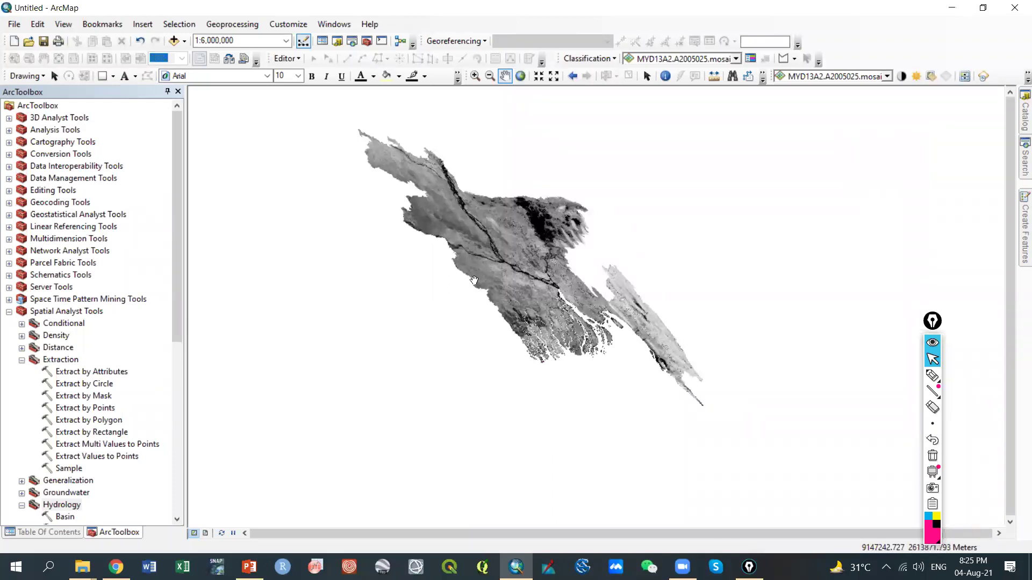
scroll(548, 250, down, 2)
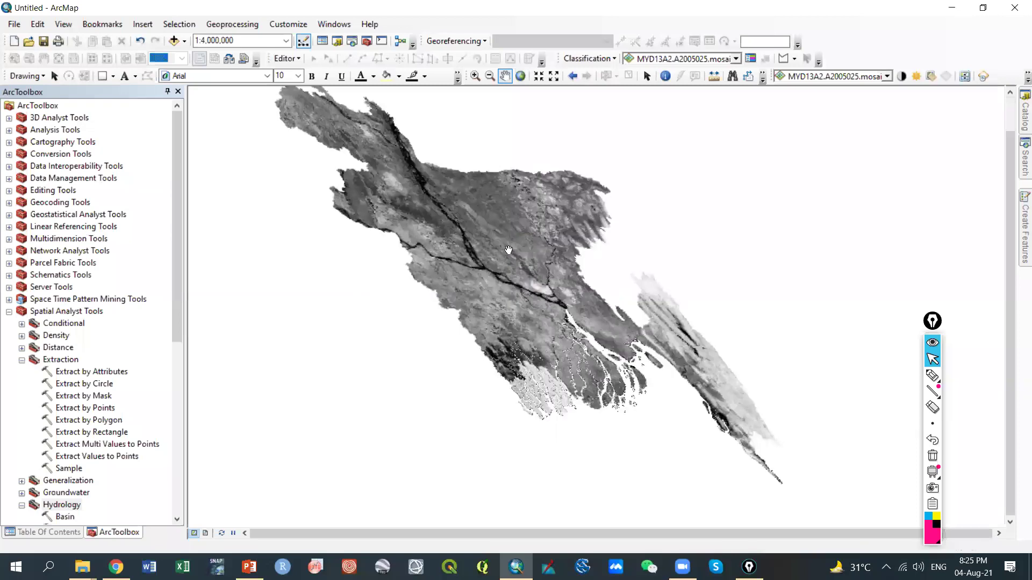
scroll(514, 245, up, 2)
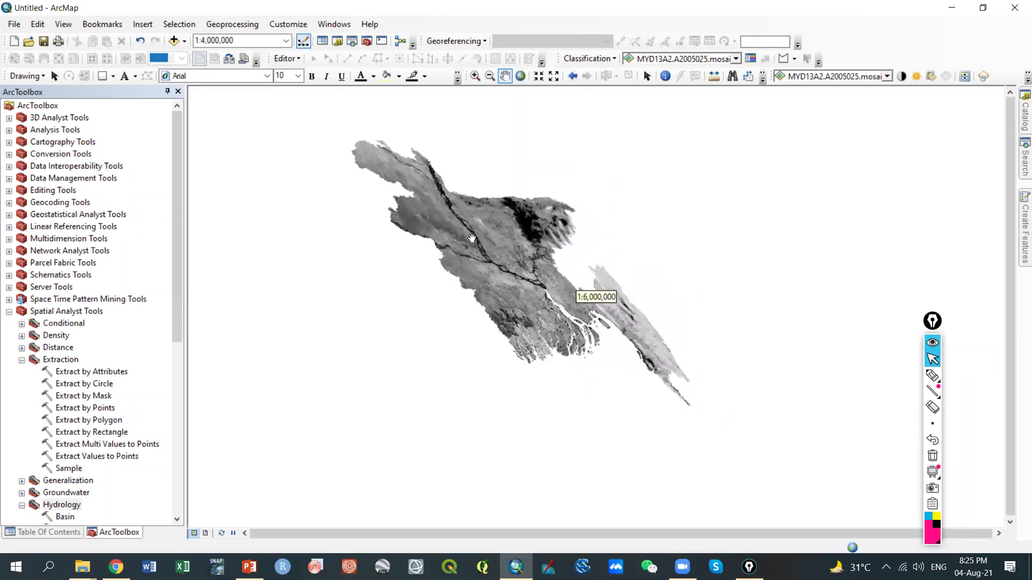
click(185, 40)
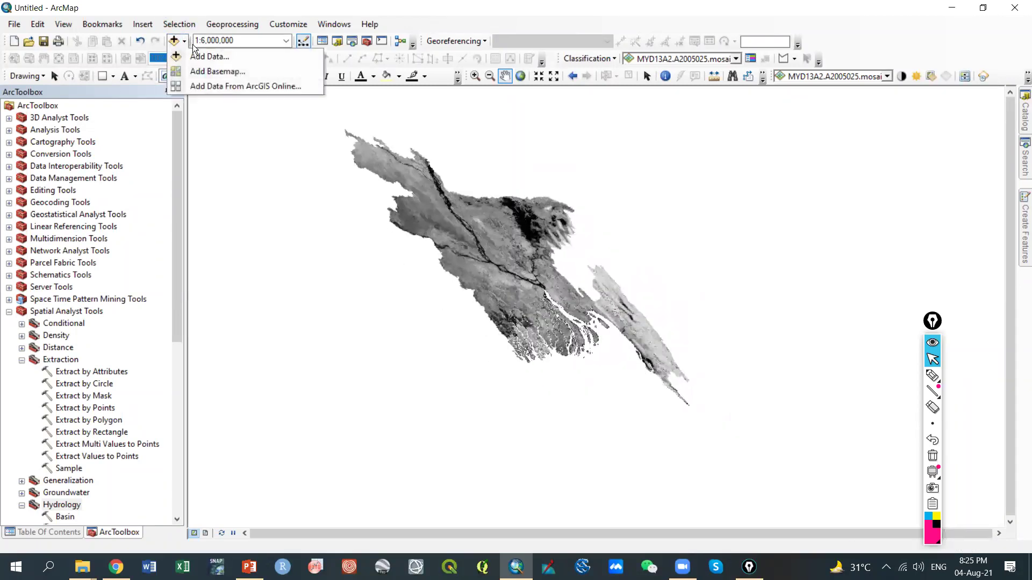
click(195, 54)
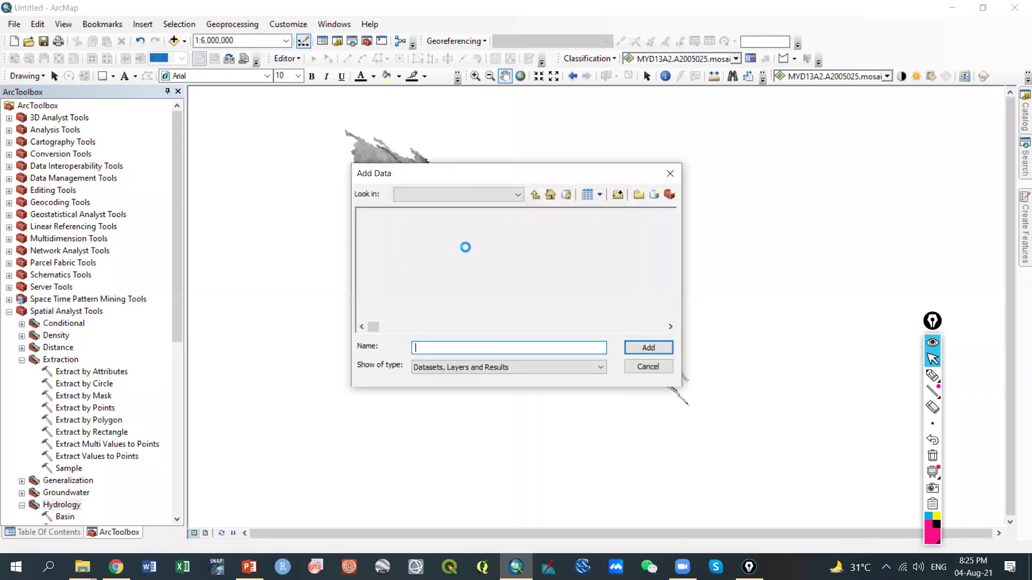
click(536, 195)
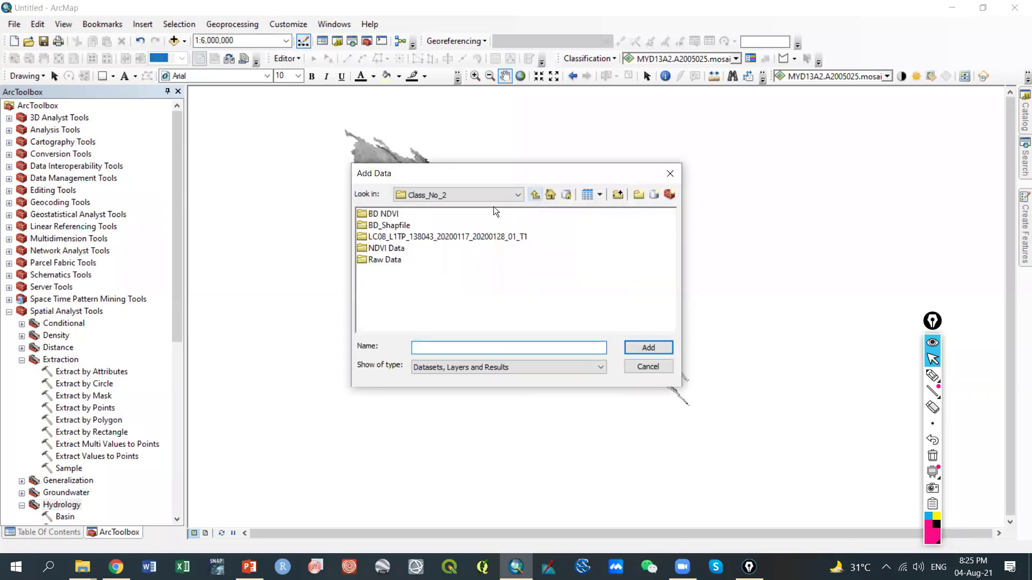
click(390, 248)
double_click(390, 247)
click(403, 213)
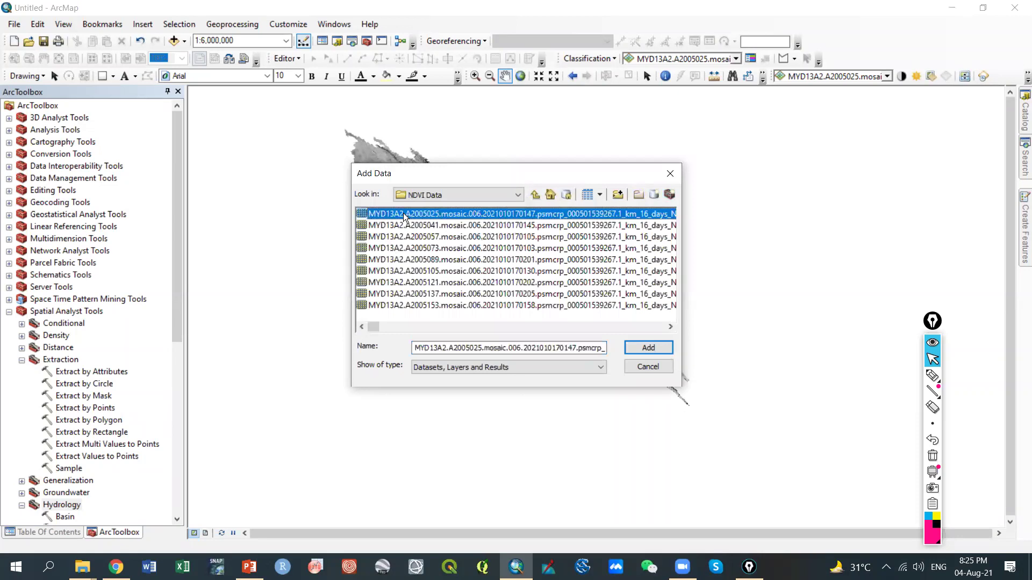
click(635, 342)
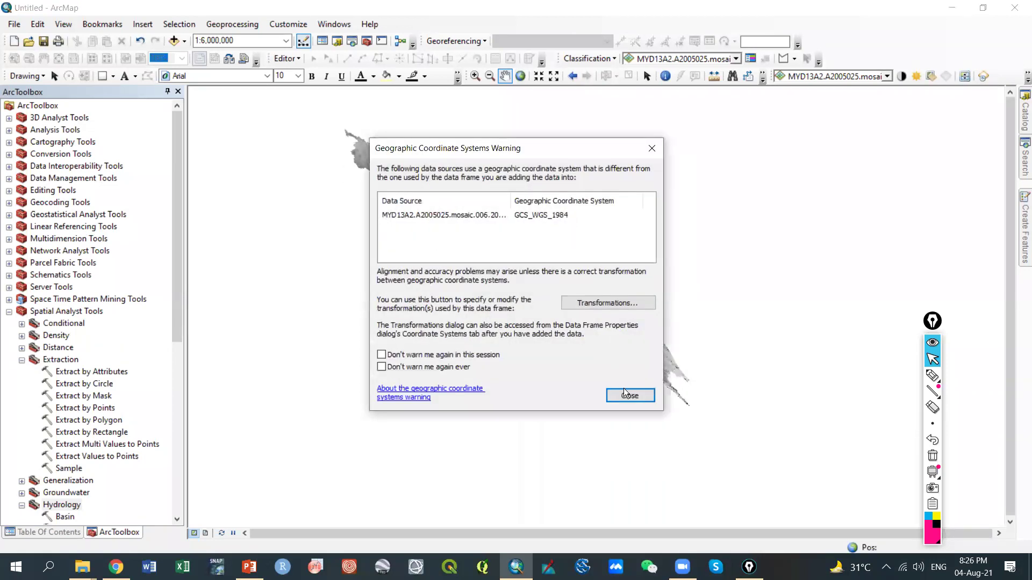
click(624, 392)
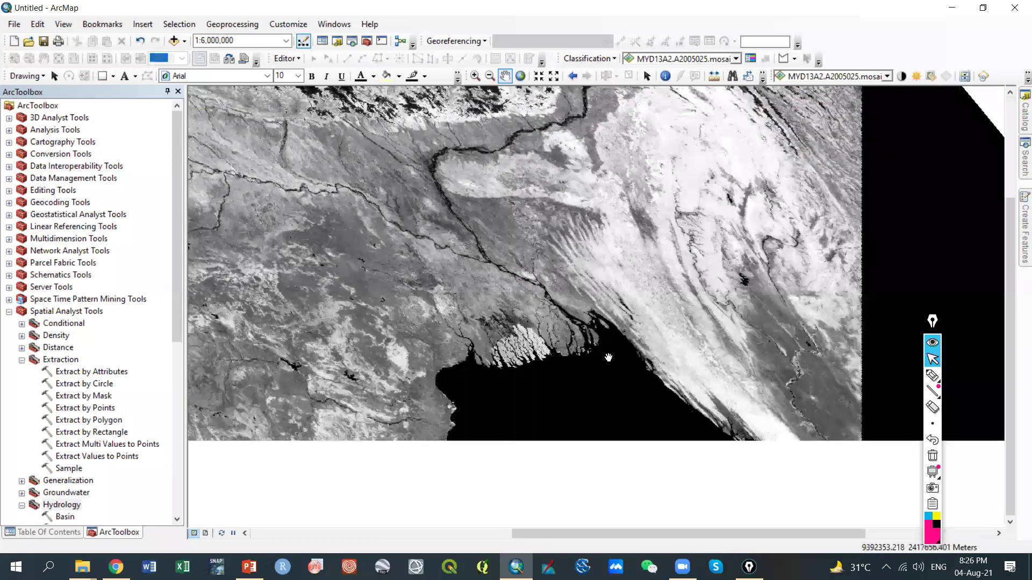
Compare the full extent of the unclipped A2005025 raster with the clipped NDVI rasters at several scales and check the layer list
scroll(608, 358, up, 4)
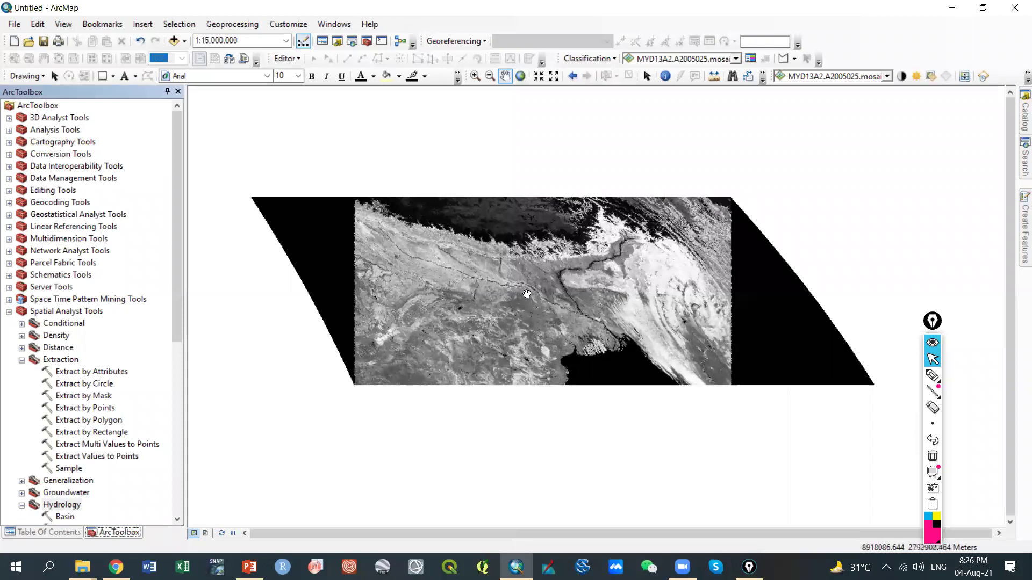
click(63, 531)
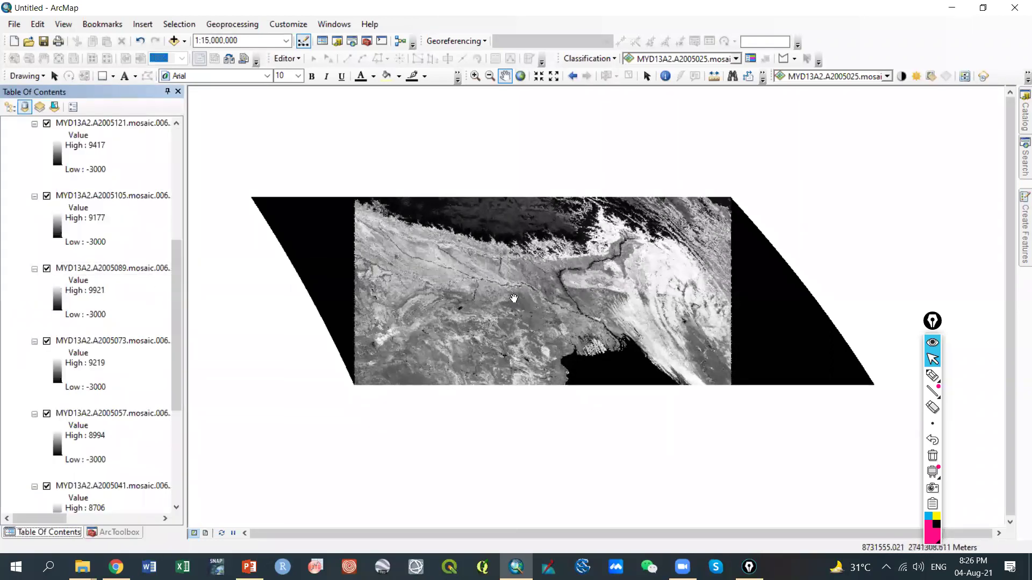
scroll(511, 296, down, 1)
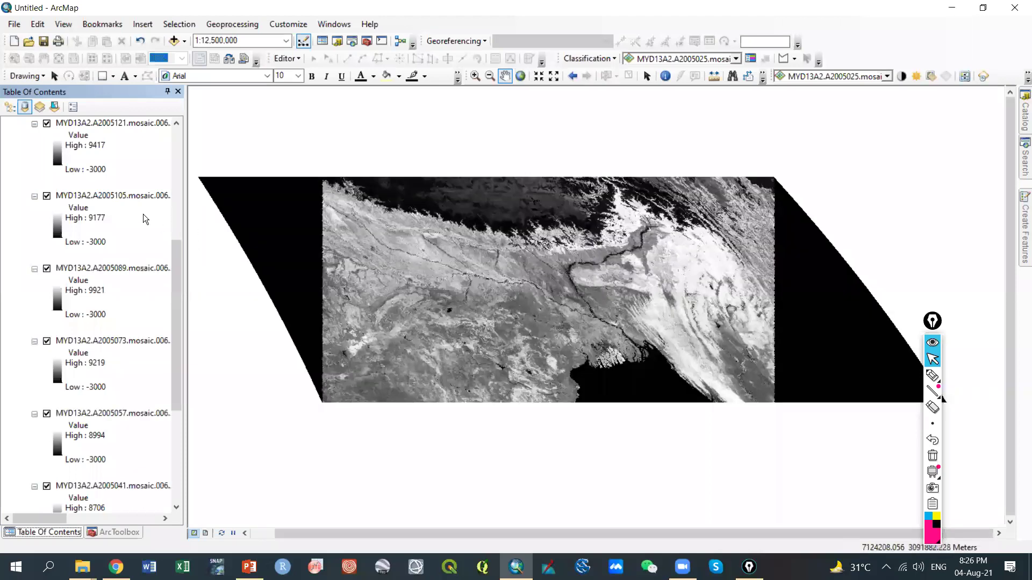
scroll(115, 192, up, 5)
scroll(129, 247, down, 5)
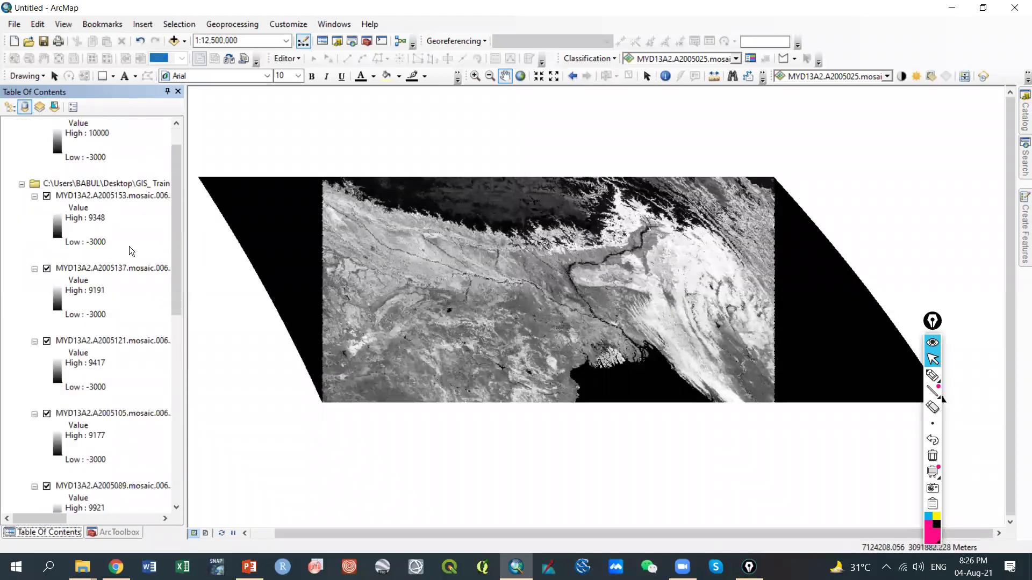
scroll(615, 358, down, 4)
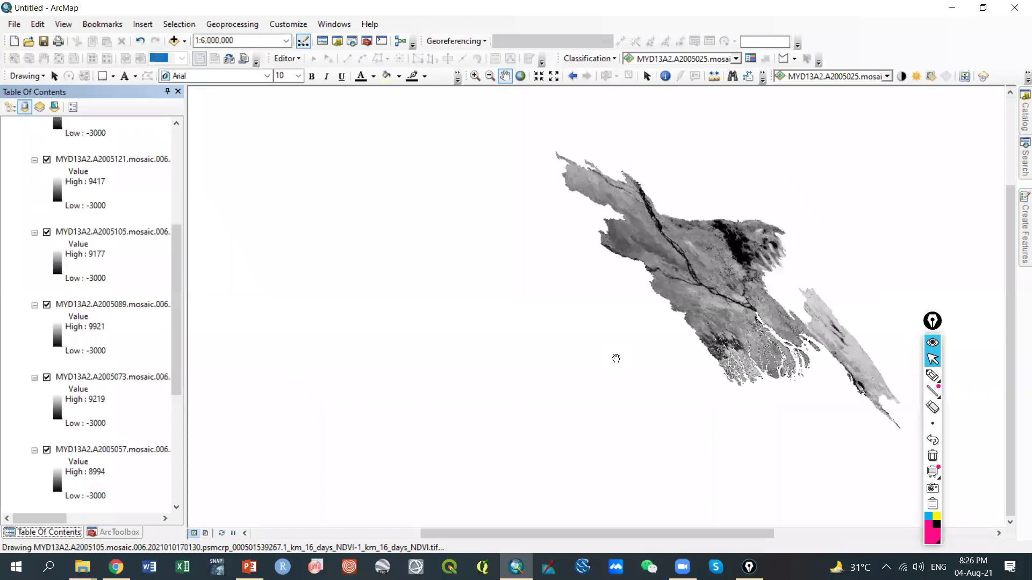
scroll(649, 346, up, 4)
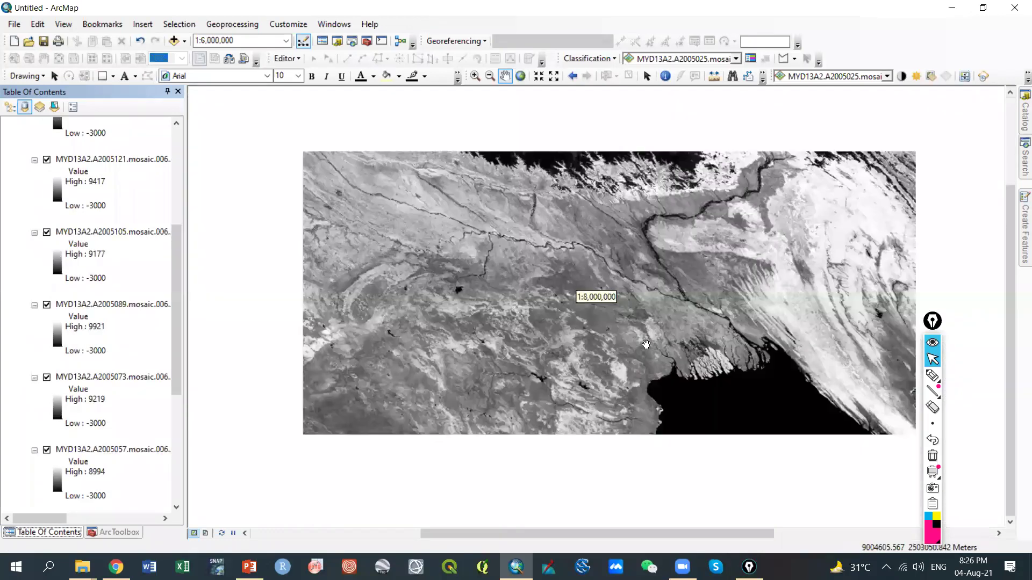
drag(691, 312, 645, 284)
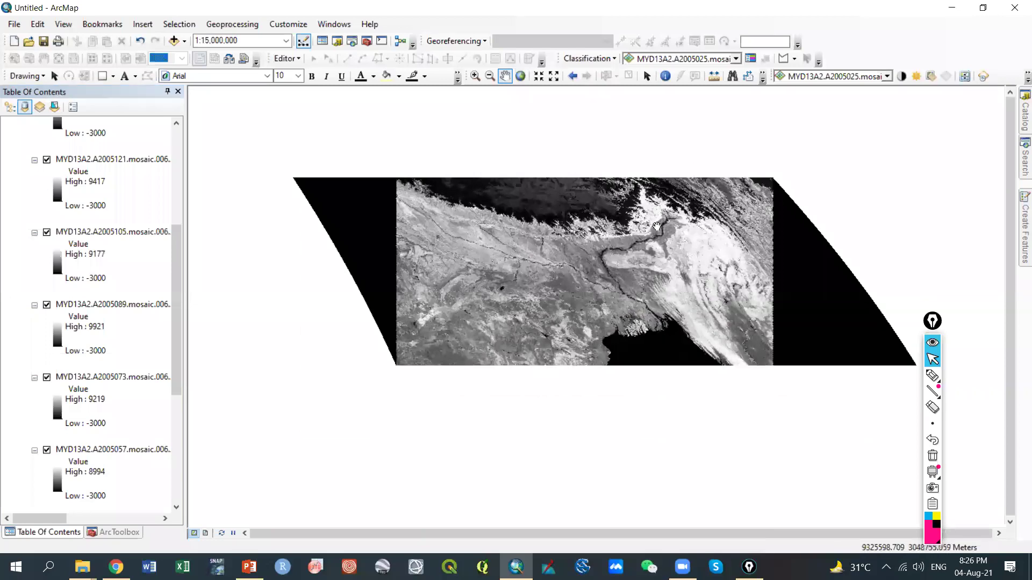
scroll(612, 254, down, 1)
scroll(608, 259, down, 4)
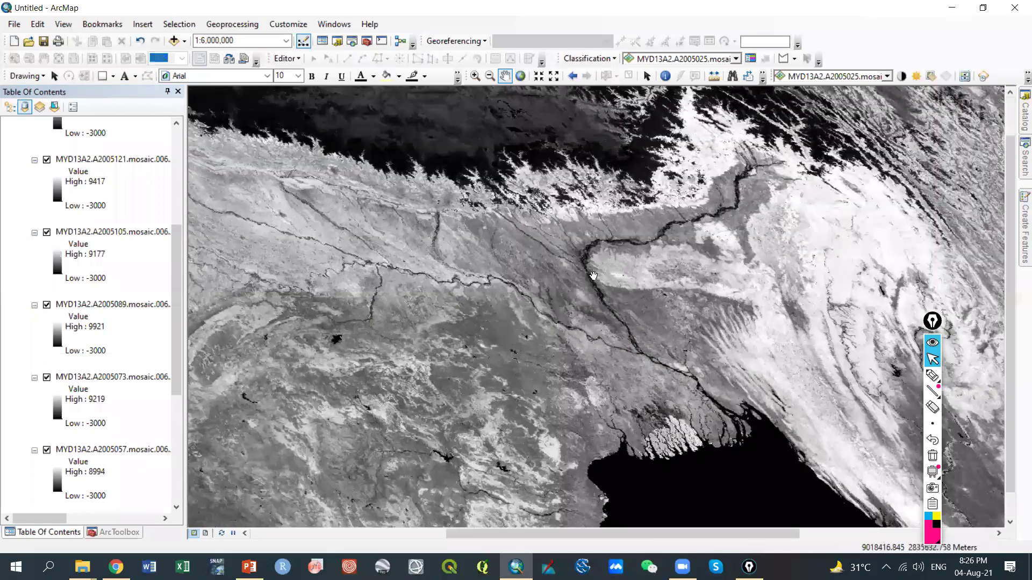
scroll(594, 276, up, 3)
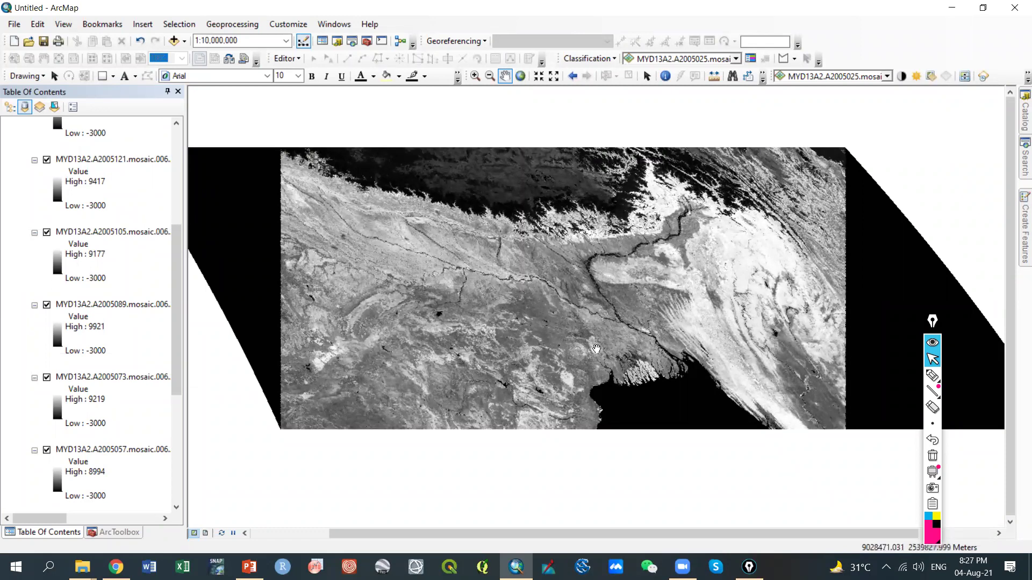
scroll(622, 329, up, 1)
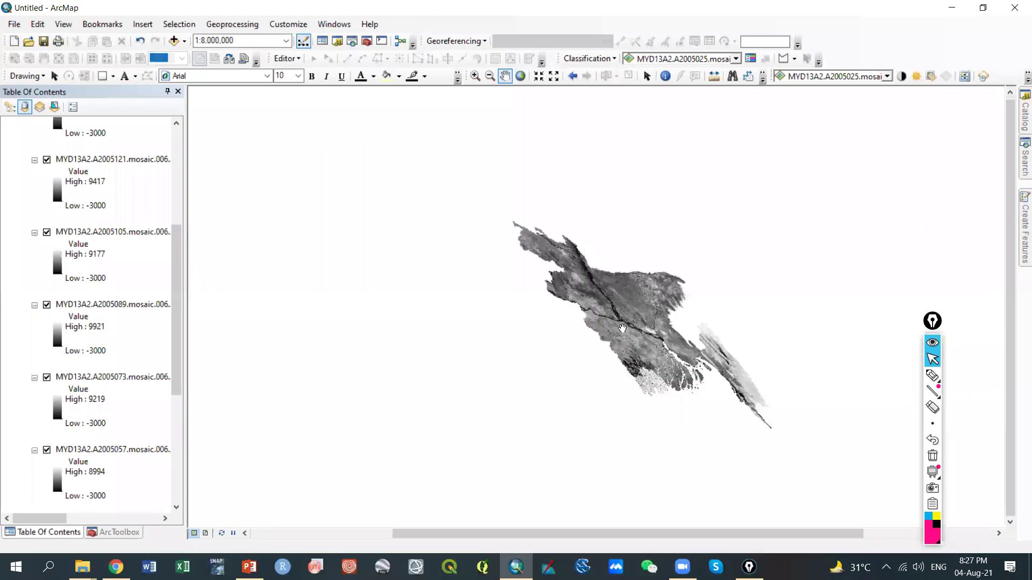
scroll(622, 329, down, 1)
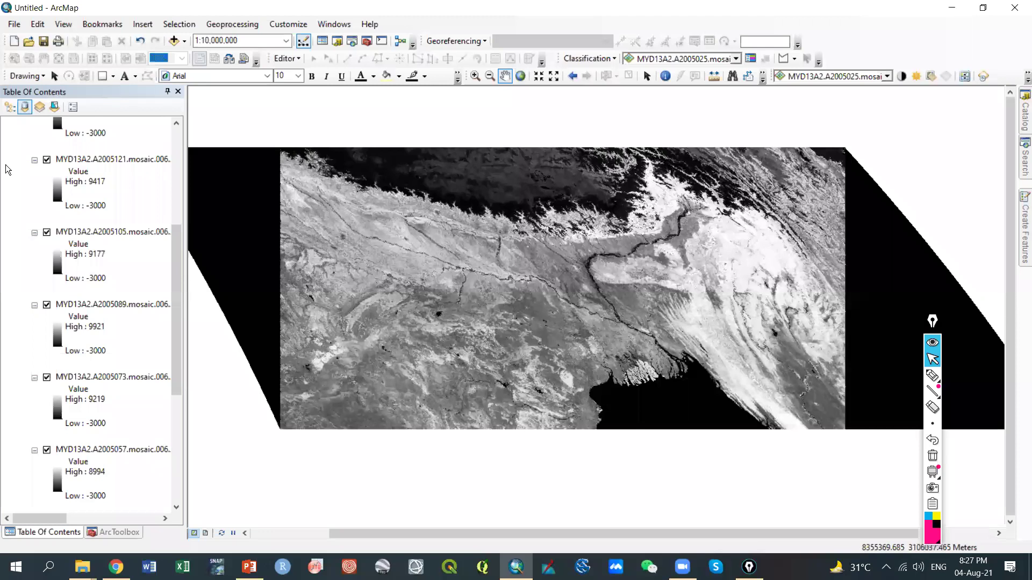
Hide the unclipped A2005025 layer and the clipped A2005153 layer, framing the remaining clipped rasters at 1:4,000,000
scroll(30, 163, up, 6)
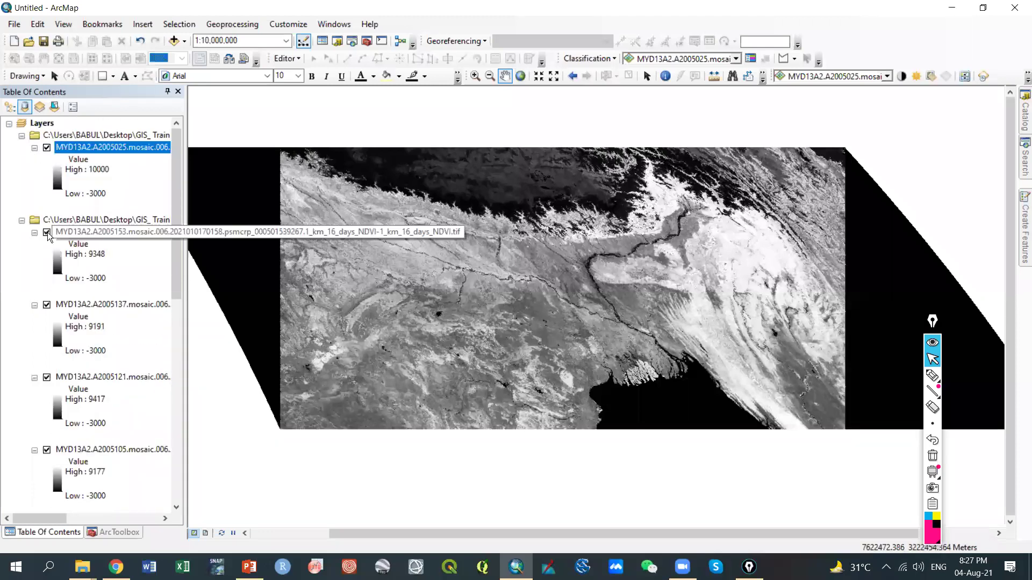
click(46, 148)
scroll(649, 318, up, 3)
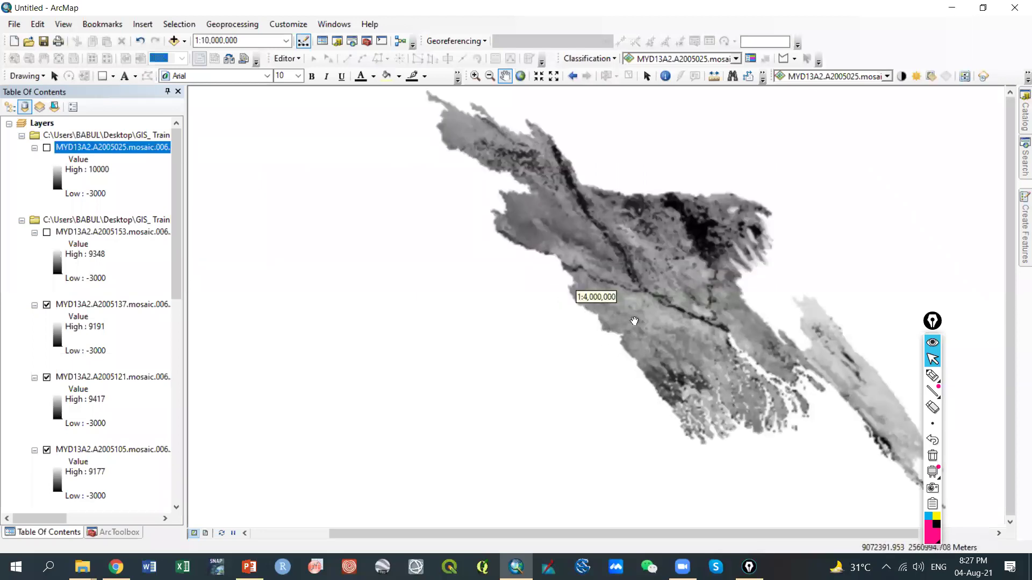
drag(649, 317, 569, 302)
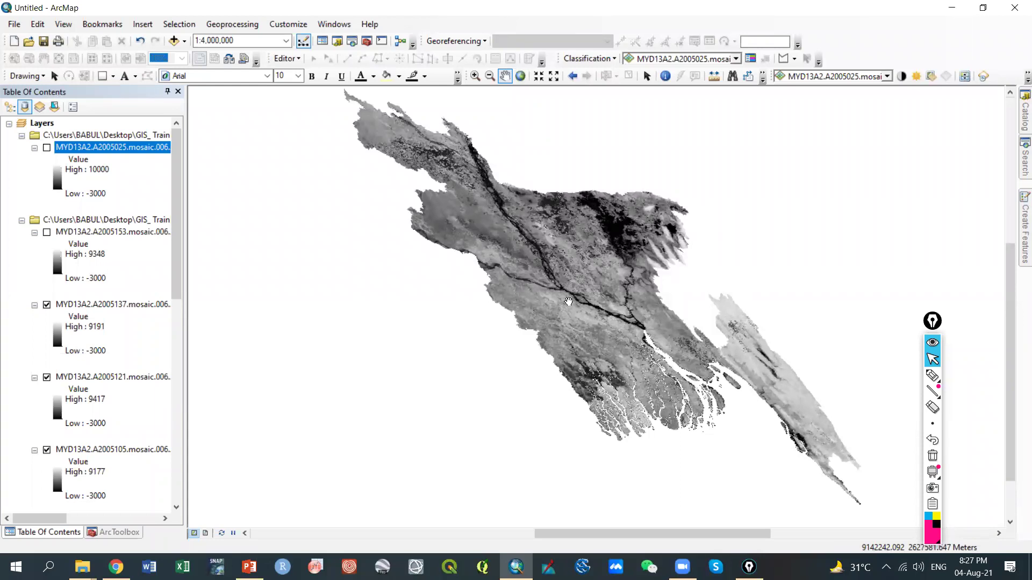
Switch to Chrome, review the LAADS download scripts page, order e-mail and MYD13A1 file list, and return to ArcMap
click(116, 567)
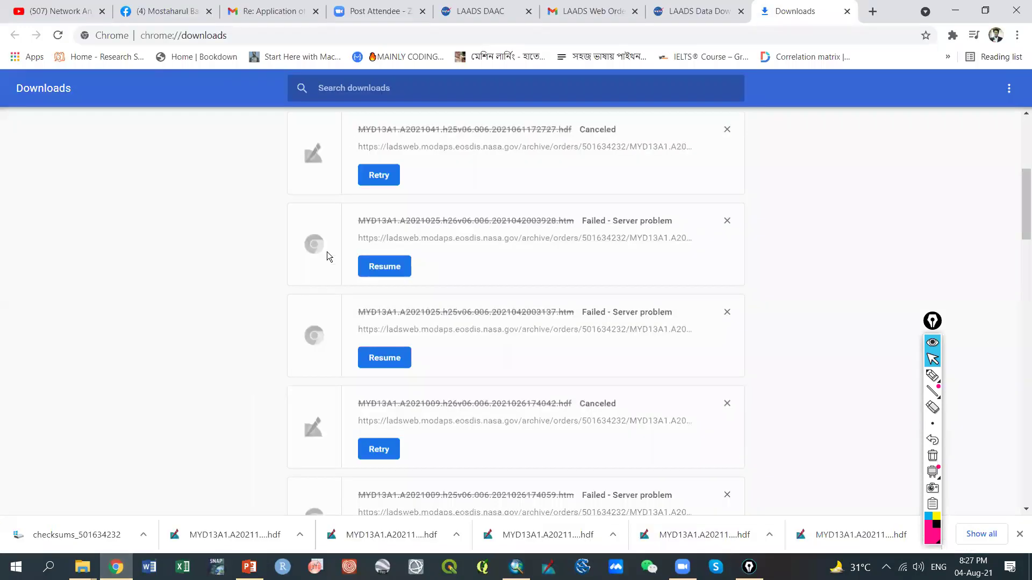
click(190, 11)
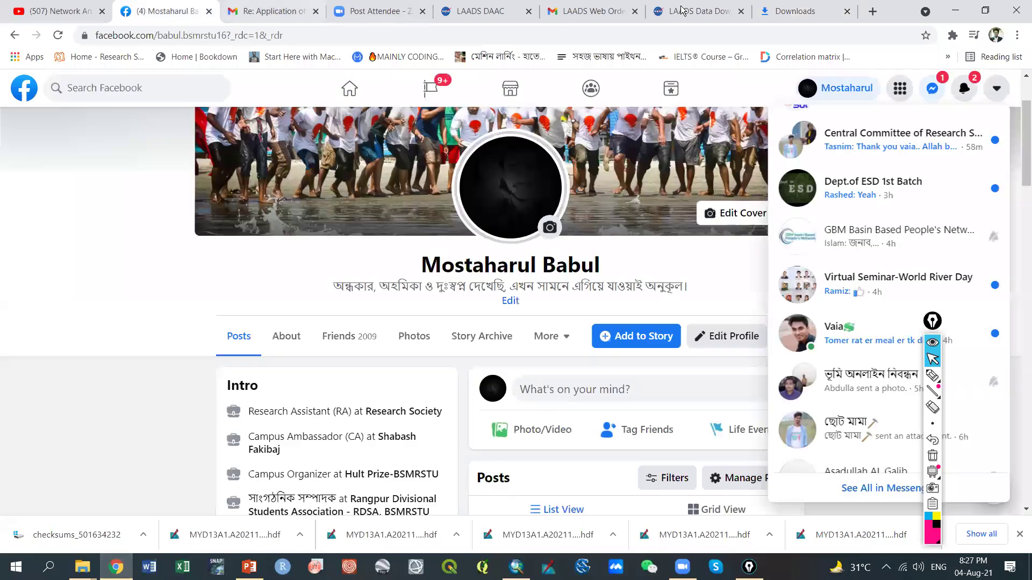
key(ctrl+6)
click(692, 10)
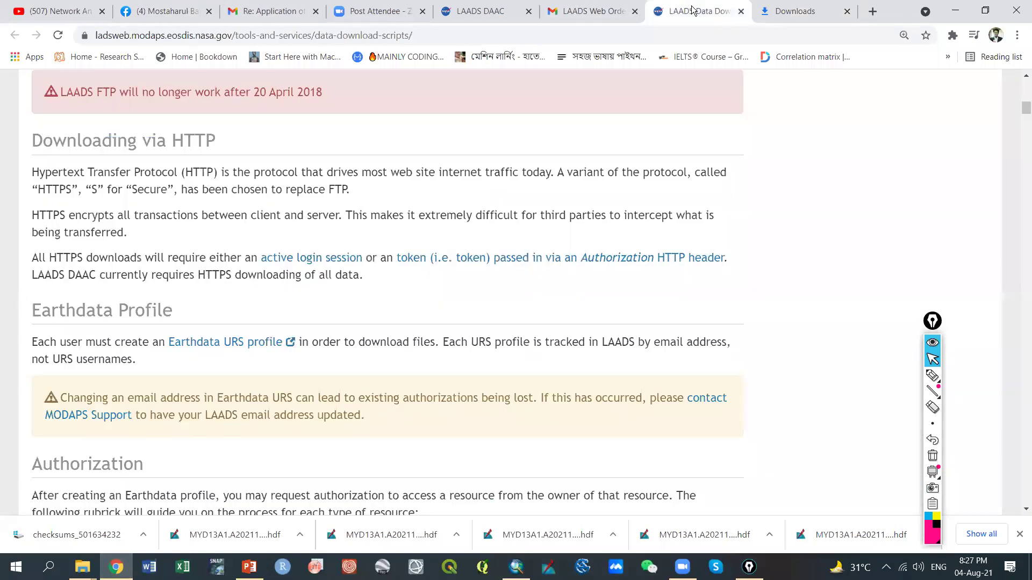
click(602, 11)
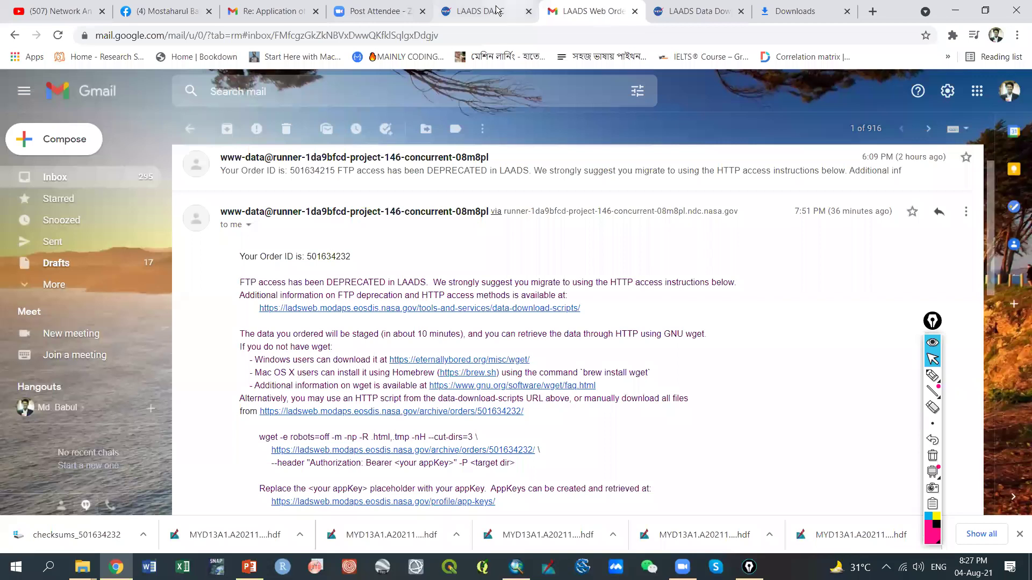
key(ctrl+5)
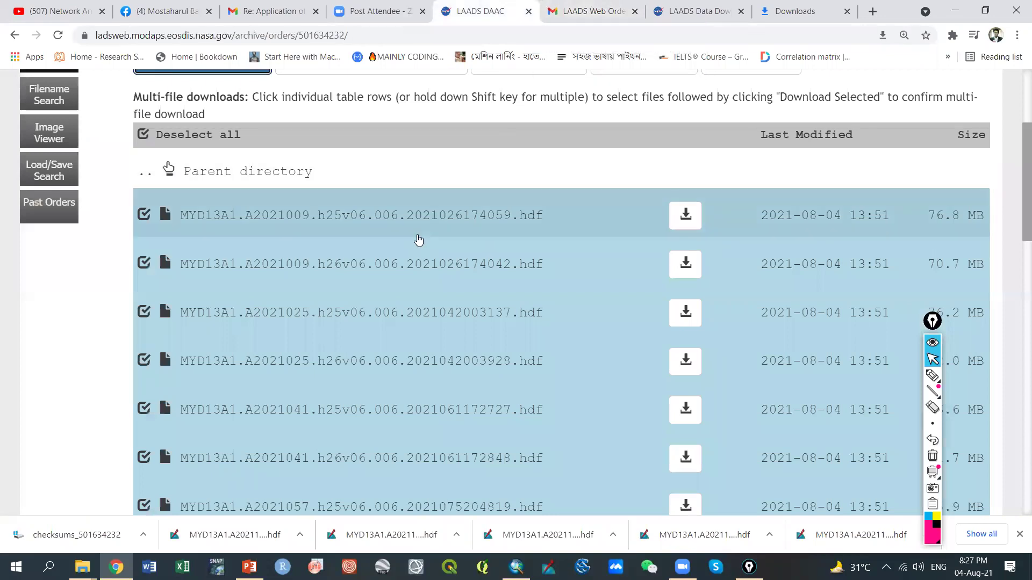
click(955, 11)
scroll(554, 304, up, 2)
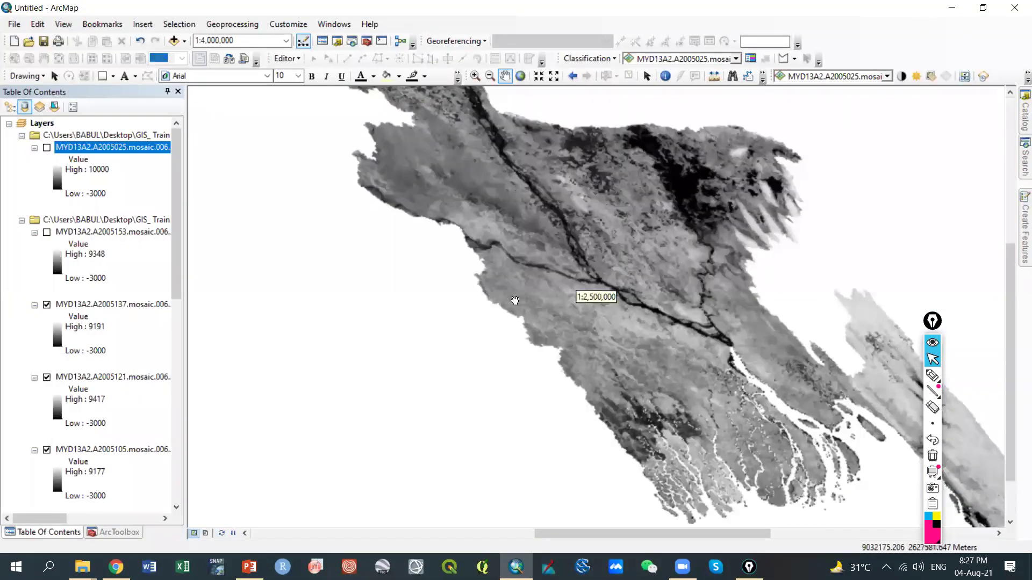
scroll(571, 317, down, 3)
scroll(608, 313, up, 1)
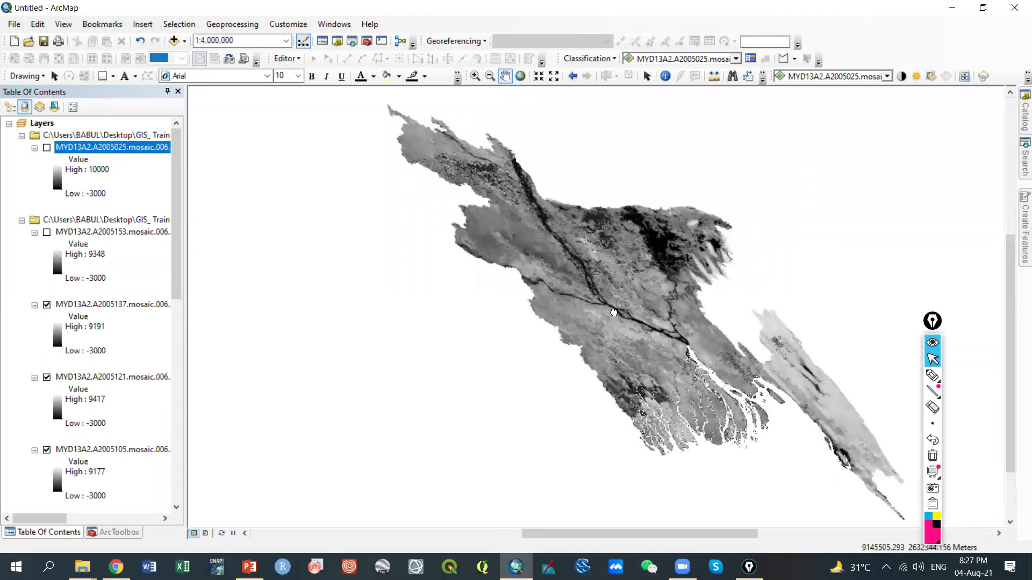
Turn on the clipped A2005153 and unclipped A2005025 layers and compare the clipped area with the whole mosaic at 1:12,500,000
drag(611, 314, 577, 299)
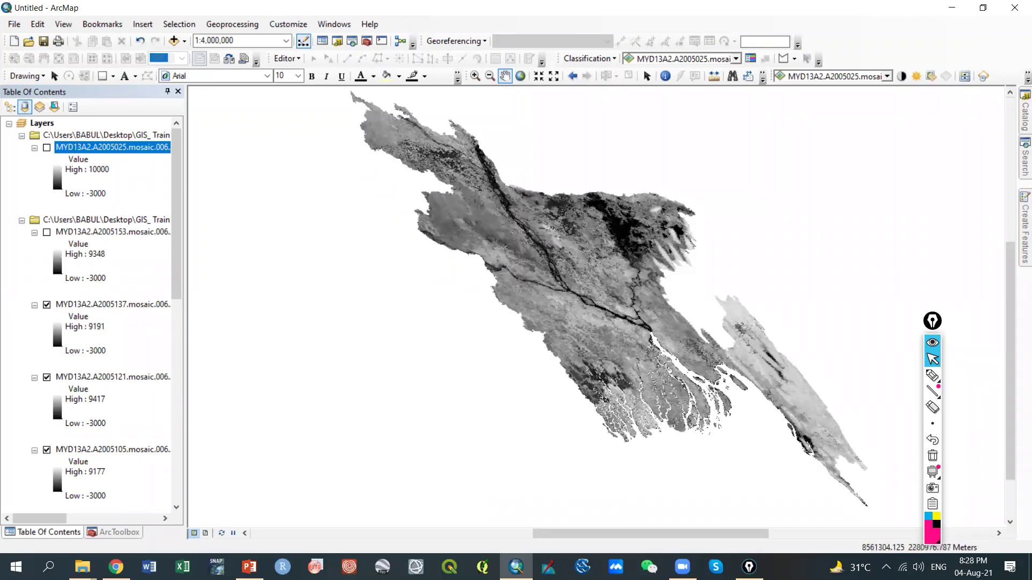
scroll(526, 328, down, 1)
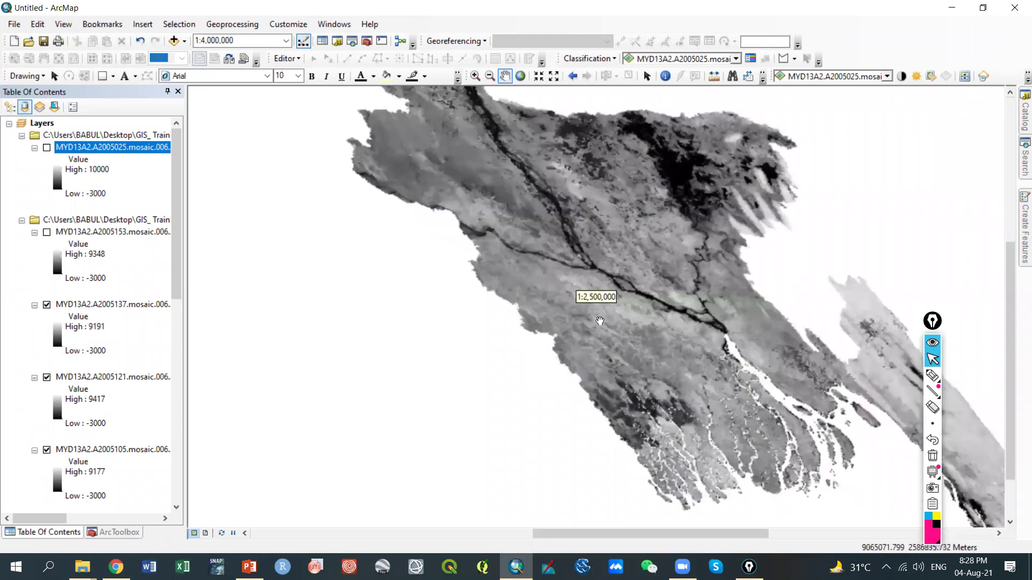
scroll(538, 328, up, 2)
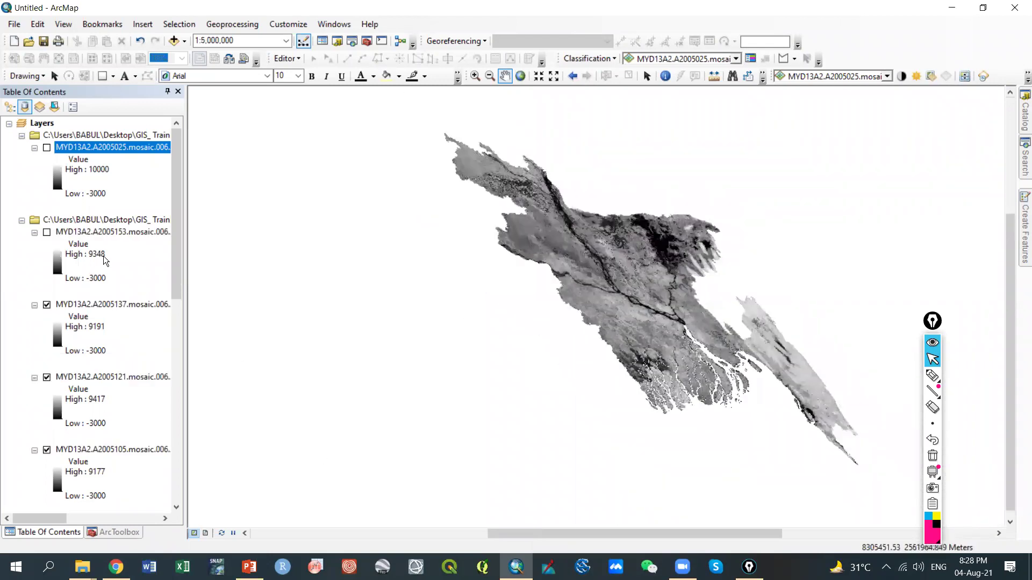
click(47, 233)
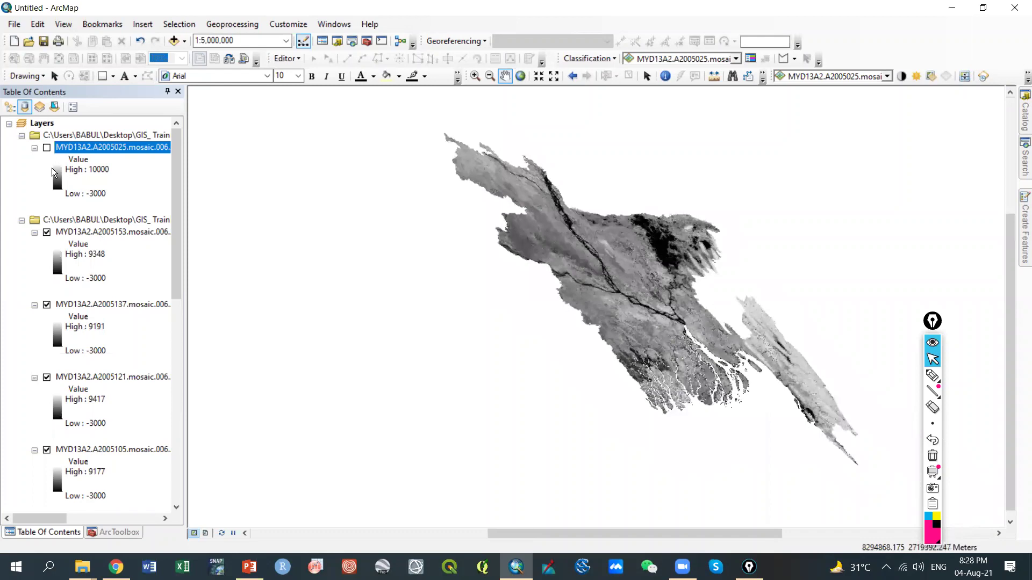
click(46, 148)
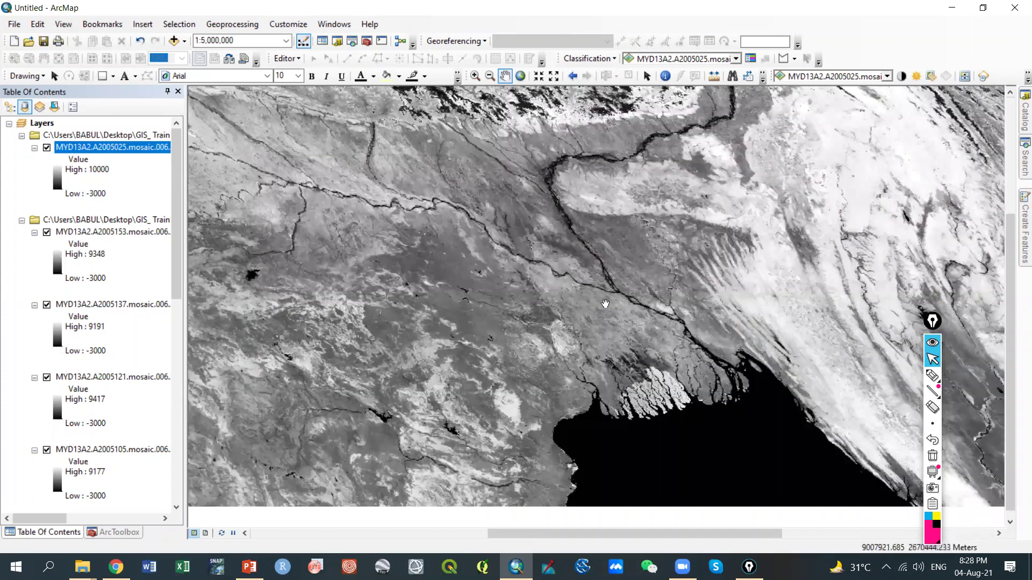
scroll(772, 315, up, 3)
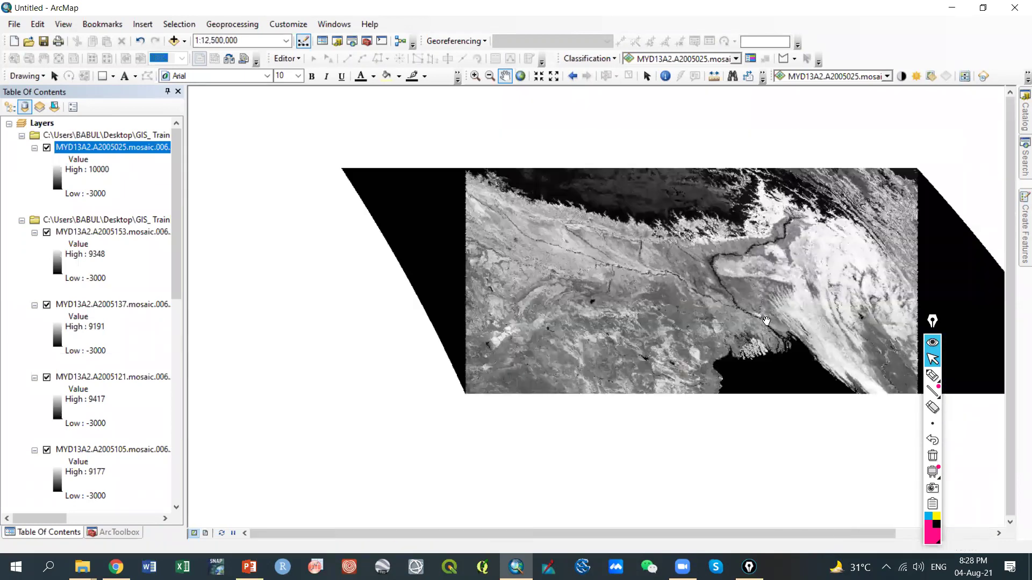
drag(553, 276, 468, 275)
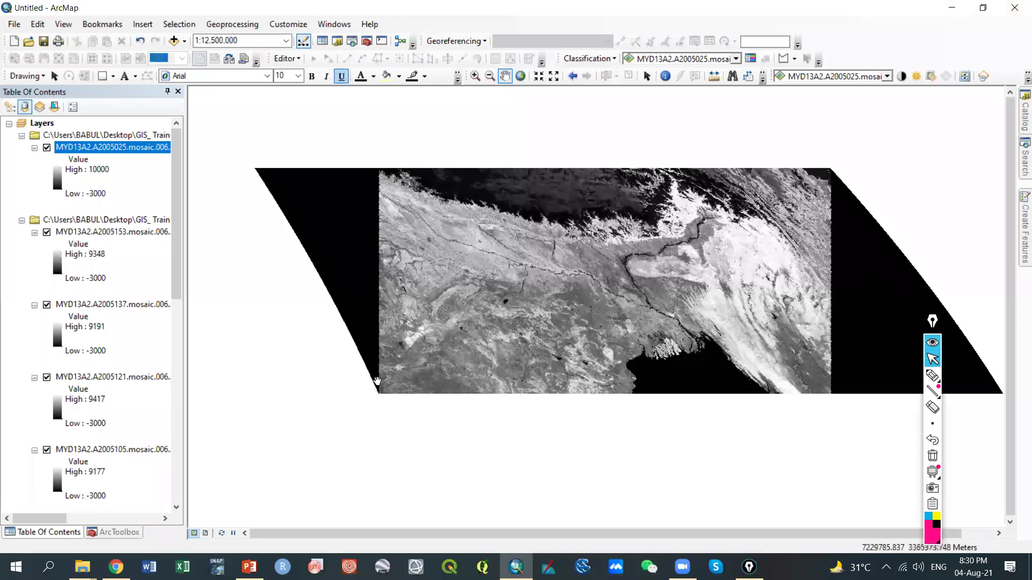
Examine the Spatial Analyst toolsets in ArcToolbox, from the Extraction and Hydrology tools through to Zonal
click(131, 532)
scroll(48, 433, down, 9)
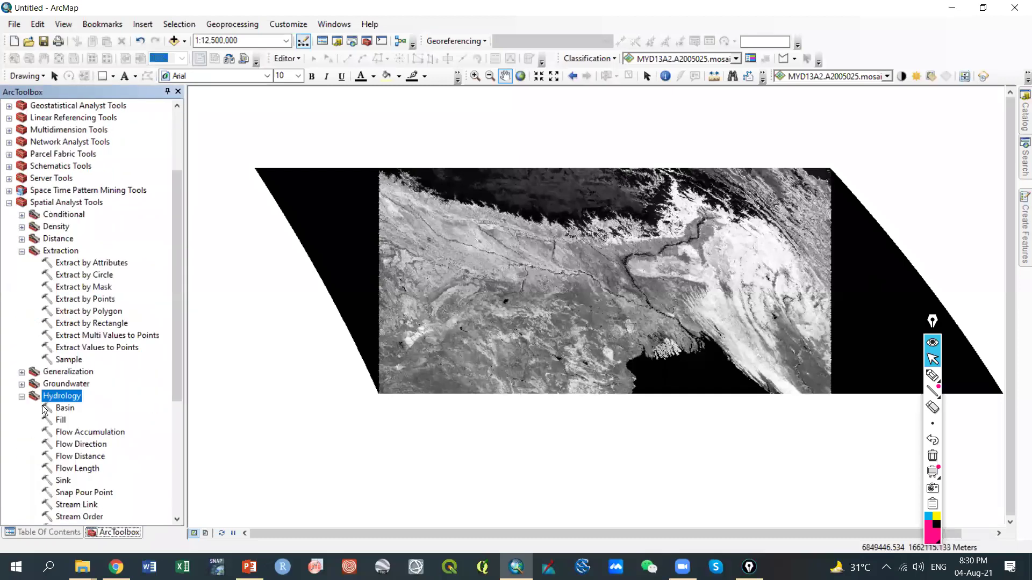
scroll(44, 455, up, 9)
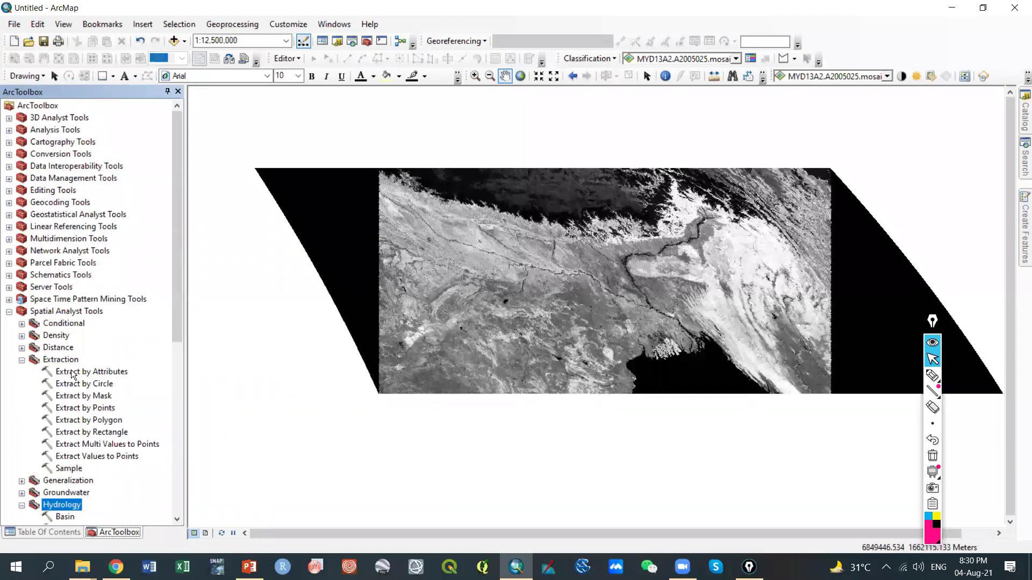
scroll(71, 383, down, 4)
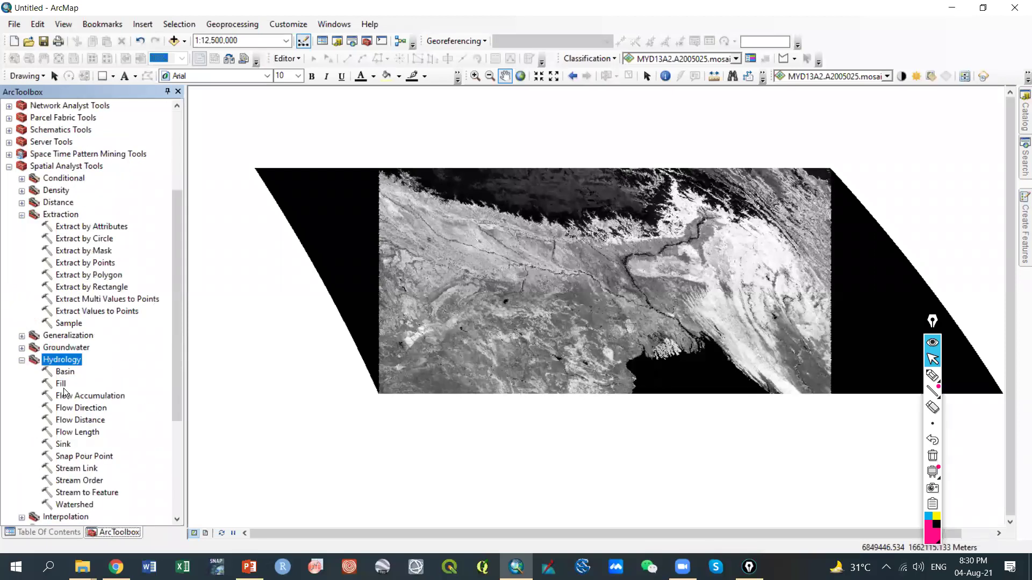
scroll(60, 414, down, 5)
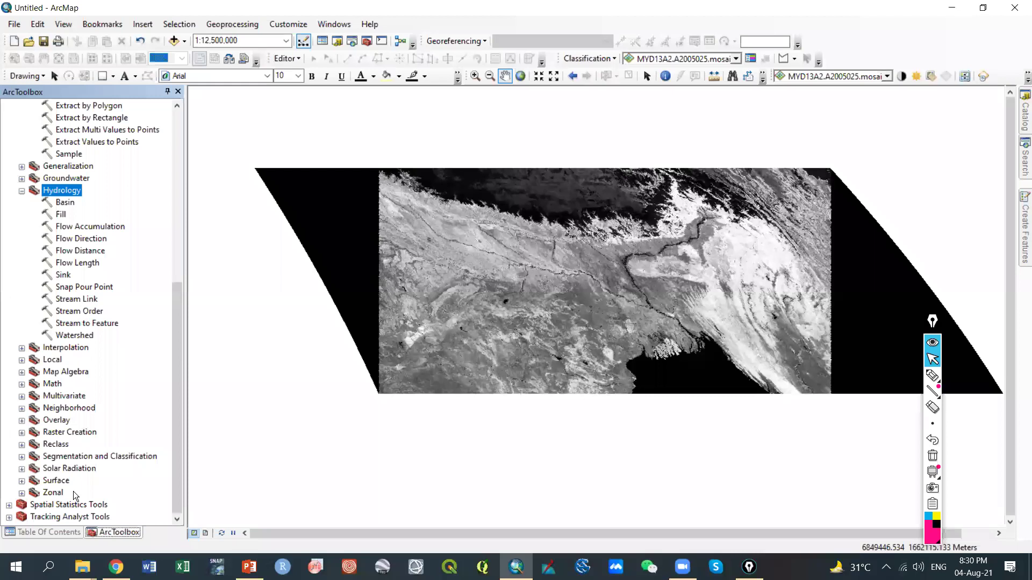
scroll(76, 490, up, 6)
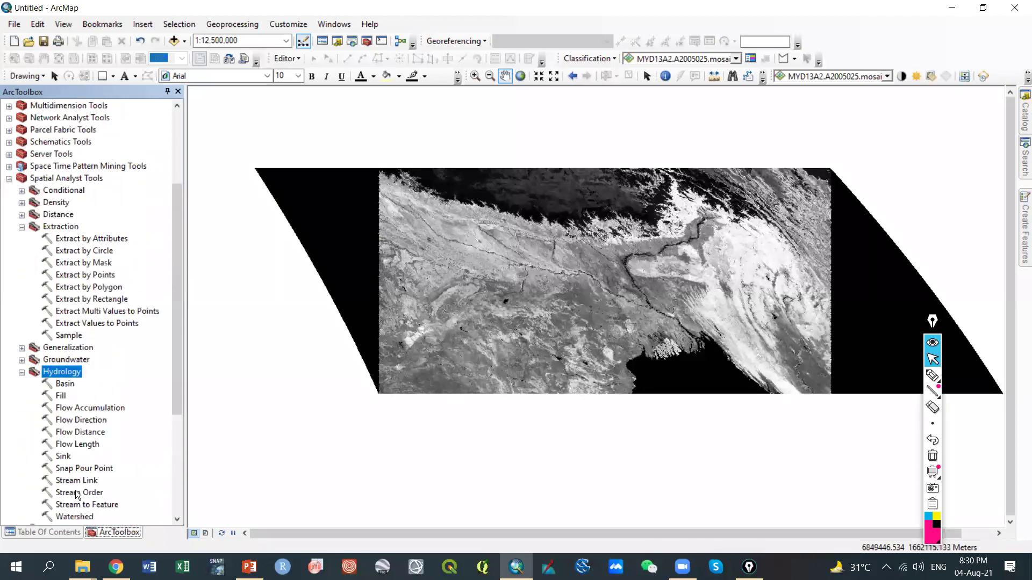
scroll(75, 491, up, 2)
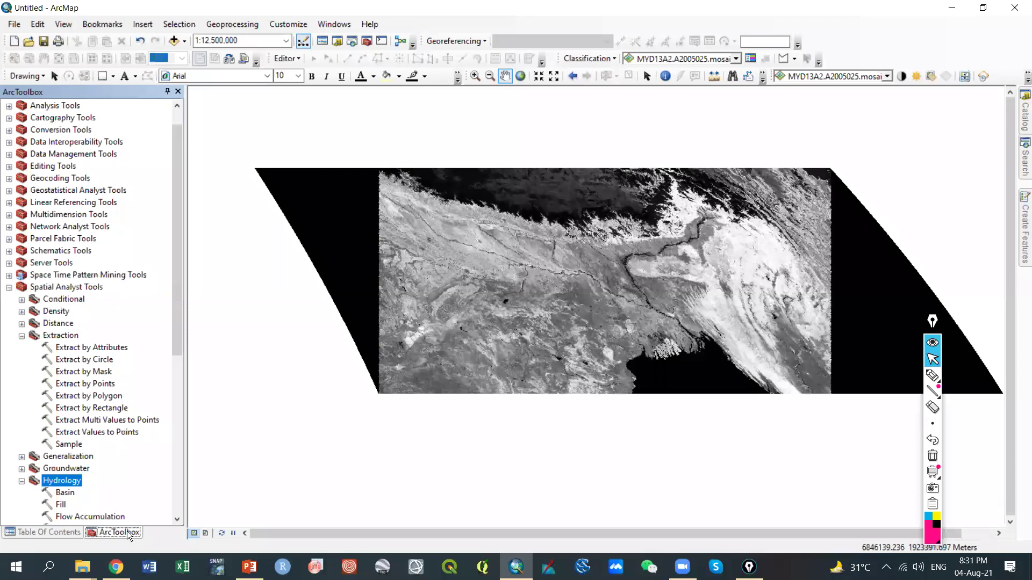
click(752, 443)
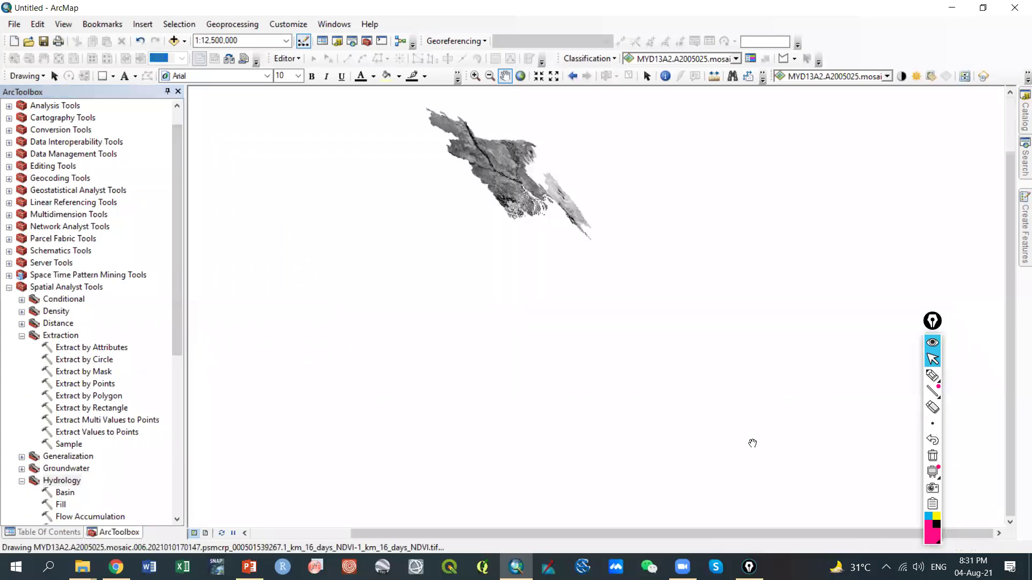
scroll(642, 252, down, 1)
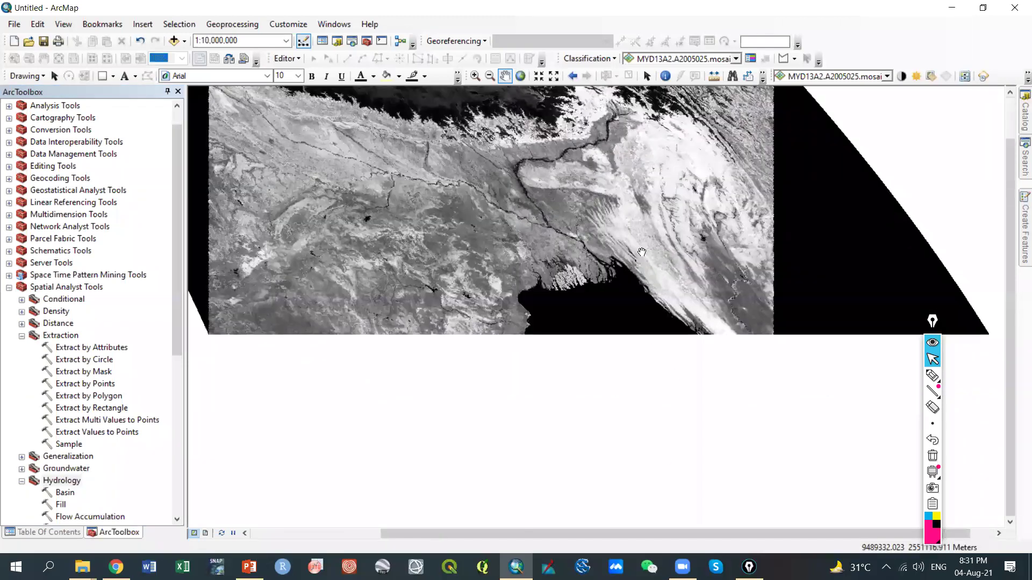
drag(642, 251, 658, 267)
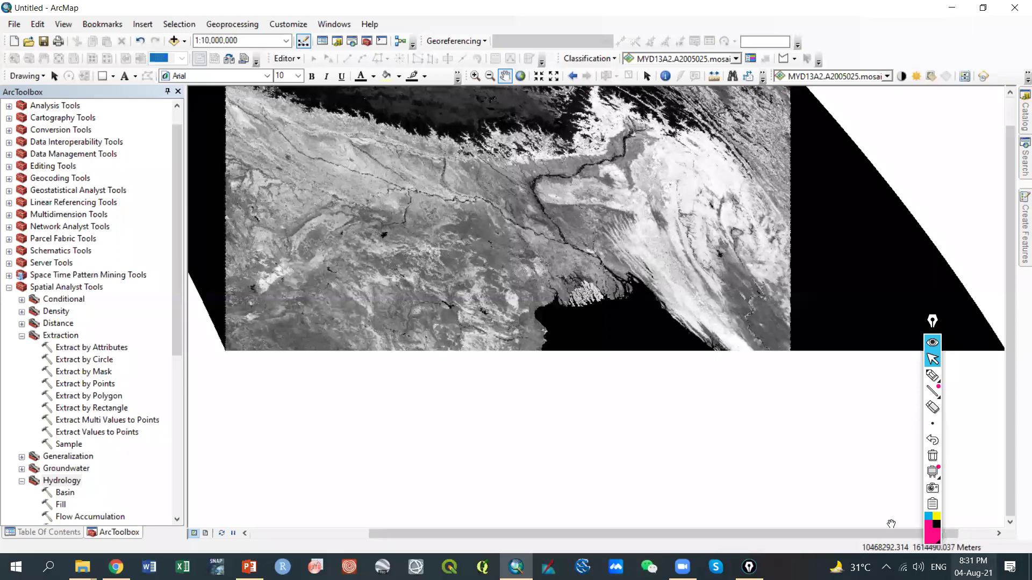
drag(766, 444, 486, 344)
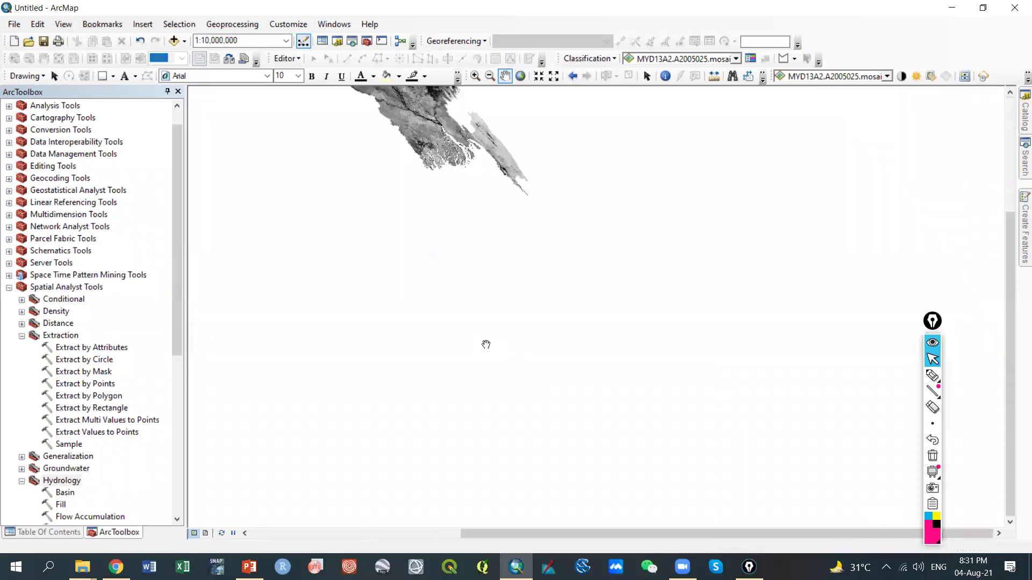
Create a new ModelBuilder model and insert an Iterate Rasters iterator, placing its elements near the middle of the canvas
click(400, 41)
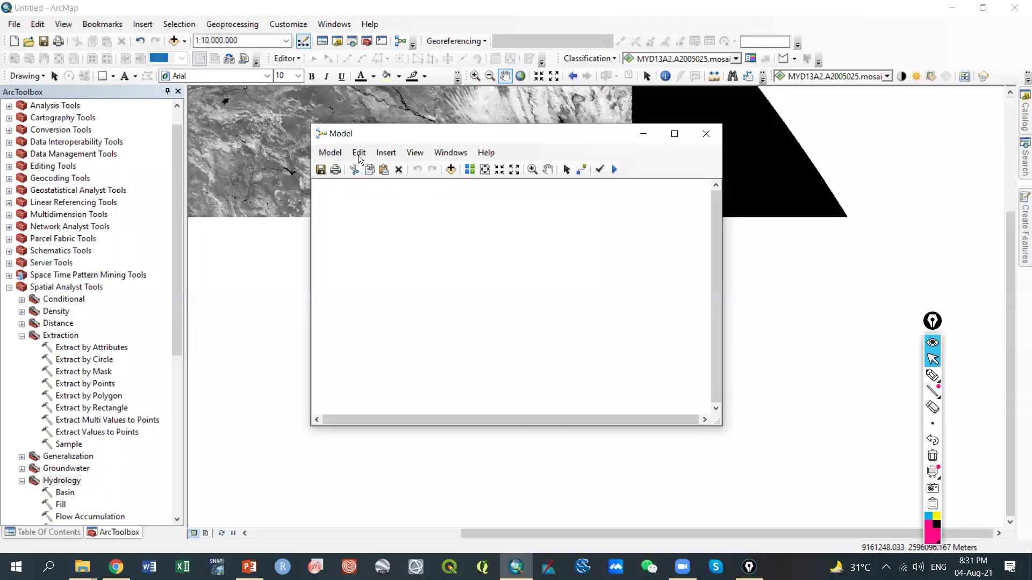
click(388, 153)
mouse_move(403, 224)
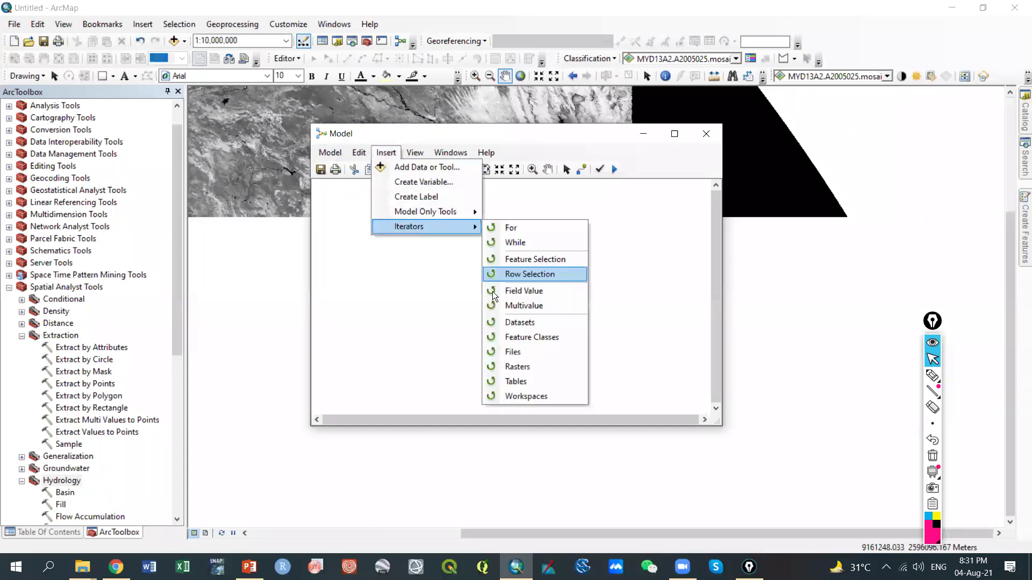
click(505, 367)
drag(407, 260, 494, 260)
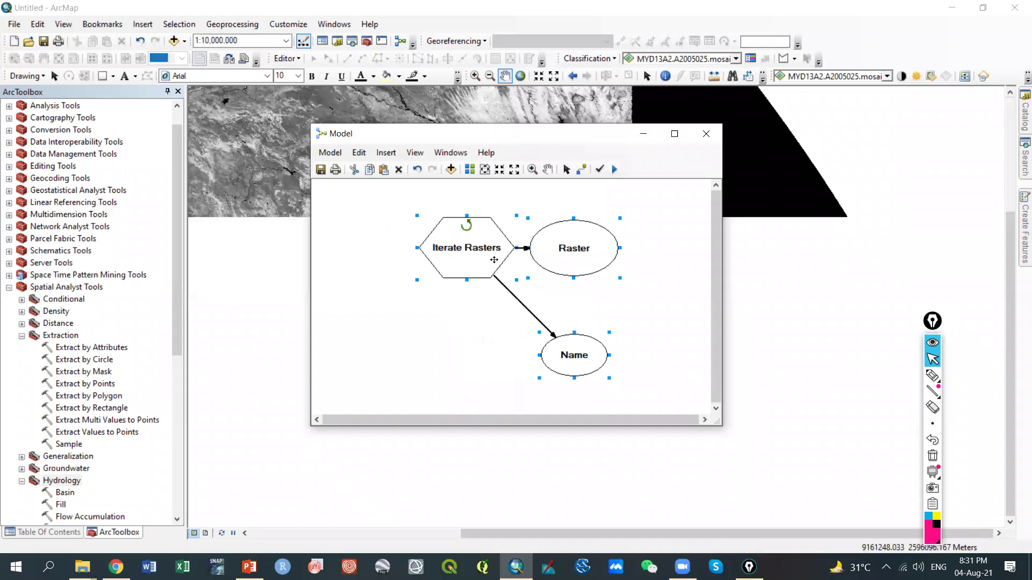
Set the Iterate Rasters workspace to the NDVI Data folder in Class_No_2, leaving the optional parameters blank
right_click(470, 257)
click(484, 262)
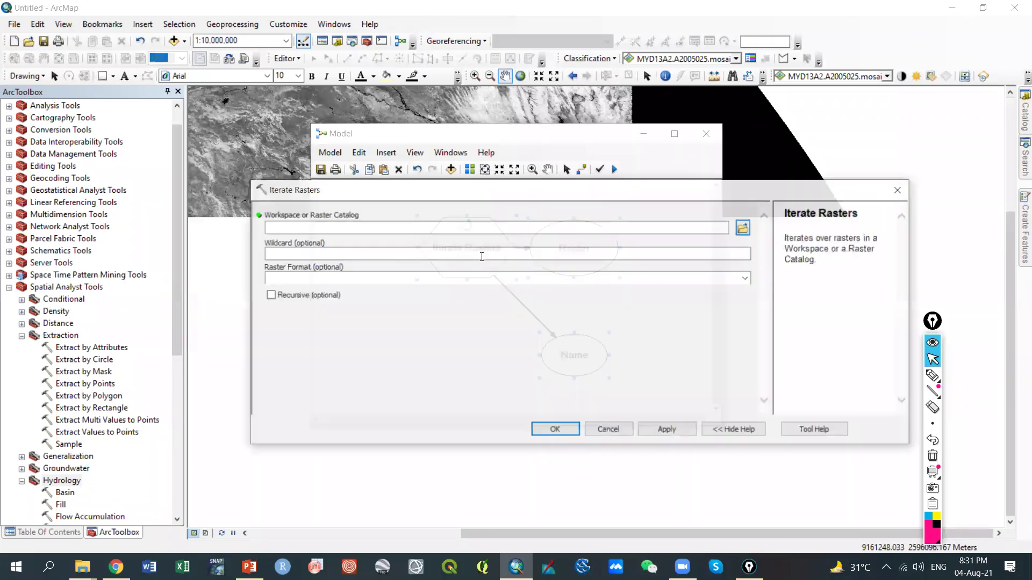
click(743, 227)
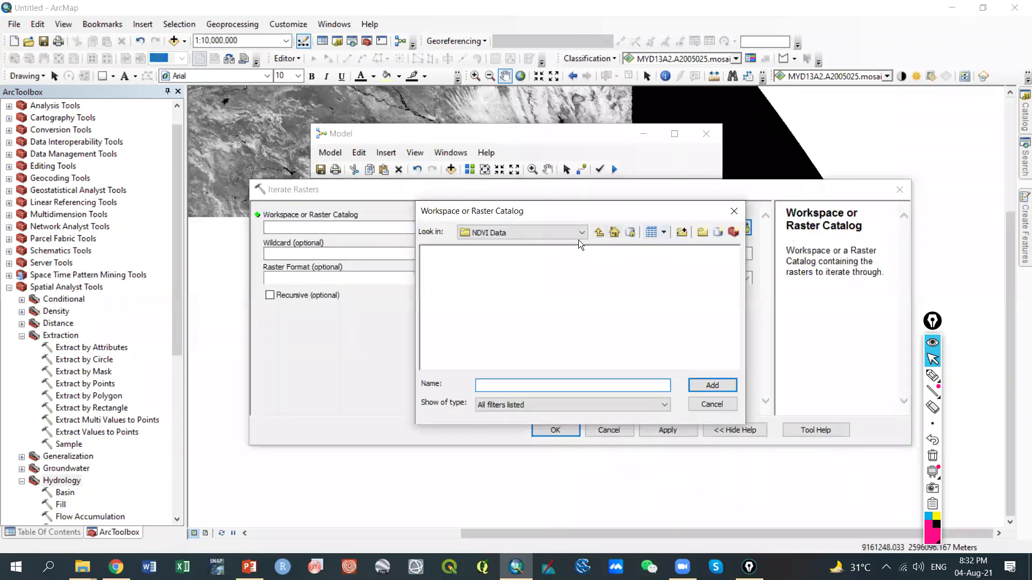
click(595, 233)
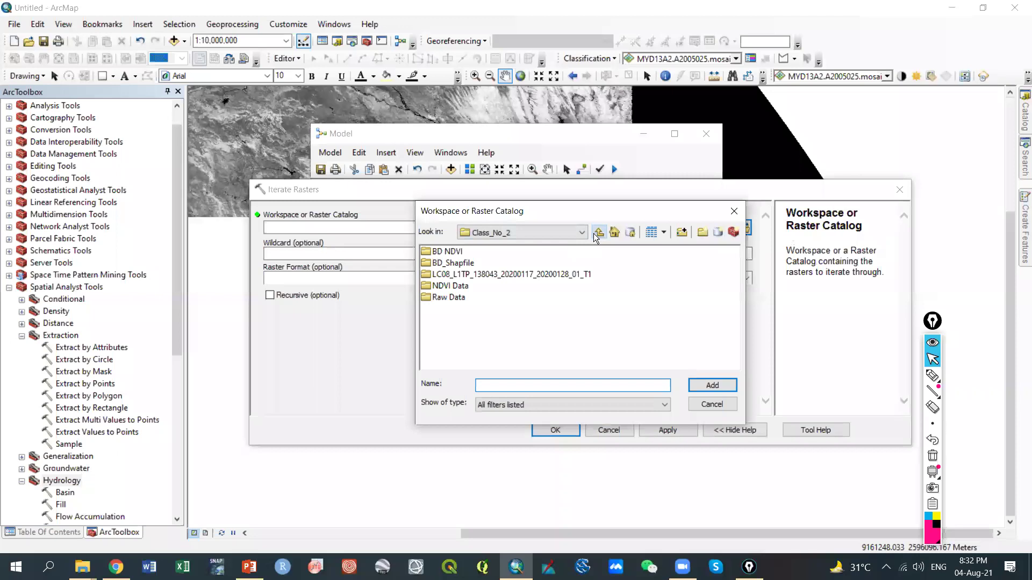
click(450, 285)
click(707, 387)
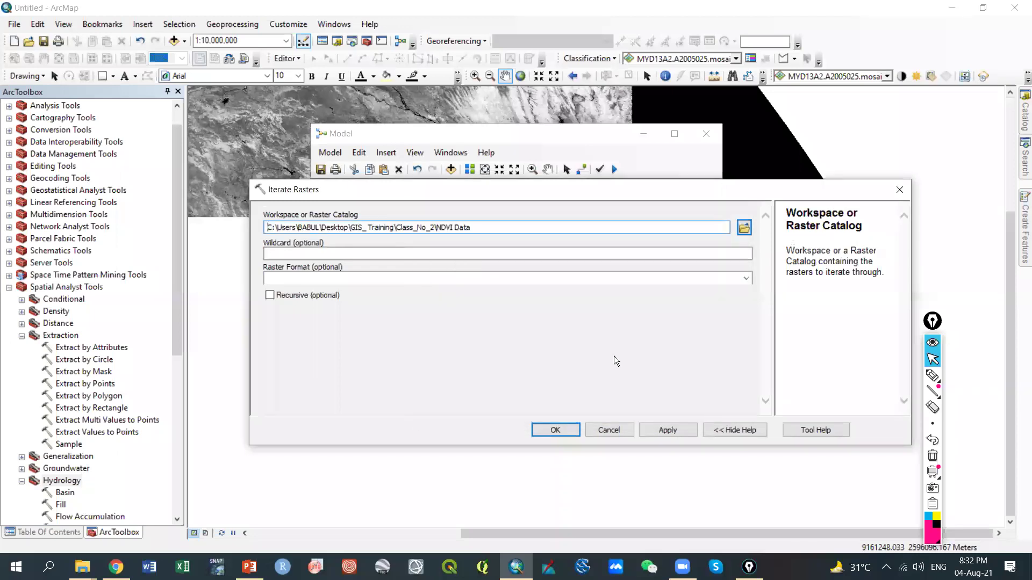
click(555, 429)
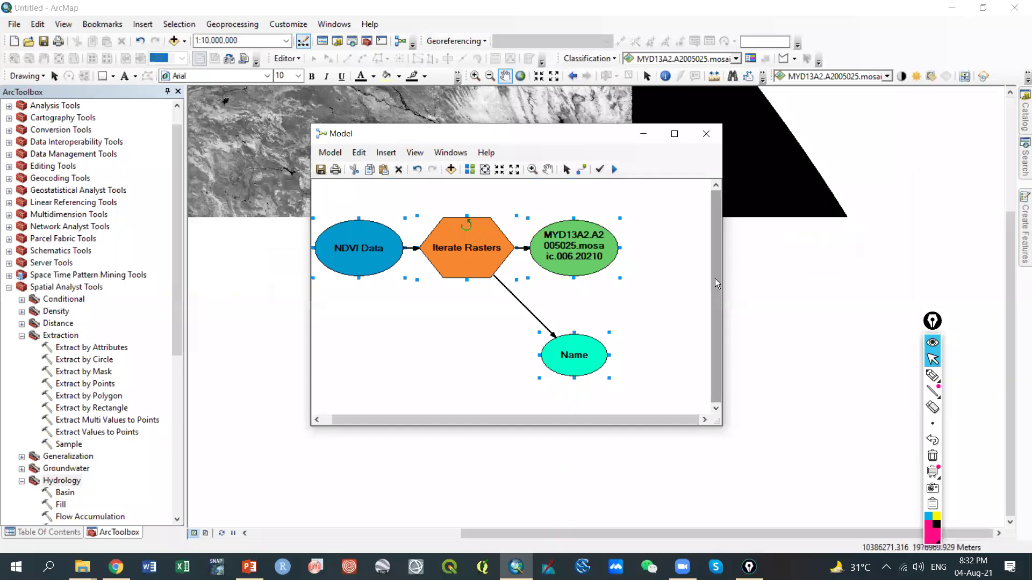
Widen the model window and shift the iterator with its outputs slightly within the canvas, clearing the selection
drag(725, 273, 806, 273)
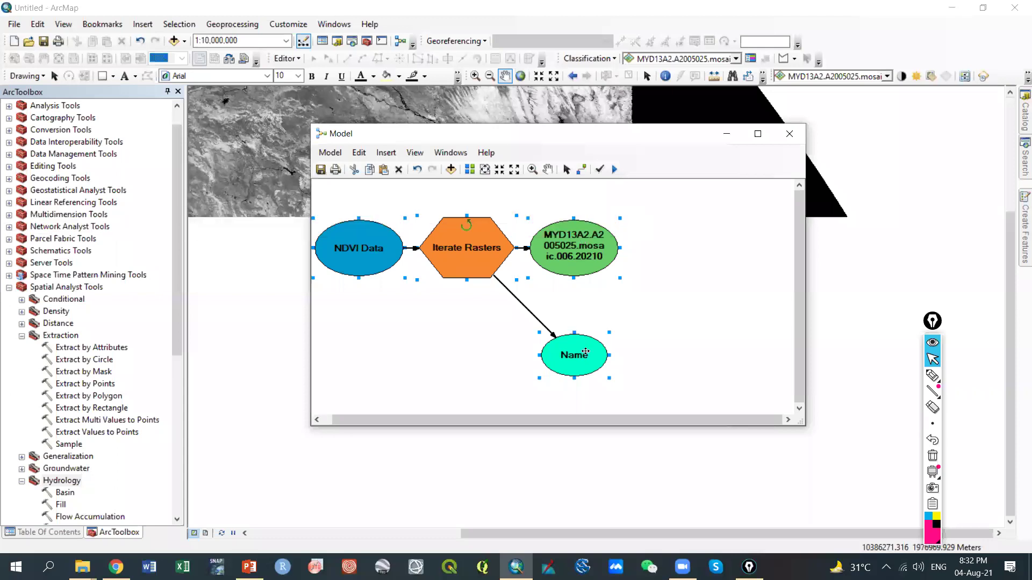
drag(582, 243, 518, 233)
click(451, 310)
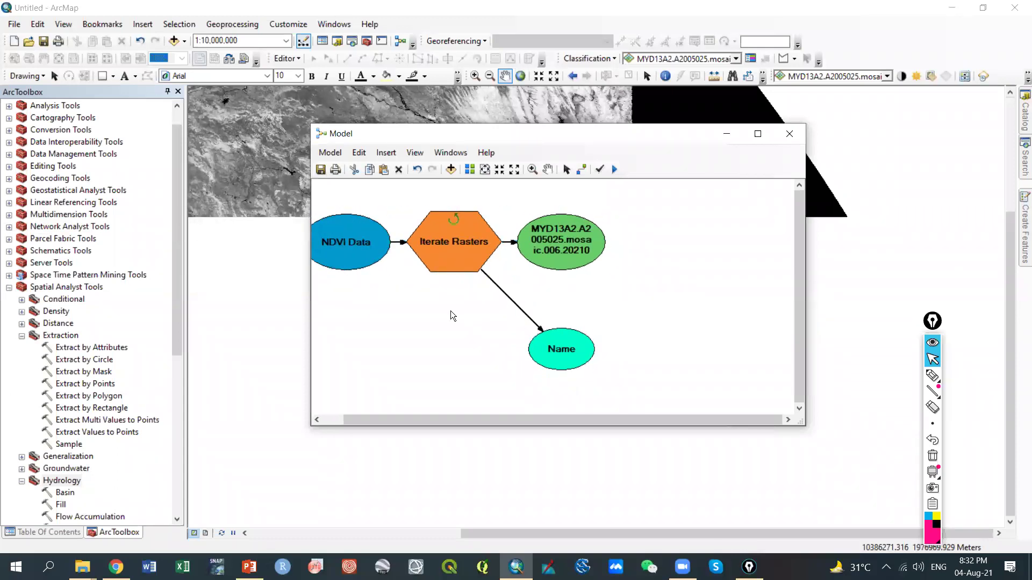
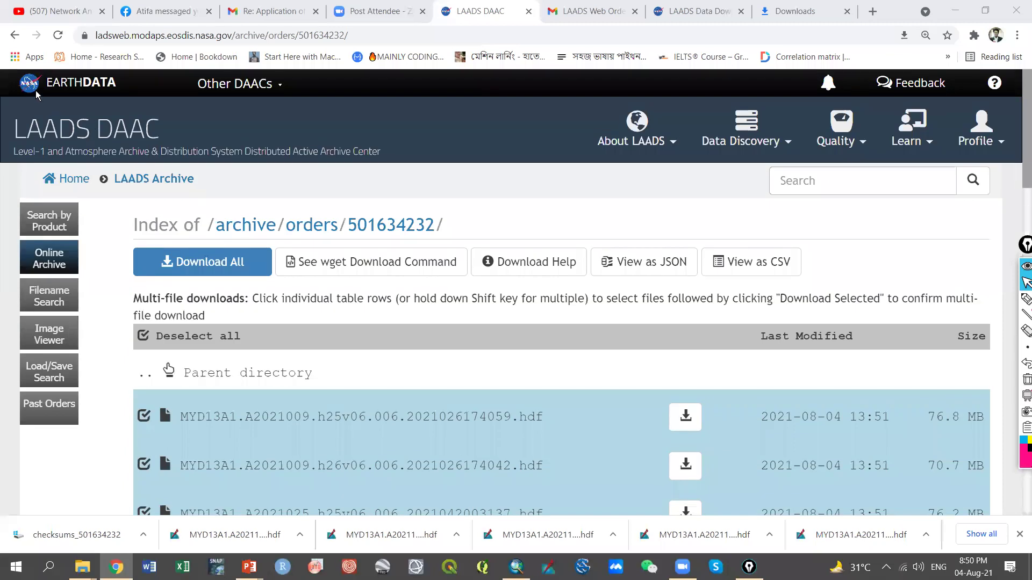
In Chrome, go back from the LAADS order archive to the past orders page and log in to the account
click(13, 35)
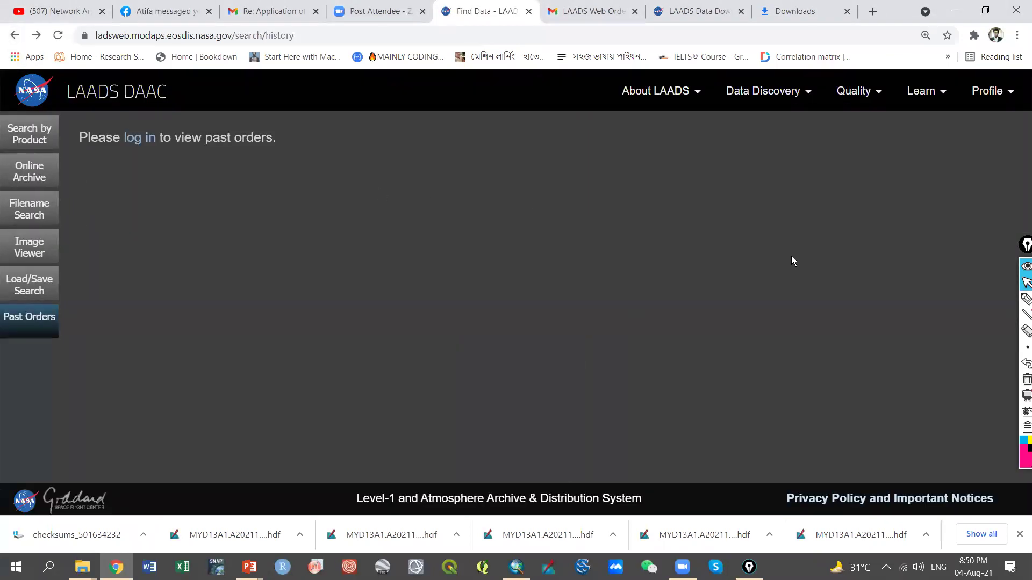
click(1010, 92)
click(989, 128)
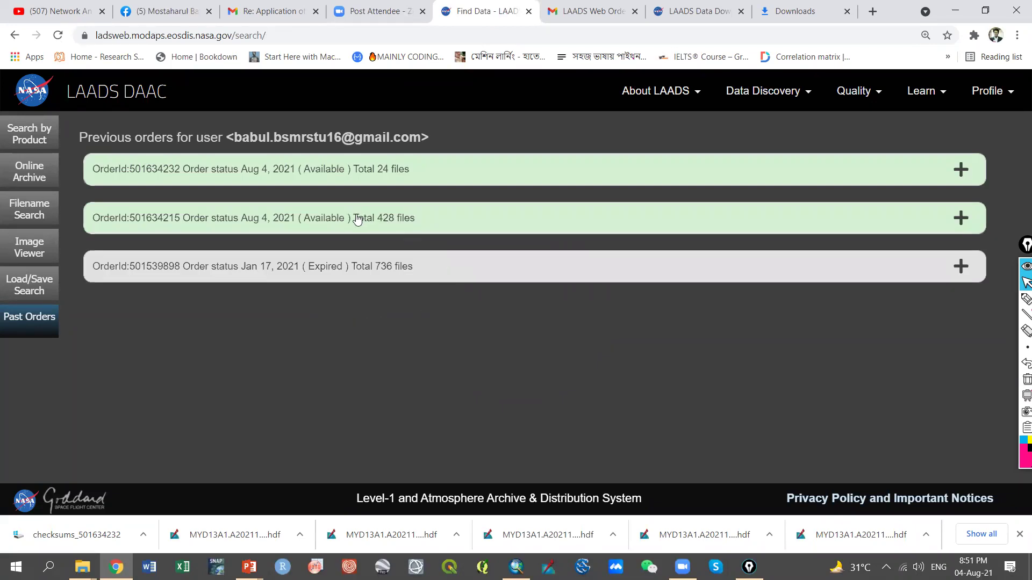
Check the details of the expired January 17, 2021 order and the 428-file August 4, 2021 order, and leave the order list
click(343, 275)
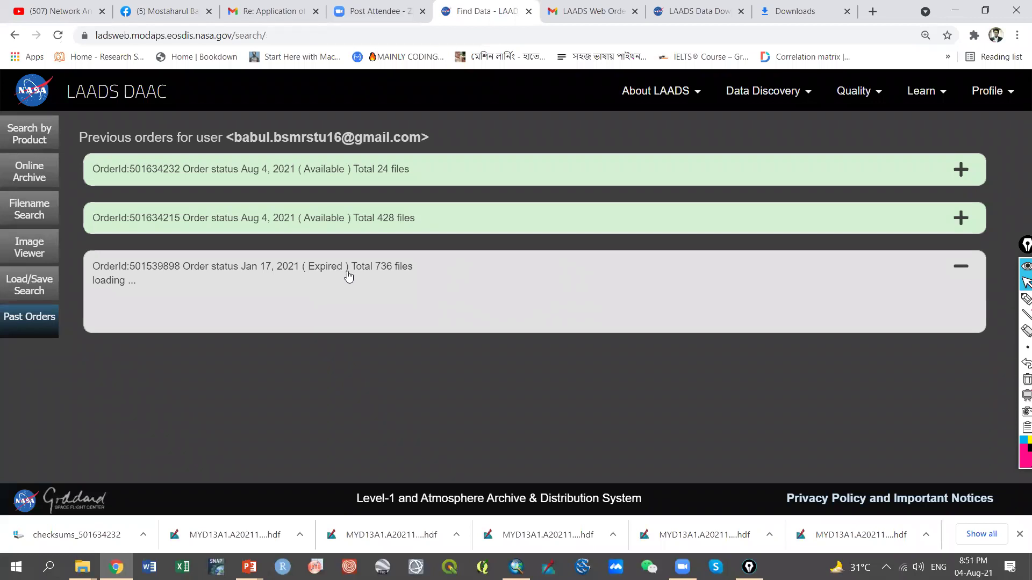
click(348, 276)
click(348, 276)
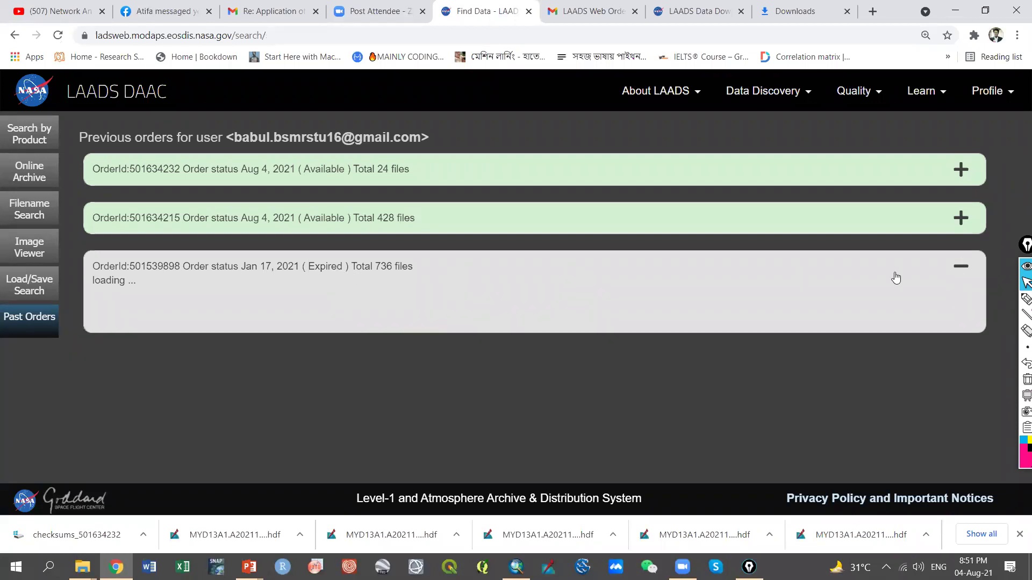
click(974, 274)
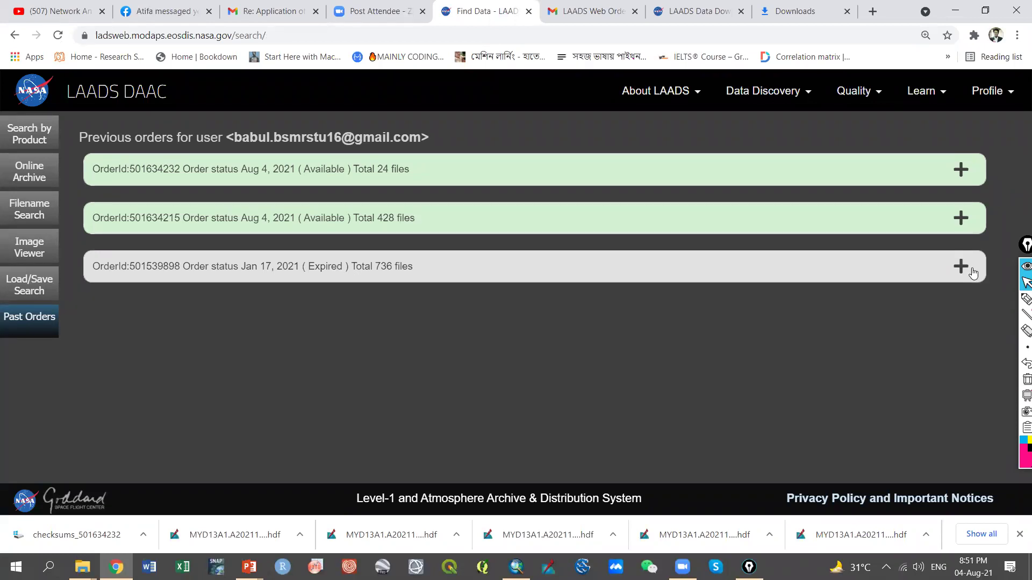
click(401, 216)
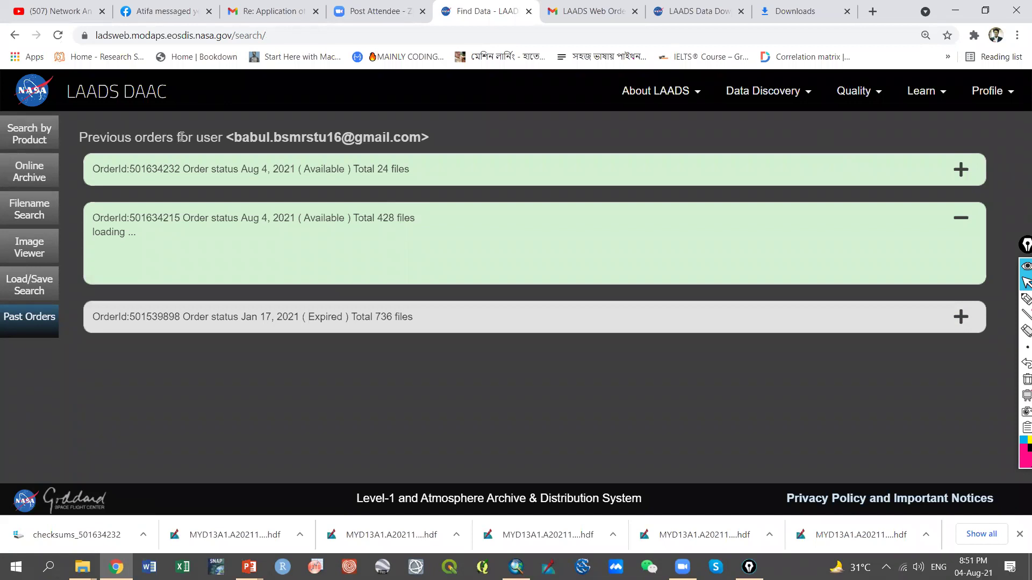
click(8, 39)
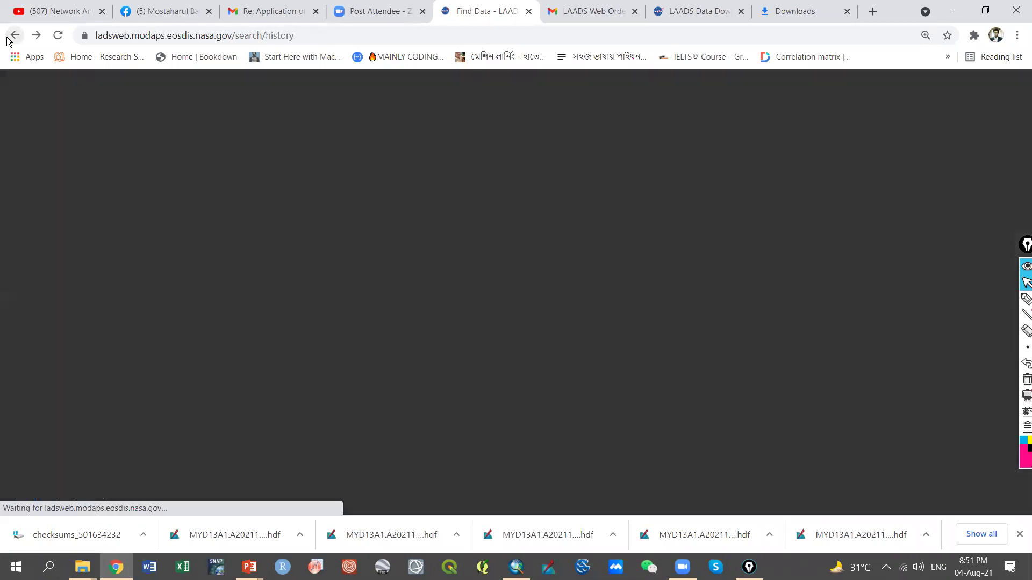
Return to the LAADS product search, filter the products by the keyword MOD11, and select MOD11_L2
click(14, 35)
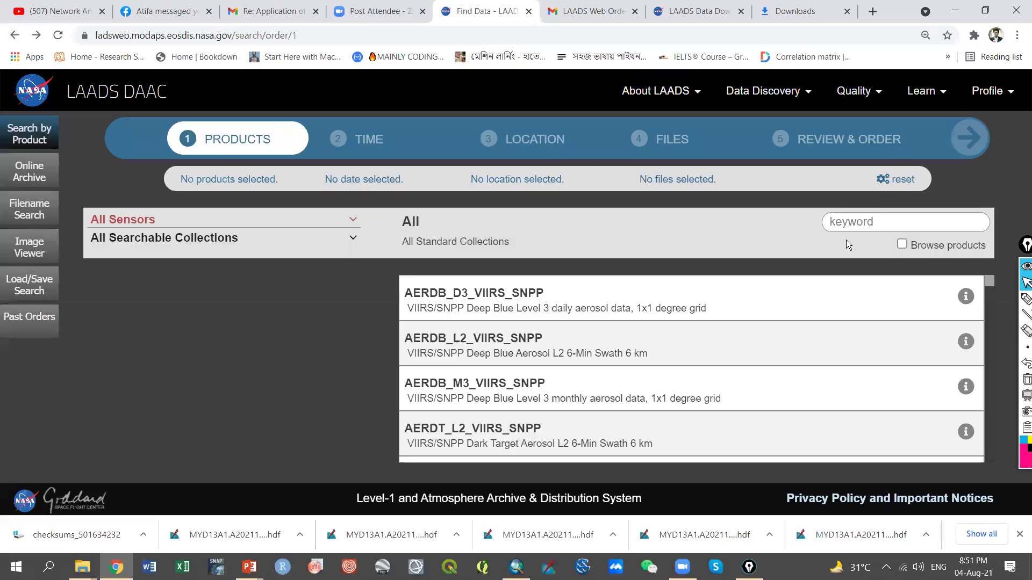
click(855, 223)
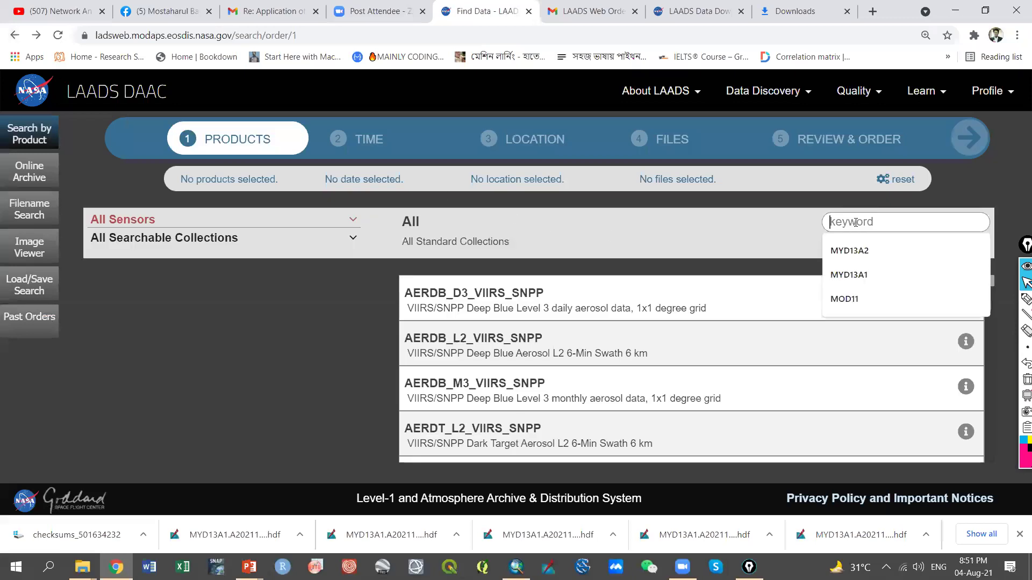
click(864, 300)
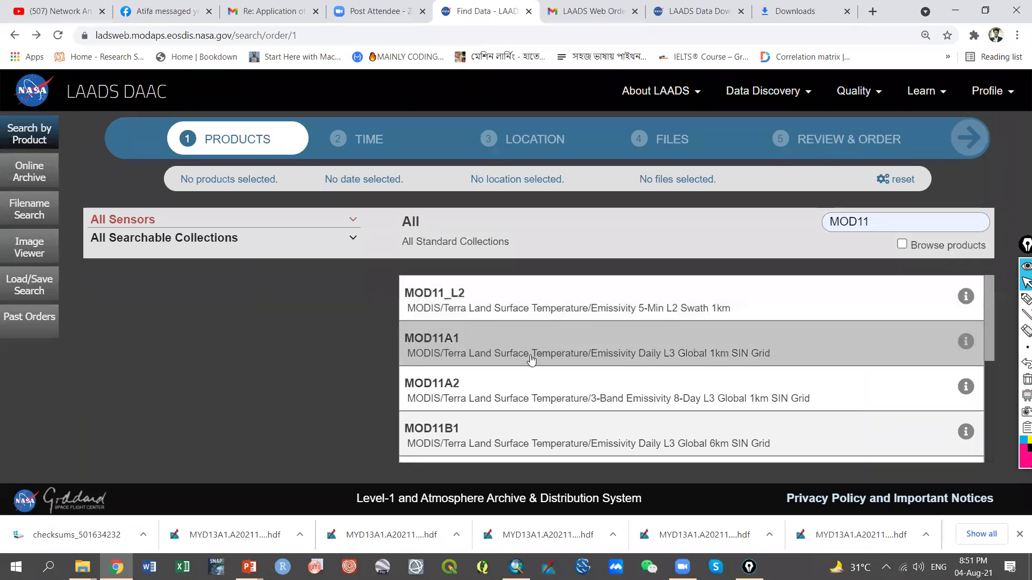
click(522, 313)
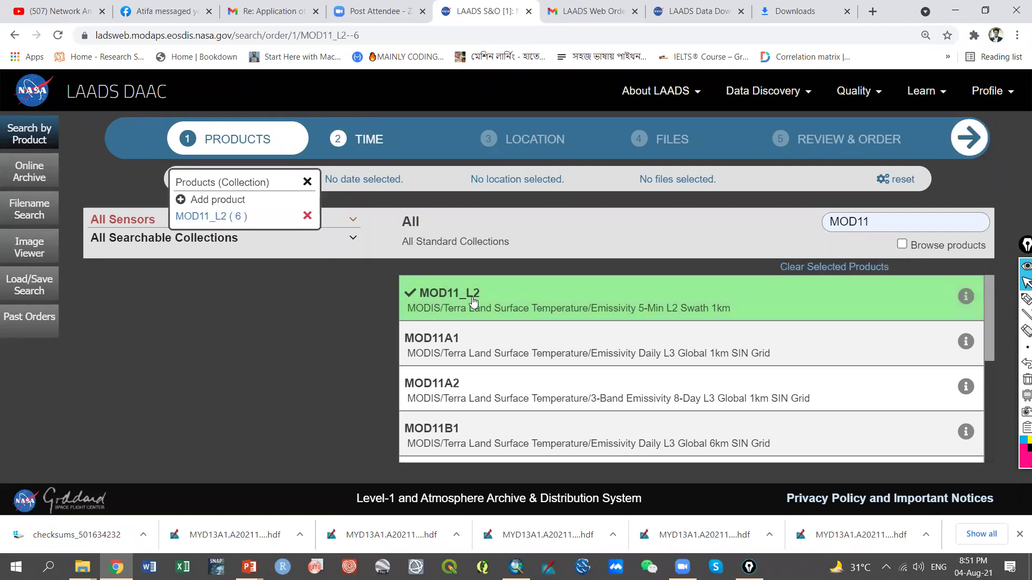
Read through the MOD11_L2 product description page and return to the LAADS product search
click(224, 216)
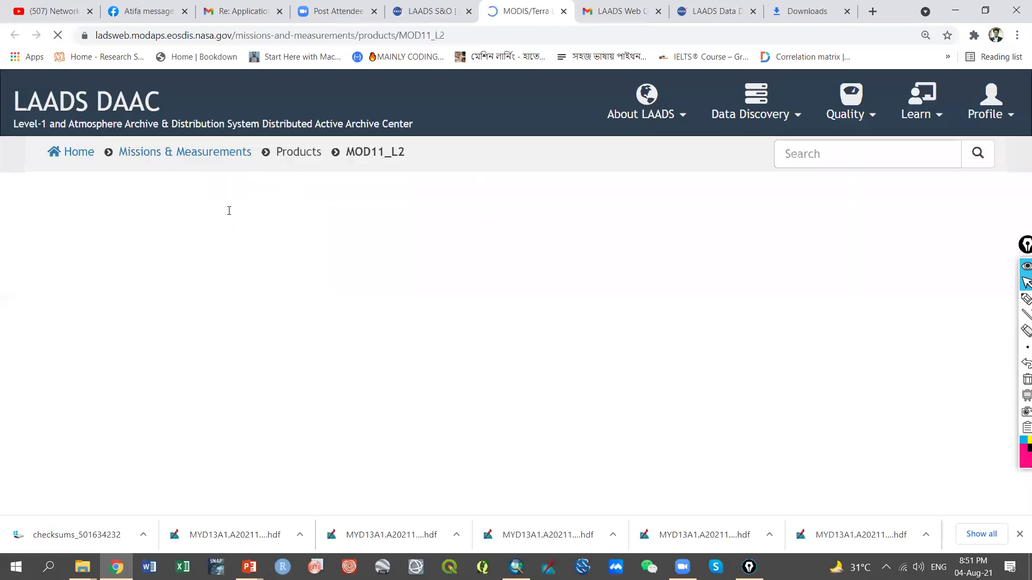
scroll(360, 254, down, 10)
scroll(362, 253, up, 6)
scroll(364, 254, up, 4)
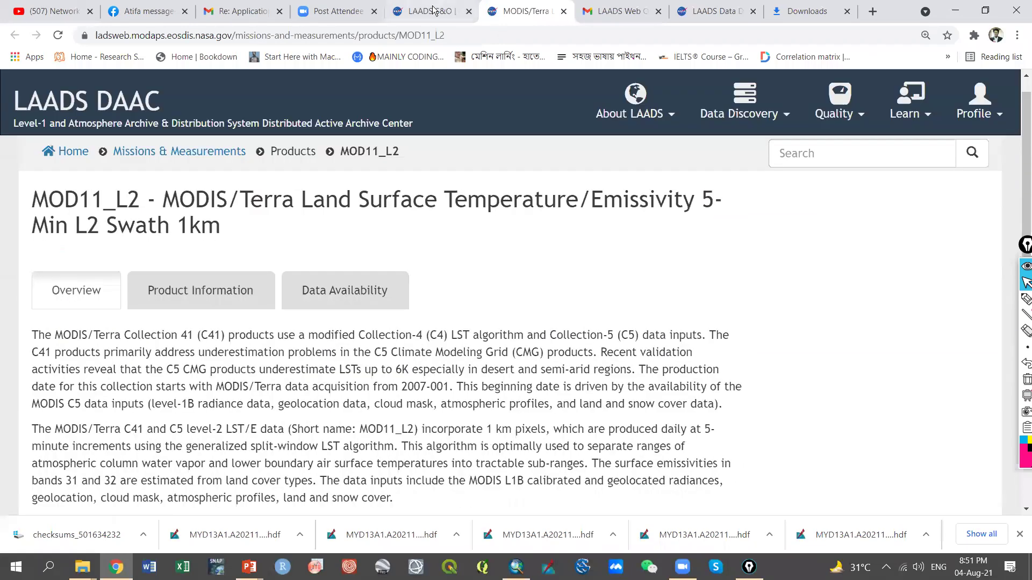
click(430, 11)
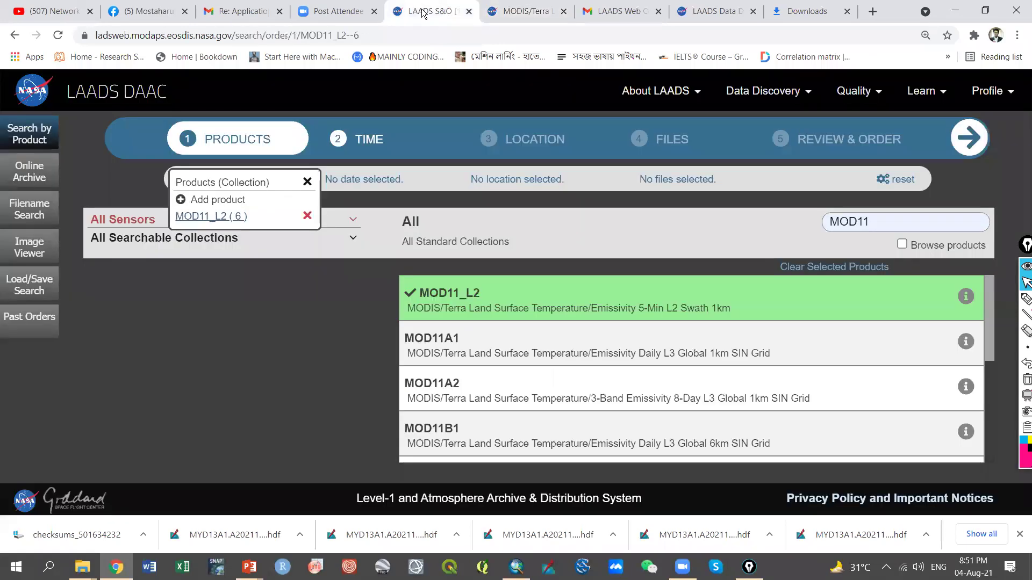
Proceed to the time selection and check the Single Date and Date Range modes and the start-date calendar
click(351, 150)
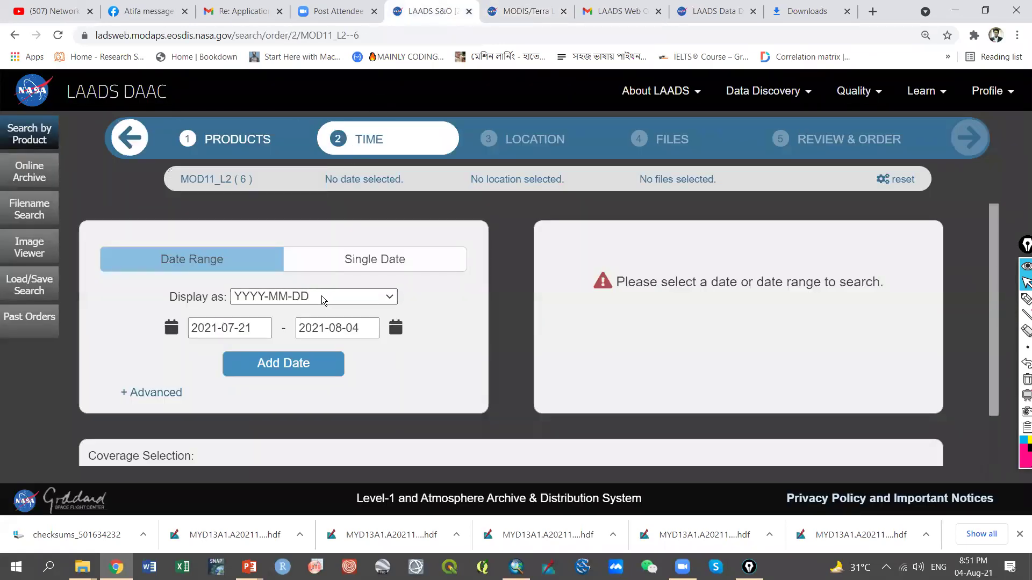
click(378, 259)
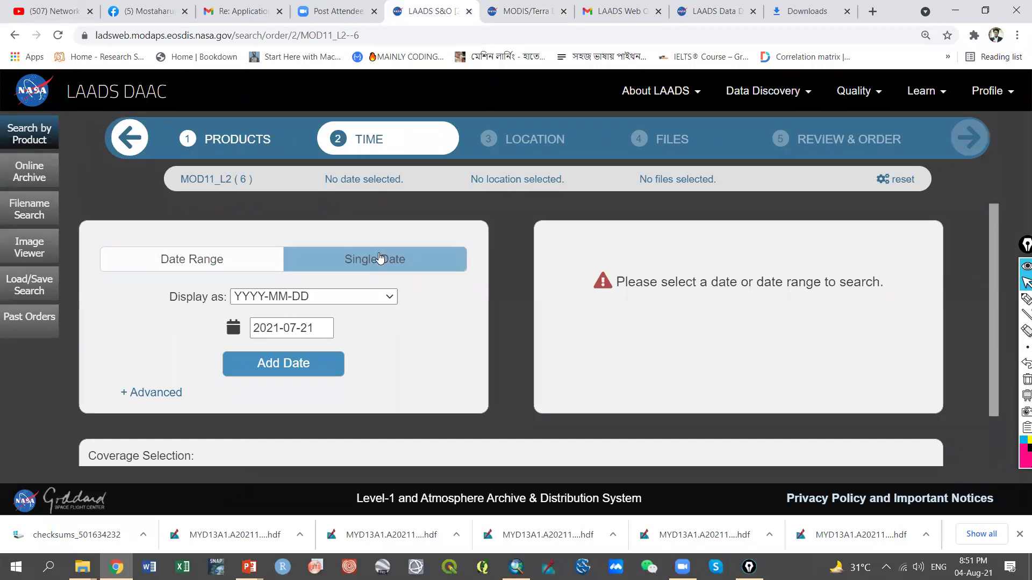
click(245, 257)
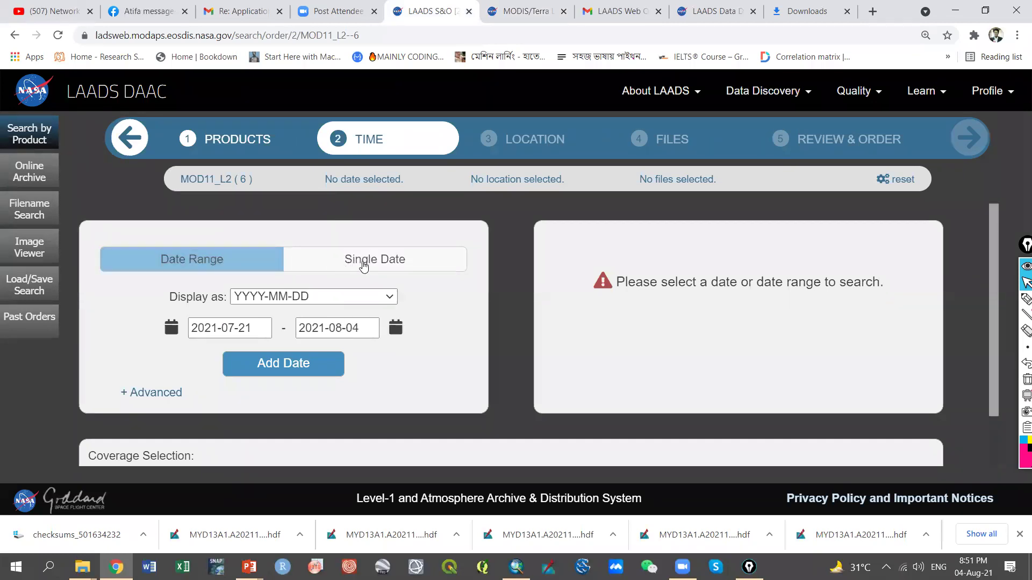
click(228, 328)
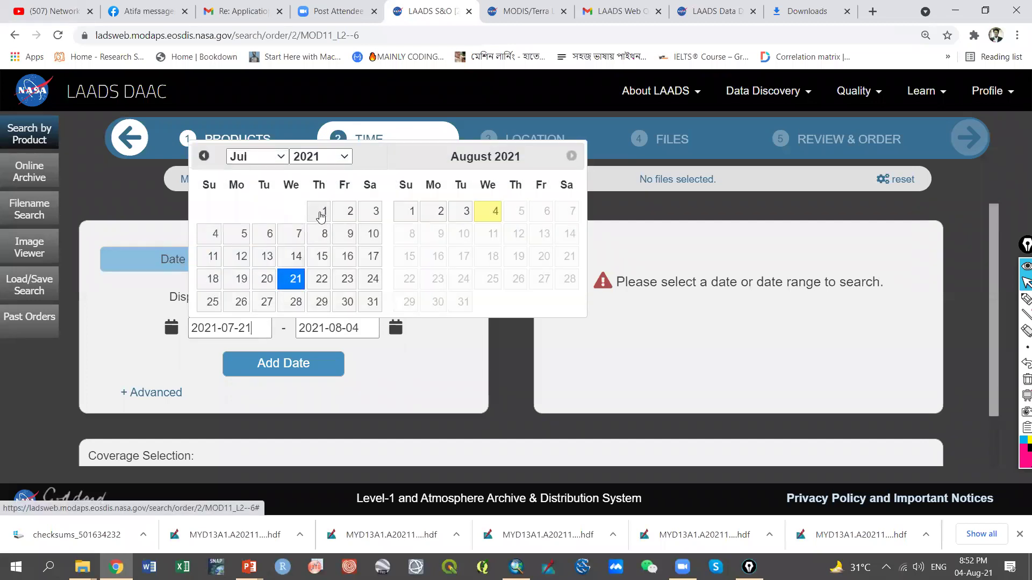
click(431, 372)
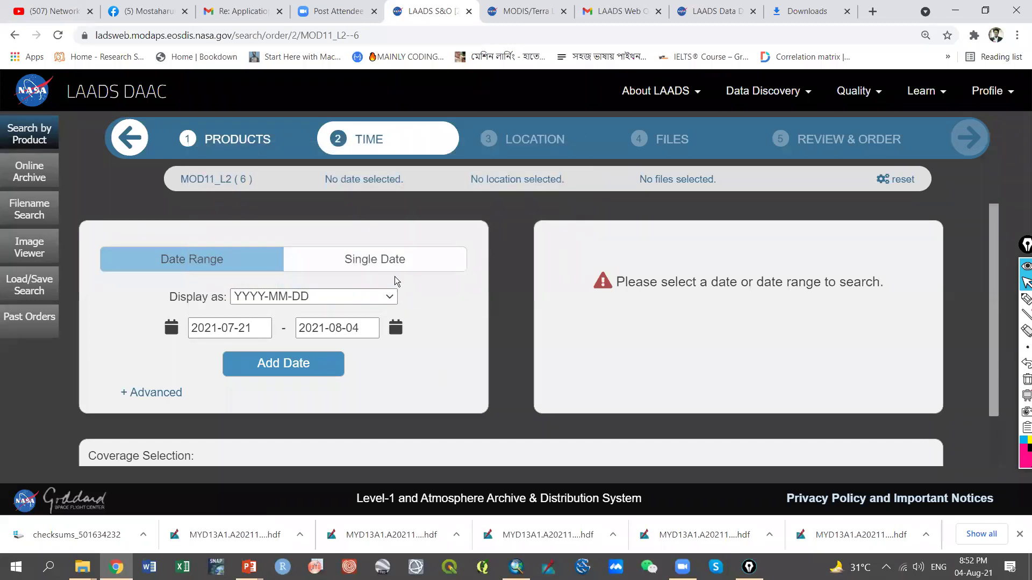
Switch the time selection to a single date and pick January 1, 2021
click(375, 259)
click(360, 294)
click(301, 325)
click(301, 327)
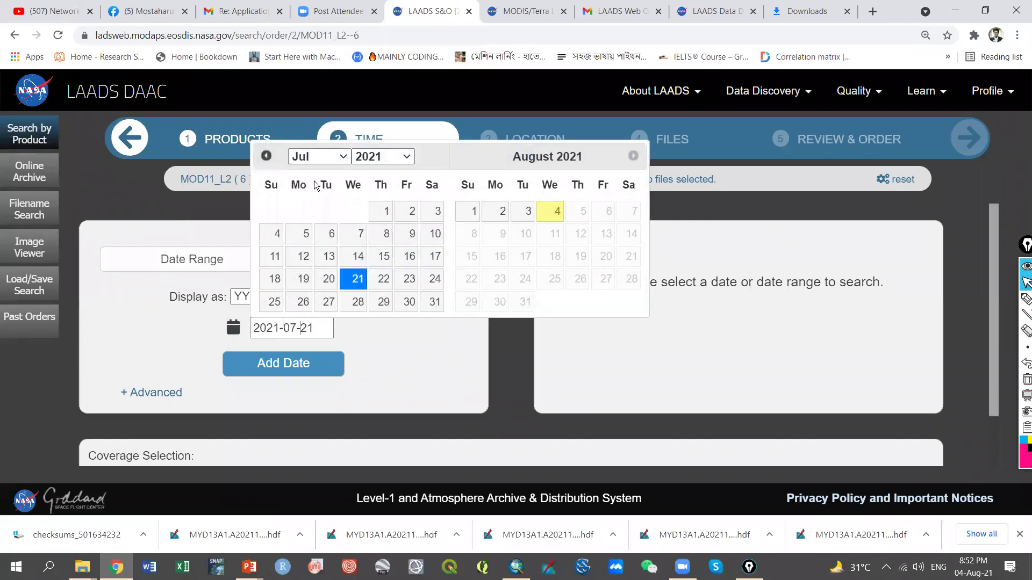
click(324, 156)
click(318, 169)
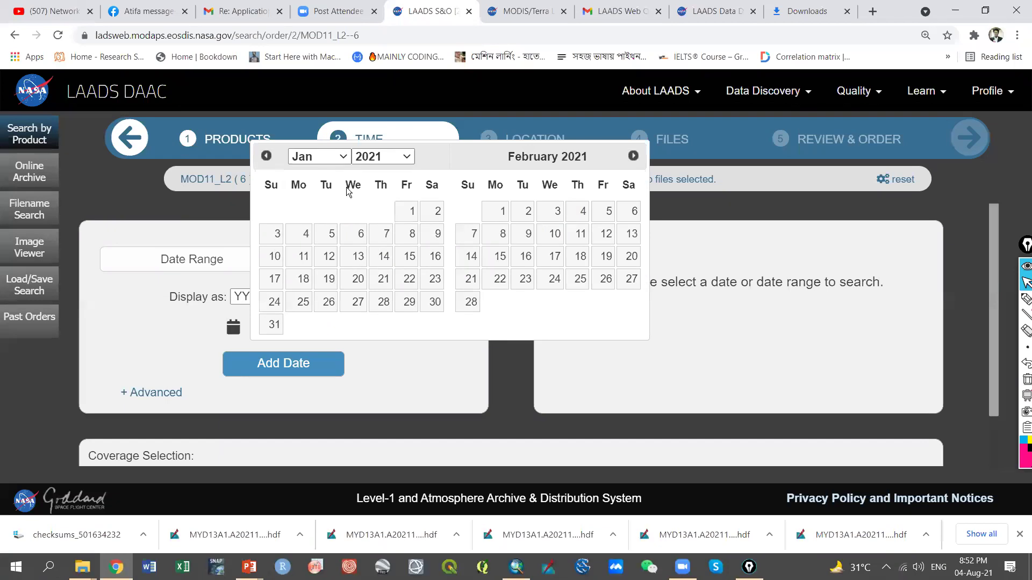
click(414, 214)
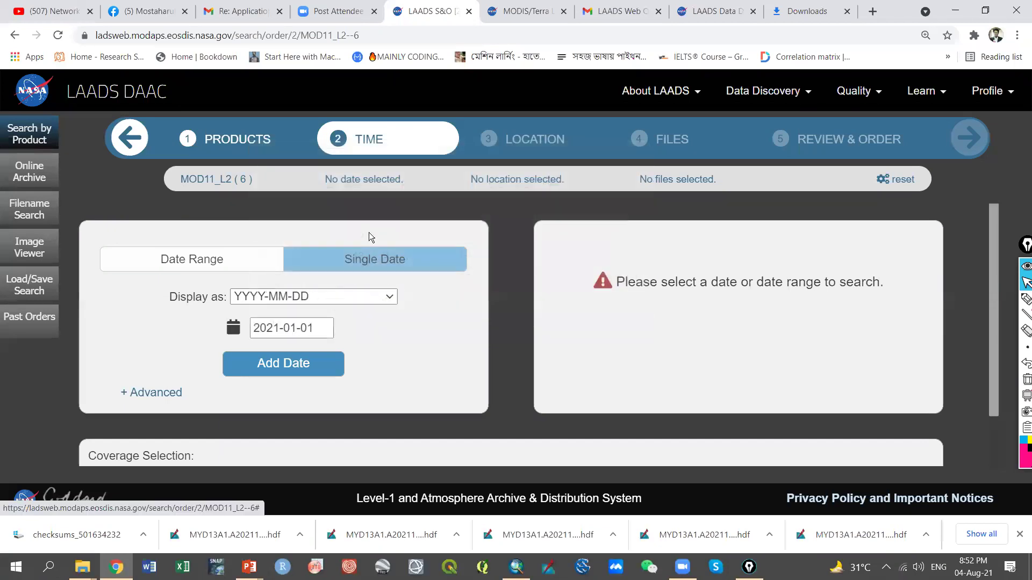
Switch to a date range, set its end to 2021-07-31, and add the range 2021-07-21 to 2021-07-31
click(231, 266)
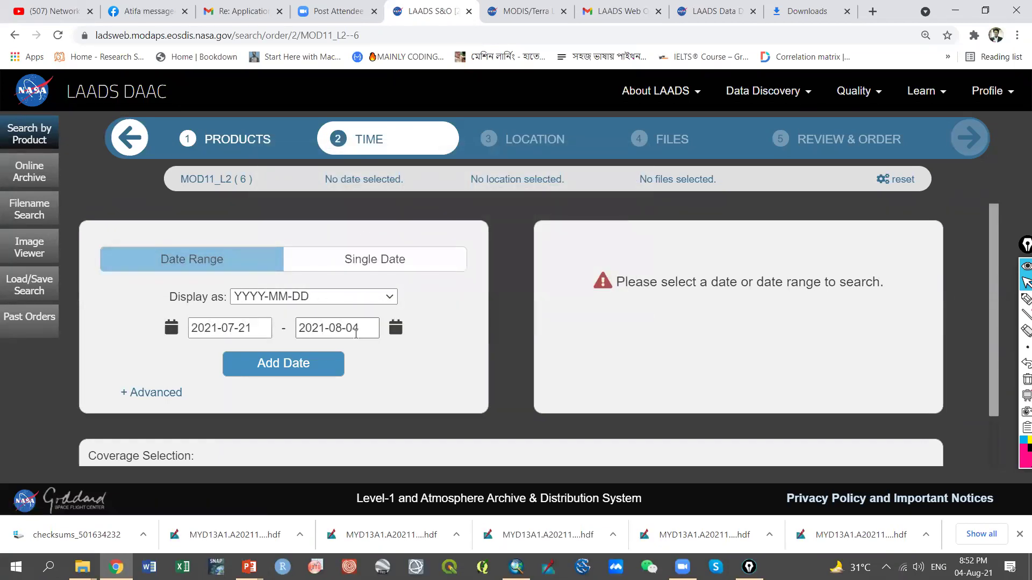
click(396, 329)
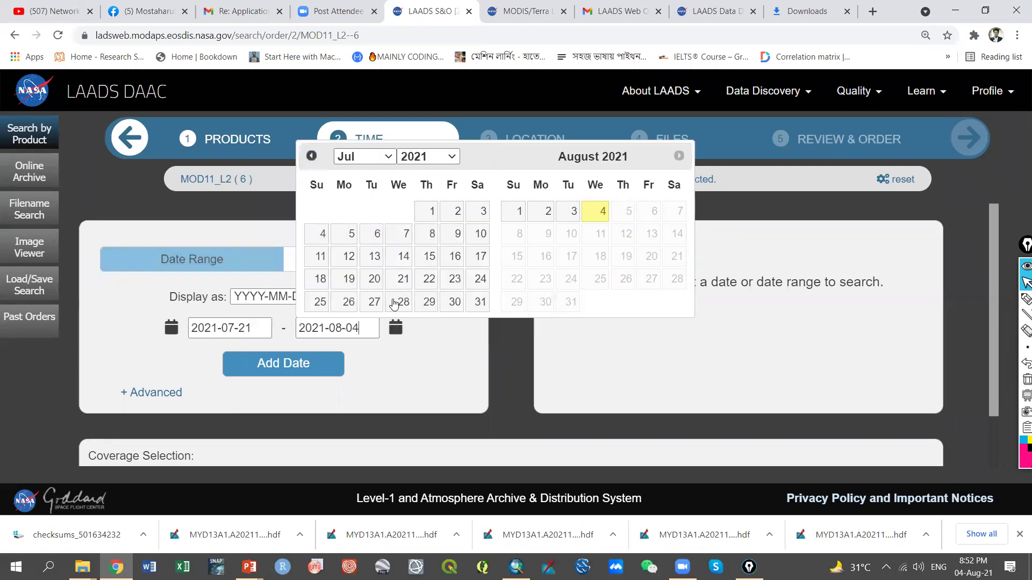
click(476, 302)
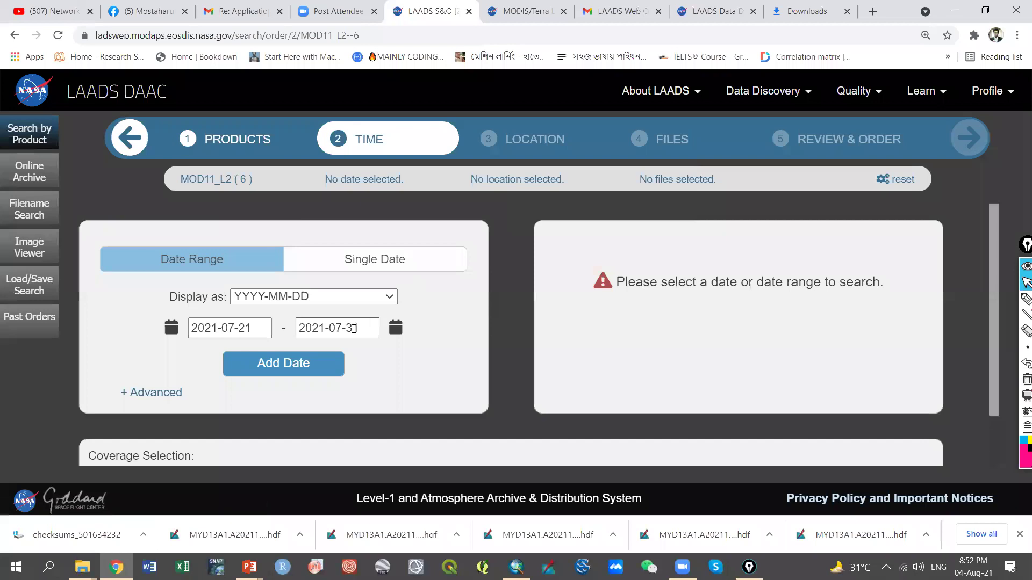
click(264, 363)
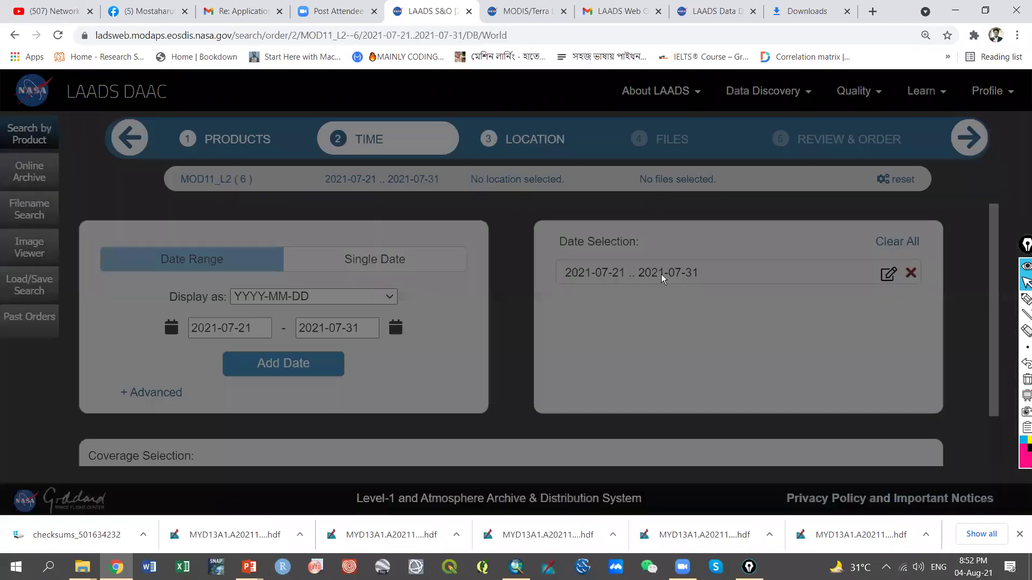
click(661, 376)
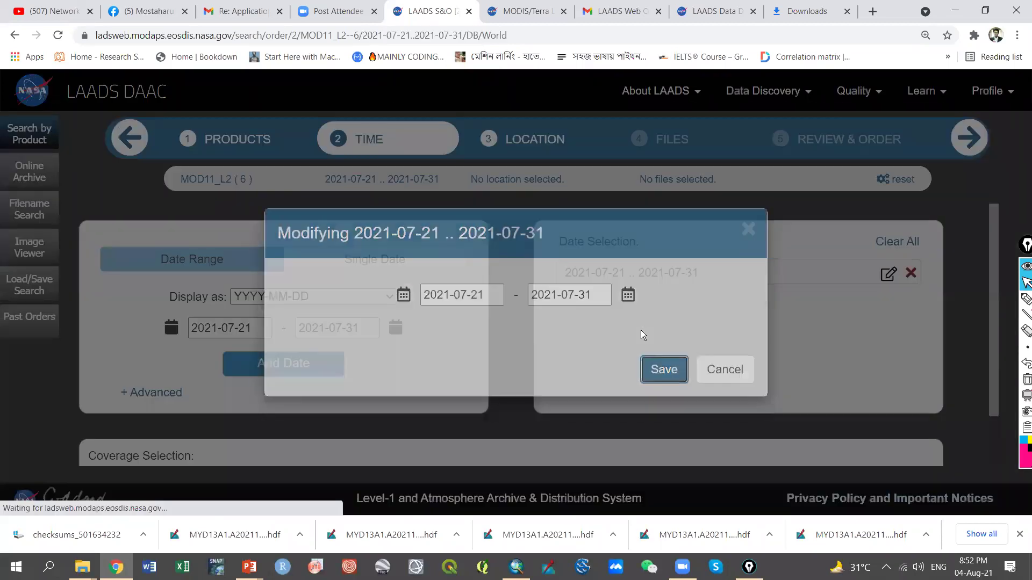
Proceed to the location selection, choose tiles as the area of interest, and look over the tile grid on the world map
click(559, 141)
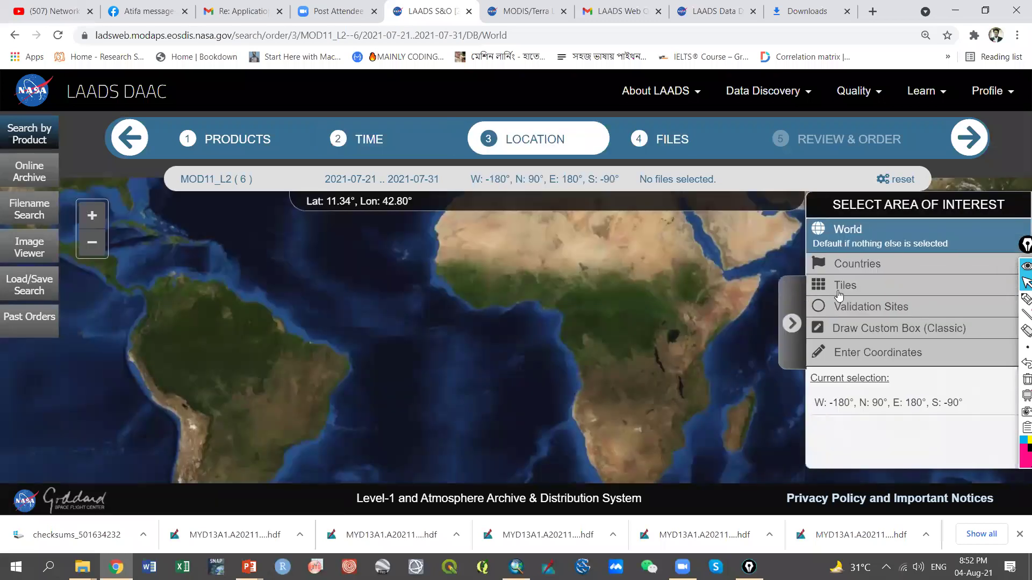
click(841, 289)
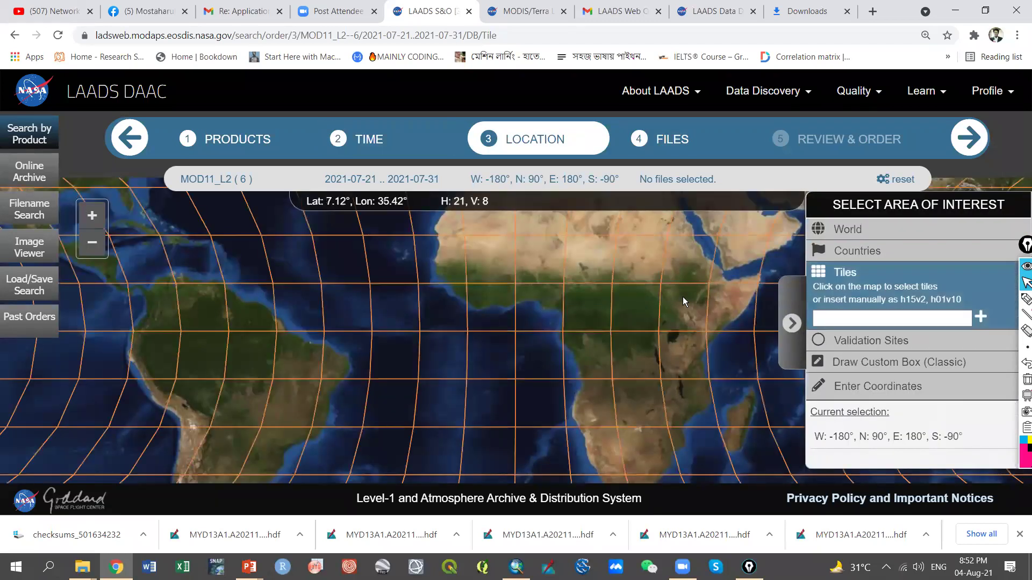
scroll(686, 298, down, 3)
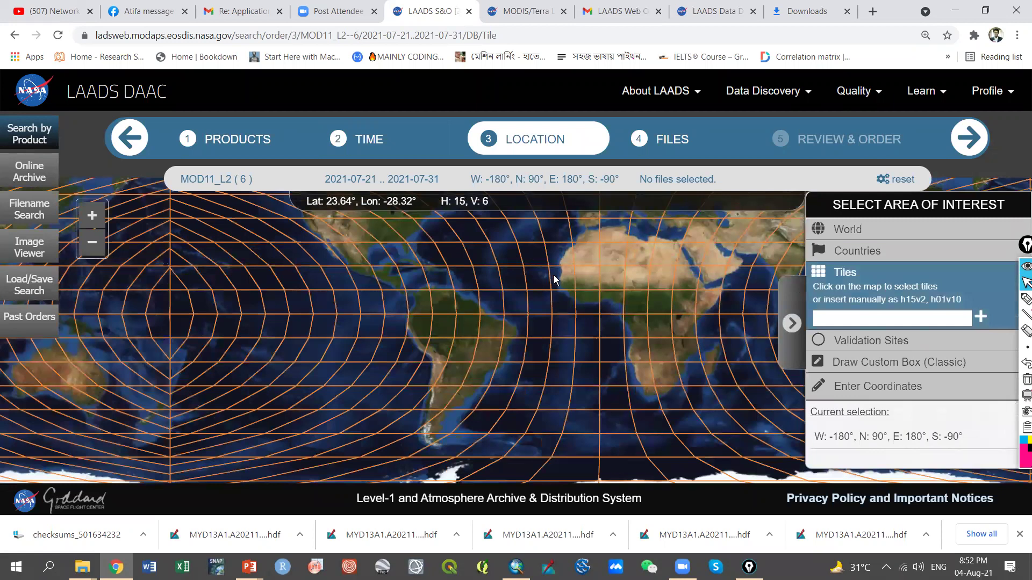
scroll(696, 295, up, 2)
scroll(640, 292, down, 2)
scroll(685, 289, up, 3)
scroll(625, 273, down, 3)
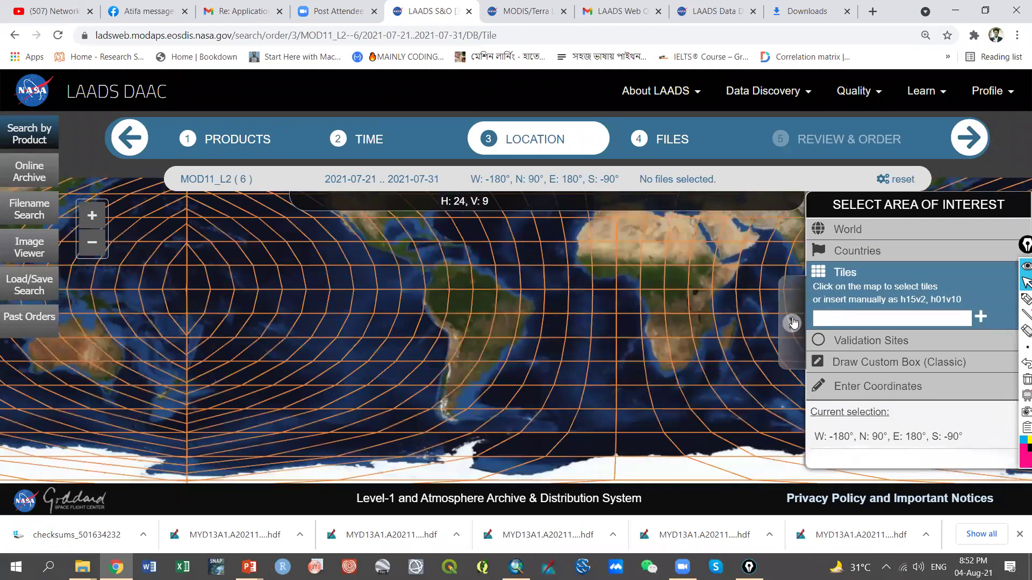
click(793, 323)
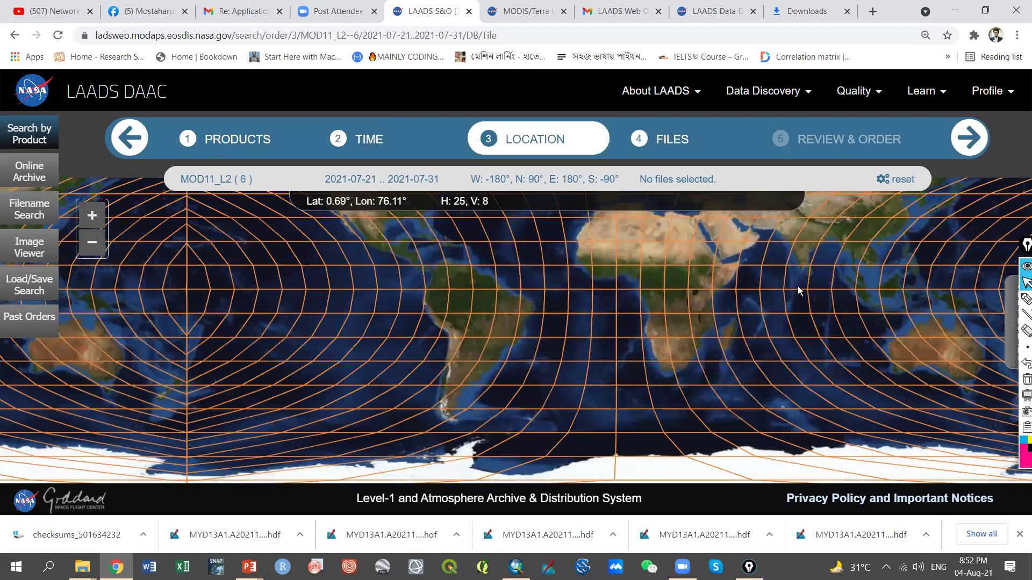
scroll(798, 285, up, 1)
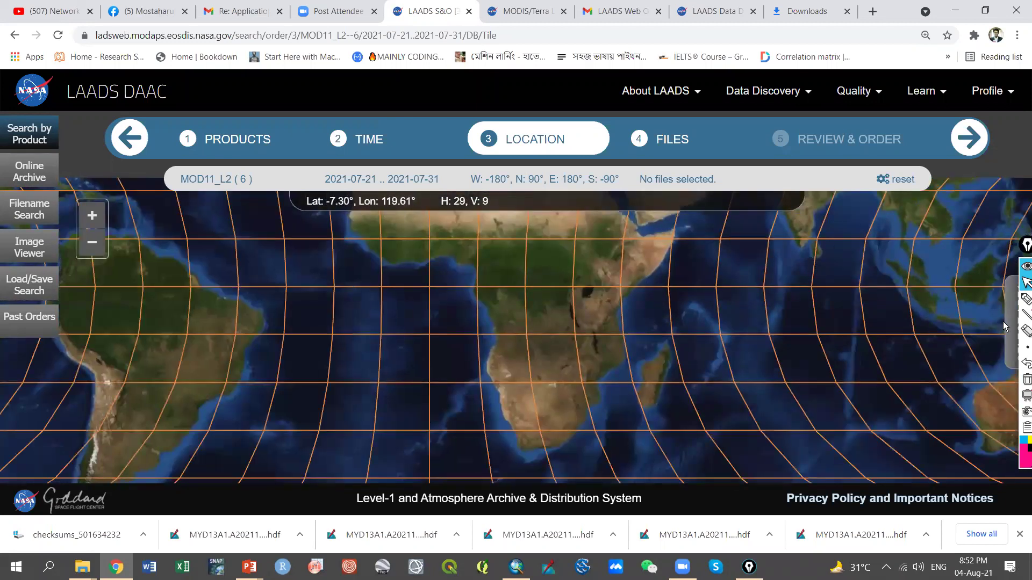
click(1004, 321)
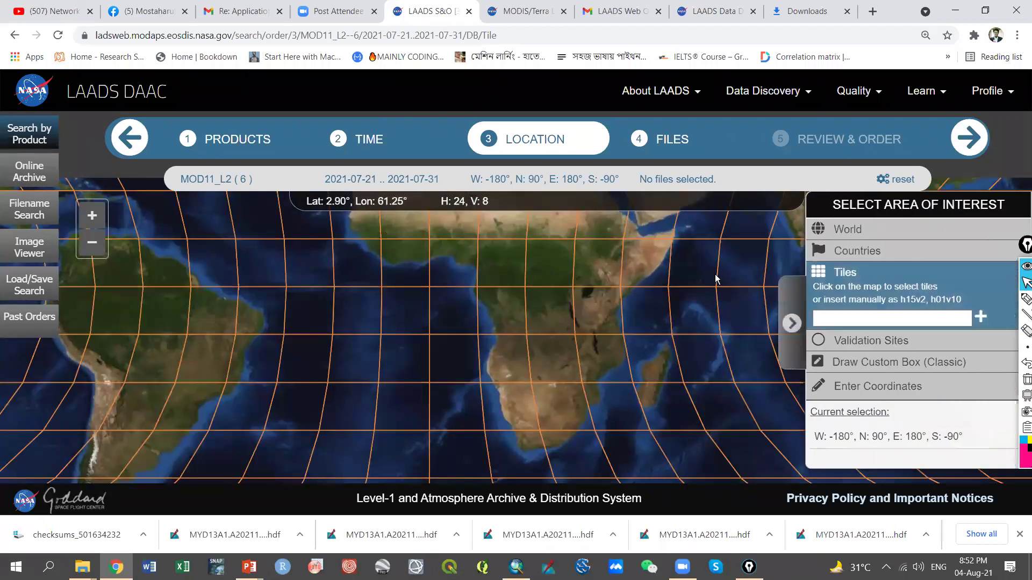
Select the two neighbouring tiles H25 V6 and H26 V6 over the northern Indian subcontinent and Bangladesh on the map
scroll(687, 266, down, 2)
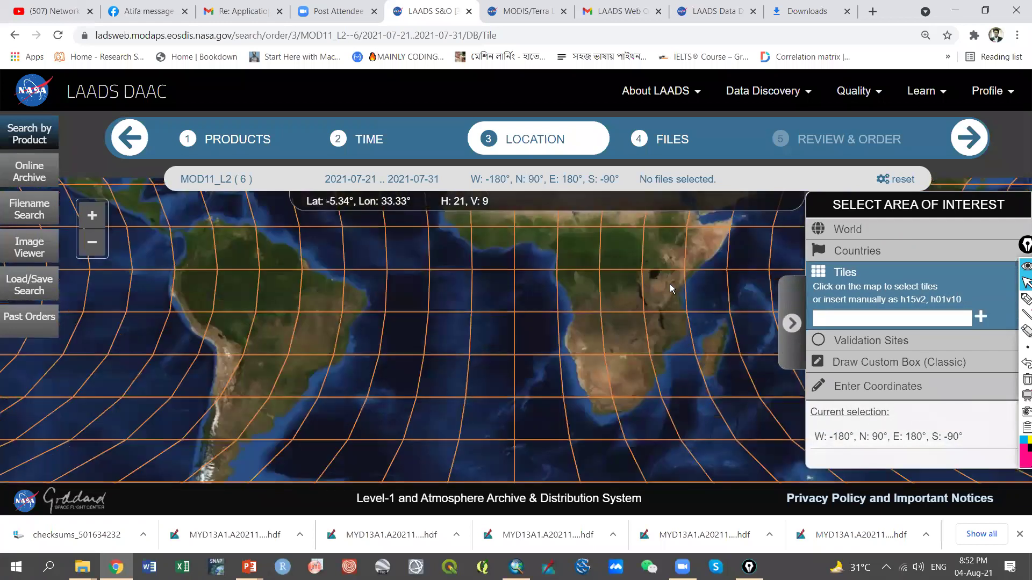
drag(690, 249, 641, 323)
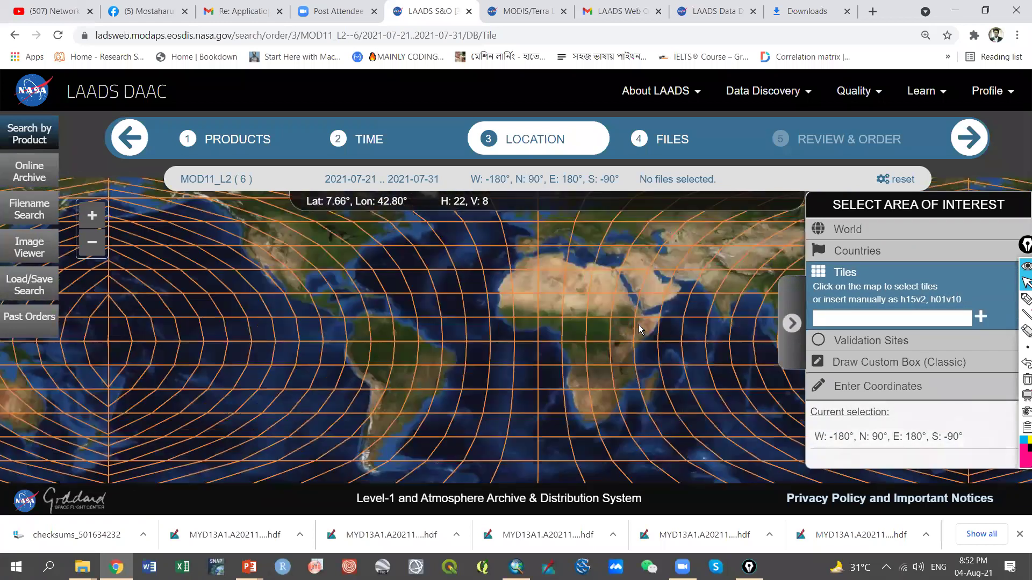
scroll(589, 332, up, 2)
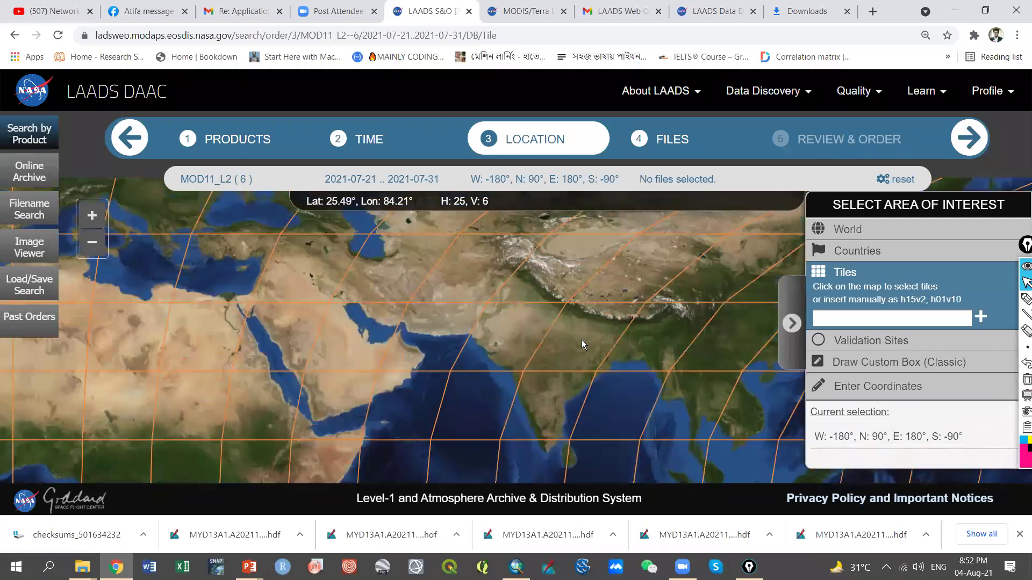
click(680, 337)
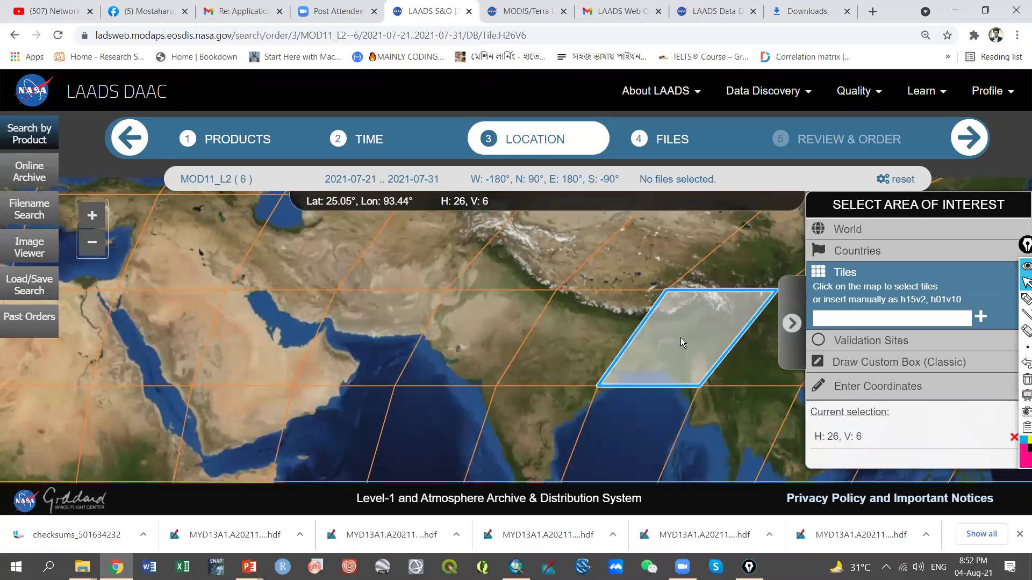
click(604, 319)
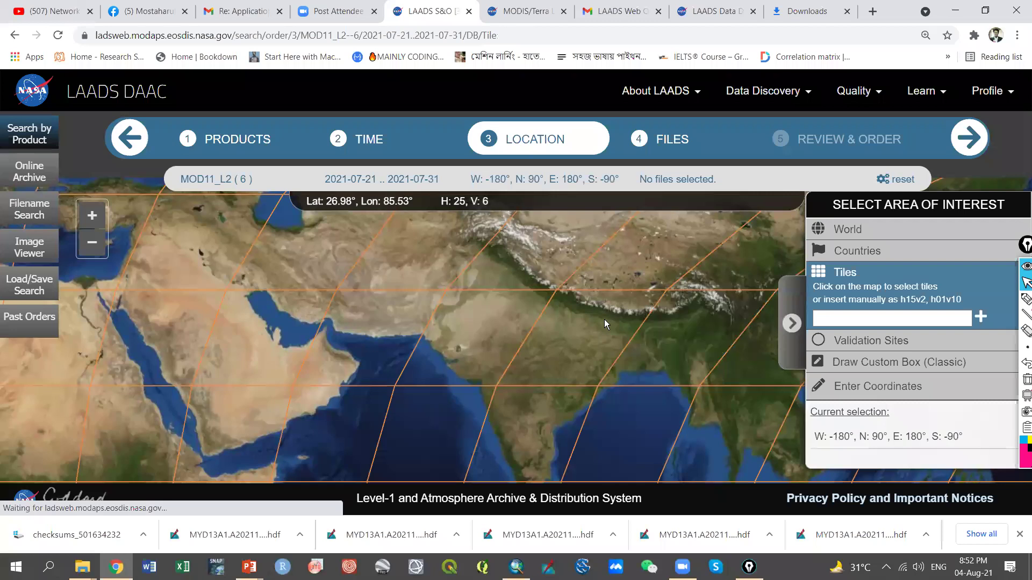
click(688, 335)
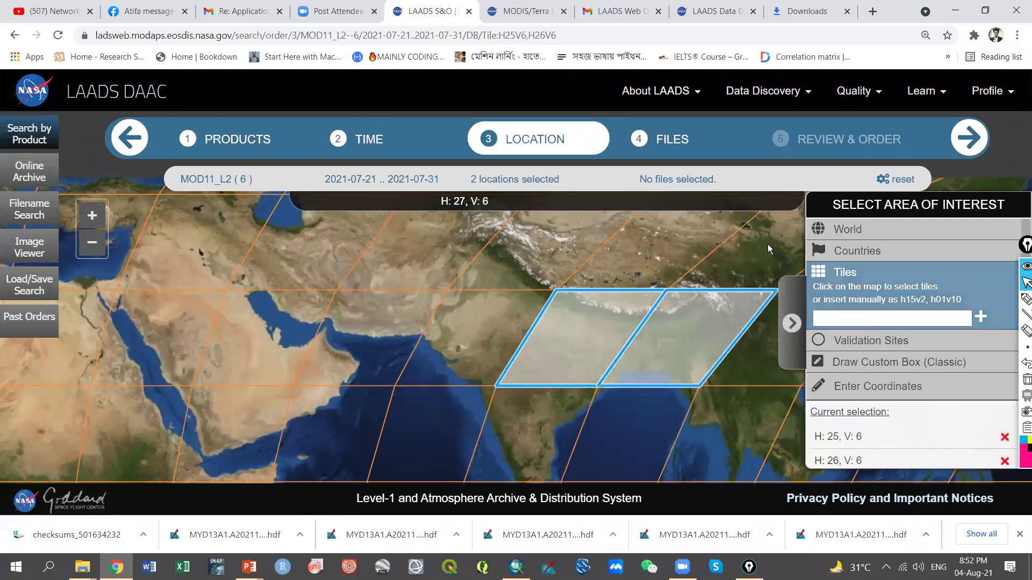
Proceed to the list of matching MOD11_L2 files and check the choices for downloading the query results
click(669, 146)
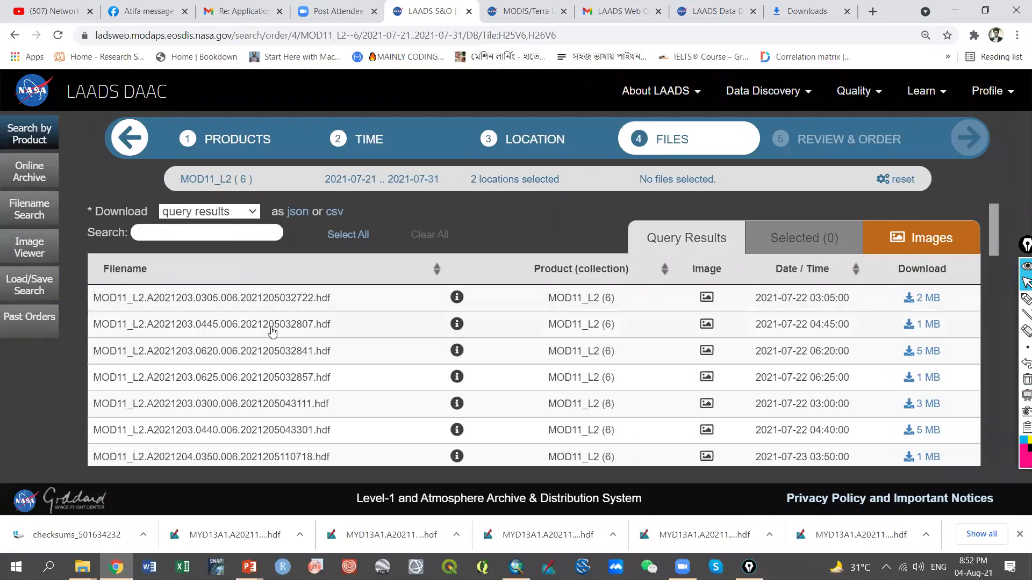
click(249, 211)
click(249, 213)
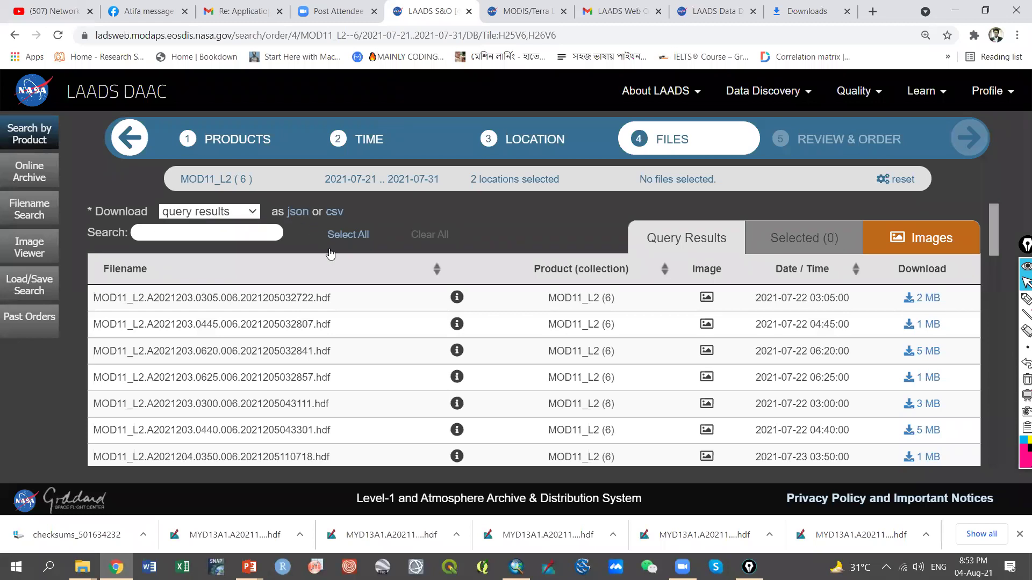
Look through the MOD11_L2 query results and check the list of selected files
scroll(386, 305, down, 1)
scroll(385, 305, up, 1)
click(801, 248)
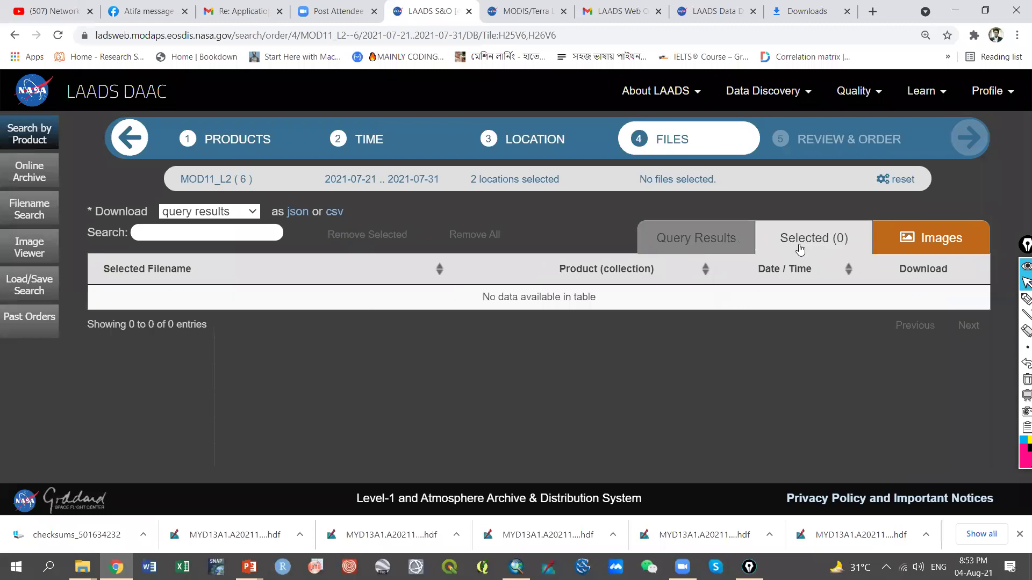
click(704, 247)
scroll(274, 308, down, 15)
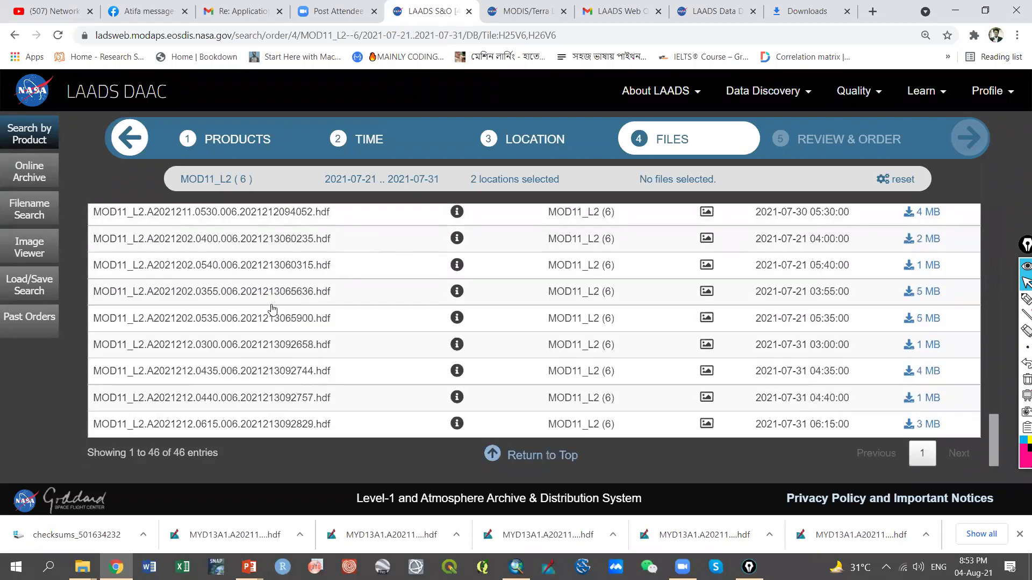
scroll(273, 308, up, 10)
scroll(266, 295, up, 4)
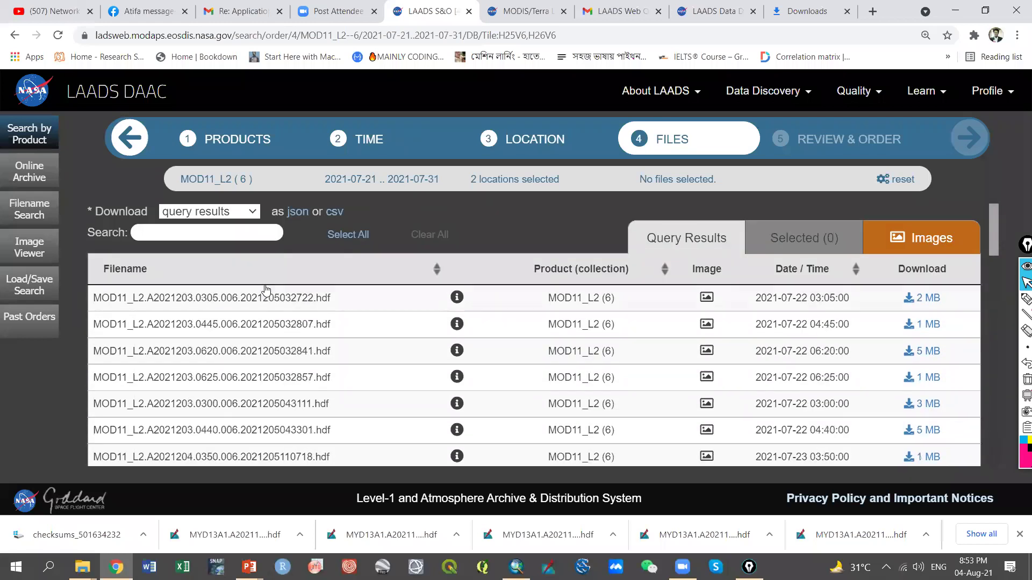
Download the query results as JSON and dismiss the download notification
click(250, 209)
click(251, 209)
click(298, 215)
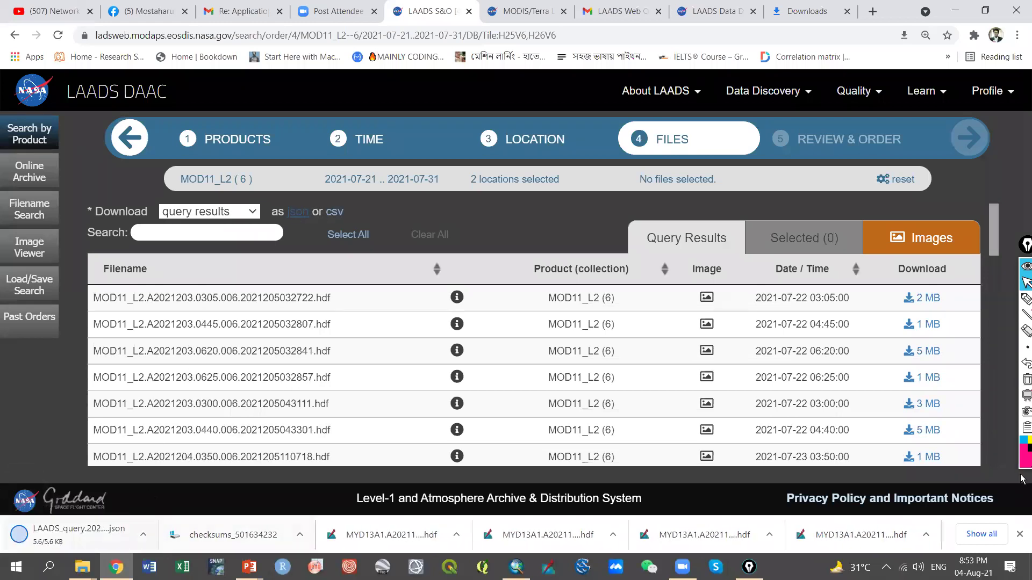
click(1019, 534)
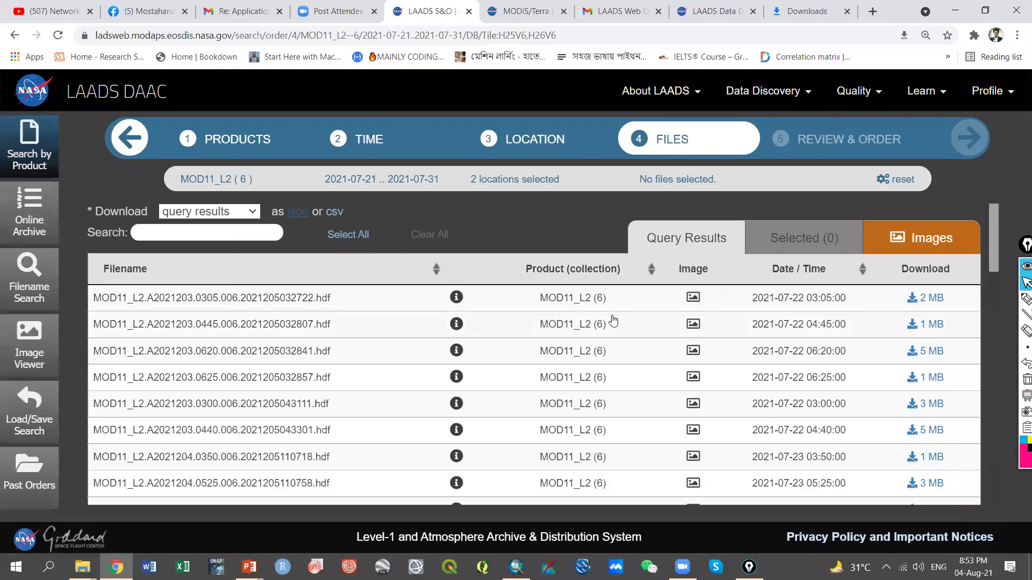
Sort the query results by date, product and filename, leaving them in descending filename order
scroll(622, 317, down, 2)
scroll(633, 323, up, 2)
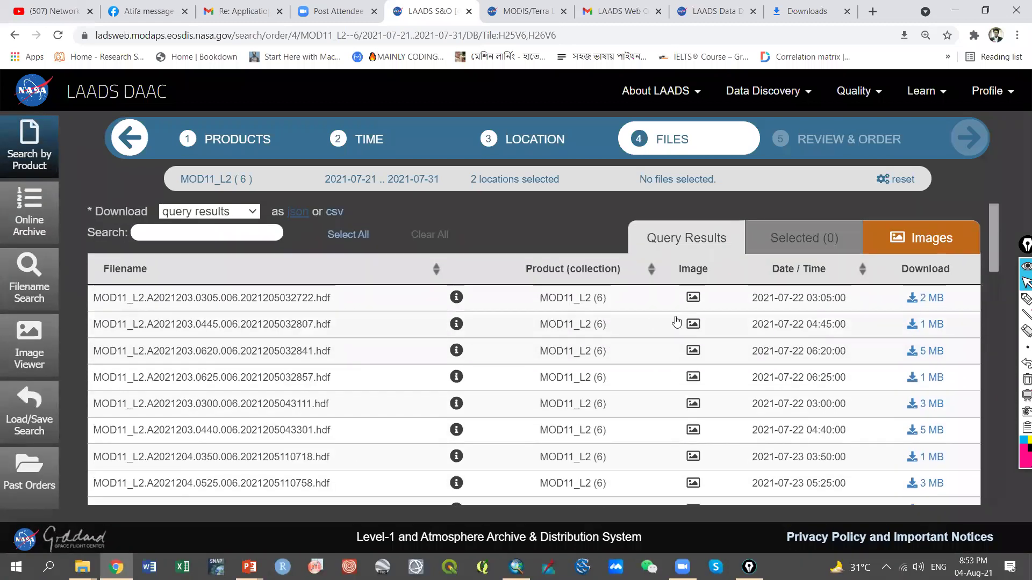
click(794, 270)
click(562, 269)
click(335, 277)
click(433, 278)
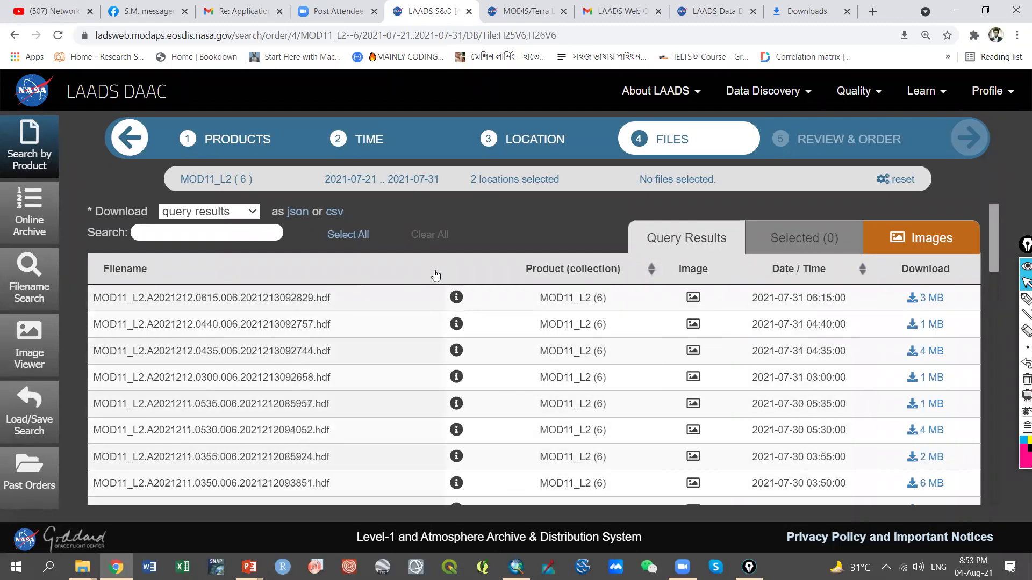
Review the selected files, the chosen tile locations and date range, and the complete list of sorted results
click(814, 236)
click(698, 236)
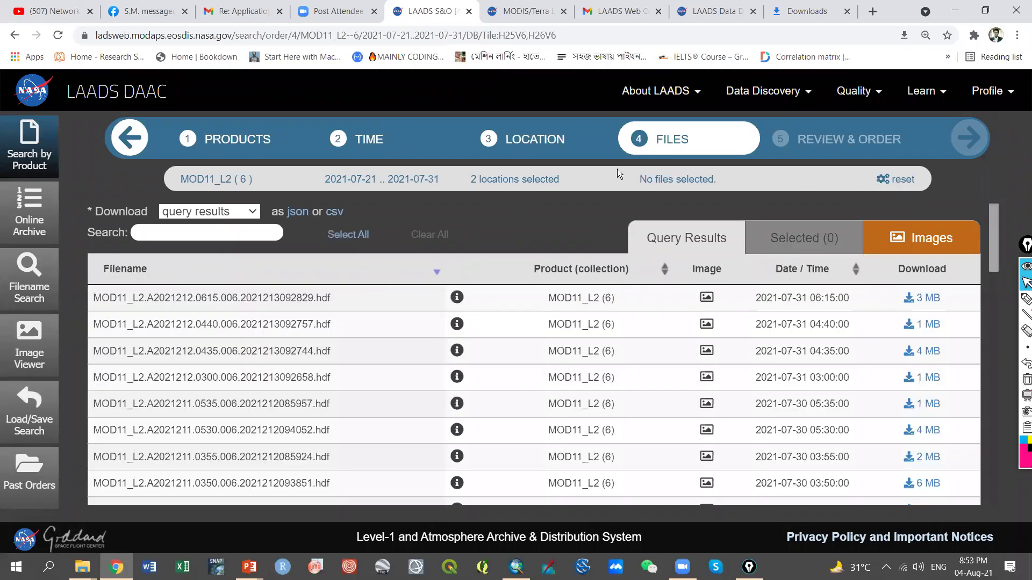
click(519, 183)
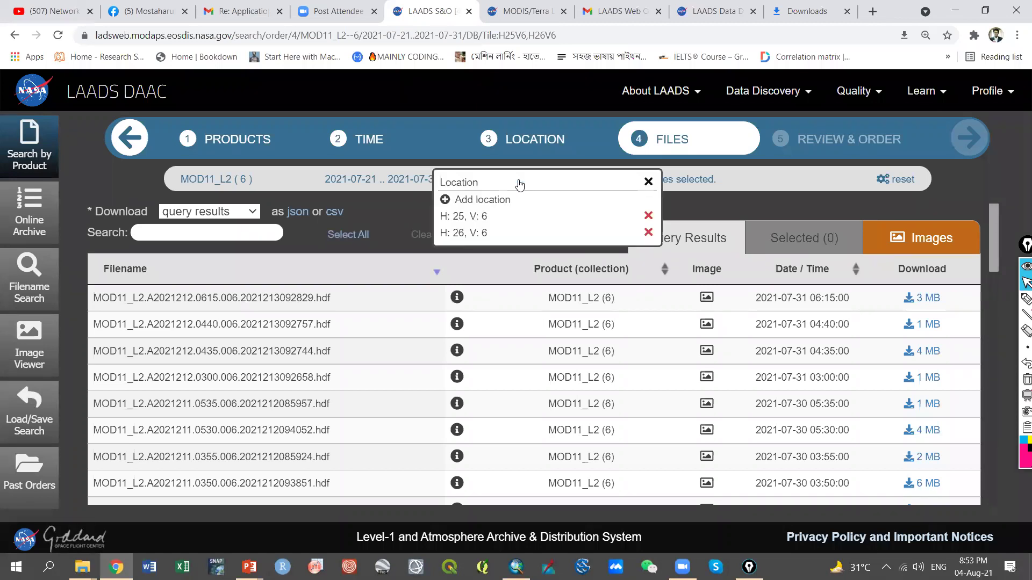
click(405, 186)
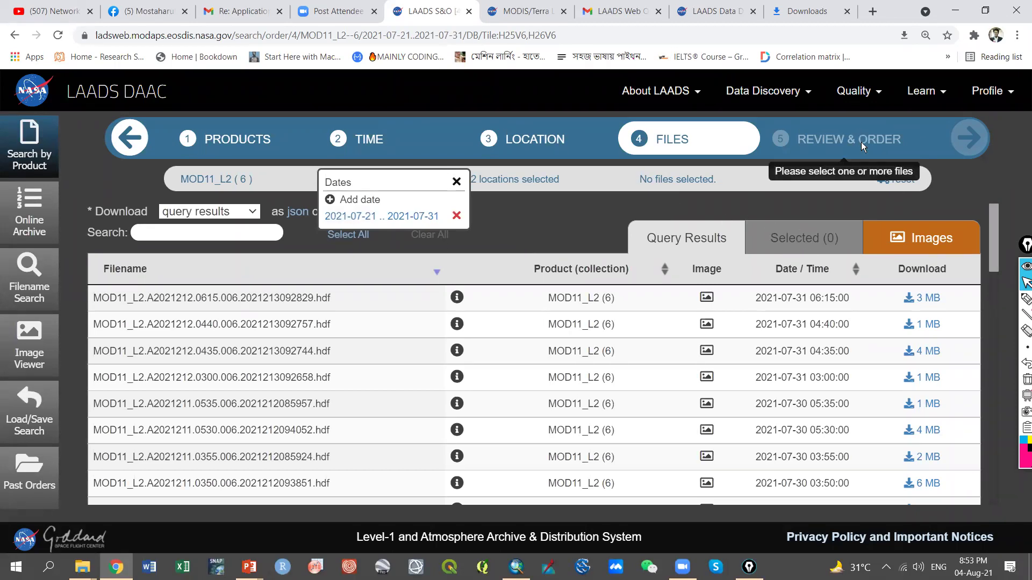
click(465, 183)
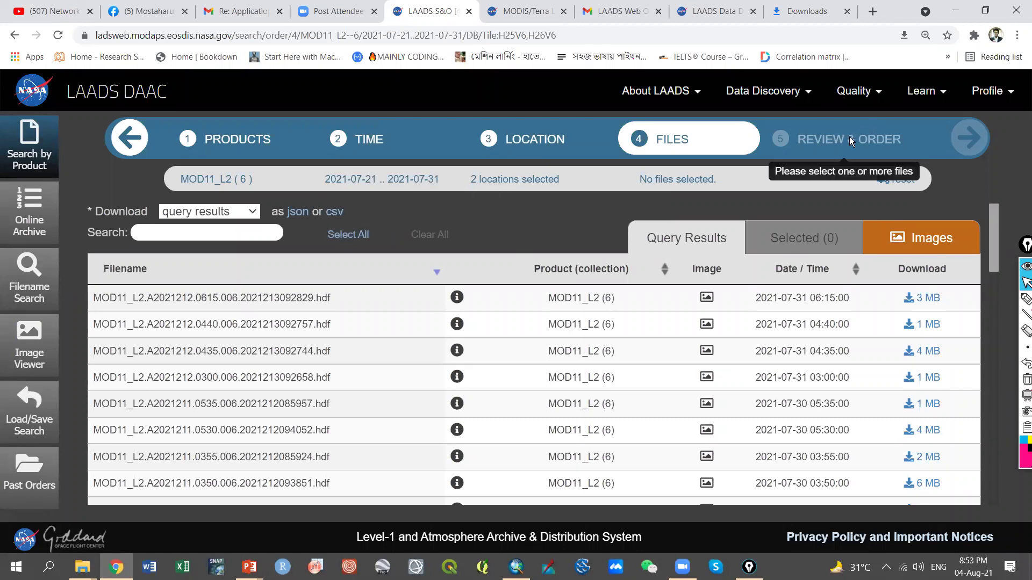
scroll(763, 257, down, 10)
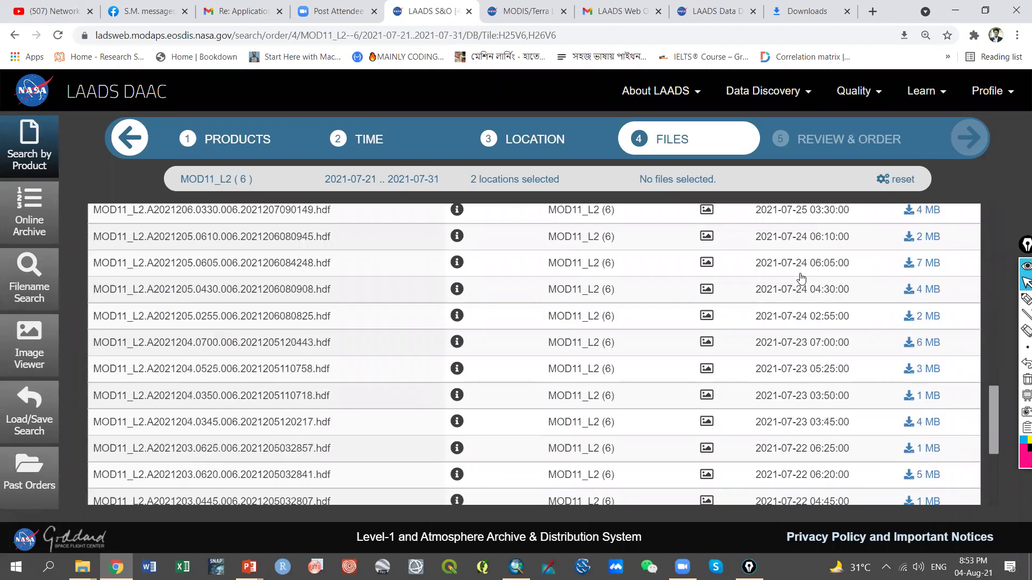
scroll(801, 278, down, 5)
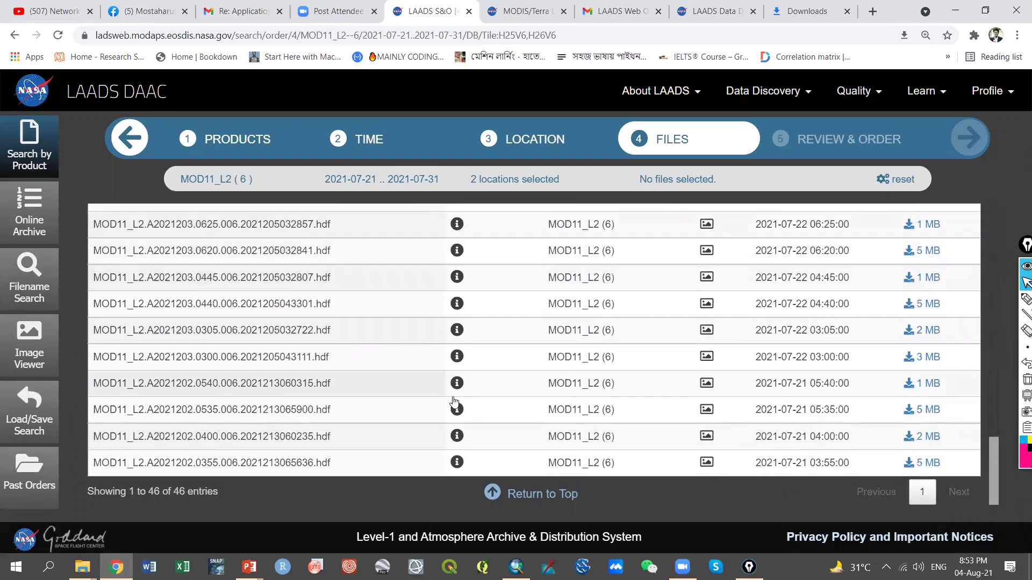
scroll(524, 424, up, 15)
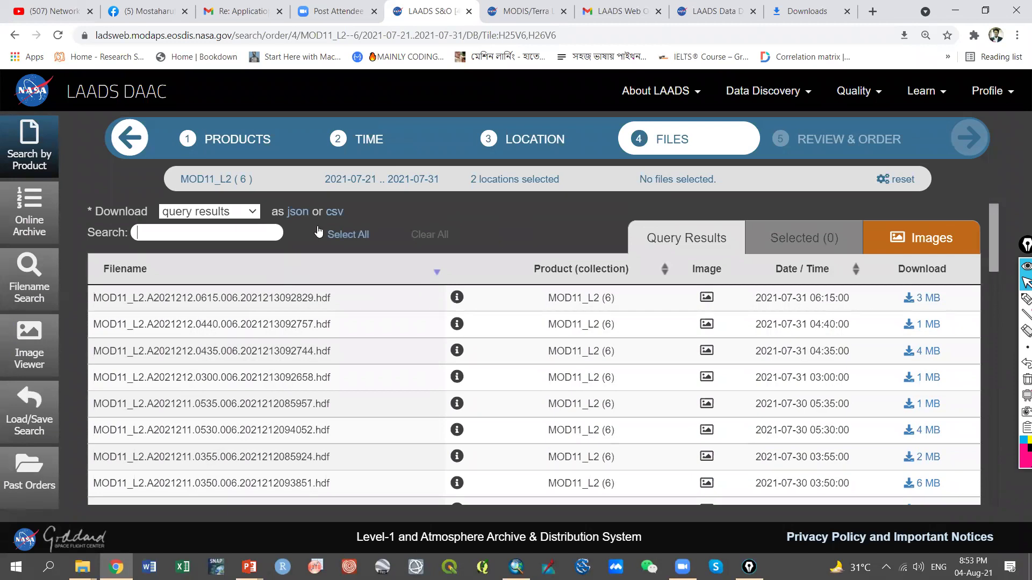
text(,)
key(BackSpace)
text(.ti)
click(206, 299)
click(206, 299)
double_click(206, 300)
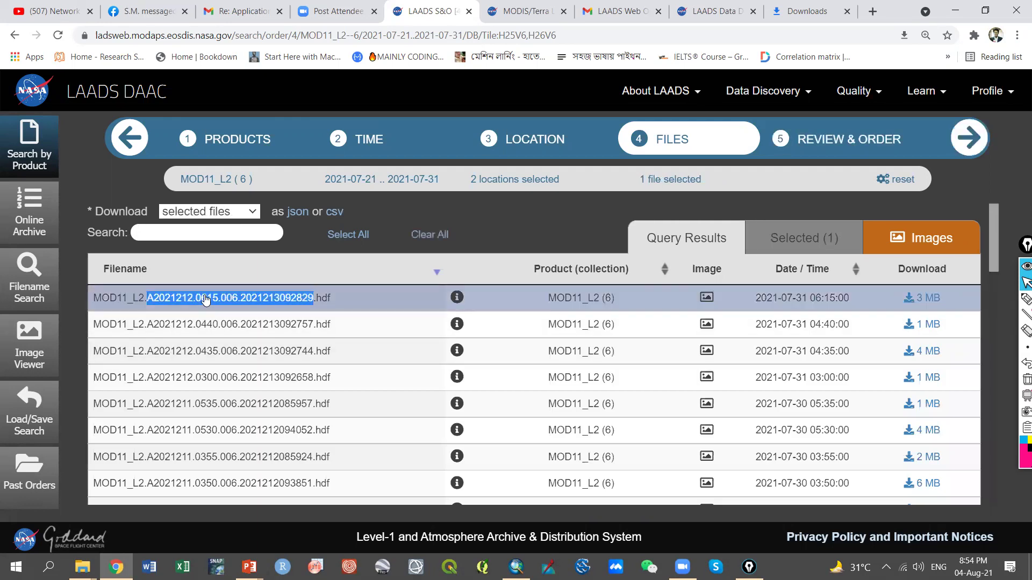
click(206, 299)
Return to the time settings, exclude Day-Night Boundary coverage, and re-add the date range 2021-07-21 to 2021-07-31
click(379, 140)
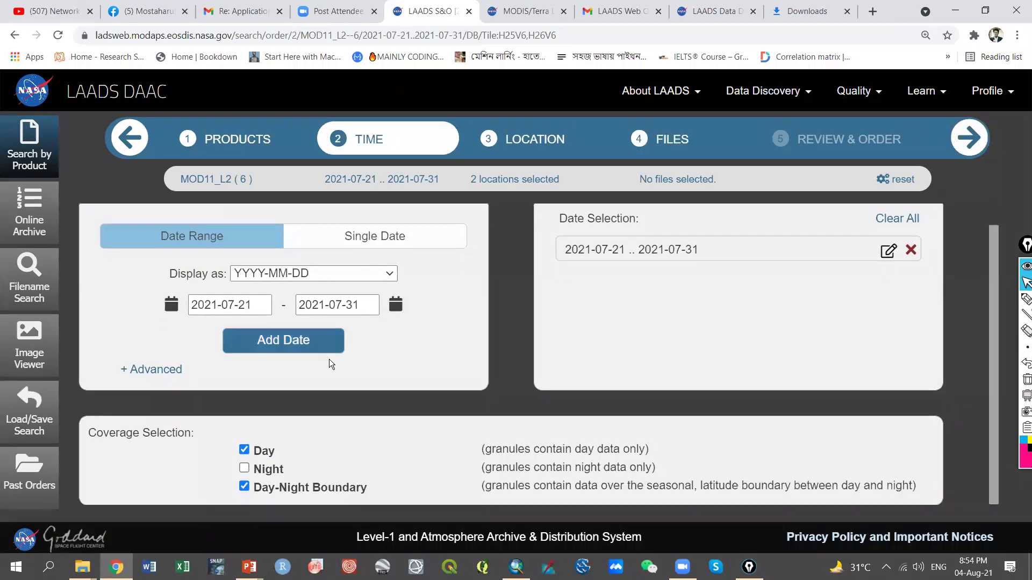
click(242, 488)
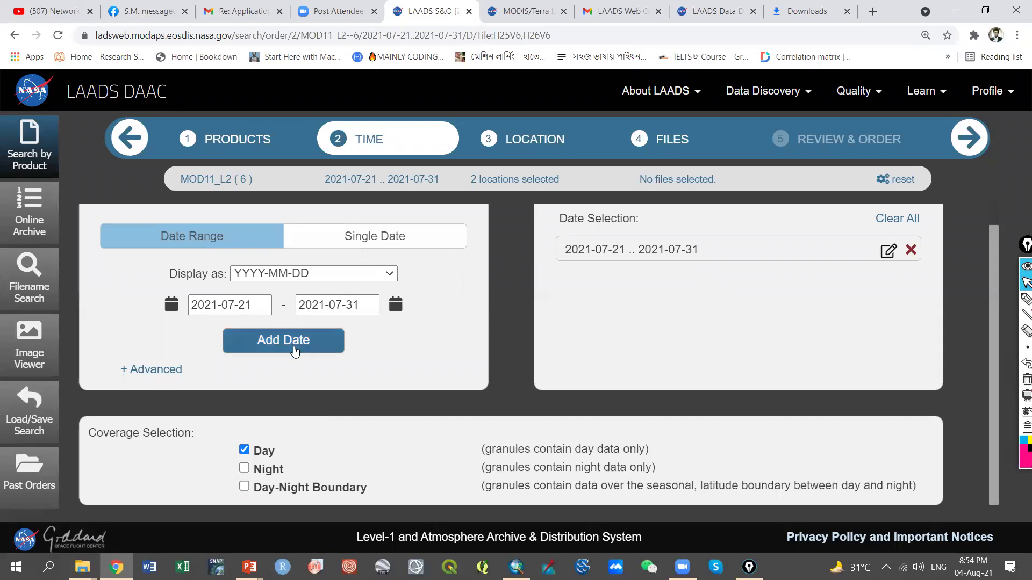
click(919, 250)
click(294, 353)
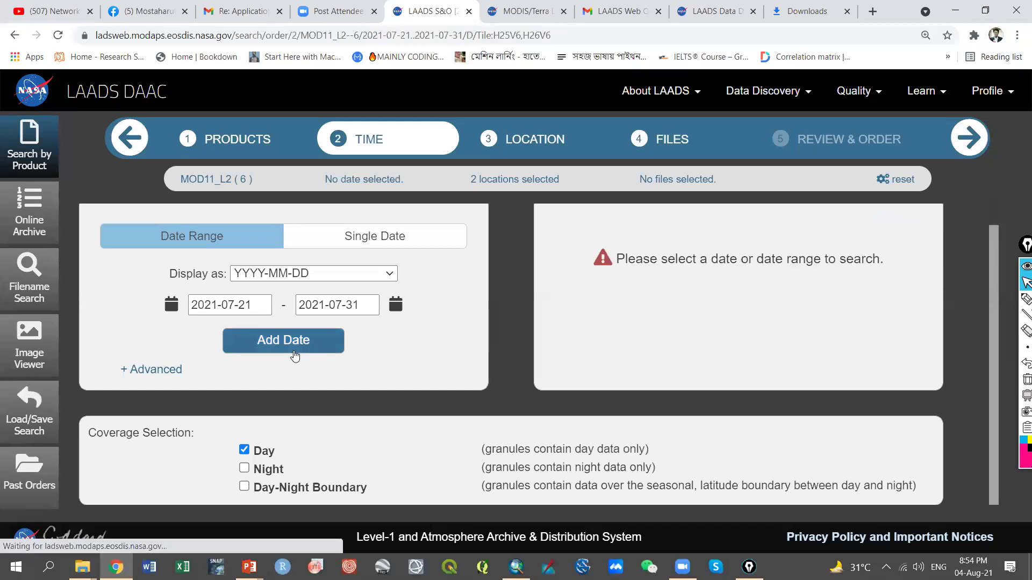
click(641, 253)
click(660, 377)
Check the selected tiles on the map and look through the files matching the day-only coverage
click(529, 135)
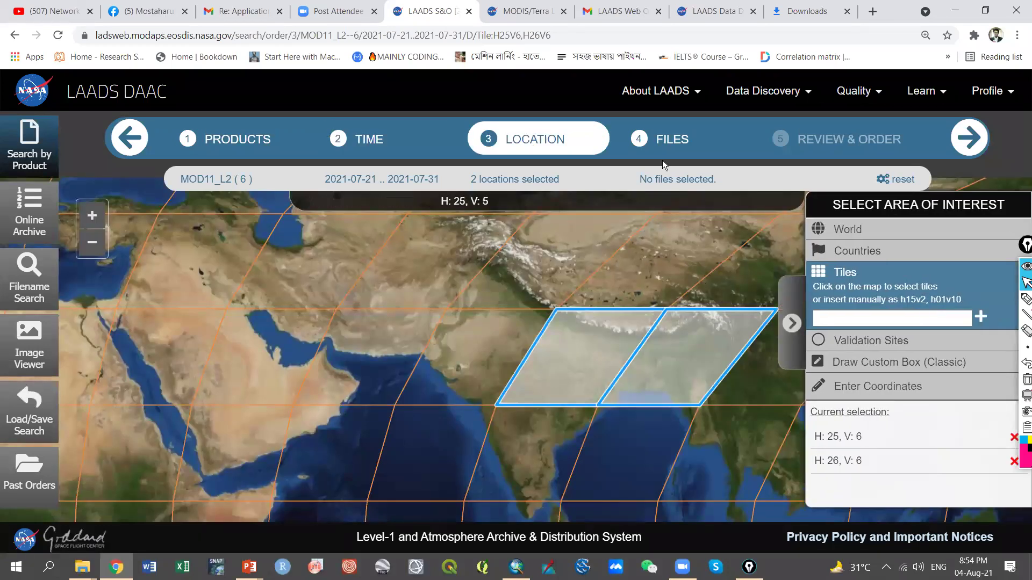
click(669, 139)
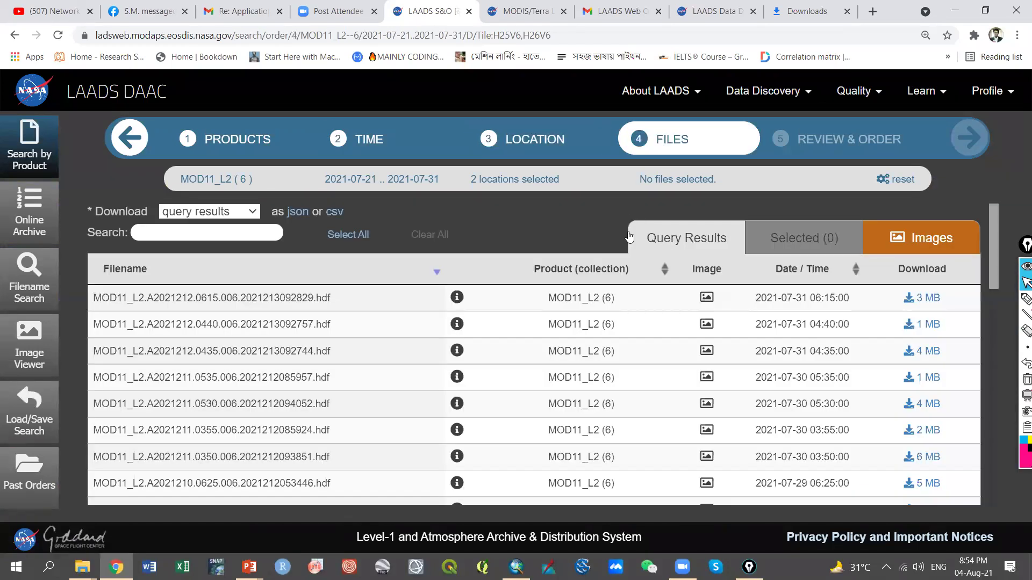
scroll(356, 318, down, 10)
scroll(355, 315, down, 8)
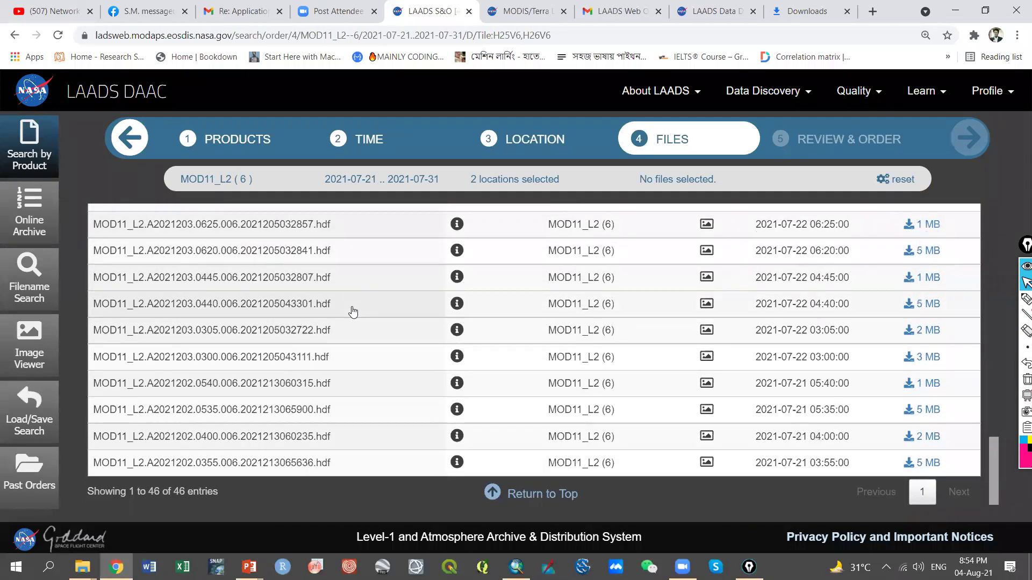
scroll(353, 311, up, 15)
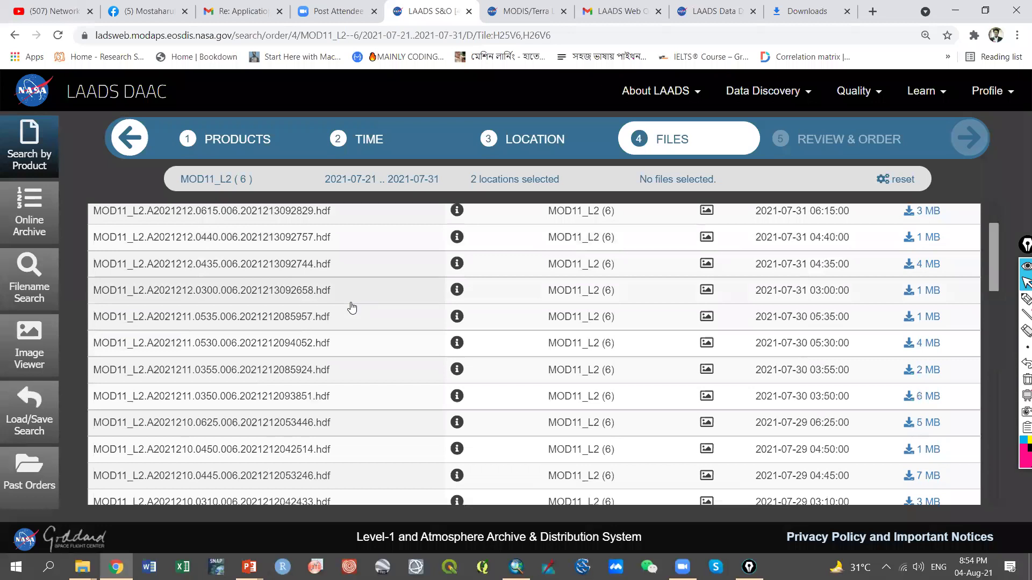
scroll(352, 307, up, 3)
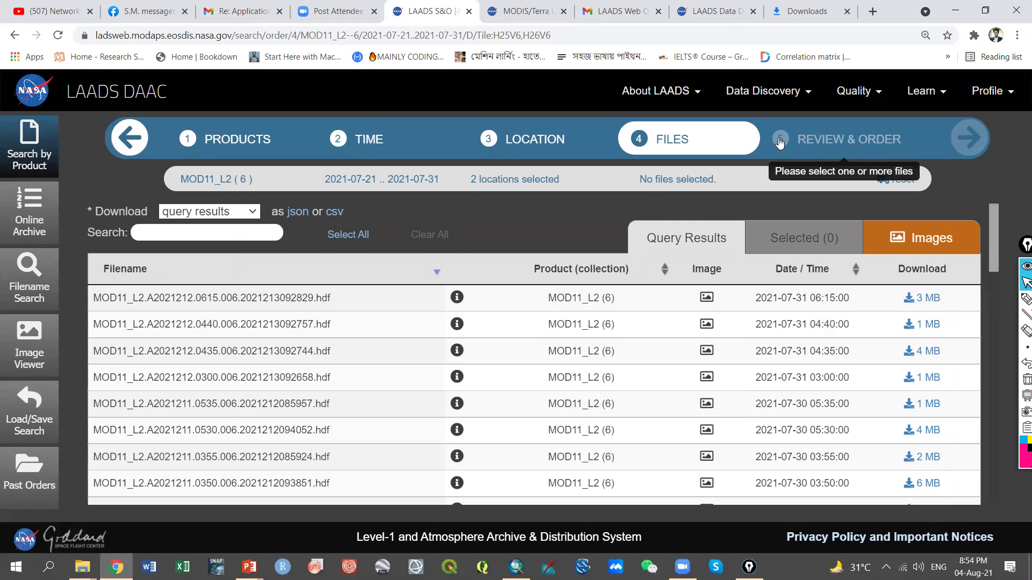
Go back to the location settings and choose World as the area of interest
click(527, 145)
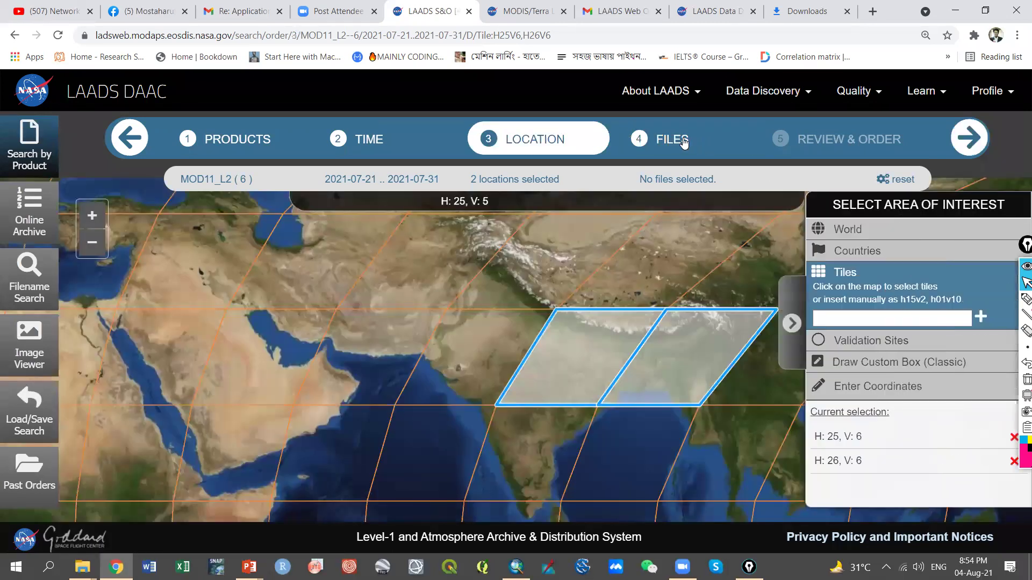
click(717, 143)
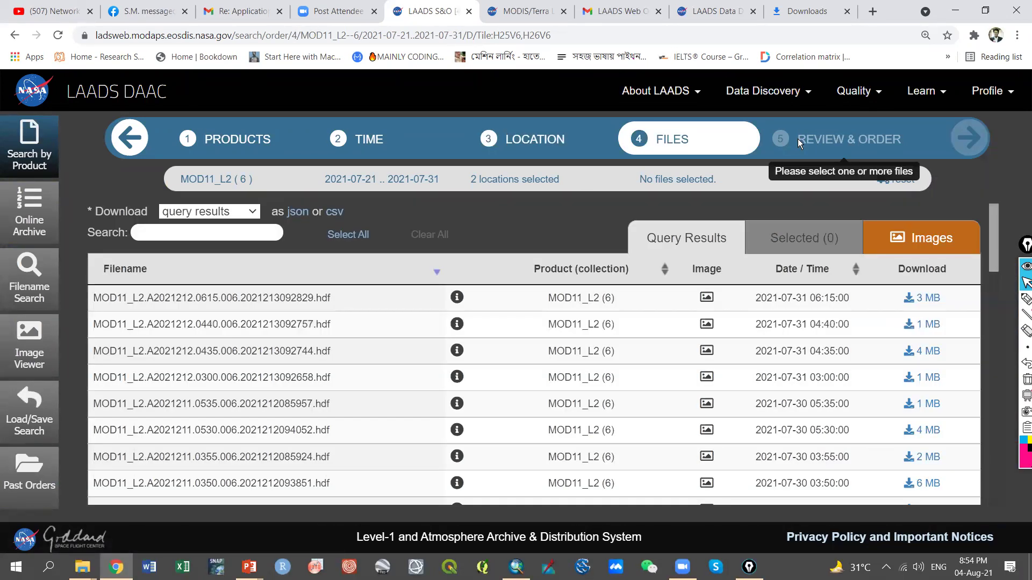
click(557, 141)
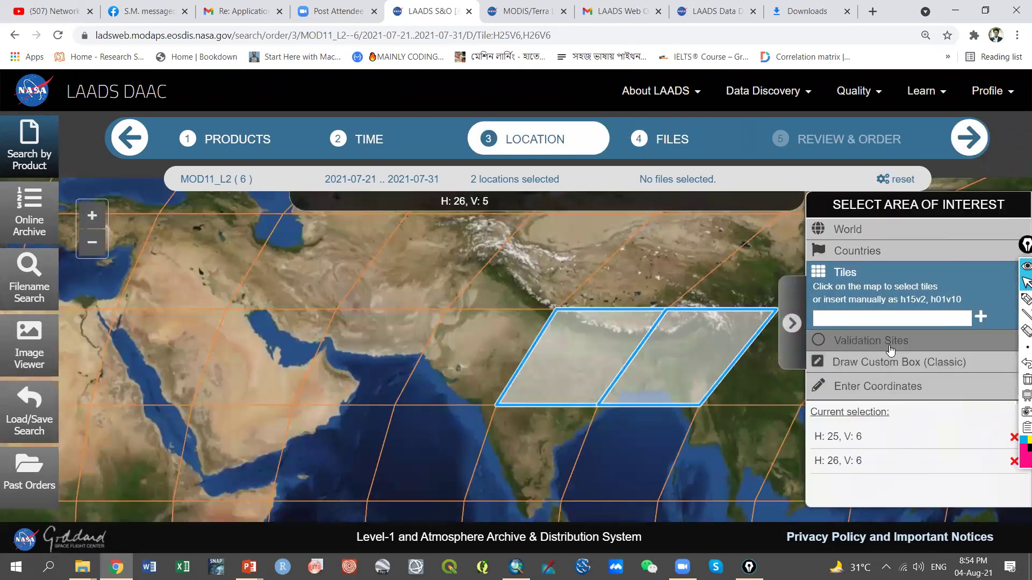
click(883, 231)
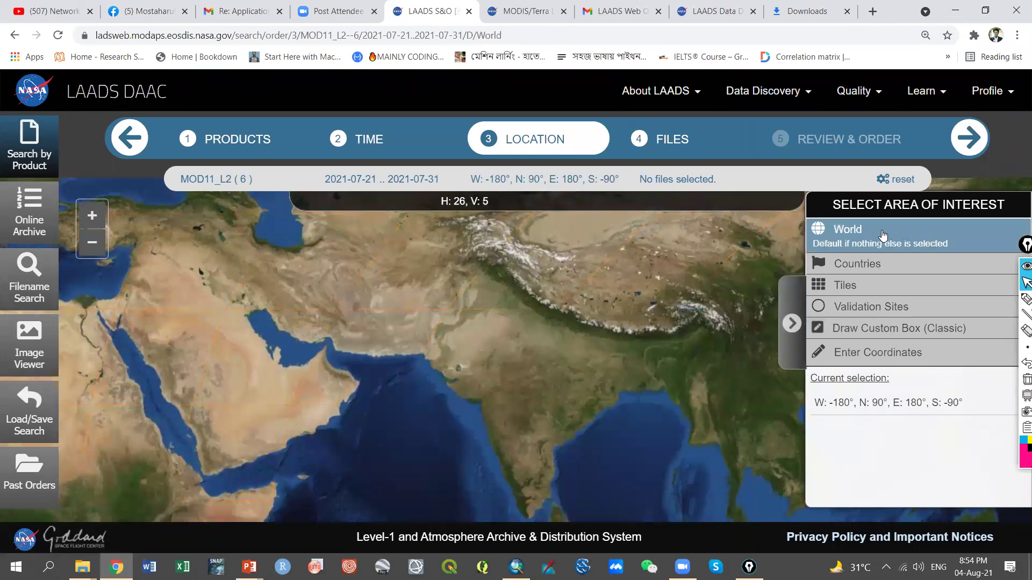
Proceed to the files for the worldwide search and look through the list of matching MOD11_L2 granules
click(675, 139)
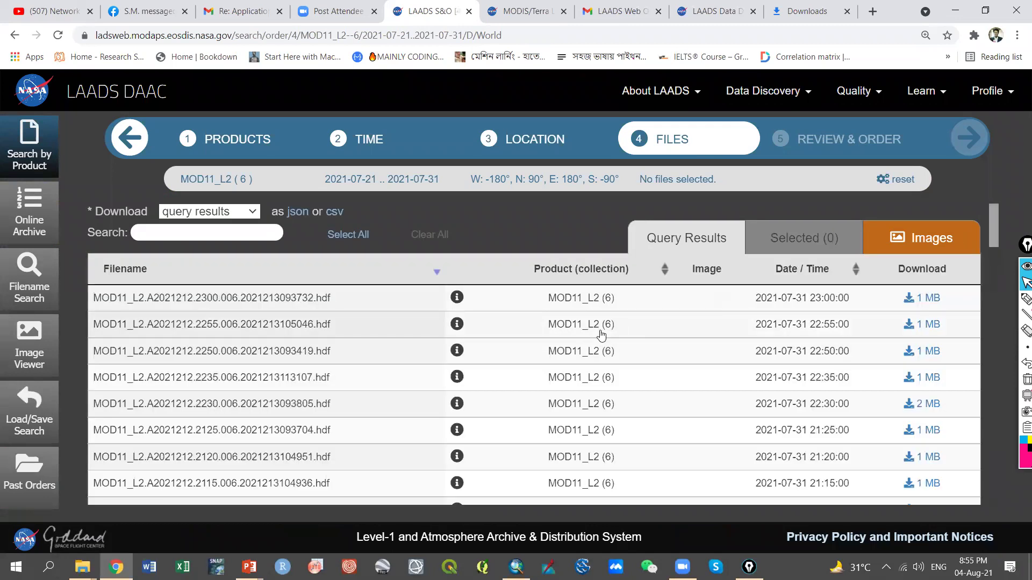
scroll(600, 336, down, 5)
scroll(601, 335, down, 20)
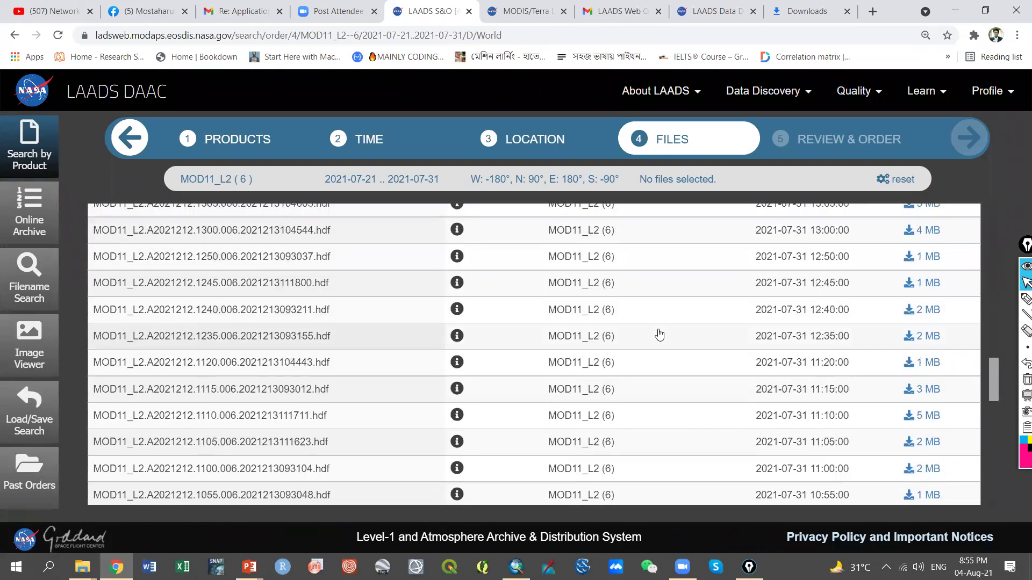
scroll(659, 335, down, 5)
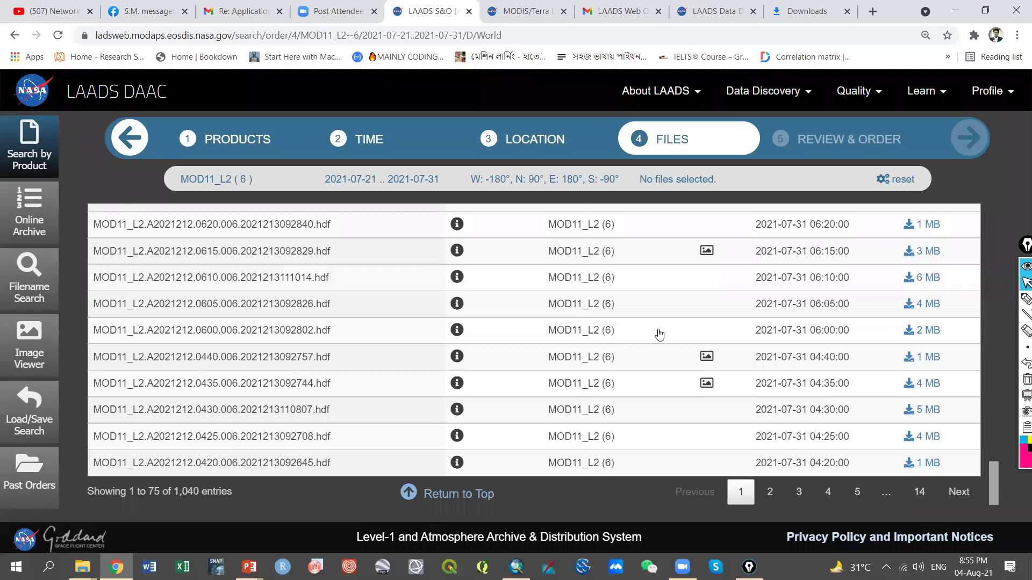
scroll(659, 335, up, 20)
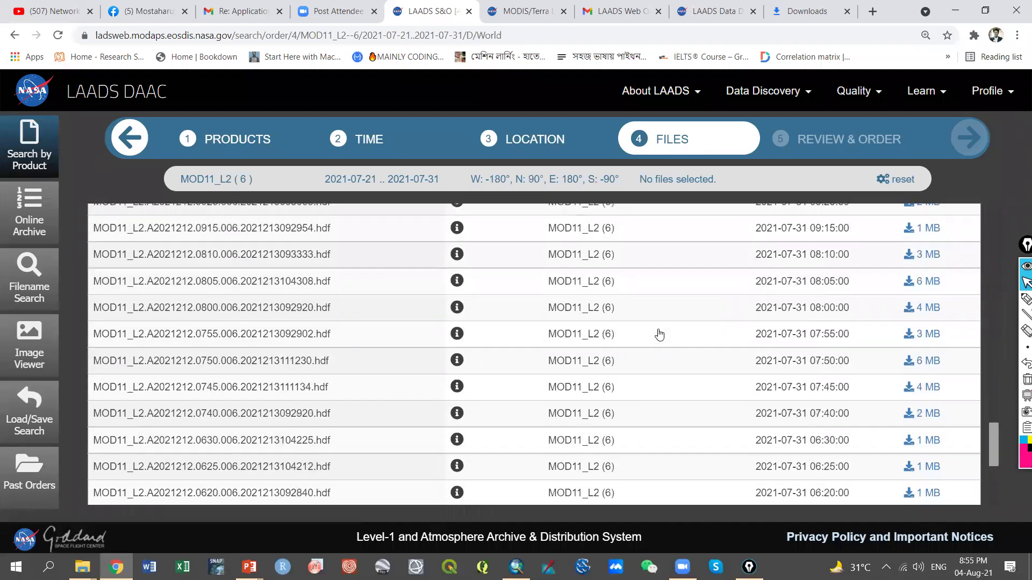
scroll(578, 284, up, 8)
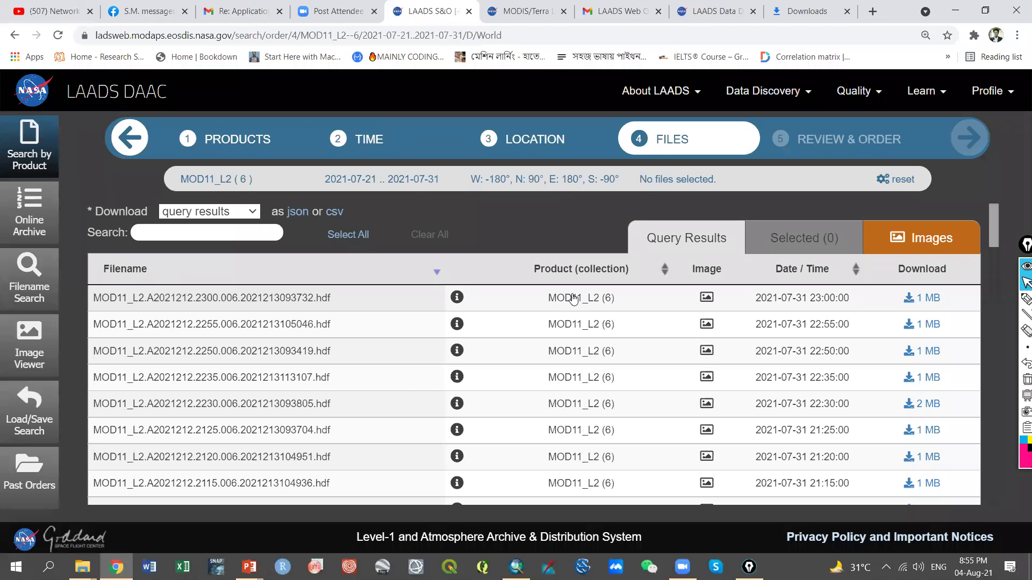
Look over the LAADS page on data download scripts and the overview page of the MOD11_L2 product
click(720, 11)
click(792, 10)
click(718, 11)
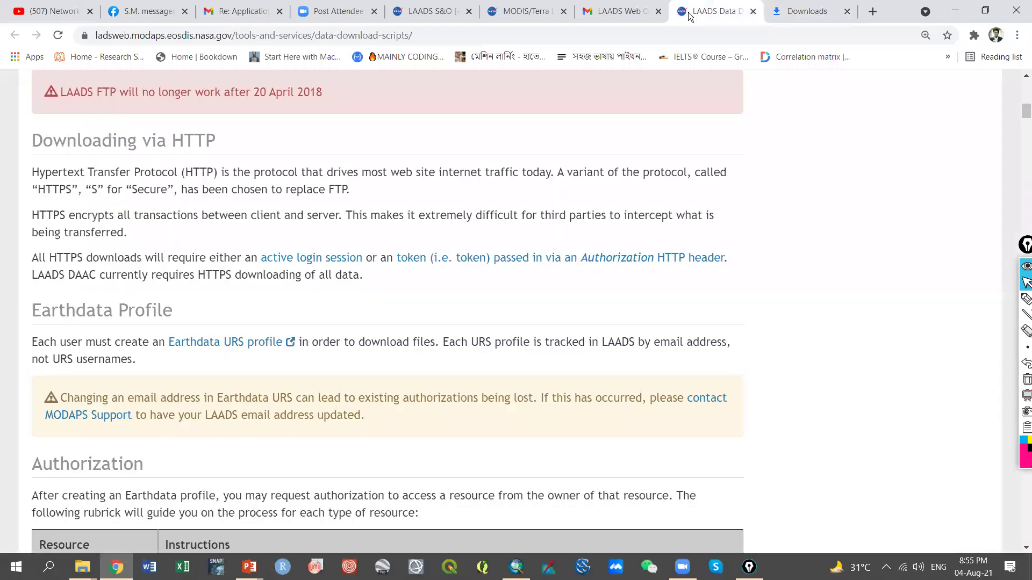
scroll(159, 312, up, 5)
scroll(159, 312, down, 8)
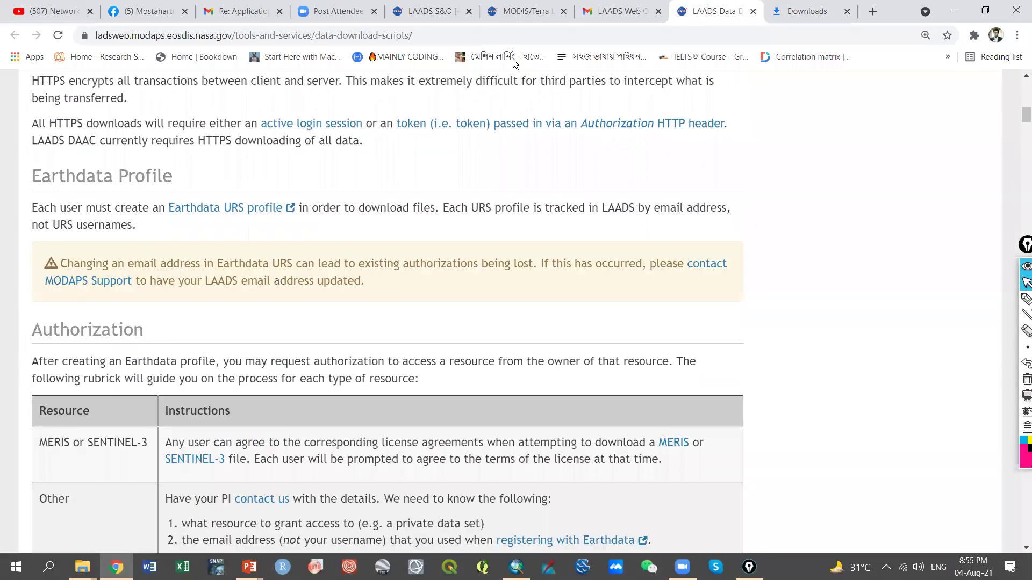
scroll(159, 311, up, 4)
click(550, 10)
scroll(568, 270, down, 1)
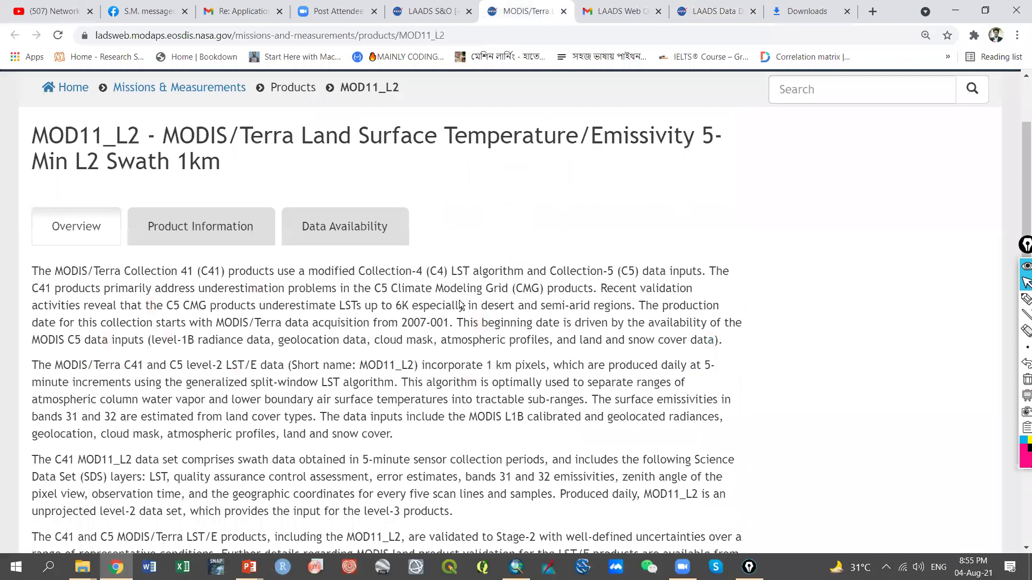
Read through the MOD11_L2 overview text and the product information table, including the file naming convention
scroll(186, 235, down, 7)
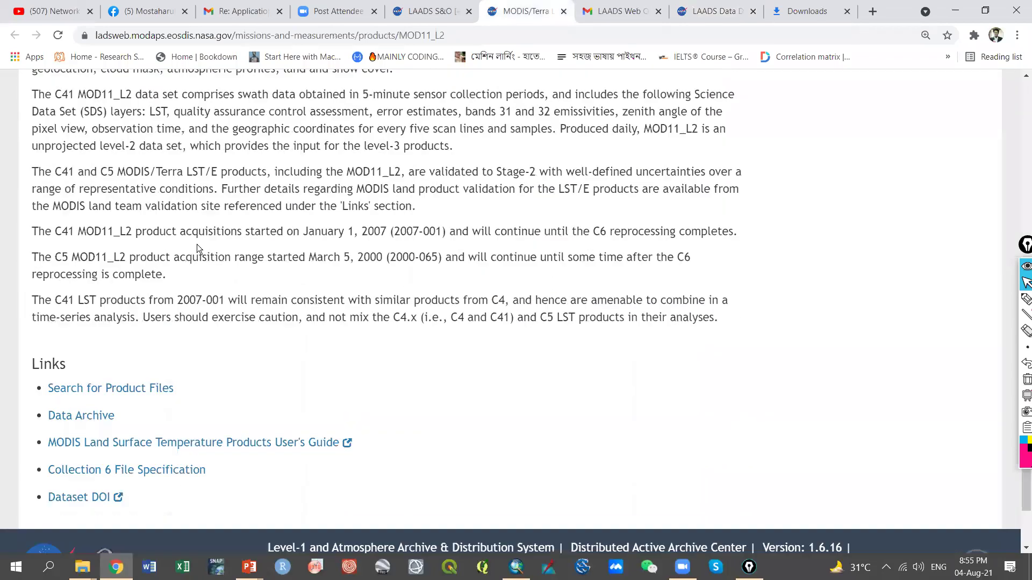
scroll(202, 249, up, 5)
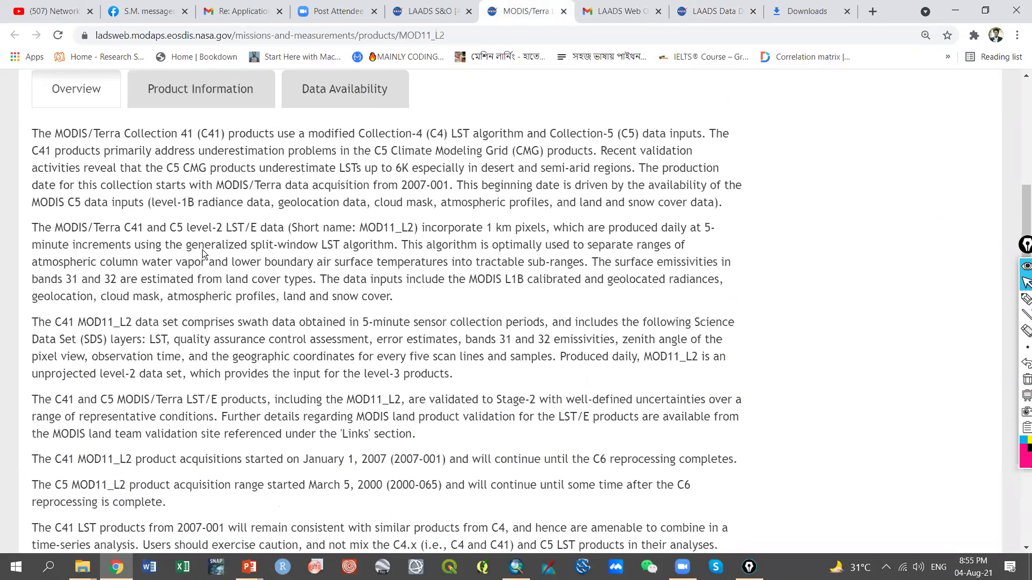
click(196, 102)
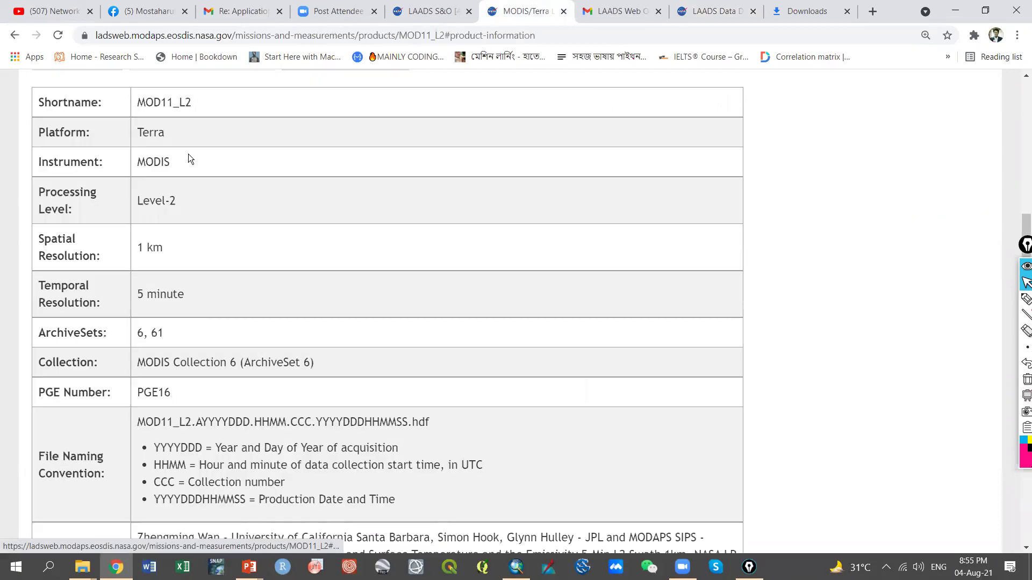
scroll(176, 228, down, 3)
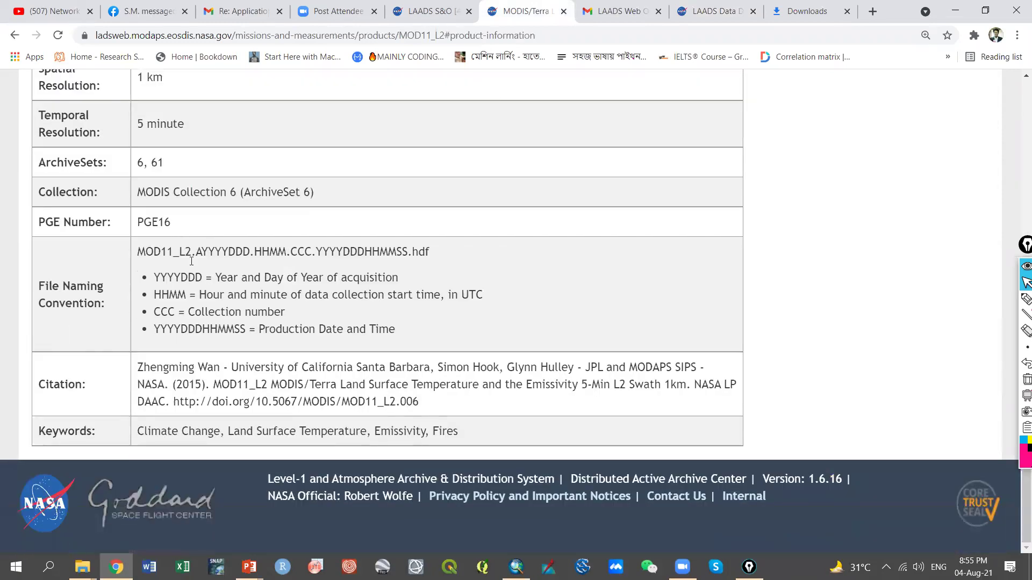
scroll(279, 374, up, 5)
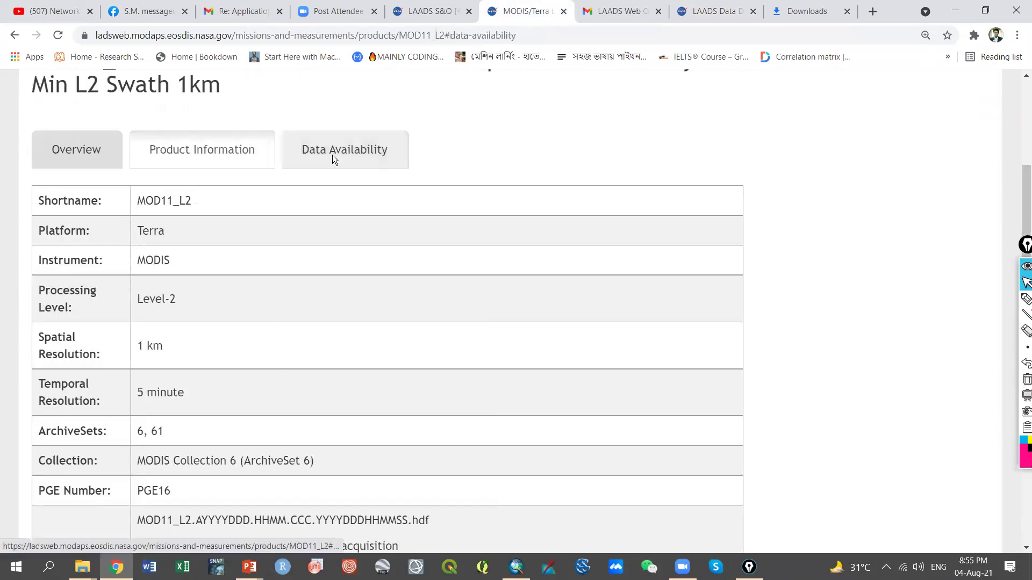
Review the data availability chart of MOD11_L2 along with its archive set and date range settings
click(333, 160)
scroll(299, 252, down, 2)
scroll(298, 268, up, 1)
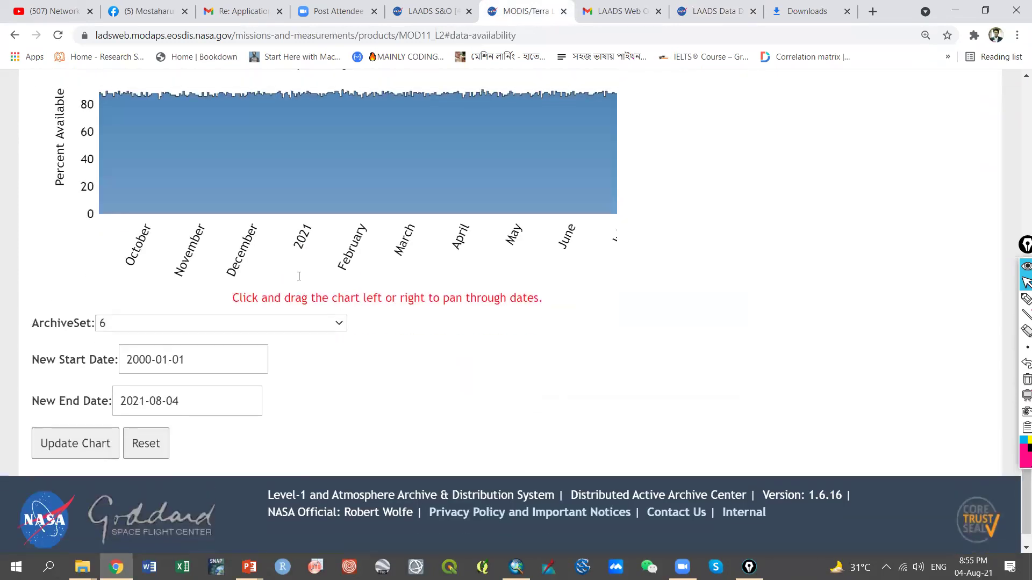
click(331, 375)
click(327, 373)
scroll(327, 371, up, 3)
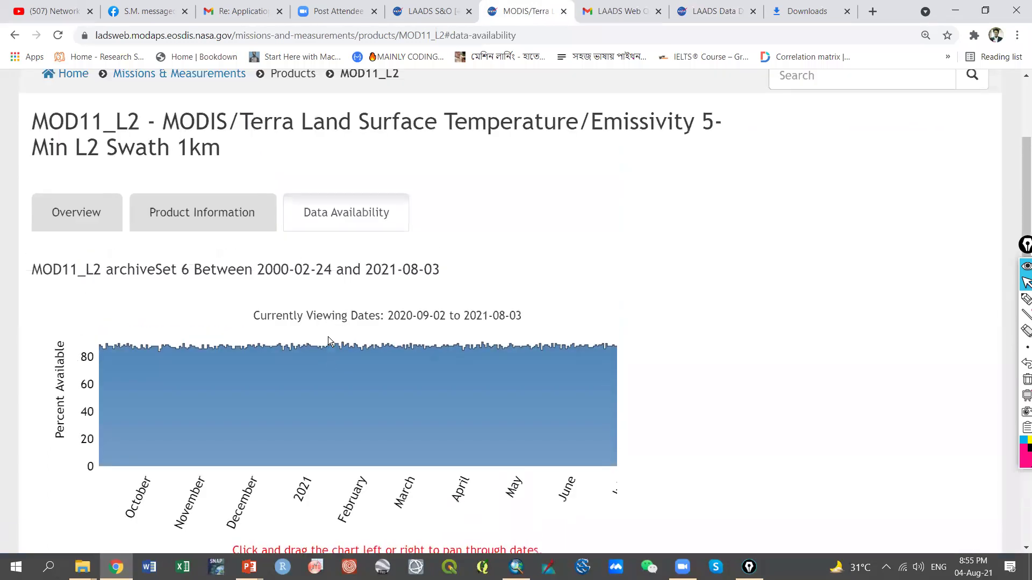
Go over the MOD11_L2 product information table once more and reread the overview down to its links
click(249, 215)
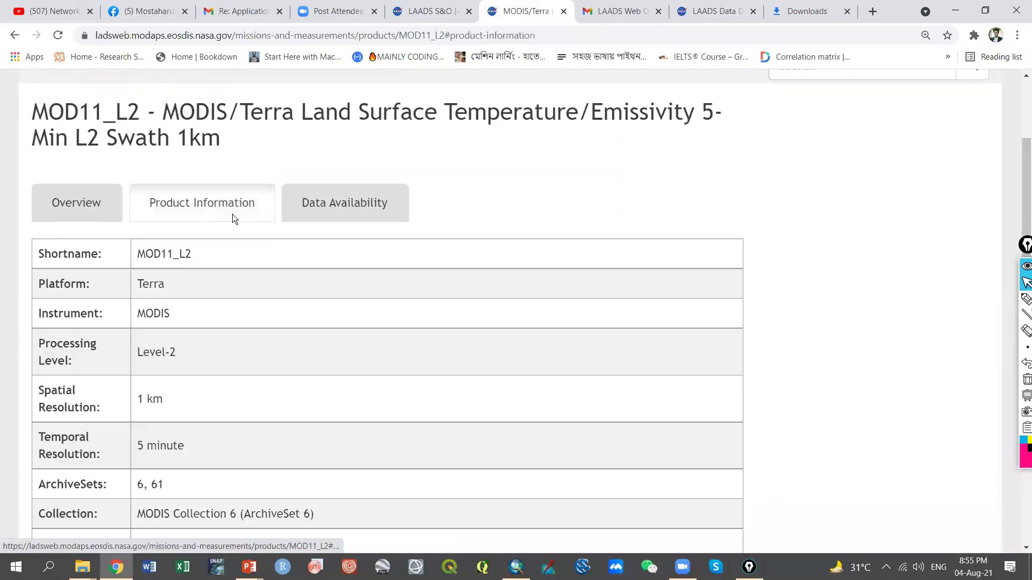
scroll(232, 217, down, 2)
scroll(232, 214, down, 3)
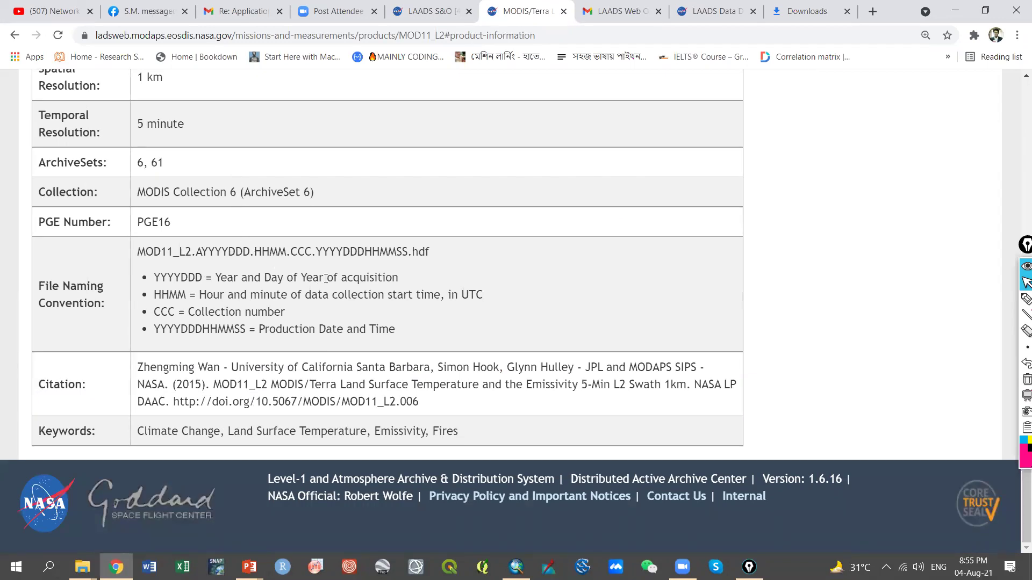
scroll(326, 279, up, 7)
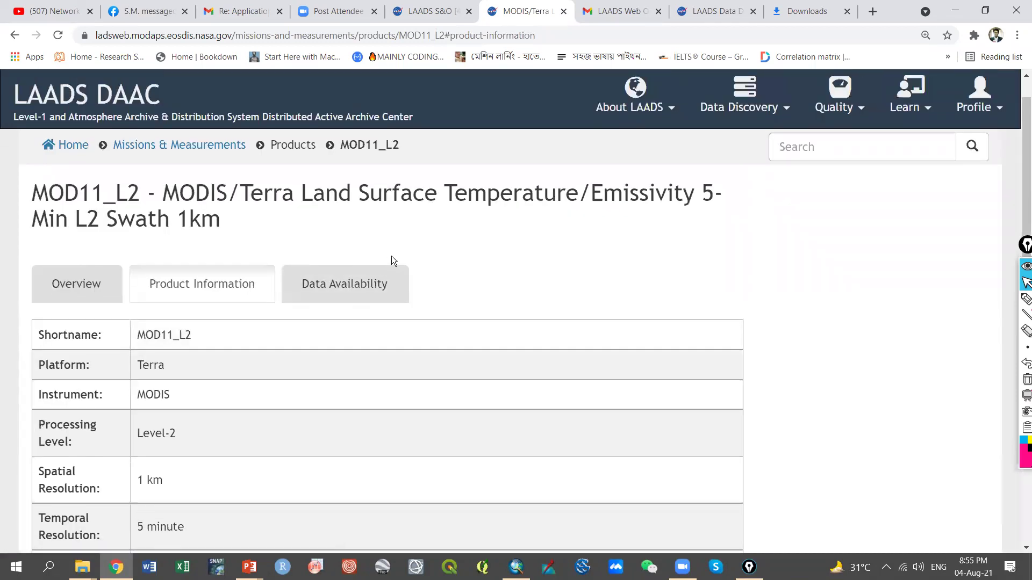
click(117, 290)
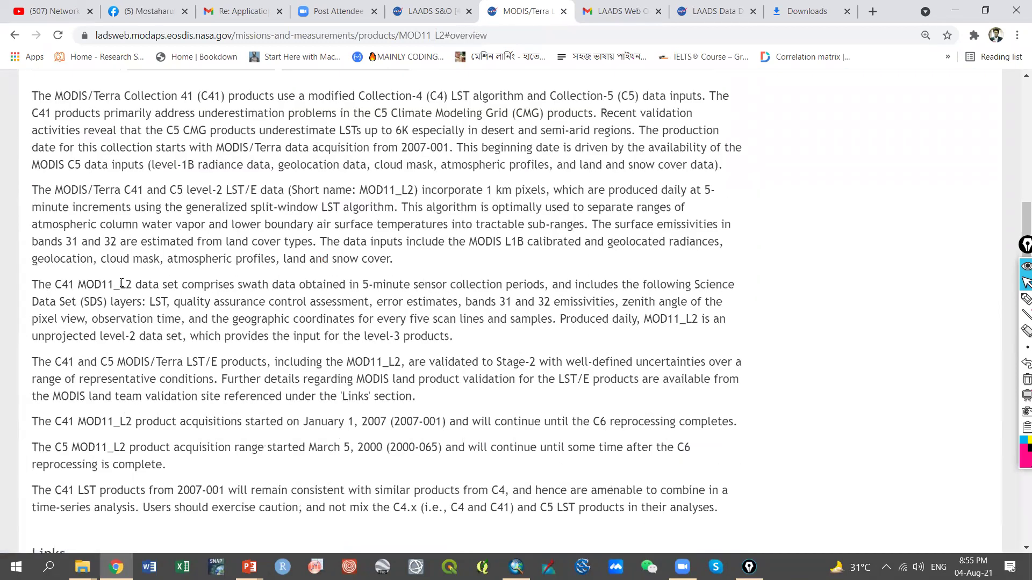
scroll(163, 280, down, 4)
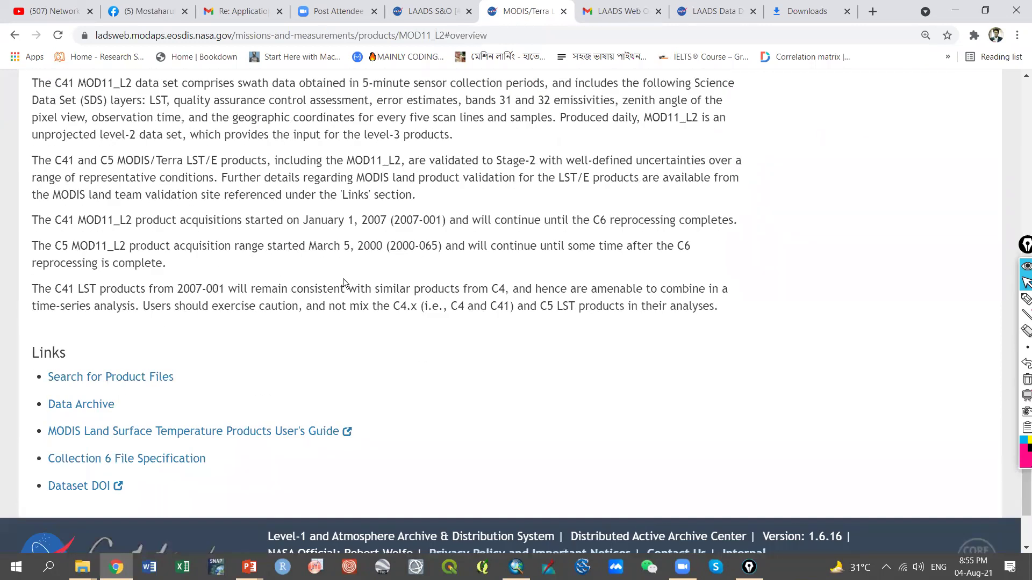
scroll(343, 278, up, 8)
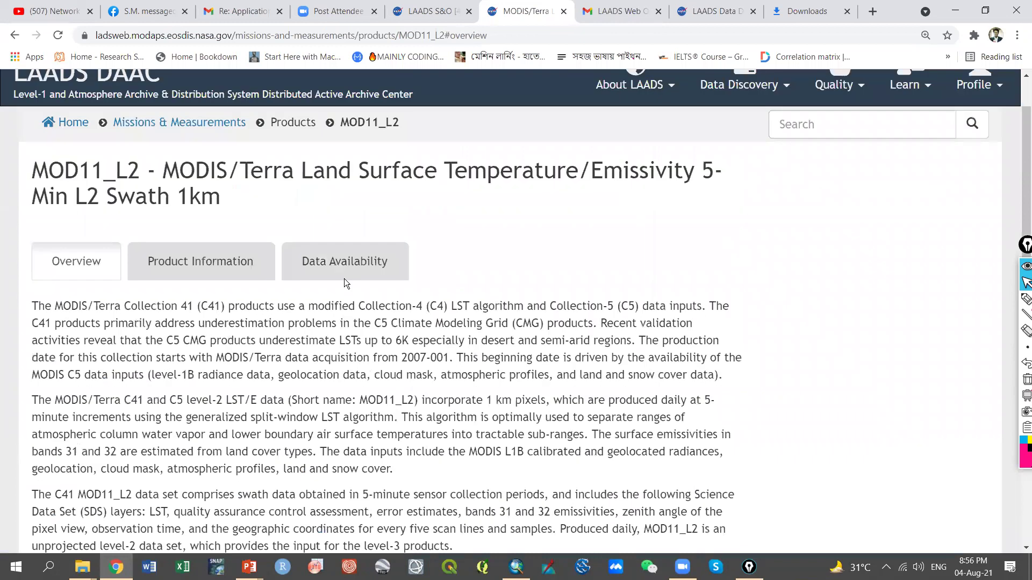
scroll(344, 278, up, 1)
Return to the file results of the worldwide LAADS search and check the download options for the query results
click(424, 11)
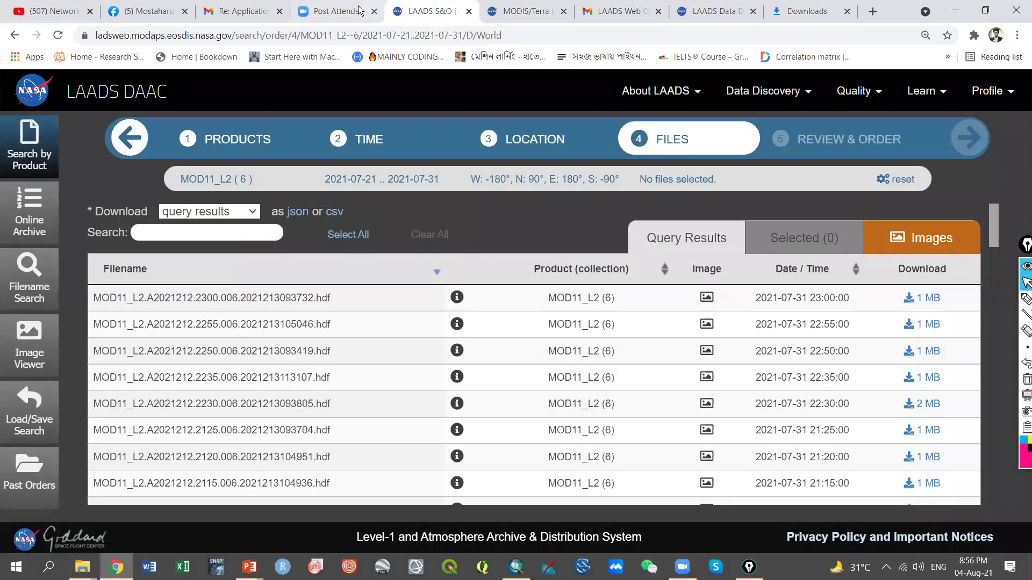
click(344, 11)
click(422, 11)
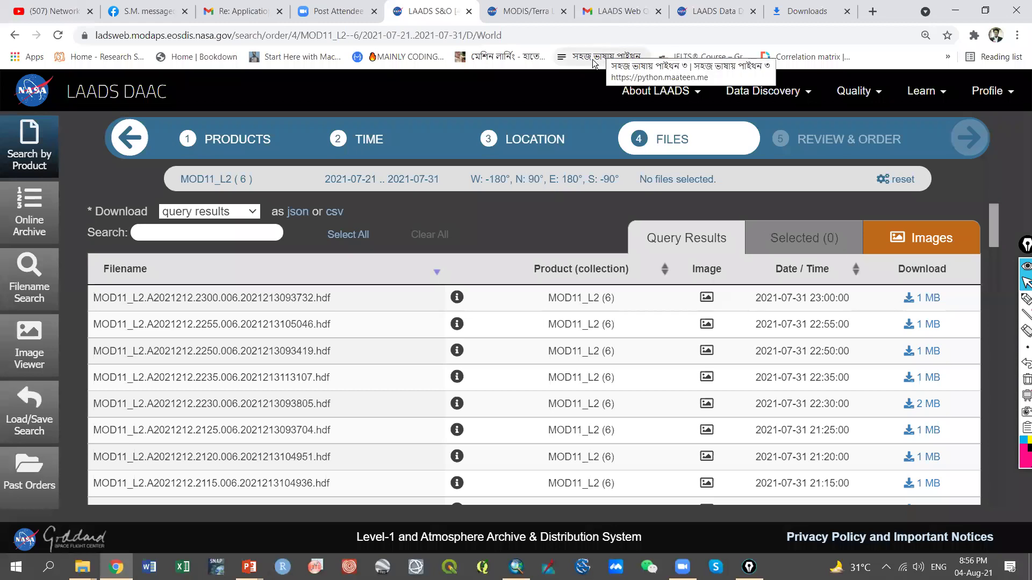
click(253, 213)
click(247, 224)
Go back through the location and time settings to the product list and add MOD11A1 to the selection
click(532, 147)
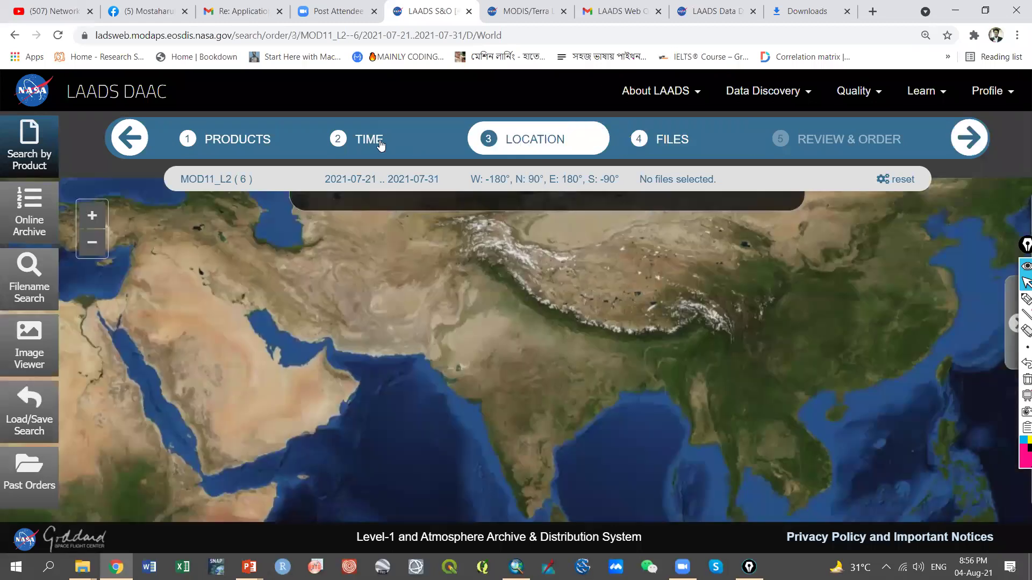
click(381, 144)
click(262, 144)
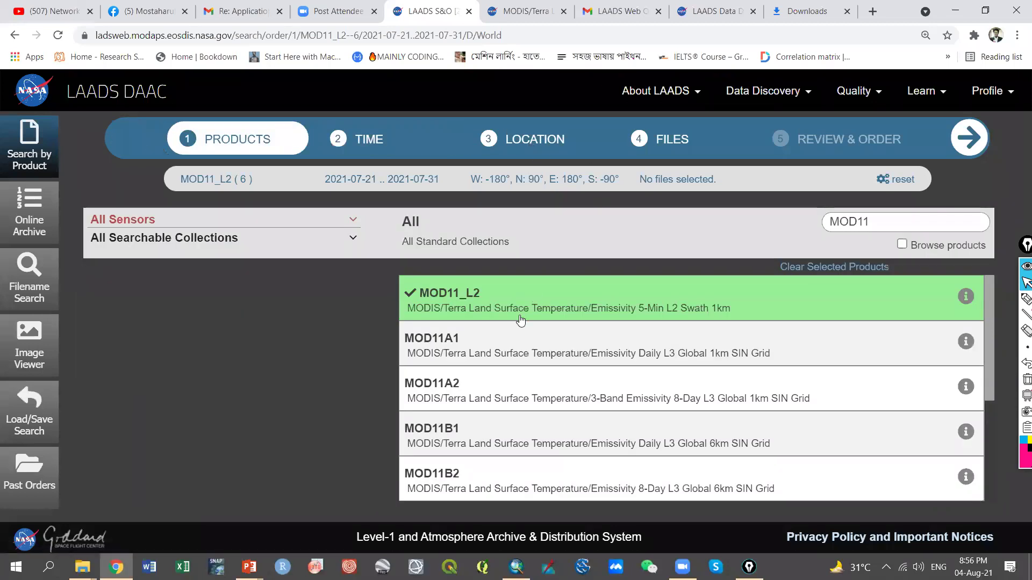
click(519, 337)
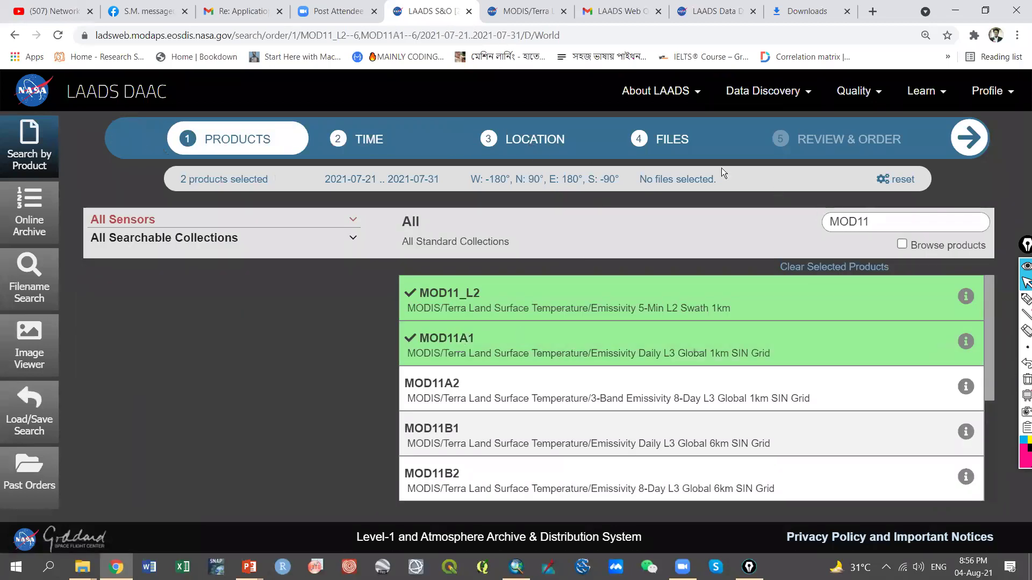